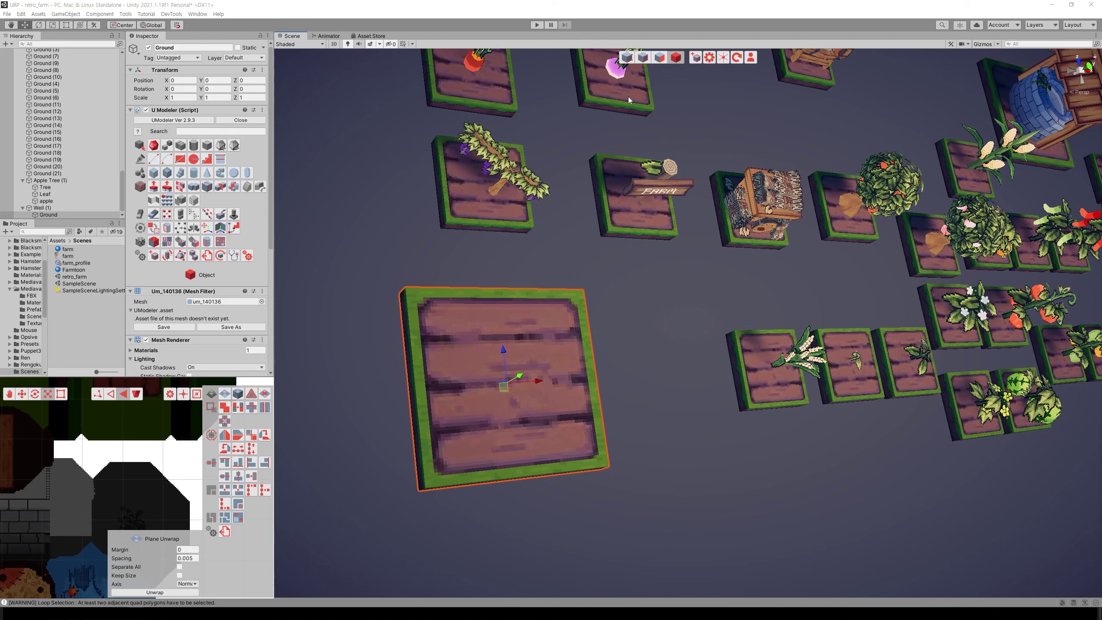
Draw a trial box on the large board, set its width to 1.2, then discard it
click(696, 58)
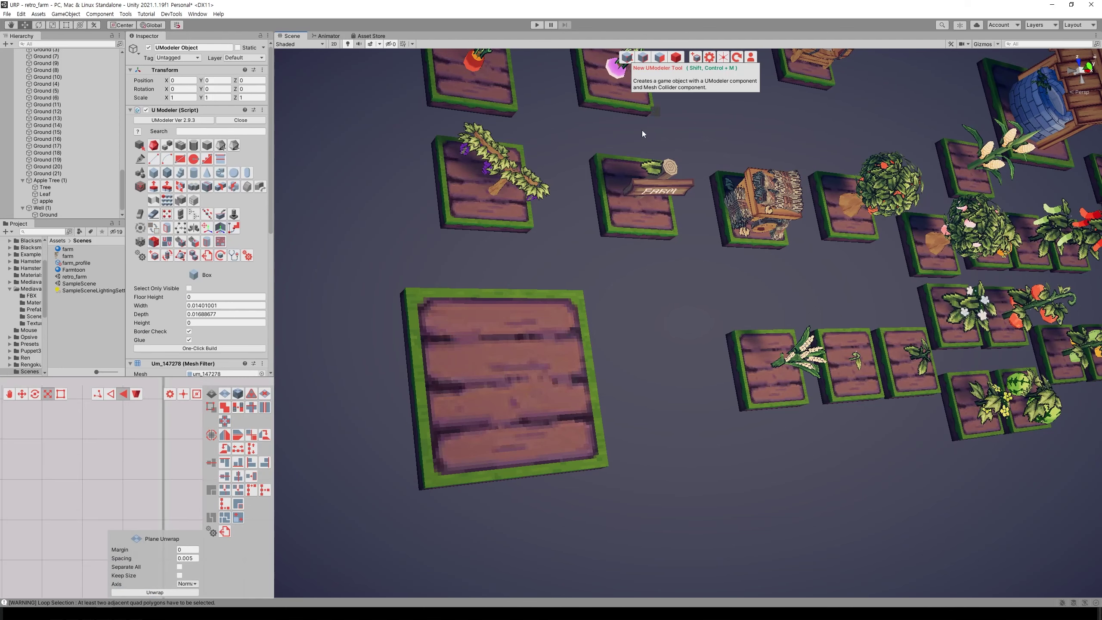
alt+drag(593, 384, 403, 262)
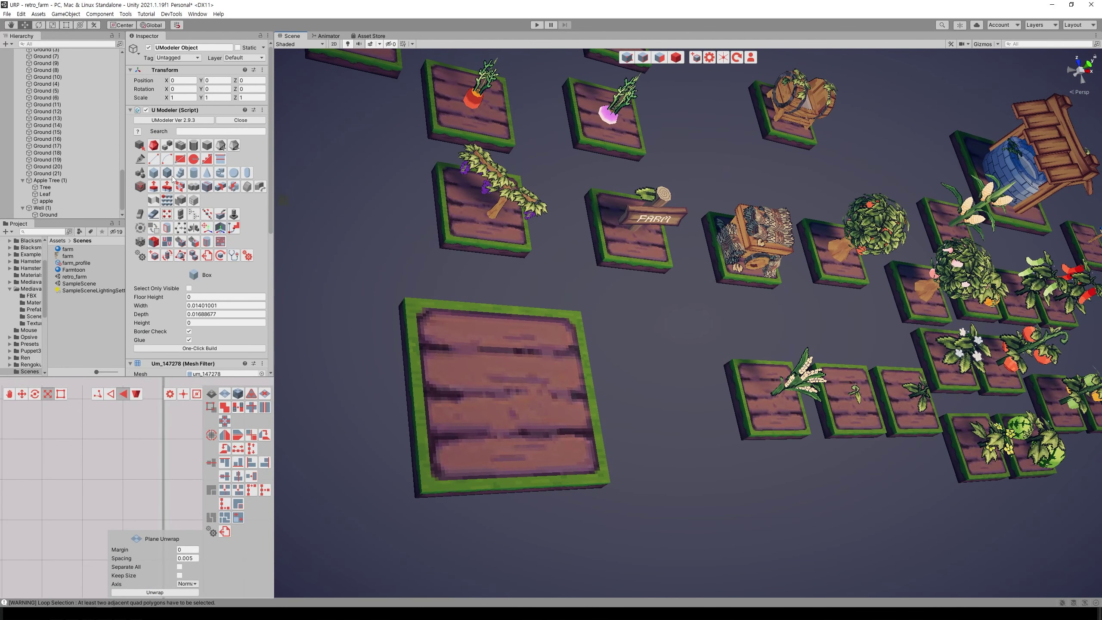
drag(459, 322, 597, 479)
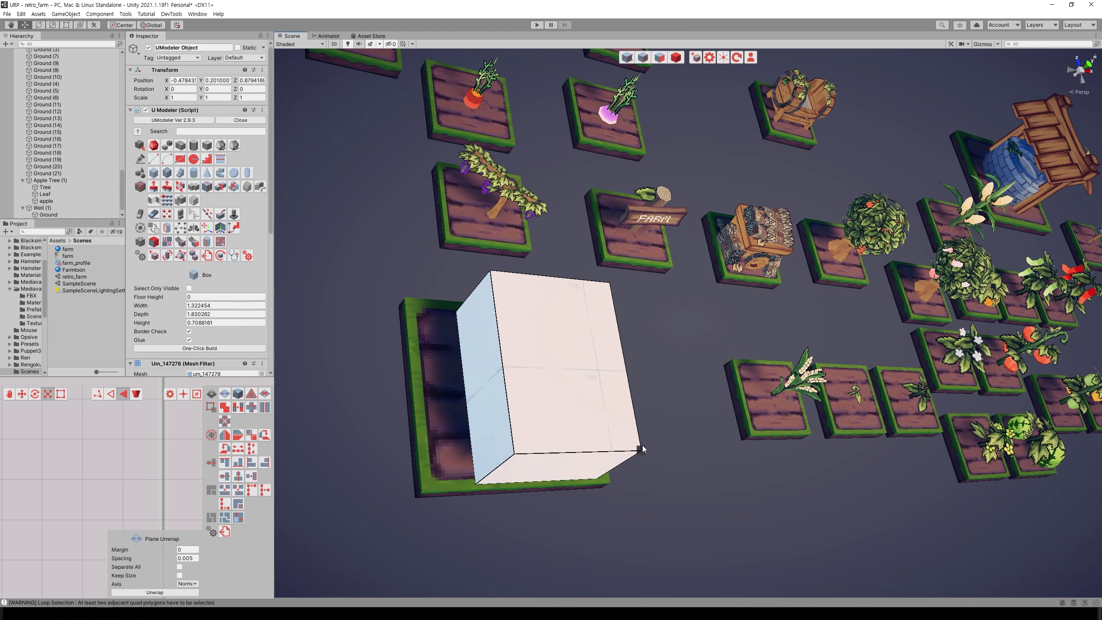
click(690, 448)
alt+drag(701, 457, 603, 402)
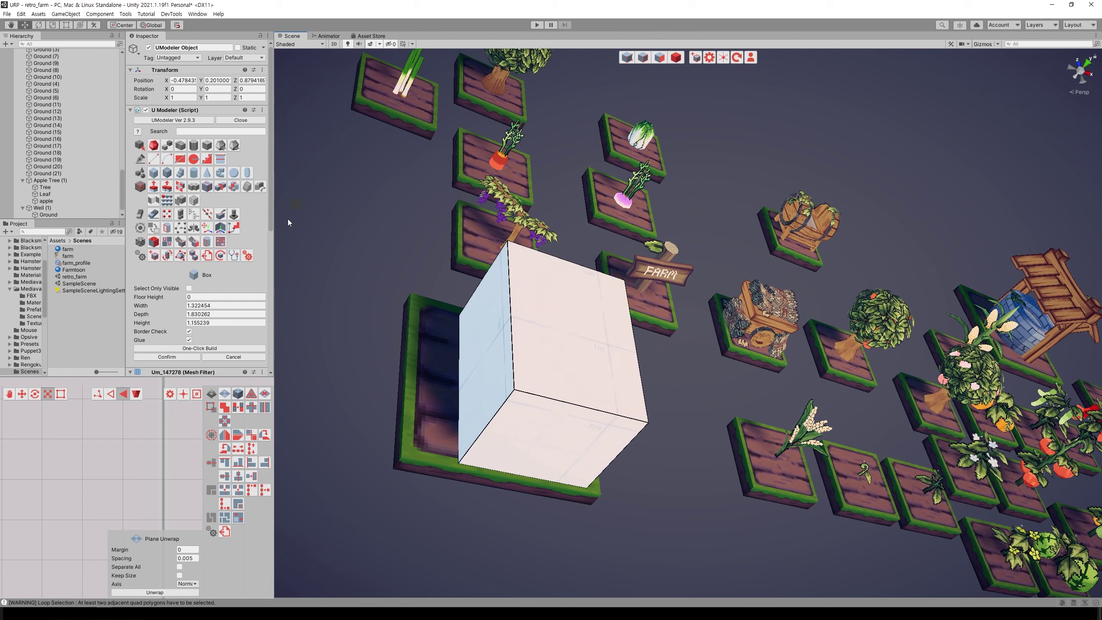
click(219, 306)
text(1.2)
key(Tab)
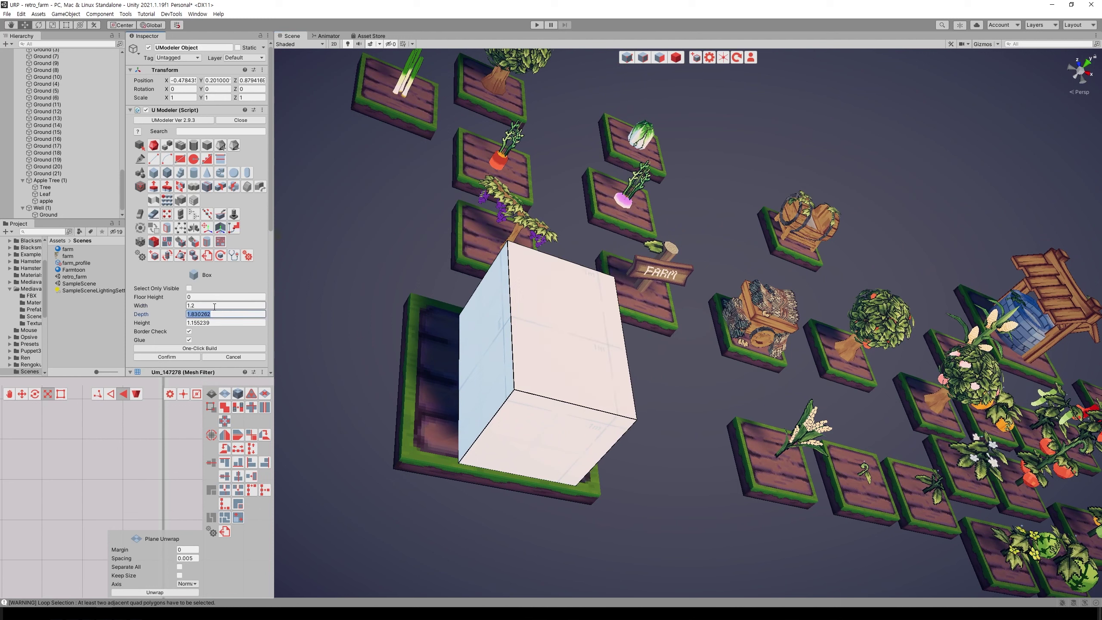
click(214, 306)
key(Escape)
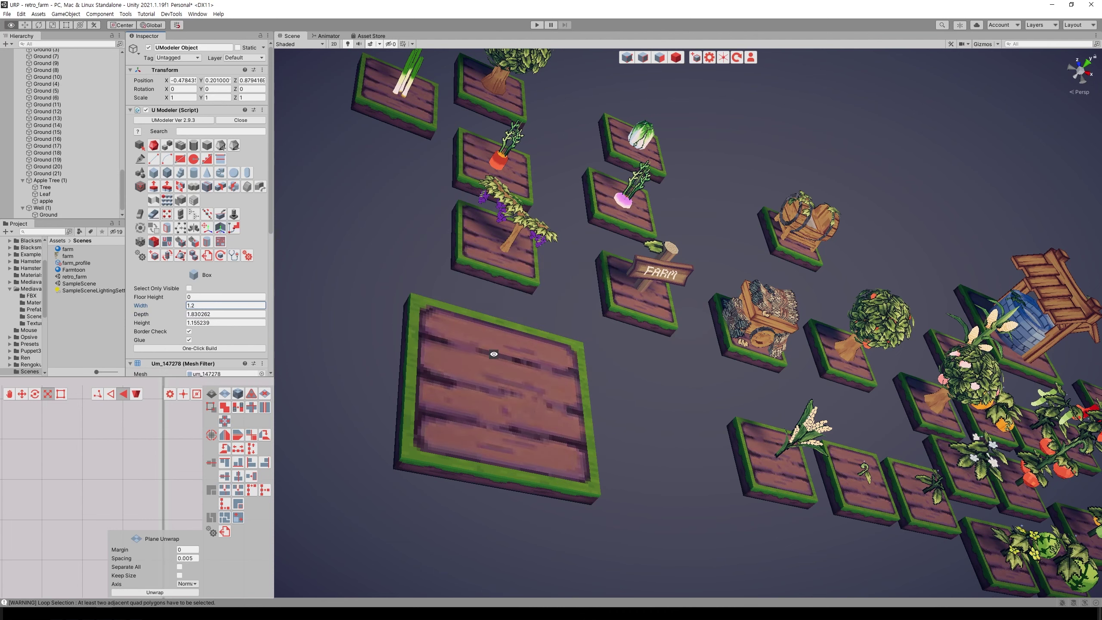
Draw a new box base on the large board and raise it to about 0.94 high
alt+drag(504, 363, 524, 393)
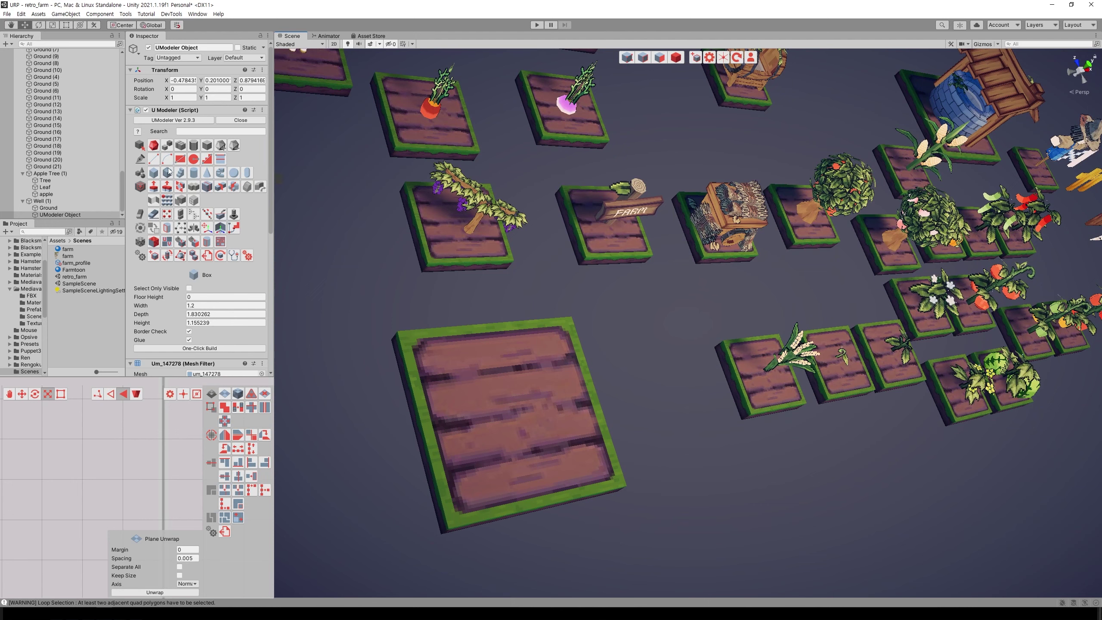
alt+drag(518, 410, 519, 395)
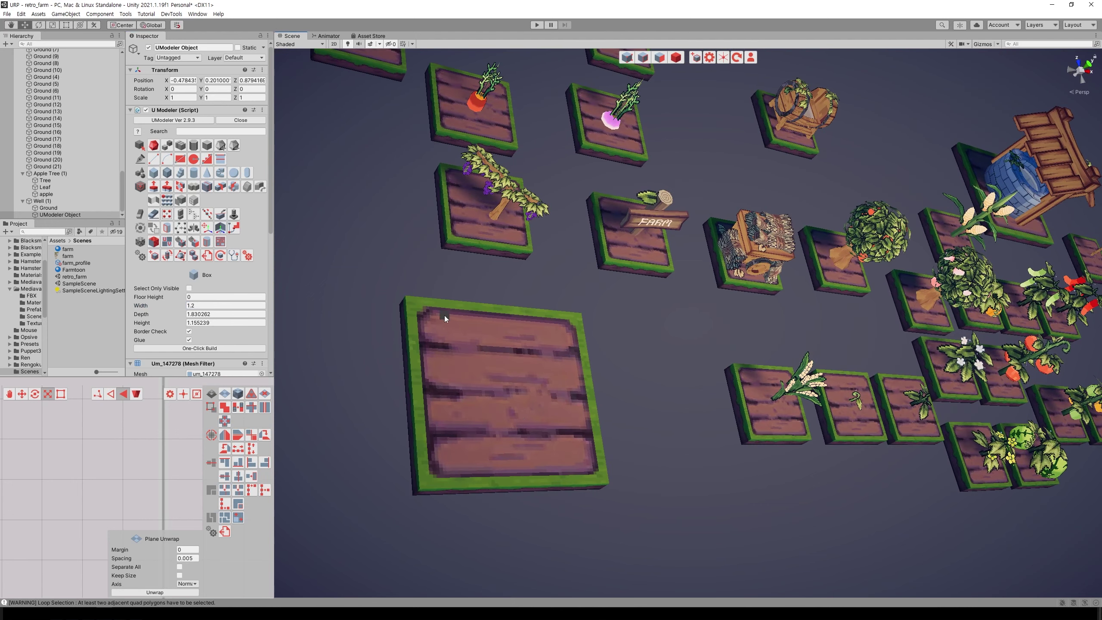
drag(448, 306, 582, 477)
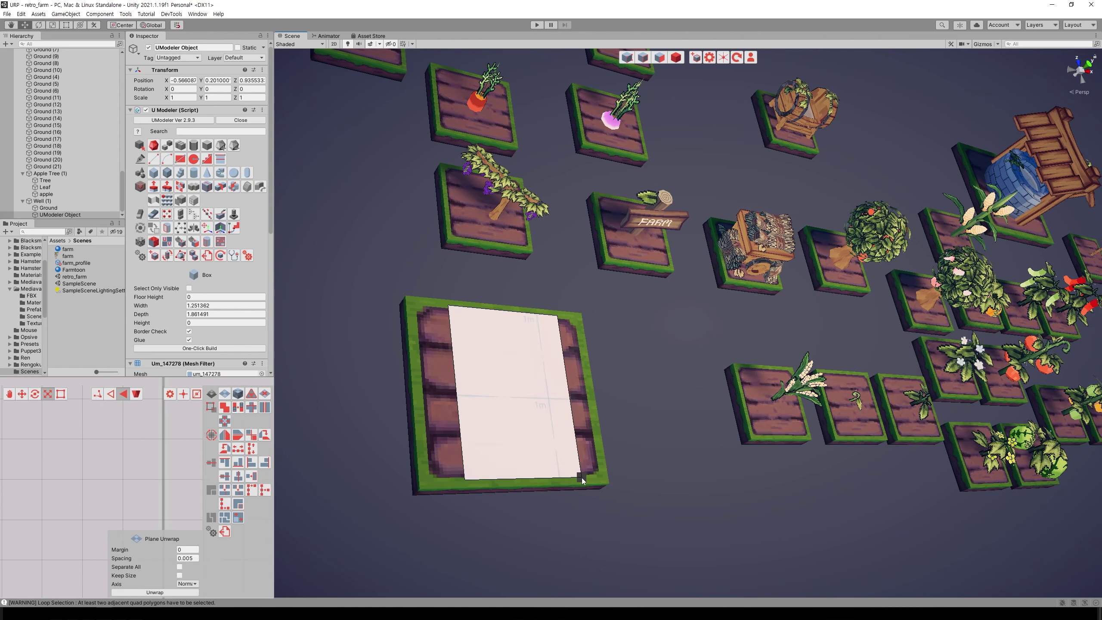
click(634, 447)
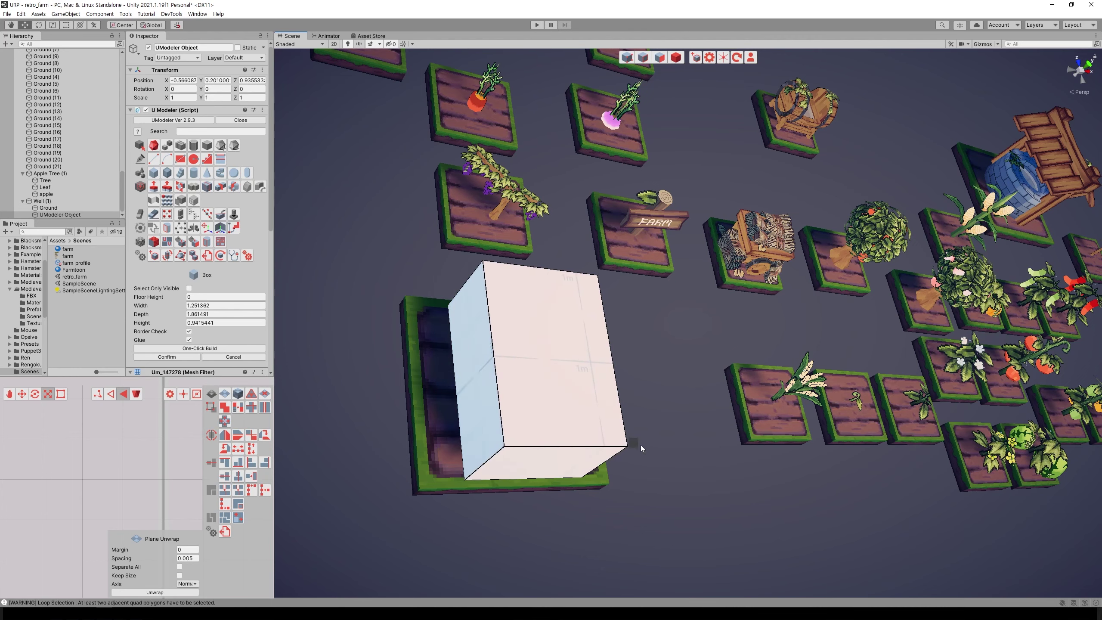
mouse_move(640, 448)
alt+mouse_down()
mouse_move(700, 353)
mouse_move(623, 229)
alt+mouse_up()
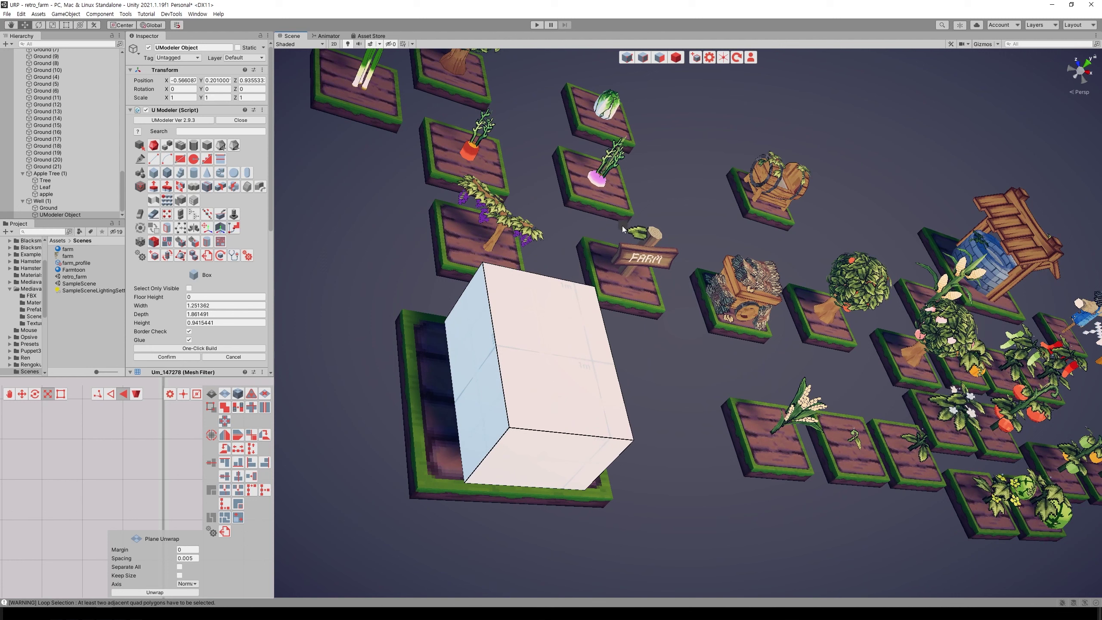
key(Return)
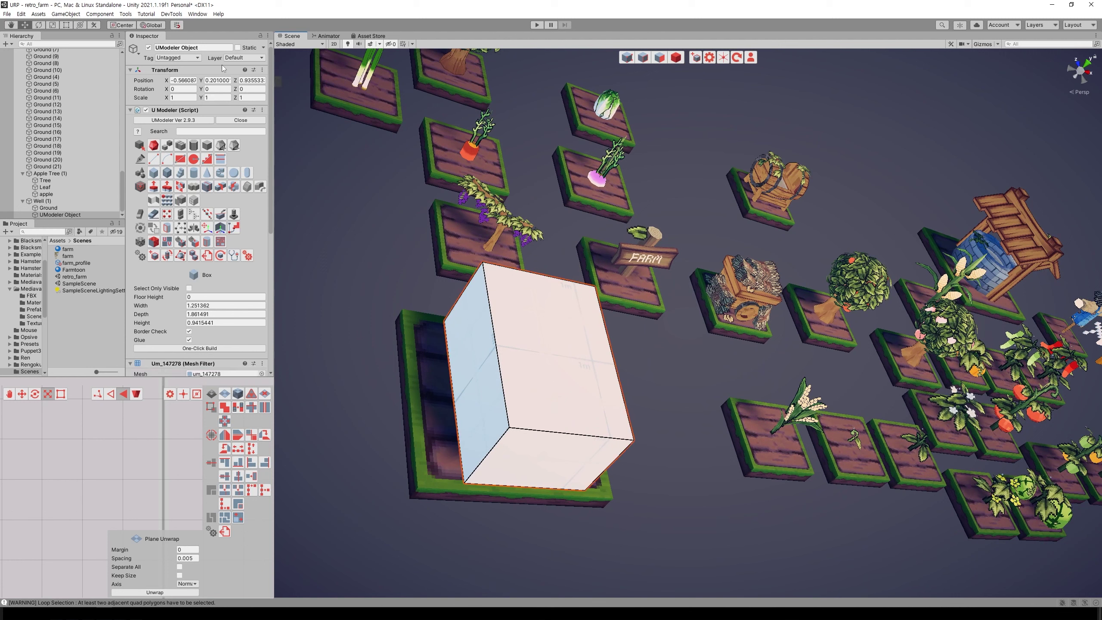
Zero the box's X and Z position and nest it under Apple Tree (1)
click(191, 80)
text(0)
click(256, 81)
text(0)
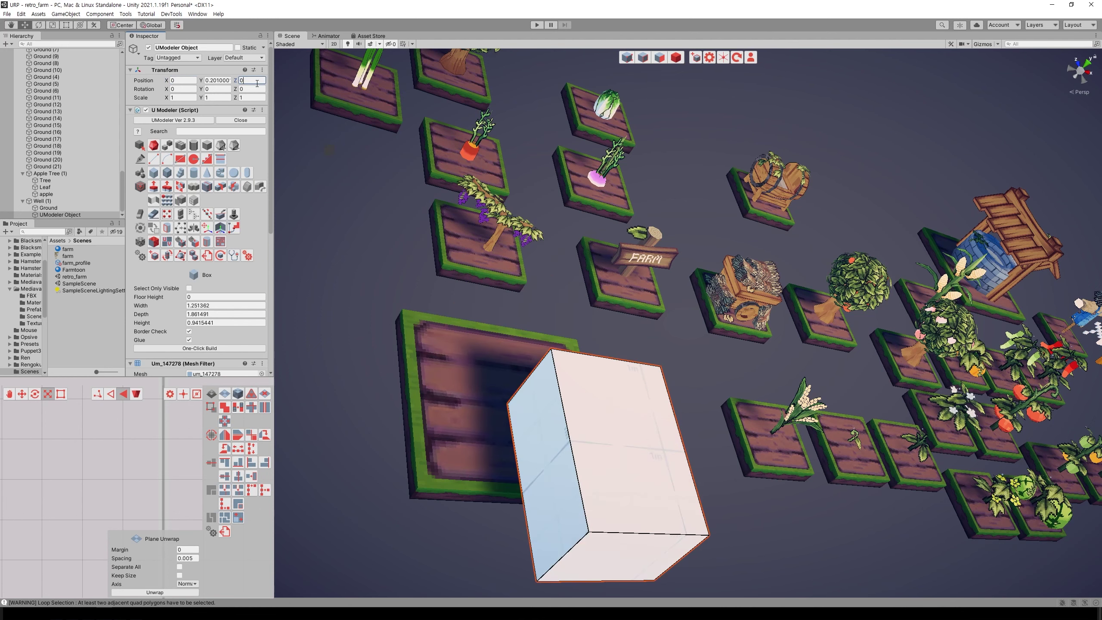
click(57, 209)
click(77, 202)
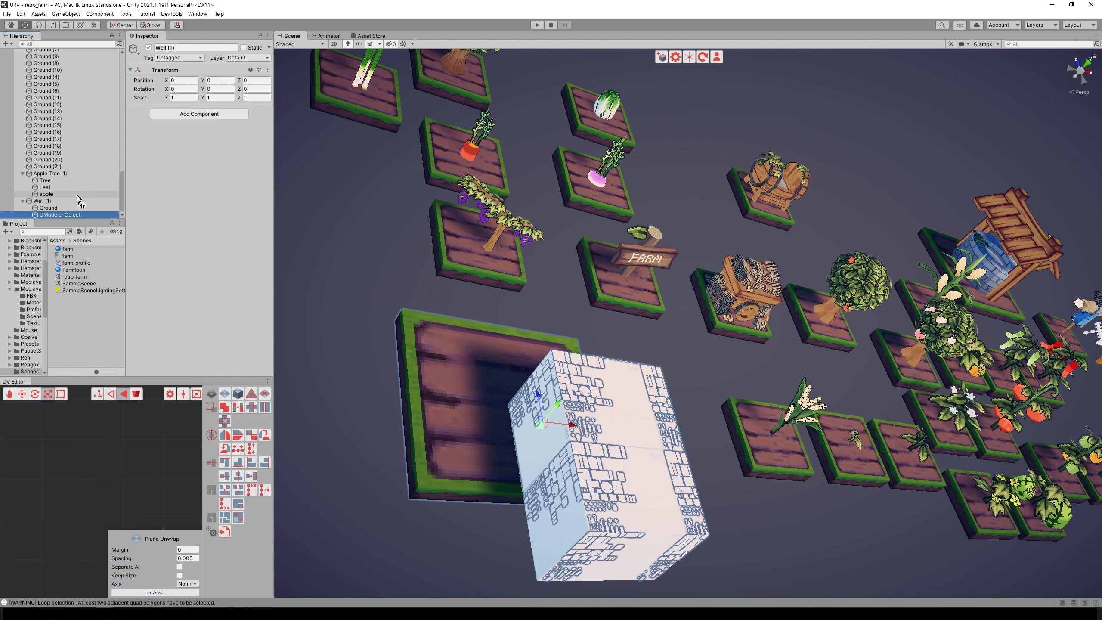
drag(70, 215, 78, 199)
Re-enter 0 for the box's X and Z position after reparenting
click(187, 81)
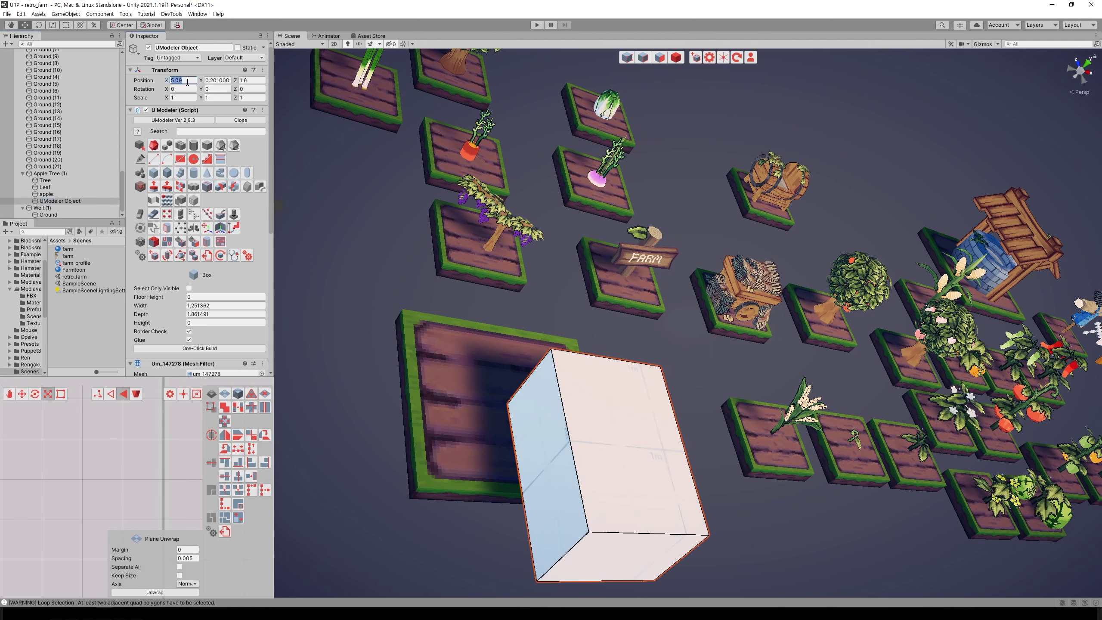
text(0)
click(256, 81)
text(0)
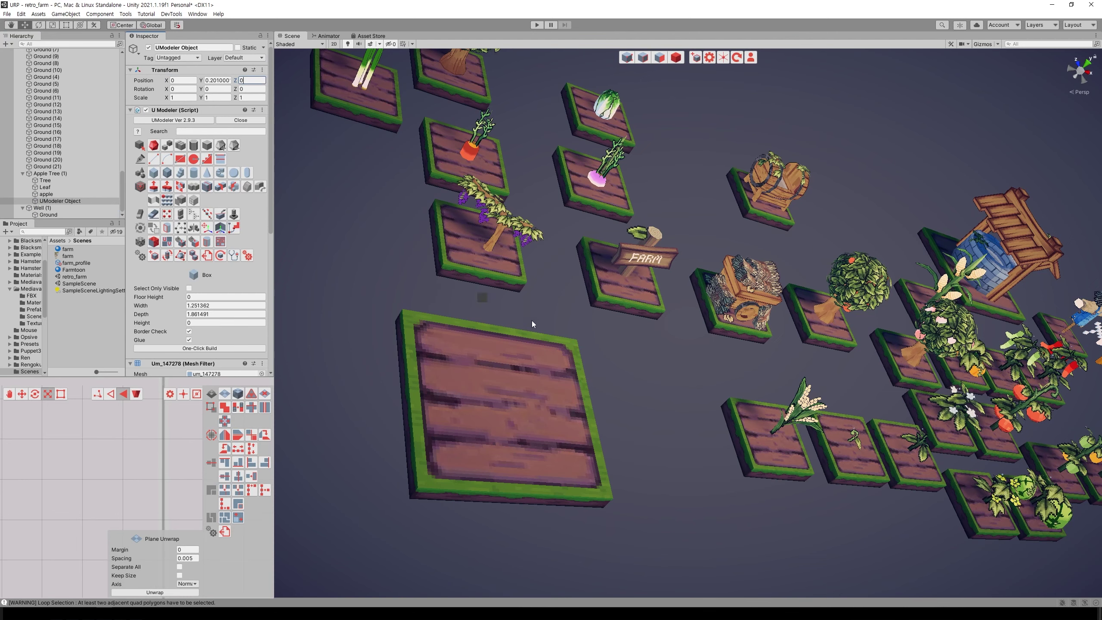
scroll(574, 356, down, 5)
scroll(573, 354, up, 2)
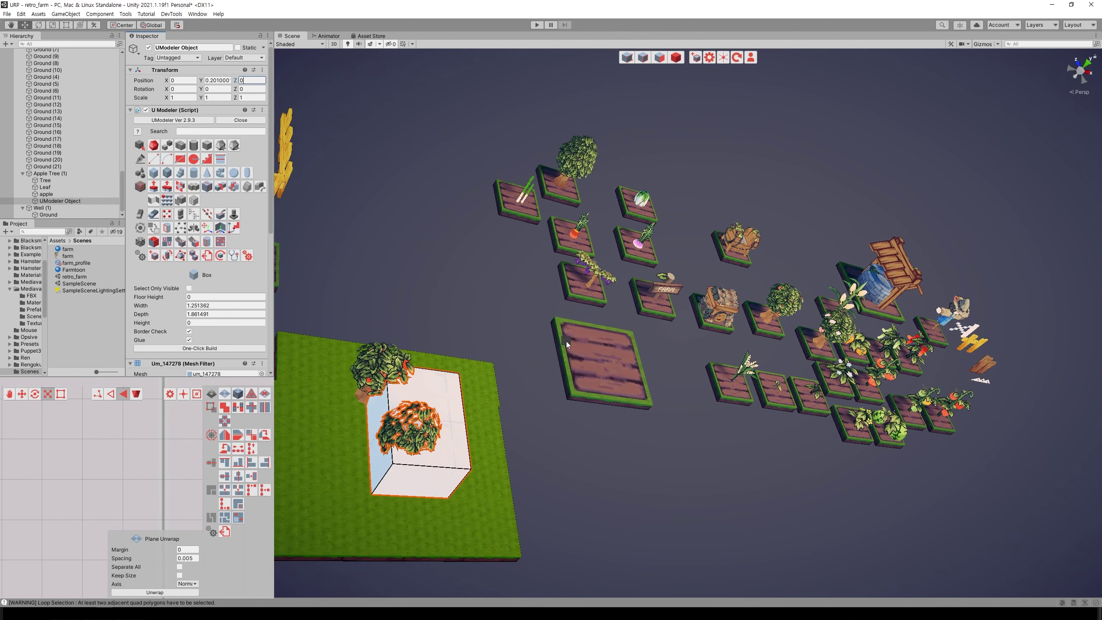
scroll(567, 342, up, 1)
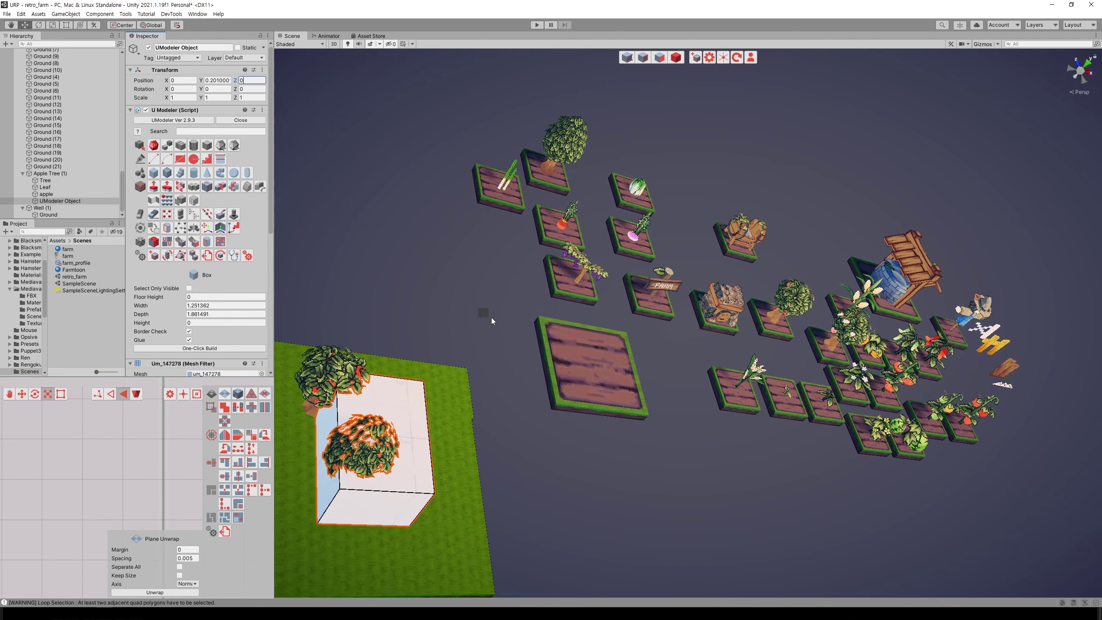
alt+drag(492, 320, 410, 275)
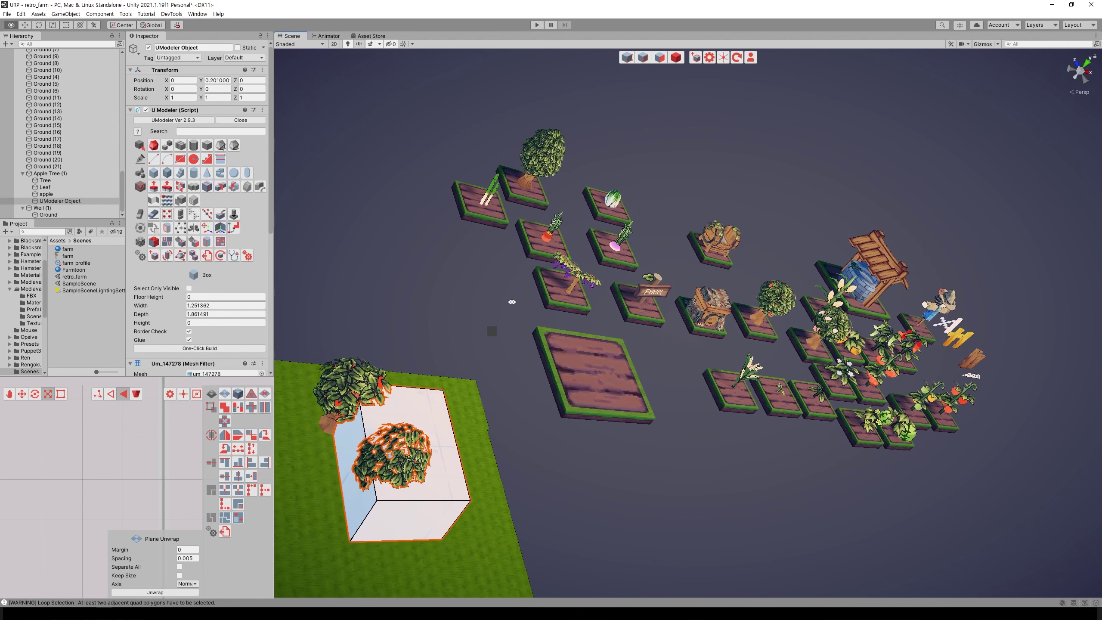
Move the pivot to Bottom Center and zero the X and Z position again
click(217, 233)
click(198, 307)
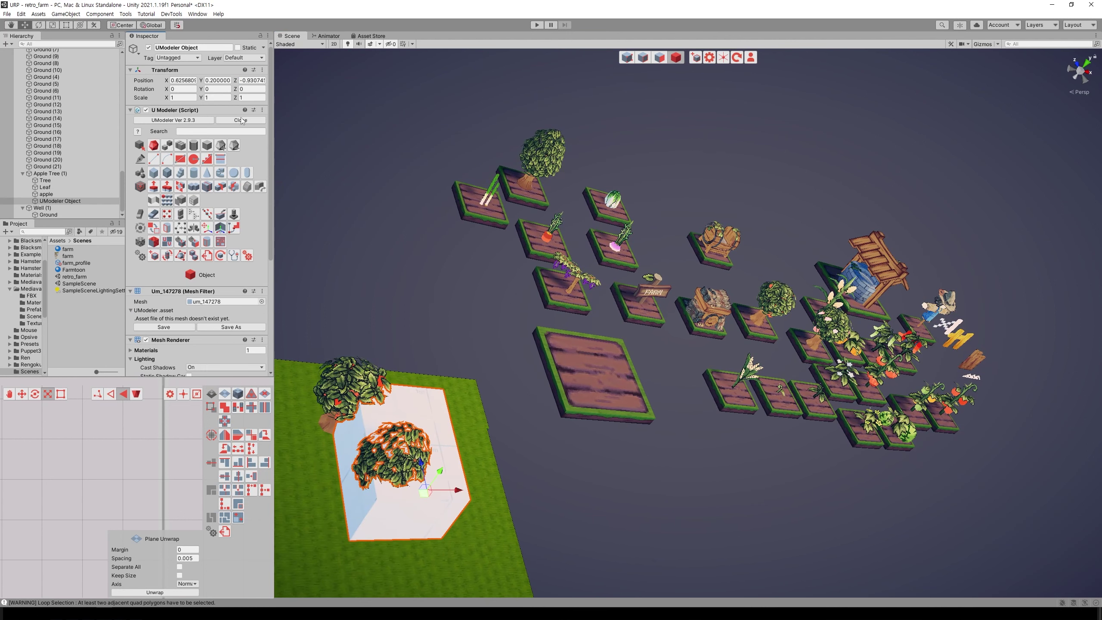
text(0)
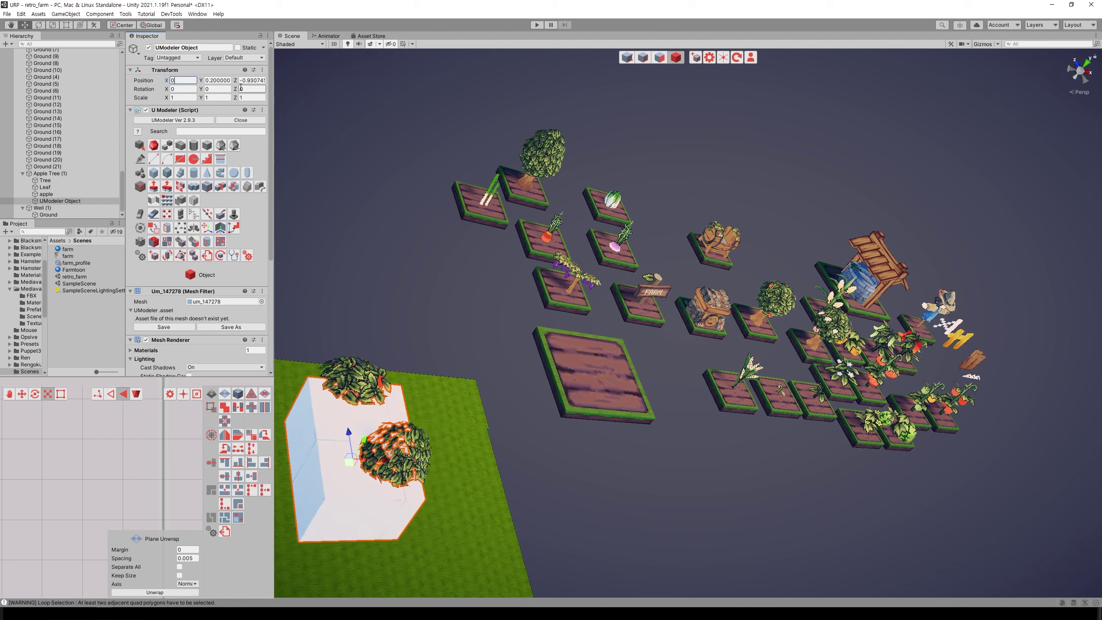
click(251, 80)
text(0)
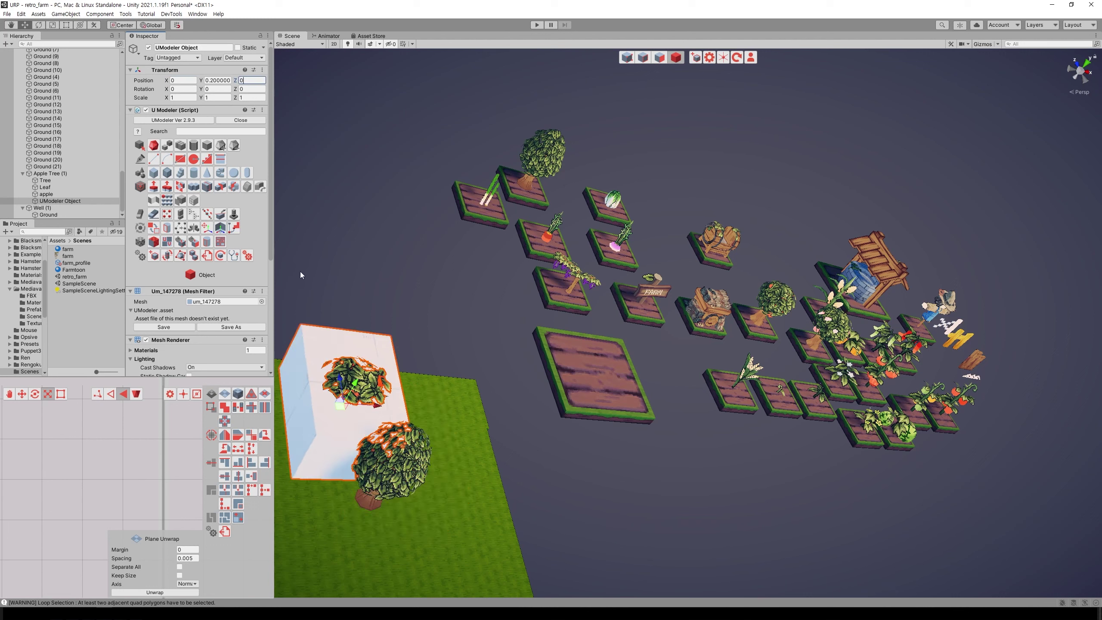
Toggle the gizmo between pivot and center, then select Well (1) > Ground
click(121, 25)
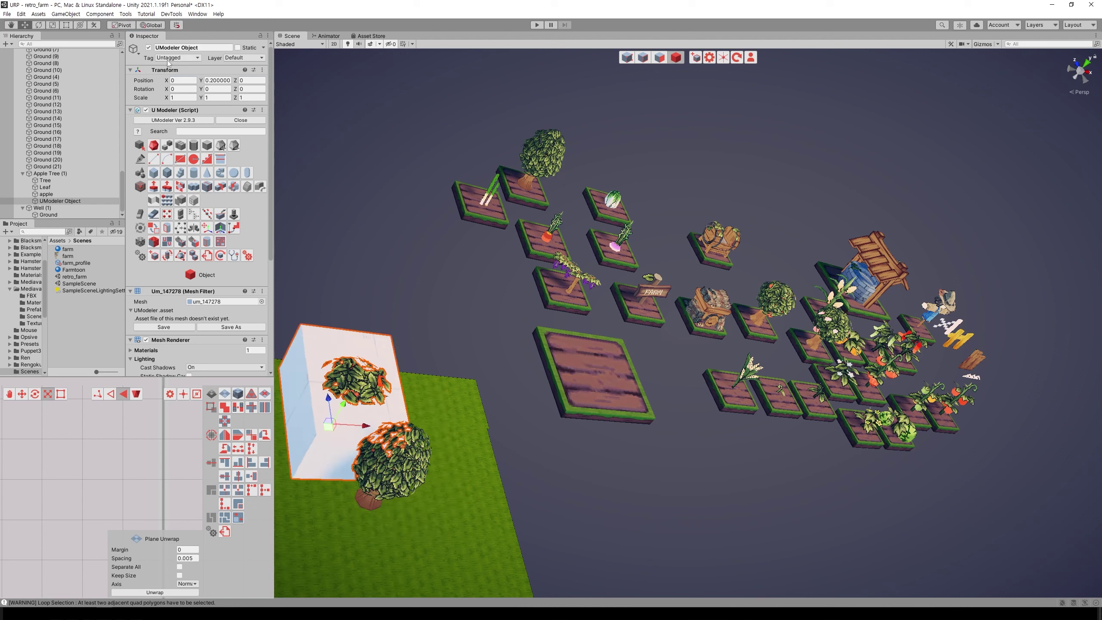
click(122, 25)
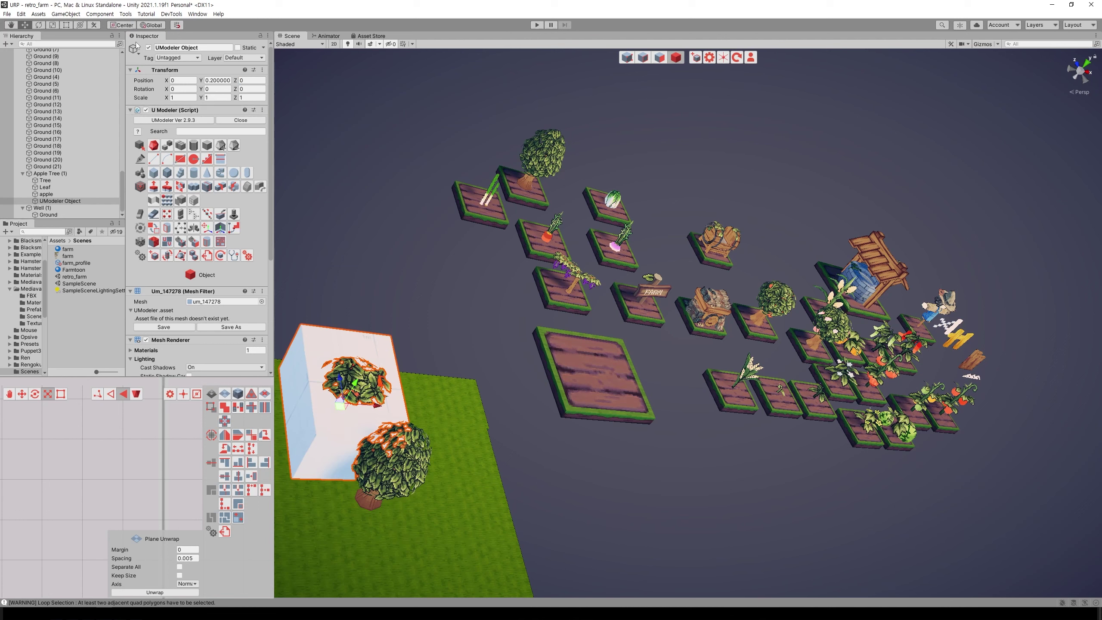
click(55, 209)
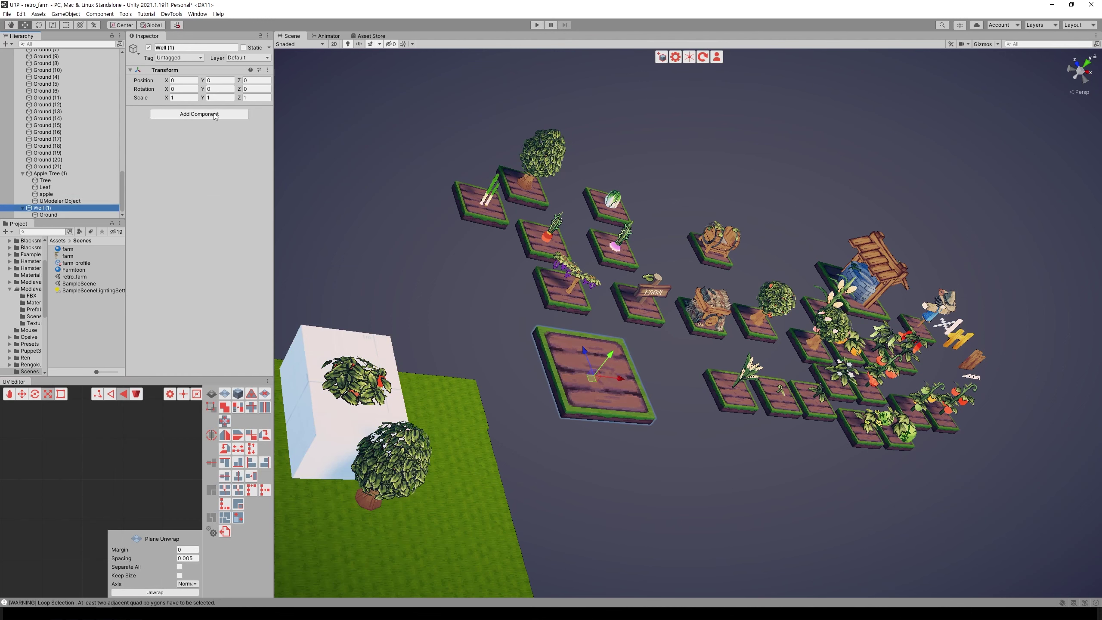
click(59, 213)
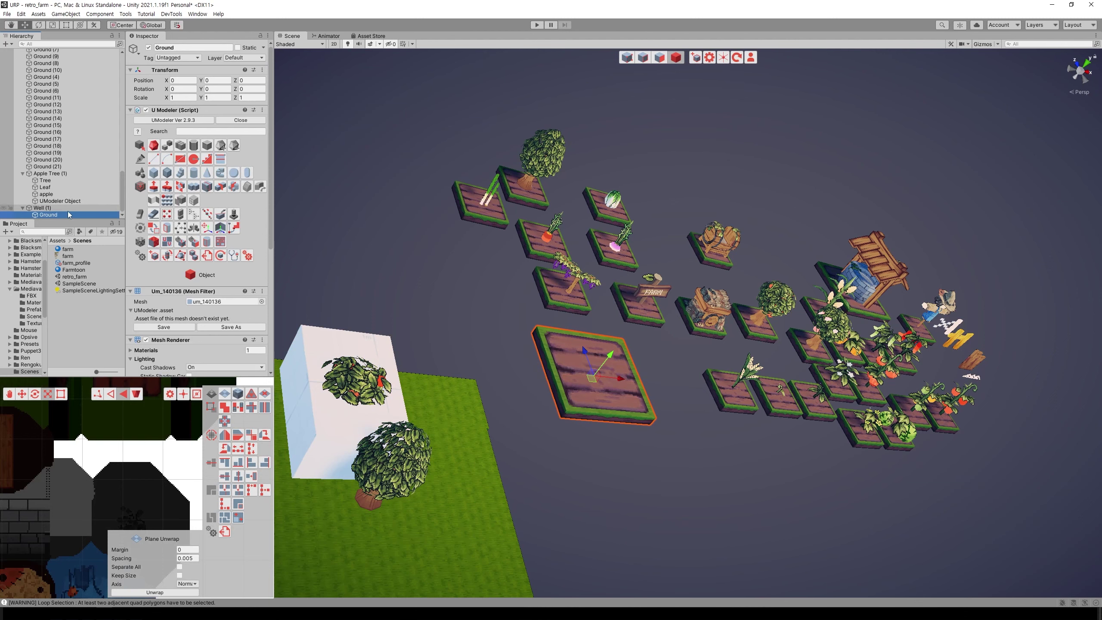
Reselect the box, undo a Y change, and slide it along X toward the board
click(70, 202)
click(338, 338)
click(169, 257)
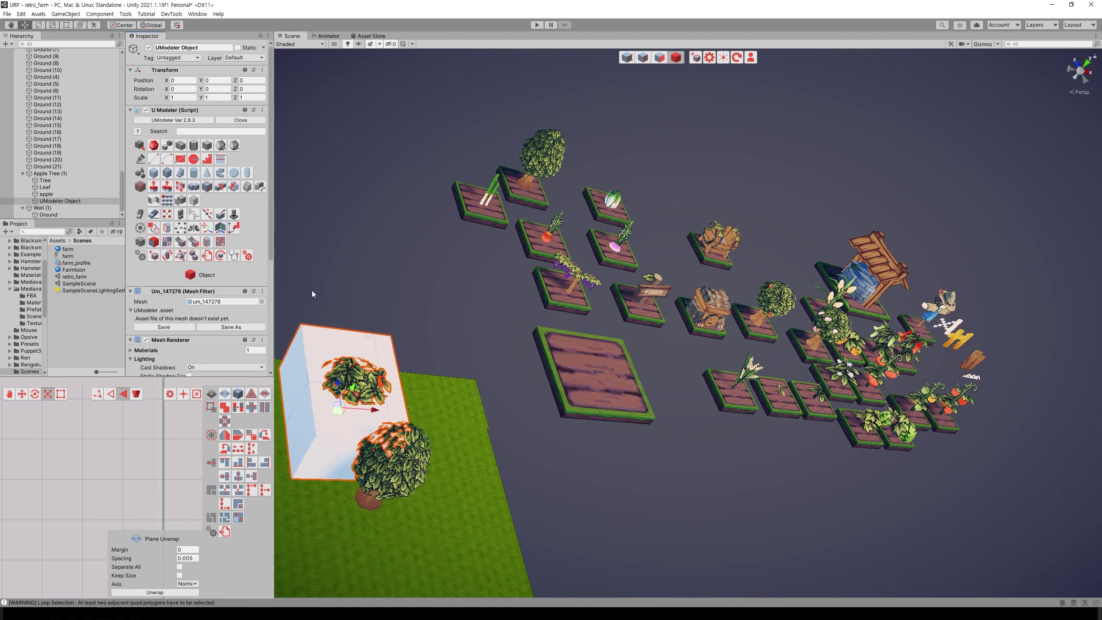
key(ctrl+z)
drag(372, 408, 653, 419)
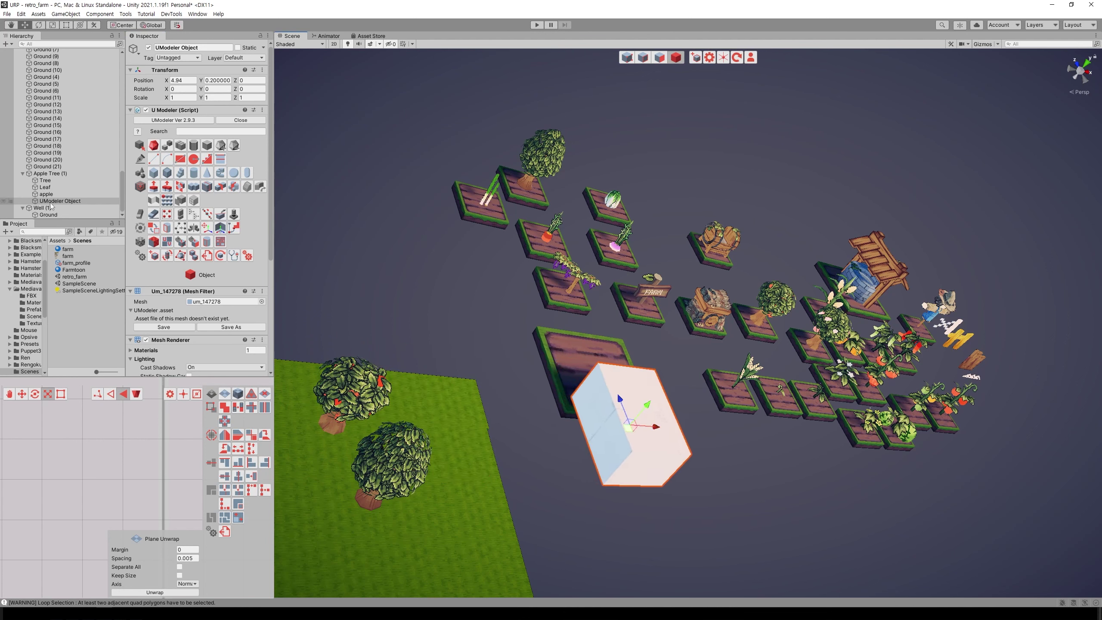
Move the box out of Apple Tree into the Well (1) group and set X to 0
drag(56, 202, 61, 205)
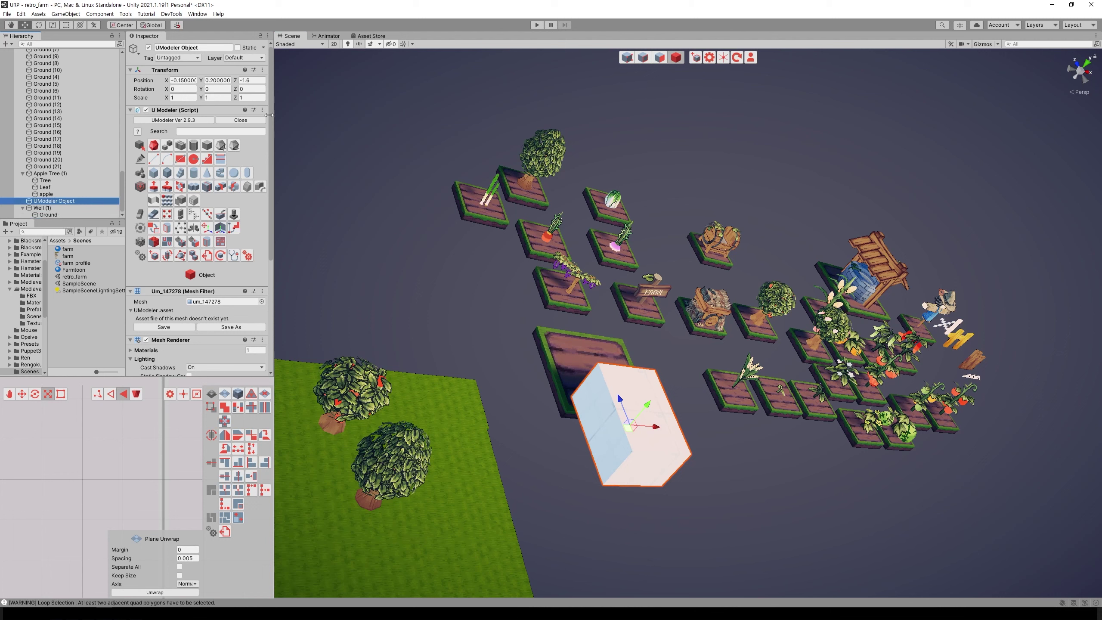
click(181, 80)
text(0)
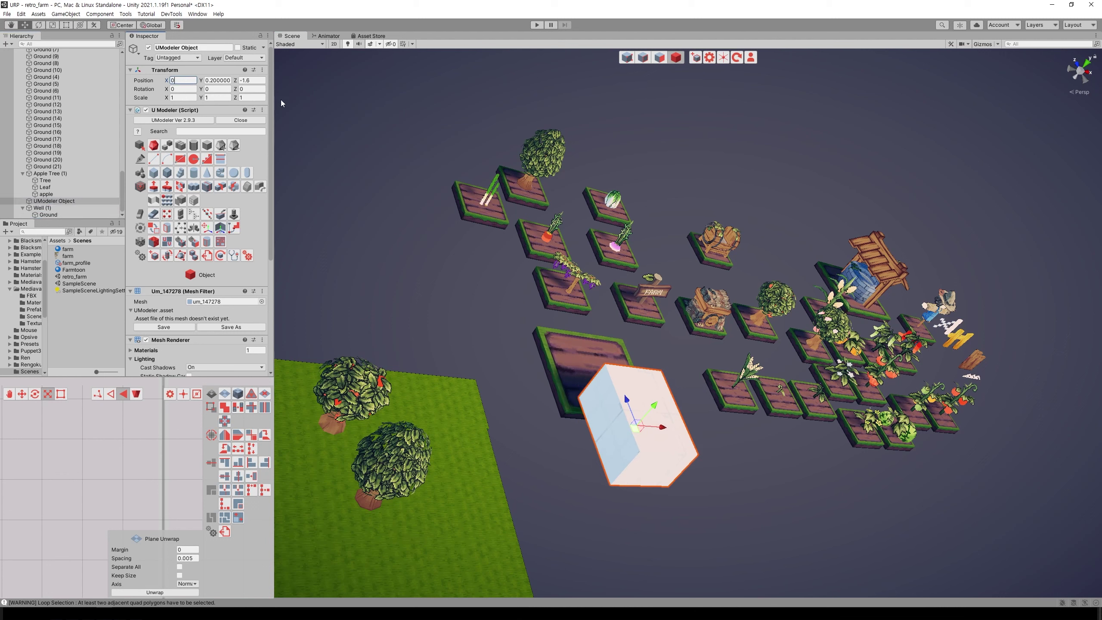
text(0)
mouse_move(731, 352)
alt+mouse_down()
mouse_move(594, 194)
mouse_move(733, 386)
mouse_move(721, 372)
alt+mouse_up()
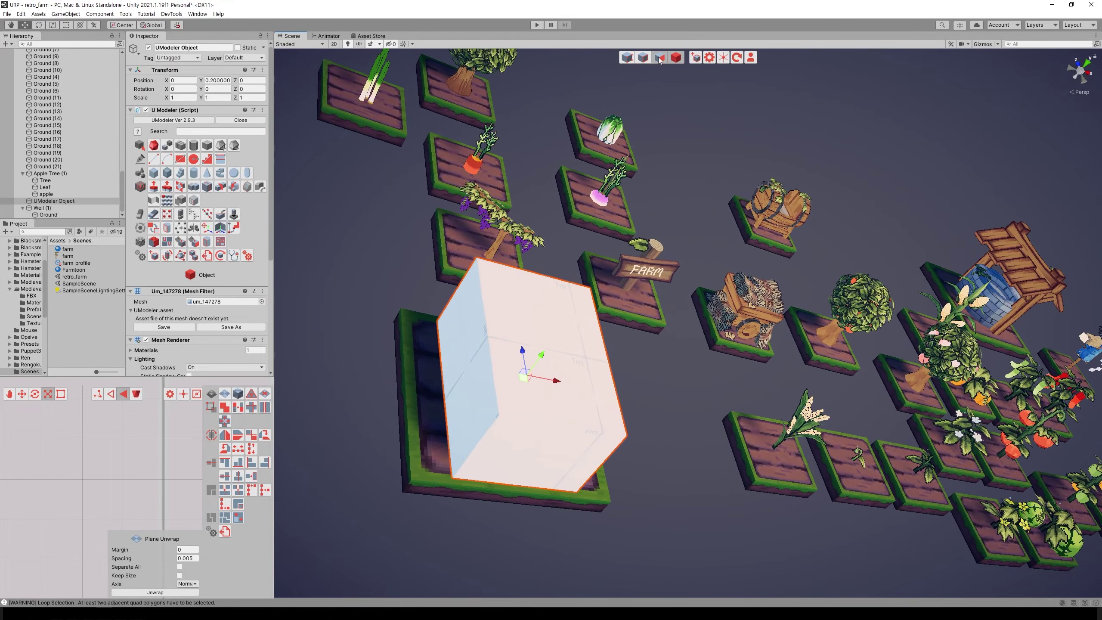
Pull one of the cube's faces in Polygon mode, then choose Loop Slice
click(660, 60)
mouse_move(543, 330)
alt+mouse_down()
mouse_move(598, 366)
mouse_move(562, 390)
alt+mouse_up()
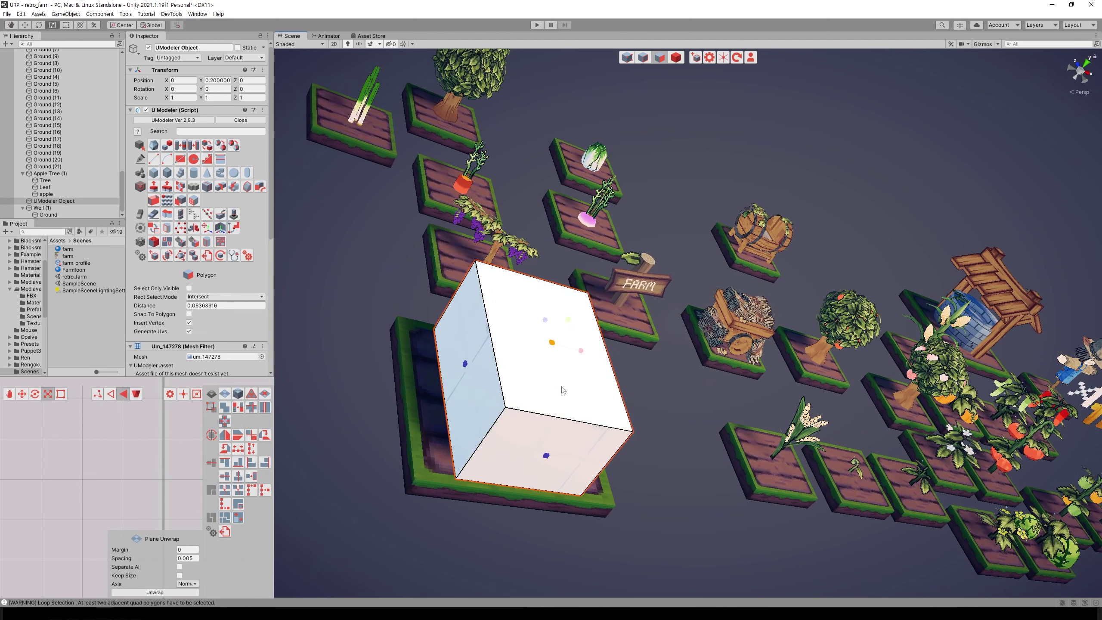
mouse_move(572, 390)
mouse_down()
mouse_move(558, 386)
mouse_move(636, 341)
mouse_move(629, 375)
mouse_up()
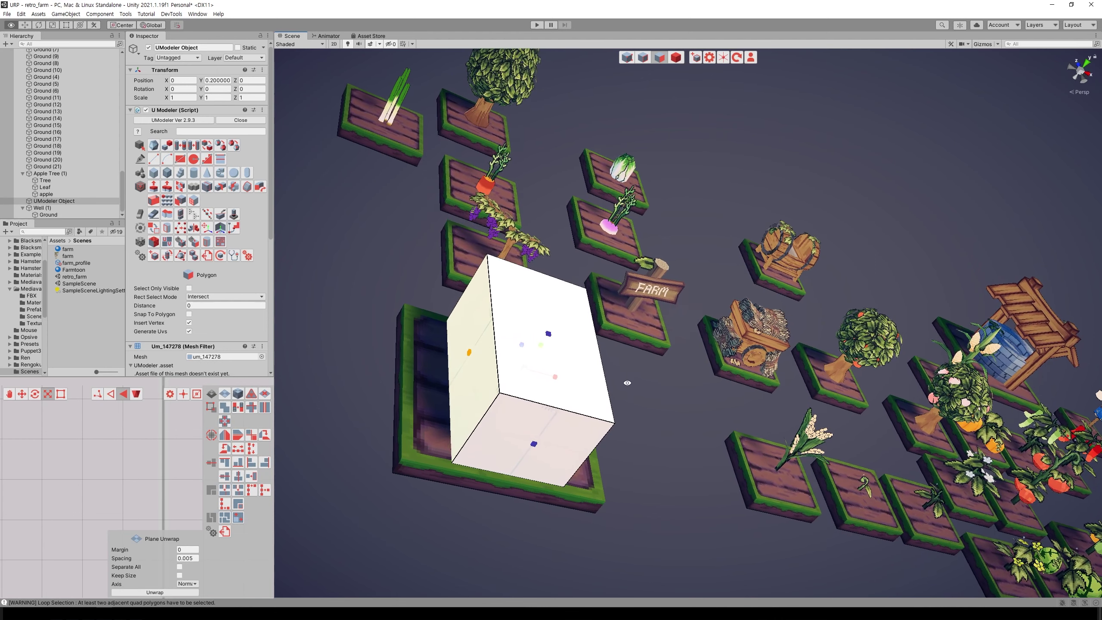
alt+drag(629, 375, 620, 402)
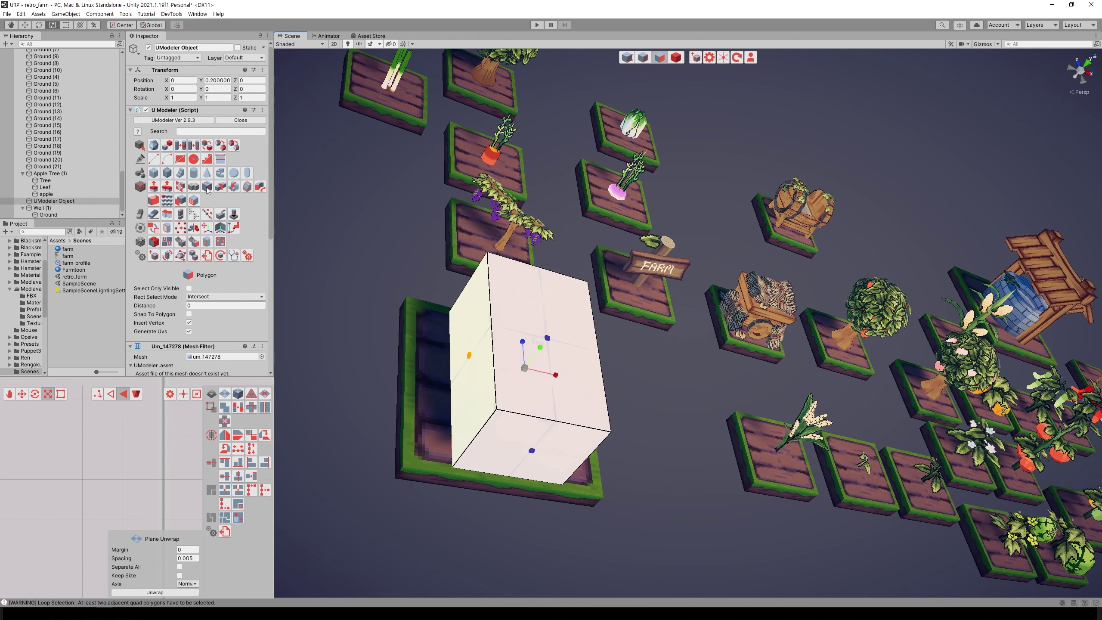
click(207, 187)
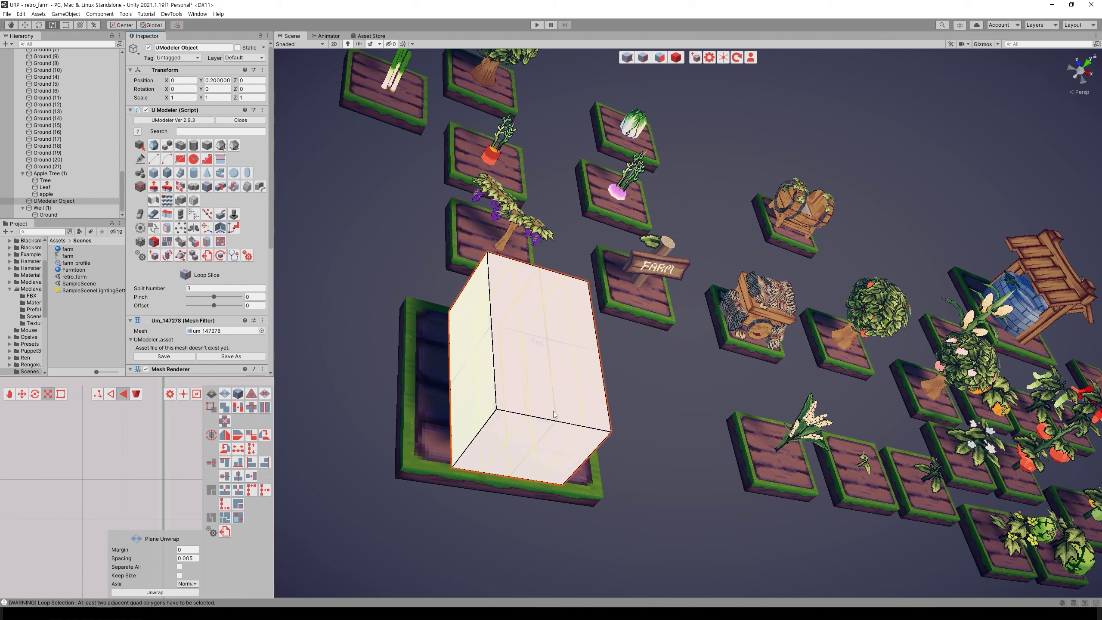
Cut five loop strips into the block and raise the first pair of top edges
click(554, 414)
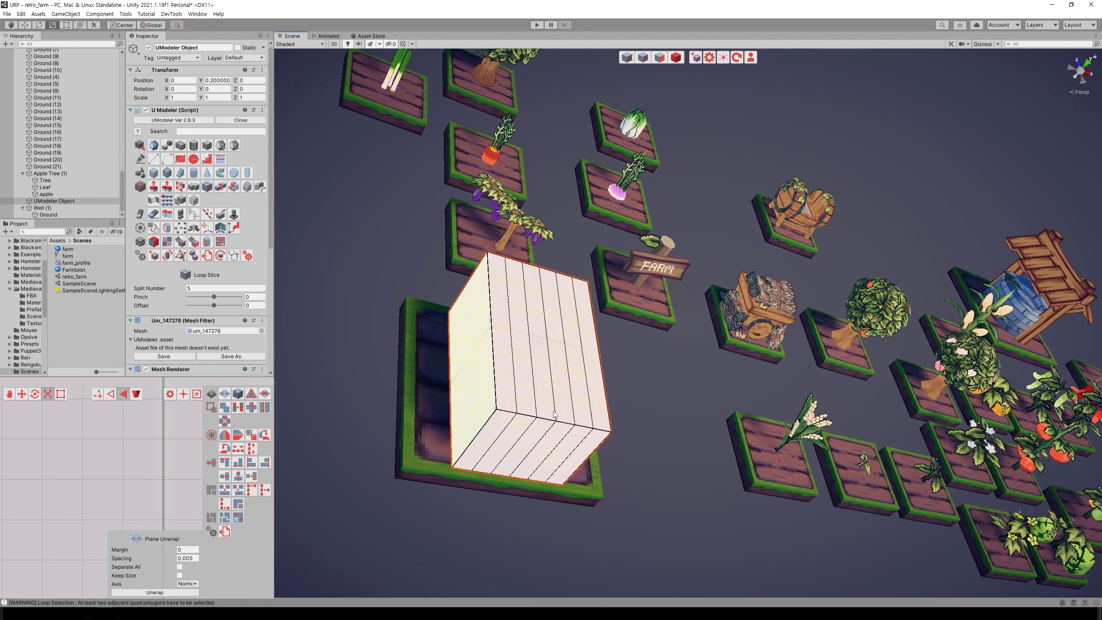
click(644, 59)
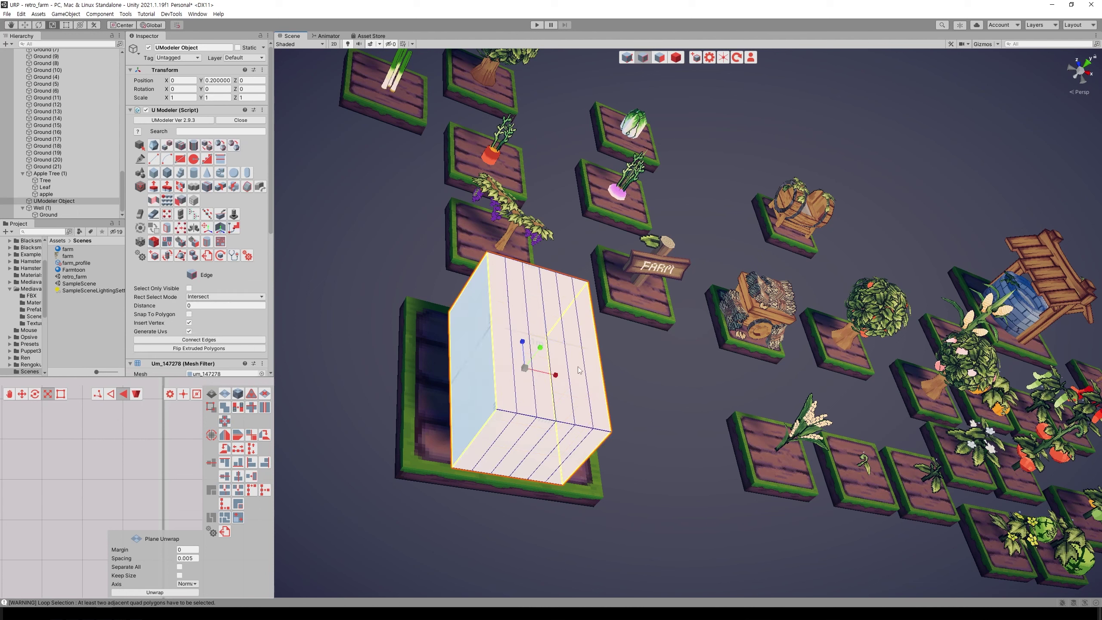
click(581, 371)
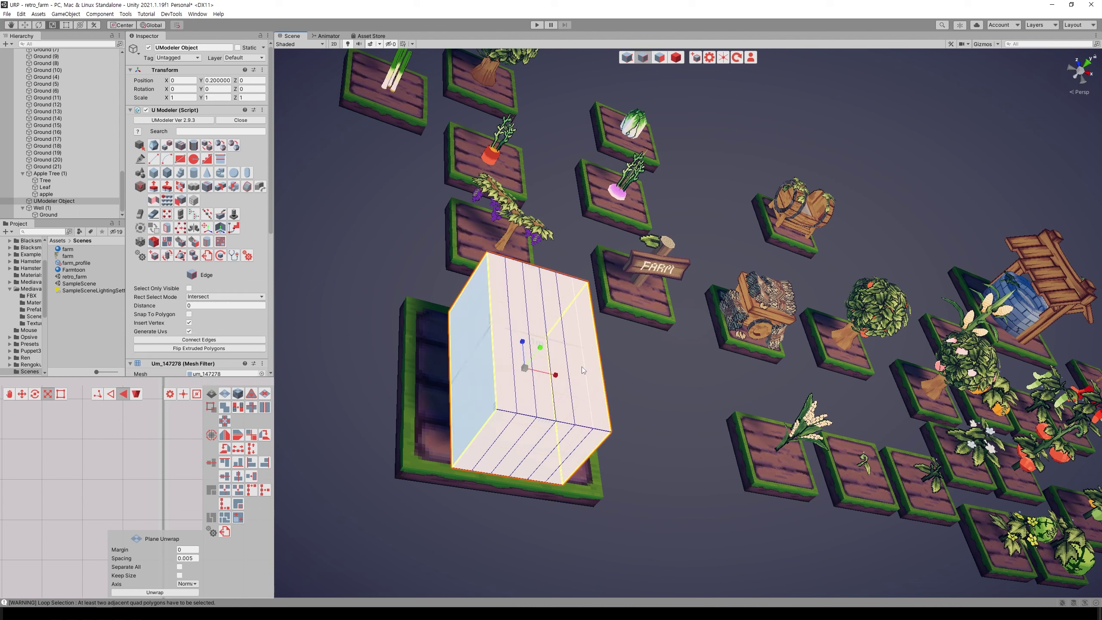
shift+click(512, 360)
drag(562, 319, 567, 317)
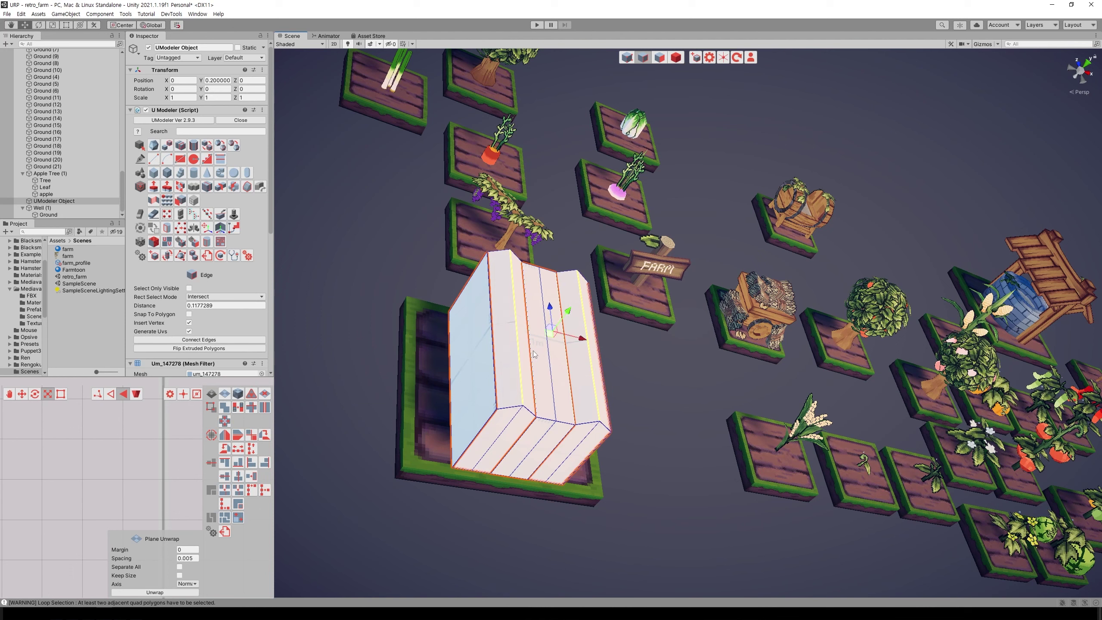
Raise two more pairs of top edges into an arched roof, then clear the selection
click(569, 372)
drag(564, 321, 574, 305)
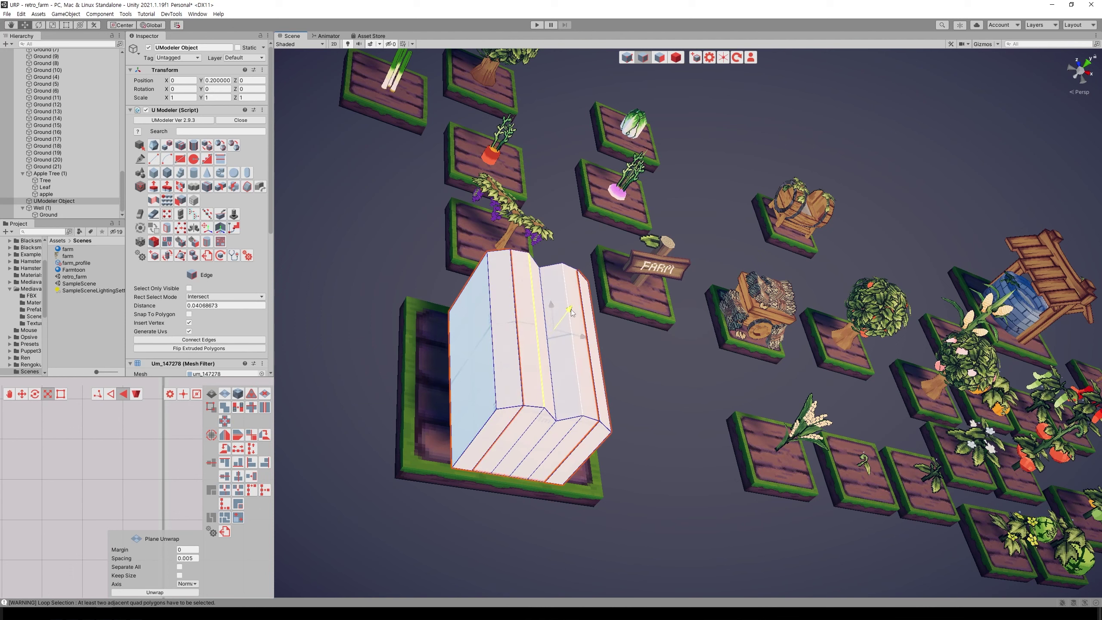
click(562, 358)
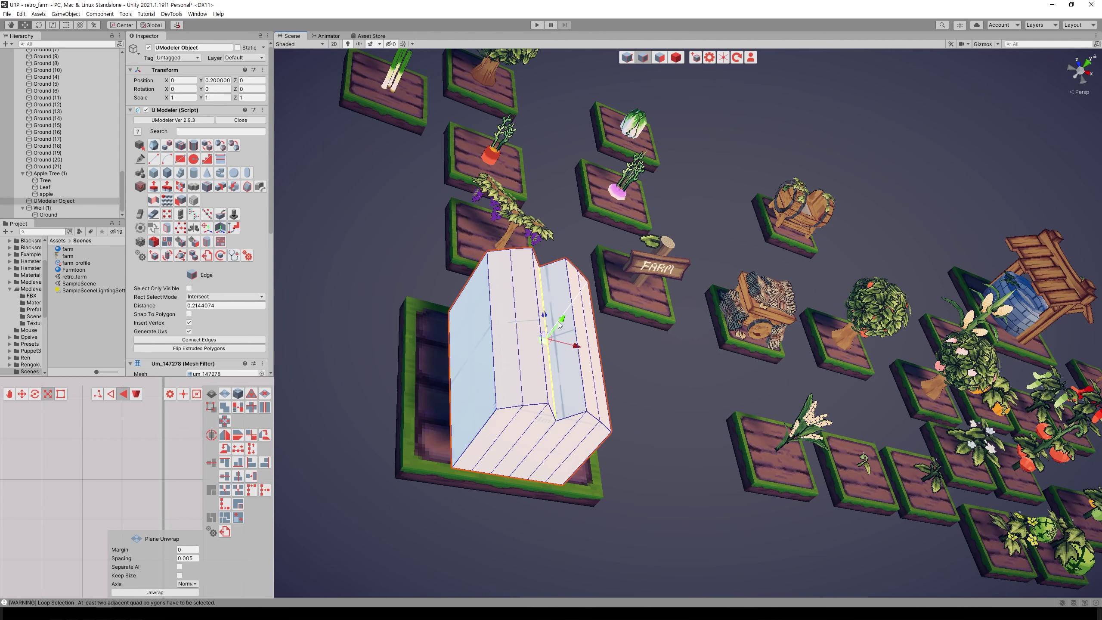
mouse_move(561, 320)
mouse_down()
mouse_move(689, 245)
mouse_move(693, 357)
mouse_move(707, 287)
mouse_move(676, 323)
mouse_move(686, 328)
mouse_up()
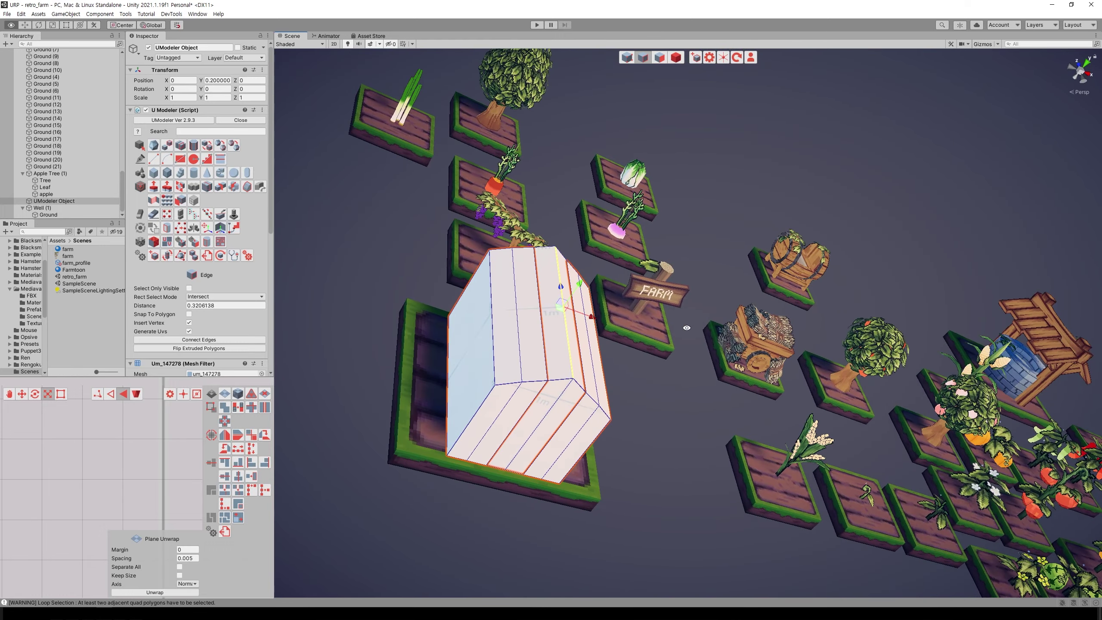
click(552, 336)
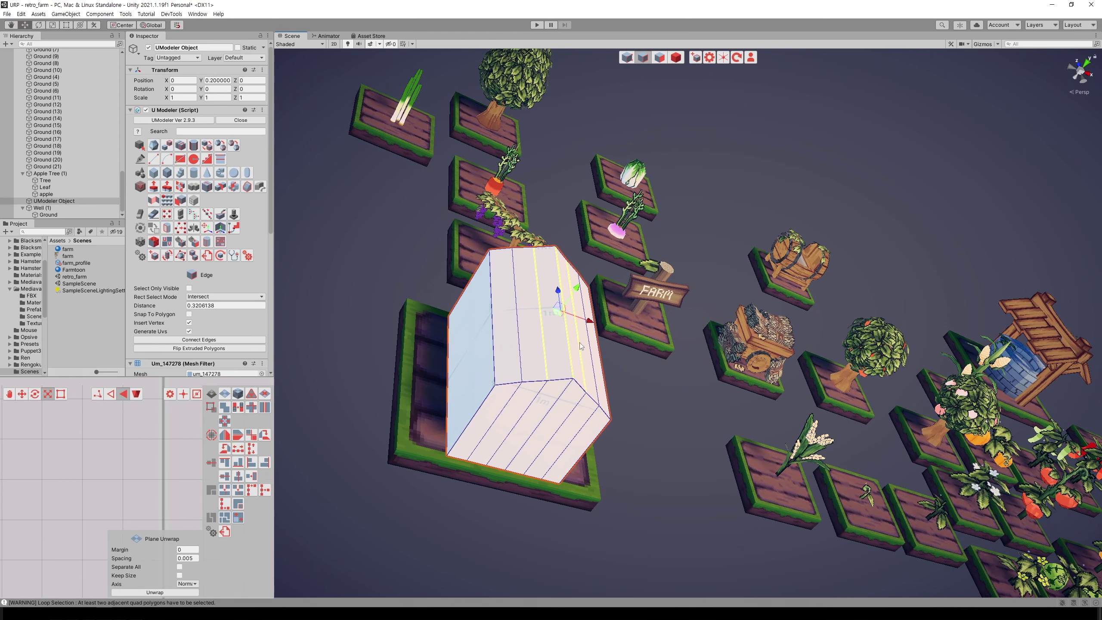
click(575, 321)
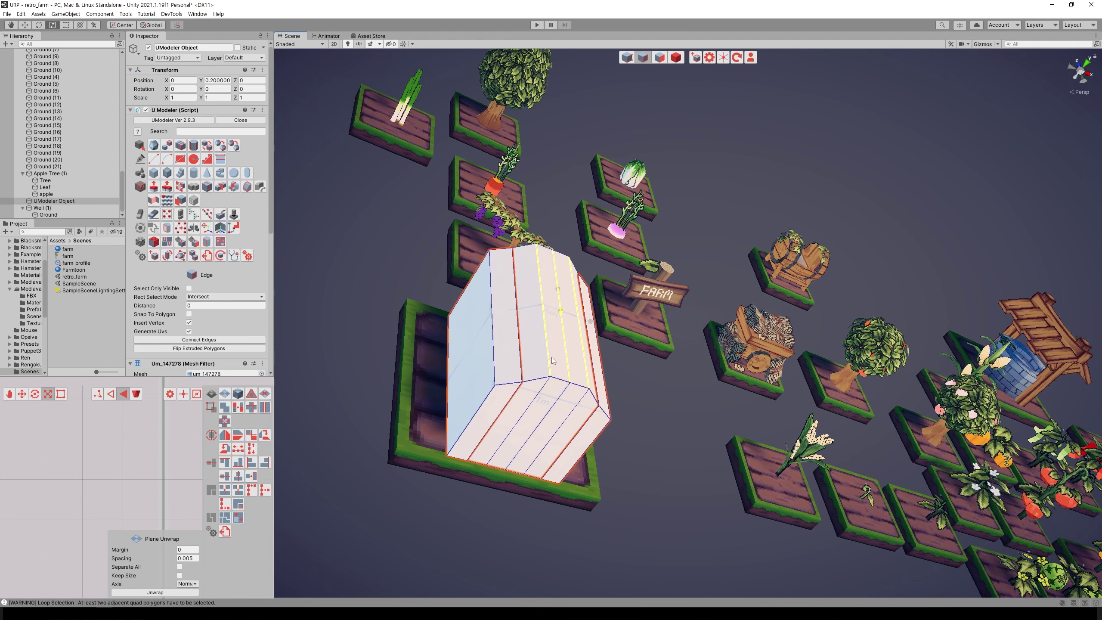
mouse_move(575, 321)
alt+mouse_down()
mouse_move(679, 348)
mouse_move(644, 276)
alt+mouse_up()
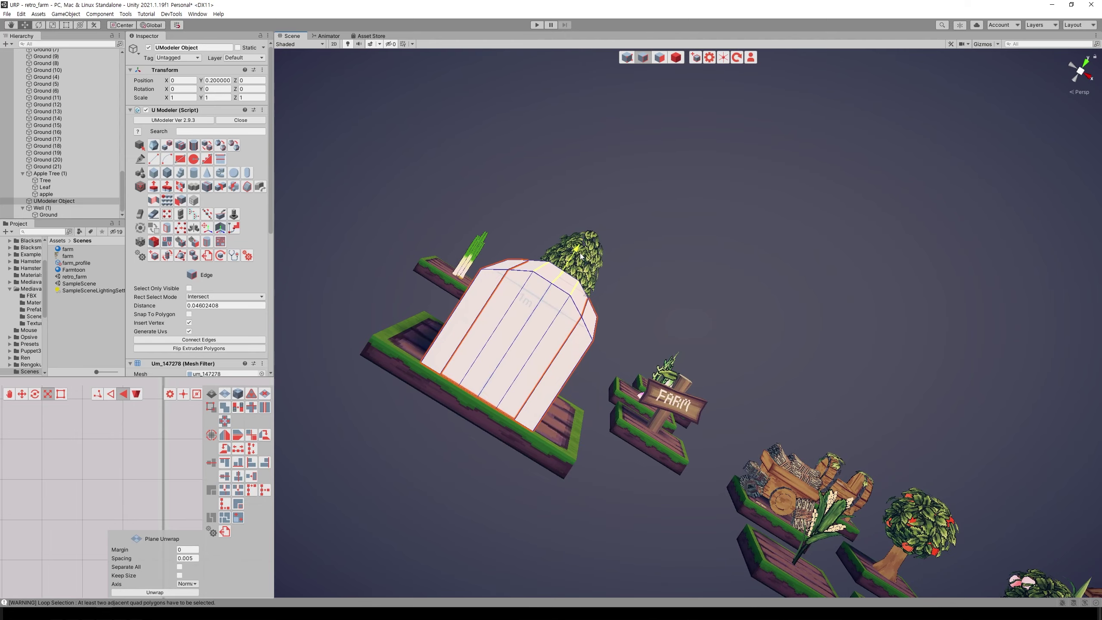
alt+drag(635, 305, 644, 404)
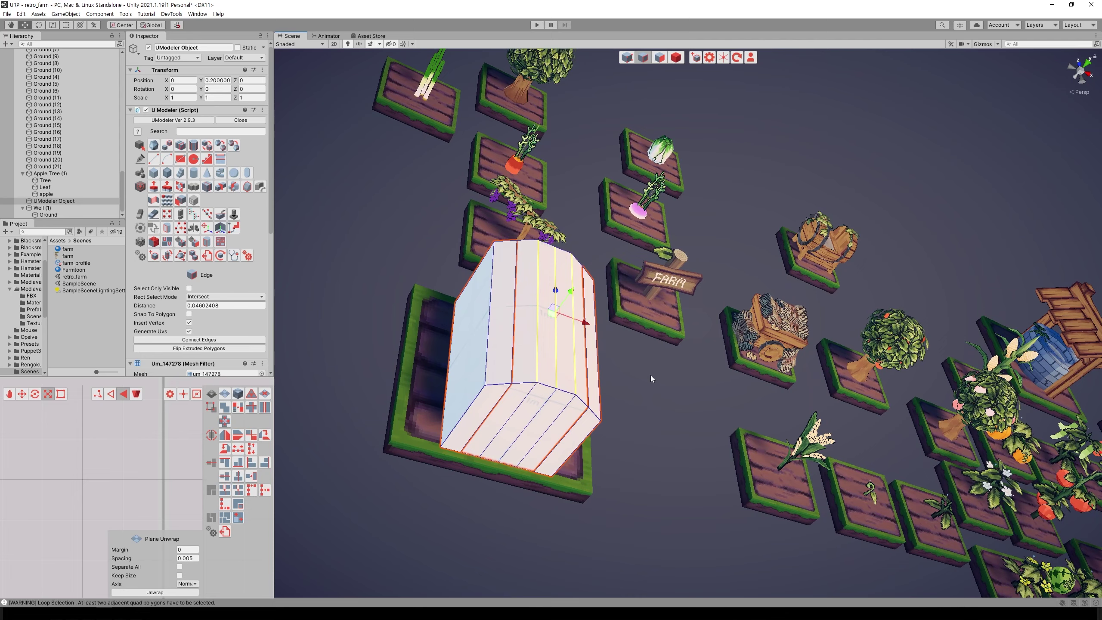
click(654, 367)
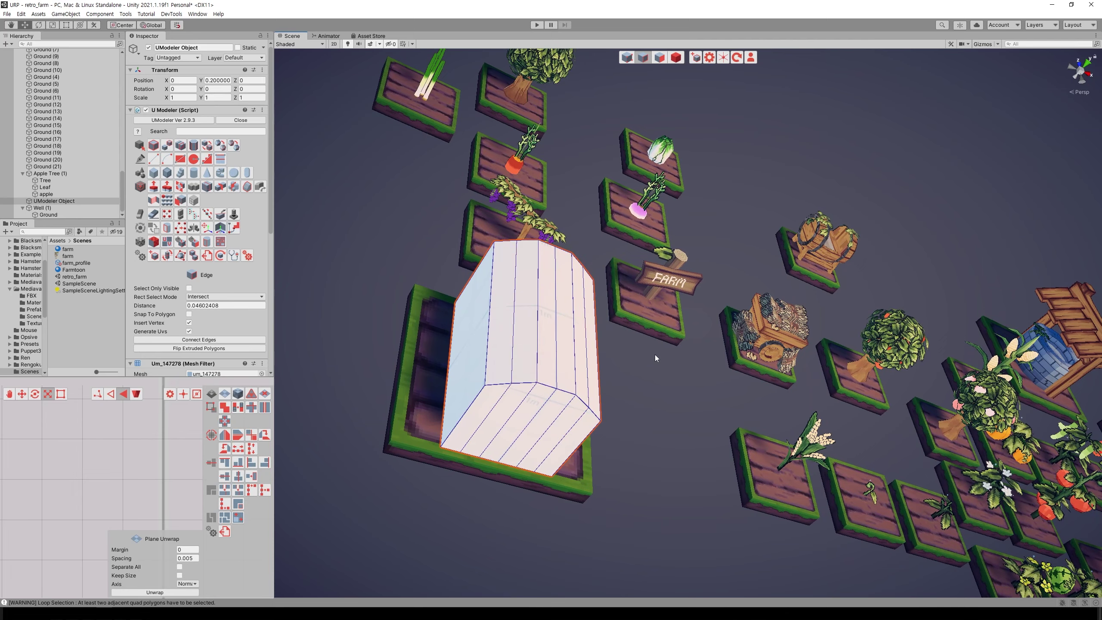
Extrude two neighbouring wall face loops outward into a side wing
mouse_move(656, 358)
alt+mouse_down()
mouse_move(607, 276)
mouse_move(692, 354)
alt+mouse_up()
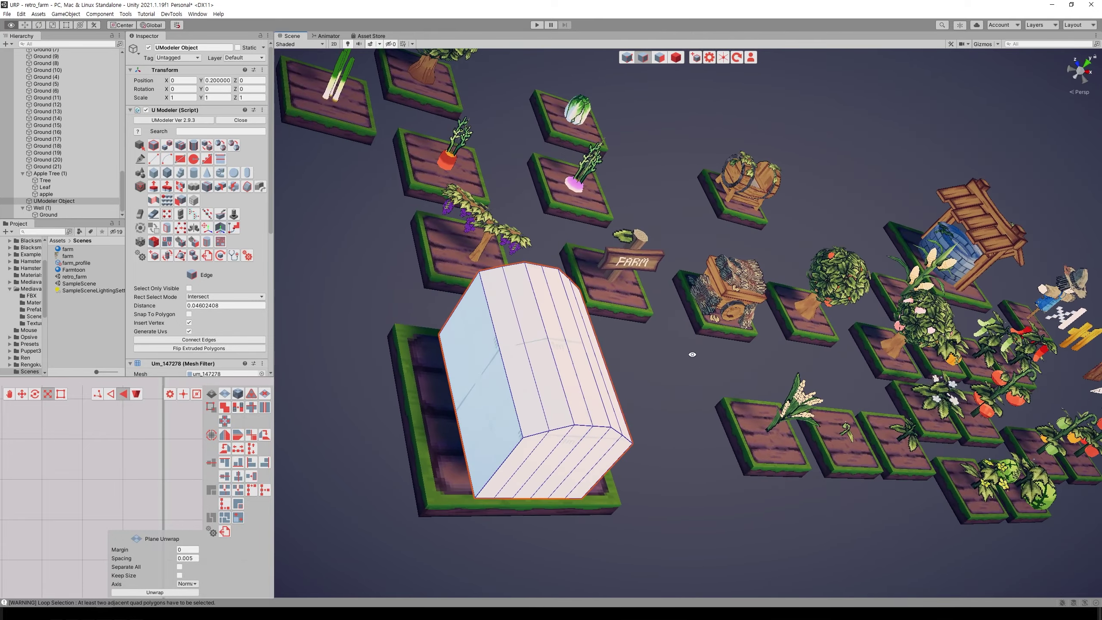
key(3)
double_click(575, 342)
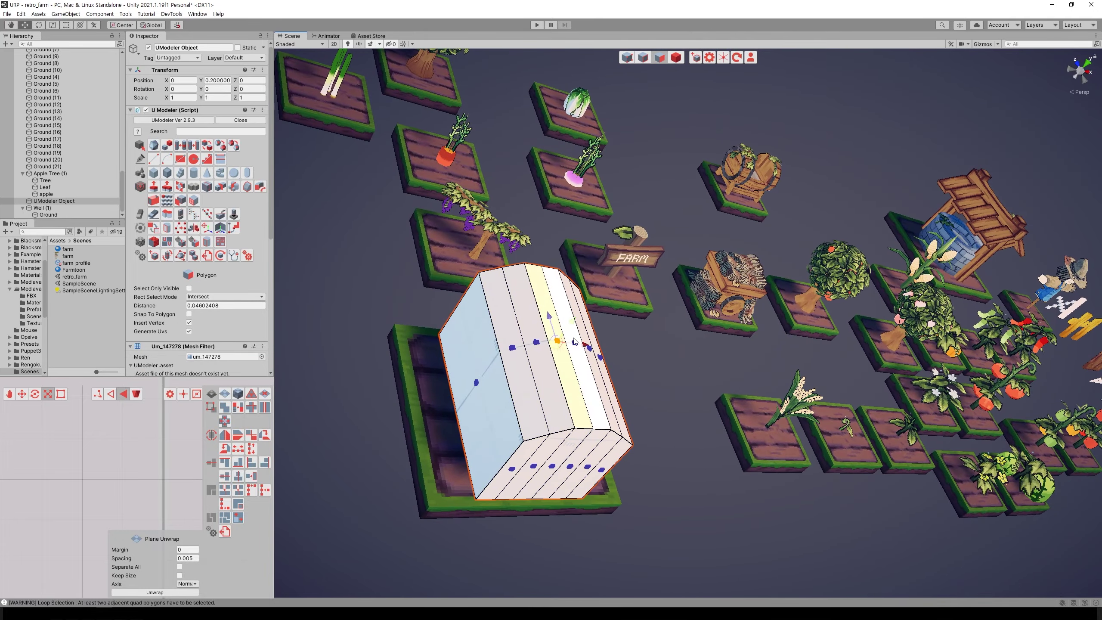
shift+double_click(583, 328)
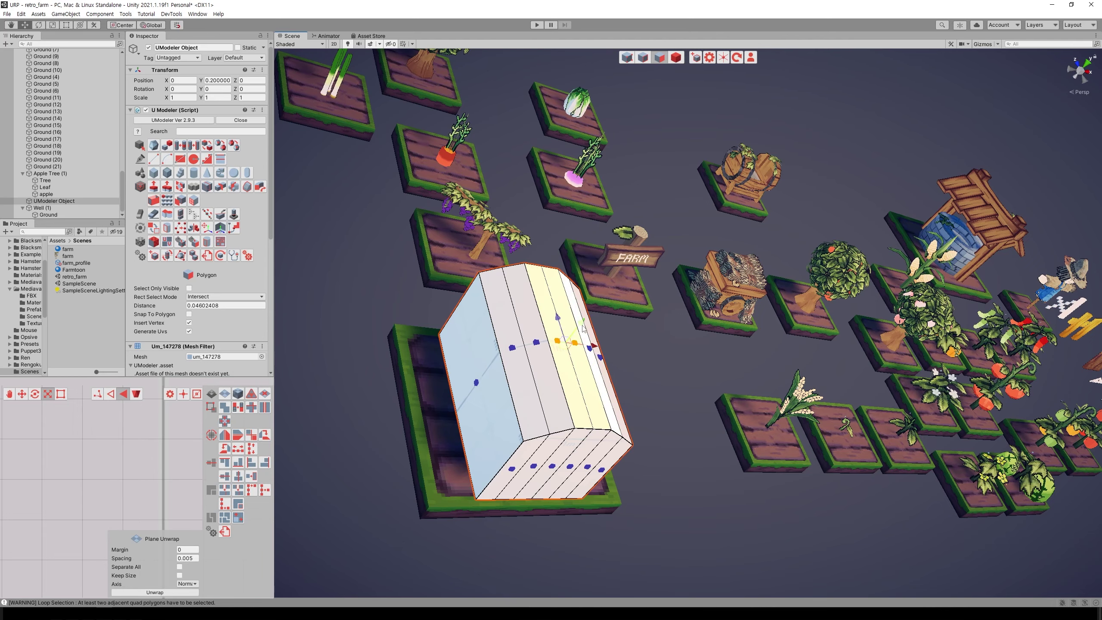
shift+drag(583, 328, 601, 307)
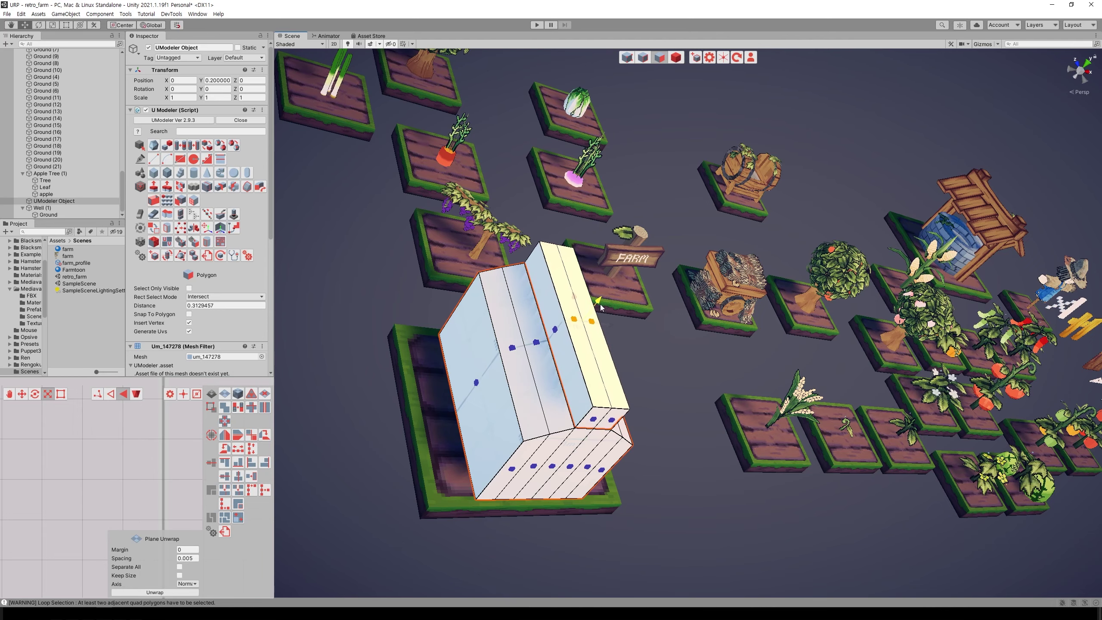
mouse_move(675, 370)
alt+mouse_down()
mouse_move(711, 368)
mouse_move(687, 278)
alt+mouse_up()
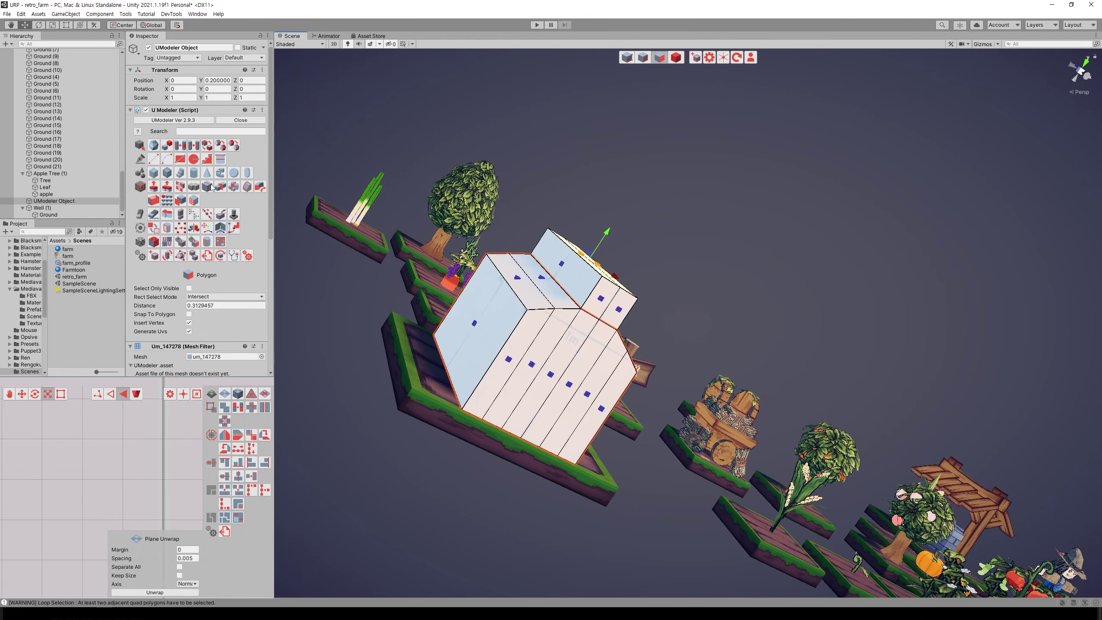
Add a loop cut near the ridge, push an adjacent face outward, and set up mirroring
click(211, 187)
drag(549, 346, 582, 307)
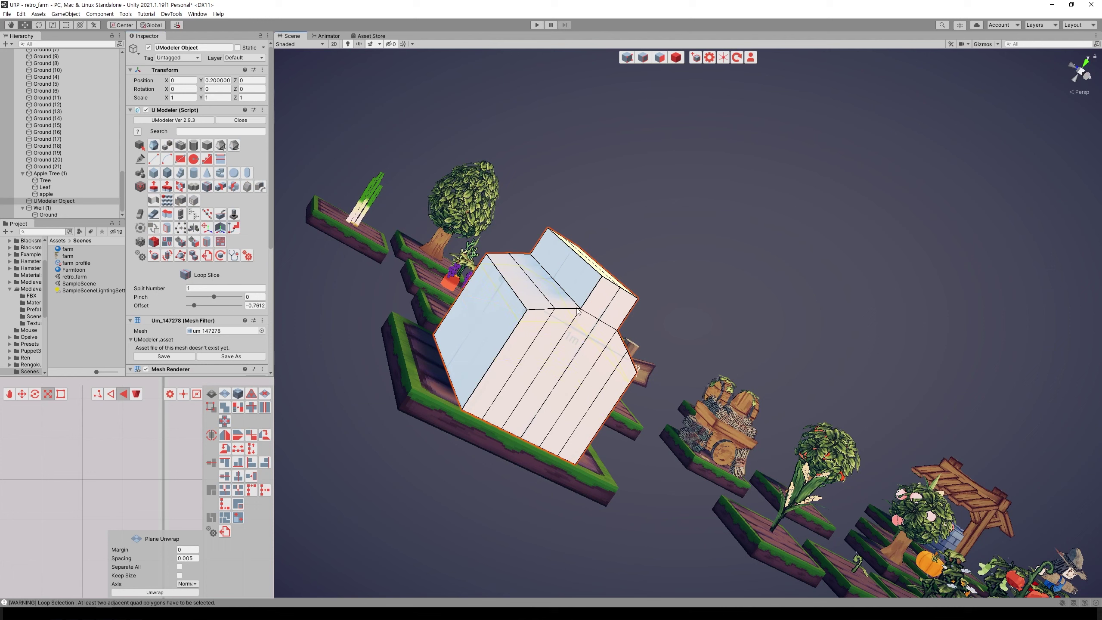
click(582, 306)
click(656, 60)
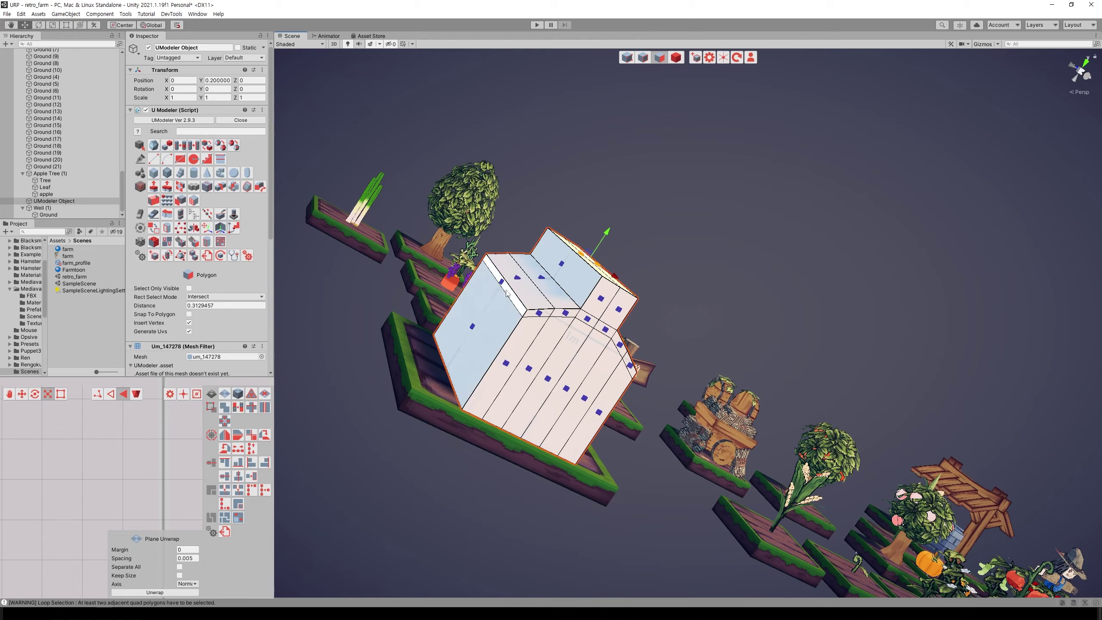
mouse_move(696, 383)
alt+mouse_down()
mouse_move(587, 352)
mouse_move(578, 338)
alt+mouse_up()
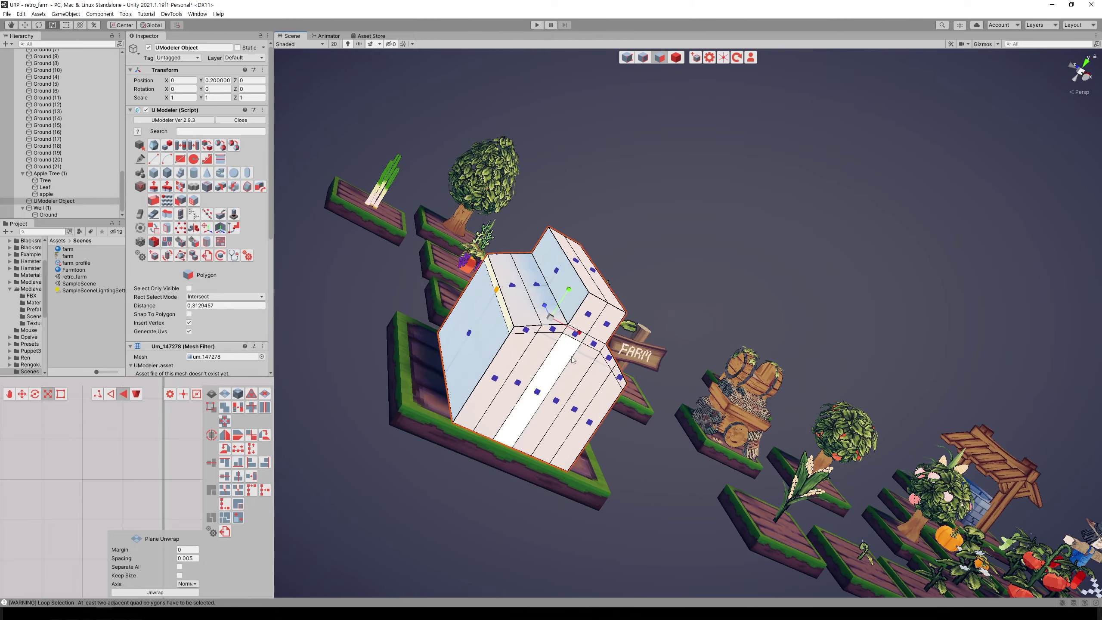
click(577, 337)
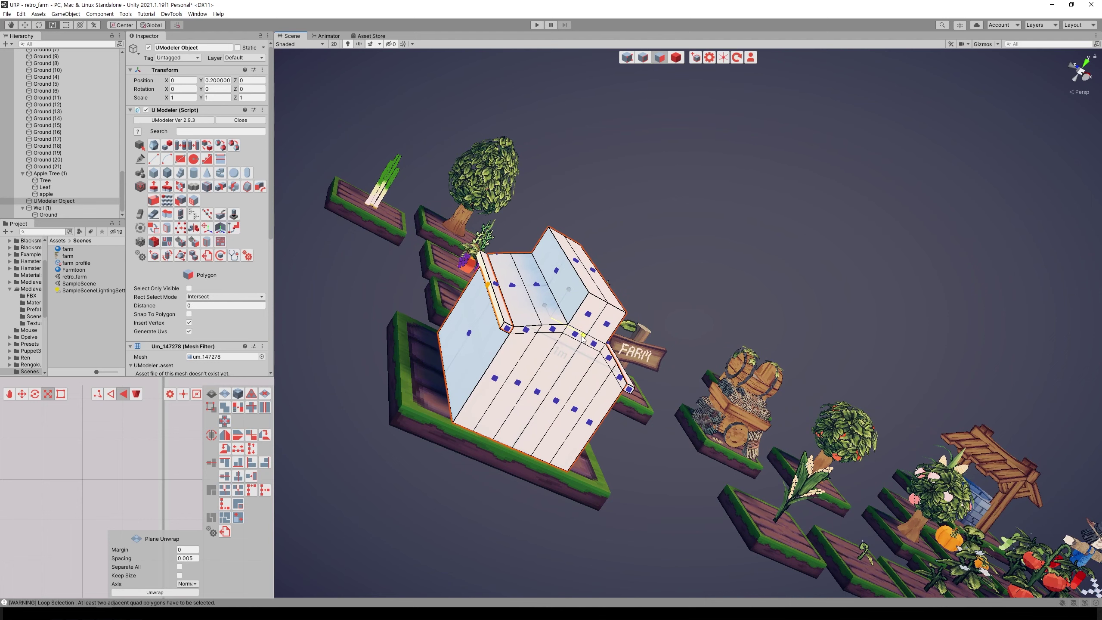
mouse_move(564, 300)
mouse_down()
mouse_move(626, 294)
mouse_move(638, 314)
mouse_move(723, 334)
mouse_move(574, 305)
mouse_up()
alt+drag(684, 338, 620, 338)
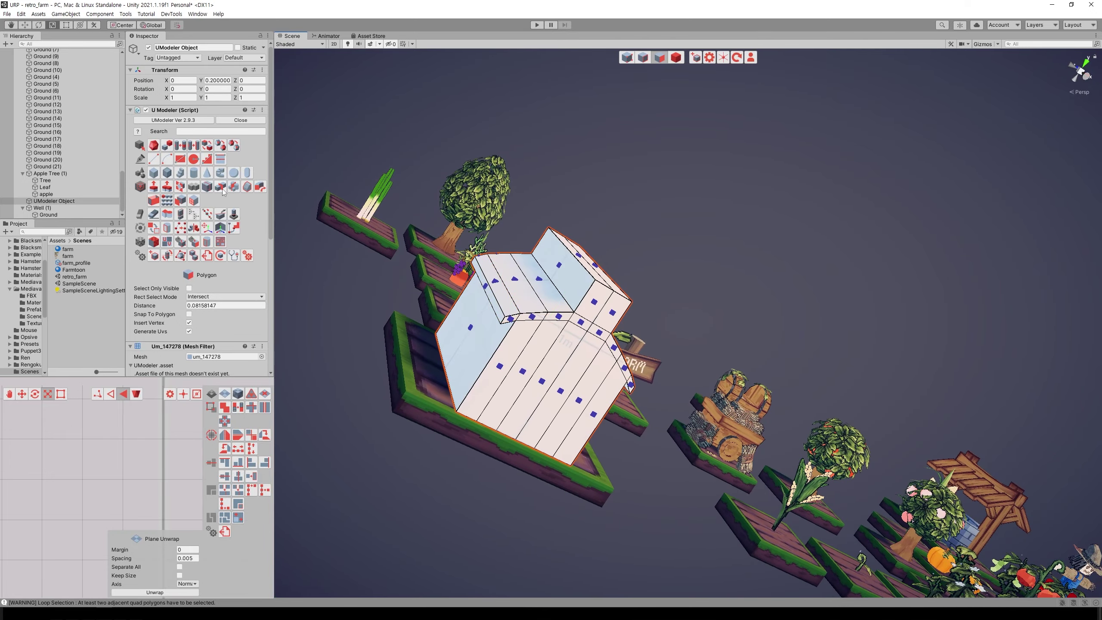
click(221, 187)
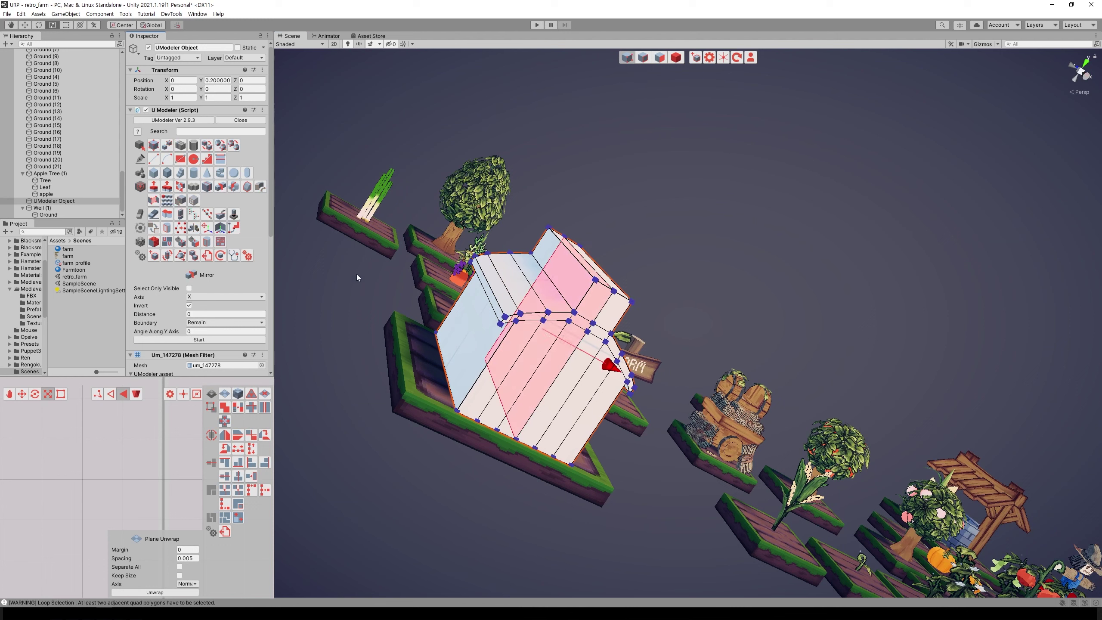
Apply the mirror to the barn mesh and return to Polygon mode
click(216, 339)
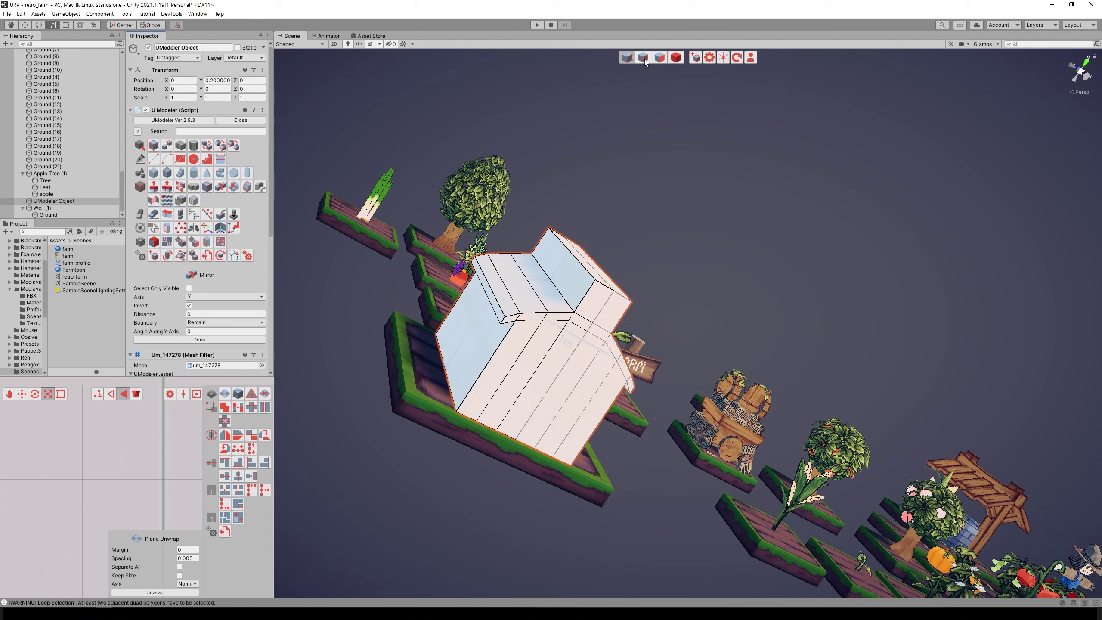
click(658, 57)
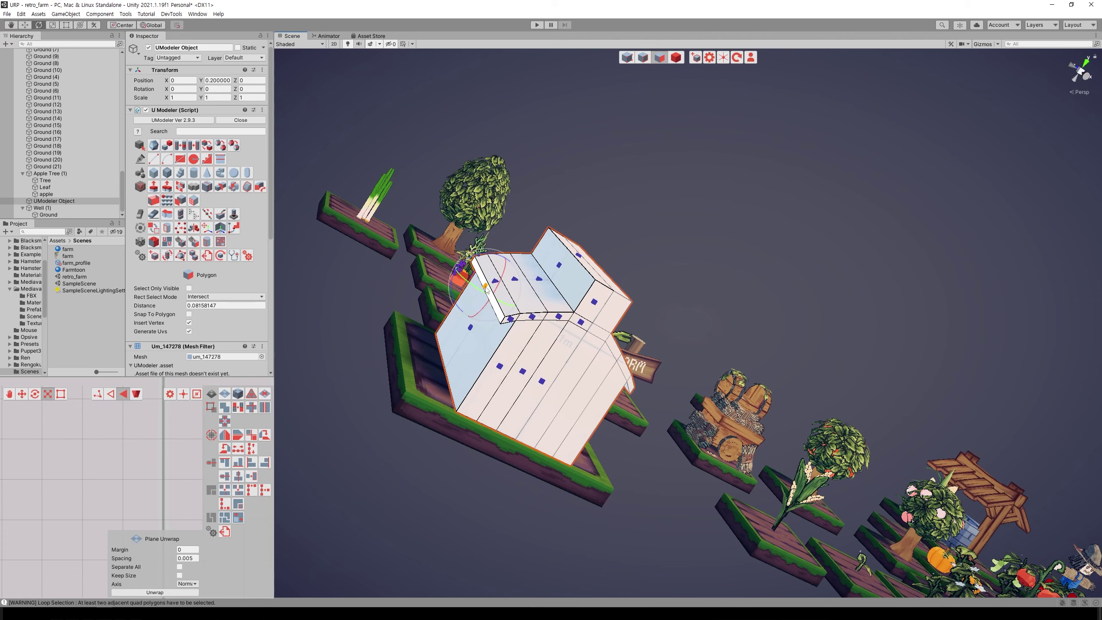
mouse_move(491, 288)
alt+mouse_down()
mouse_move(513, 324)
mouse_move(458, 350)
mouse_move(526, 268)
mouse_move(515, 293)
alt+mouse_up()
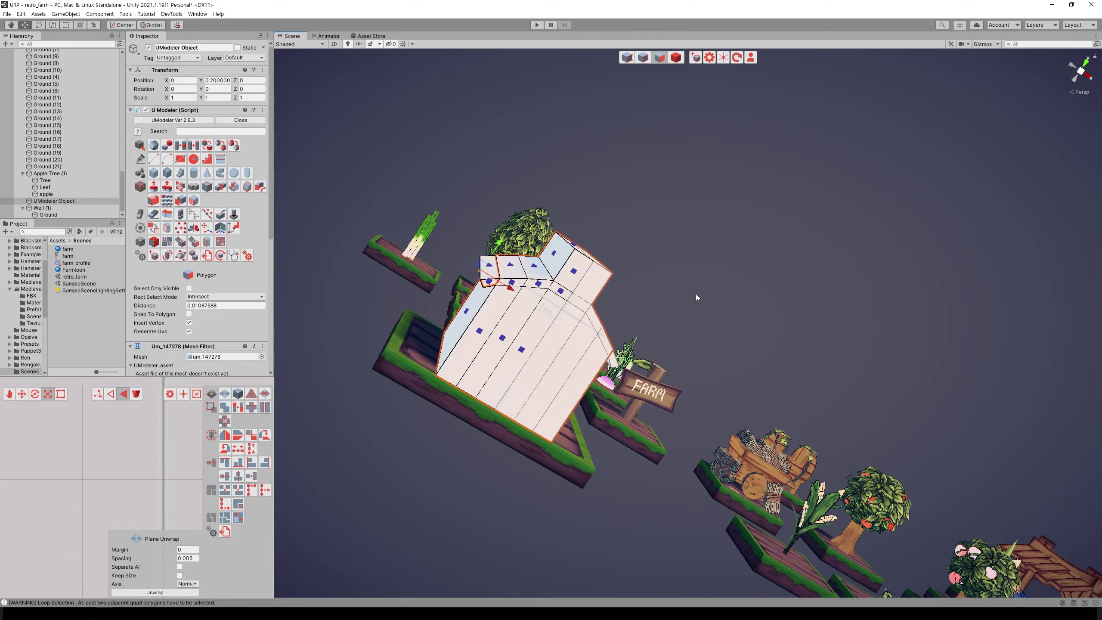
mouse_move(697, 297)
alt+mouse_down()
mouse_move(697, 318)
mouse_move(695, 307)
mouse_move(633, 311)
mouse_move(622, 265)
mouse_move(523, 322)
alt+mouse_up()
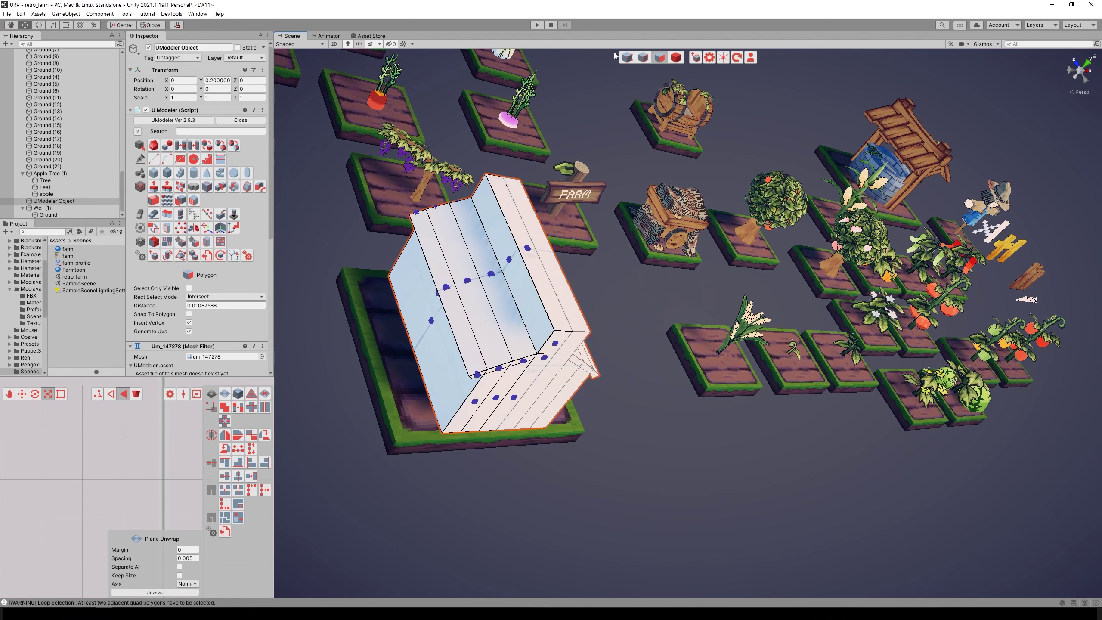
Slide the middle roof strip left to shift the barn's ridge over
click(643, 60)
alt+drag(607, 173, 549, 207)
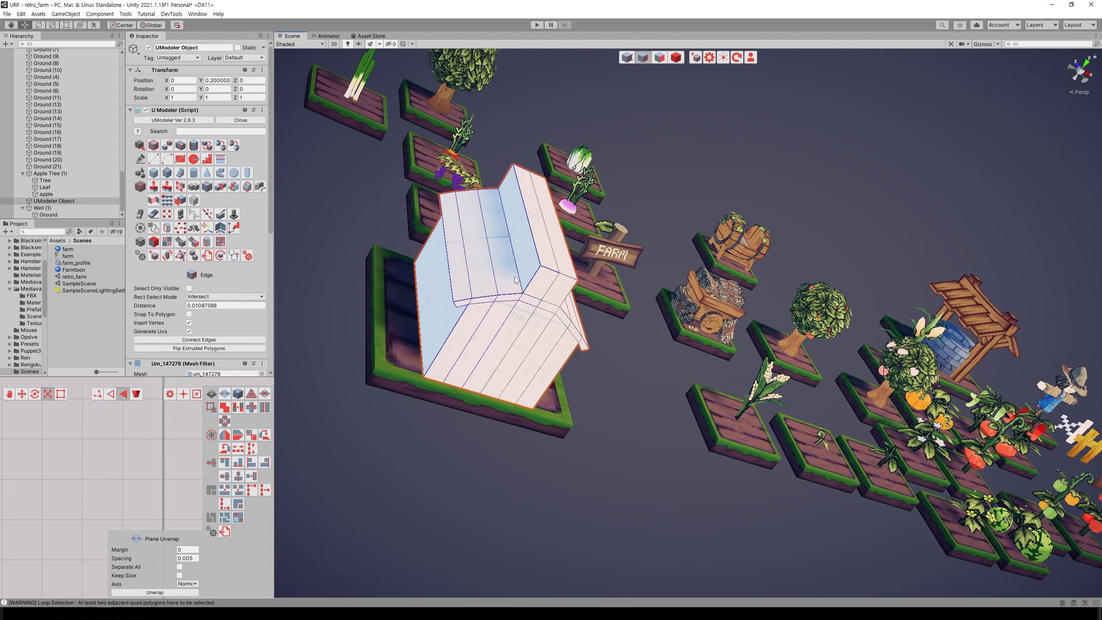
click(519, 276)
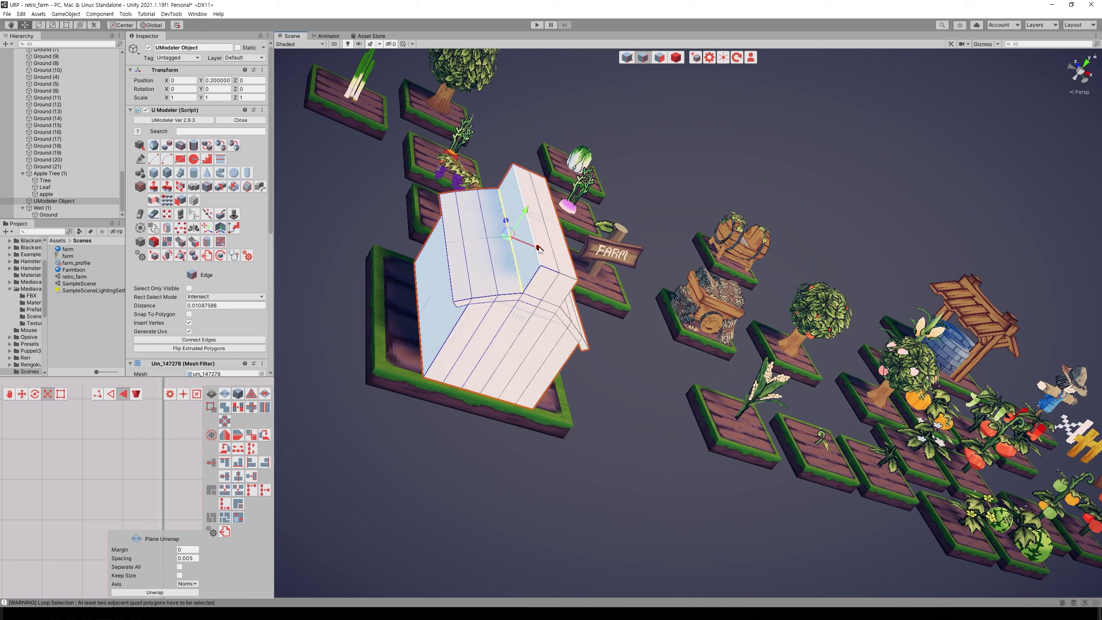
click(659, 57)
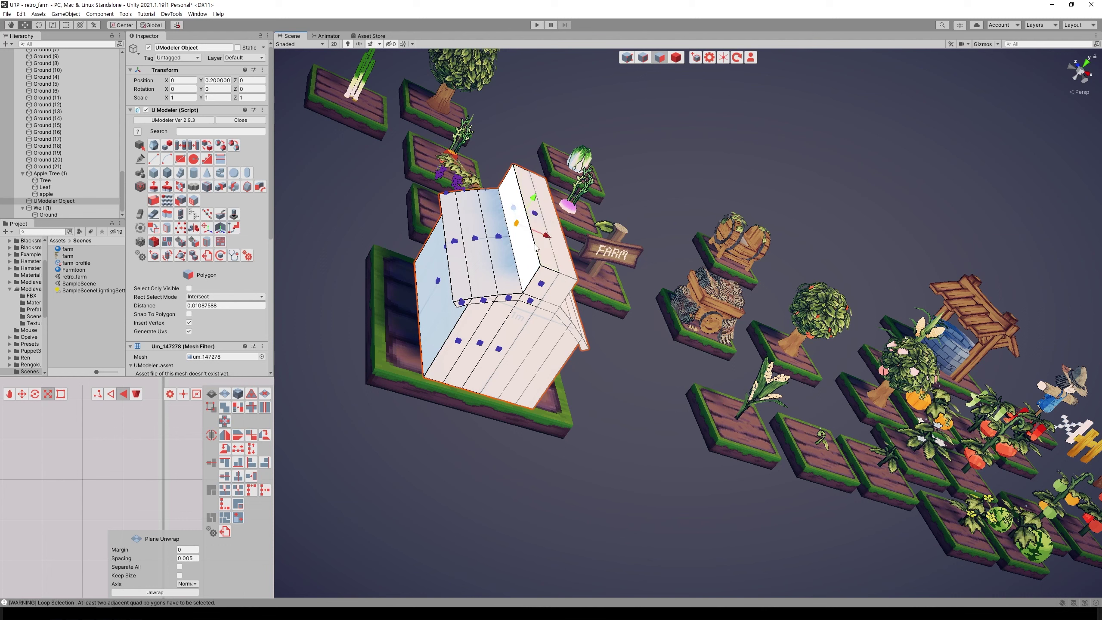
mouse_move(561, 229)
mouse_down()
mouse_move(531, 234)
mouse_move(526, 198)
mouse_move(635, 146)
mouse_move(625, 176)
mouse_move(685, 349)
mouse_move(634, 193)
mouse_move(732, 245)
mouse_up()
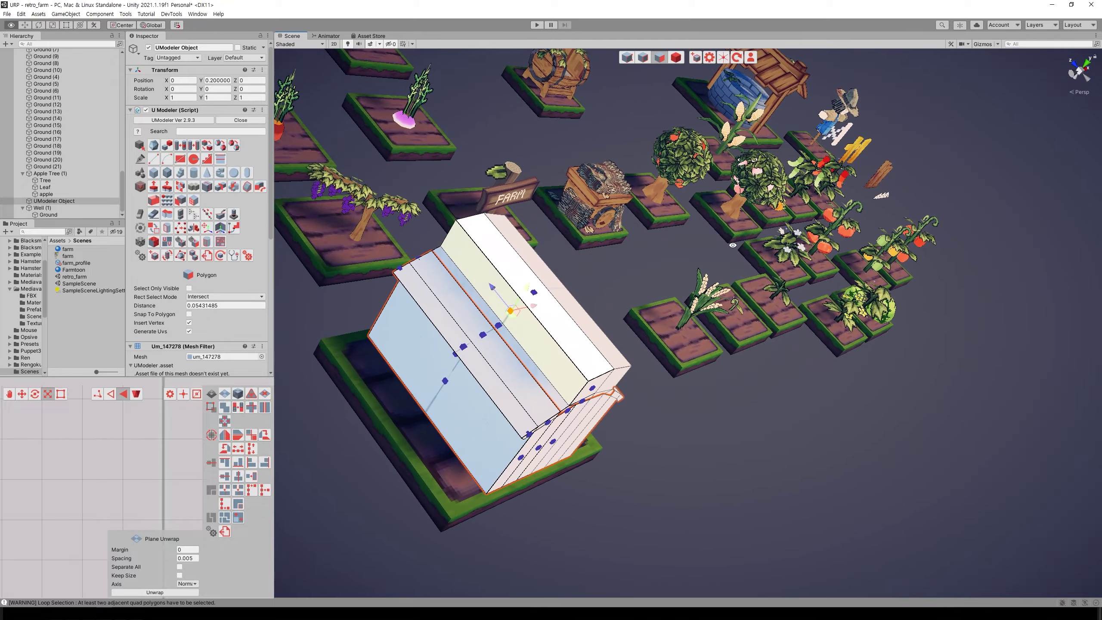
Mirror the roof and pull the upper roof face up to heighten it
click(540, 278)
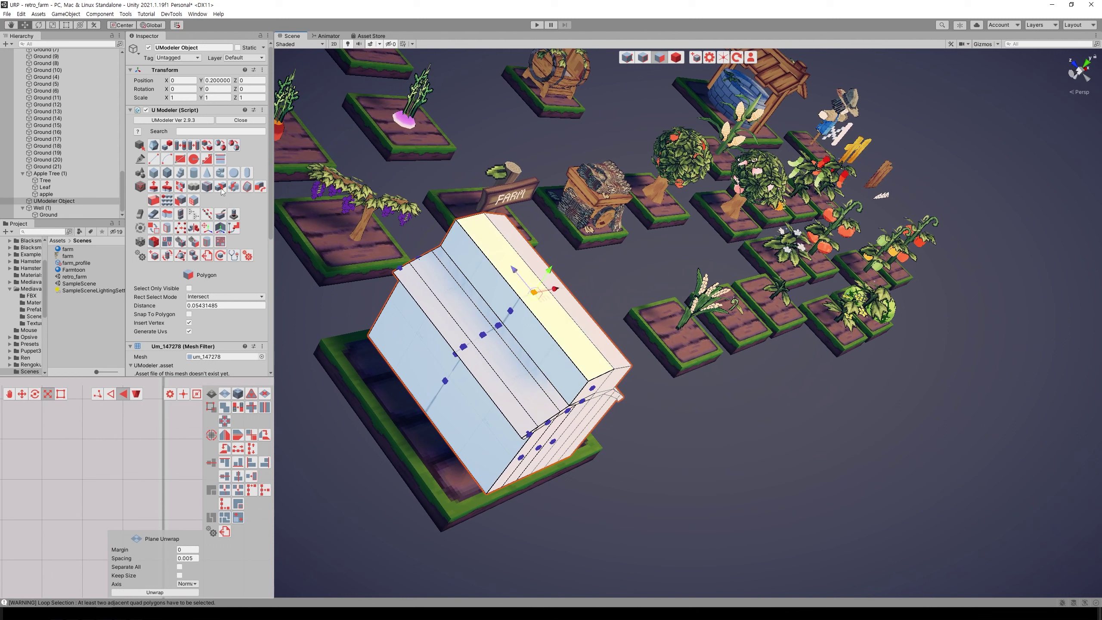
click(221, 190)
click(234, 341)
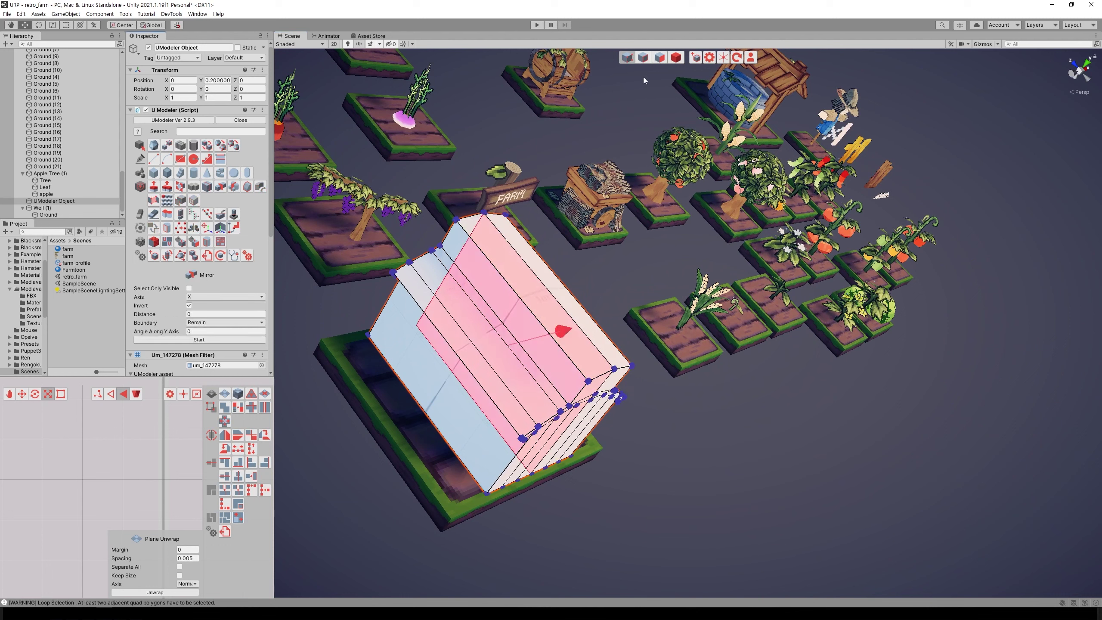
click(660, 58)
click(557, 289)
mouse_move(557, 289)
alt+mouse_down()
mouse_move(619, 297)
mouse_move(608, 287)
alt+mouse_up()
drag(558, 233, 562, 229)
Move a roof face toward the upper-left and tilt it into an angled slope
alt+drag(633, 295, 638, 300)
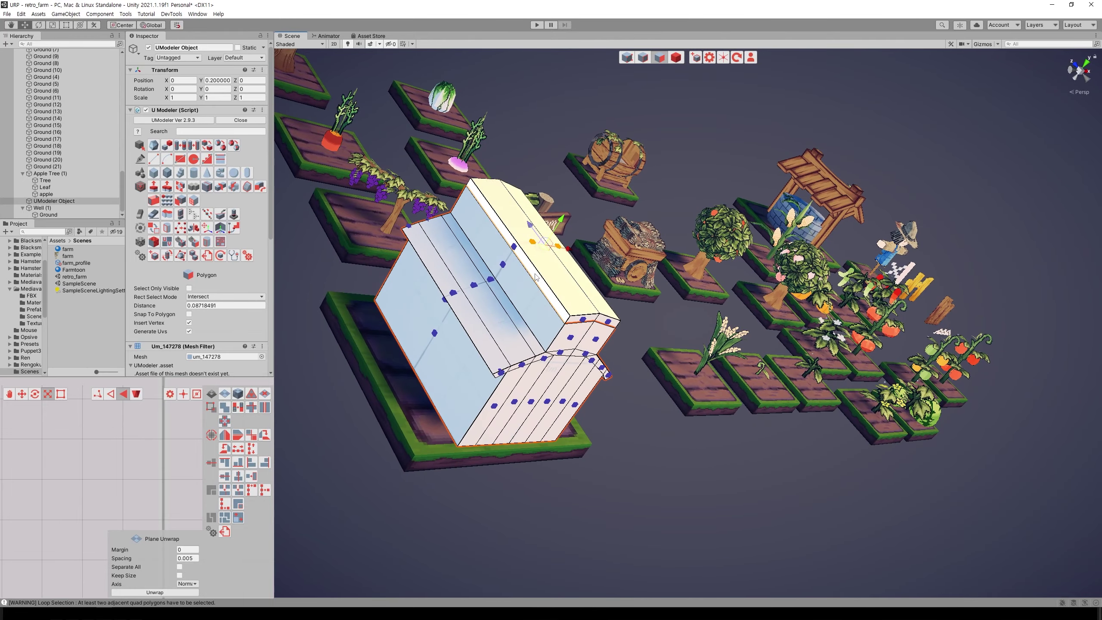
click(541, 268)
drag(546, 254, 510, 256)
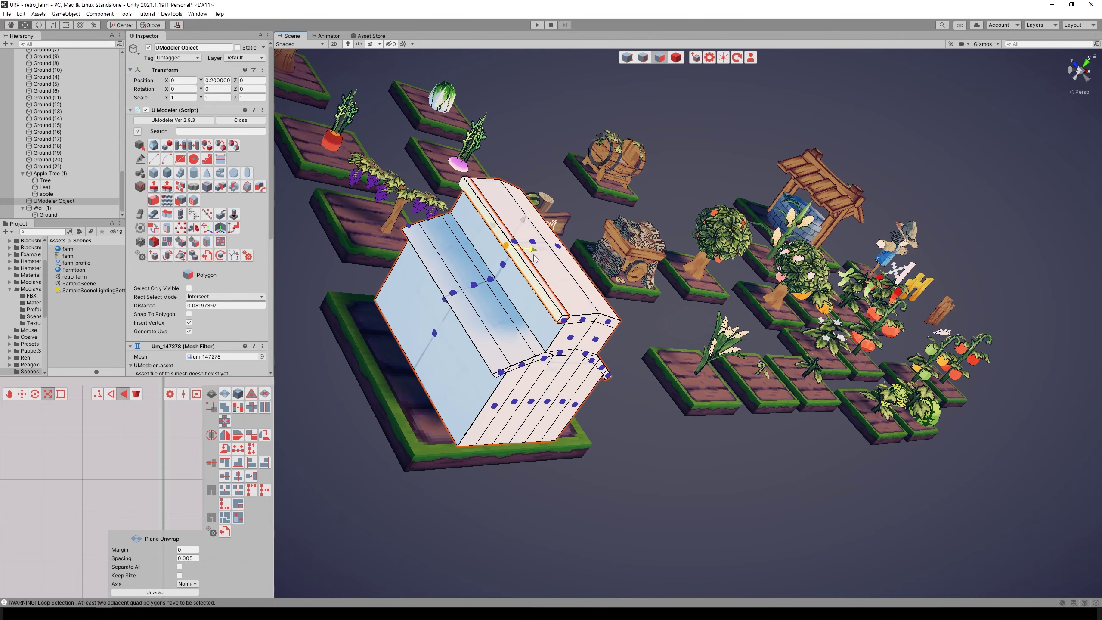
key(e)
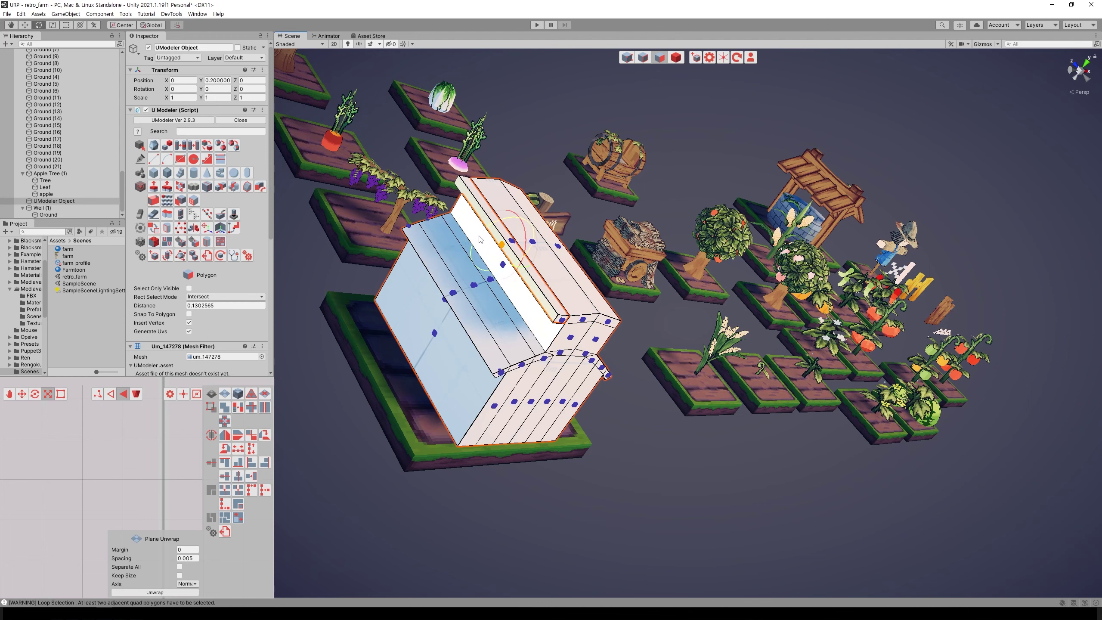
mouse_move(480, 251)
mouse_down()
mouse_move(495, 175)
mouse_move(512, 170)
mouse_move(499, 184)
mouse_up()
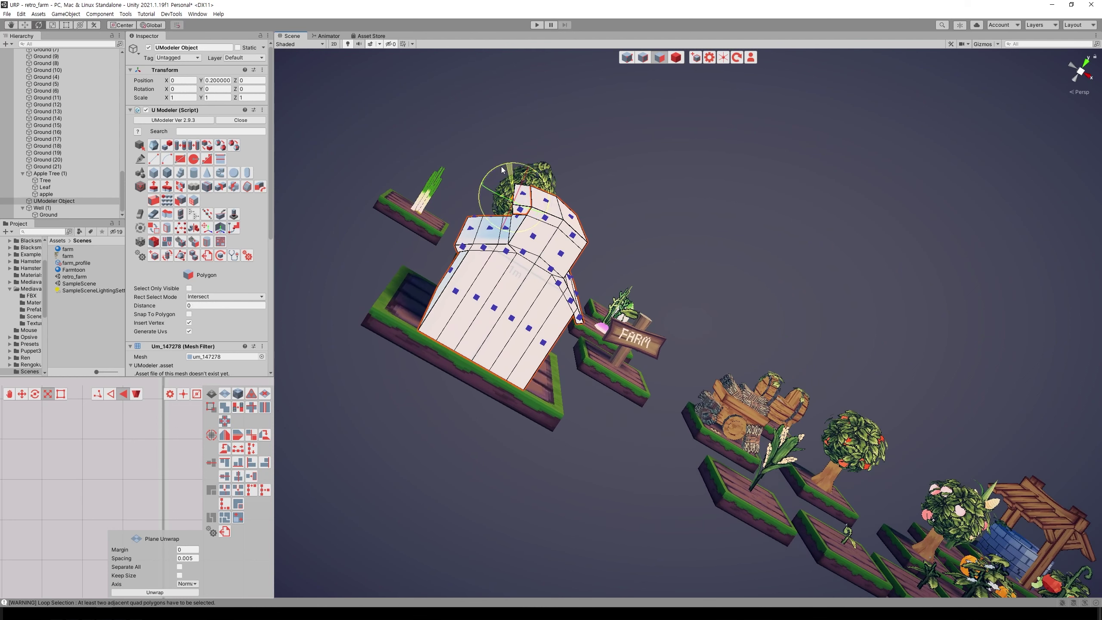
key(q)
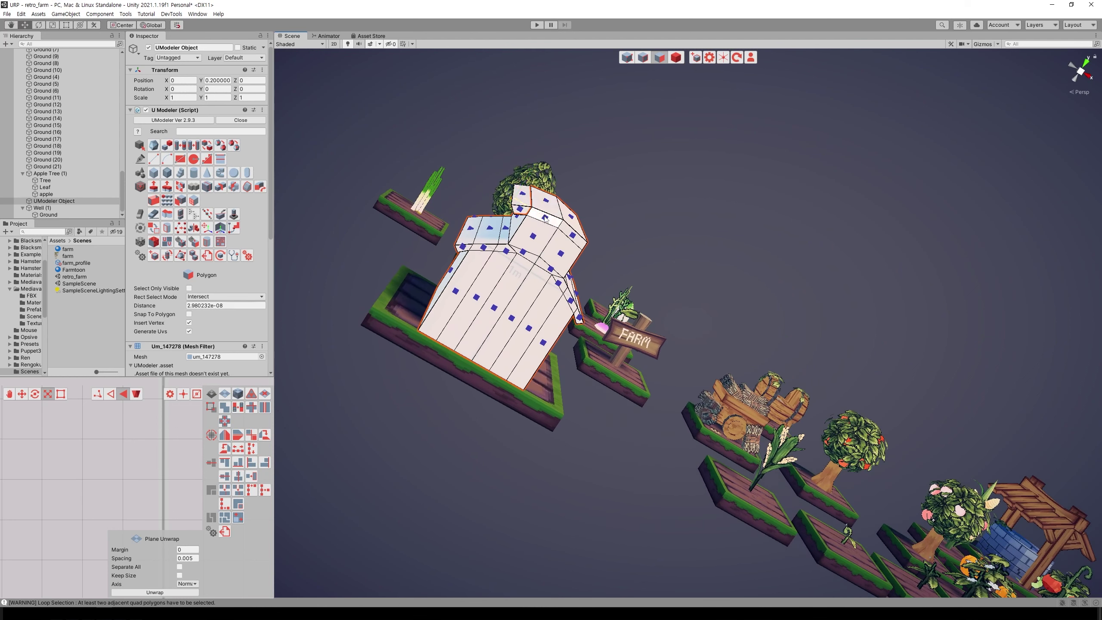
click(543, 219)
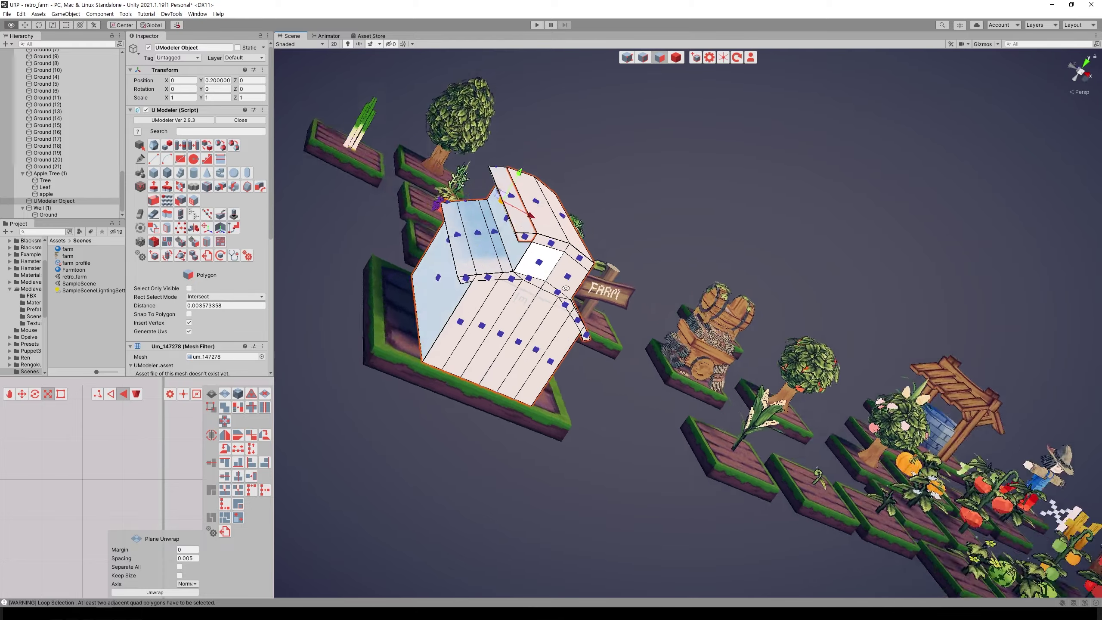
mouse_move(544, 219)
alt+mouse_down()
mouse_move(601, 266)
mouse_move(575, 288)
alt+mouse_up()
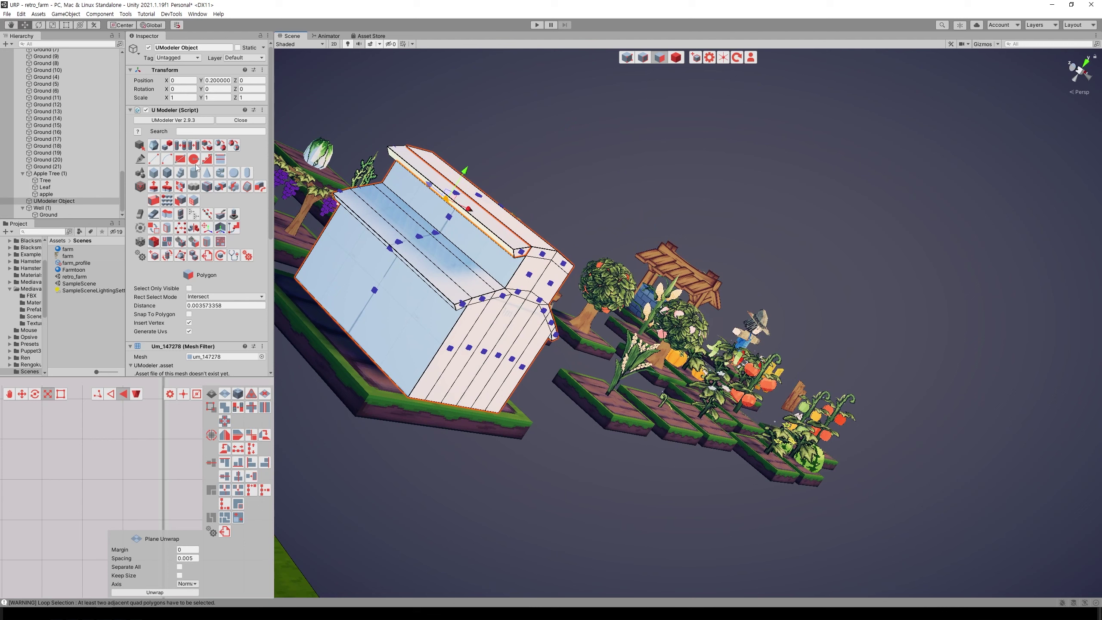
click(157, 199)
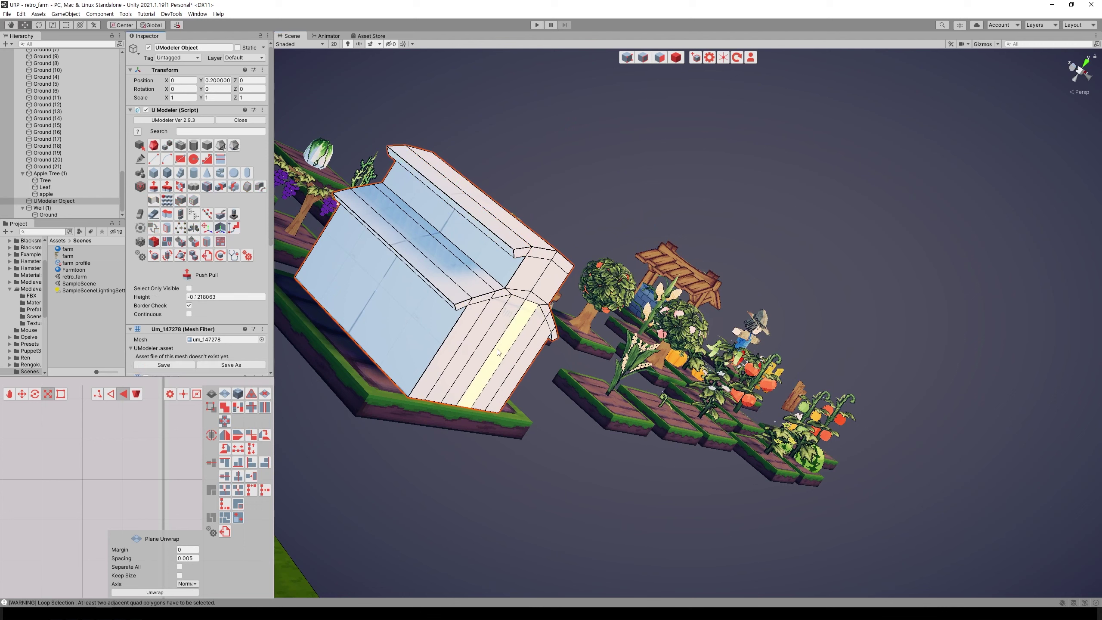
Push the roof end face inward into an overhang and select the roof edge loop
drag(498, 352, 483, 350)
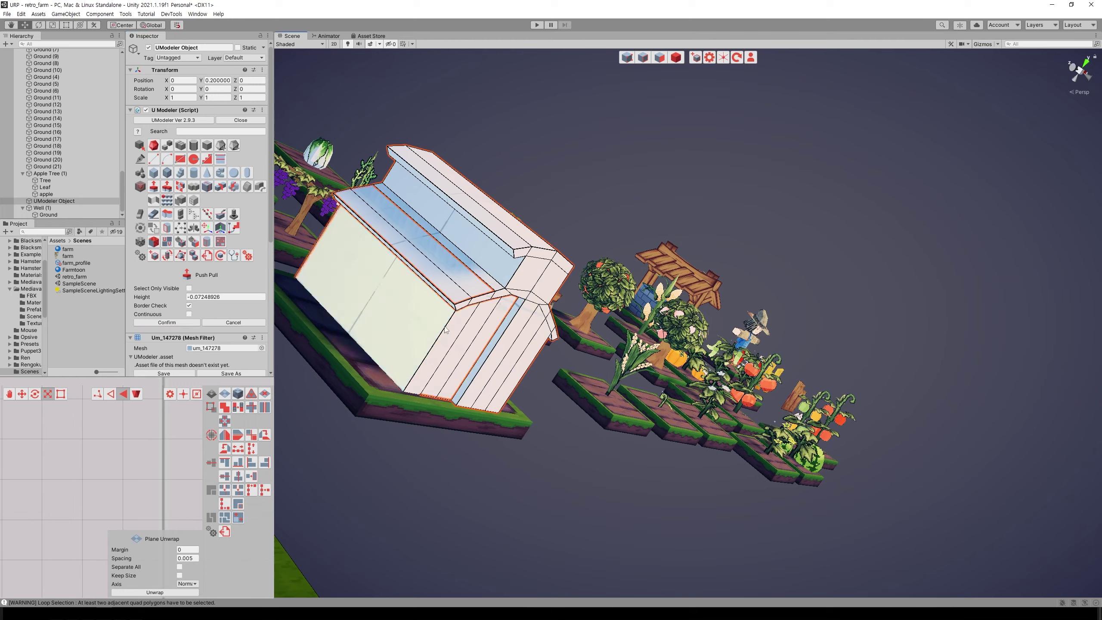
alt+drag(446, 329, 609, 364)
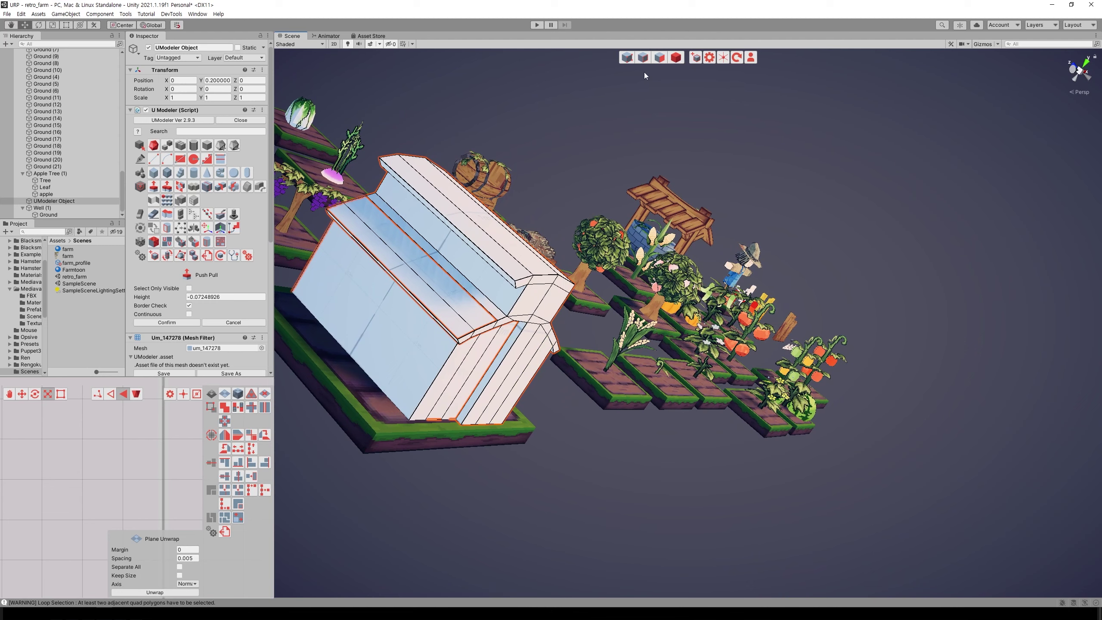
click(640, 58)
alt+drag(499, 225, 549, 174)
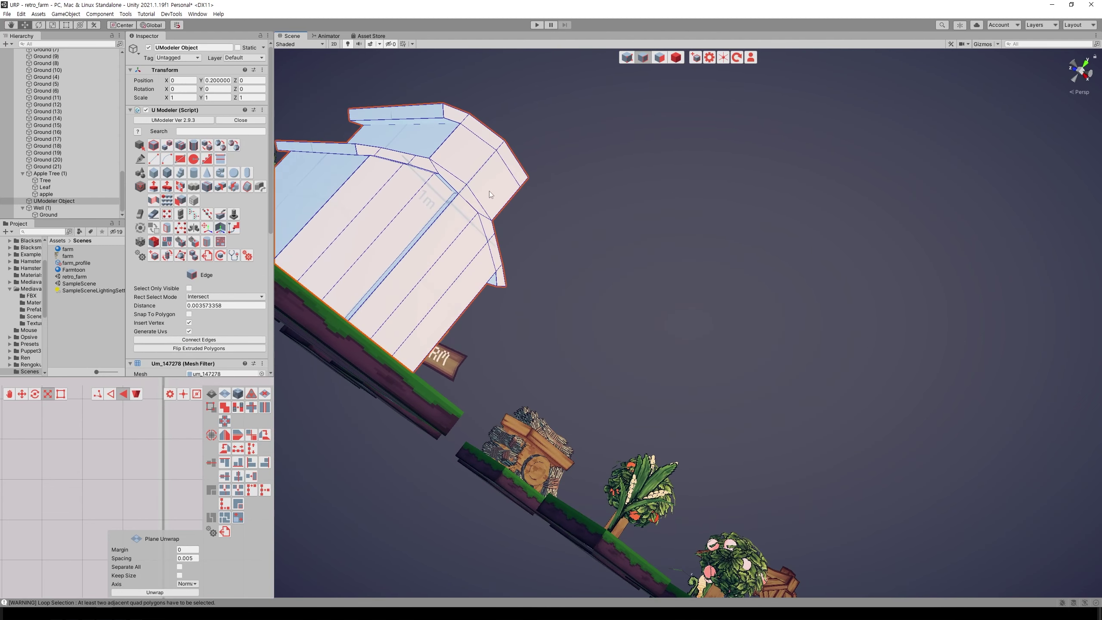
click(456, 196)
double_click(476, 170)
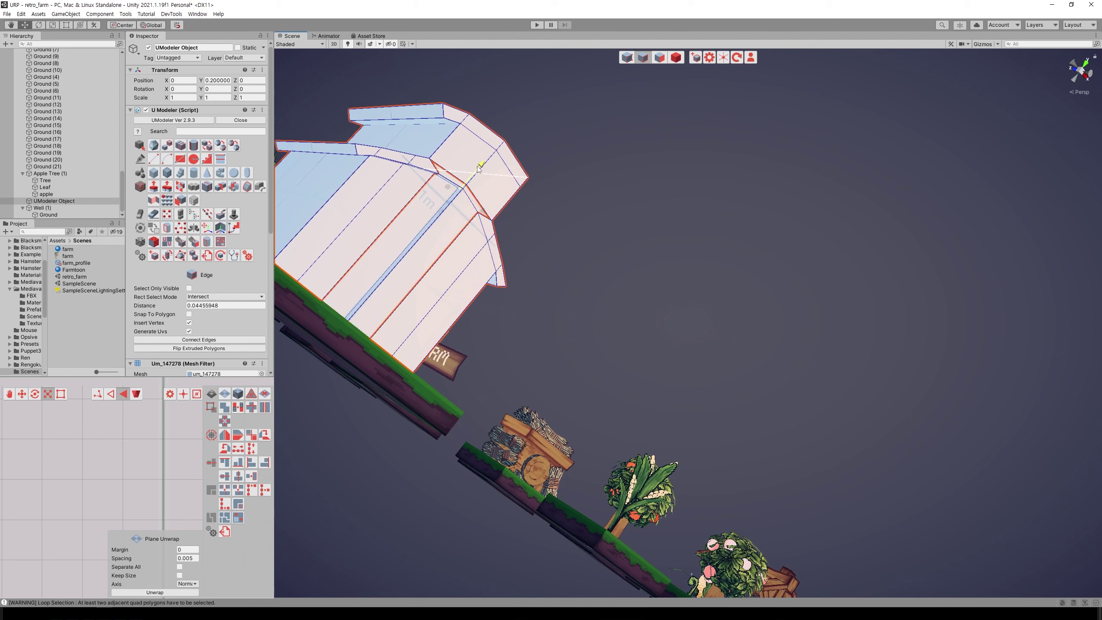
Mirror the roof changes across the barn on Axis X with Invert on
mouse_move(578, 210)
alt+mouse_down()
mouse_move(610, 306)
mouse_move(228, 200)
alt+mouse_up()
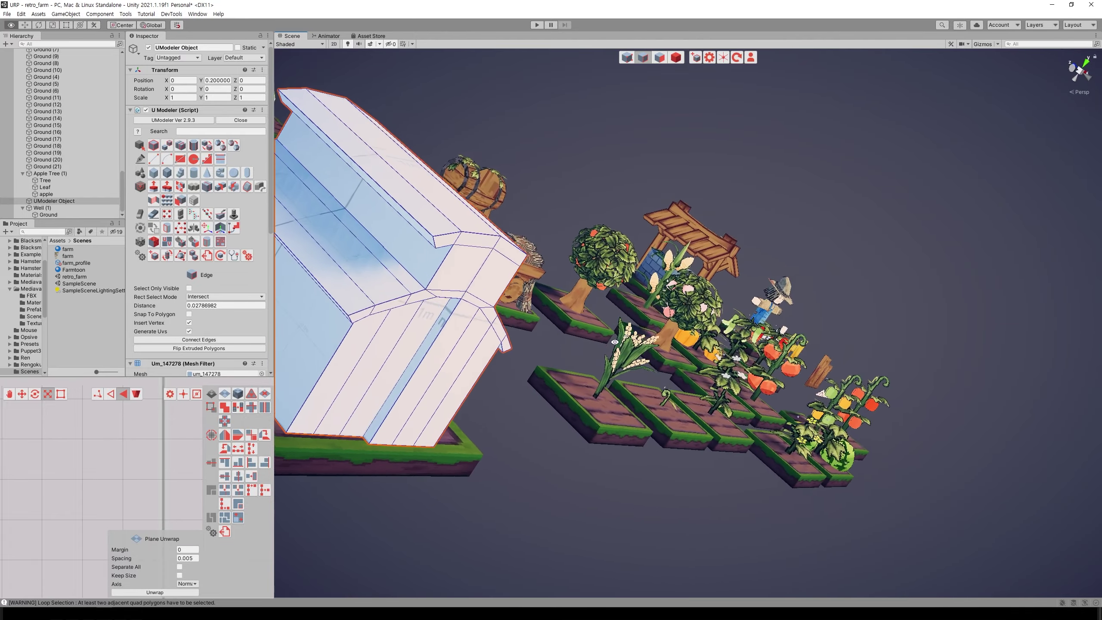
click(154, 200)
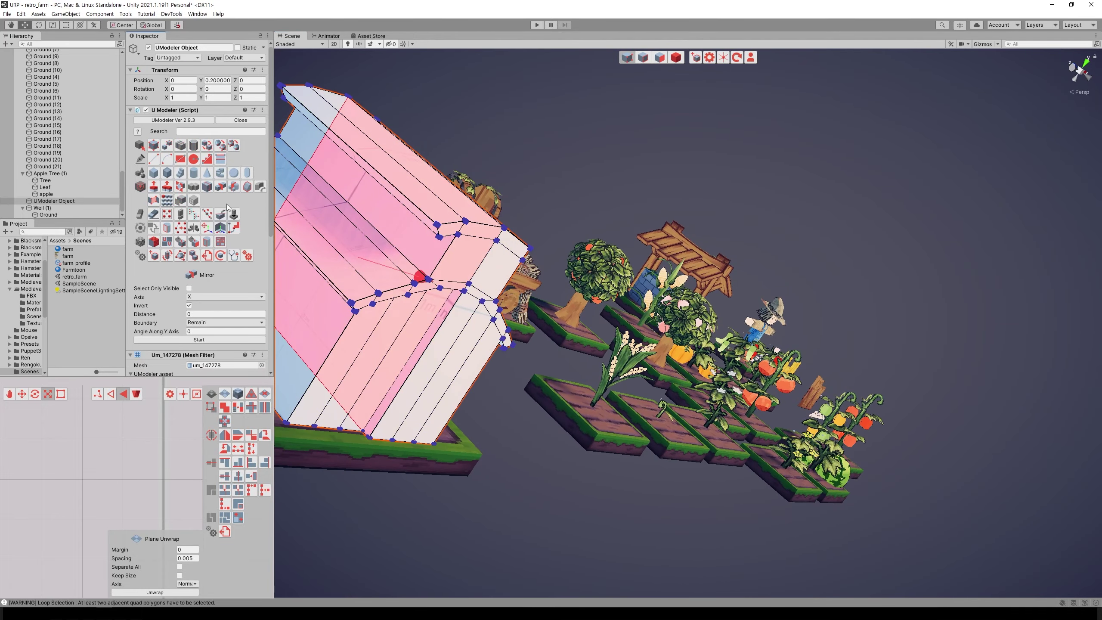
click(225, 341)
mouse_move(593, 417)
alt+mouse_down()
mouse_move(570, 433)
mouse_move(584, 408)
alt+mouse_up()
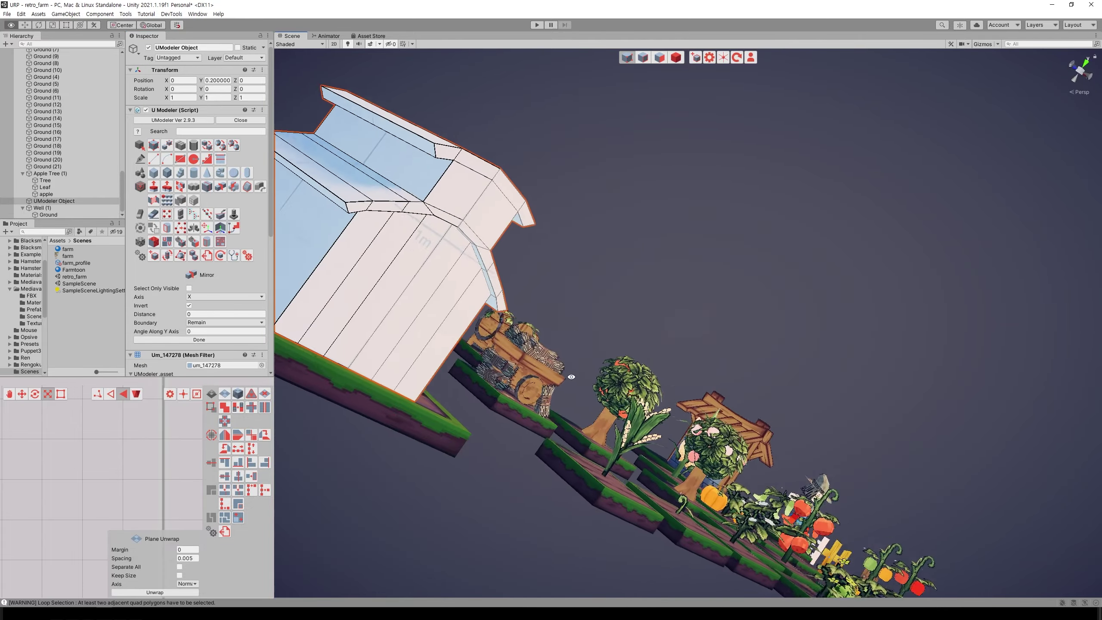
middle_drag(583, 408, 670, 427)
mouse_move(671, 426)
alt+mouse_down()
mouse_move(575, 463)
mouse_move(633, 461)
mouse_move(639, 431)
mouse_move(602, 446)
mouse_move(690, 433)
mouse_move(676, 430)
alt+mouse_up()
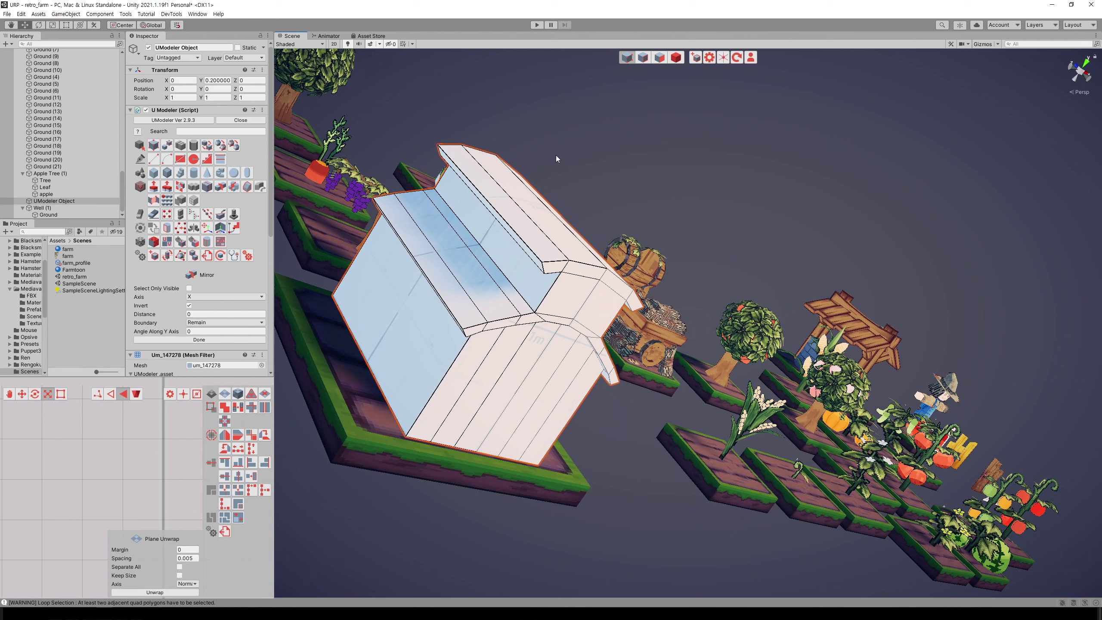
Push the gable end face under the roof in by -0.0726, then choose Loop Slice
click(205, 341)
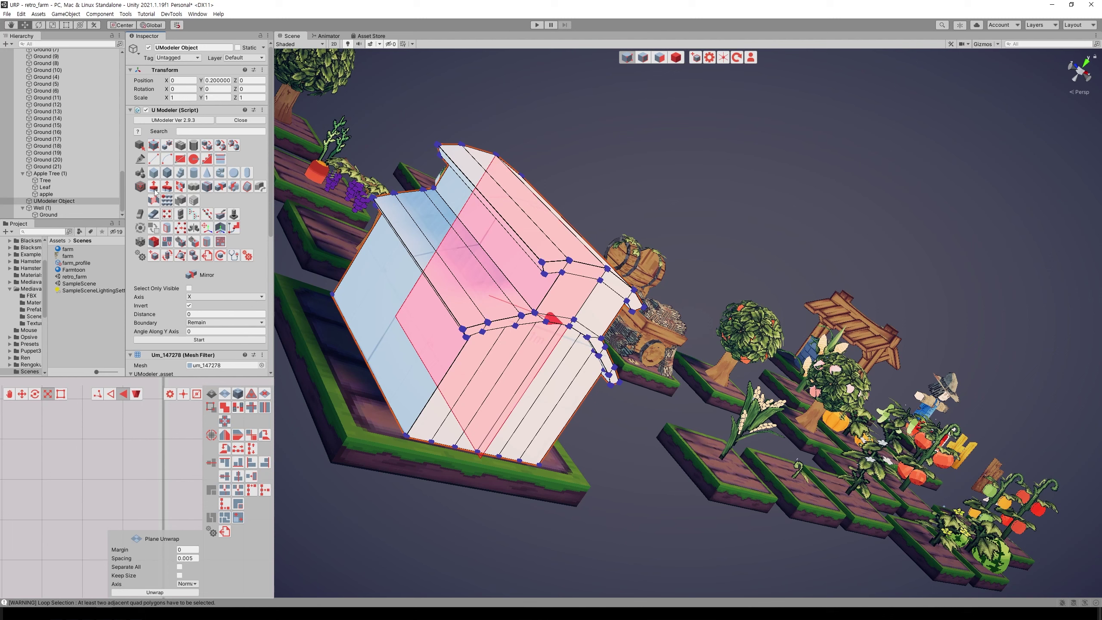
click(153, 187)
drag(584, 304, 574, 293)
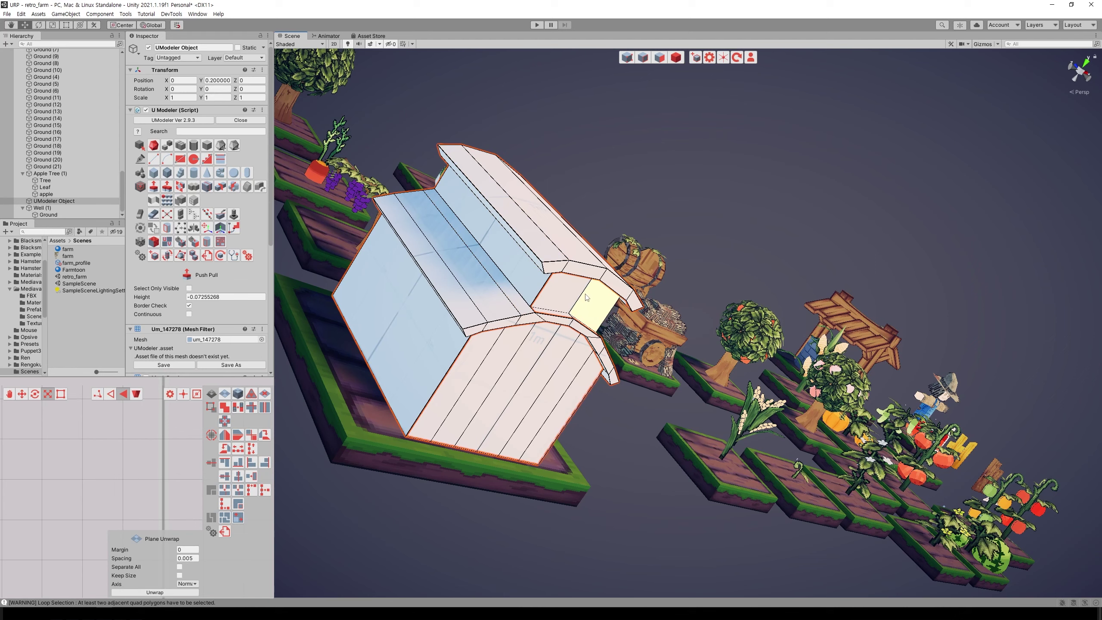
alt+drag(728, 249, 689, 220)
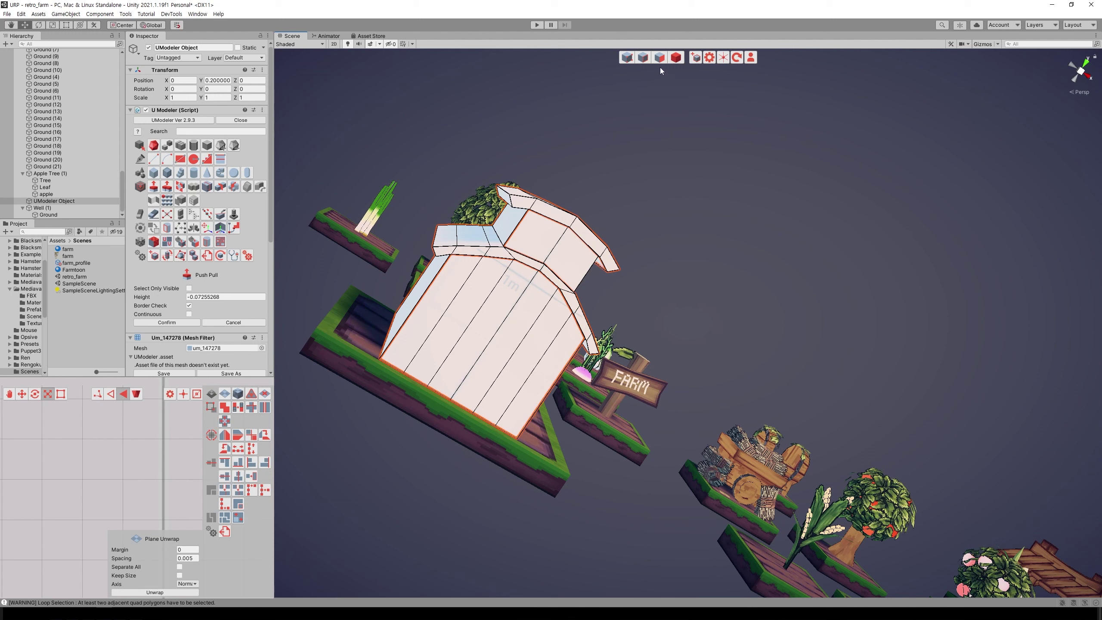
click(208, 190)
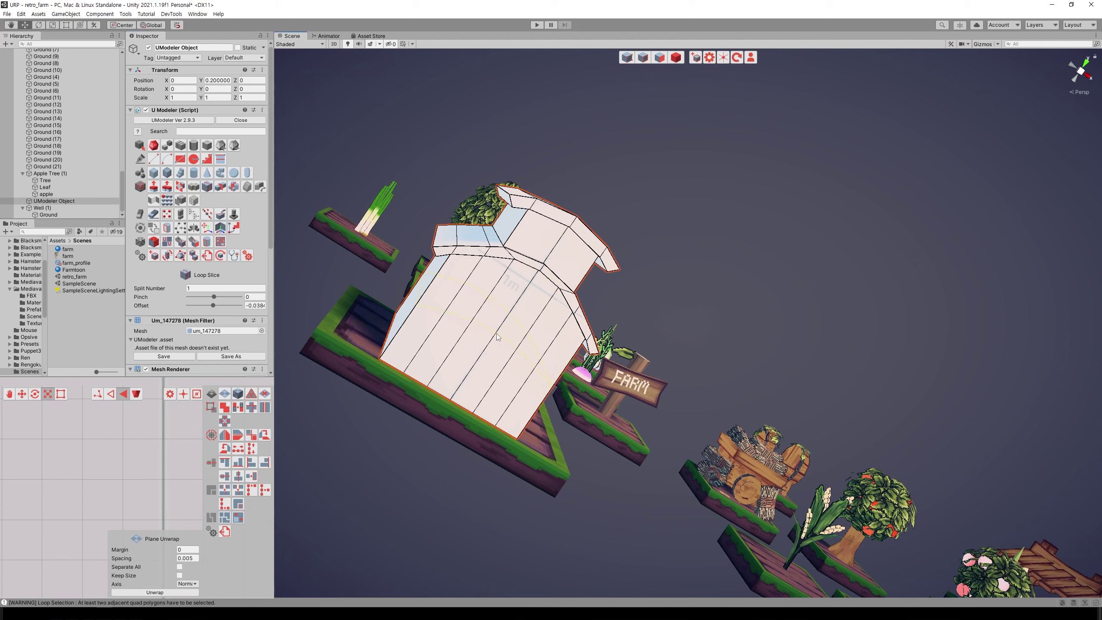
Slice an edge loop across the barn wall, then clear the face selection
click(496, 338)
click(172, 173)
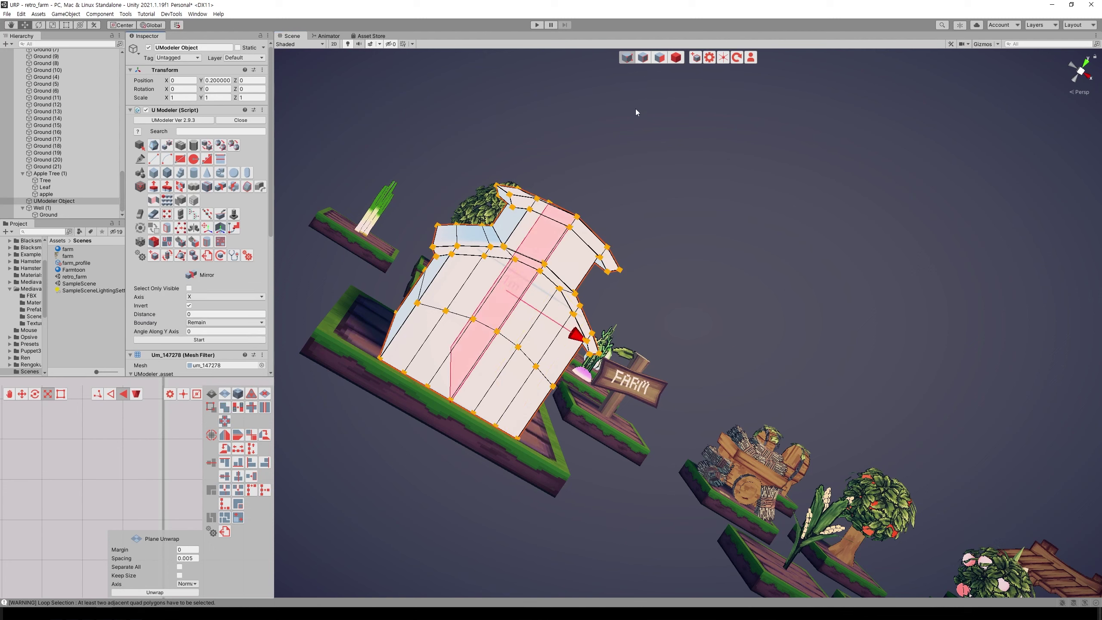
click(666, 62)
mouse_move(744, 220)
alt+mouse_down()
mouse_move(502, 304)
mouse_move(713, 302)
alt+mouse_up()
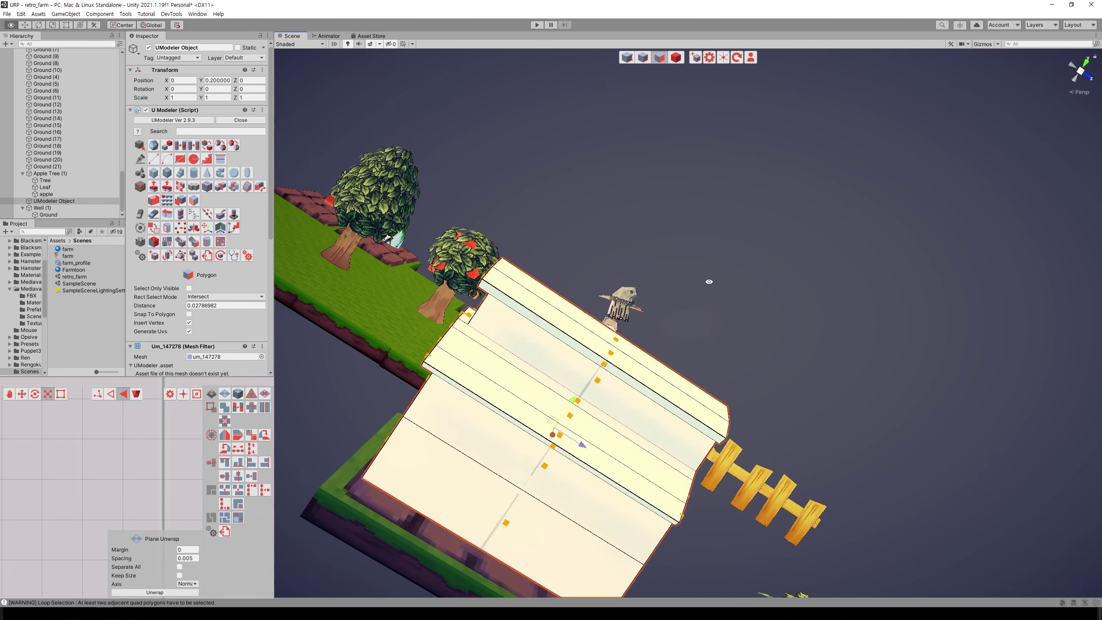
scroll(756, 285, up, 3)
middle_drag(756, 285, 770, 248)
click(770, 248)
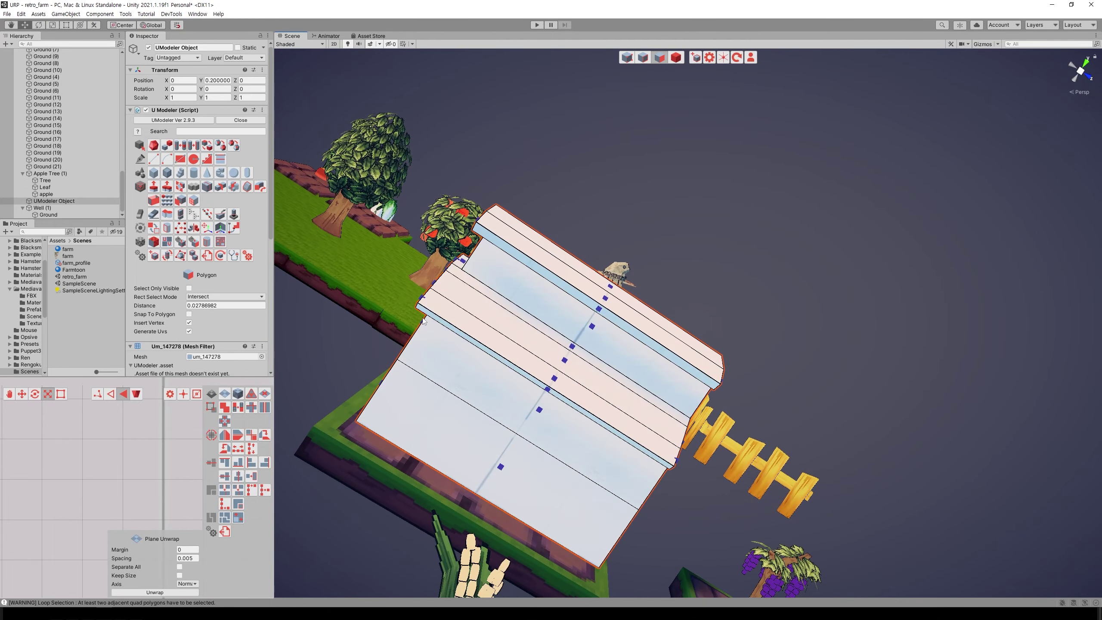
Set the Mirror axis to Z, apply it, and confirm with Done
click(224, 188)
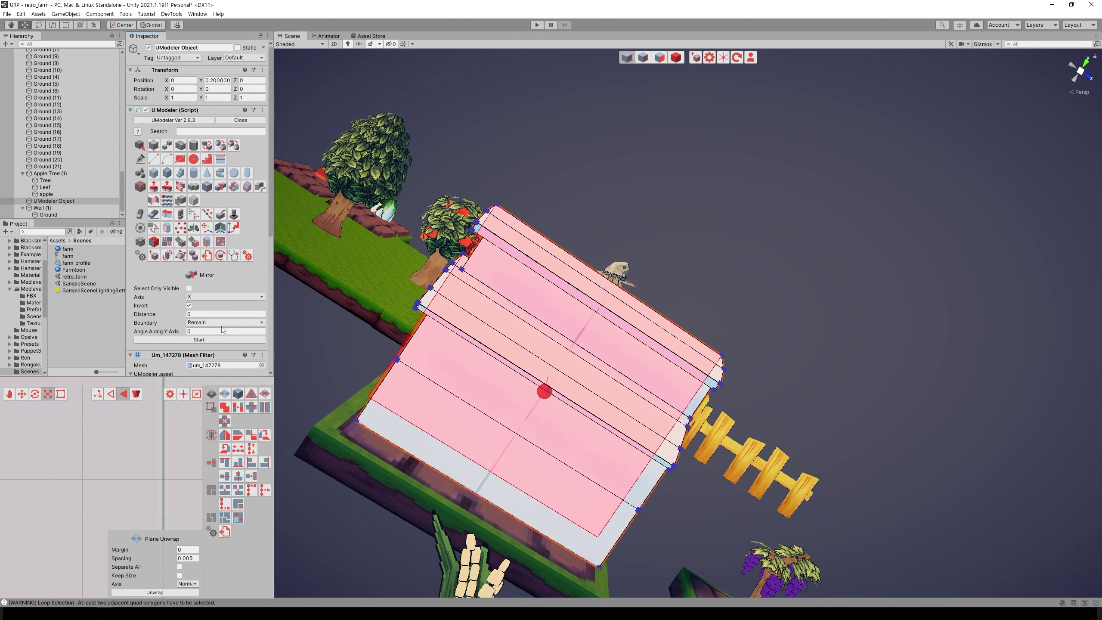
click(219, 297)
click(212, 313)
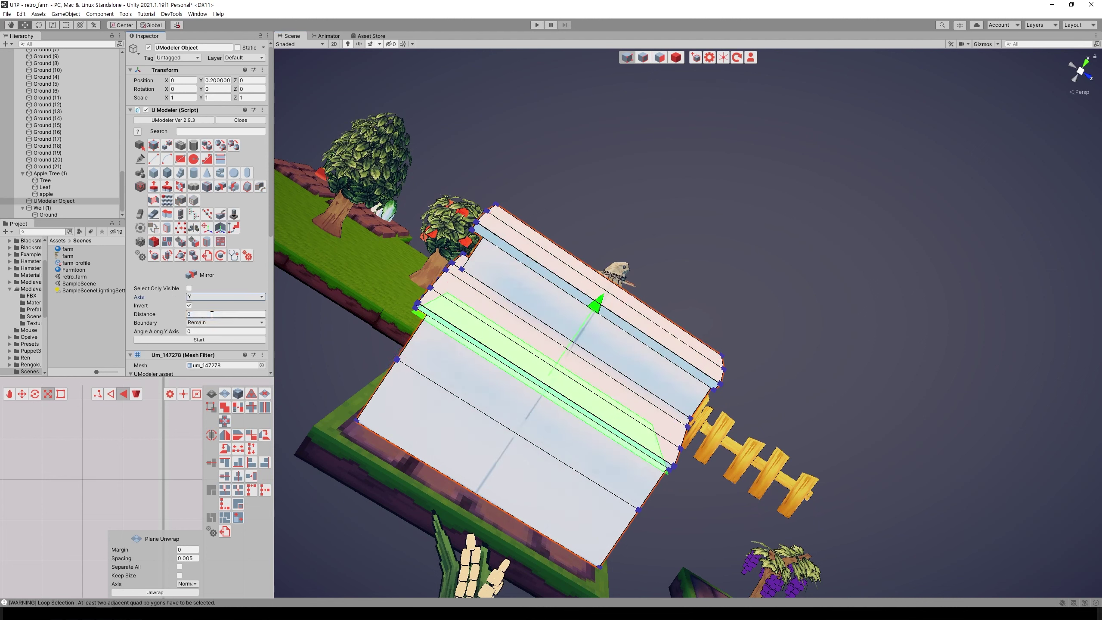
click(219, 297)
click(213, 321)
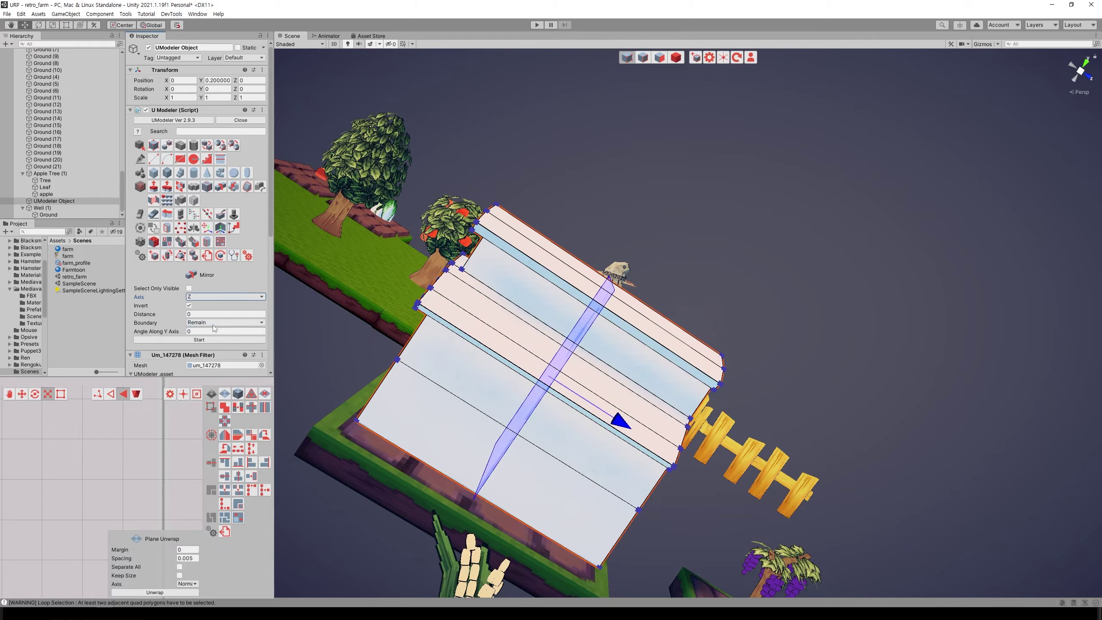
click(200, 340)
mouse_move(737, 369)
alt+mouse_down()
mouse_move(890, 391)
mouse_move(374, 314)
alt+mouse_up()
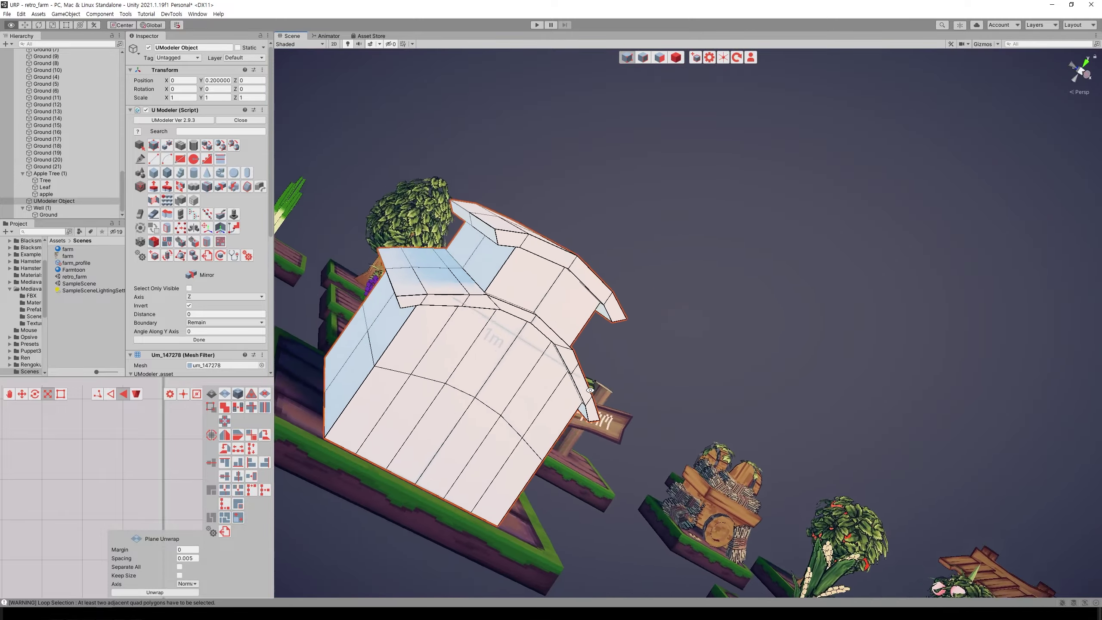
click(199, 339)
mouse_move(499, 330)
alt+mouse_down()
mouse_move(632, 320)
mouse_move(723, 275)
alt+mouse_up()
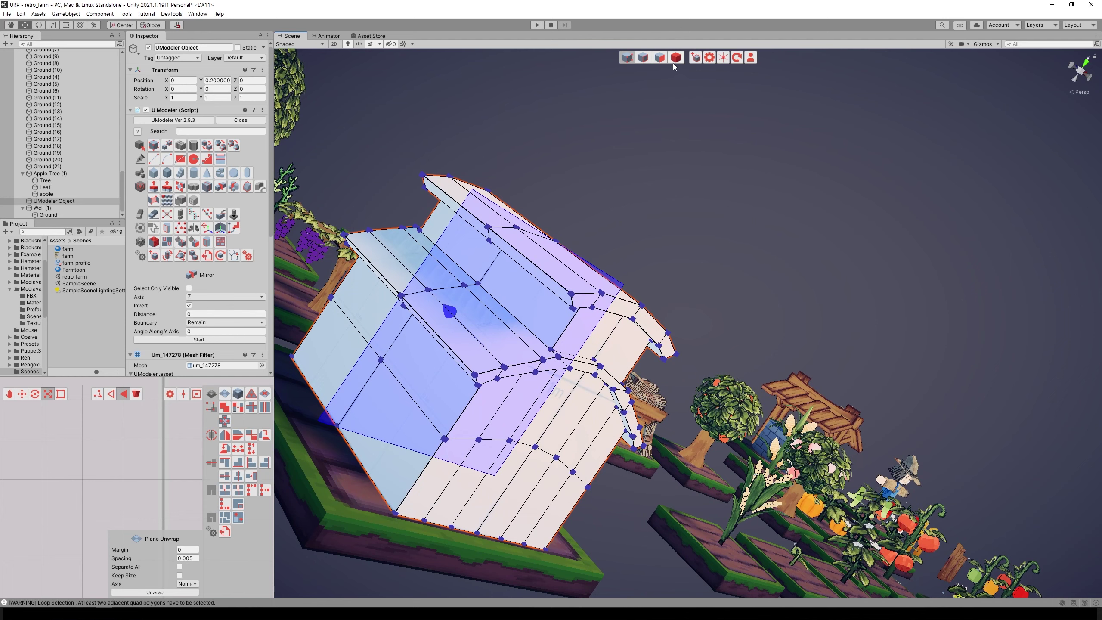
Delete the two lower front-wall faces to open a doorway
key(3)
alt+drag(677, 82, 654, 165)
click(415, 373)
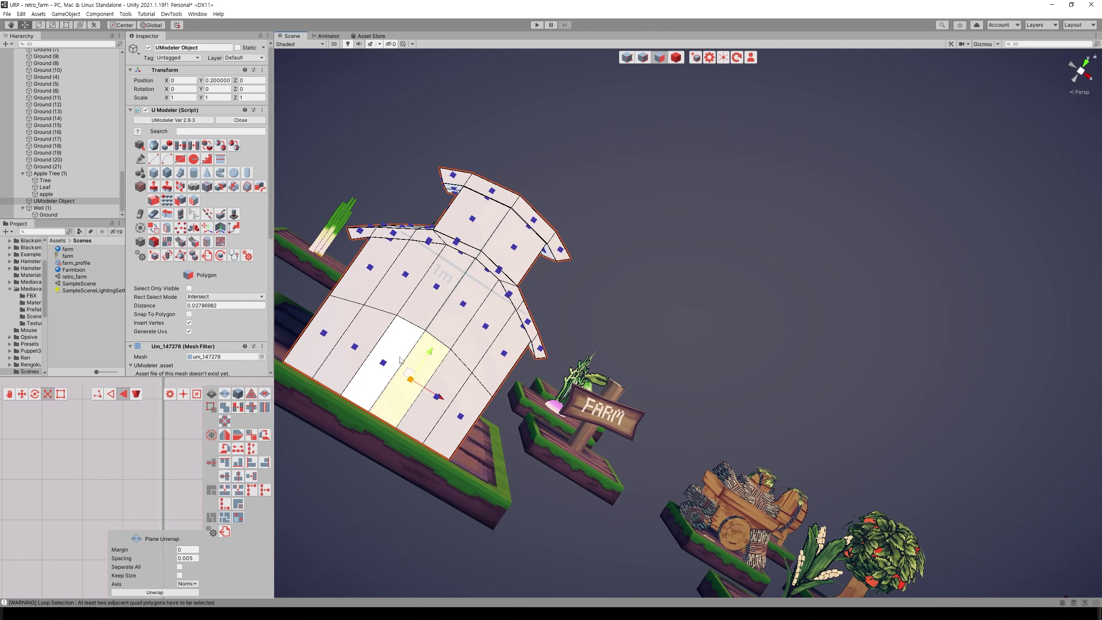
shift+click(401, 361)
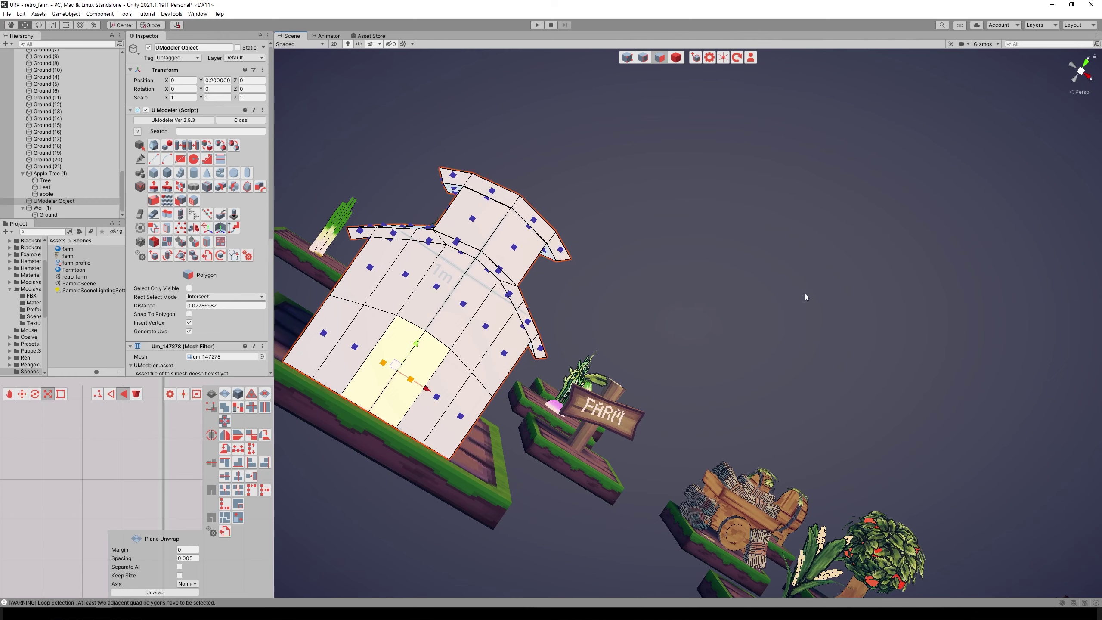
key(Delete)
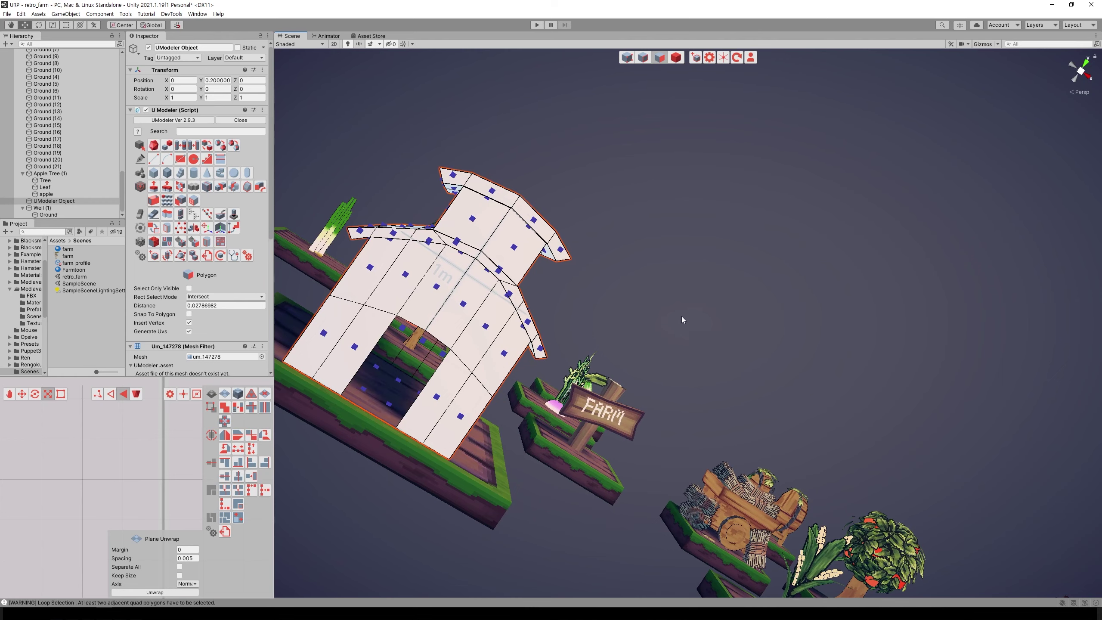
mouse_move(631, 312)
alt+mouse_down()
mouse_move(741, 299)
mouse_move(615, 77)
alt+mouse_up()
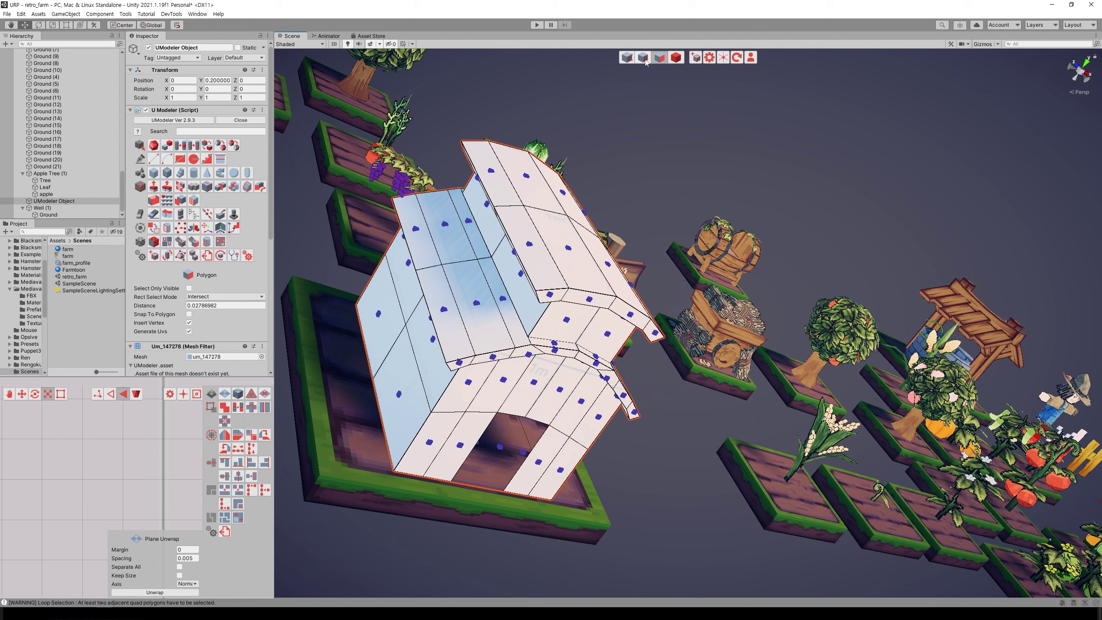
Select the doorway's opening edges and connect them with new edges
click(643, 58)
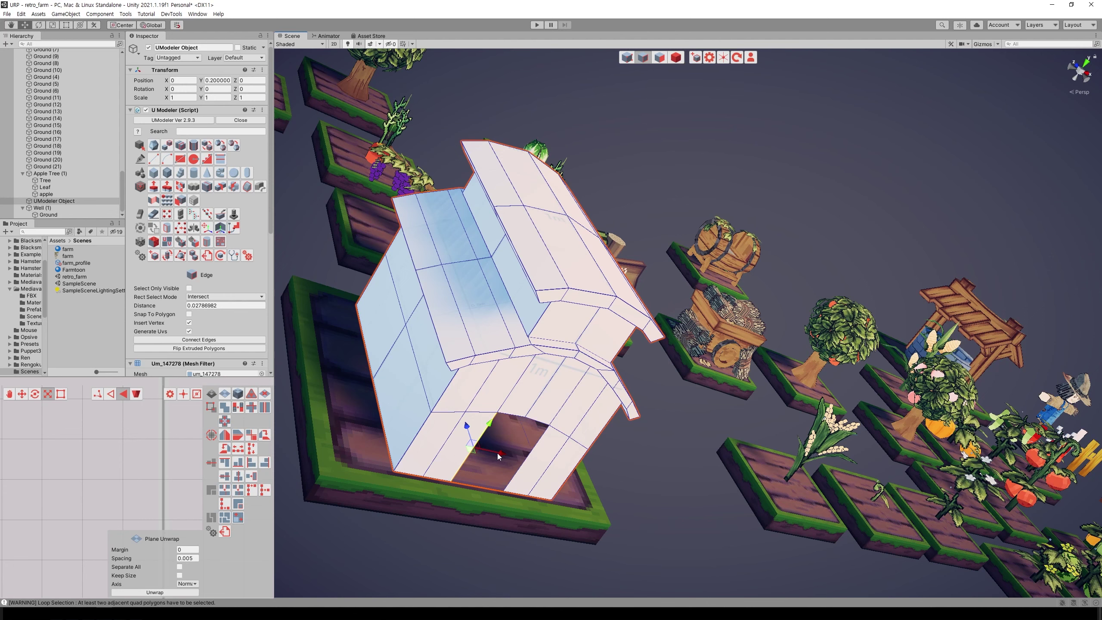
shift+click(532, 459)
click(538, 463)
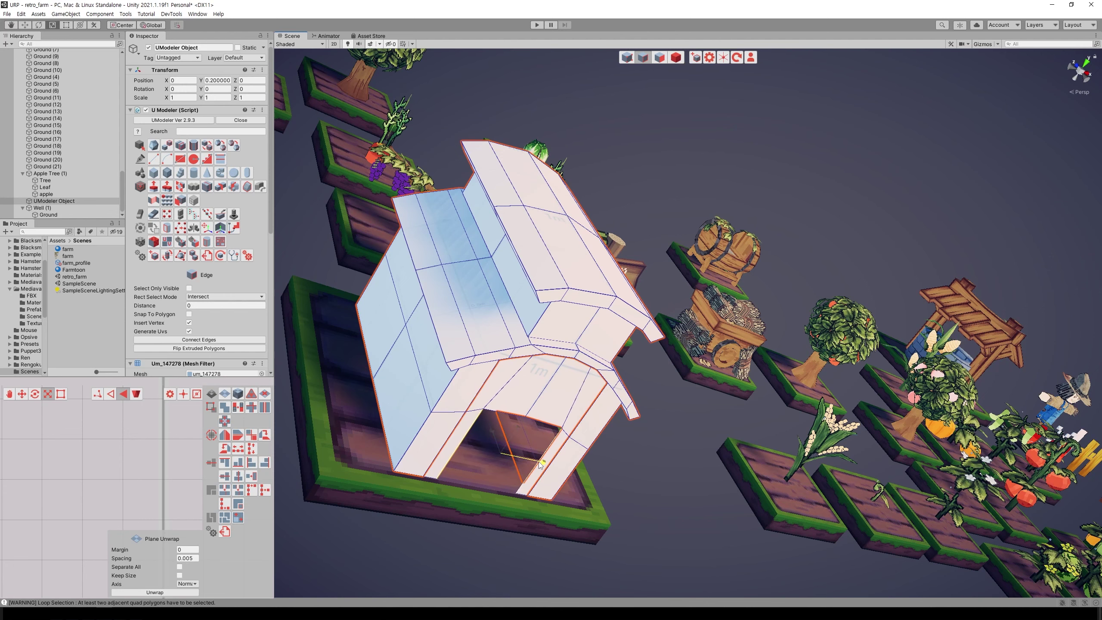
alt+drag(541, 464, 559, 391)
Nudge the vertex above the doorway slightly upward
click(633, 55)
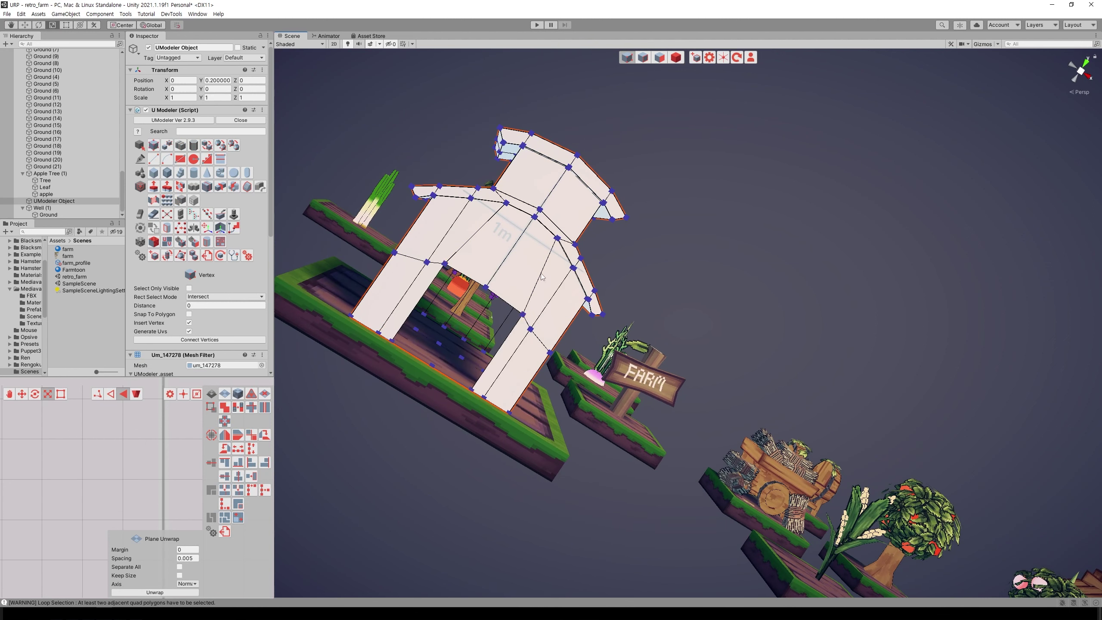
click(487, 287)
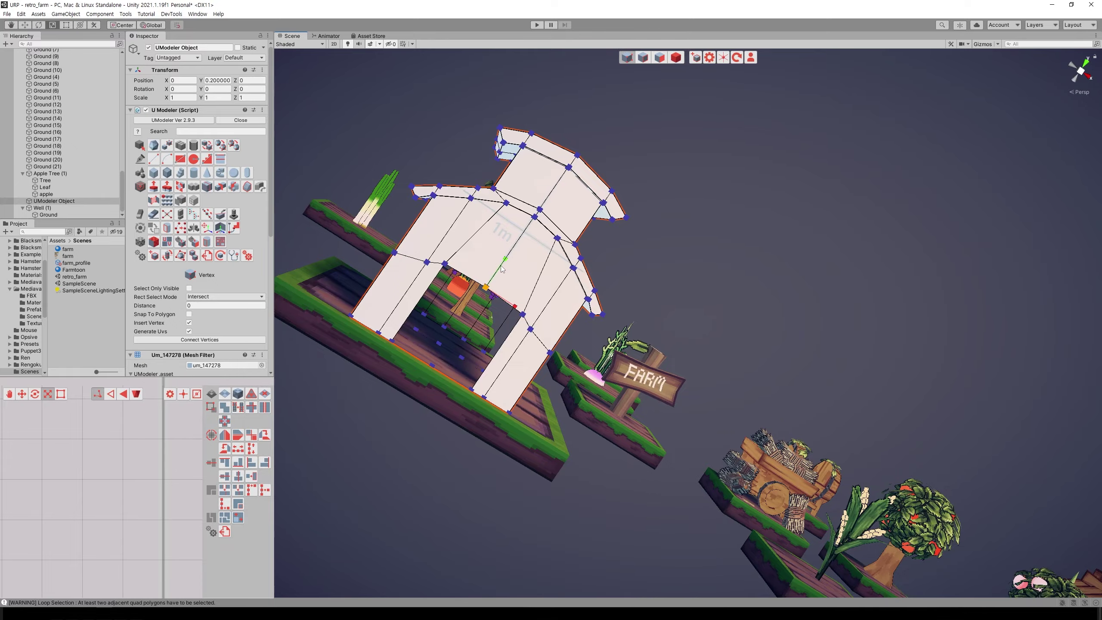
drag(502, 269, 506, 262)
click(711, 266)
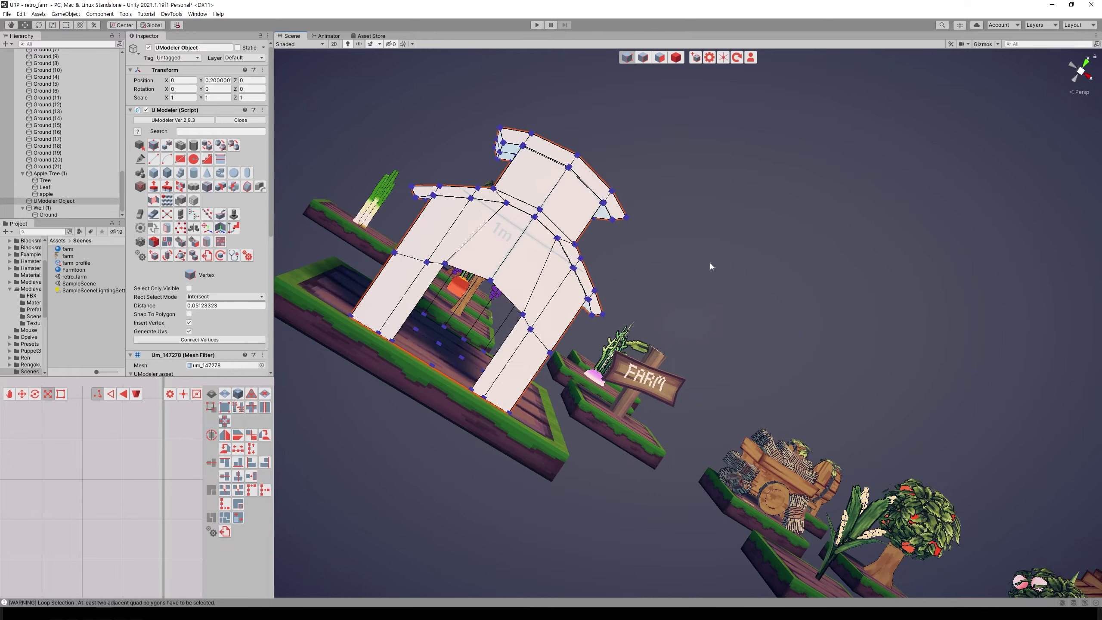
Raise the whole barn object to Position Y 1.606
mouse_move(712, 266)
alt+mouse_down()
mouse_move(695, 316)
mouse_move(826, 344)
mouse_move(748, 379)
mouse_move(873, 345)
mouse_move(866, 320)
mouse_move(795, 276)
mouse_move(729, 334)
mouse_move(702, 97)
alt+mouse_up()
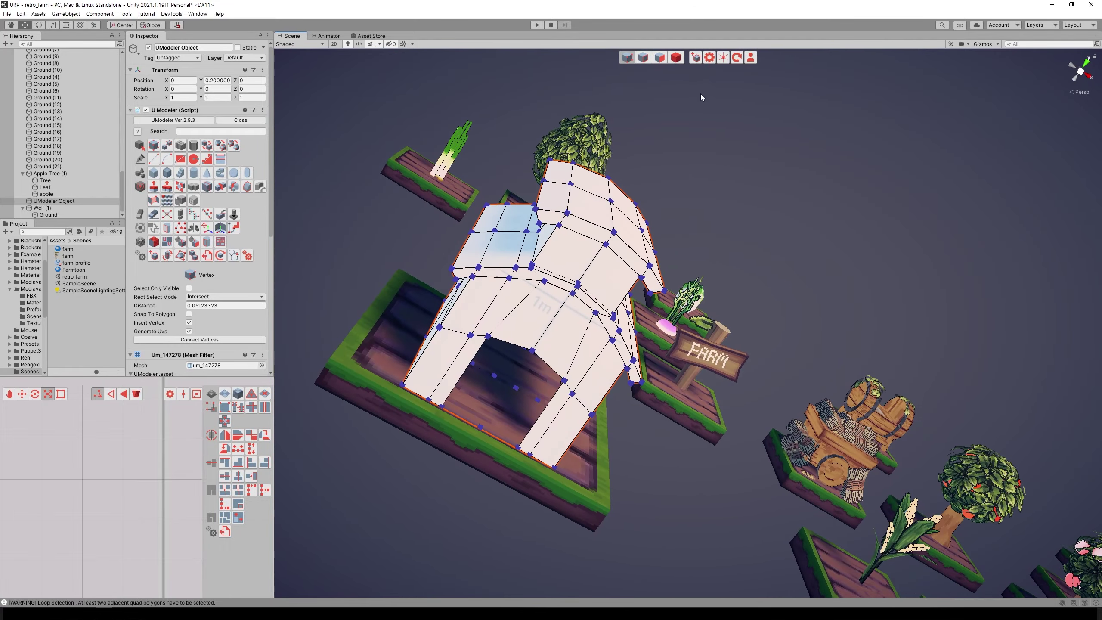
key(4)
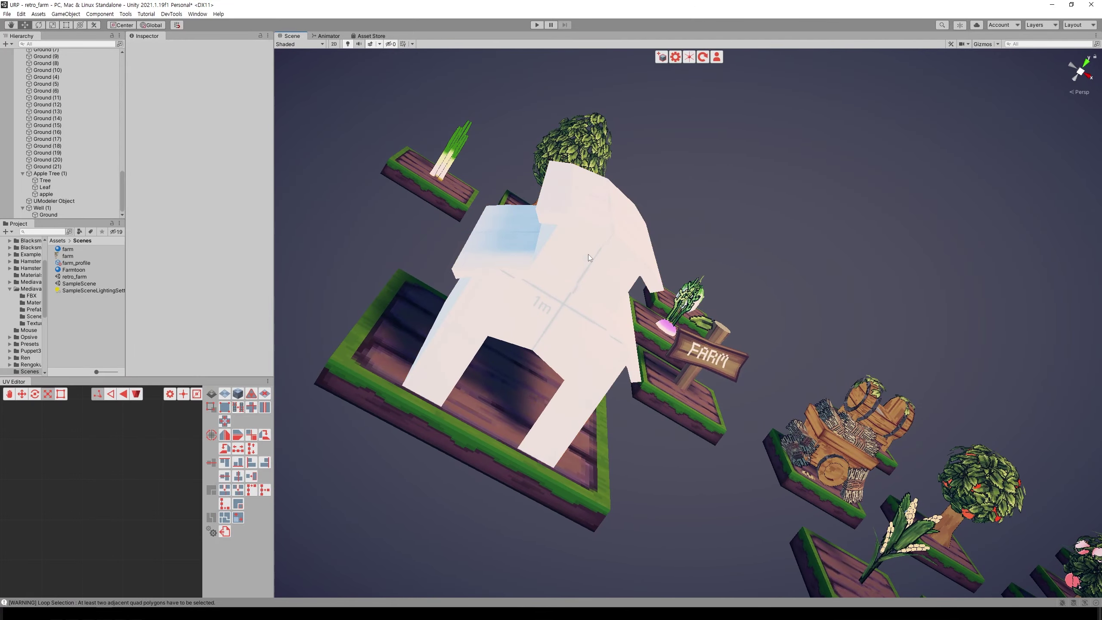
mouse_move(568, 269)
mouse_down()
mouse_move(674, 108)
mouse_move(662, 69)
mouse_up()
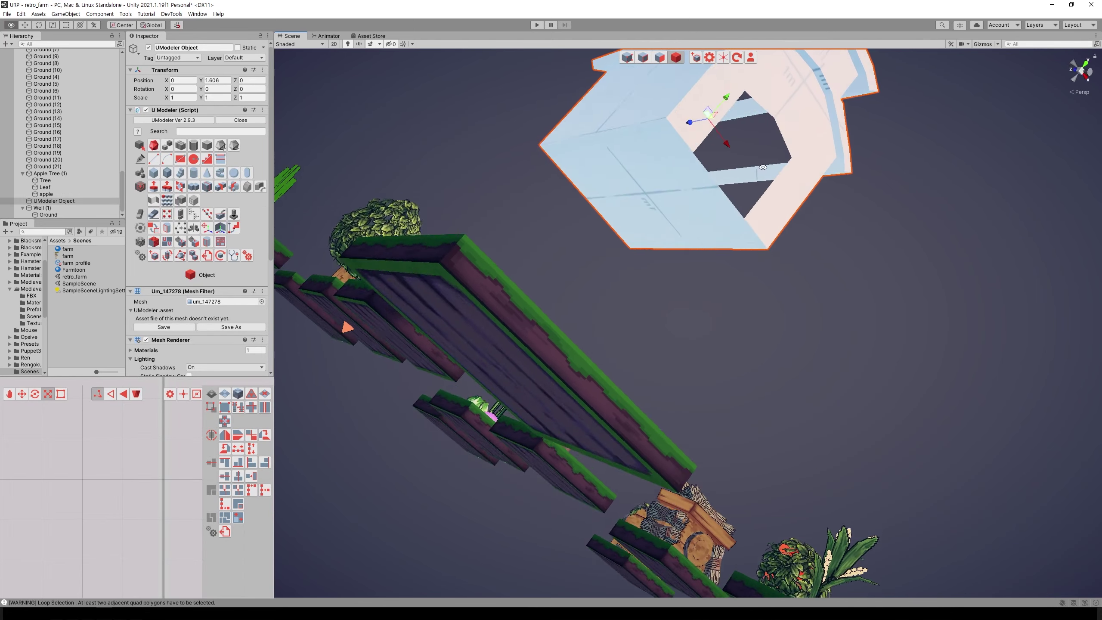
Select the block of faces on the barn's underside, column by column
key(3)
click(677, 188)
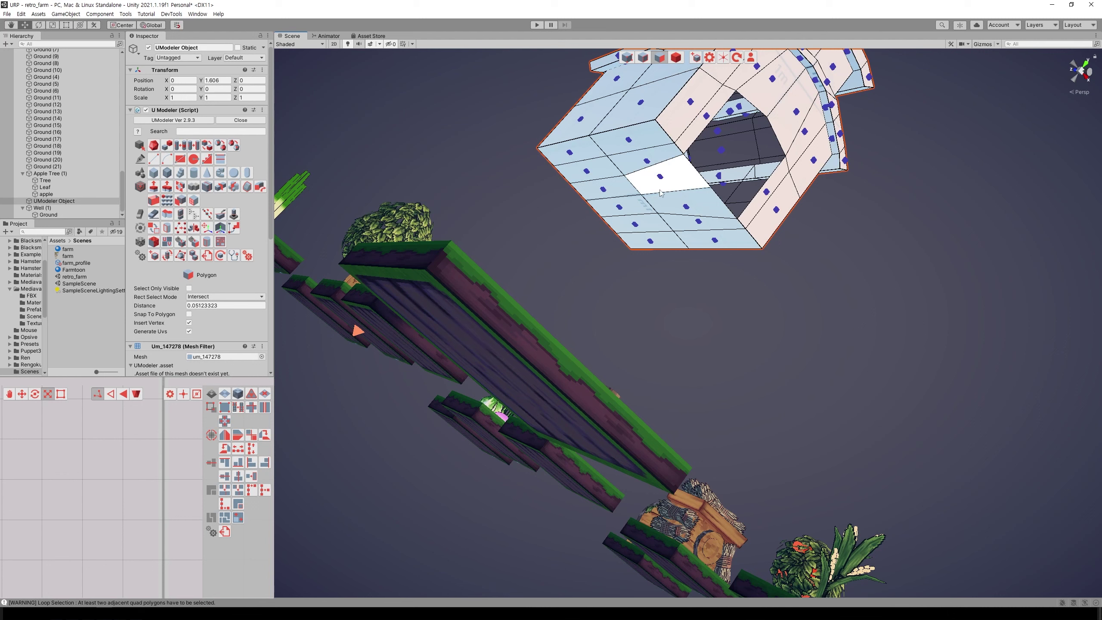
click(638, 150)
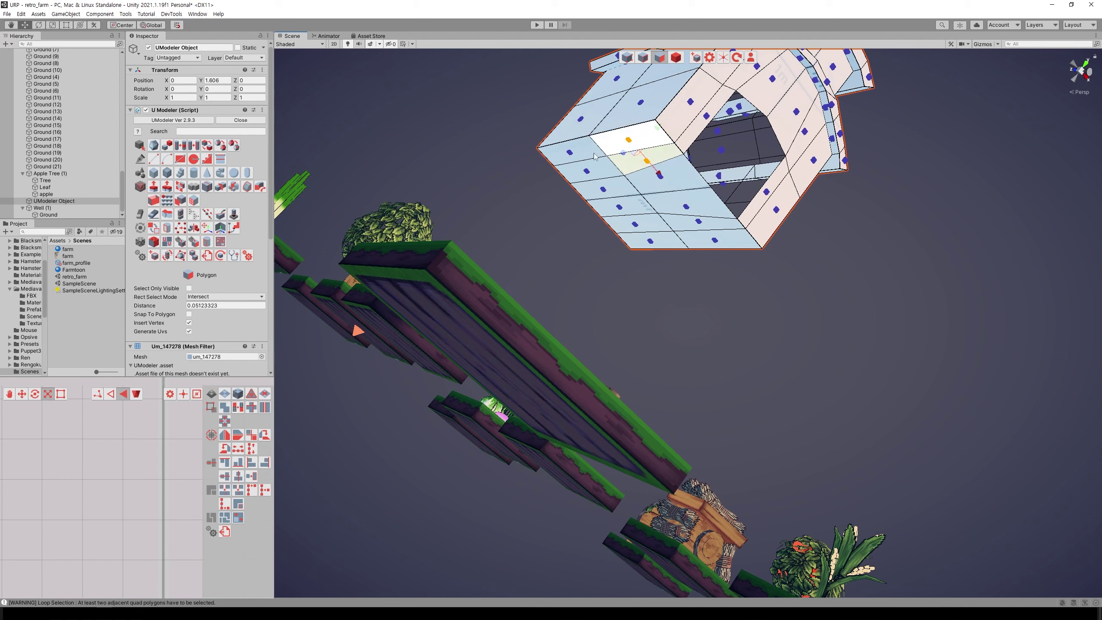
shift+click(579, 154)
shift+click(586, 171)
shift+click(603, 190)
shift+click(619, 208)
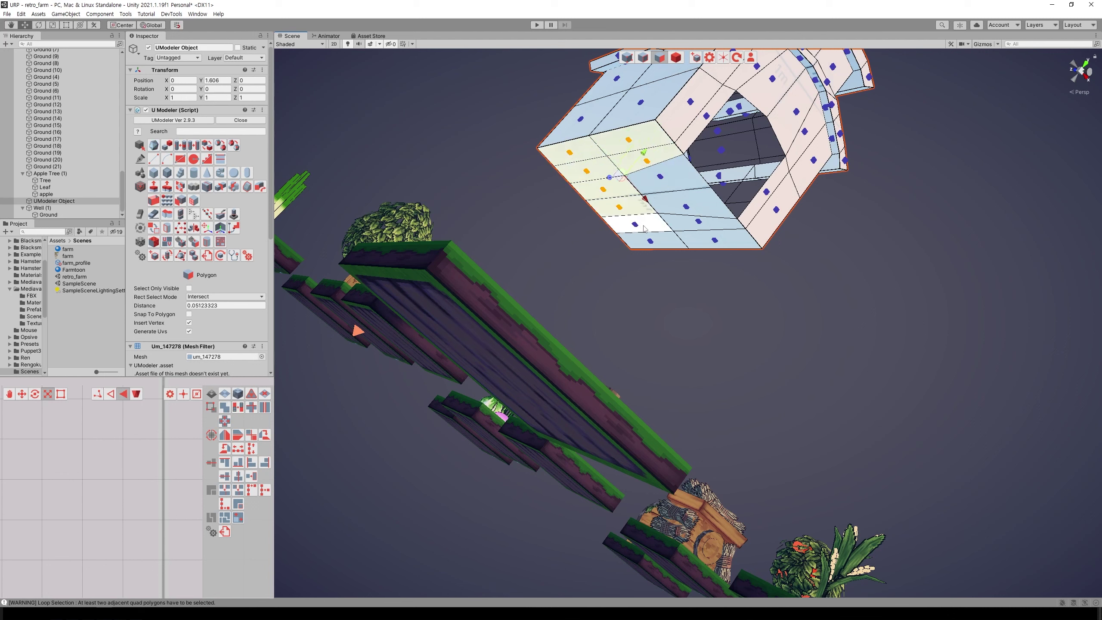
shift+click(635, 224)
shift+click(651, 241)
shift+click(687, 208)
shift+click(660, 176)
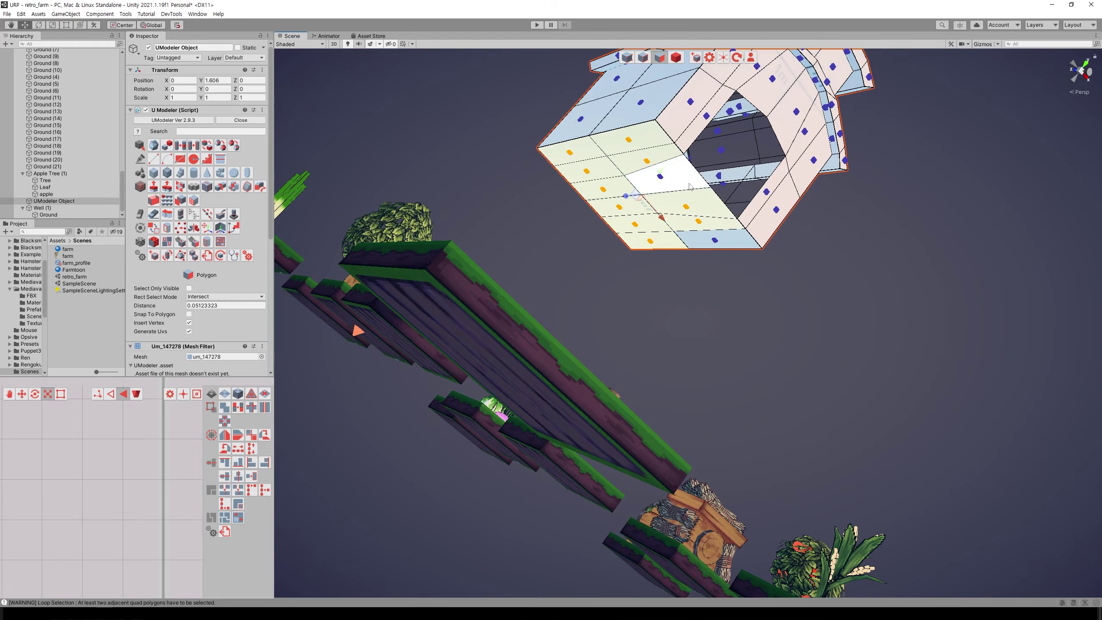
shift+click(699, 222)
shift+click(716, 243)
Clear the selection and view the barn from above to check the open underside
click(963, 227)
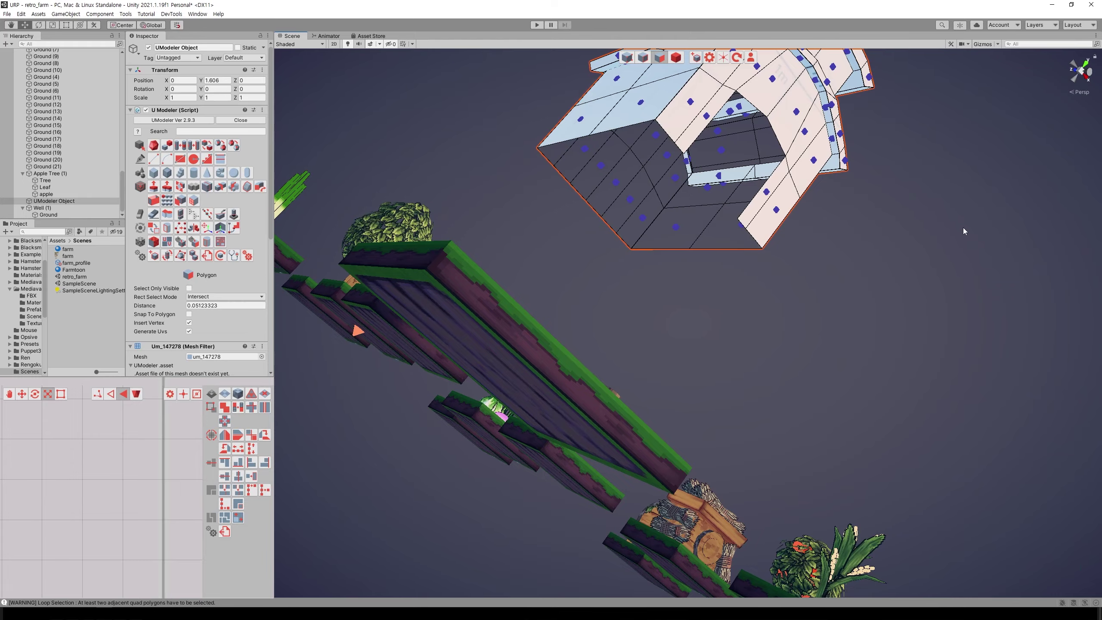
alt+drag(963, 227, 859, 383)
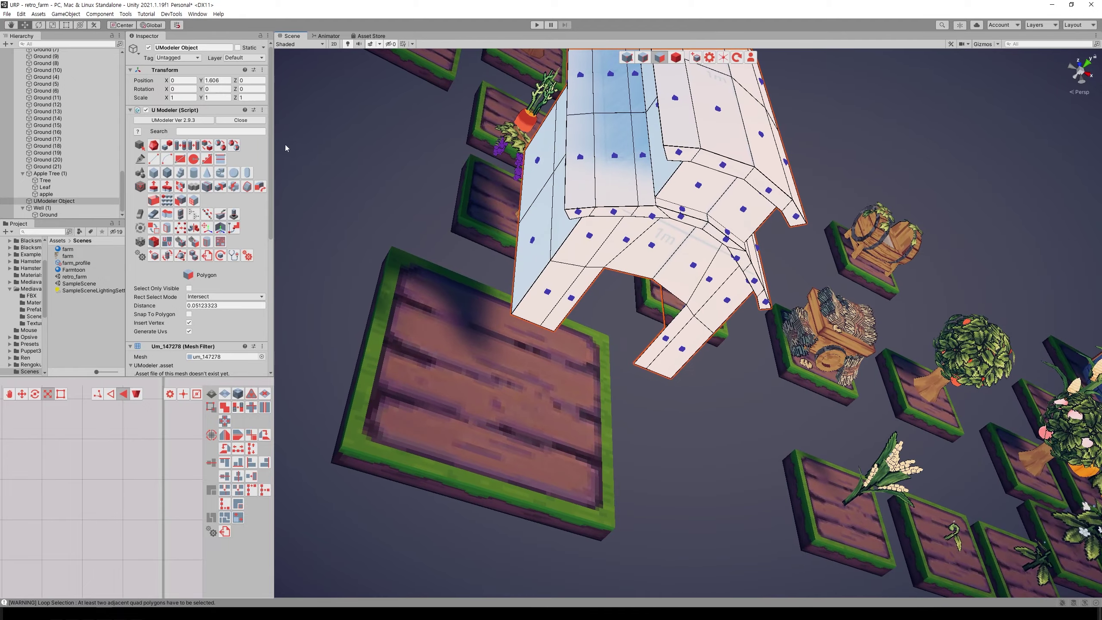
click(676, 58)
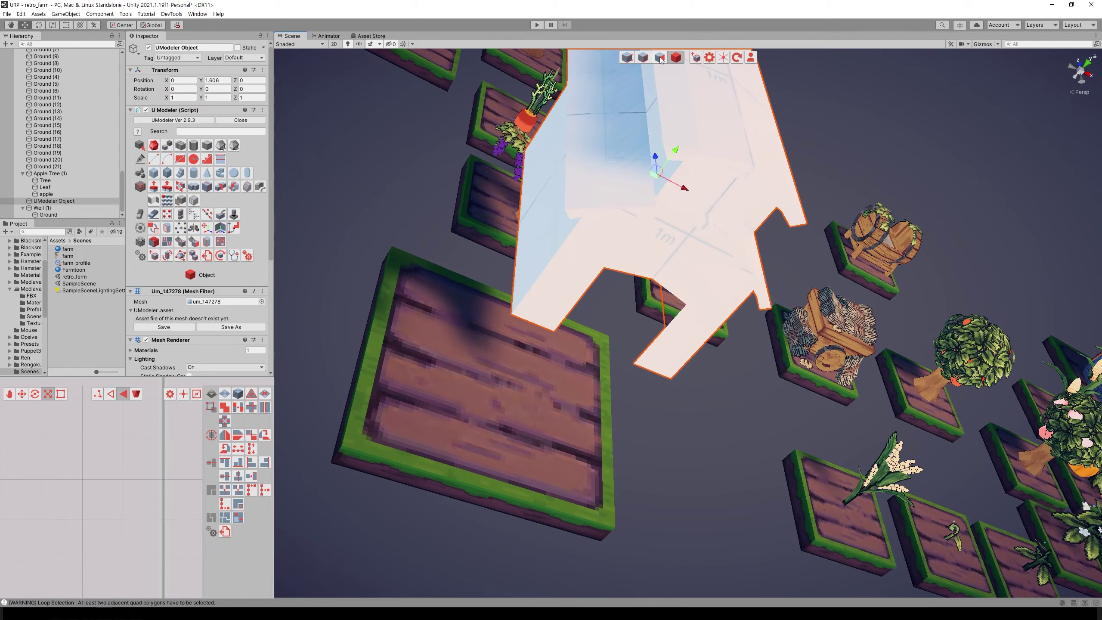
click(660, 58)
alt+drag(660, 59, 702, 179)
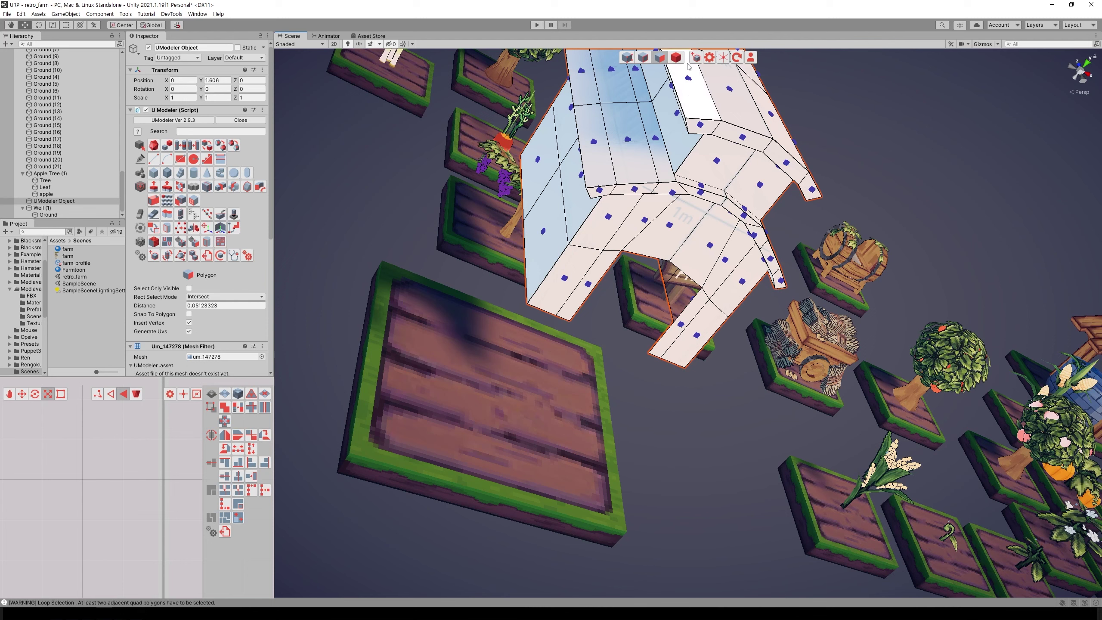
Re-centre the barn mesh's pivot point in Object mode
key(4)
click(221, 230)
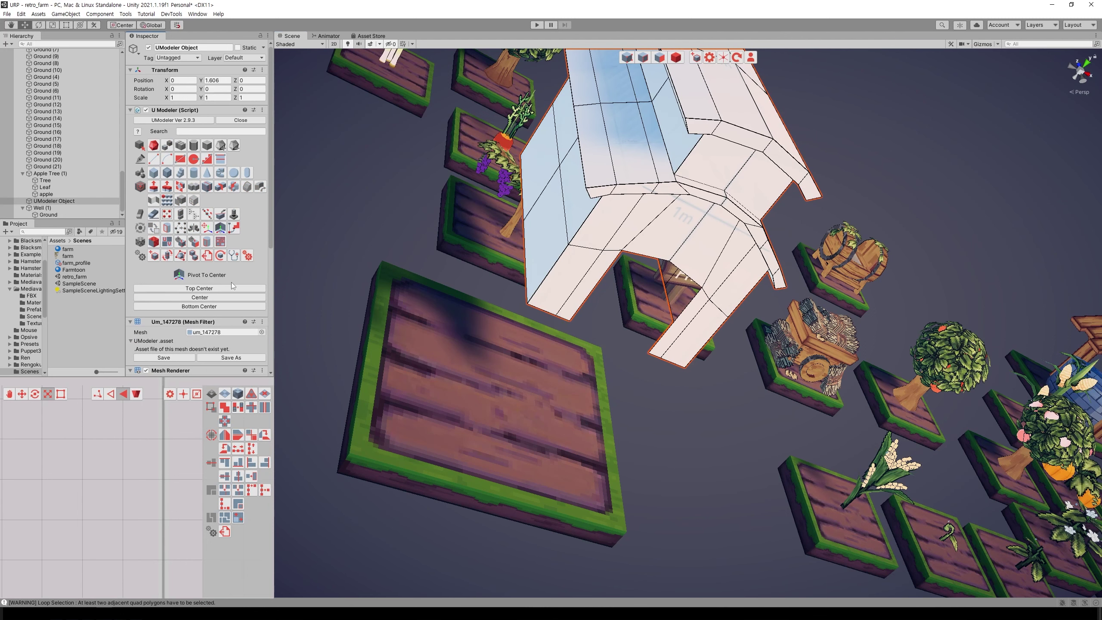
click(212, 305)
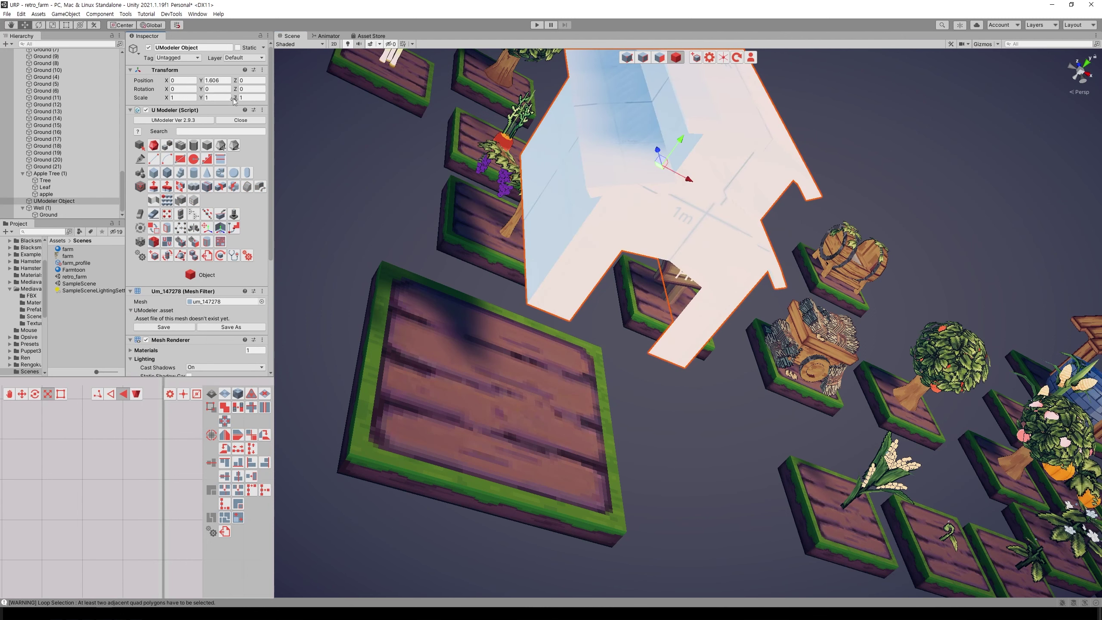
Set Position Y to 0, then raise the barn to about Y 0.182 on the tile
key(Return)
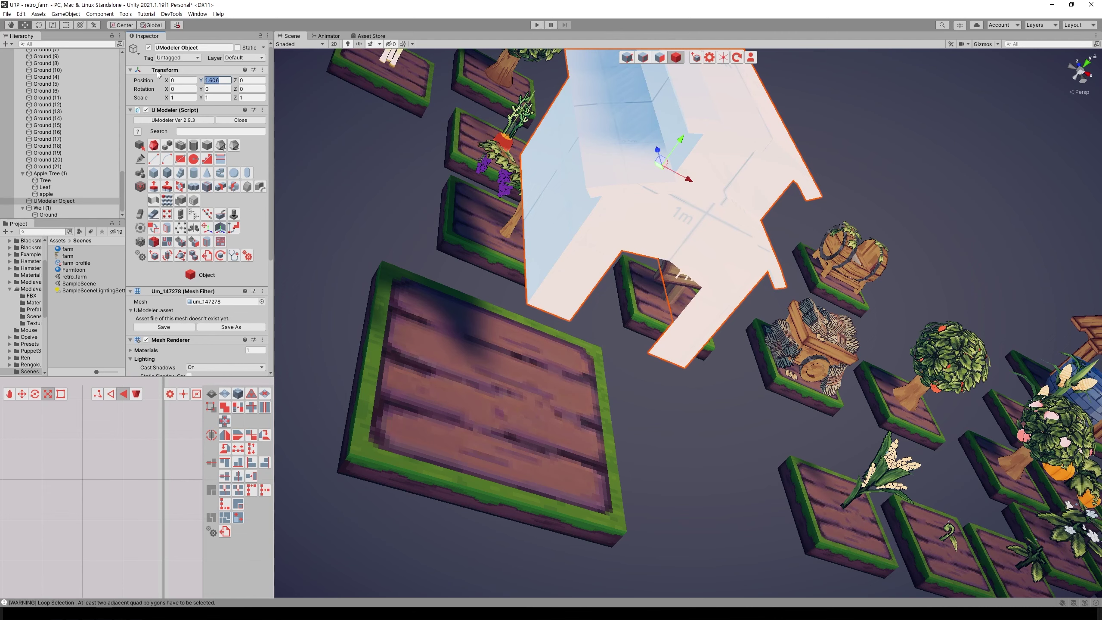
text(0)
key(Return)
alt+drag(564, 348, 412, 139)
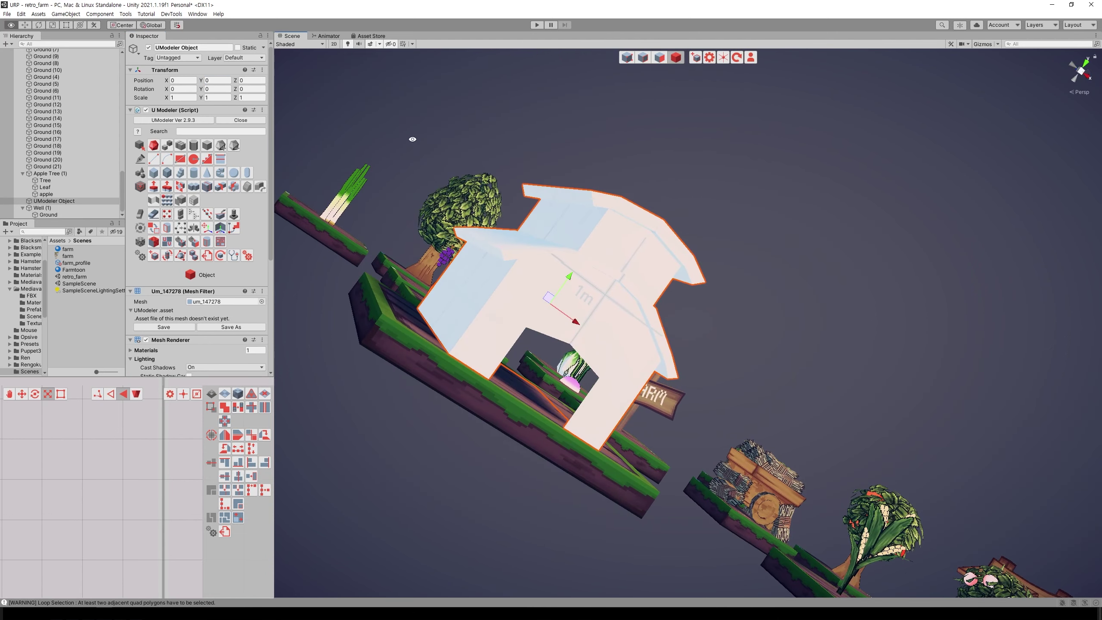
mouse_move(569, 280)
mouse_down()
mouse_move(599, 254)
mouse_move(592, 263)
mouse_move(747, 265)
mouse_move(754, 311)
mouse_move(677, 260)
mouse_up()
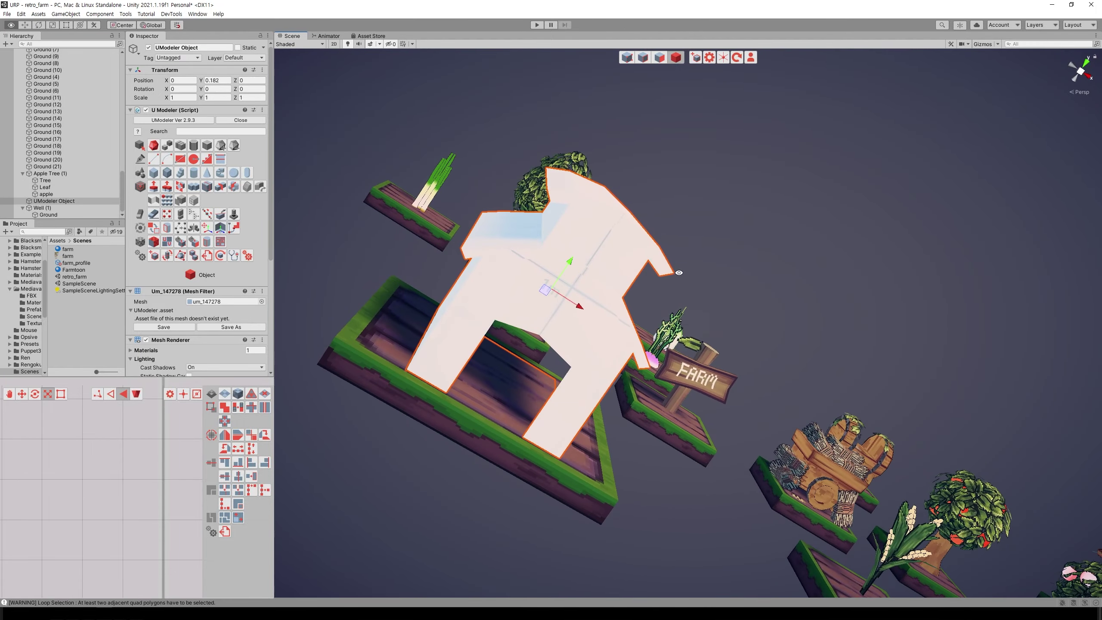
Box-select all barn faces and scale the whole mesh larger
click(660, 59)
drag(371, 107, 779, 531)
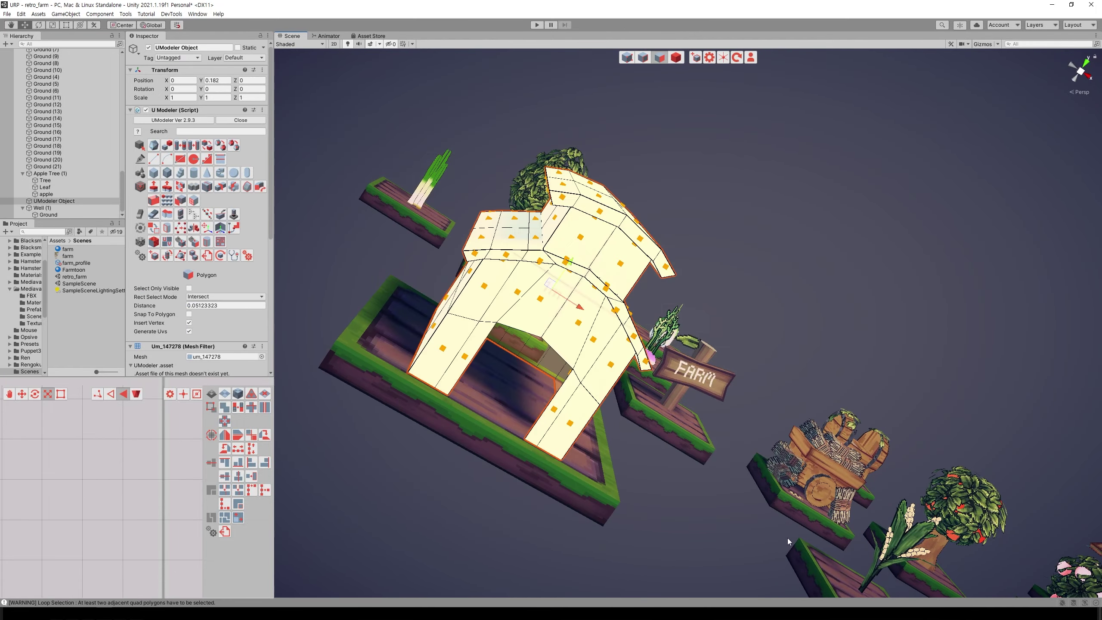
key(r)
mouse_move(582, 309)
mouse_down()
mouse_move(652, 335)
mouse_move(710, 402)
mouse_move(851, 396)
mouse_move(799, 394)
mouse_up()
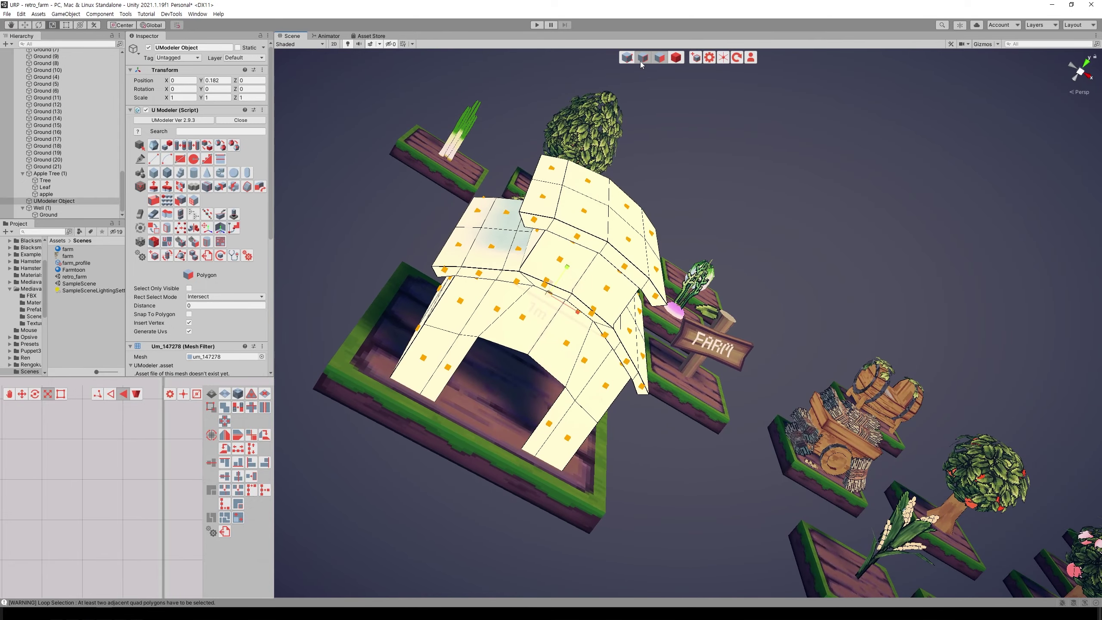
Move two rows of roof edges upward to raise the roof
click(641, 59)
key(w)
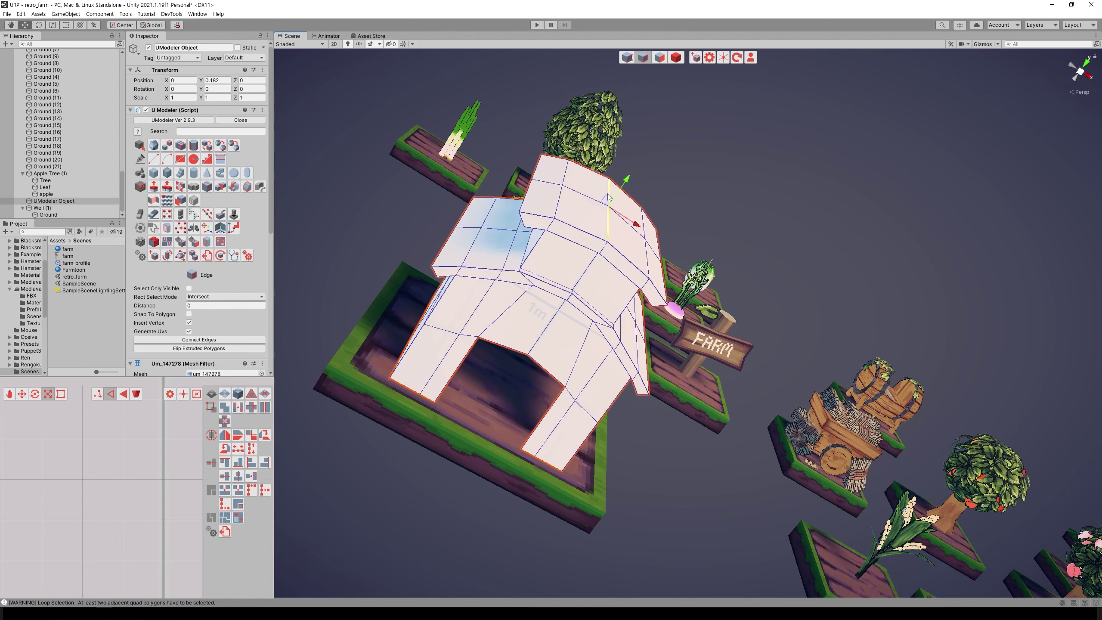
mouse_move(627, 185)
mouse_down()
mouse_move(669, 208)
mouse_move(640, 256)
mouse_up()
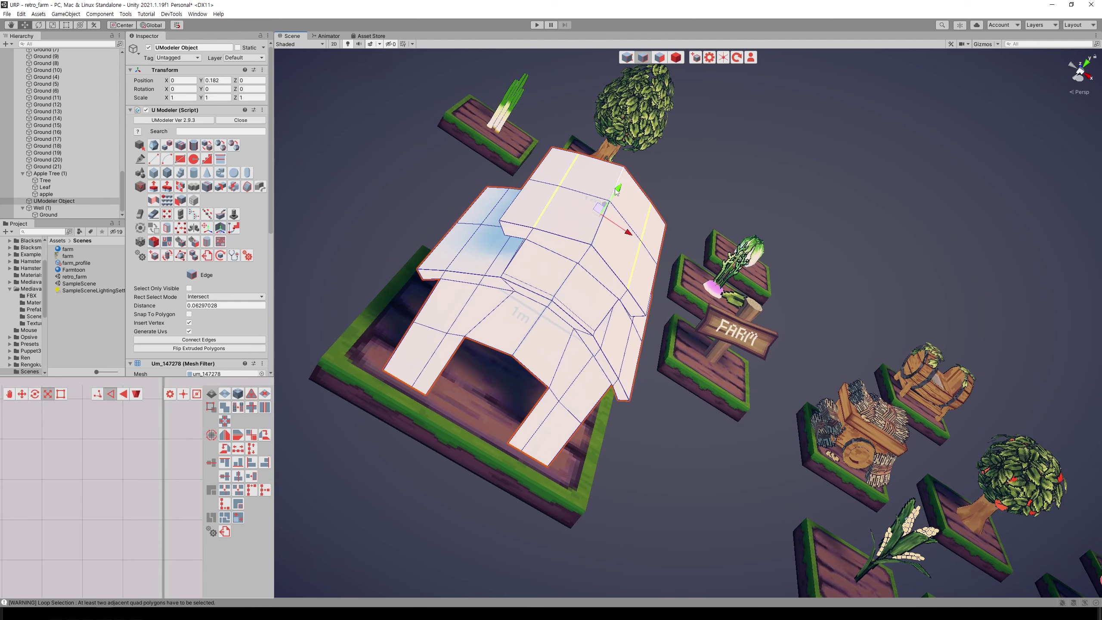
click(623, 233)
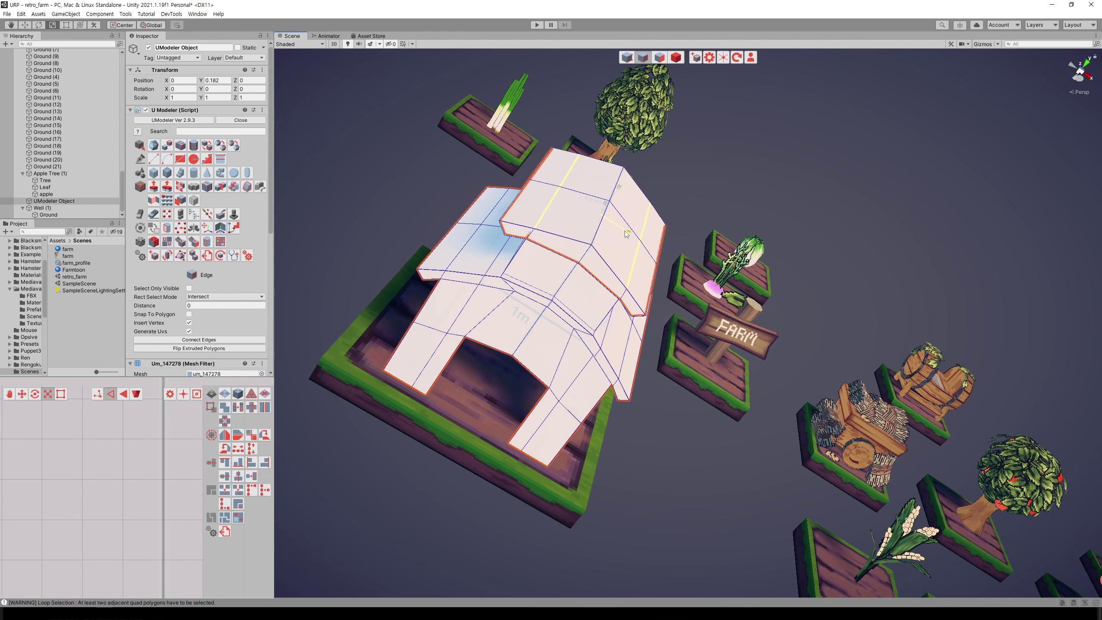
key(w)
mouse_move(620, 195)
mouse_down()
mouse_move(784, 127)
mouse_move(777, 150)
mouse_move(650, 169)
mouse_up()
Orbit around the roof, select its edge loop, and clear the selection
click(638, 175)
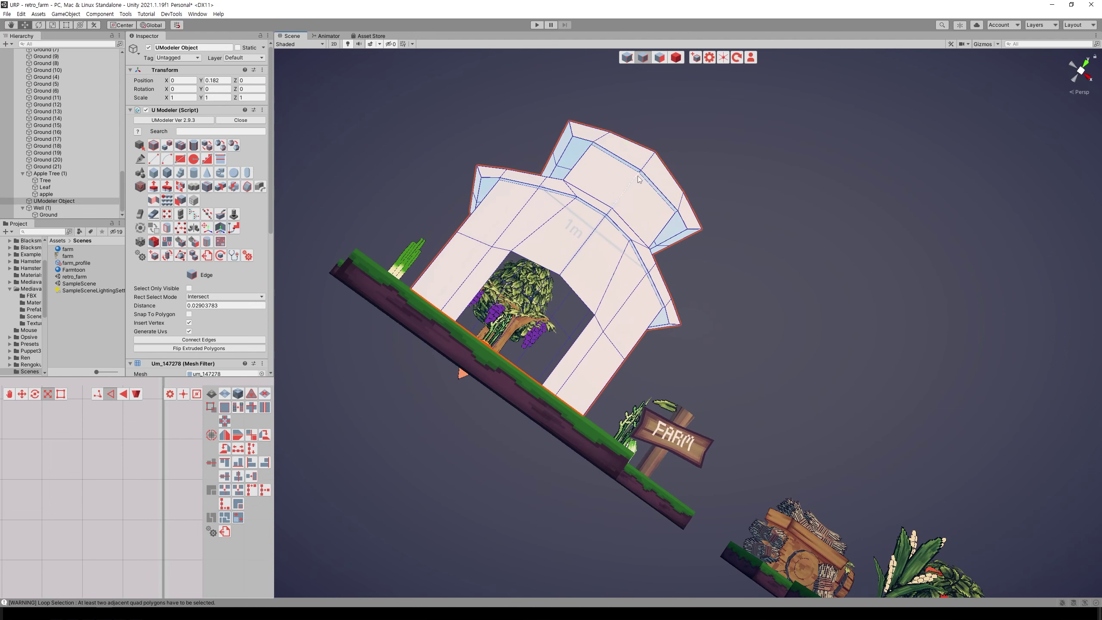
mouse_move(655, 185)
alt+mouse_down()
mouse_move(792, 197)
mouse_move(836, 168)
alt+mouse_up()
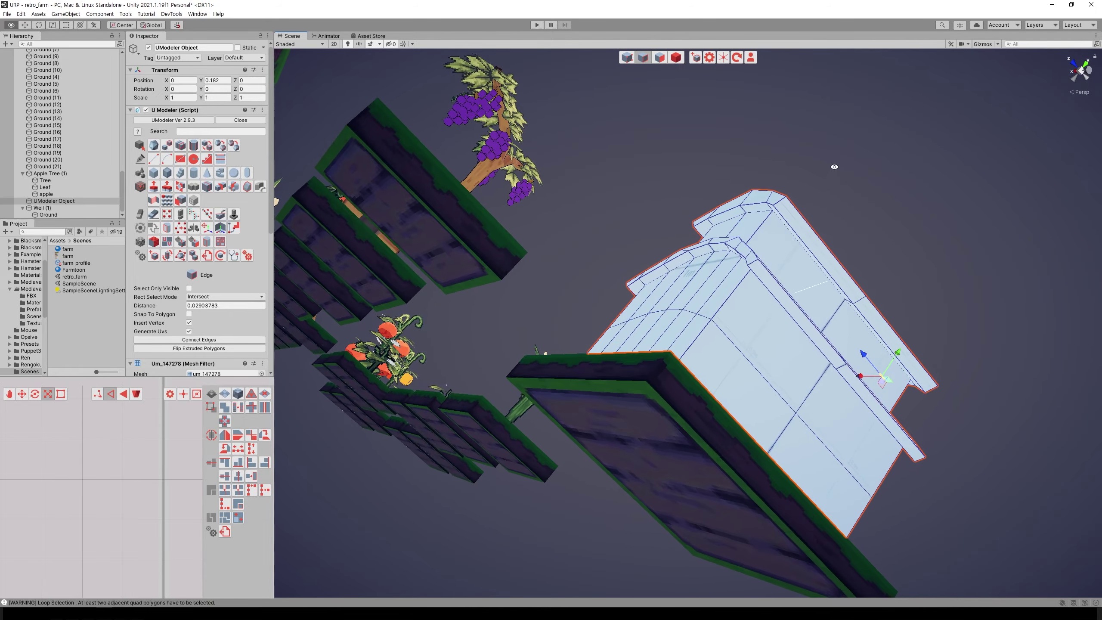
alt+drag(743, 213, 616, 172)
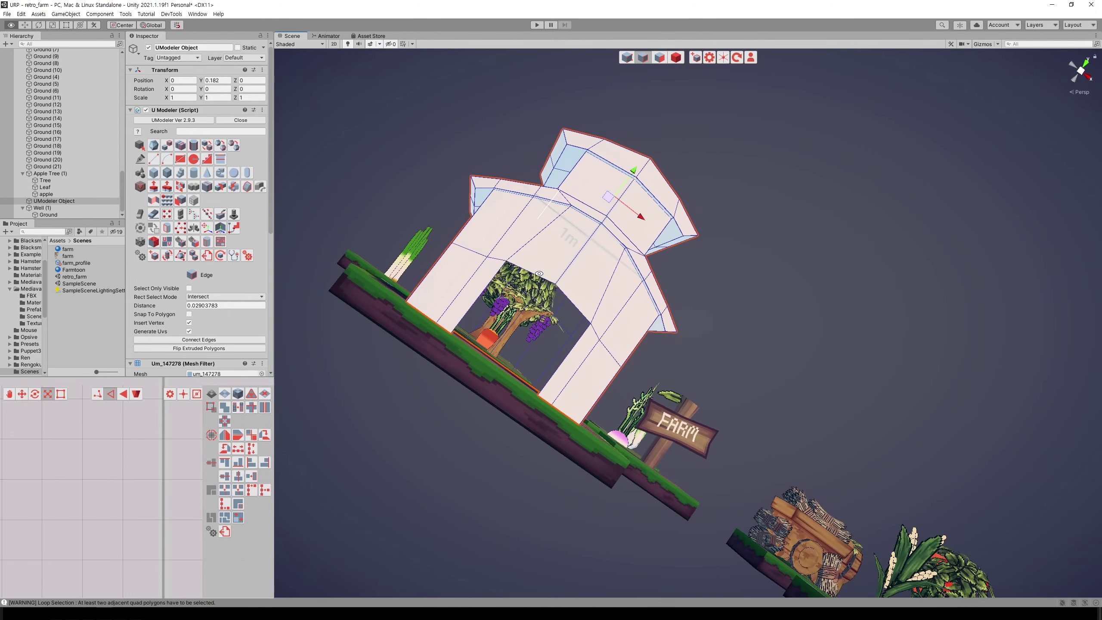
double_click(635, 171)
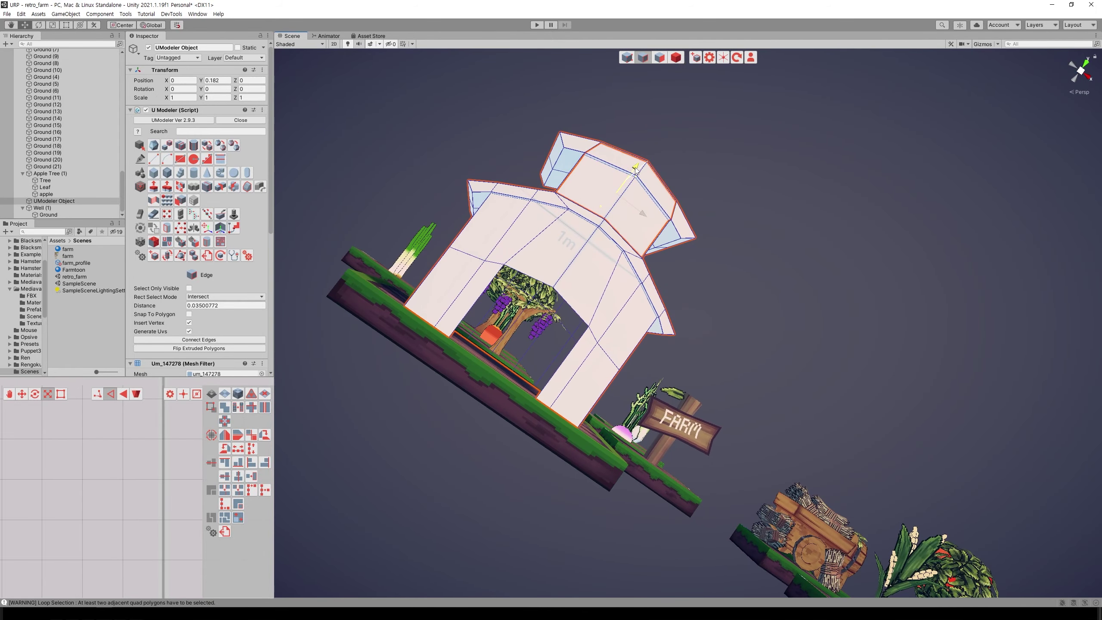
click(777, 195)
alt+drag(752, 268, 793, 311)
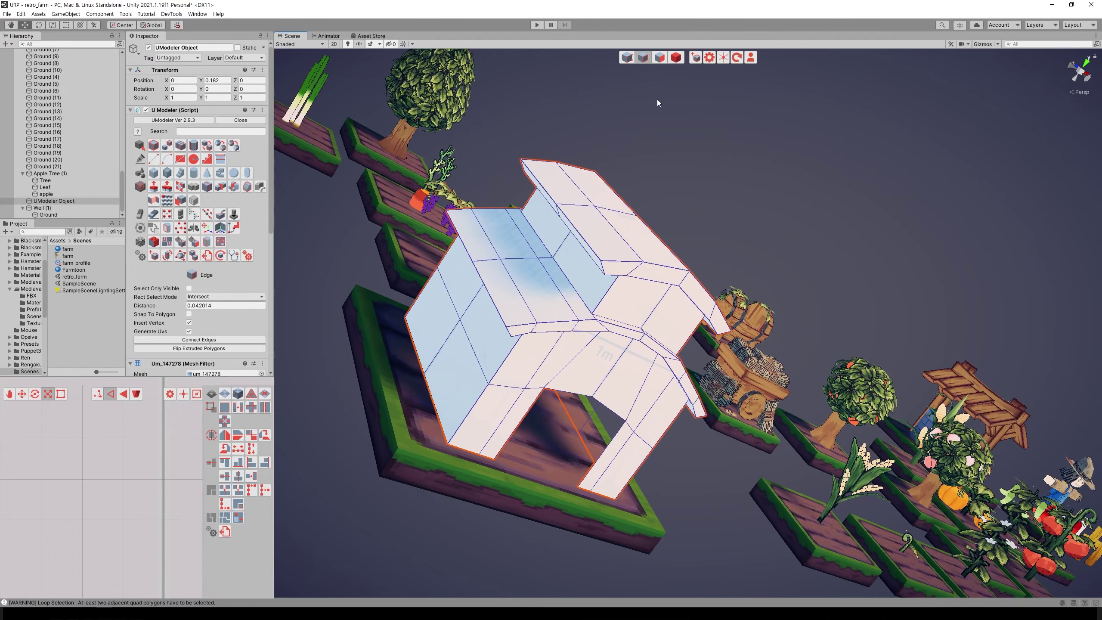
Return through Object mode to Polygon mode and select the barn's faces
click(671, 60)
mouse_move(673, 108)
alt+mouse_down()
mouse_move(686, 269)
mouse_move(684, 201)
mouse_move(763, 228)
alt+mouse_up()
click(660, 59)
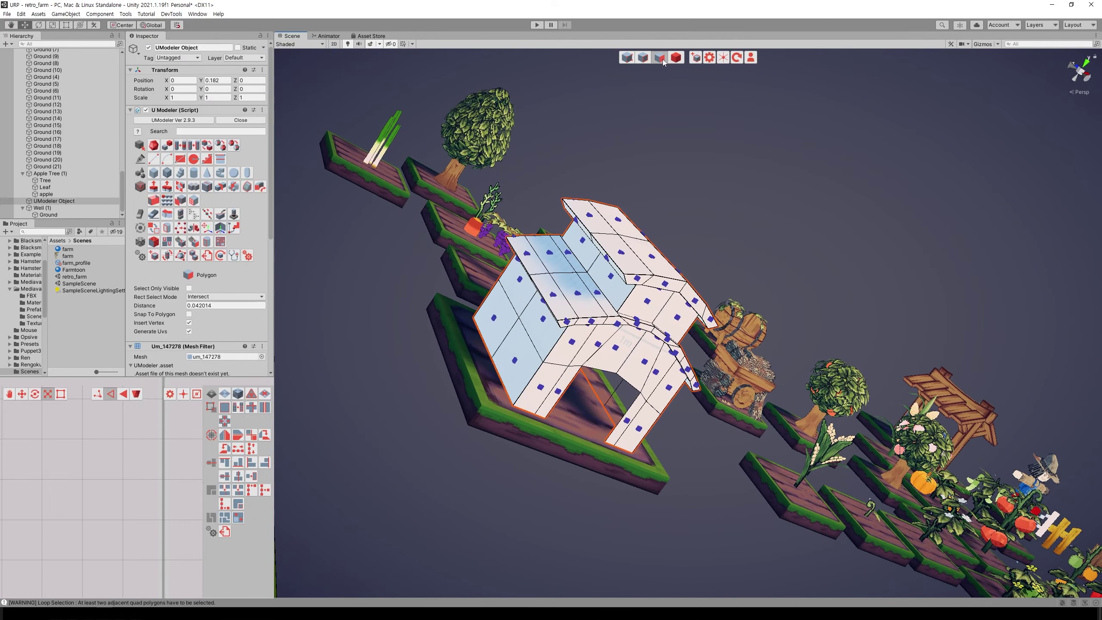
mouse_move(394, 138)
mouse_down()
mouse_move(809, 565)
mouse_move(720, 456)
mouse_up()
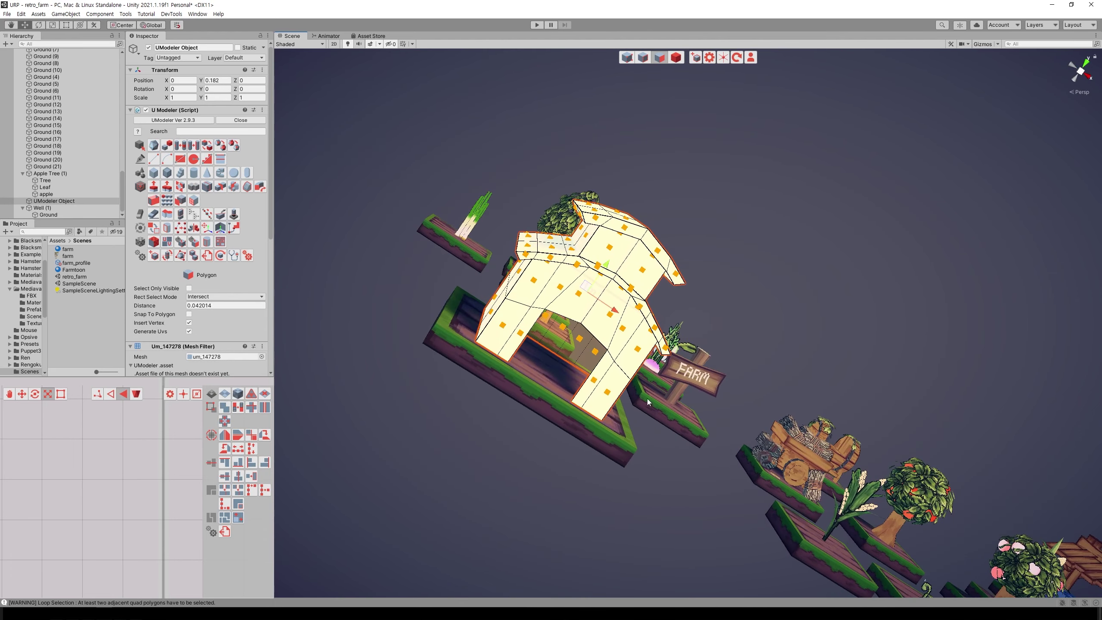
click(592, 298)
mouse_move(591, 298)
alt+mouse_down()
mouse_move(823, 344)
mouse_move(552, 334)
mouse_move(769, 263)
mouse_move(460, 312)
mouse_move(595, 216)
alt+mouse_up()
Cube-unwrap all barn faces and move the UV islands to the right
key(2)
click(659, 59)
drag(433, 183, 875, 598)
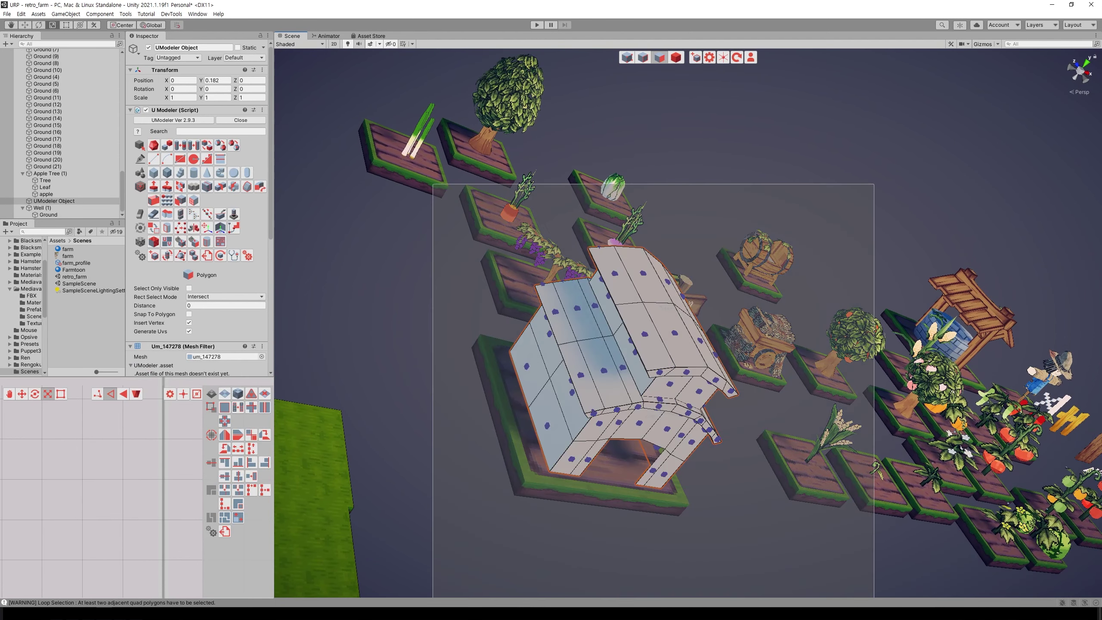
click(237, 395)
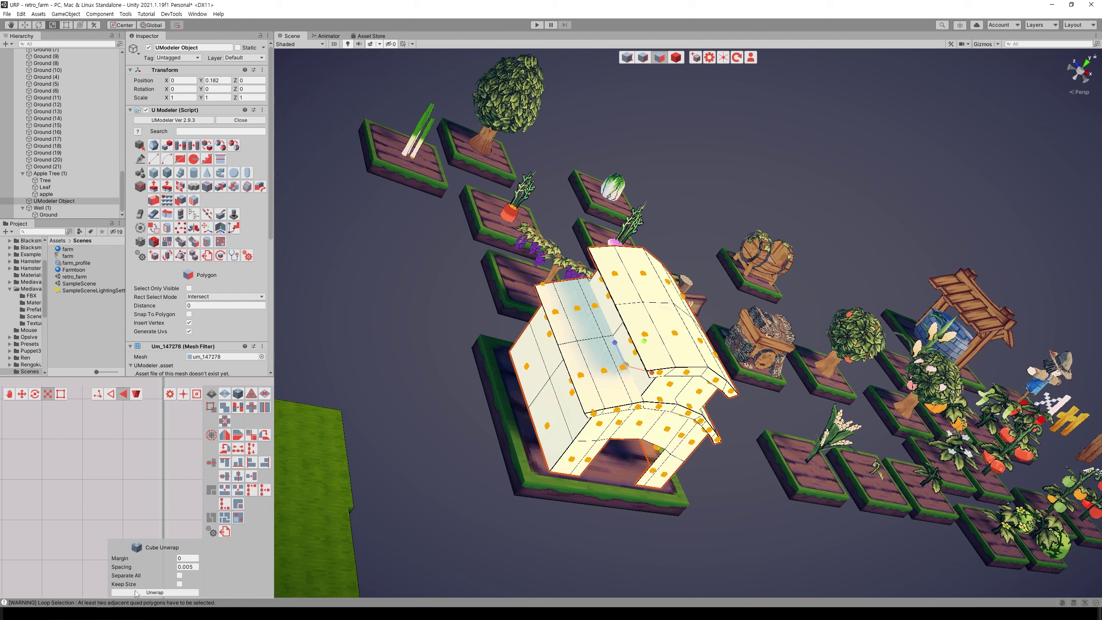
click(136, 592)
scroll(140, 474, up, 3)
scroll(152, 475, down, 5)
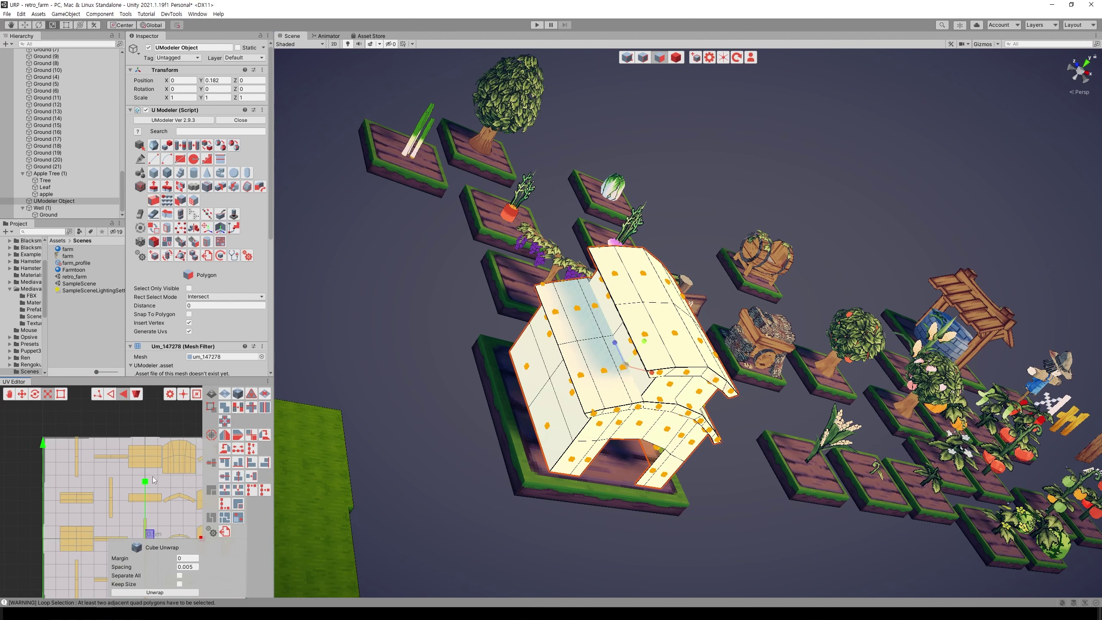
alt+drag(174, 494, 118, 437)
scroll(128, 448, down, 5)
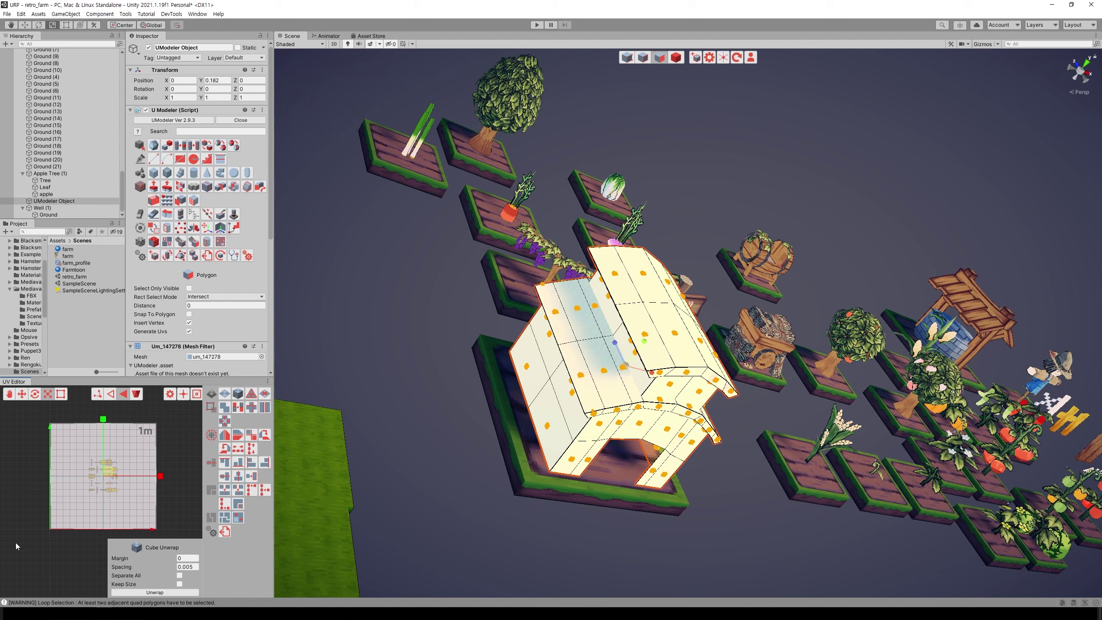
drag(139, 476, 213, 478)
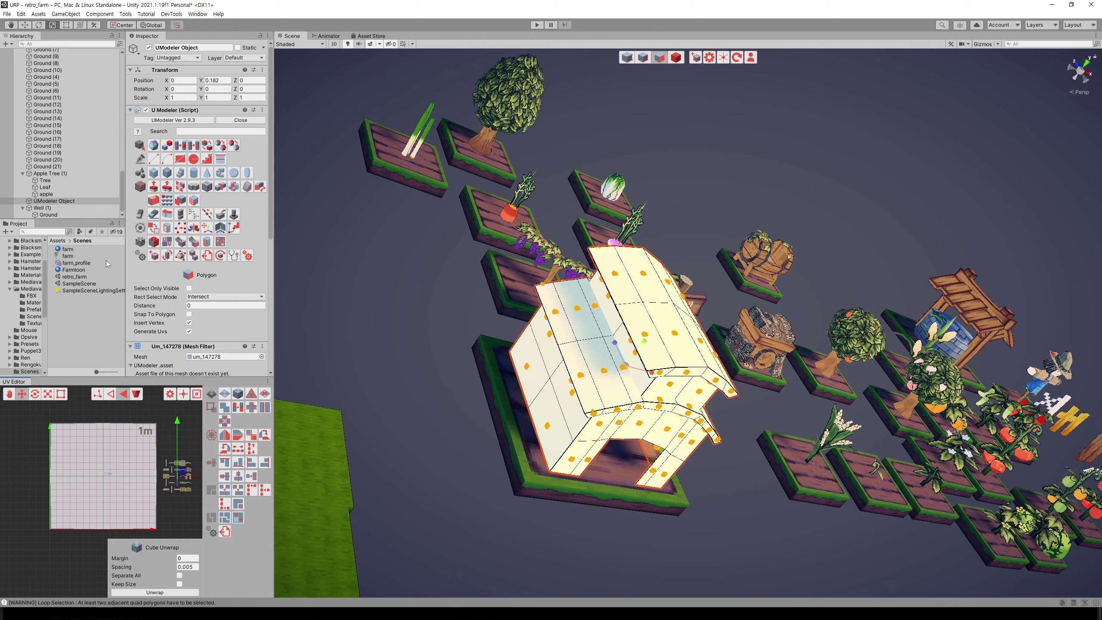
Apply the Farmtoon material to the barn and inspect the textured mesh
drag(73, 272, 551, 376)
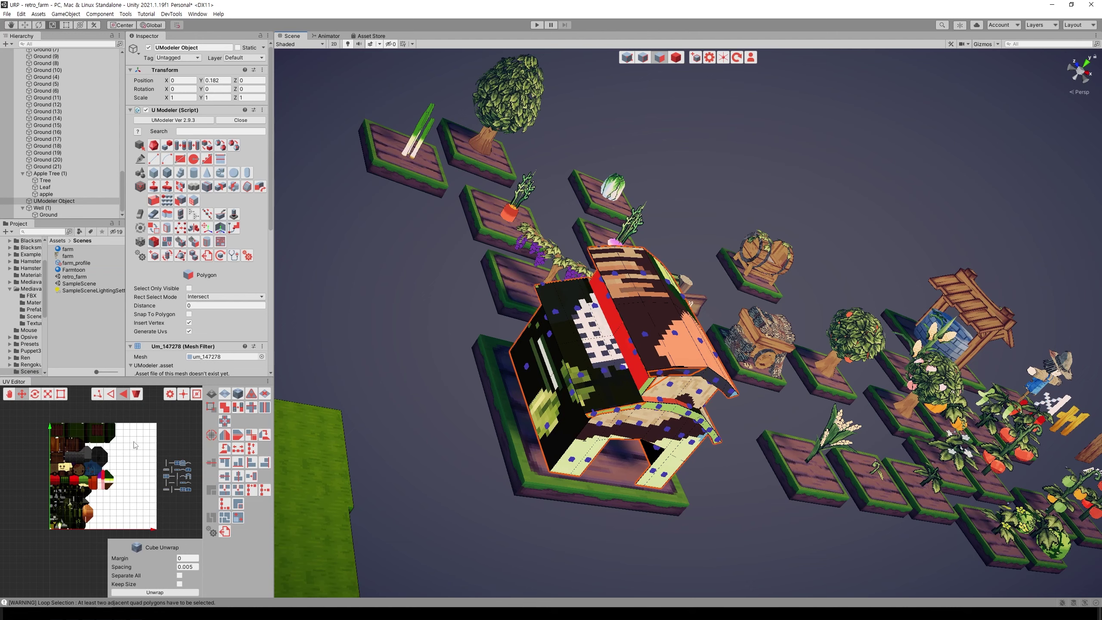
middle_drag(164, 433, 139, 432)
click(165, 470)
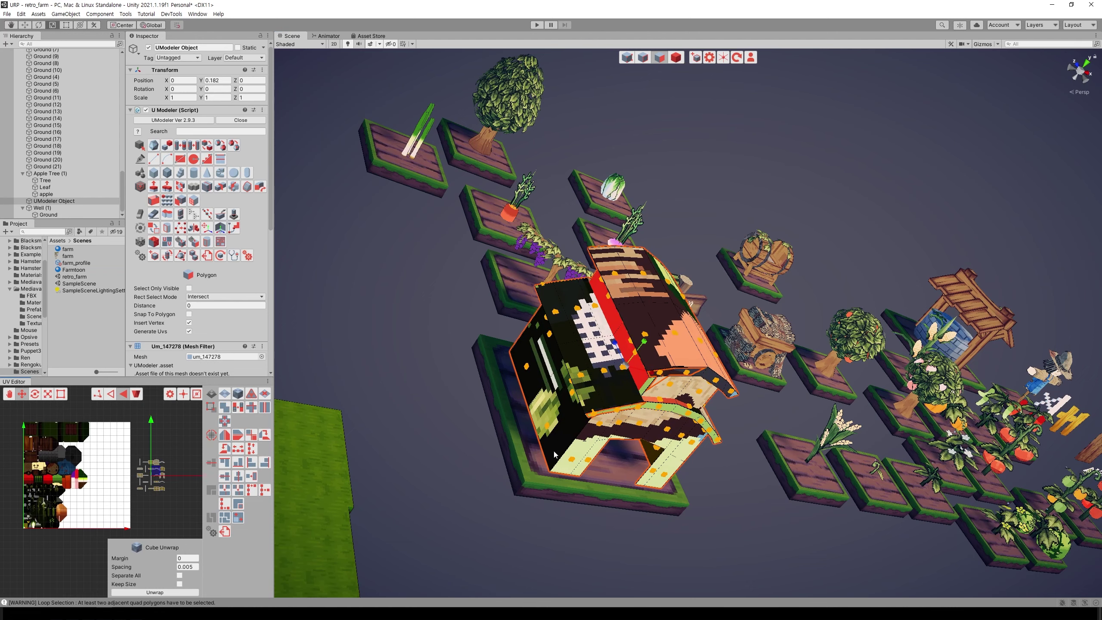
alt+drag(554, 454, 655, 437)
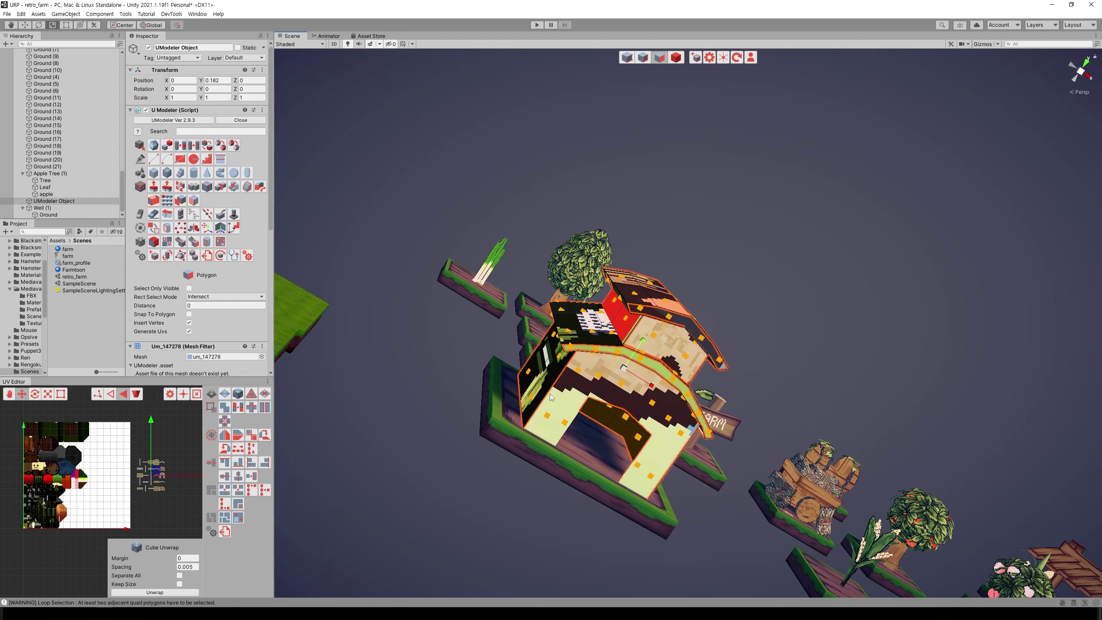
alt+drag(549, 394, 578, 417)
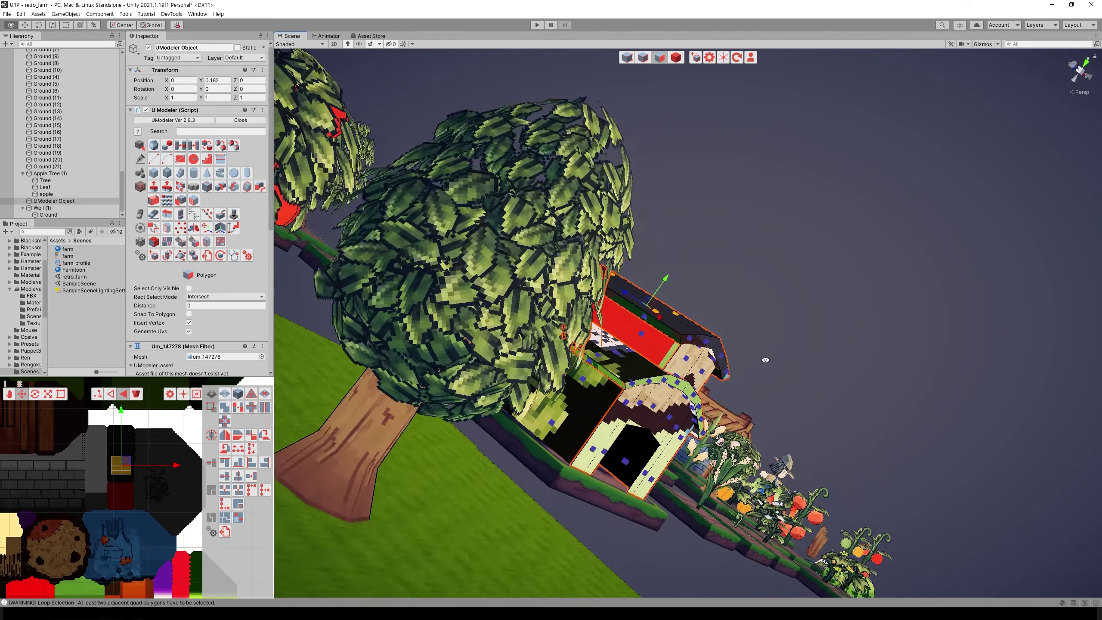
mouse_move(578, 417)
alt+mouse_down()
mouse_move(714, 344)
mouse_move(656, 357)
alt+mouse_up()
click(632, 344)
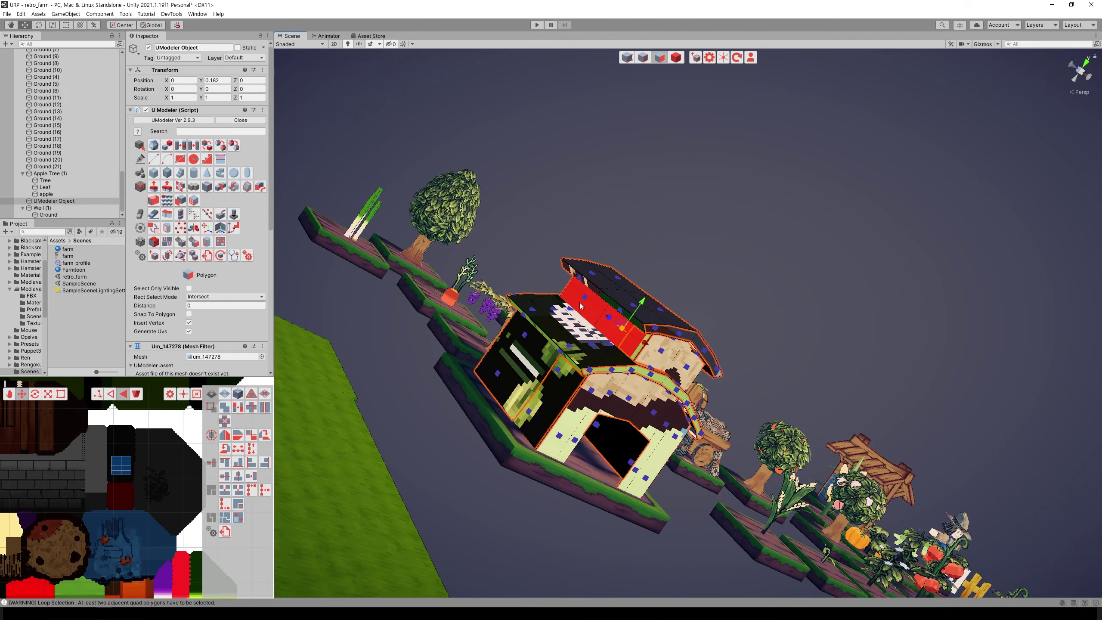
alt+drag(749, 378, 677, 358)
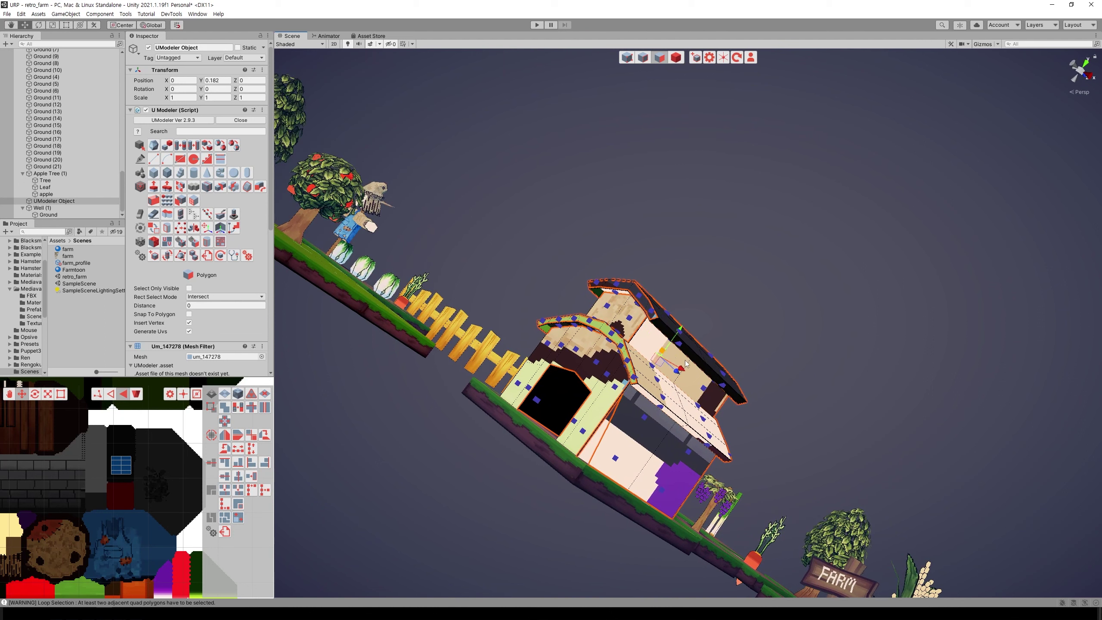
alt+drag(789, 403, 607, 434)
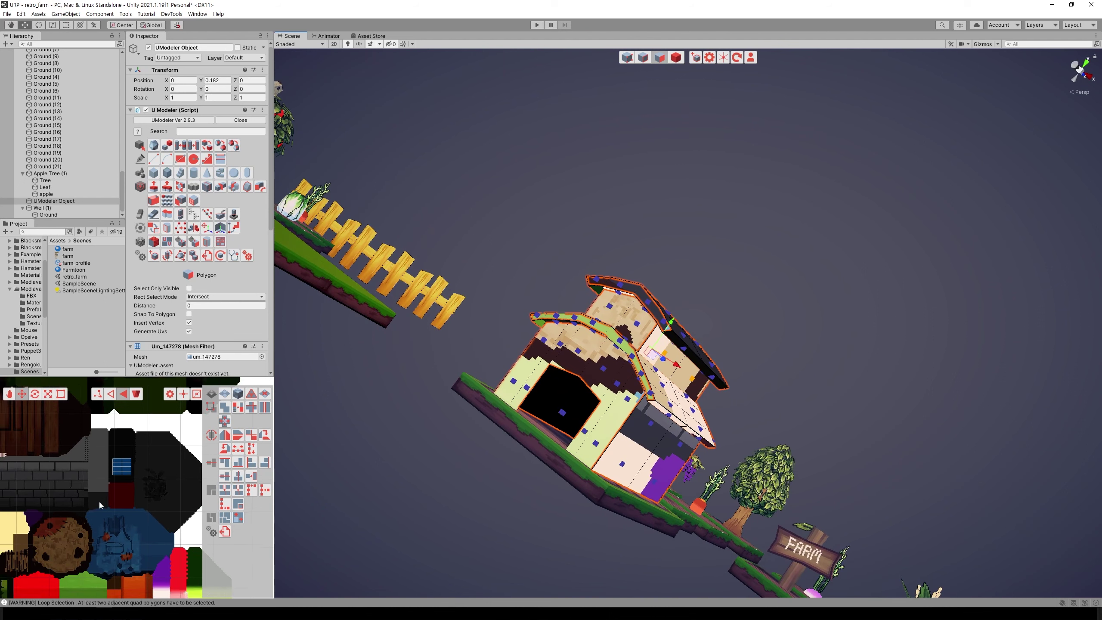
scroll(122, 494, down, 5)
Plane-unwrap the selected face and select the top and bottom roof UV islands
click(226, 396)
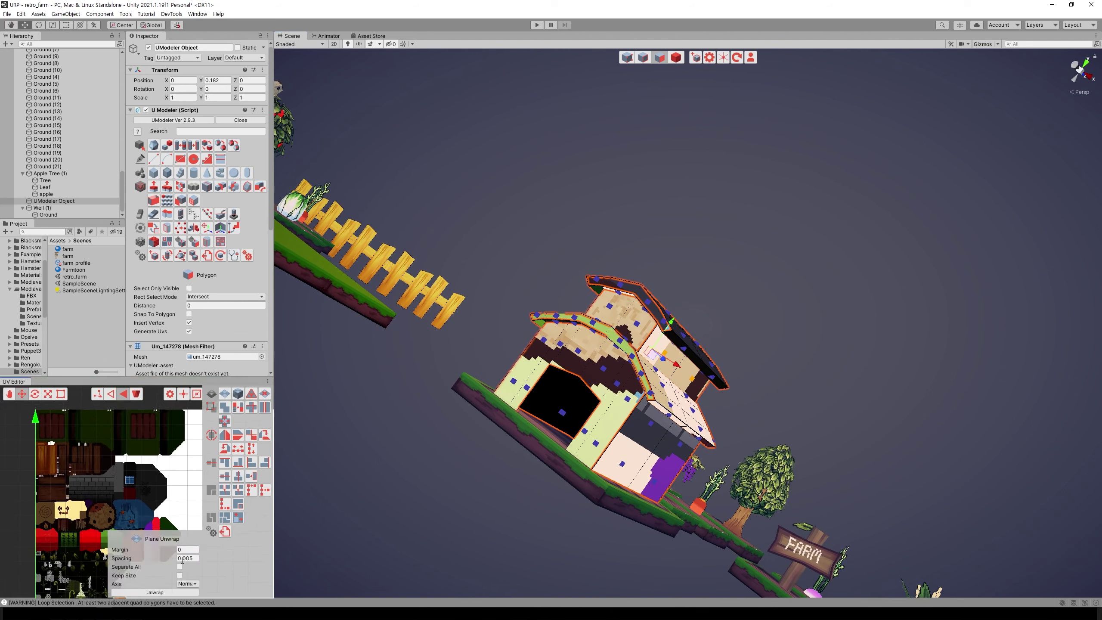
click(160, 592)
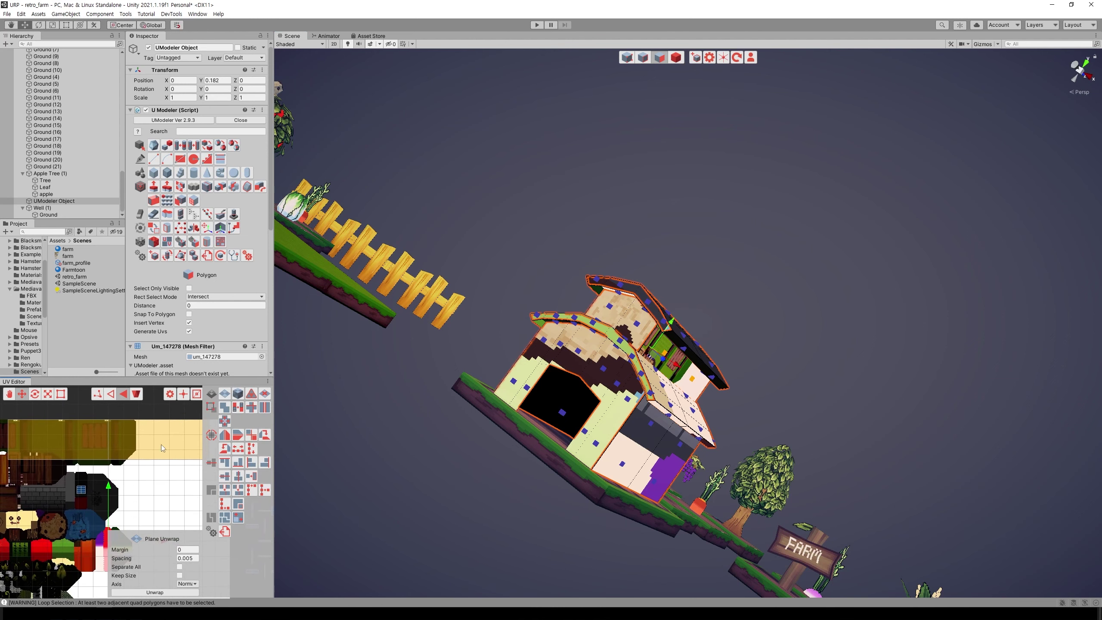
scroll(159, 501, down, 2)
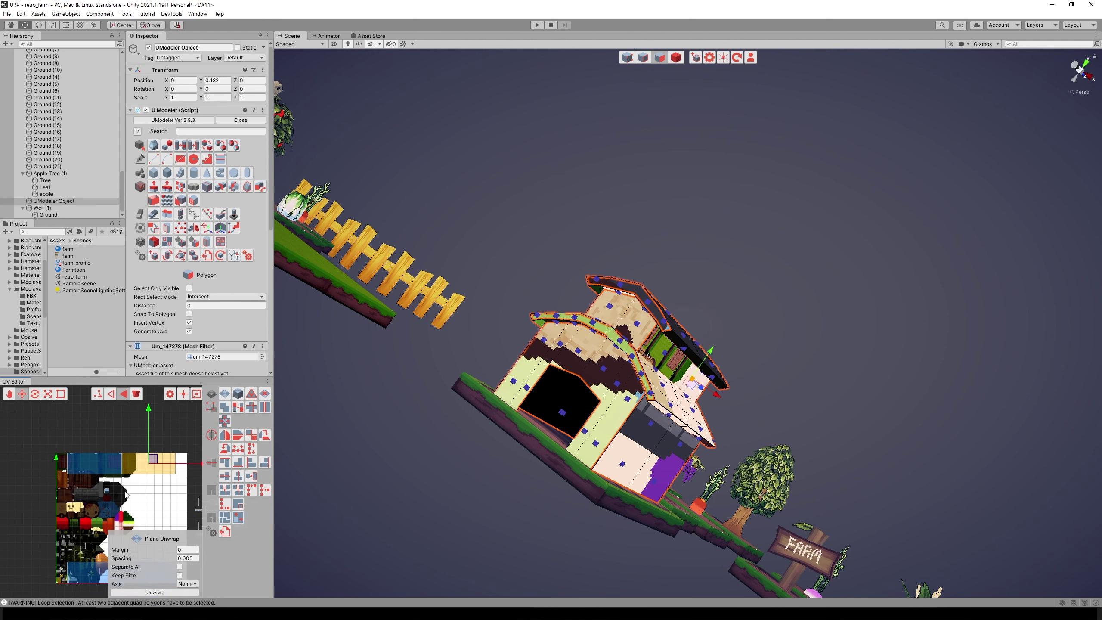
scroll(146, 464, down, 2)
middle_drag(146, 464, 158, 477)
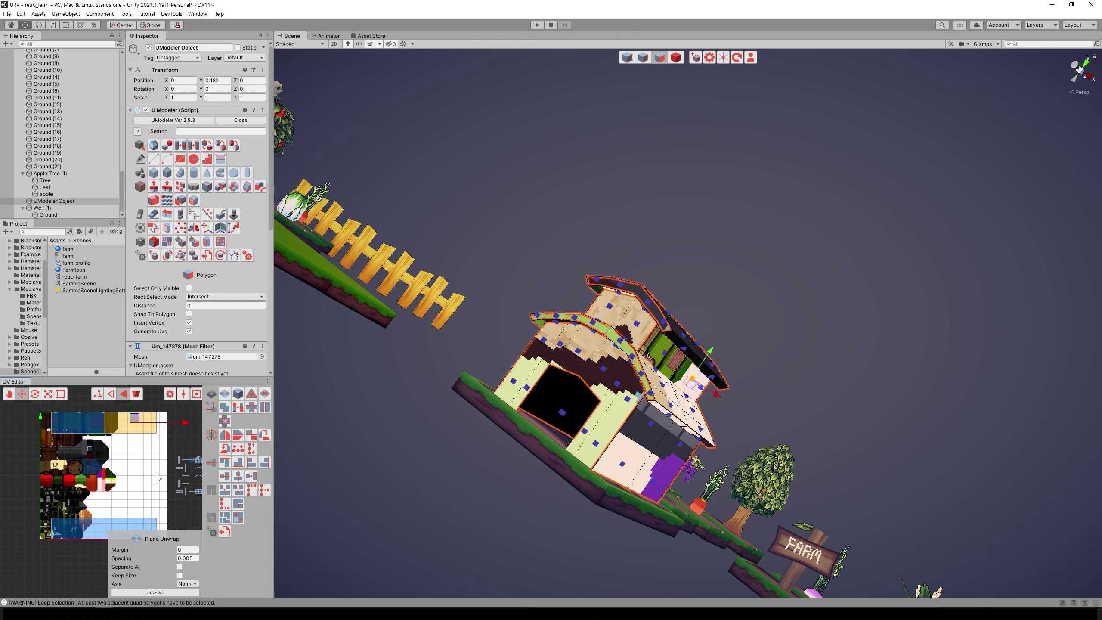
click(140, 492)
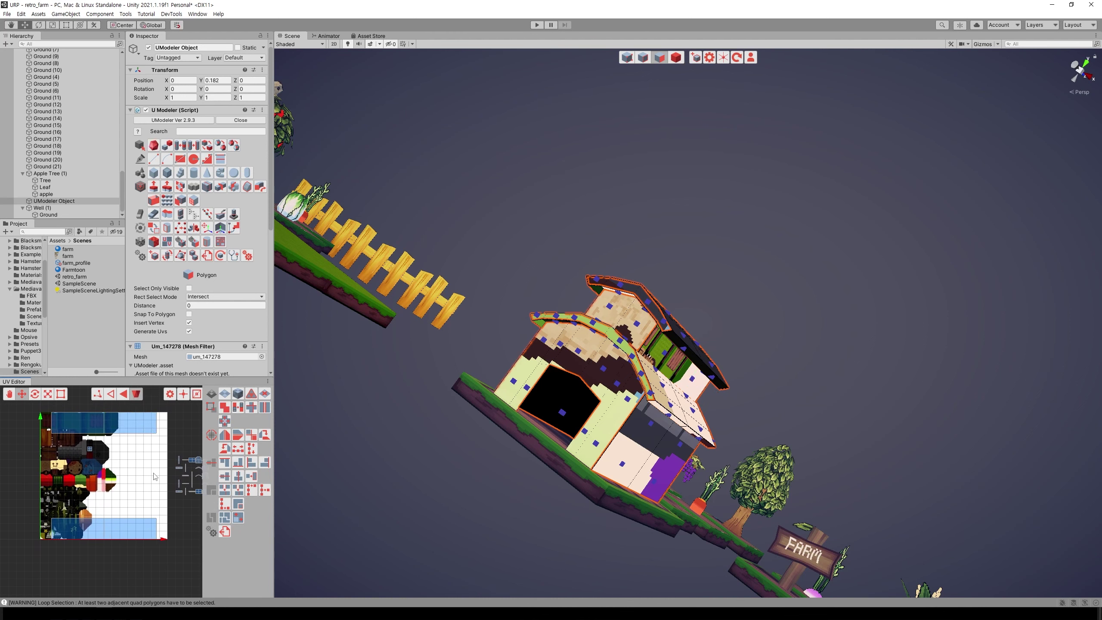
drag(151, 472, 82, 414)
shift+drag(108, 545, 130, 532)
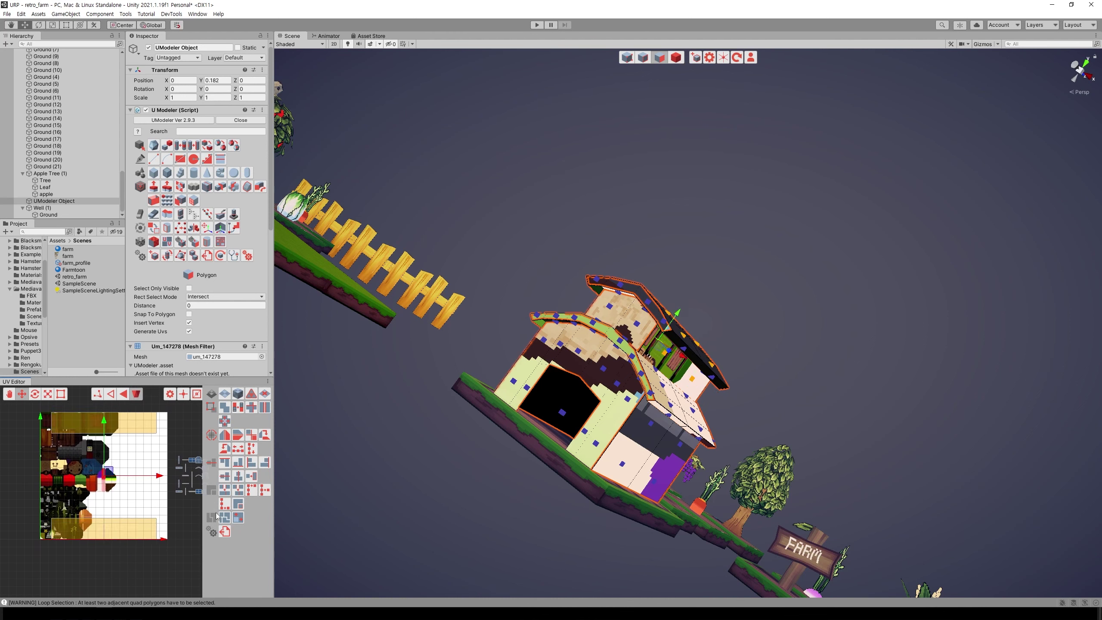
click(256, 479)
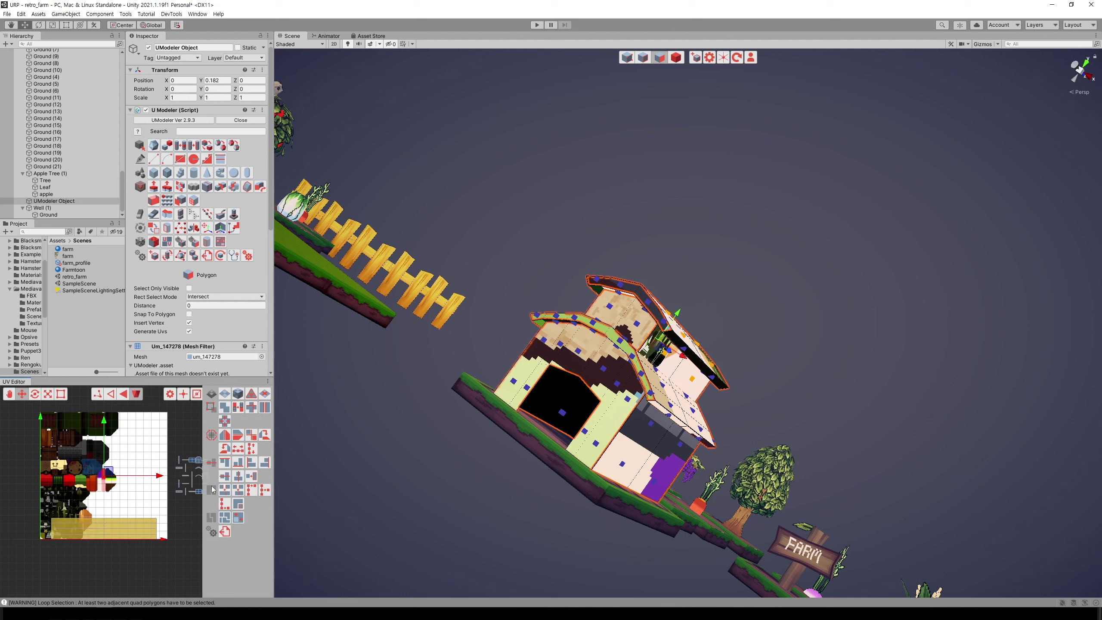
Shrink the bottom UV island horizontally and move it up the atlas
key(r)
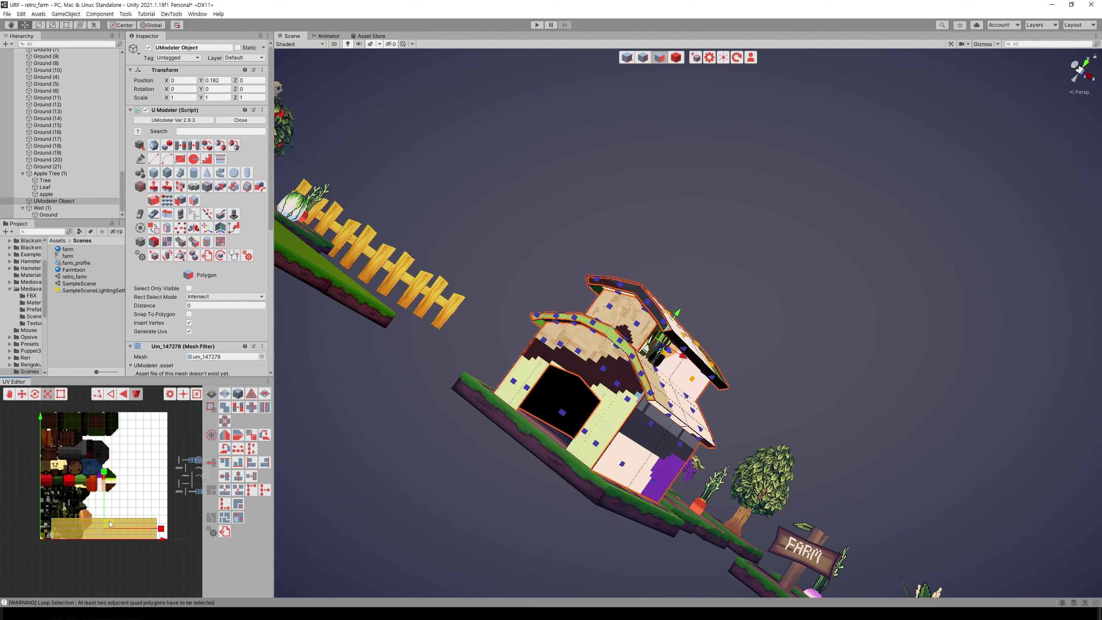
drag(164, 560, 58, 516)
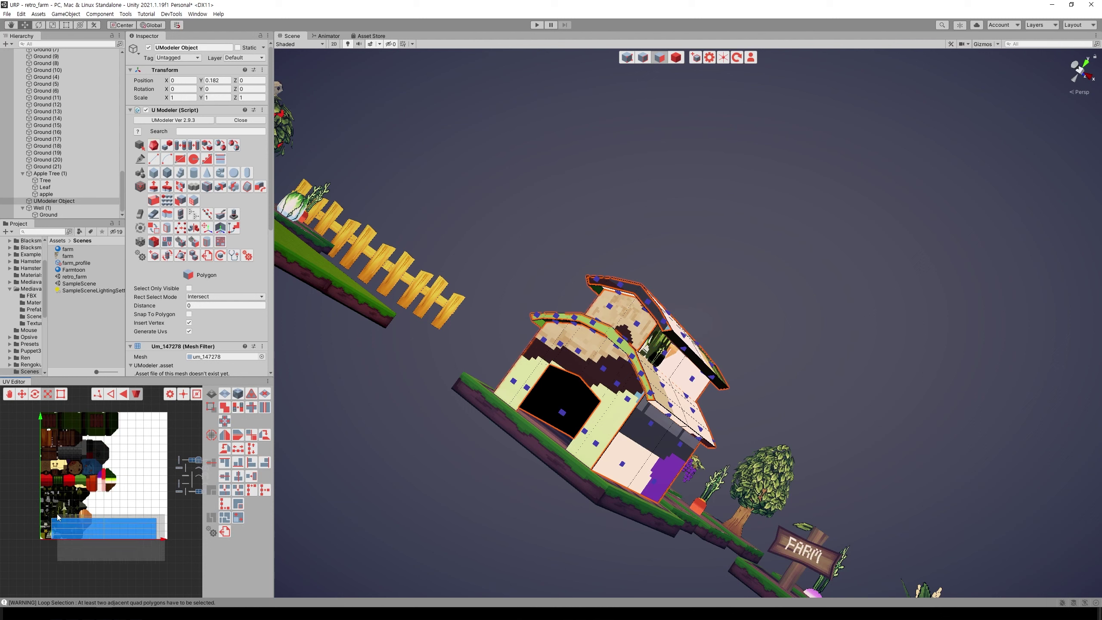
drag(152, 527, 119, 525)
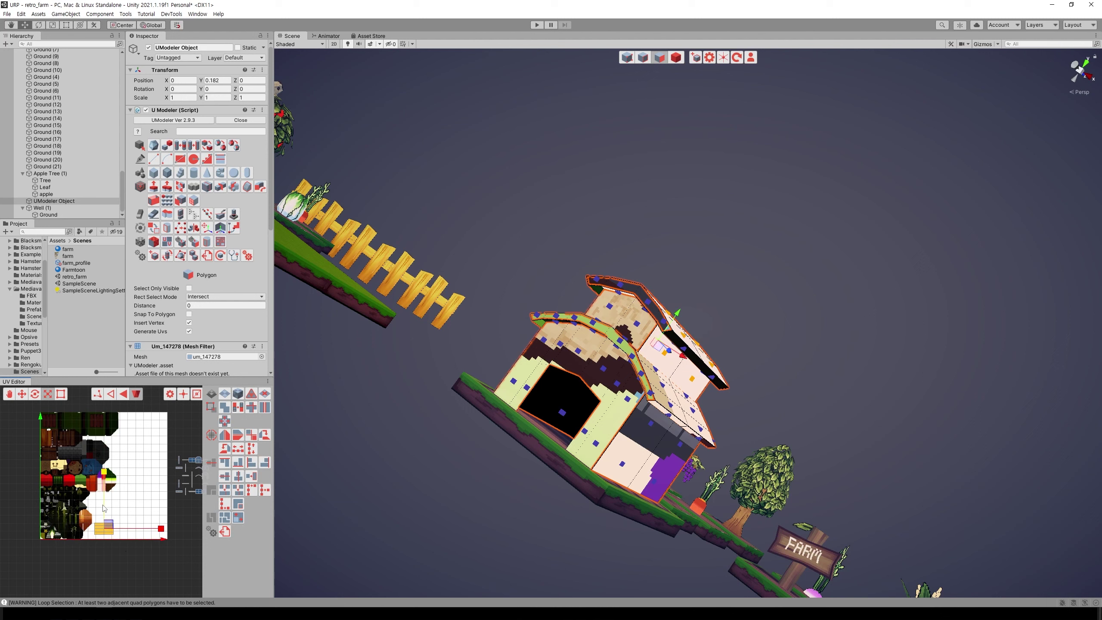
key(w)
drag(110, 529, 104, 457)
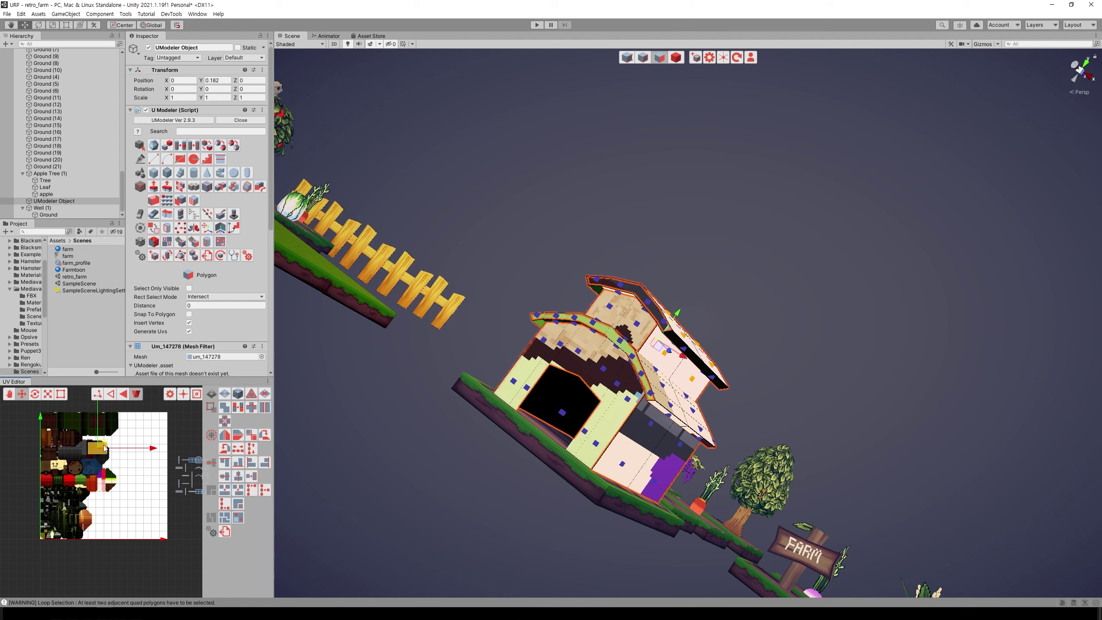
scroll(101, 481, up, 5)
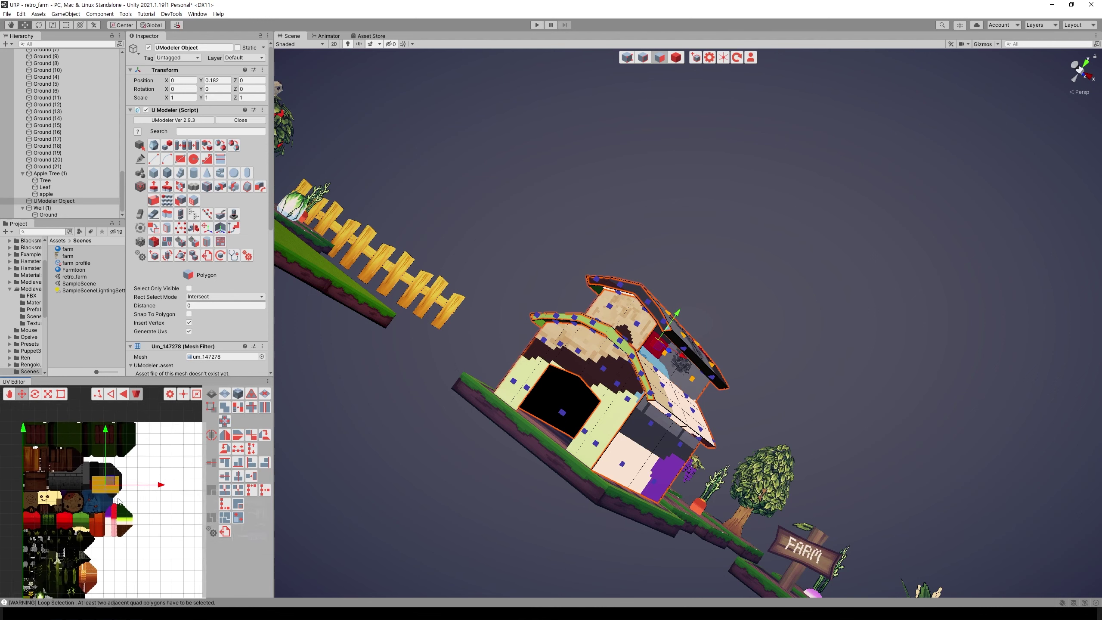
scroll(79, 505, up, 4)
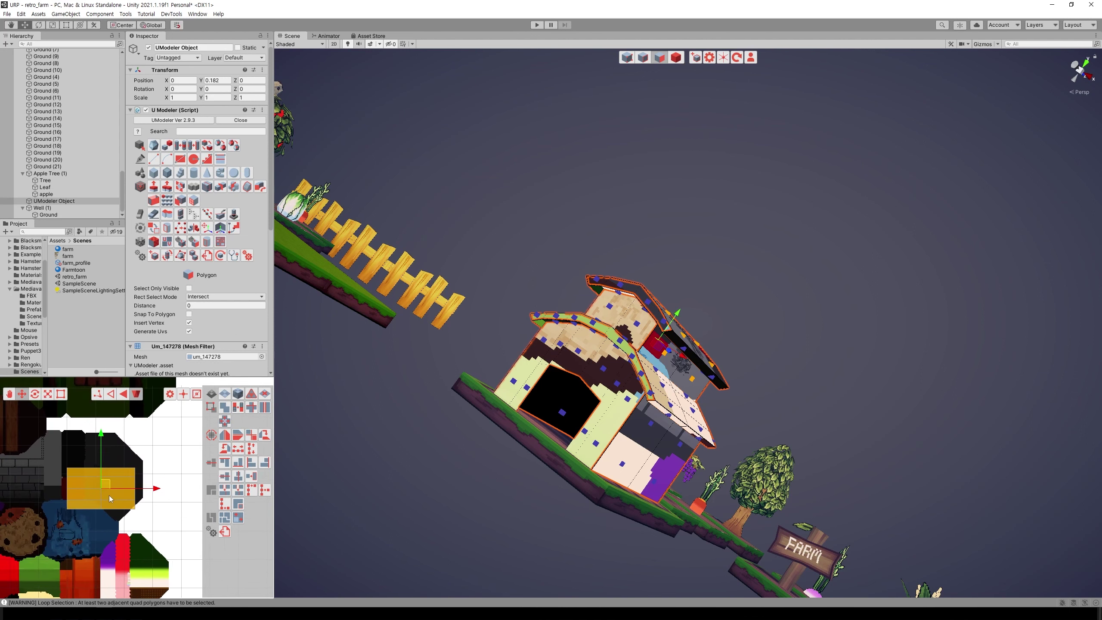
Shift the roof UVs left onto red atlas pixels, turning the roof red
key(r)
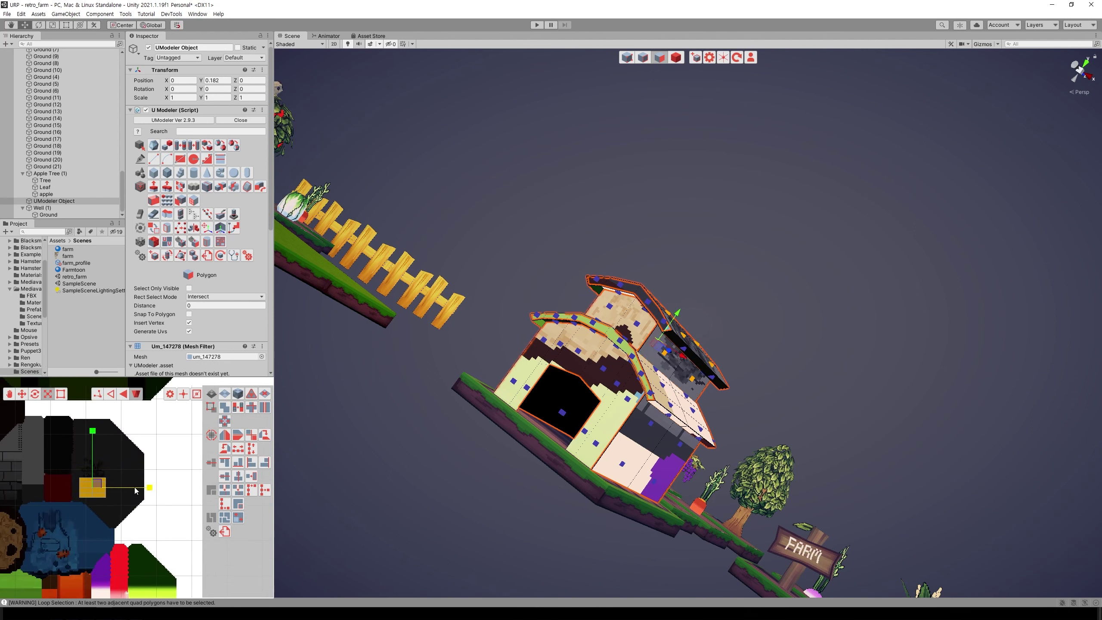
key(w)
drag(100, 487, 67, 486)
mouse_move(486, 521)
alt+mouse_down()
mouse_move(534, 546)
mouse_move(822, 466)
mouse_move(807, 438)
alt+mouse_up()
alt+drag(663, 450, 685, 452)
Select the barn's upper front wall elements and shift their UVs upward on the atlas
alt+drag(771, 452, 763, 485)
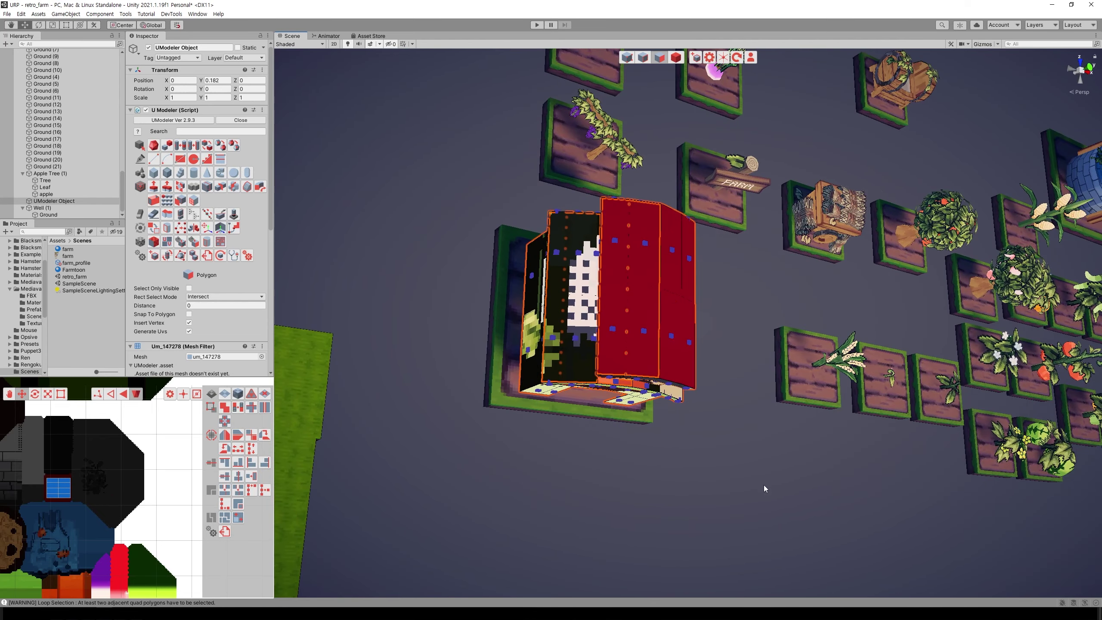
click(649, 339)
shift+click(613, 326)
shift+click(614, 240)
shift+click(672, 250)
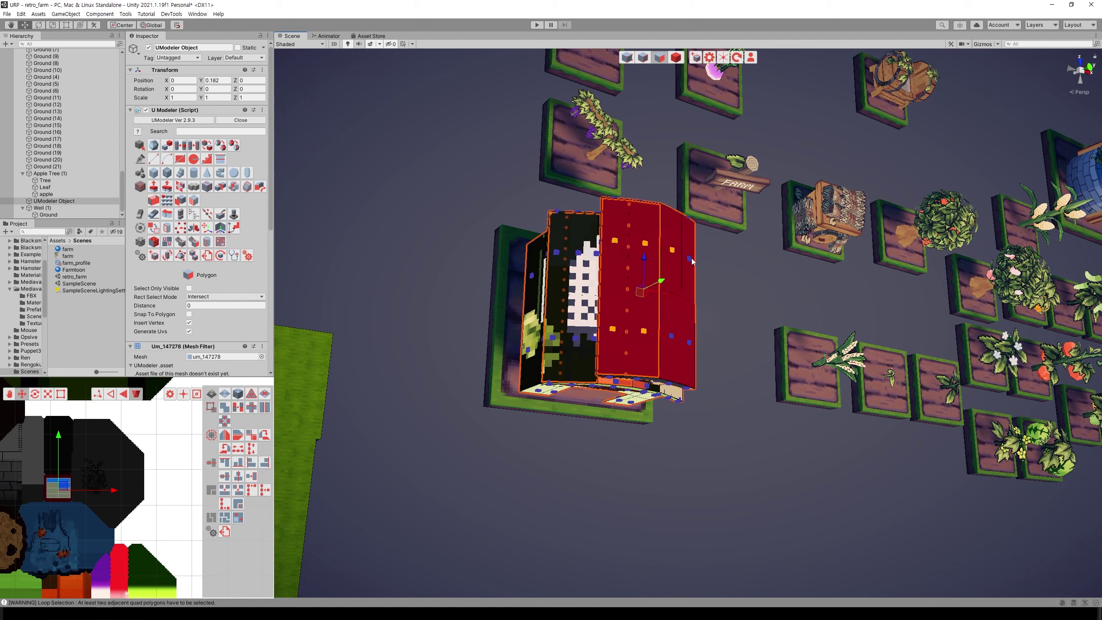
shift+click(691, 258)
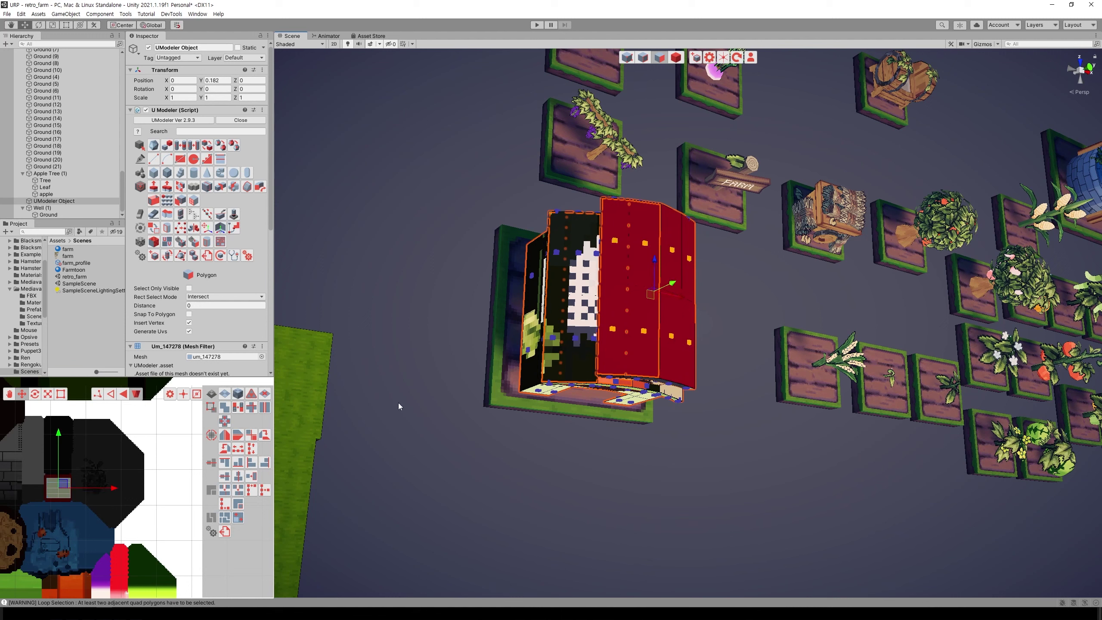
drag(61, 473, 57, 441)
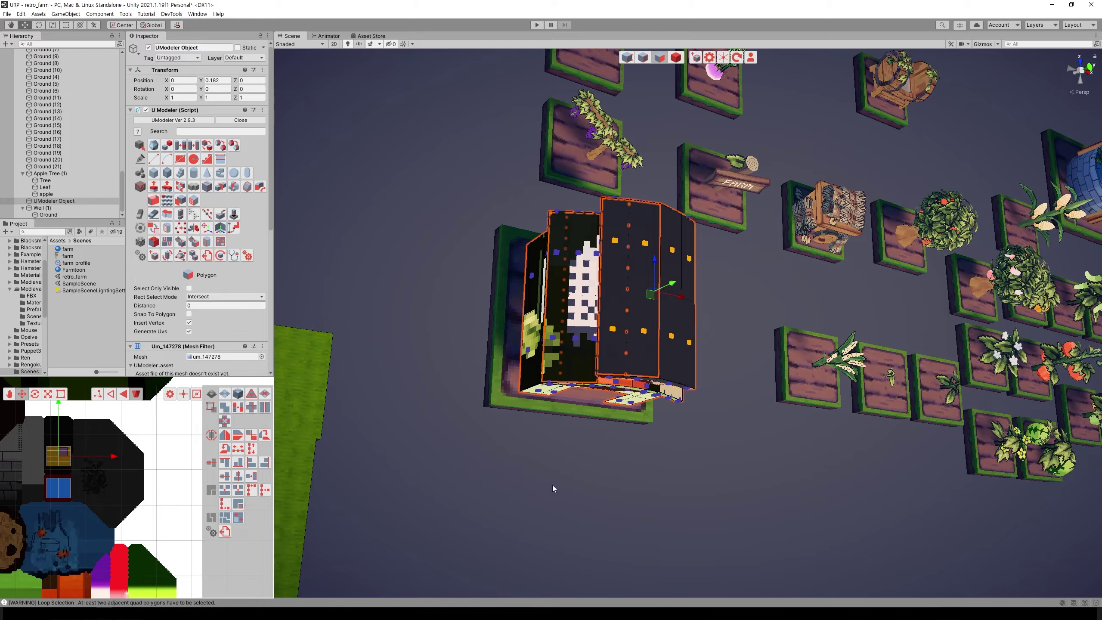
Plane-unwrap the selected faces and move the resulting UV islands right on the atlas
alt+drag(553, 485, 785, 364)
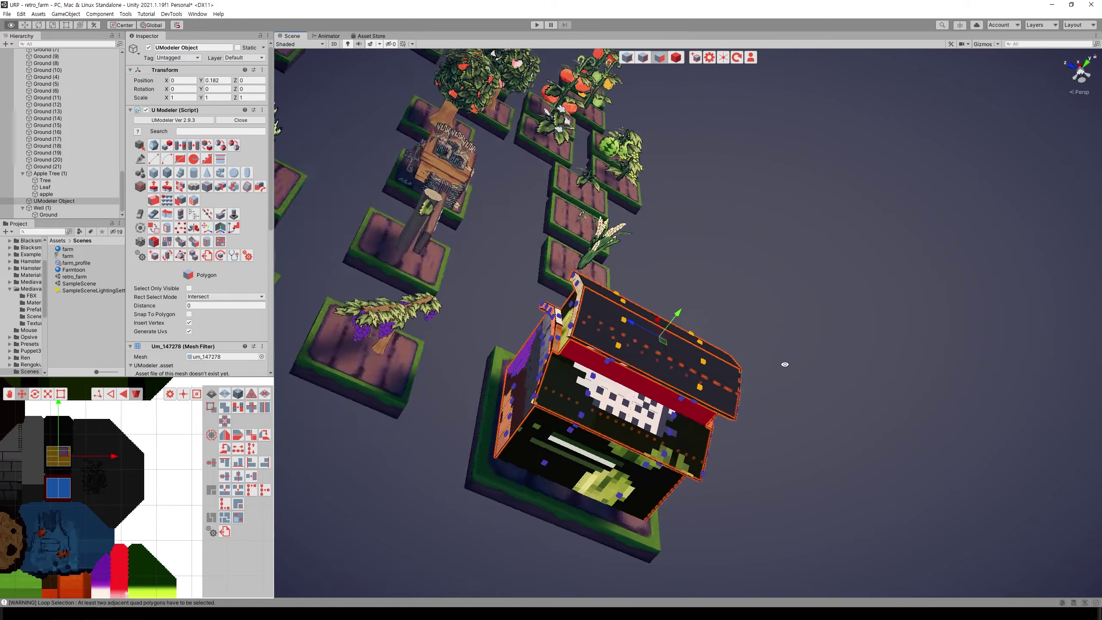
alt+drag(784, 364, 805, 243)
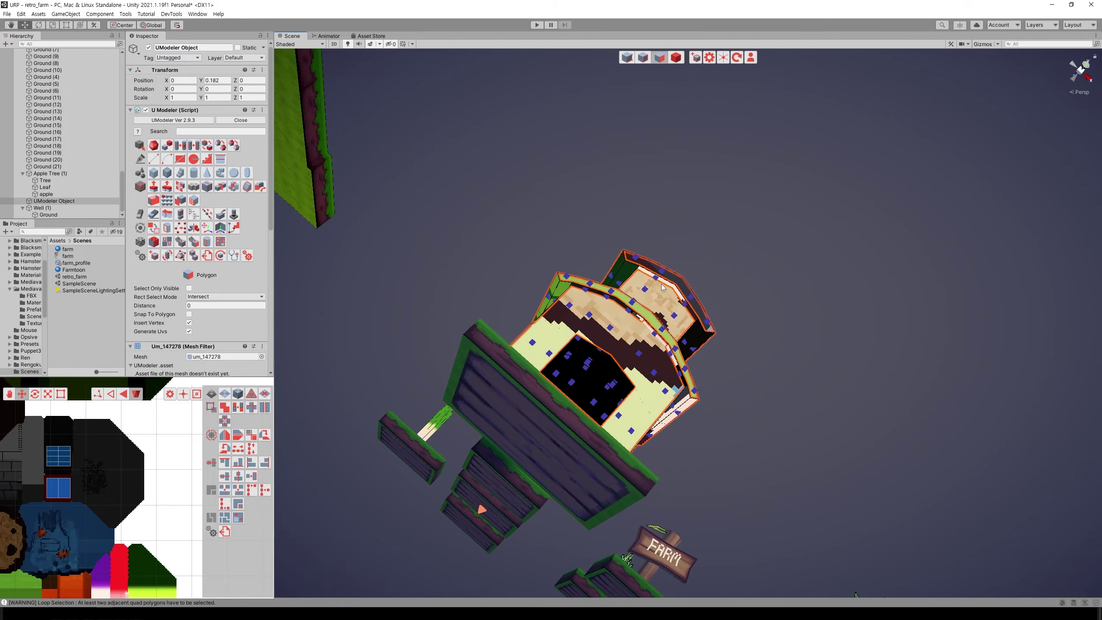
mouse_move(662, 288)
alt+mouse_down()
mouse_move(699, 463)
mouse_move(418, 411)
mouse_move(696, 401)
alt+mouse_up()
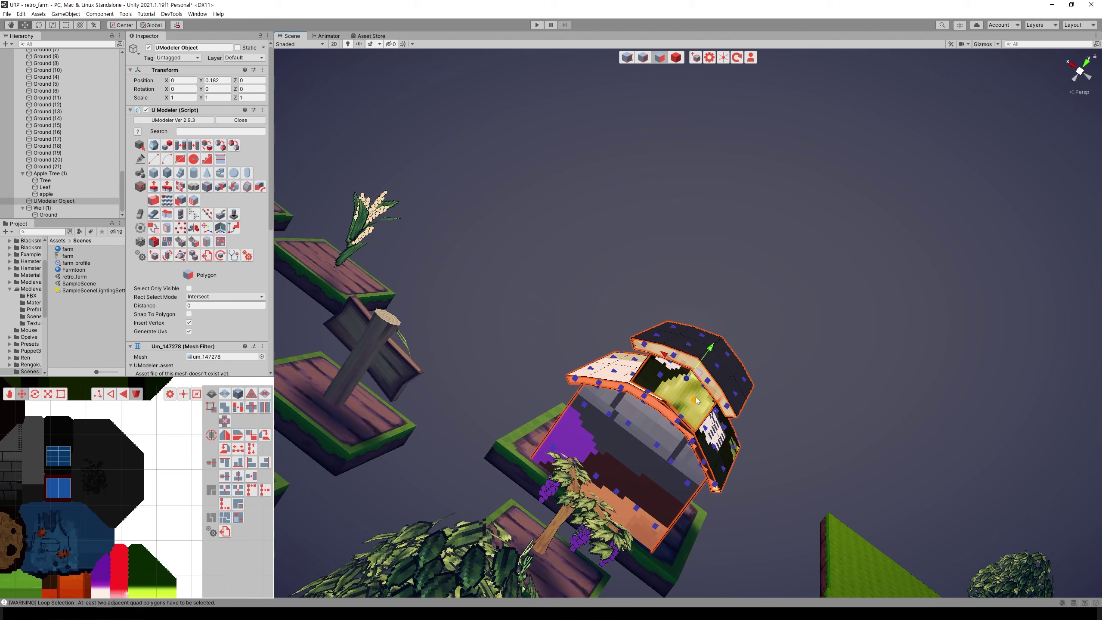
click(220, 394)
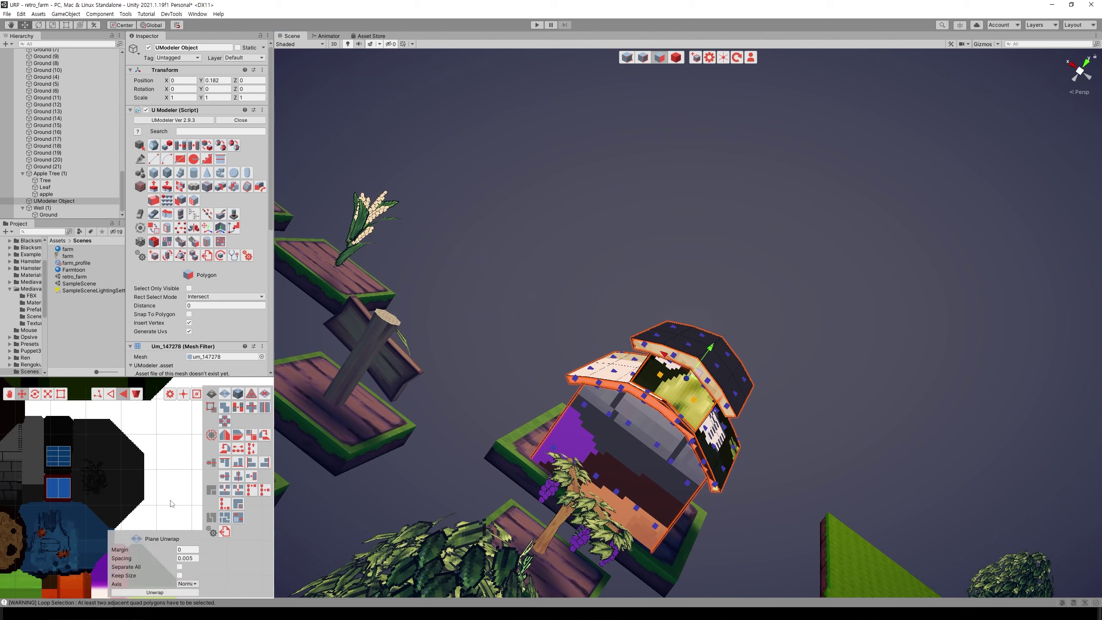
click(154, 592)
scroll(148, 470, down, 1)
scroll(158, 466, down, 2)
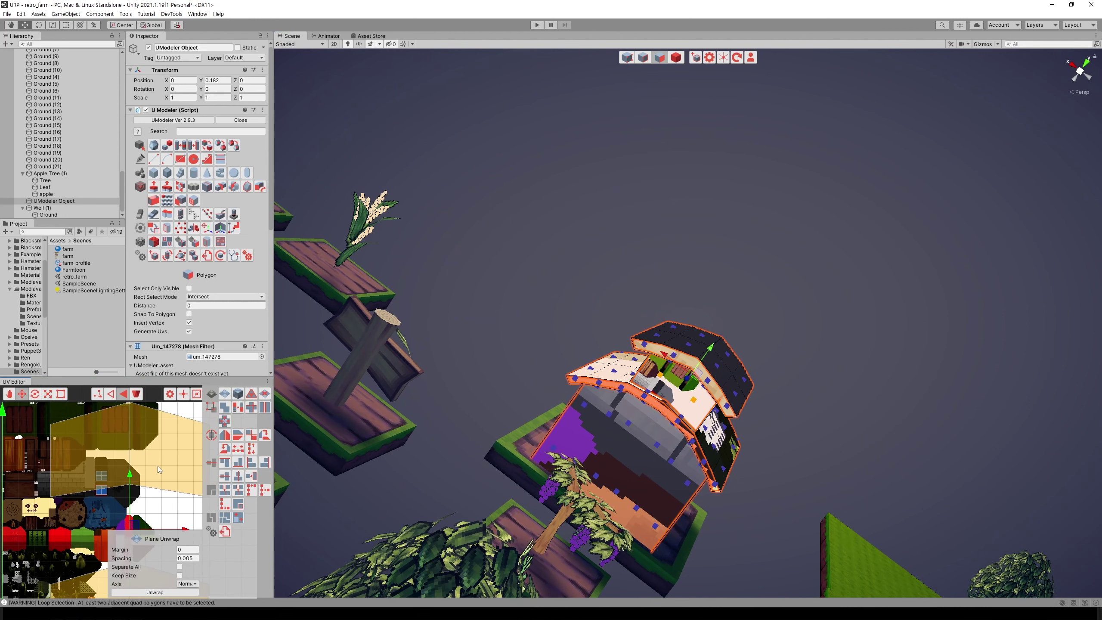
scroll(169, 479, down, 2)
middle_drag(169, 479, 123, 440)
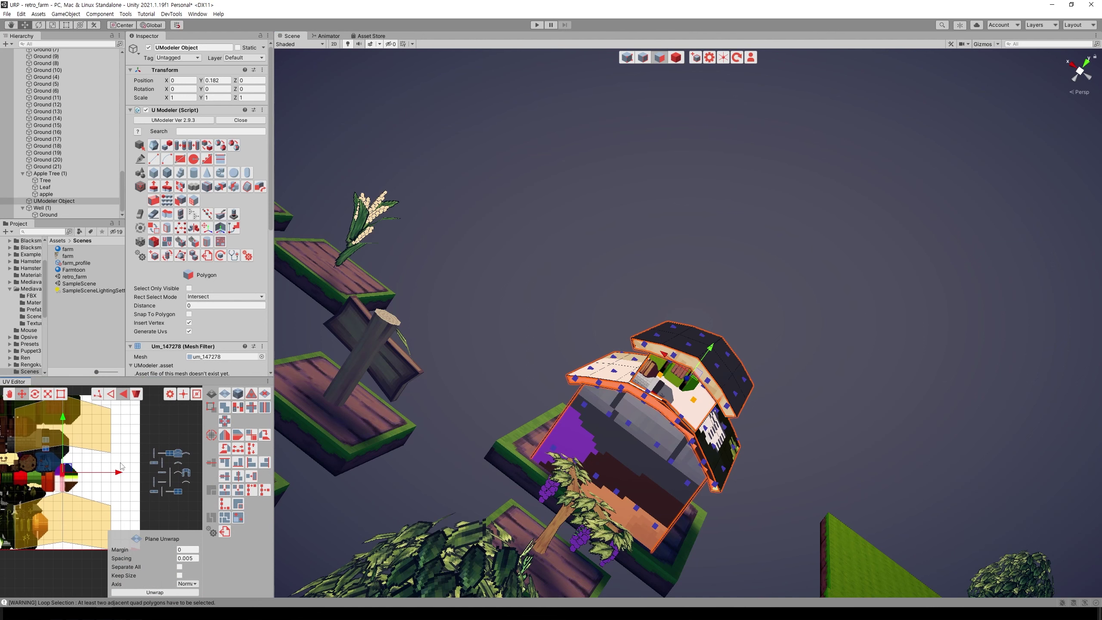
drag(126, 474, 178, 473)
Select the four UV islands and merge them into a single island
click(140, 433)
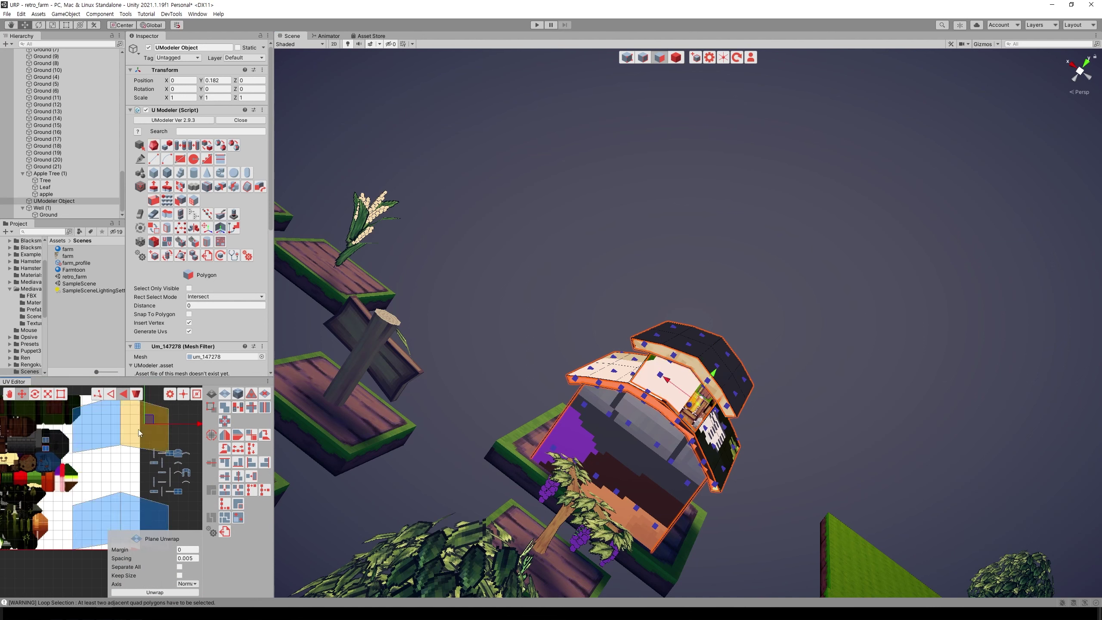
shift+click(106, 436)
shift+click(100, 514)
shift+click(134, 506)
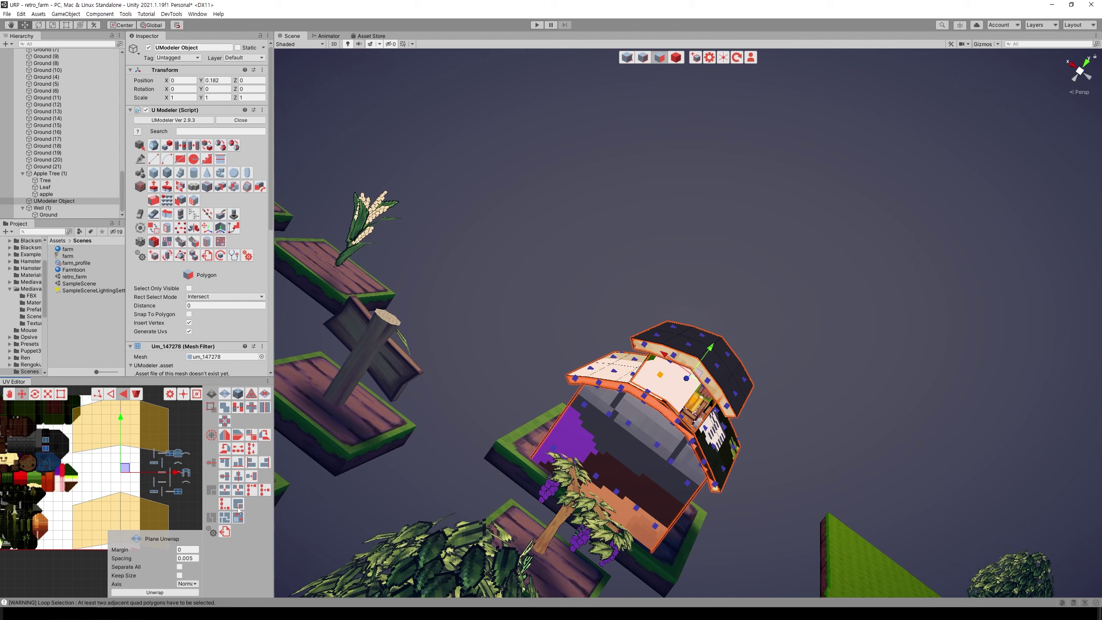
click(253, 476)
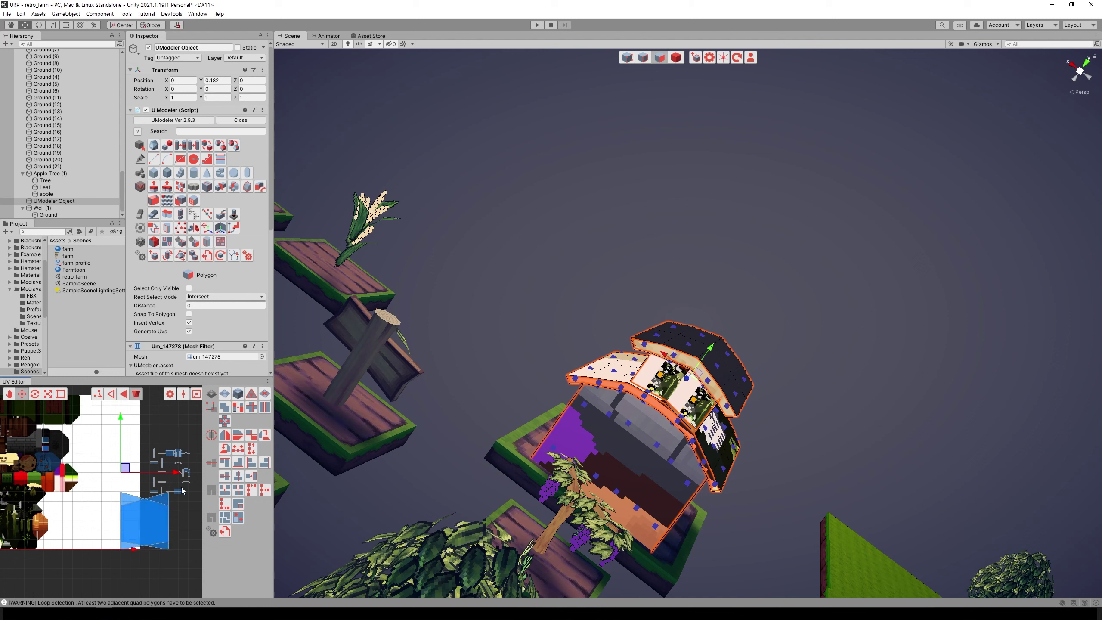
Shrink the merged island tiny and place it on the red atlas pixels
click(146, 522)
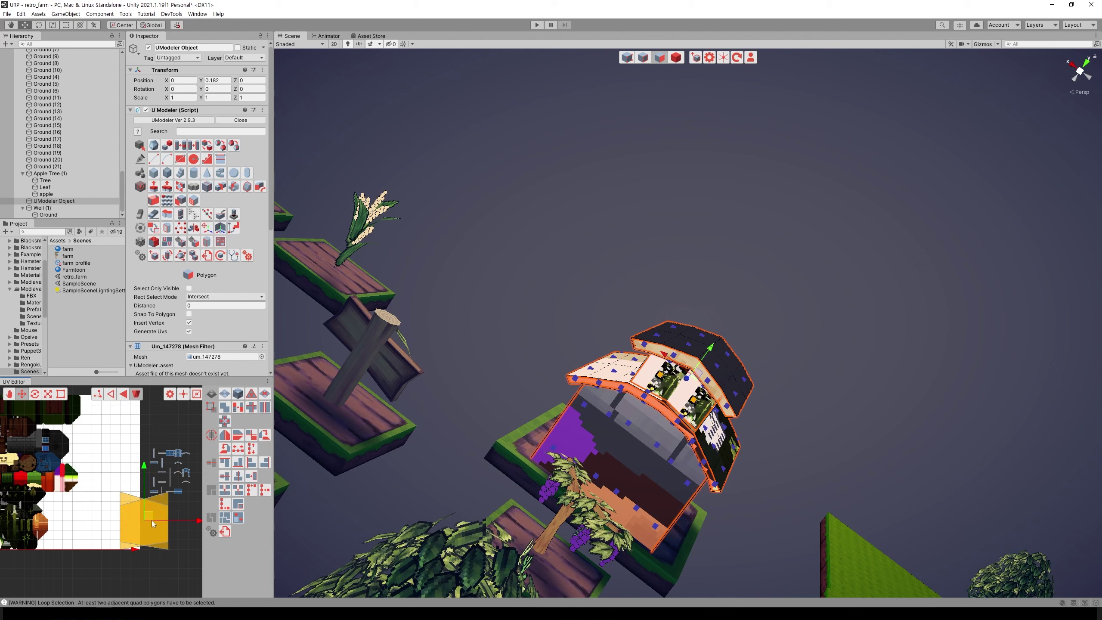
mouse_move(151, 520)
mouse_down()
mouse_move(99, 470)
mouse_move(56, 520)
mouse_up()
key(r)
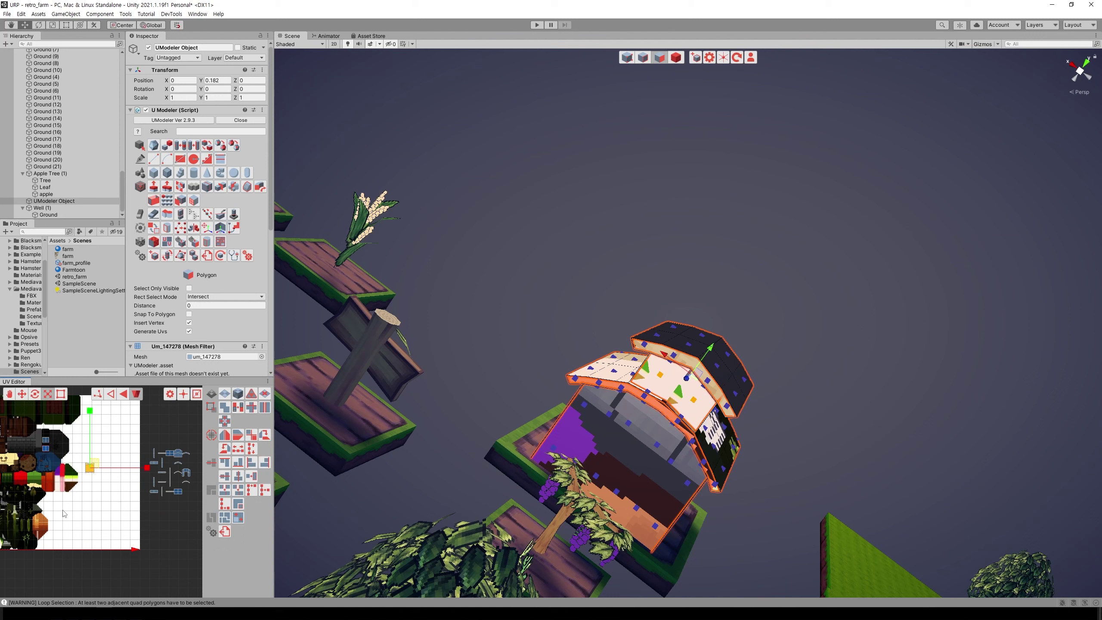
key(w)
drag(98, 469, 54, 449)
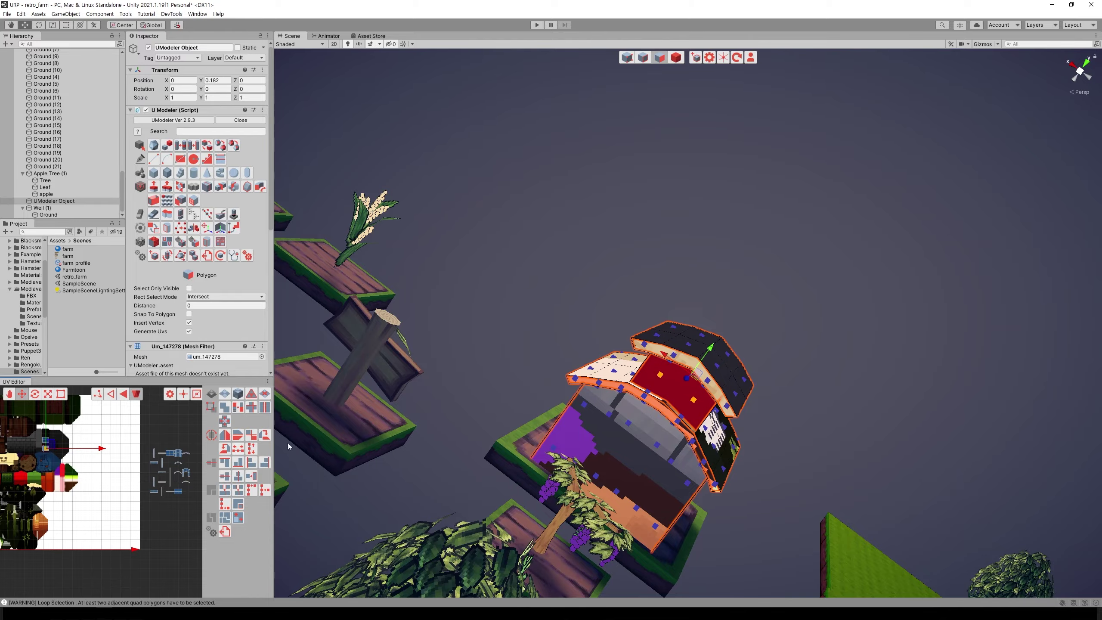
mouse_move(647, 412)
alt+mouse_down()
mouse_move(663, 410)
mouse_move(563, 448)
mouse_move(619, 475)
alt+mouse_up()
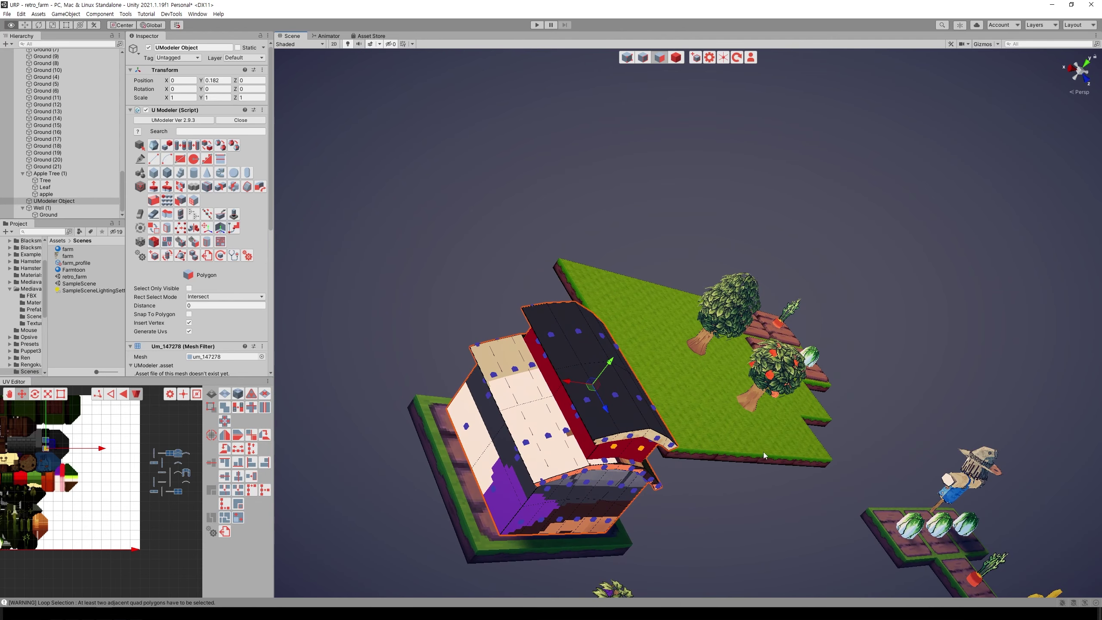
Select the house's wall face and the thin trim strip polygons around it
click(566, 439)
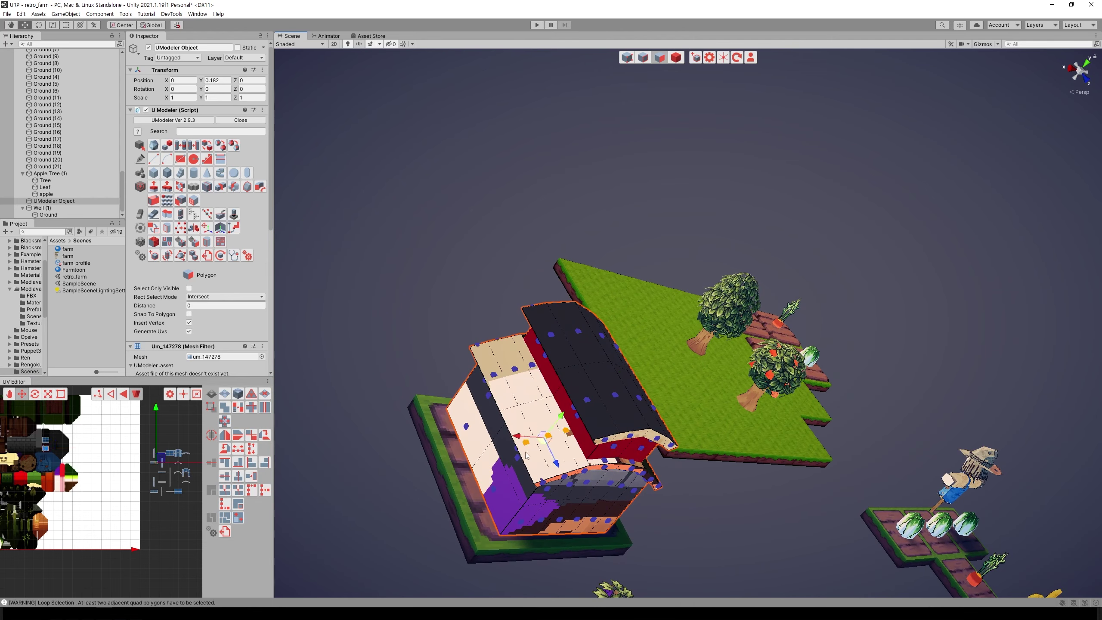
shift+click(496, 387)
alt+drag(532, 366, 577, 421)
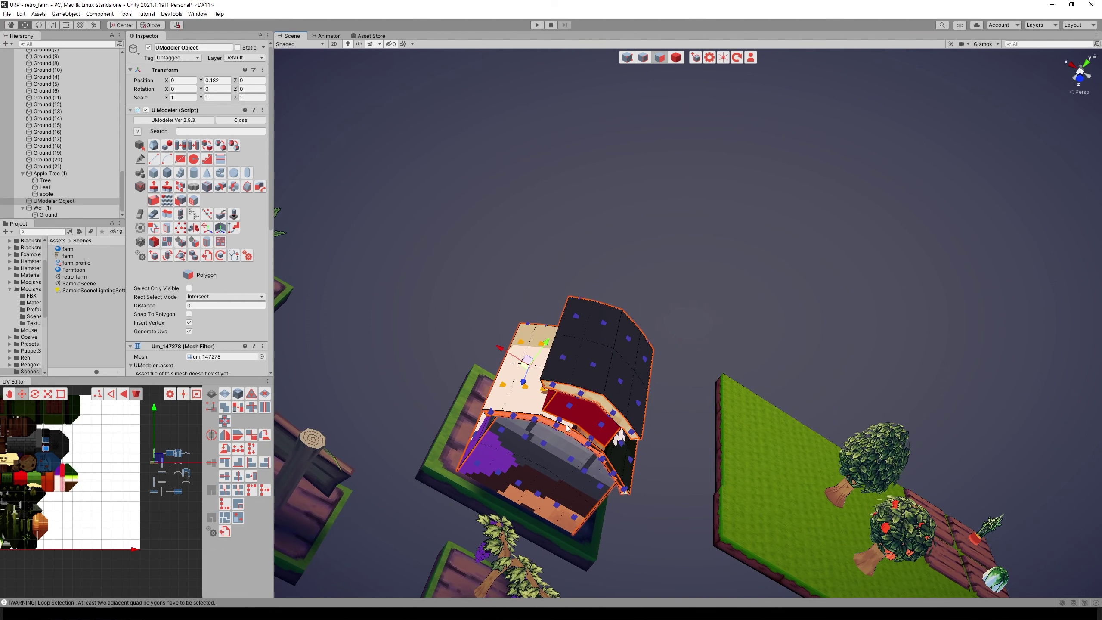
shift+click(560, 424)
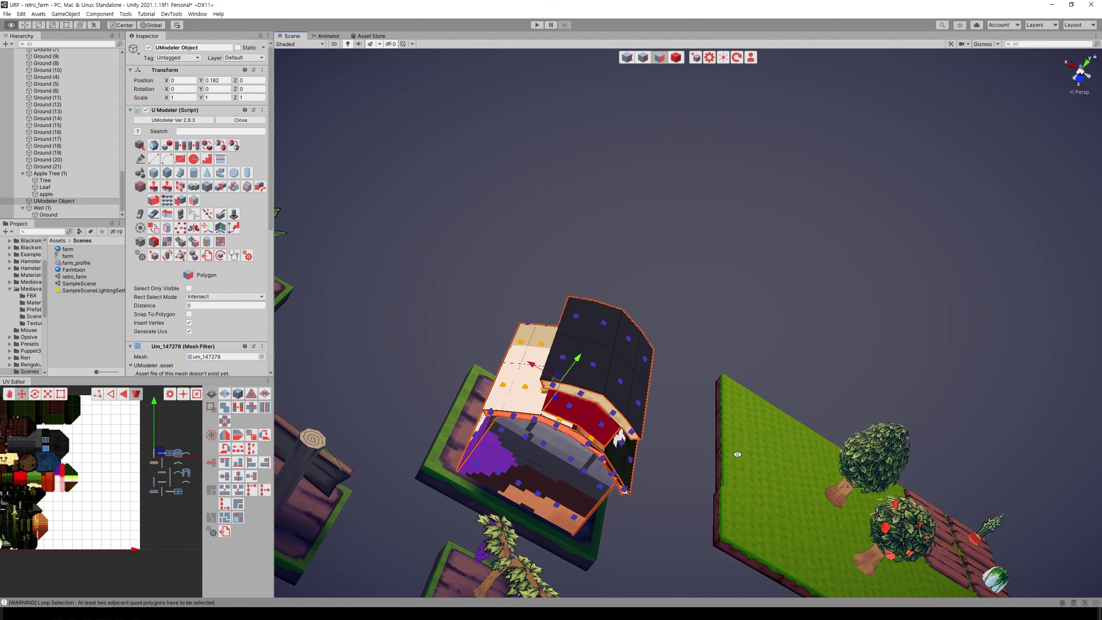
alt+drag(593, 442, 578, 439)
shift+click(596, 416)
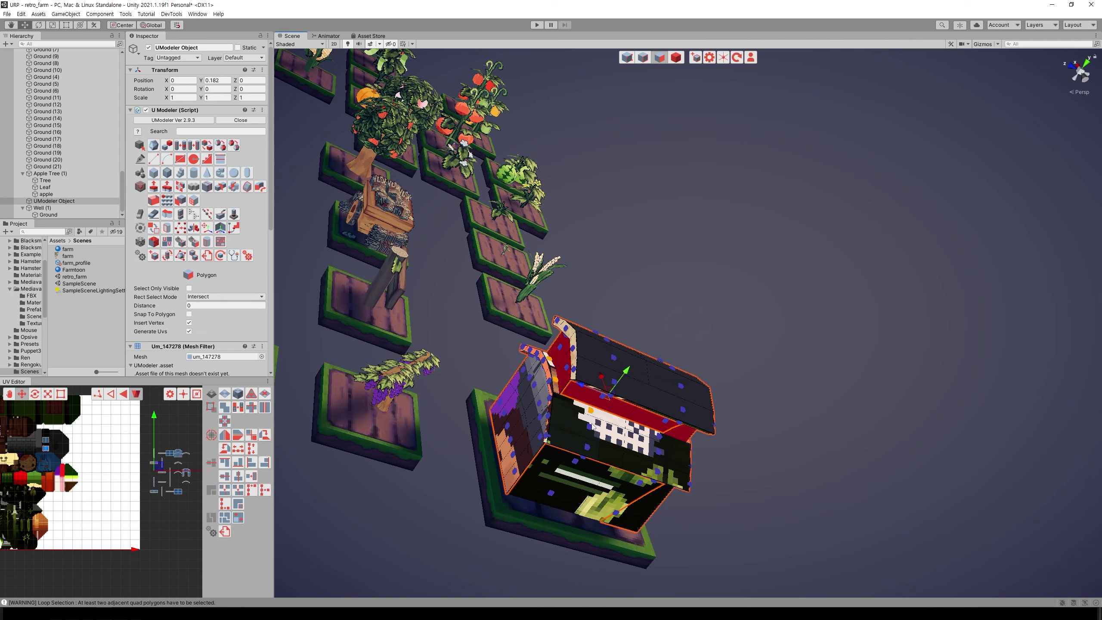
shift+click(592, 427)
shift+click(587, 447)
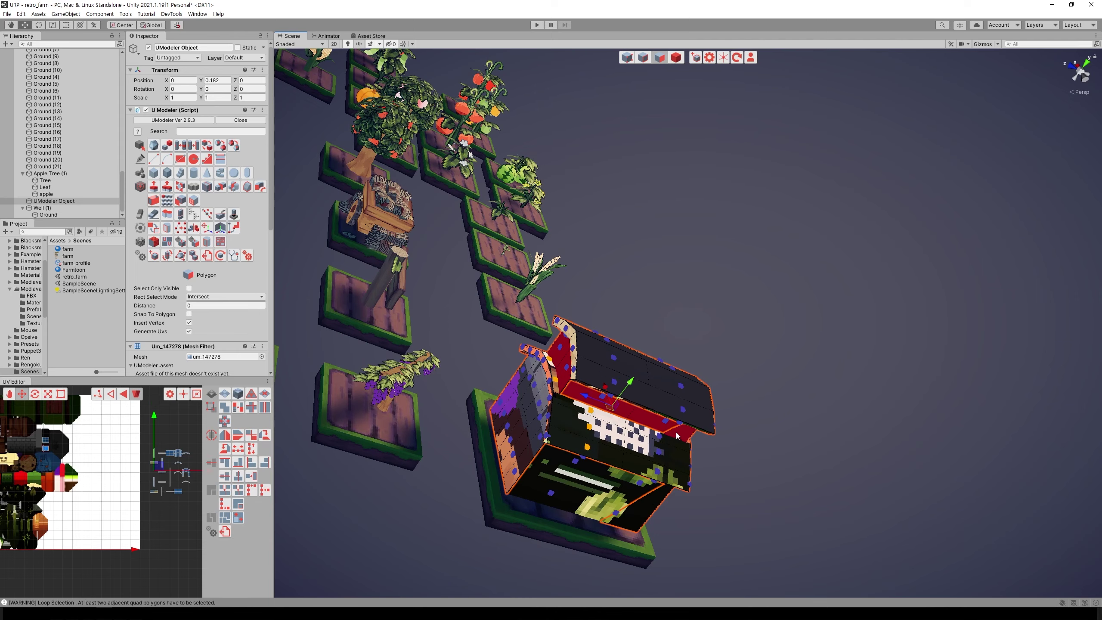
shift+click(664, 455)
alt+drag(710, 464, 608, 479)
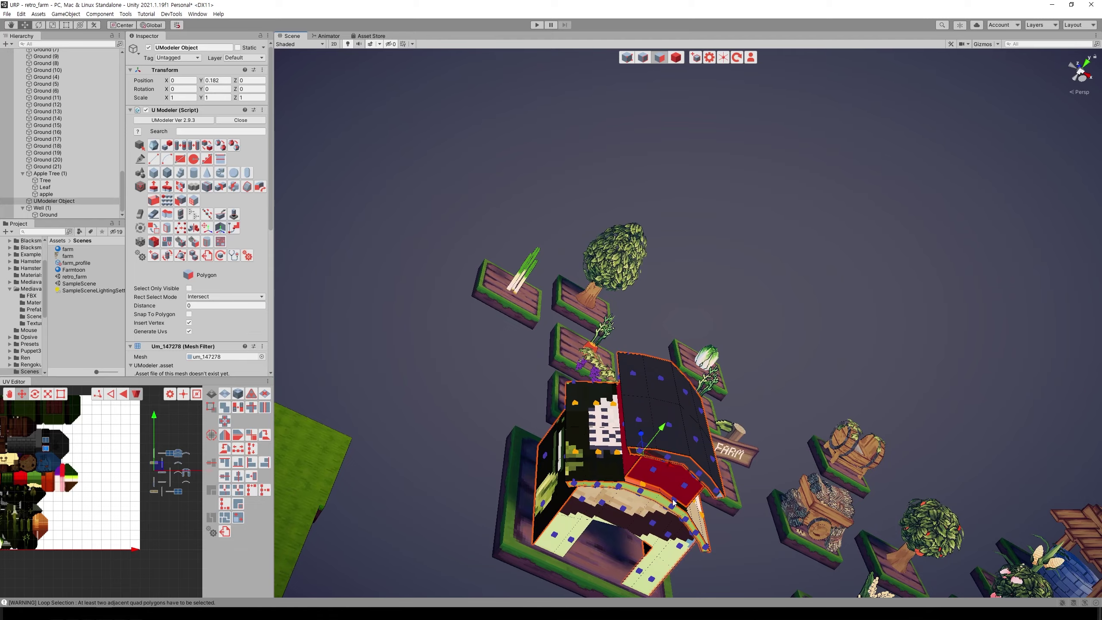
alt+drag(792, 449, 791, 440)
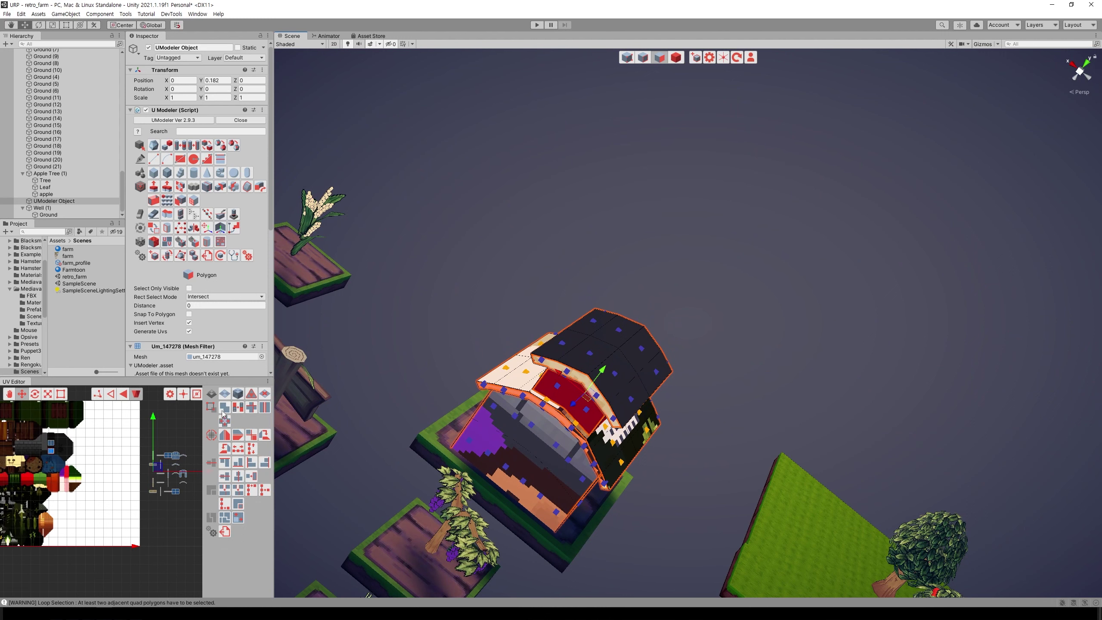
Plane-unwrap the strip faces and move the UV island over the atlas
click(225, 395)
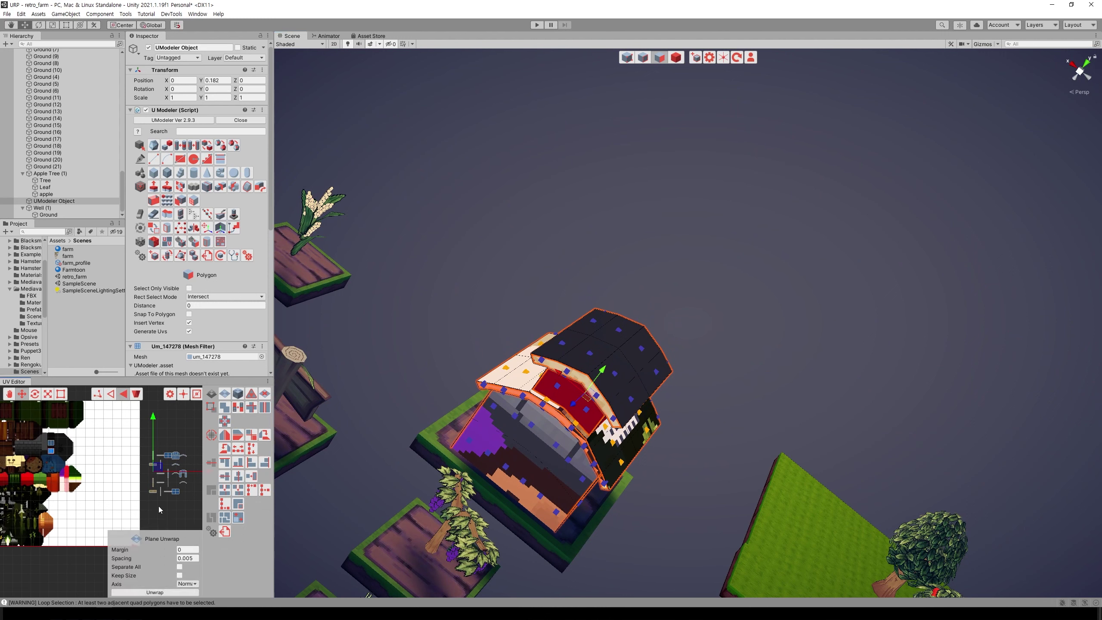
click(156, 592)
scroll(104, 478, down, 3)
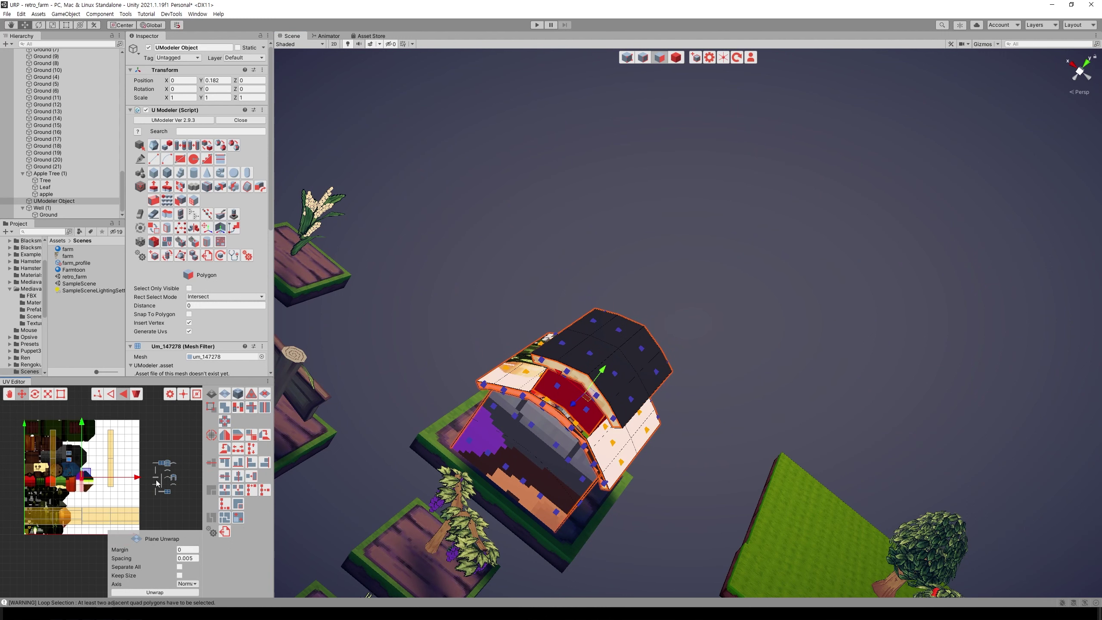
drag(100, 478, 168, 479)
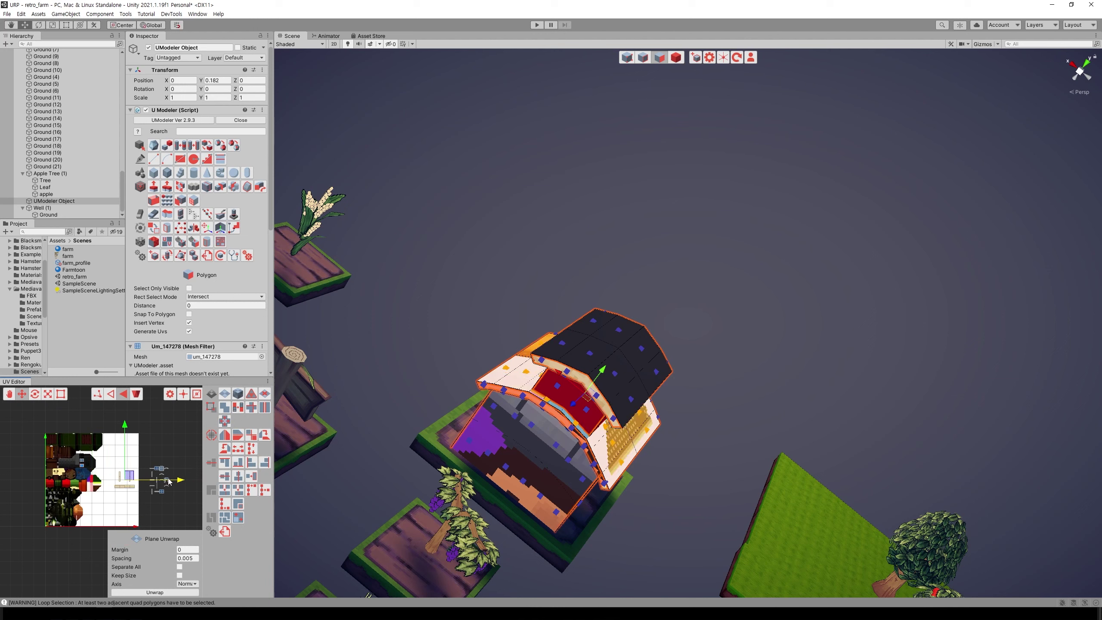
scroll(135, 496, up, 1)
scroll(139, 493, up, 2)
scroll(147, 484, up, 2)
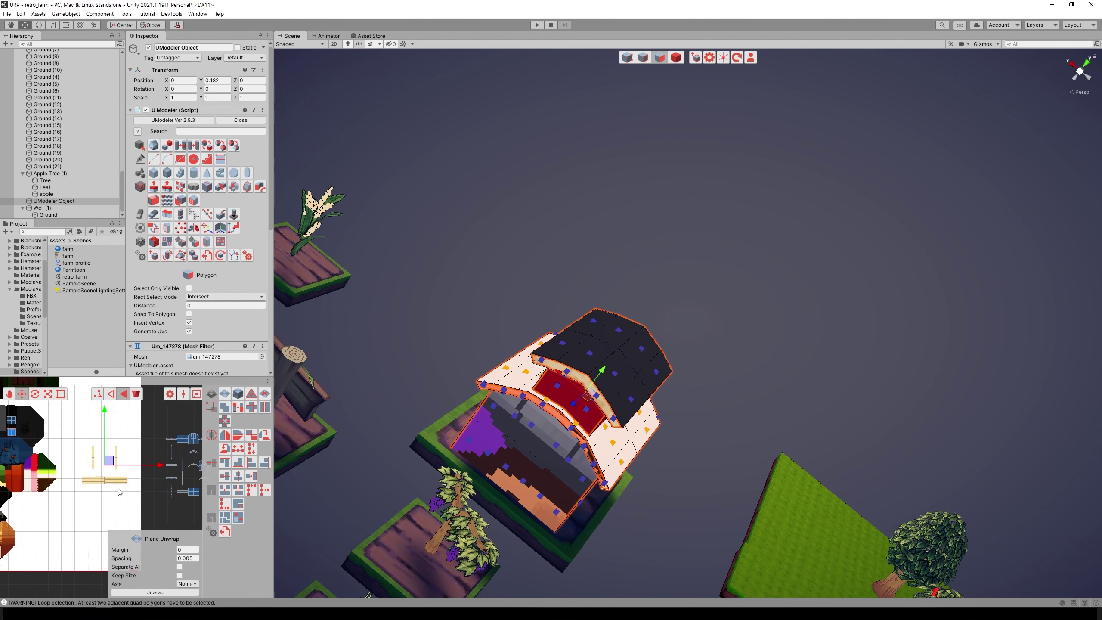
scroll(156, 477, up, 1)
Rotate the two vertical UV strips horizontal and gather the strips together
mouse_move(157, 478)
mouse_down()
mouse_move(104, 454)
mouse_move(151, 471)
mouse_move(131, 465)
mouse_move(158, 500)
mouse_move(156, 474)
mouse_move(147, 484)
mouse_move(159, 498)
mouse_up()
click(229, 452)
key(r)
key(ctrl+z)
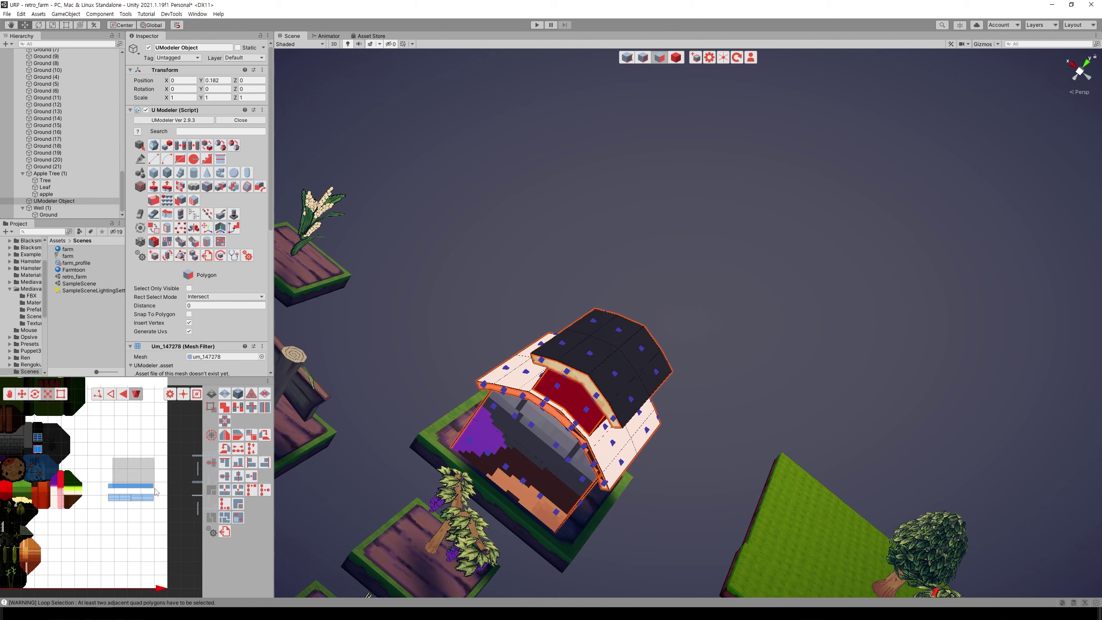
key(w)
drag(133, 458, 132, 473)
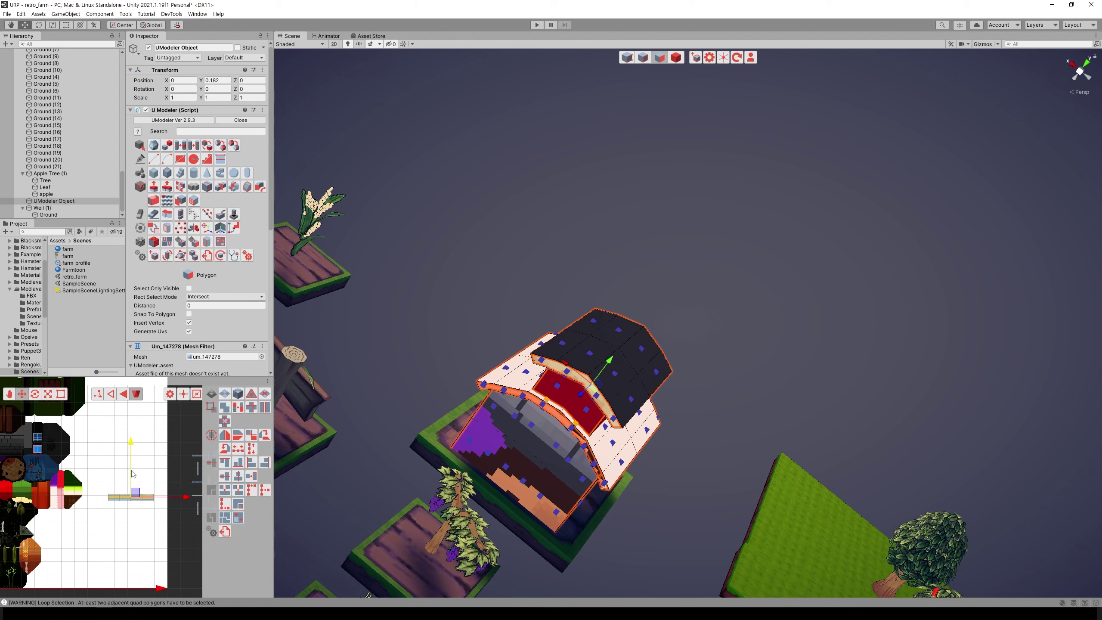
drag(87, 481, 168, 519)
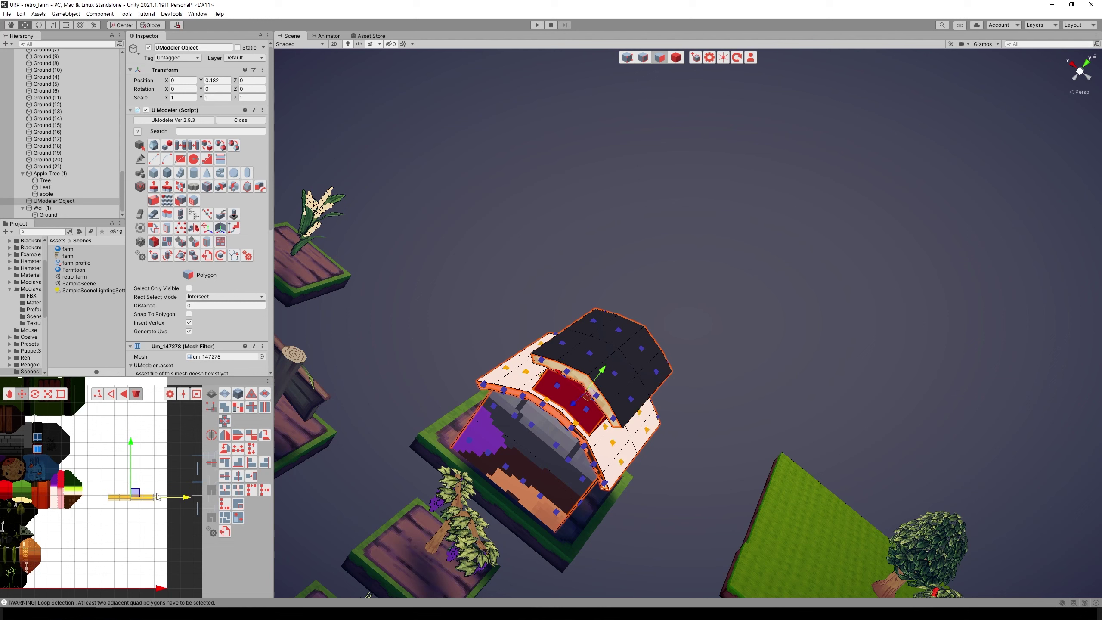
key(r)
key(w)
Move the strip UVs onto the atlas's dark area and shrink them narrower and shorter
drag(142, 493, 51, 437)
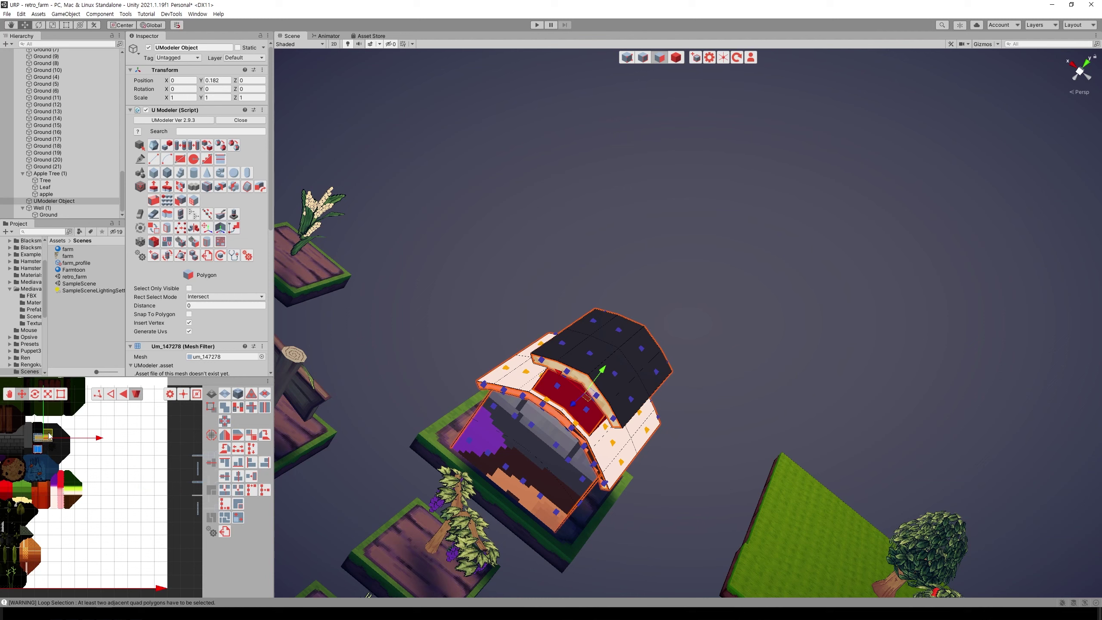
scroll(145, 474, up, 3)
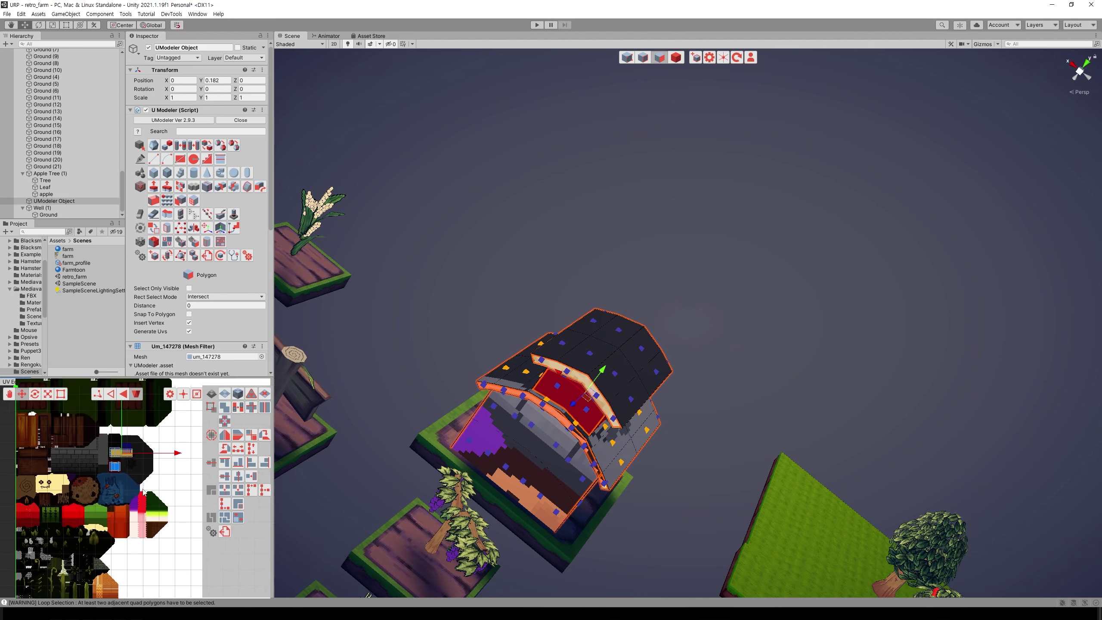
scroll(145, 474, up, 4)
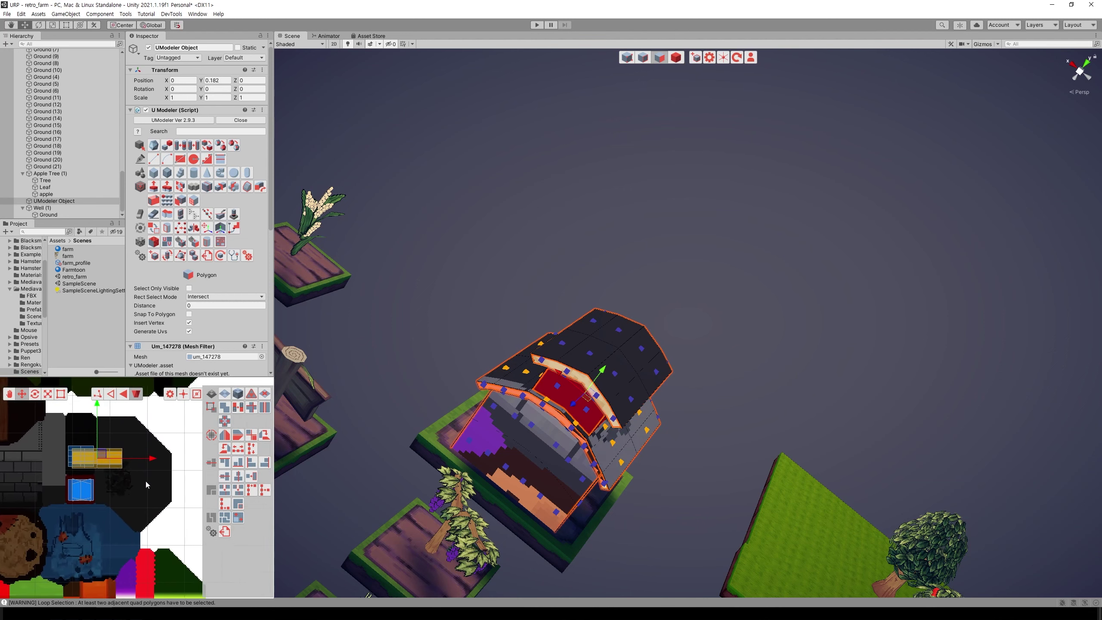
key(r)
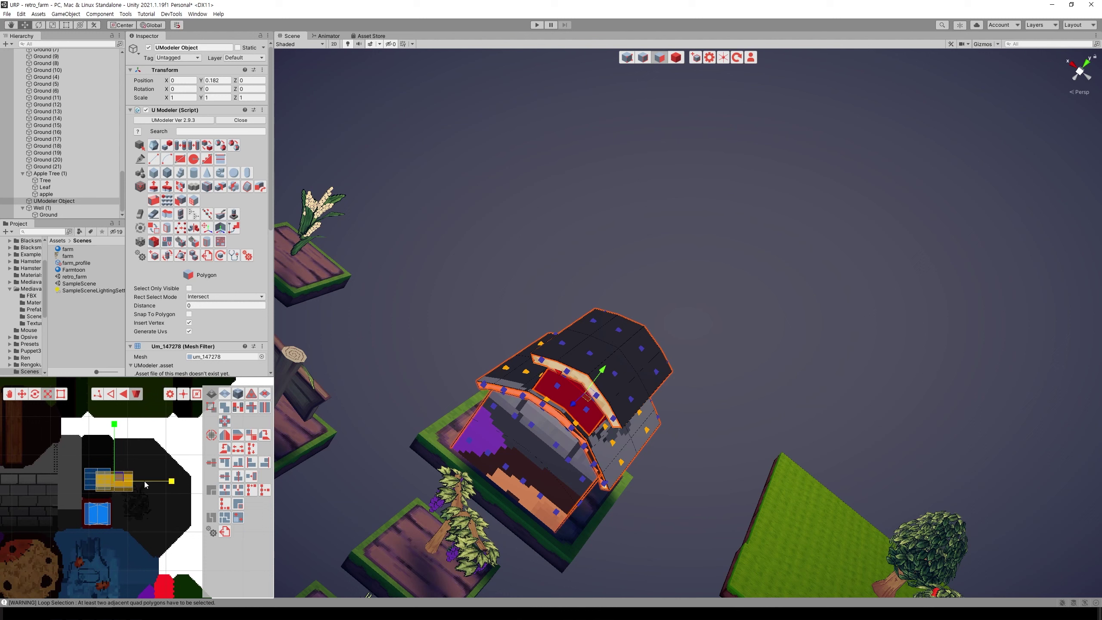
mouse_move(145, 480)
mouse_down()
mouse_move(112, 458)
mouse_move(120, 479)
mouse_up()
key(w)
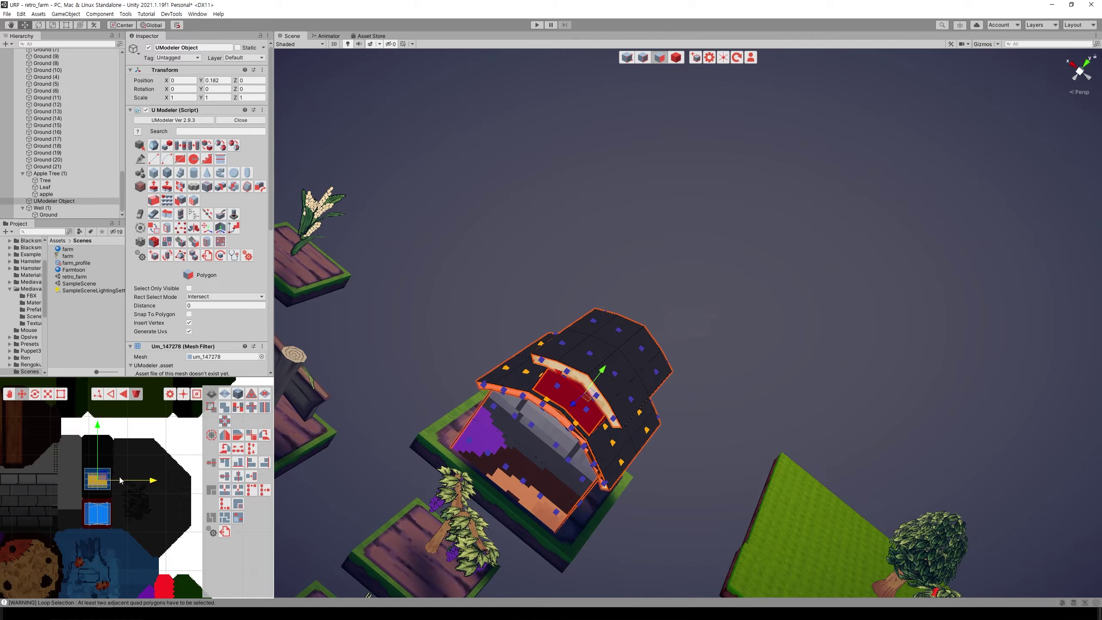
mouse_move(746, 511)
alt+mouse_down()
mouse_move(849, 483)
mouse_move(577, 410)
alt+mouse_up()
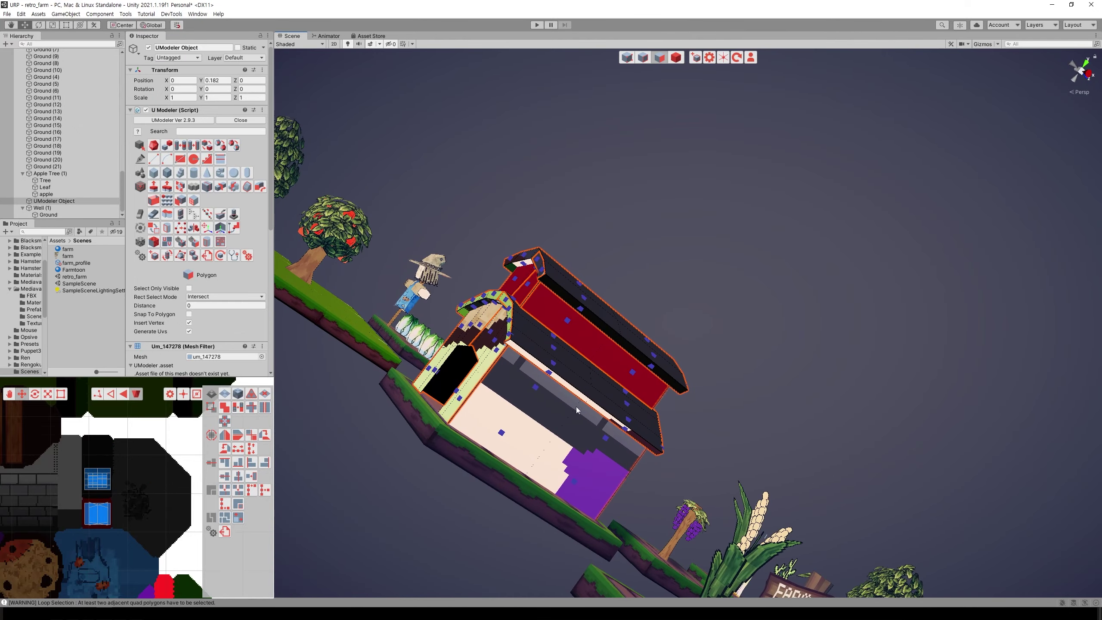
Select the house floor face, plane-unwrap it and move its UV island up
shift+click(604, 460)
mouse_move(581, 487)
alt+mouse_down()
mouse_move(787, 493)
mouse_move(747, 440)
alt+mouse_up()
alt+drag(656, 461, 681, 525)
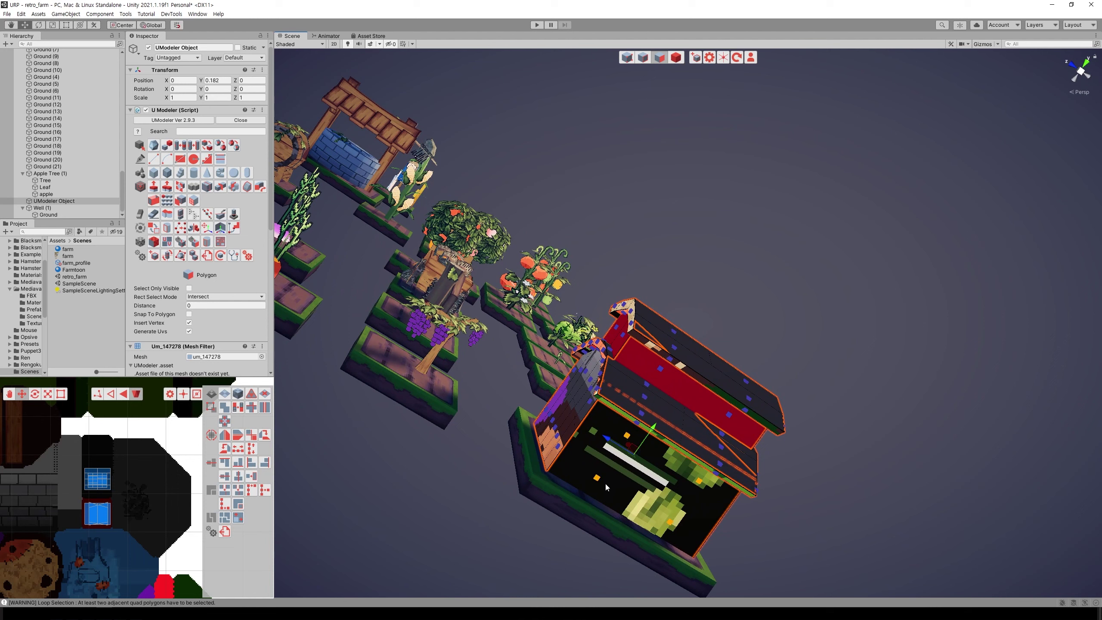
scroll(155, 503, down, 3)
click(224, 393)
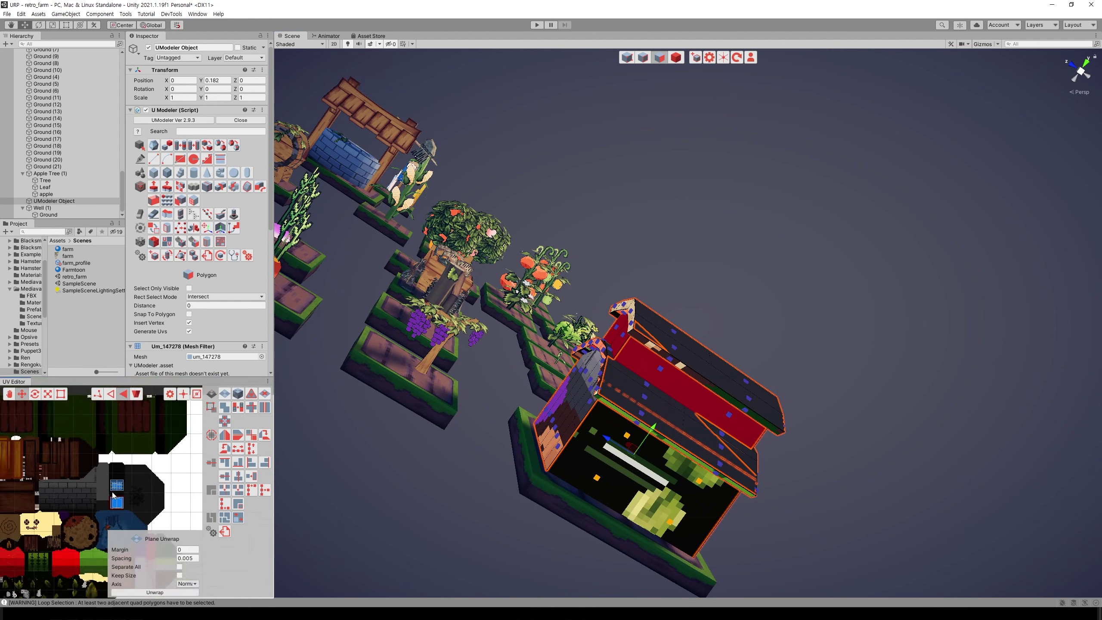
click(155, 592)
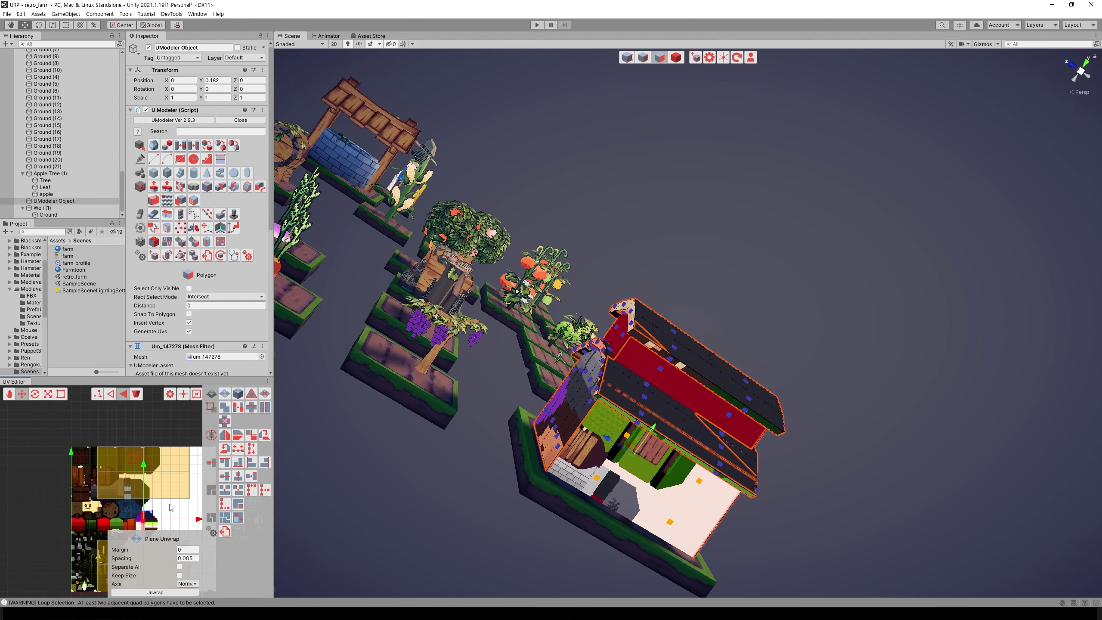
scroll(165, 499, up, 3)
drag(166, 473, 181, 437)
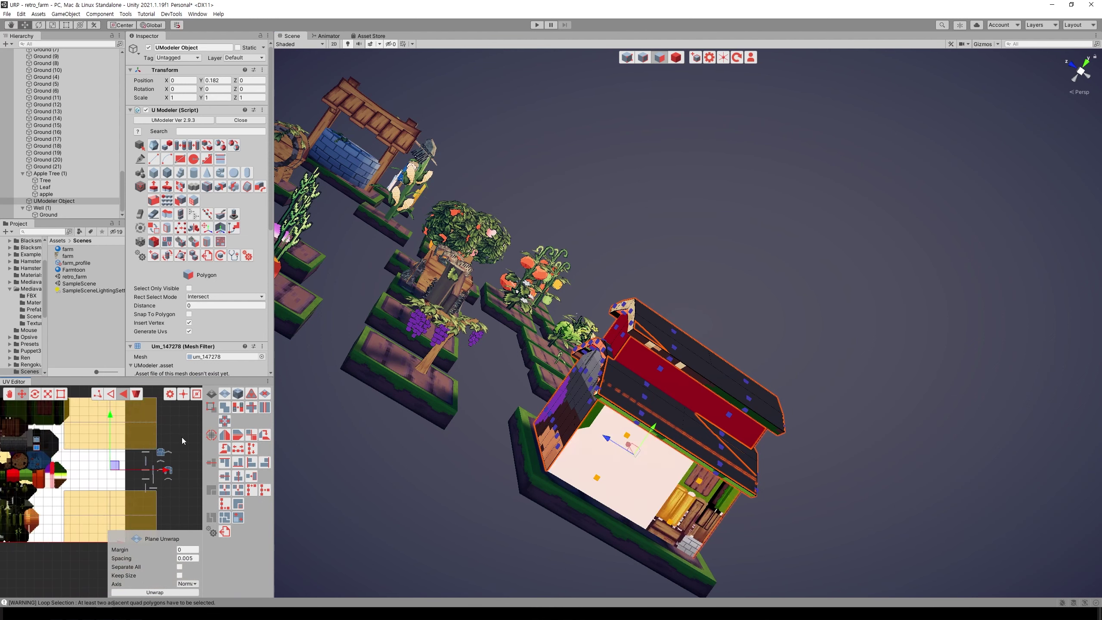
click(131, 426)
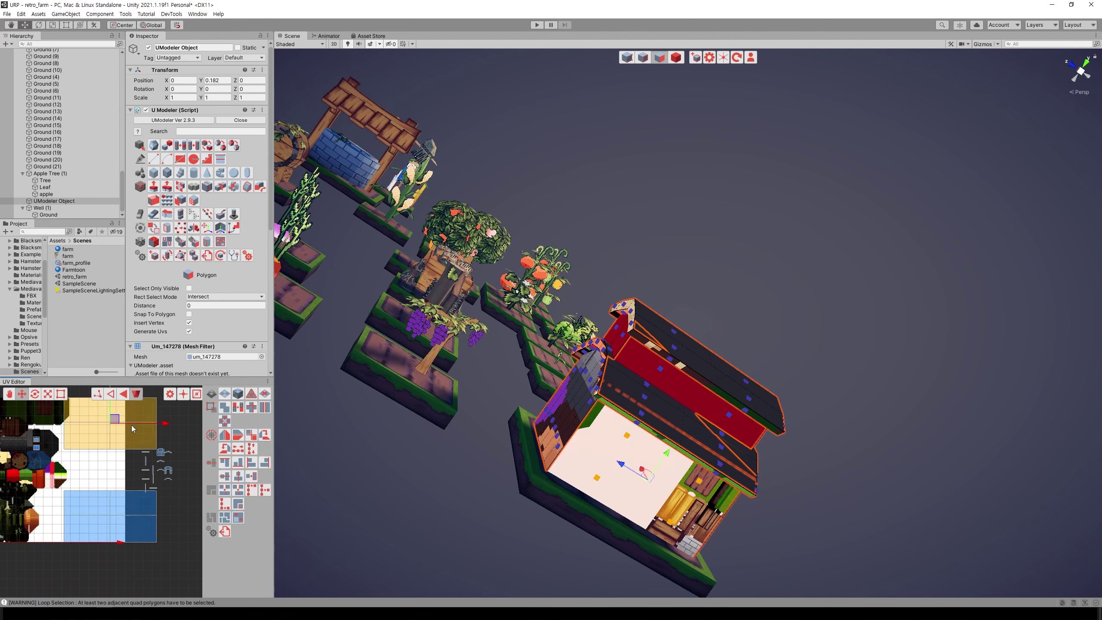
Shrink the floor UV island to a small square and move it onto the small red patch
click(126, 522)
click(252, 479)
key(r)
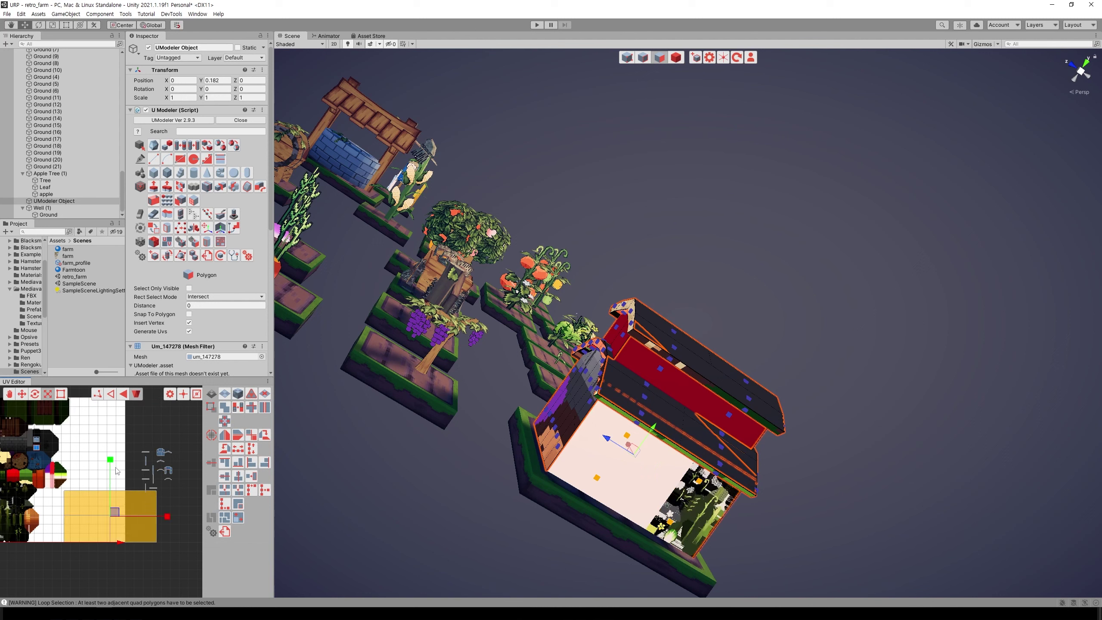
drag(114, 511, 71, 550)
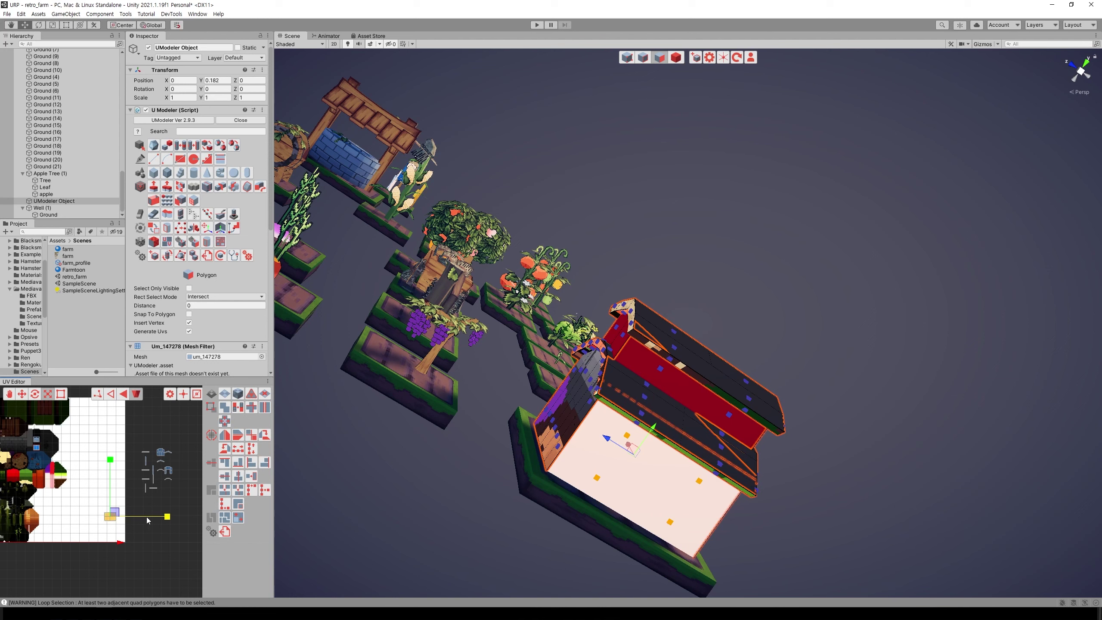
alt+drag(159, 464, 205, 484)
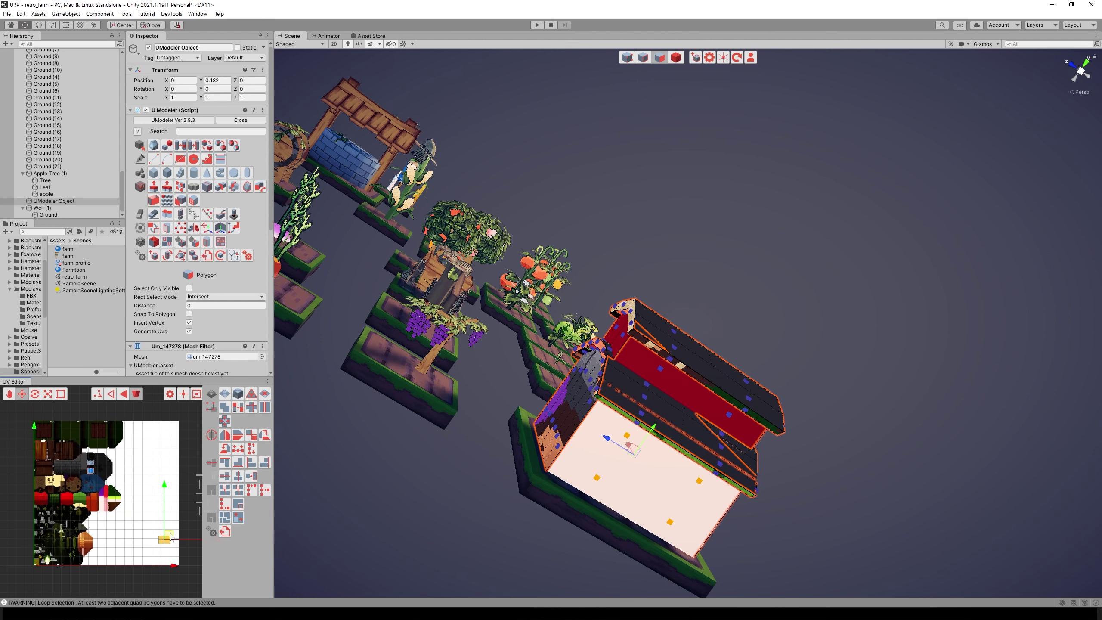
mouse_move(171, 537)
mouse_down()
mouse_move(127, 467)
mouse_move(116, 486)
mouse_up()
scroll(127, 468, up, 5)
scroll(117, 473, down, 2)
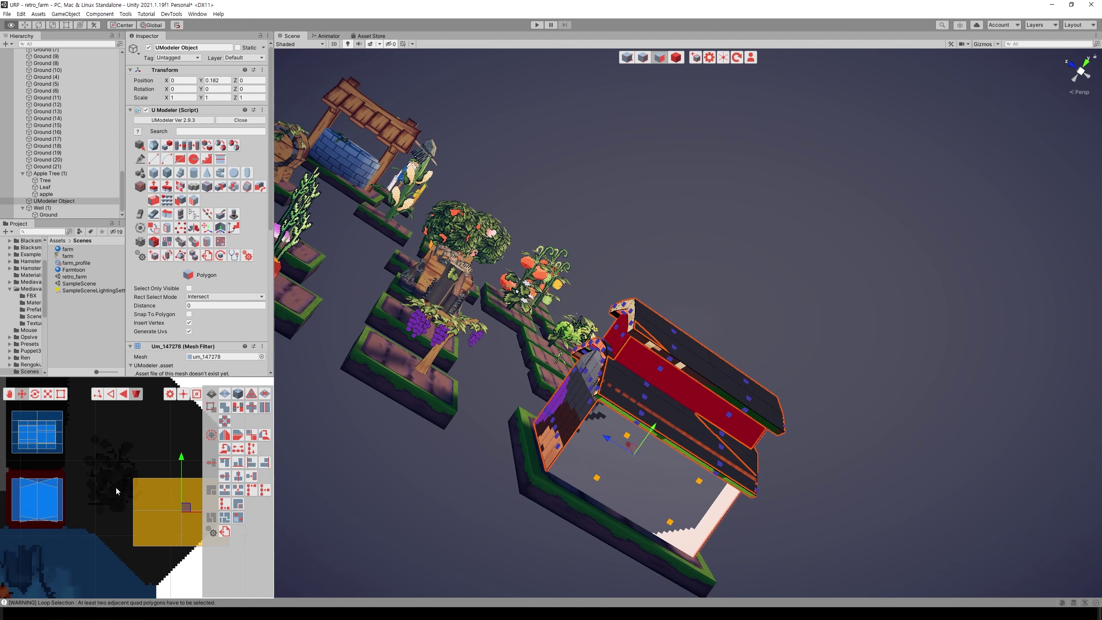
drag(184, 508, 99, 498)
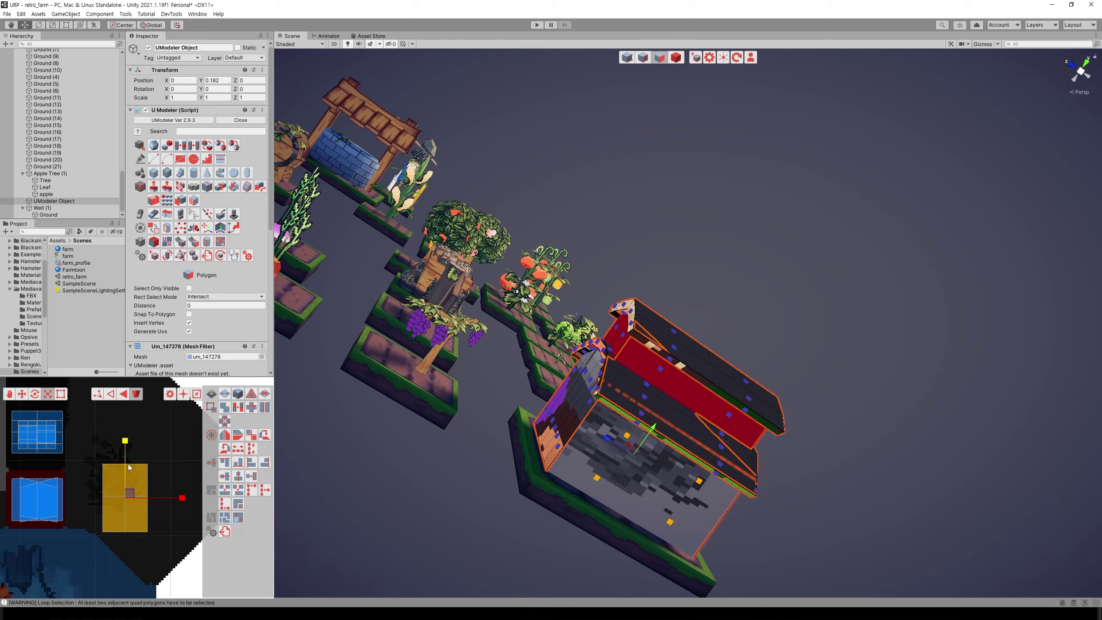
mouse_move(128, 463)
mouse_down()
mouse_move(127, 484)
mouse_move(41, 498)
mouse_up()
key(w)
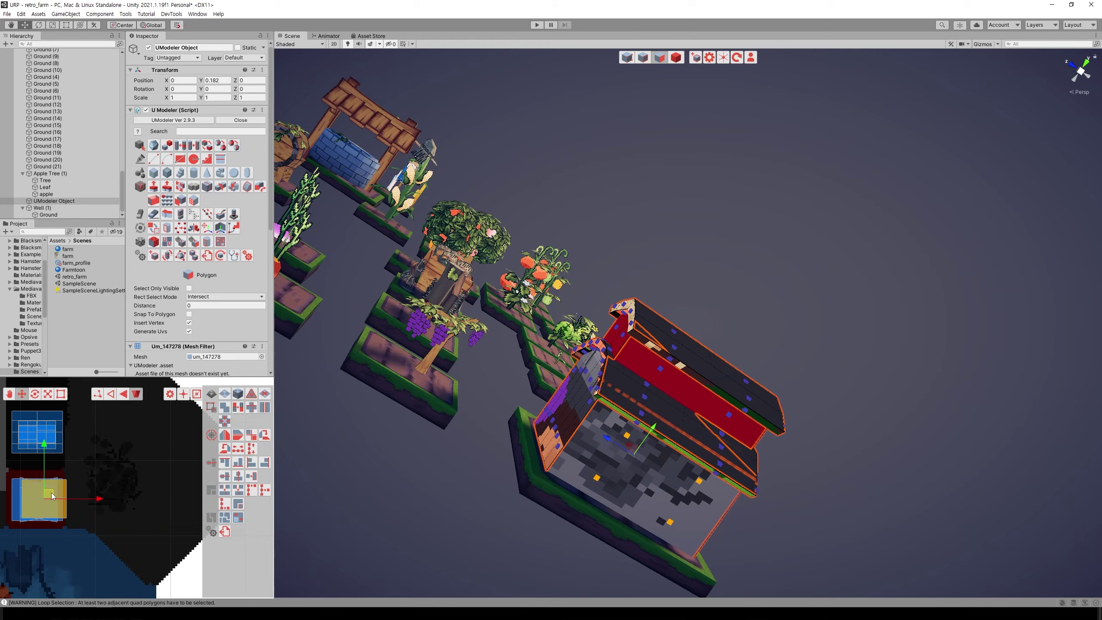
mouse_move(434, 391)
alt+mouse_down()
mouse_move(412, 387)
mouse_move(583, 501)
mouse_move(478, 426)
mouse_move(619, 410)
alt+mouse_up()
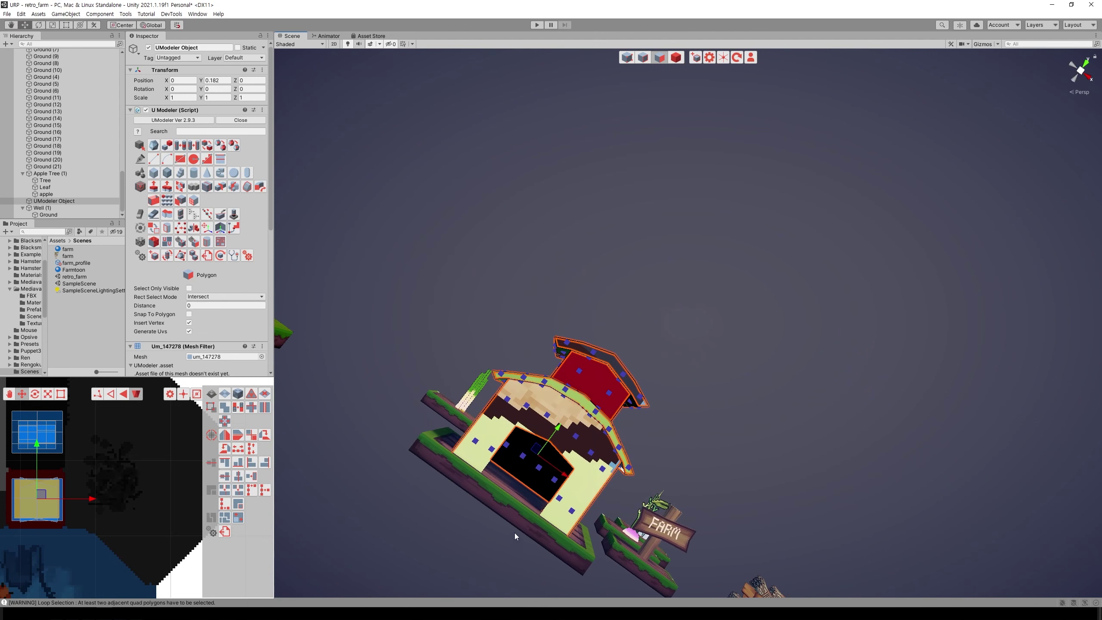
Select the front wall's arch vertices and the barn's front wall faces
alt+drag(515, 532, 512, 410)
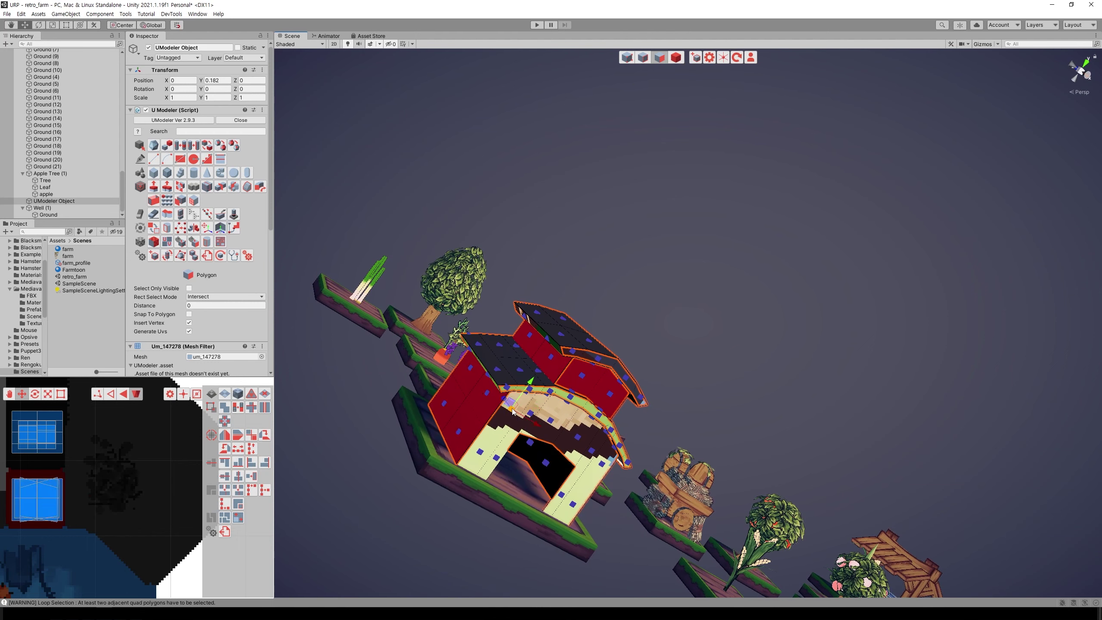
shift+click(531, 413)
shift+click(552, 421)
shift+click(579, 437)
shift+click(593, 451)
shift+click(602, 463)
shift+click(572, 504)
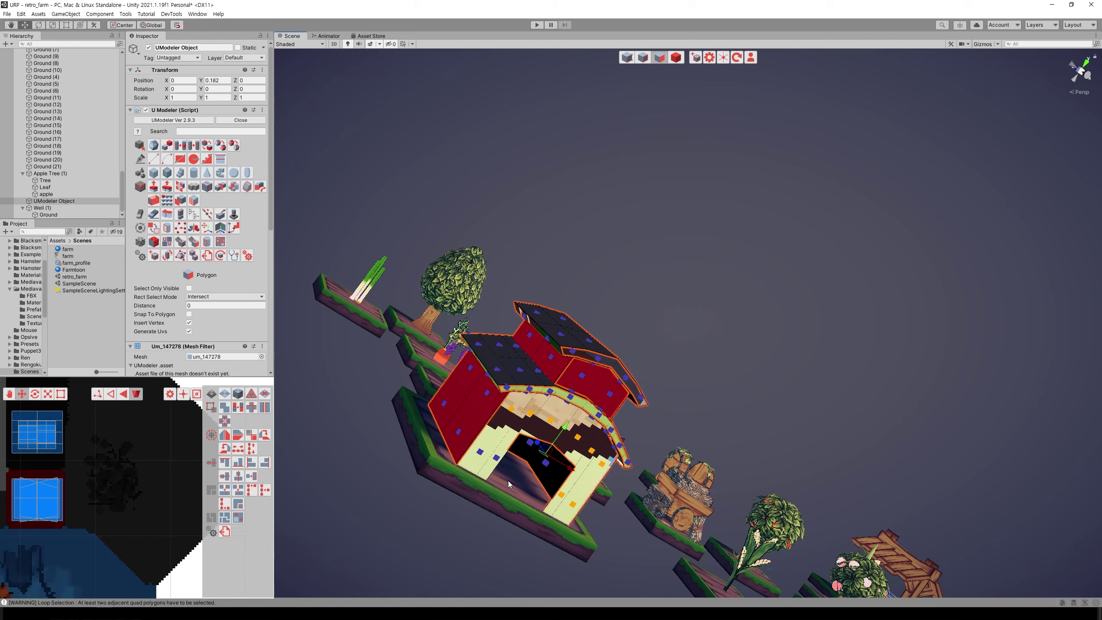
alt+drag(476, 453, 497, 450)
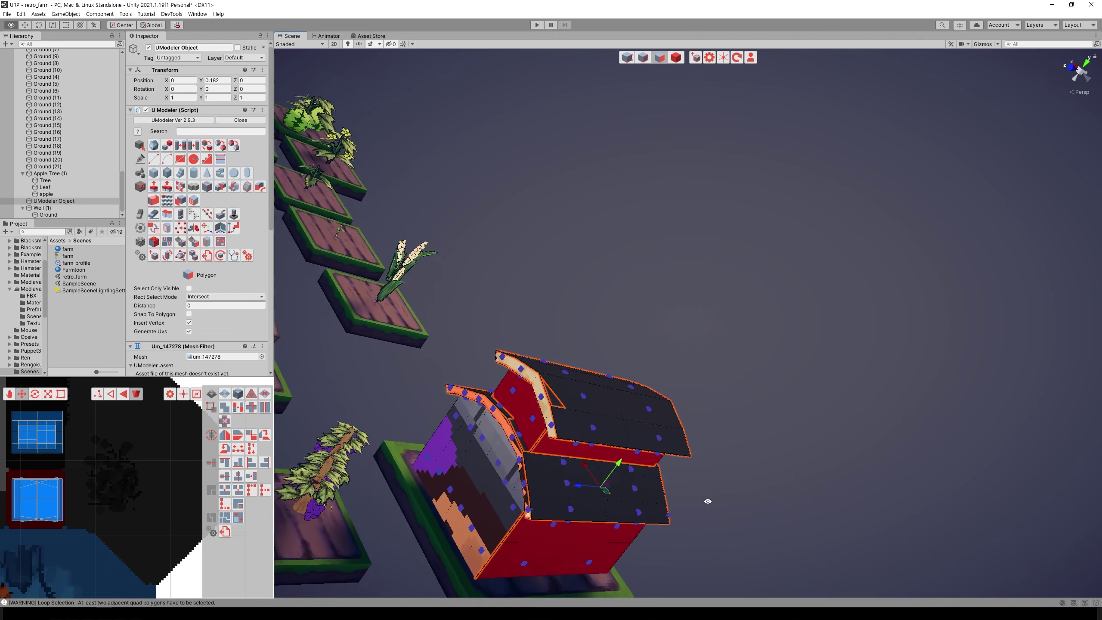
shift+click(480, 415)
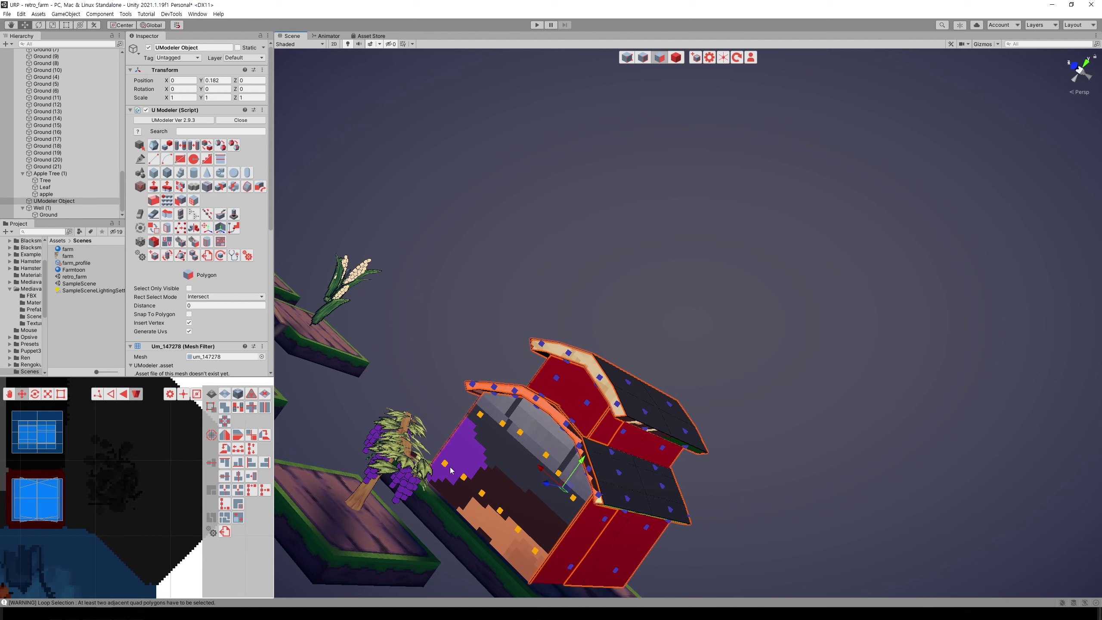
Plane-unwrap the front wall and shrink its UV islands onto a plain pink patch
click(226, 396)
click(155, 592)
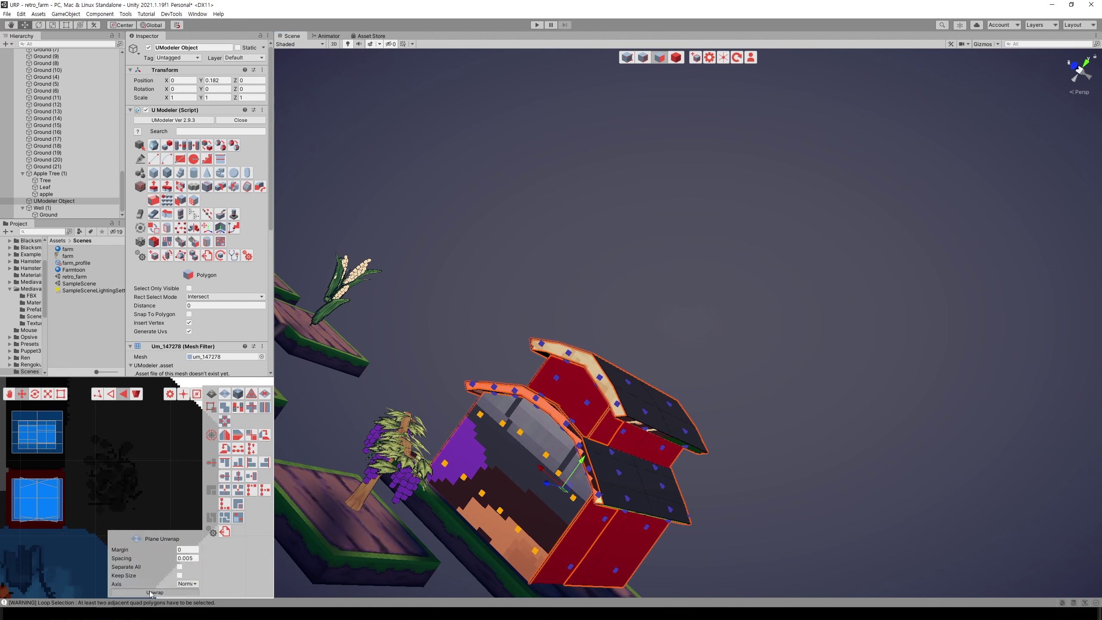
scroll(148, 491, down, 2)
scroll(134, 477, down, 2)
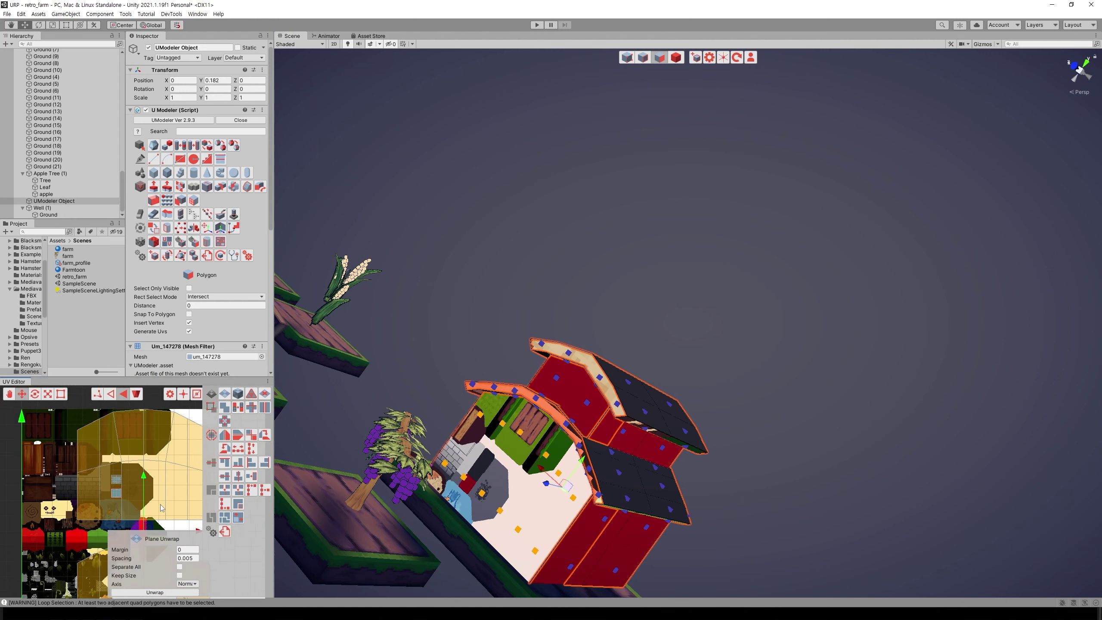
scroll(124, 467, down, 2)
scroll(115, 459, down, 2)
key(r)
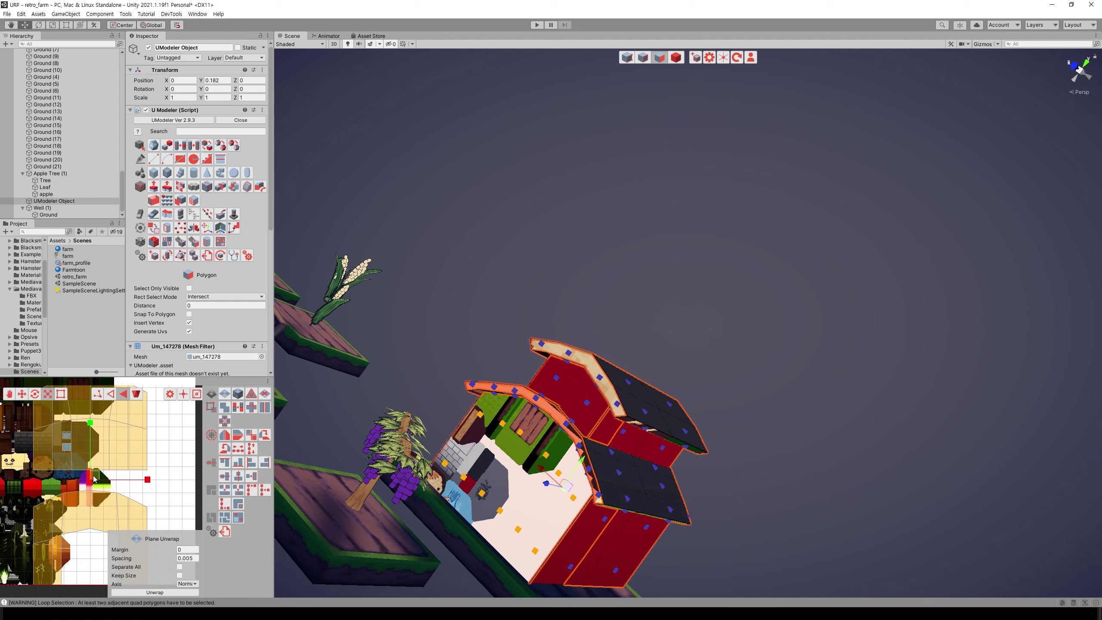
drag(91, 479, 69, 479)
key(w)
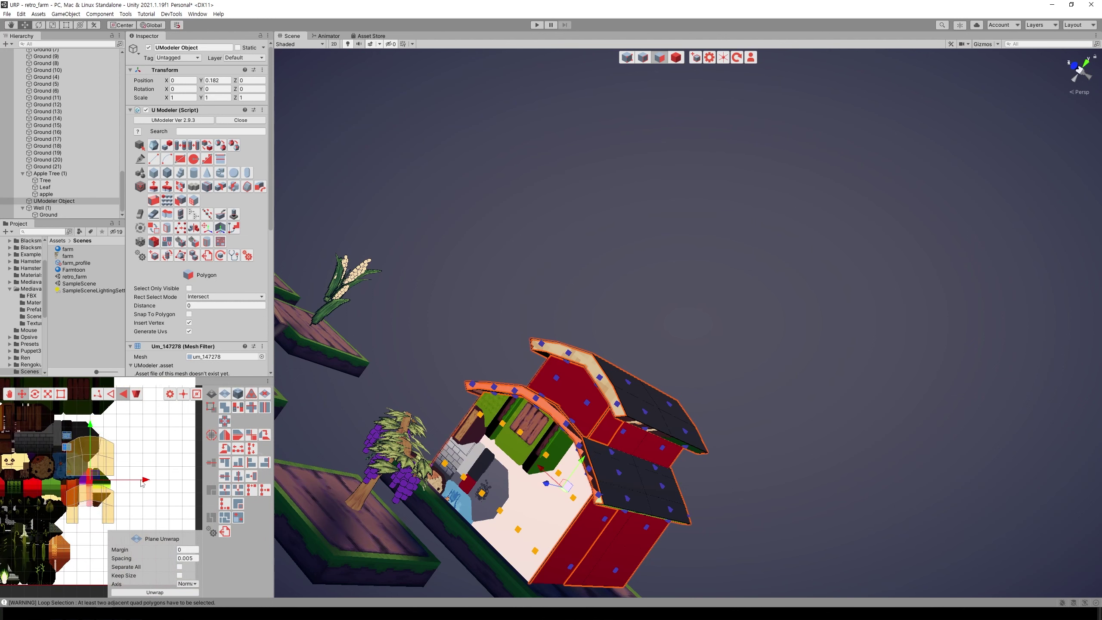
drag(143, 483, 158, 498)
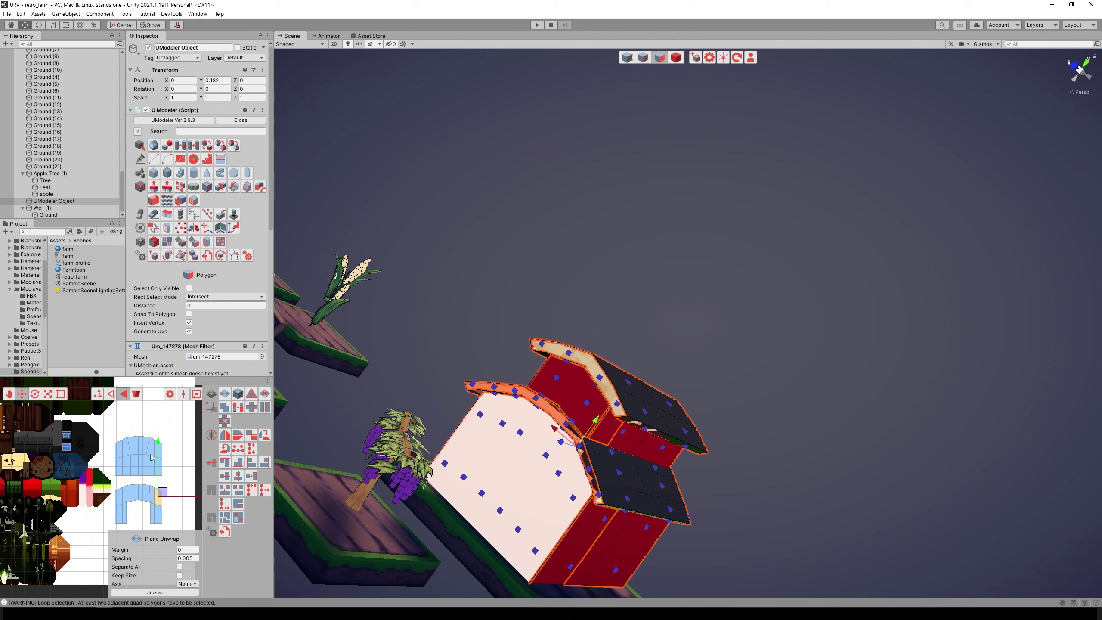
Stack the lower arch UV island onto the upper one, then deselect everything
click(136, 394)
drag(186, 533, 112, 431)
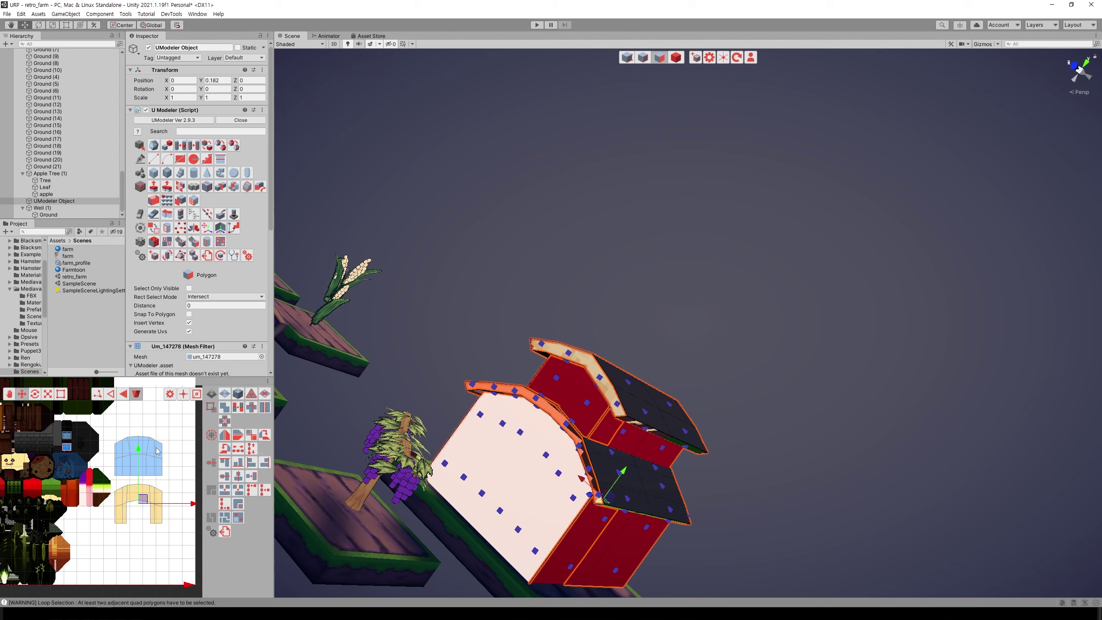
click(253, 477)
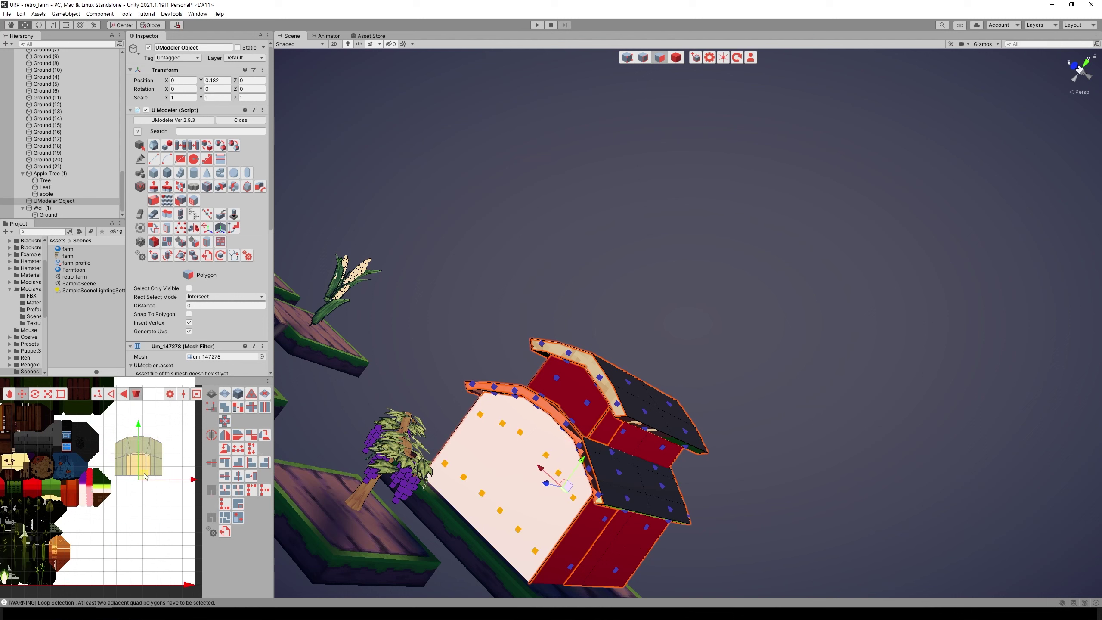
mouse_move(171, 492)
mouse_down()
mouse_move(111, 431)
mouse_move(123, 477)
mouse_up()
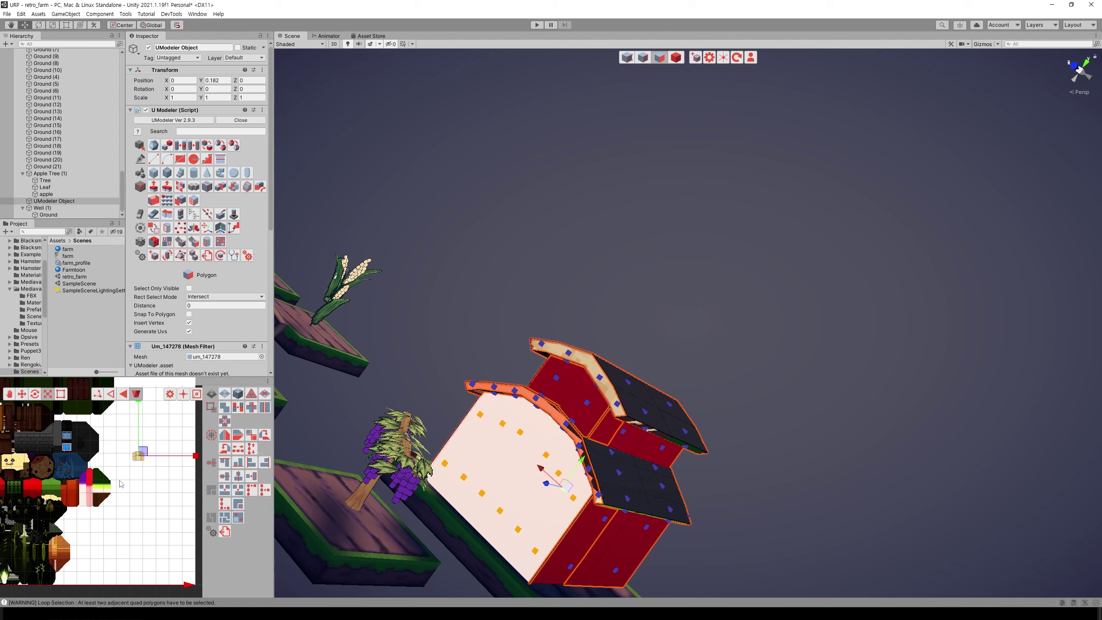
click(122, 484)
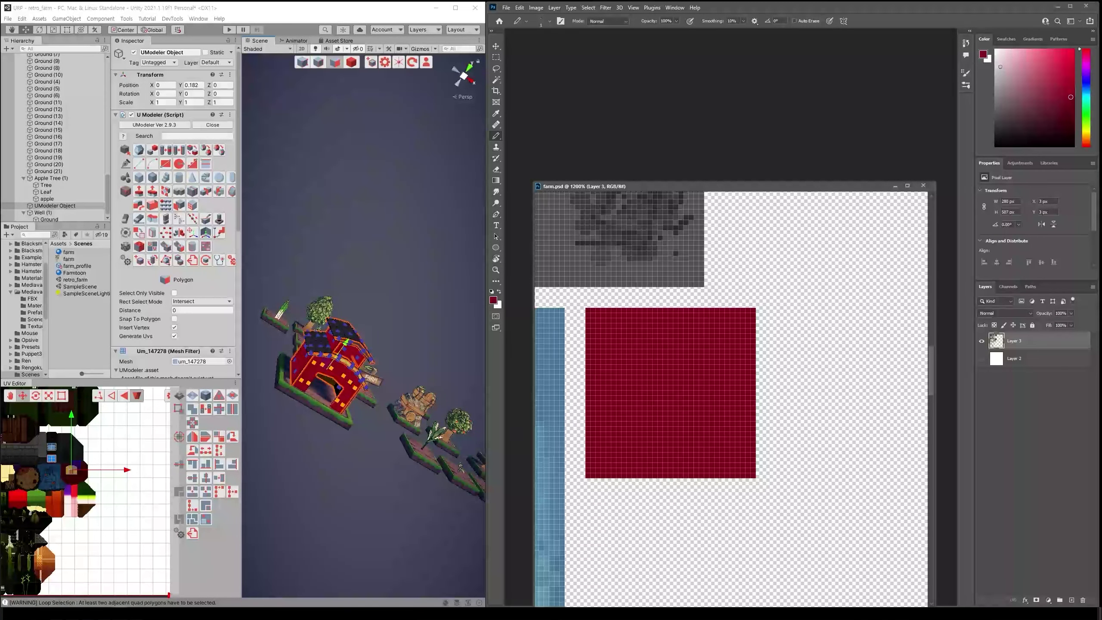
Pick near-white and draw one horizontal Pencil stroke across the middle of the red square
click(995, 63)
drag(623, 388, 720, 388)
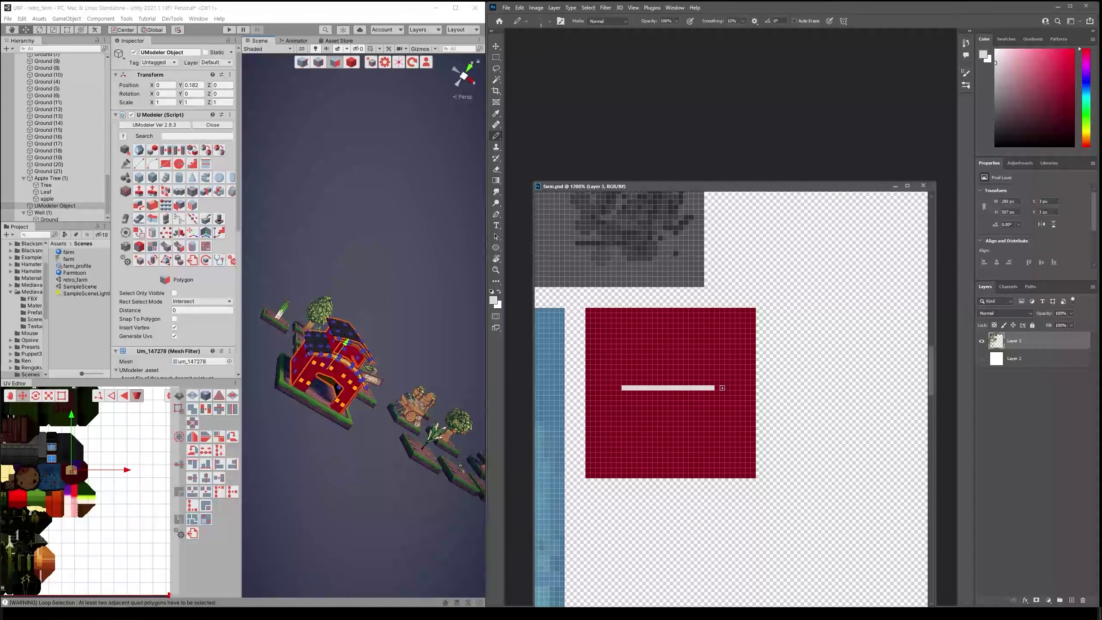
right_drag(384, 323, 396, 295)
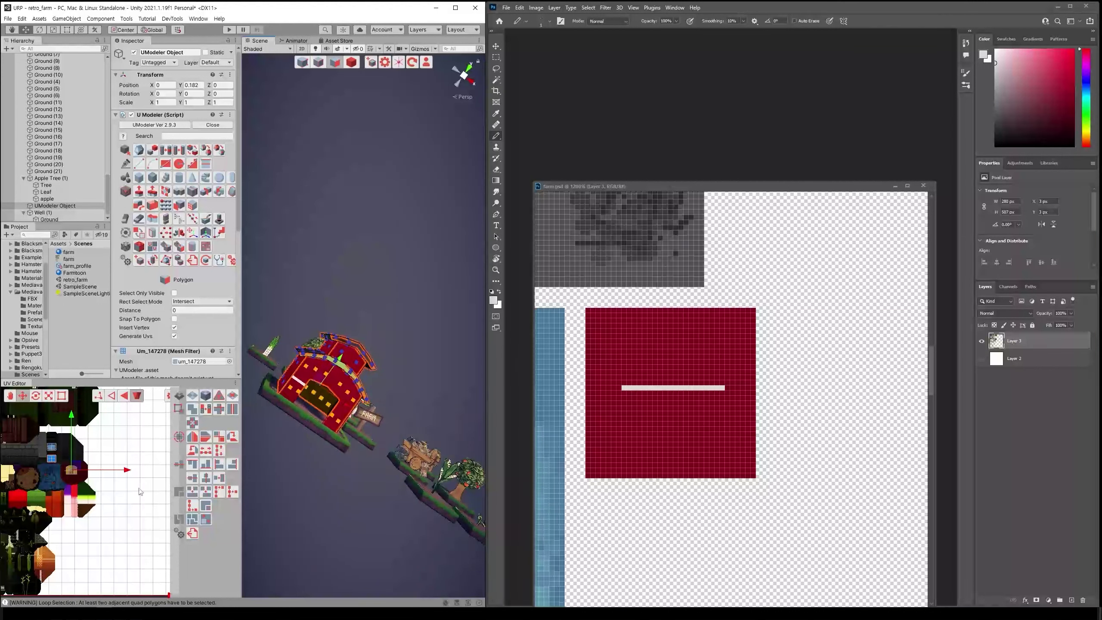
Narrow the wall's UV island and lower it over the white stripe on the red square
scroll(126, 499, up, 3)
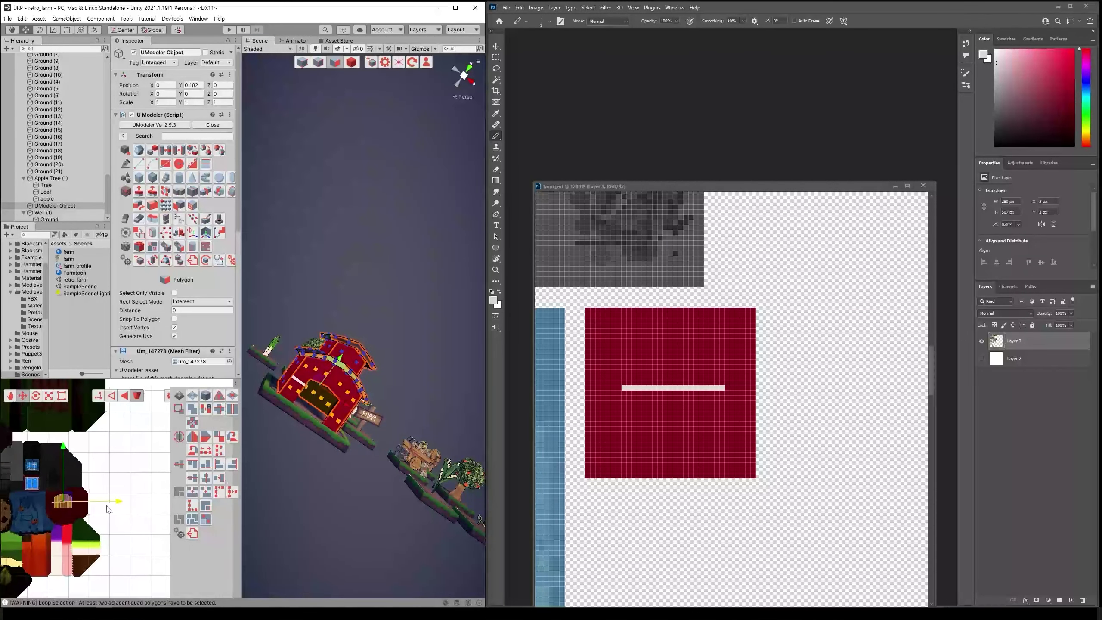
scroll(108, 510, up, 3)
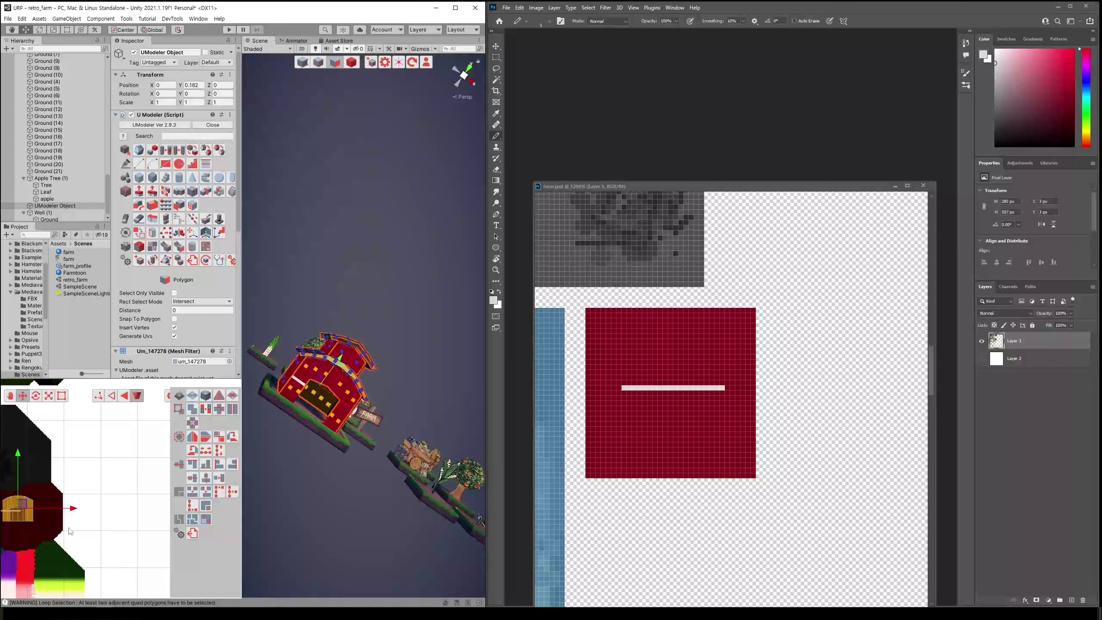
middle_drag(69, 530, 143, 496)
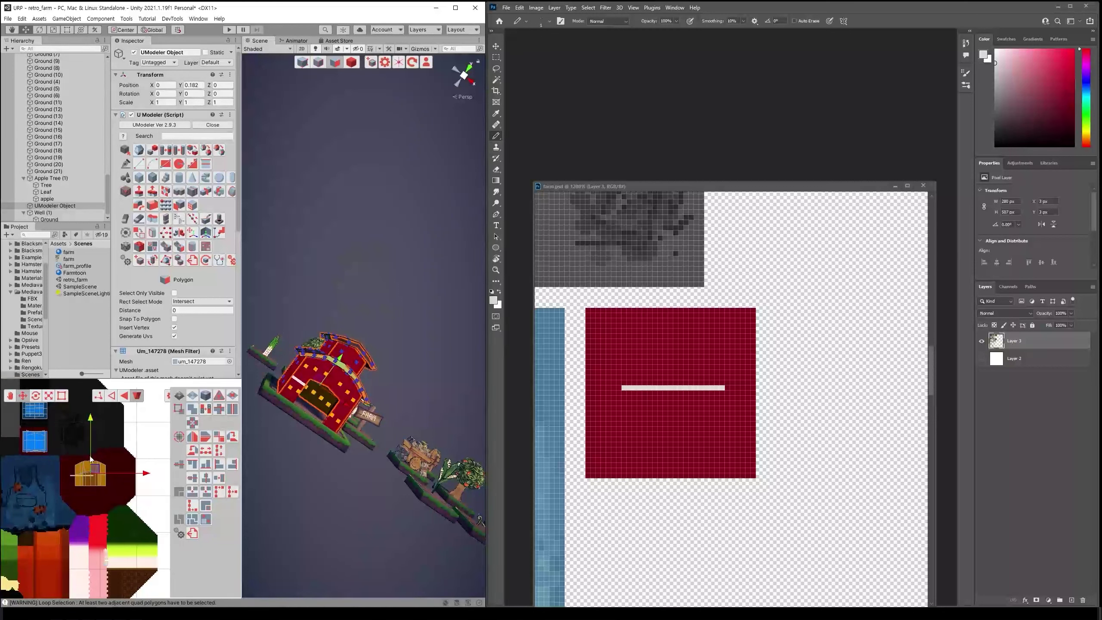
key(r)
drag(100, 472, 102, 476)
key(w)
key(r)
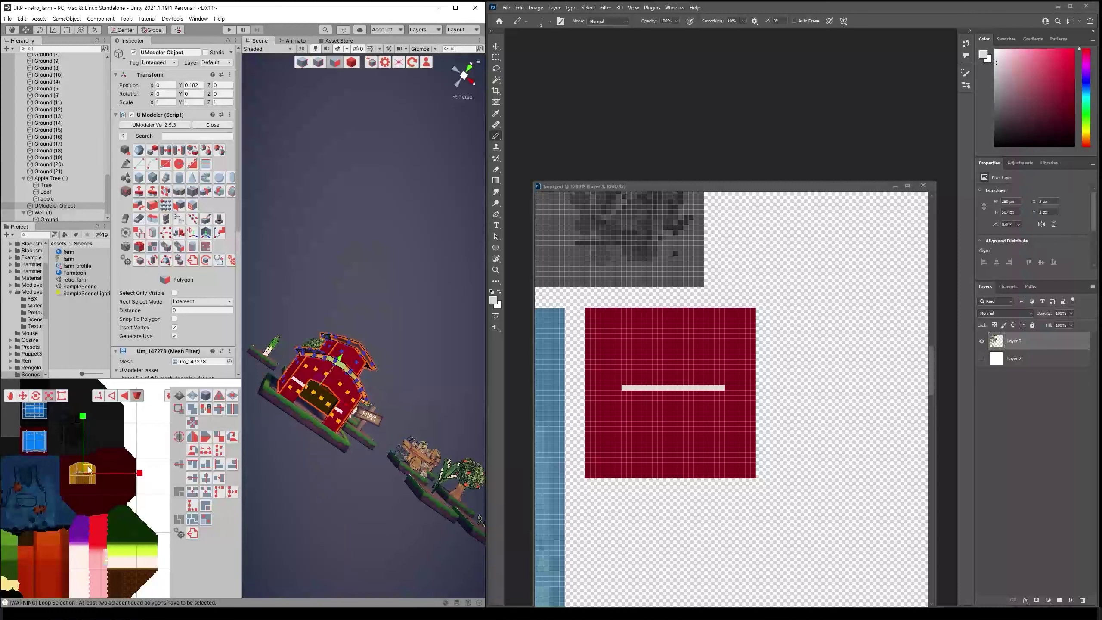
key(w)
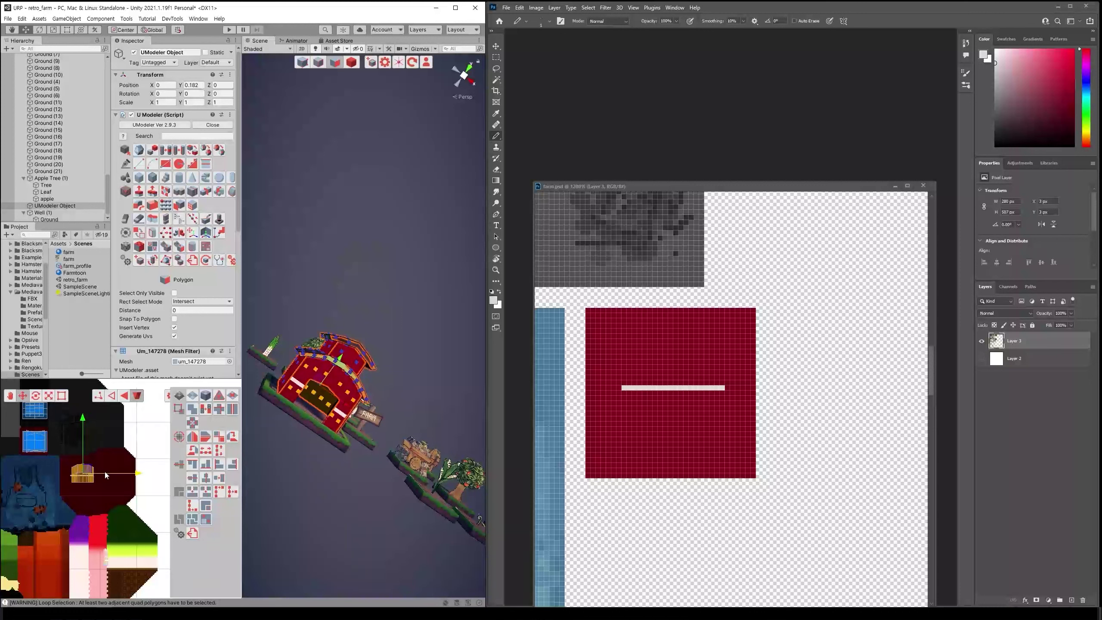
drag(106, 476, 105, 476)
drag(82, 432, 83, 438)
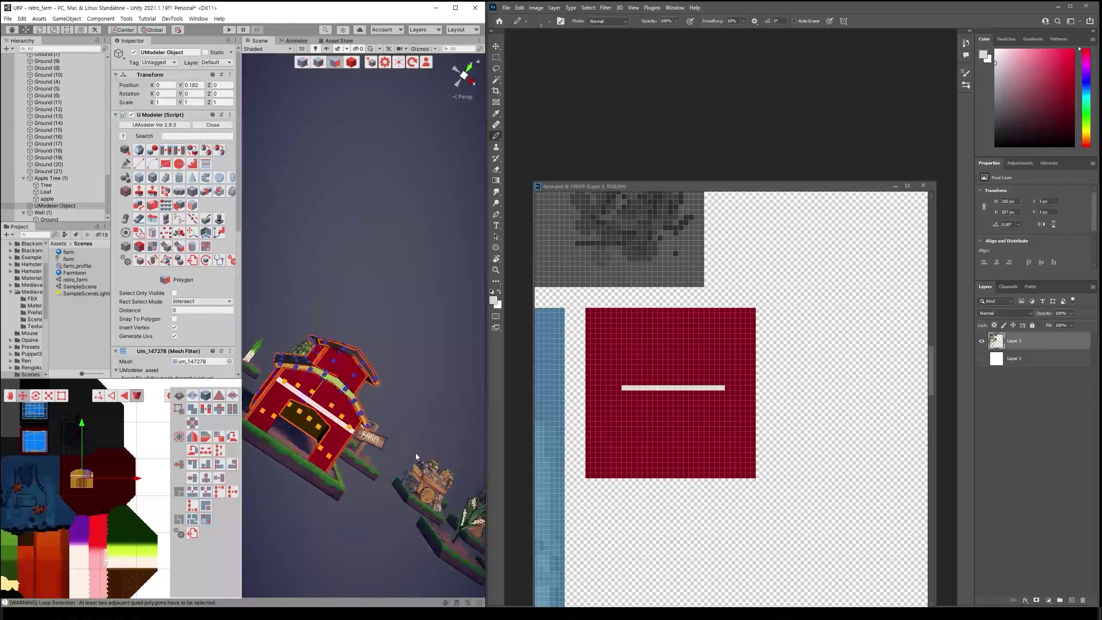
Enlarge the wall's UV box with the scale gizmo so the stripe spans the front wall
scroll(415, 454, up, 5)
mouse_move(415, 453)
middle_down()
mouse_move(477, 387)
mouse_move(540, 380)
middle_up()
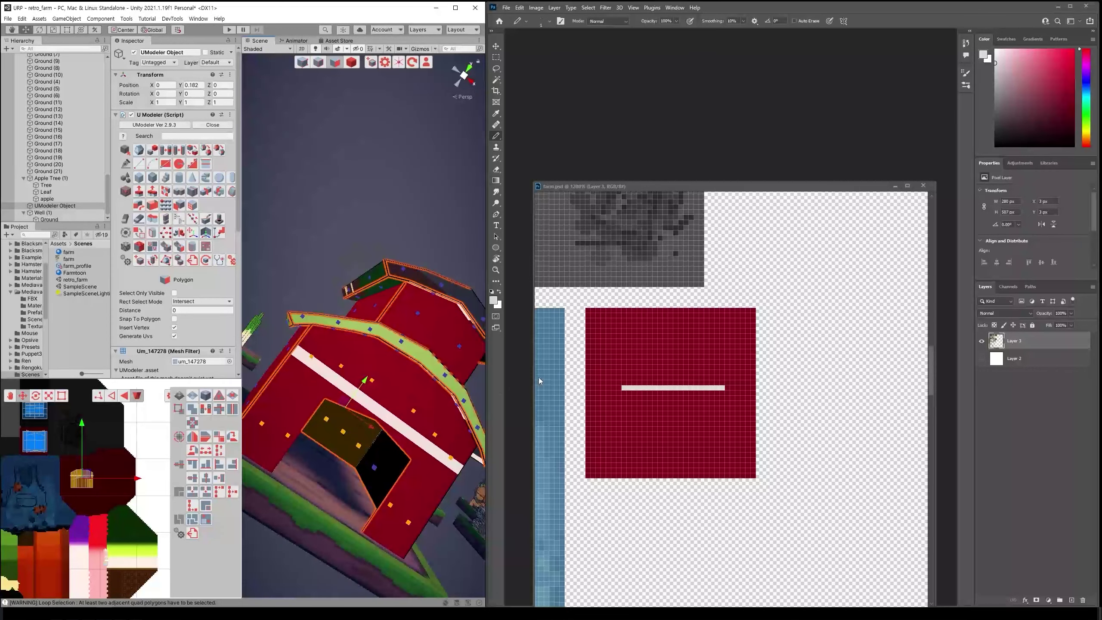
key(r)
click(89, 474)
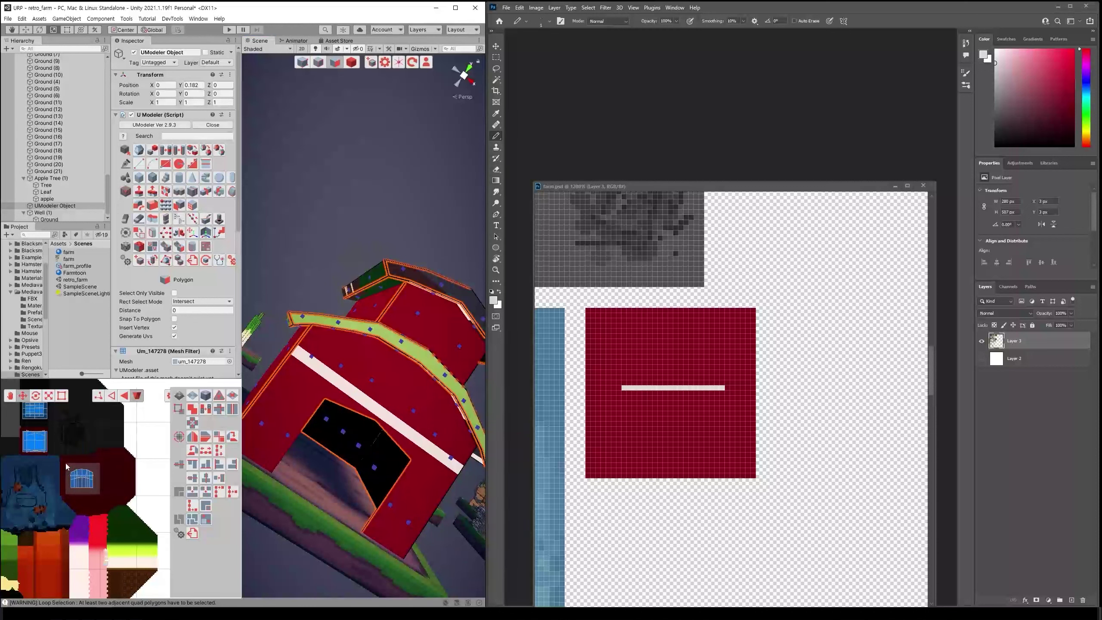
drag(89, 476, 101, 466)
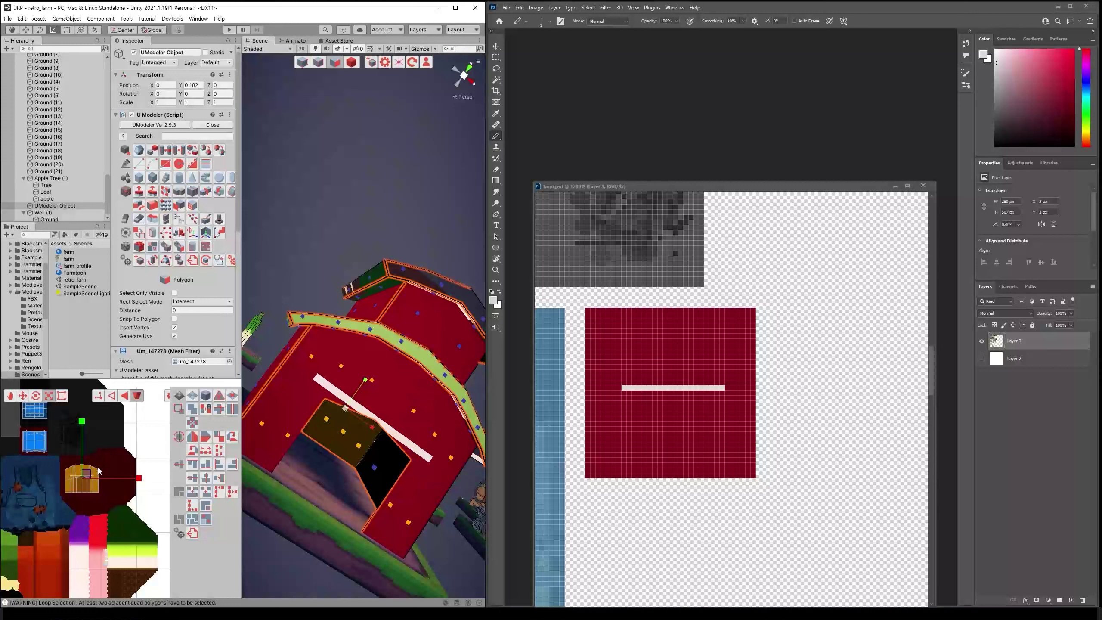
drag(98, 476, 124, 480)
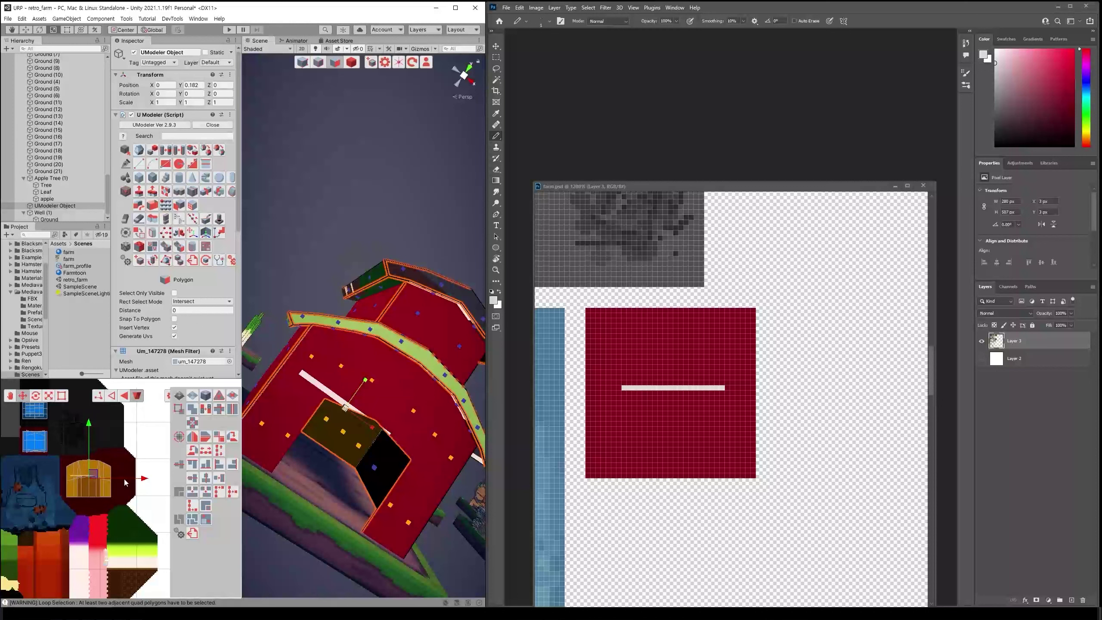
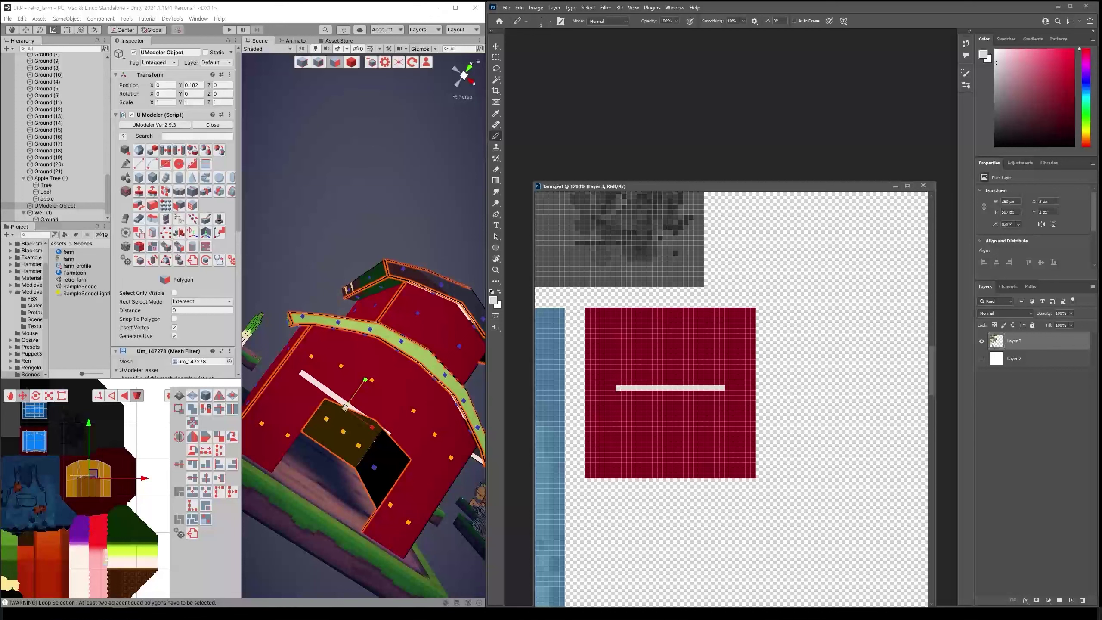
Extend the white stripe left and right across the red square and save farm.psd
drag(618, 388, 594, 390)
drag(727, 389, 754, 388)
key(ctrl+s)
In Unity, select the barn's door face and nudge its UV island down a few pixels
click(387, 141)
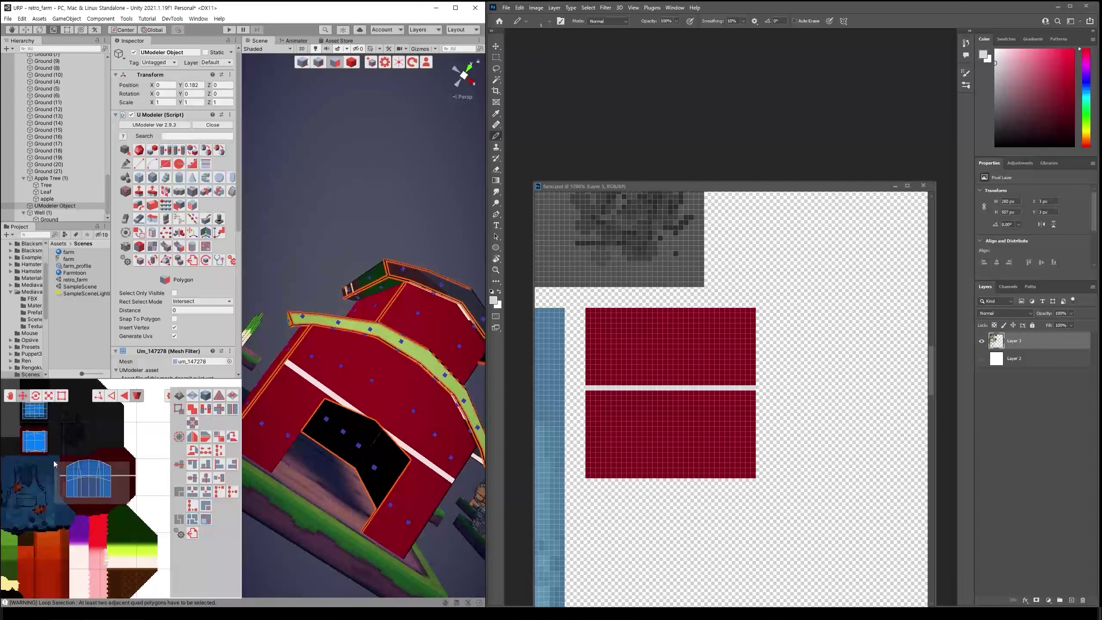
mouse_move(131, 507)
mouse_down()
mouse_move(54, 462)
mouse_move(90, 452)
mouse_up()
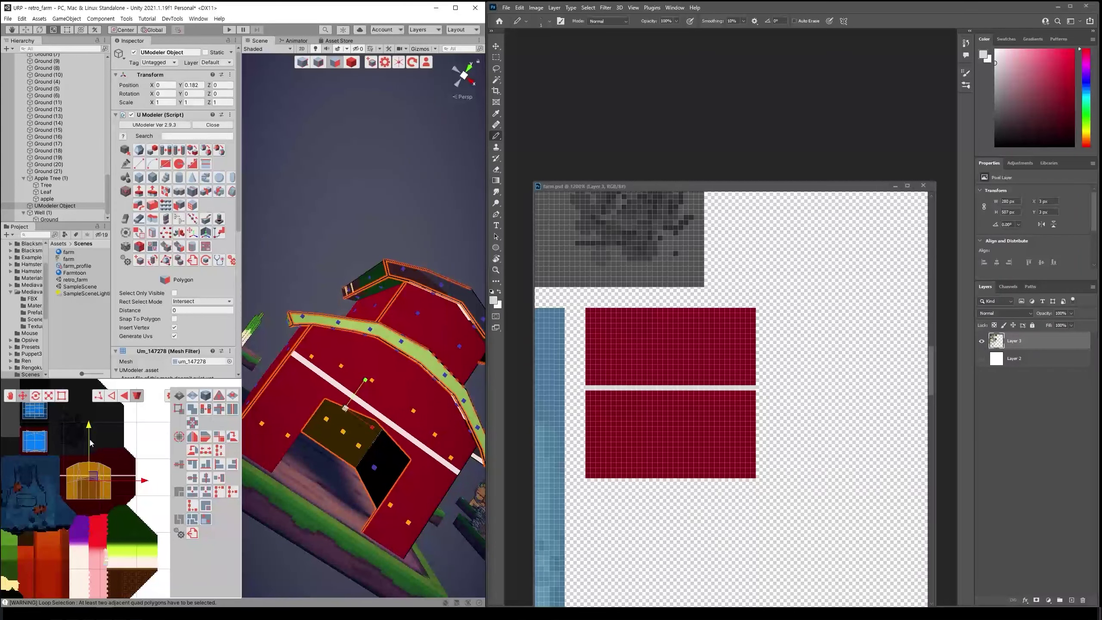
drag(91, 442, 91, 445)
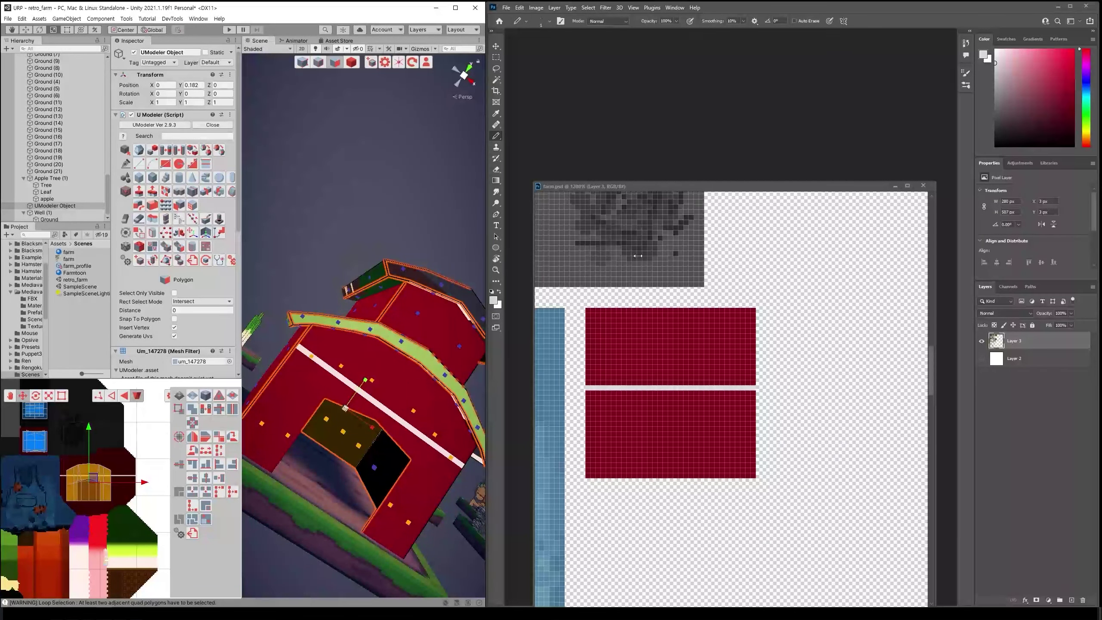
click(678, 352)
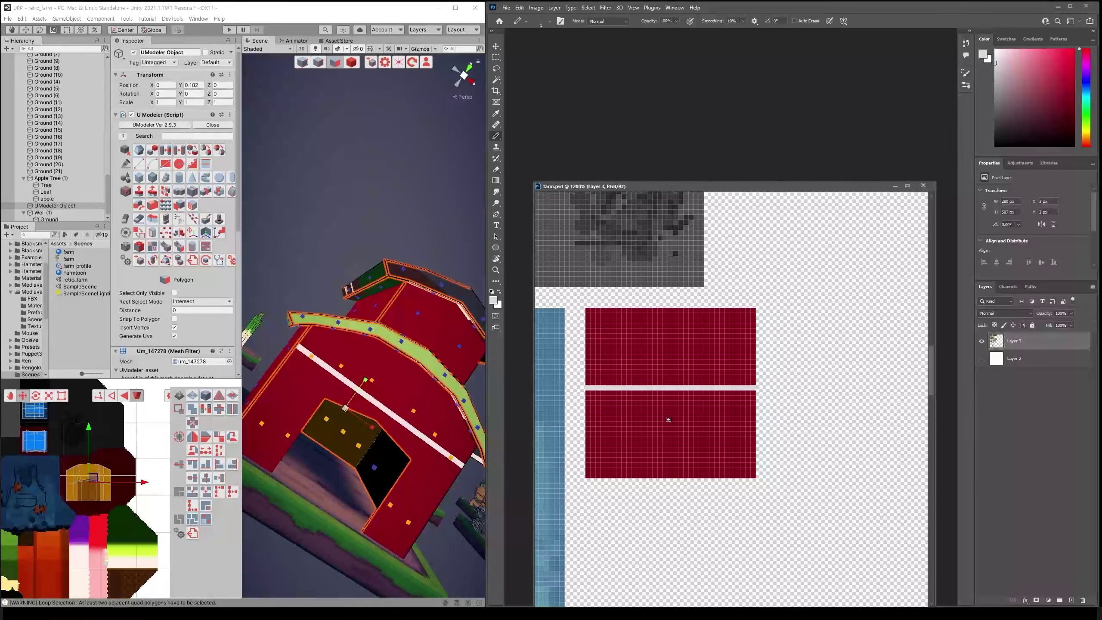
Erase a vertical strip through the lower red block, widening it on both sides
key(e)
drag(671, 407, 672, 503)
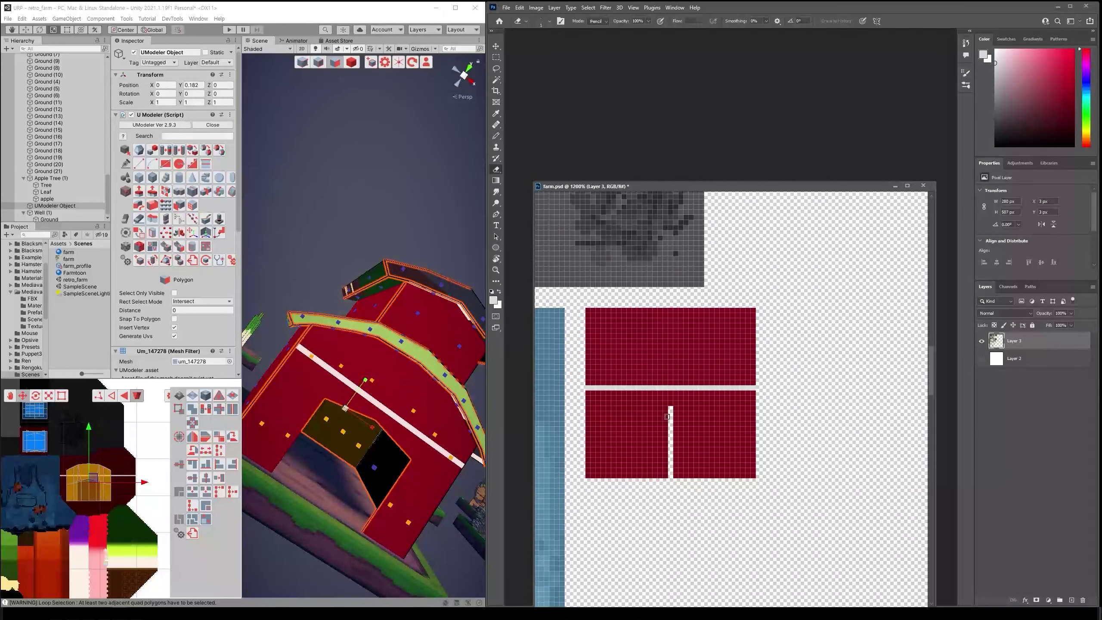
drag(665, 409, 665, 480)
drag(676, 408, 676, 478)
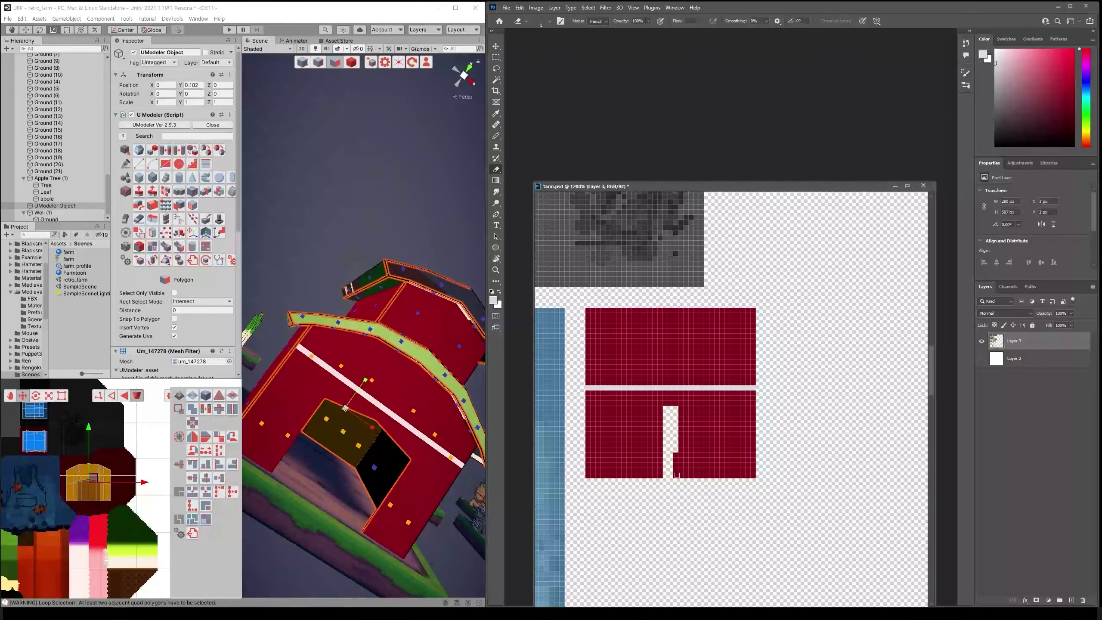
Delete a rectangular selection over the gap, deselect, and save farm.psd
key(m)
drag(622, 406, 720, 484)
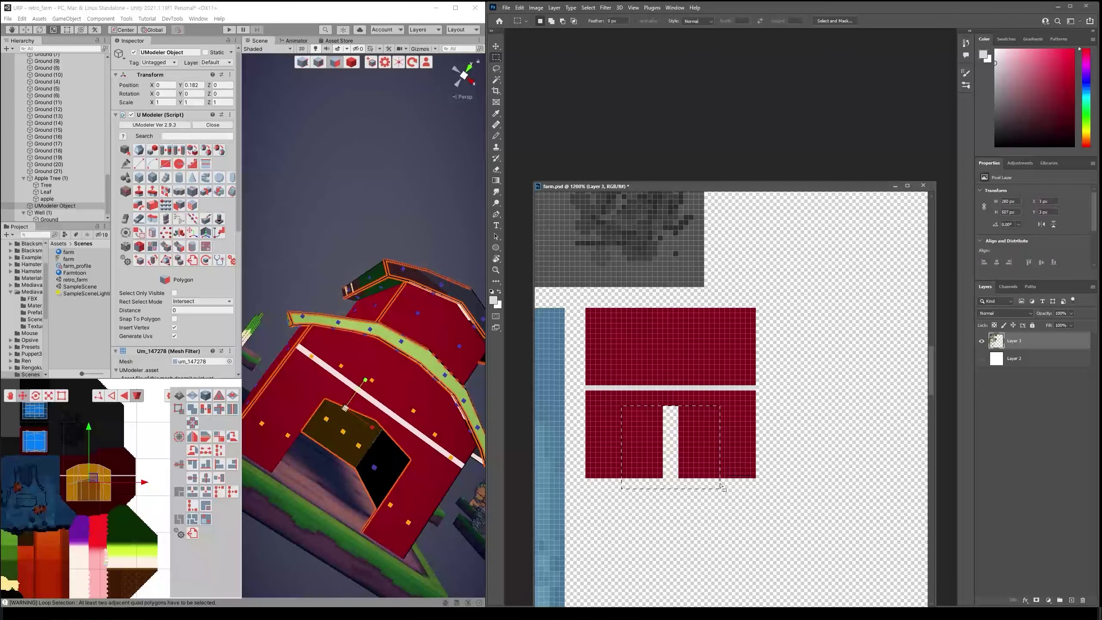
key(Delete)
key(ctrl+d)
key(ctrl+s)
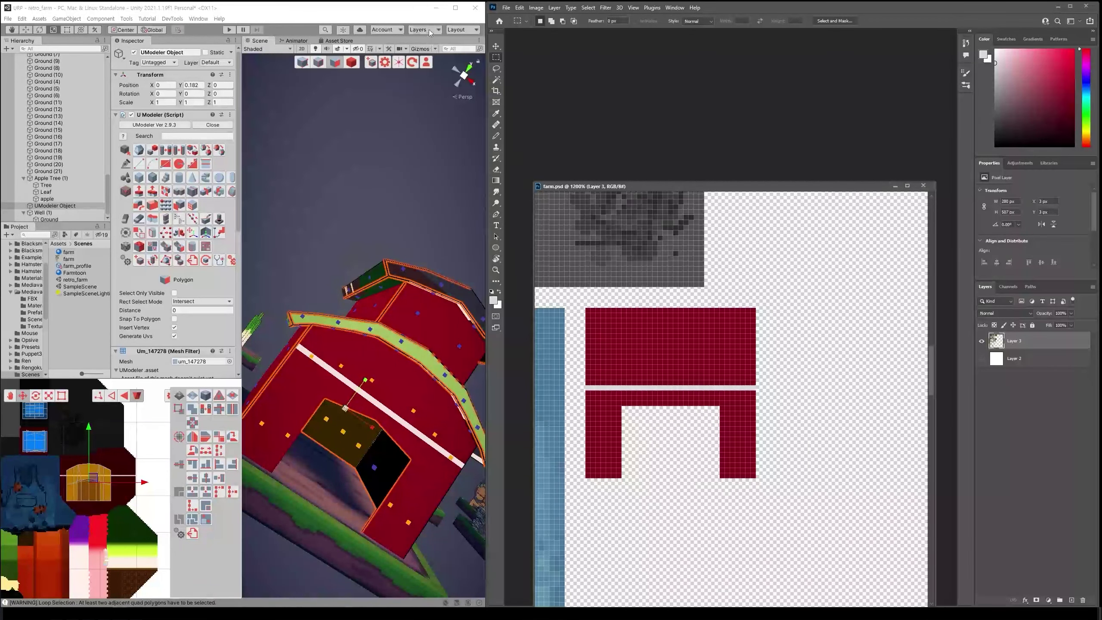
click(425, 19)
click(697, 77)
Sample the pale stripe colour with the Pencil and check the barn in Unity
key(b)
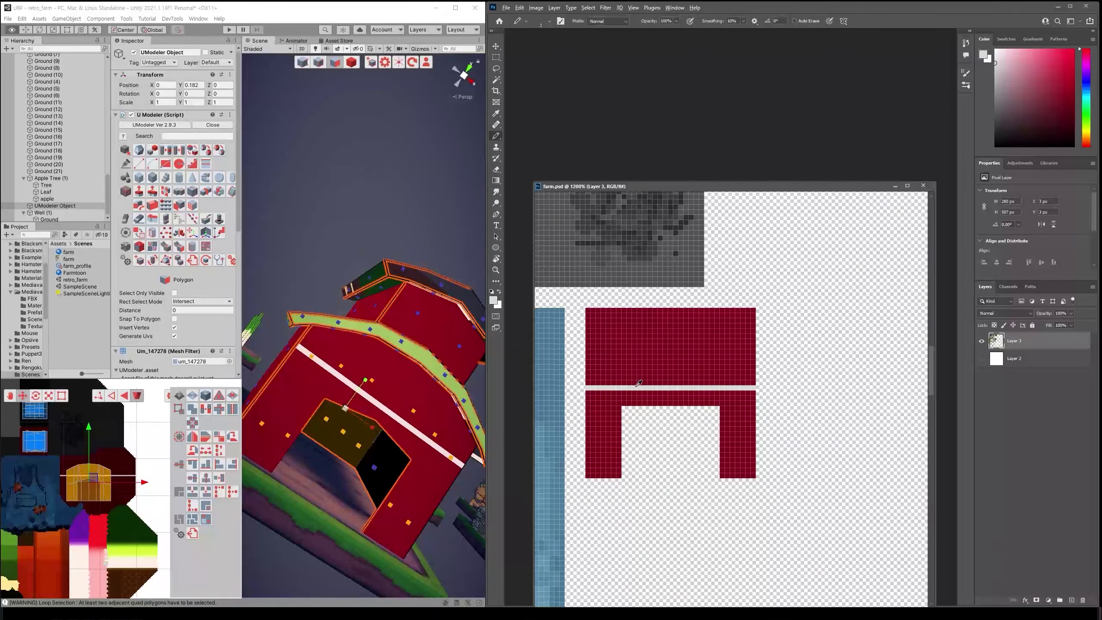
alt+click(639, 383)
click(400, 11)
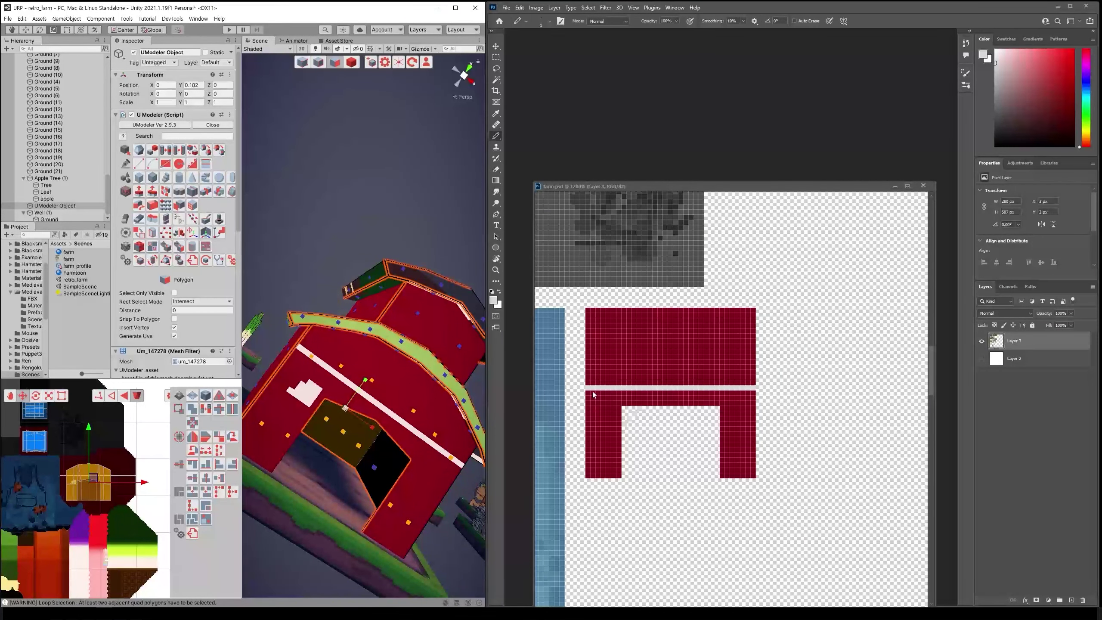
mouse_move(391, 391)
alt+mouse_down()
mouse_move(404, 397)
mouse_move(353, 427)
alt+mouse_up()
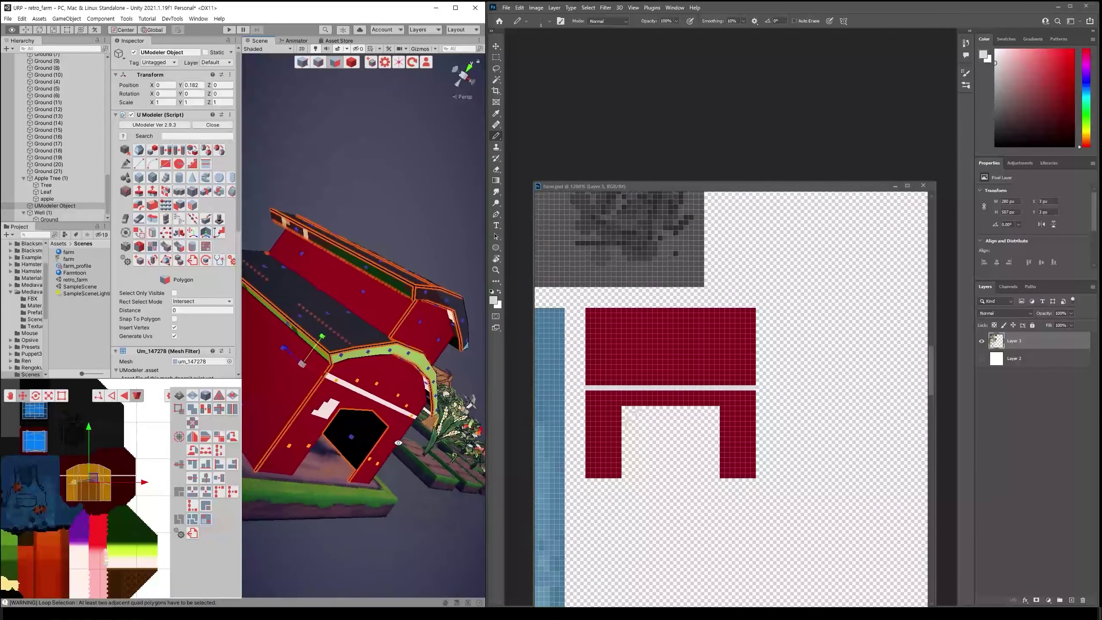
key(r)
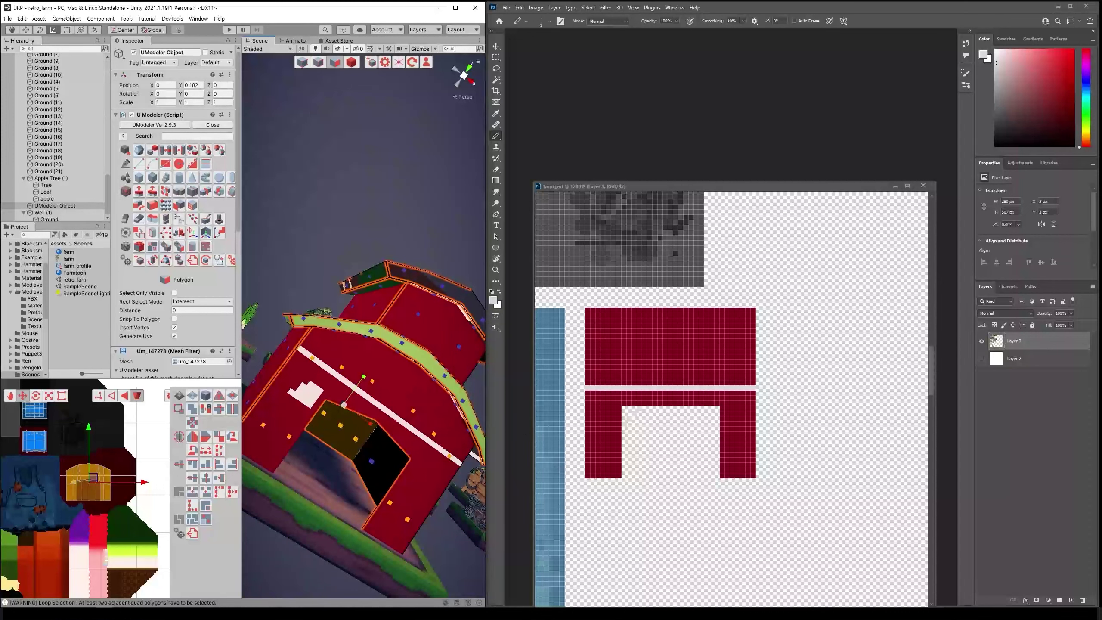
click(862, 33)
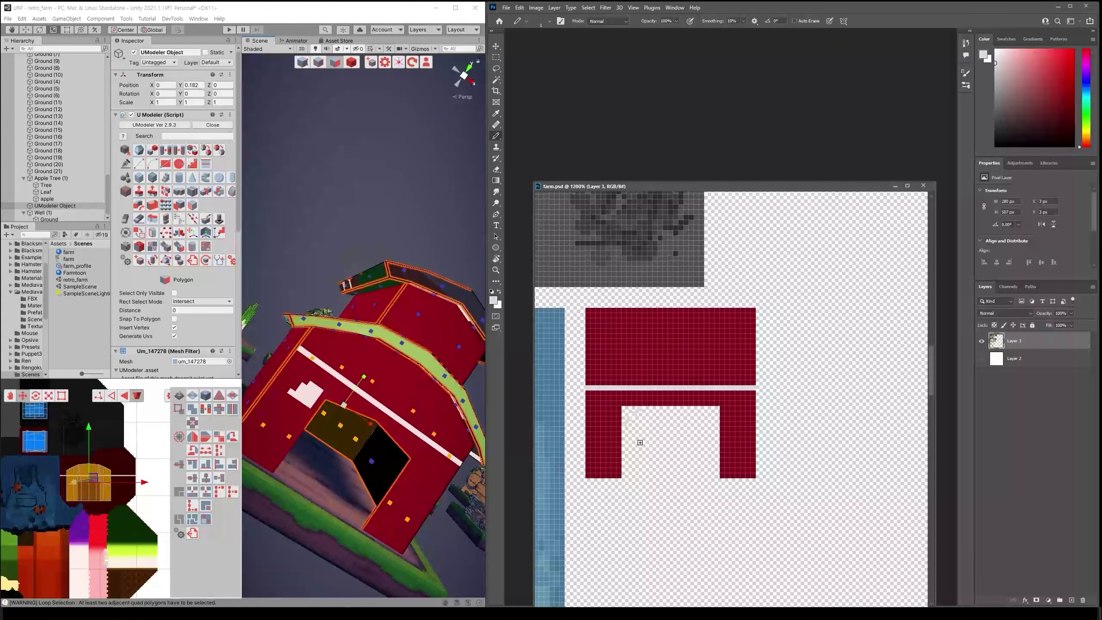
Draw the pale line in the doorway, save farm.psd, and nudge the door UV island down
shift+click(670, 409)
key(ctrl+s)
click(403, 19)
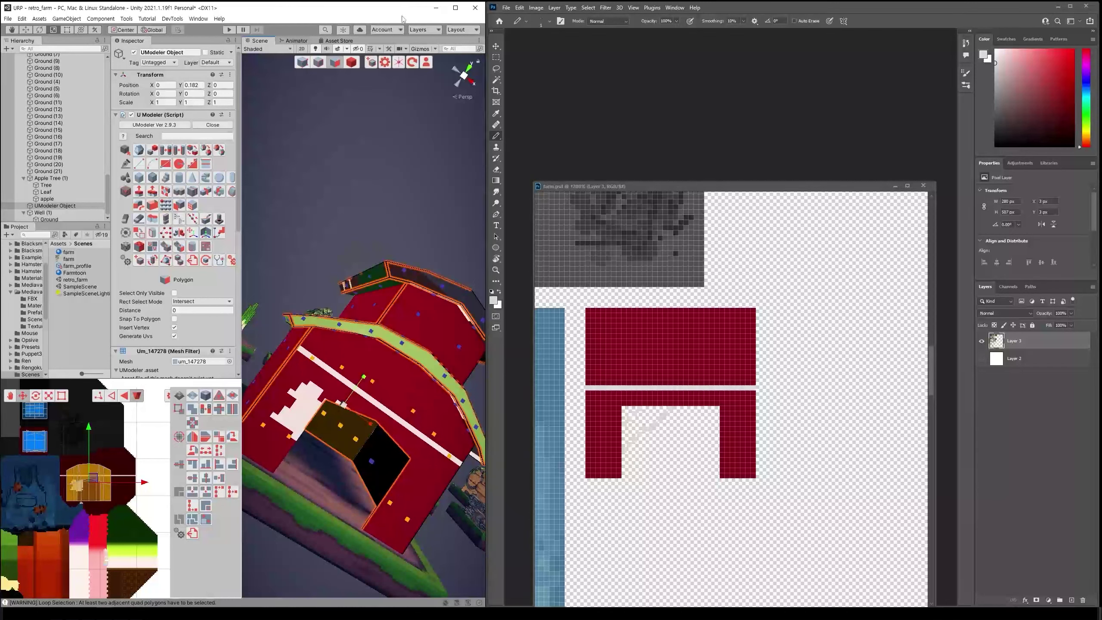
mouse_move(391, 304)
alt+mouse_down()
mouse_move(398, 328)
mouse_move(331, 379)
alt+mouse_up()
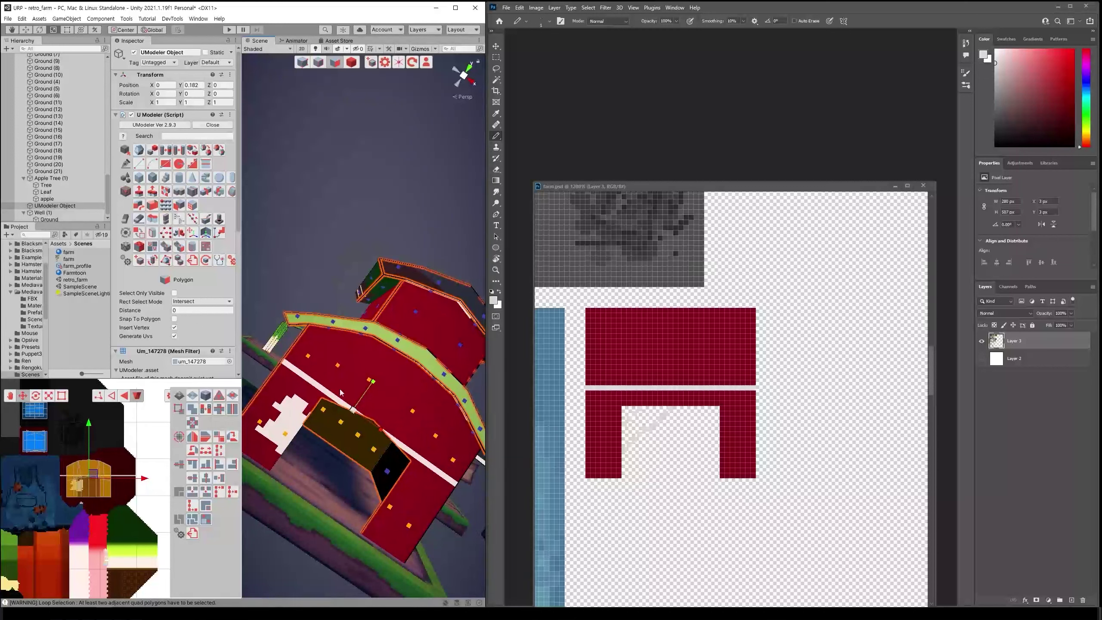
drag(95, 467, 90, 457)
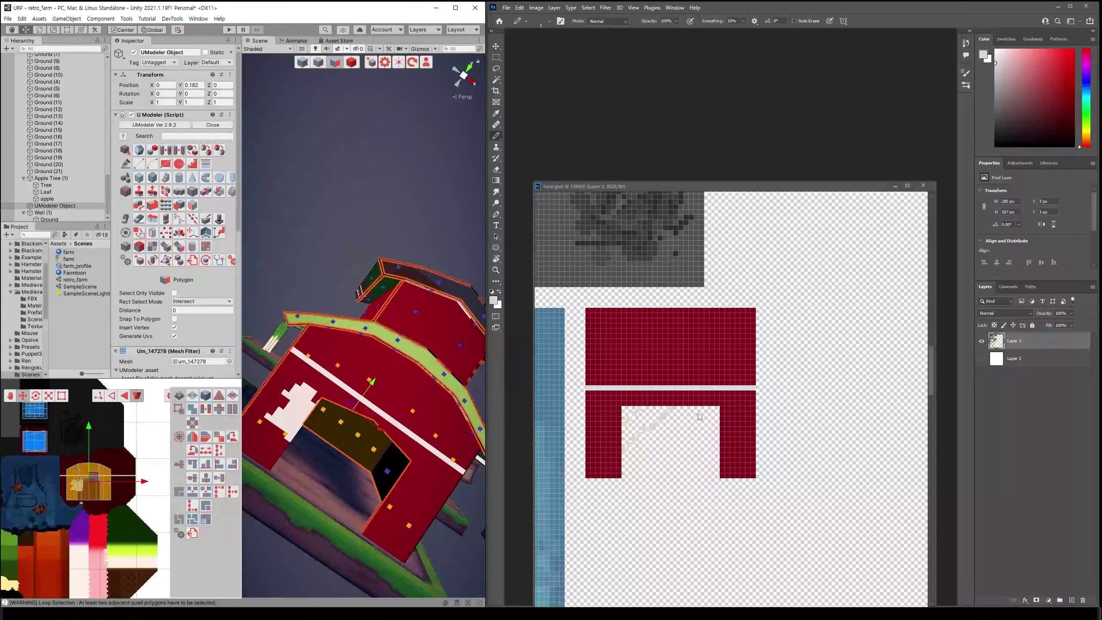
key(ctrl+s)
Make and drop a rectangular selection over the white inset, then review the barn
click(803, 188)
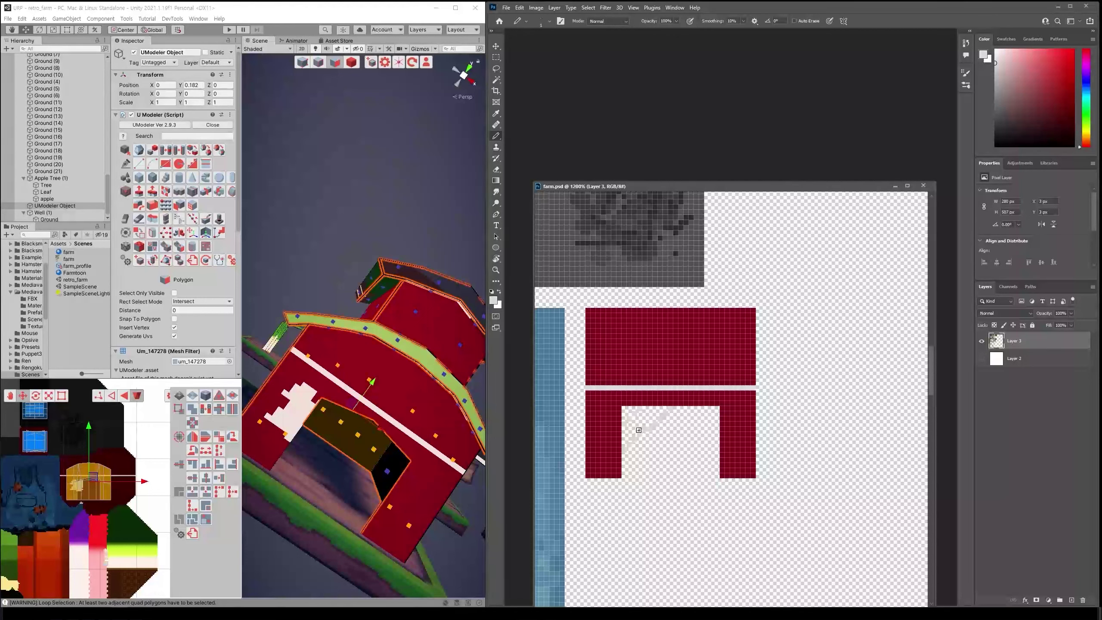
key(m)
drag(694, 493, 631, 413)
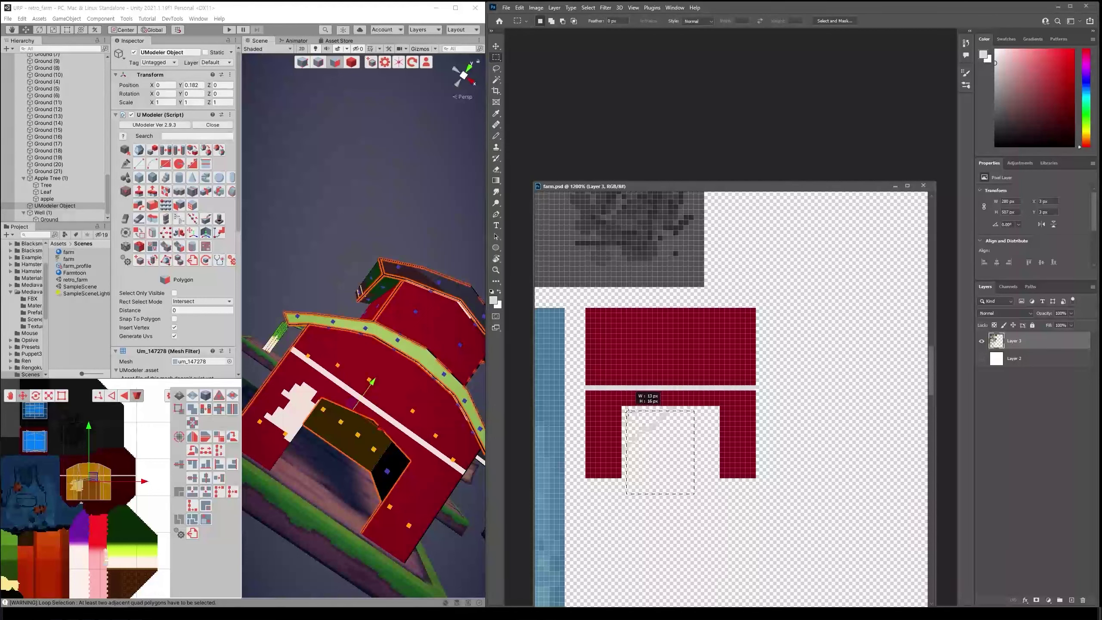
key(ctrl+d)
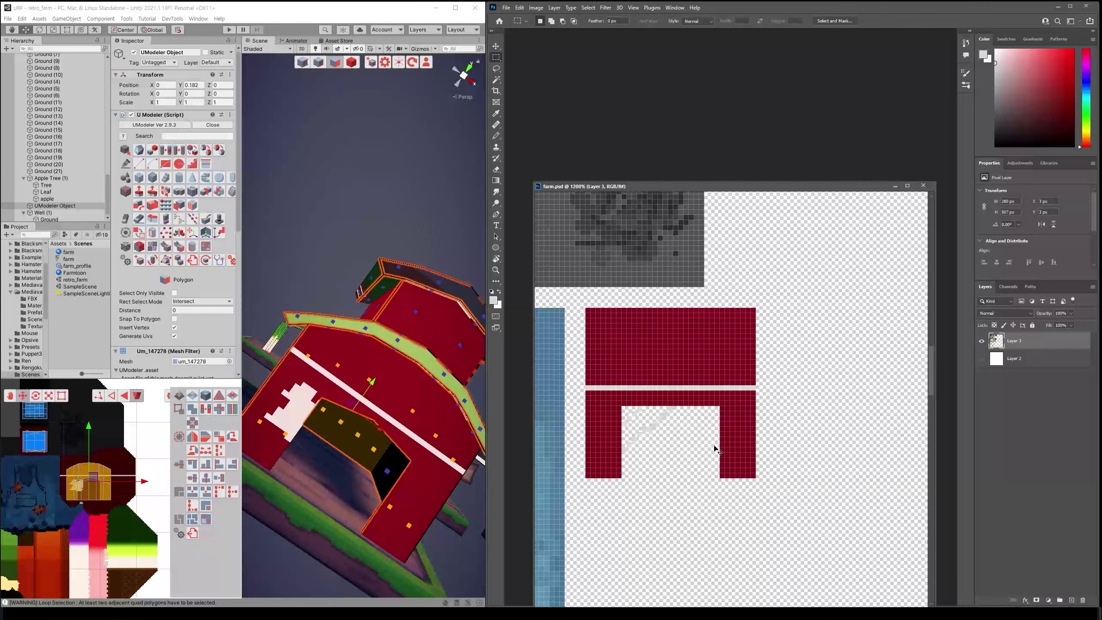
mouse_move(348, 457)
alt+mouse_down()
mouse_move(415, 454)
mouse_move(392, 414)
alt+mouse_up()
scroll(415, 453, down, 5)
scroll(355, 448, up, 3)
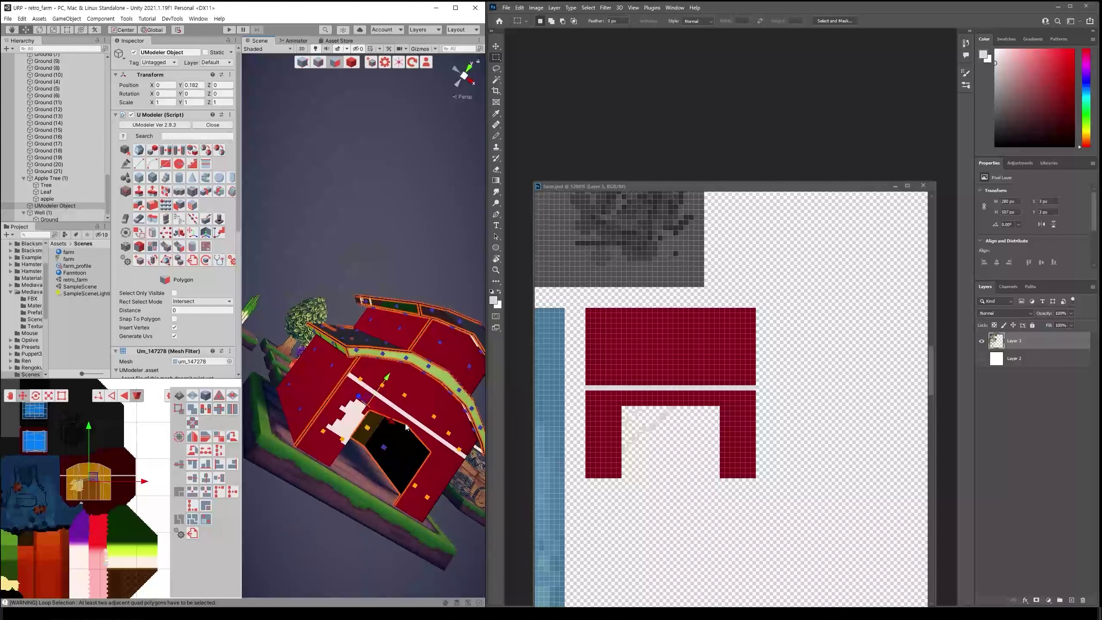
Select the door face, switch UModeler to Edge mode, and pick a door-opening edge
alt+drag(407, 427, 376, 386)
click(376, 387)
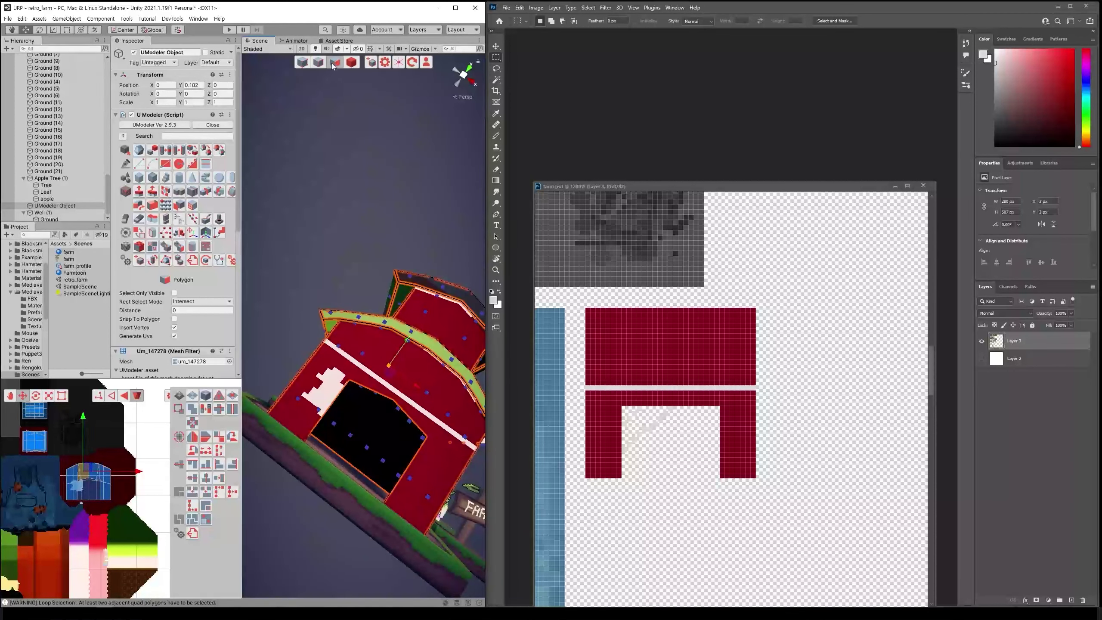
click(319, 63)
scroll(407, 400, up, 3)
alt+drag(412, 461, 406, 432)
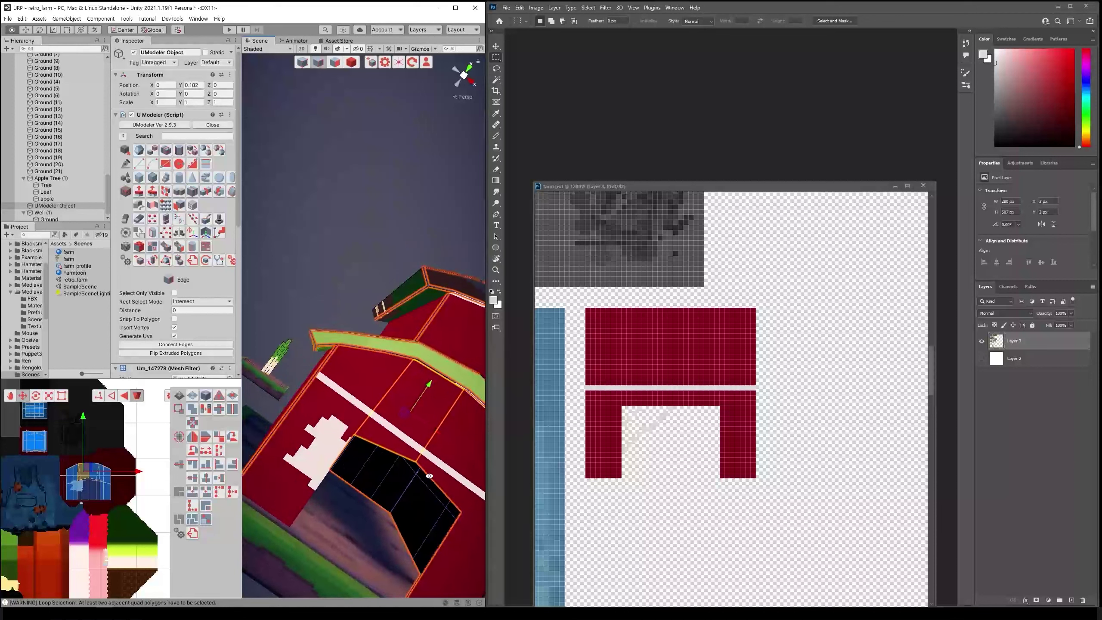
click(407, 432)
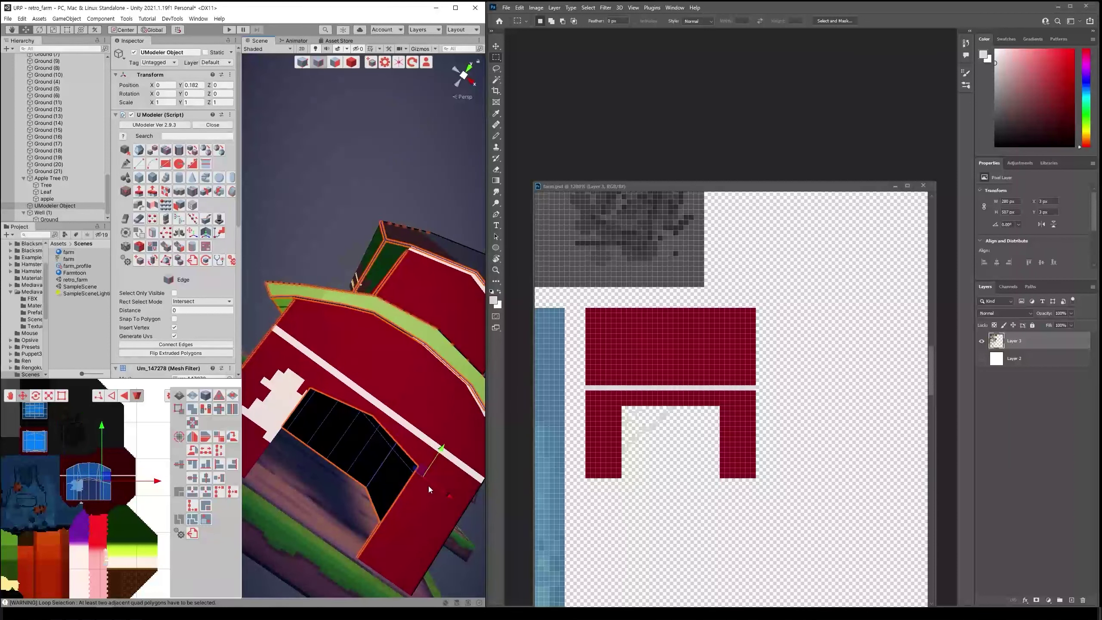
Orbit, pan and zoom around the barn to inspect the textured doorway
alt+drag(428, 484, 436, 477)
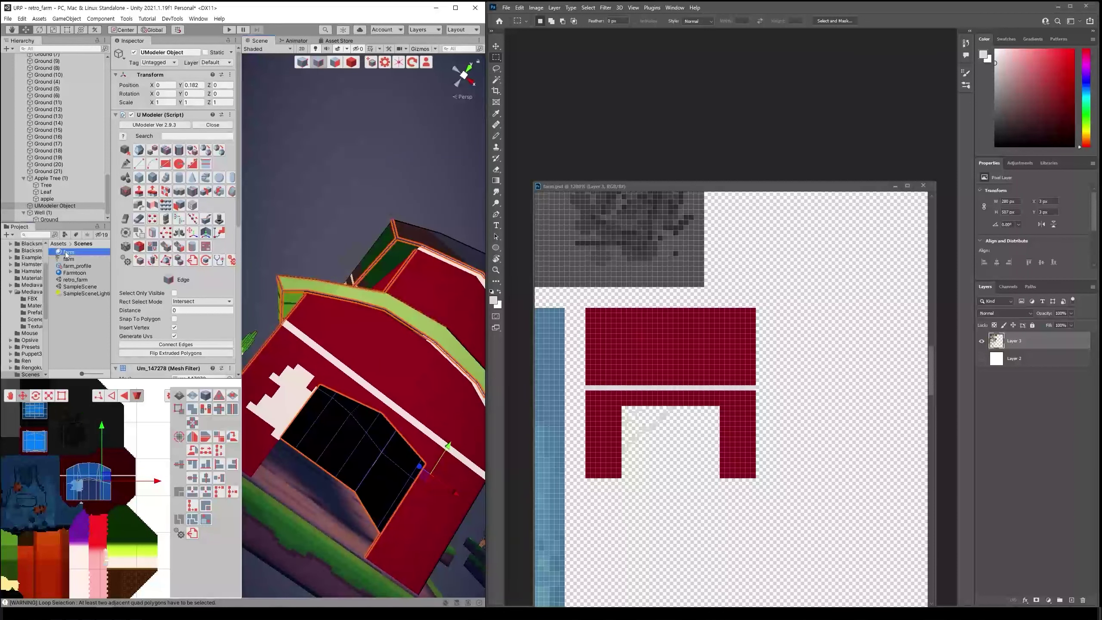
scroll(389, 373, down, 2)
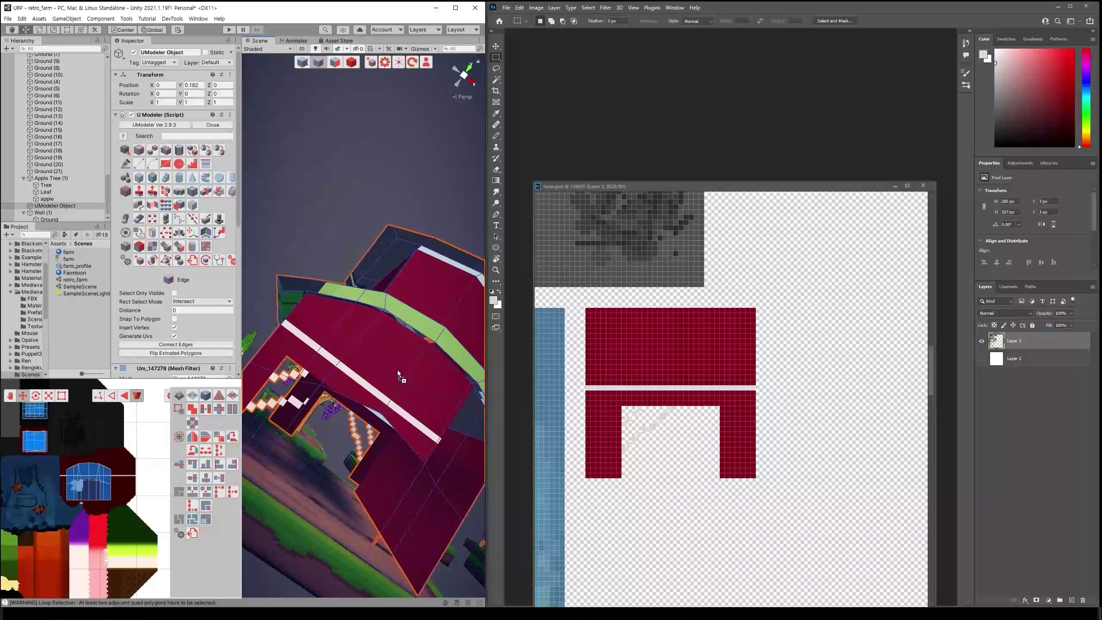
scroll(398, 371, down, 10)
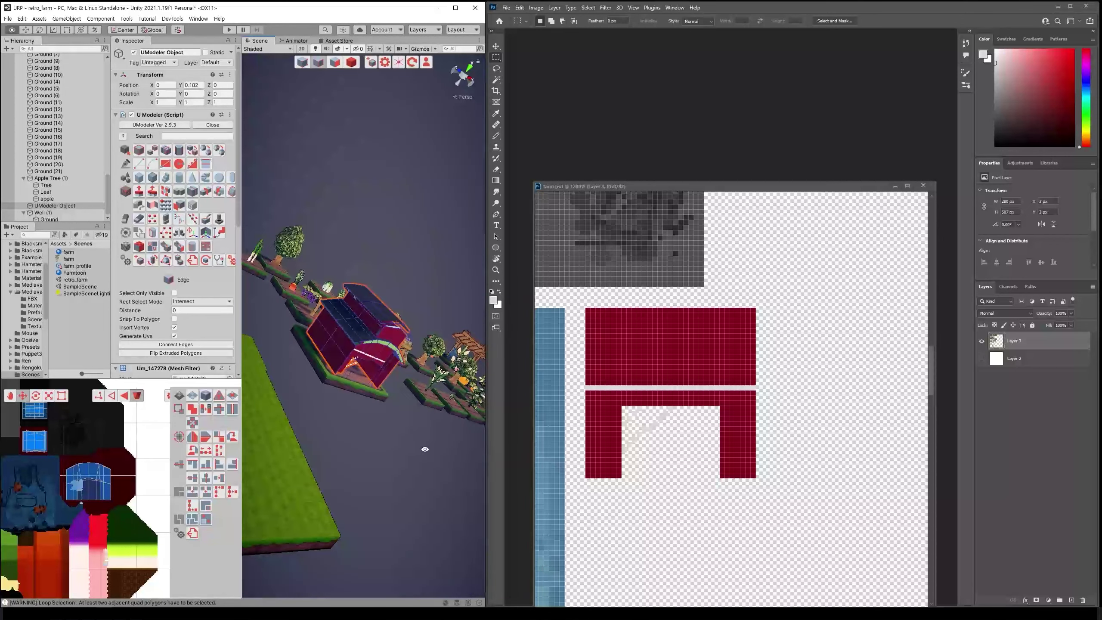
mouse_move(425, 449)
alt+mouse_down()
mouse_move(416, 403)
mouse_move(442, 507)
mouse_move(378, 430)
alt+mouse_up()
scroll(399, 452, up, 3)
scroll(400, 451, up, 3)
scroll(399, 451, down, 3)
middle_drag(378, 430, 387, 409)
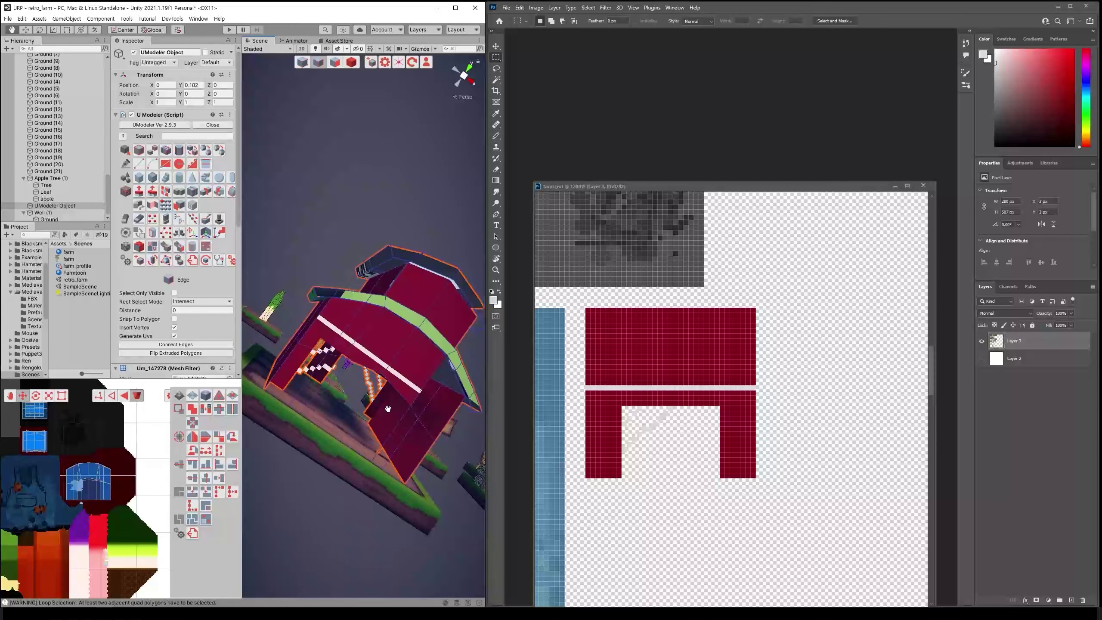
scroll(388, 408, up, 3)
mouse_move(388, 408)
alt+mouse_down()
mouse_move(321, 433)
mouse_move(318, 405)
mouse_move(473, 490)
mouse_move(469, 456)
alt+mouse_up()
scroll(318, 405, up, 3)
scroll(318, 405, down, 5)
scroll(439, 481, up, 3)
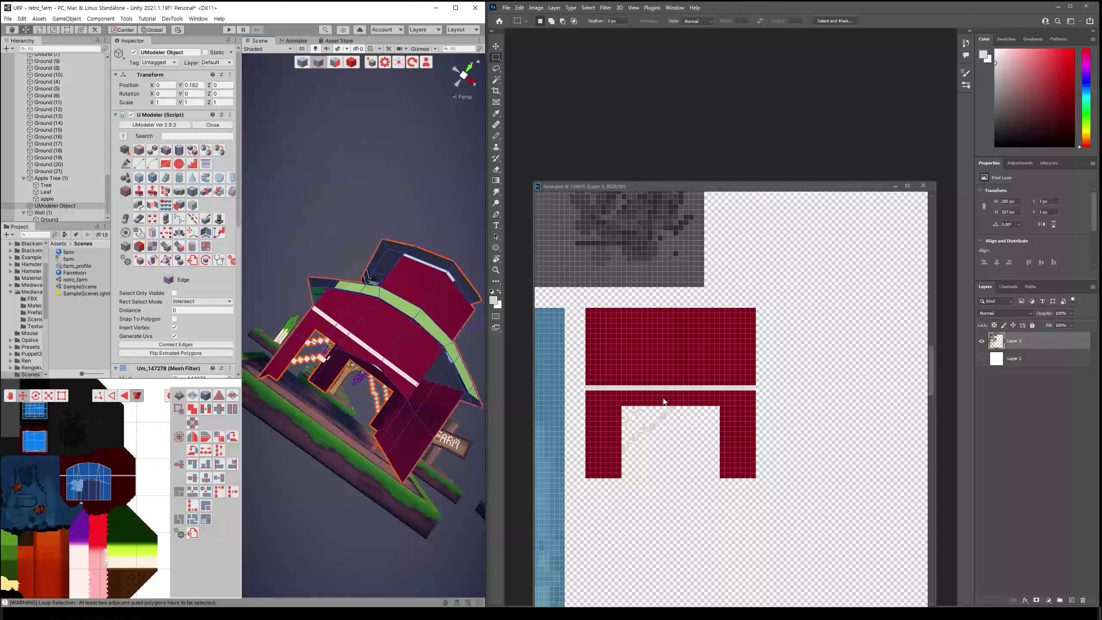
Sample dark red and paint a red line down the doorway and over the door slot, then save
key(b)
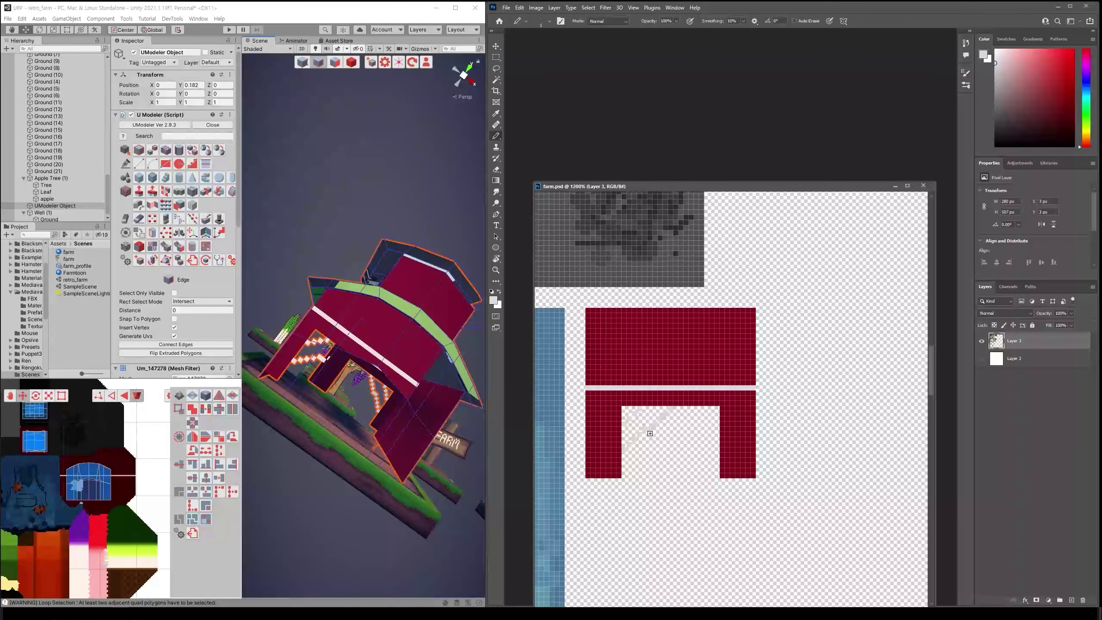
alt+click(653, 398)
mouse_move(644, 406)
mouse_down()
mouse_move(644, 473)
mouse_move(623, 473)
mouse_up()
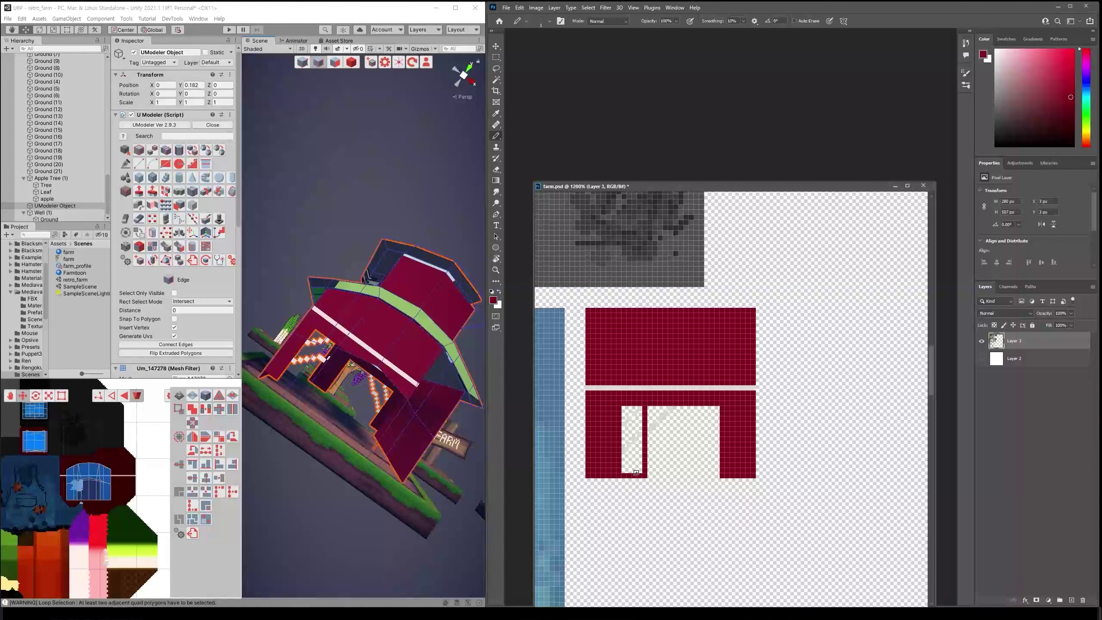
alt+drag(424, 438, 419, 441)
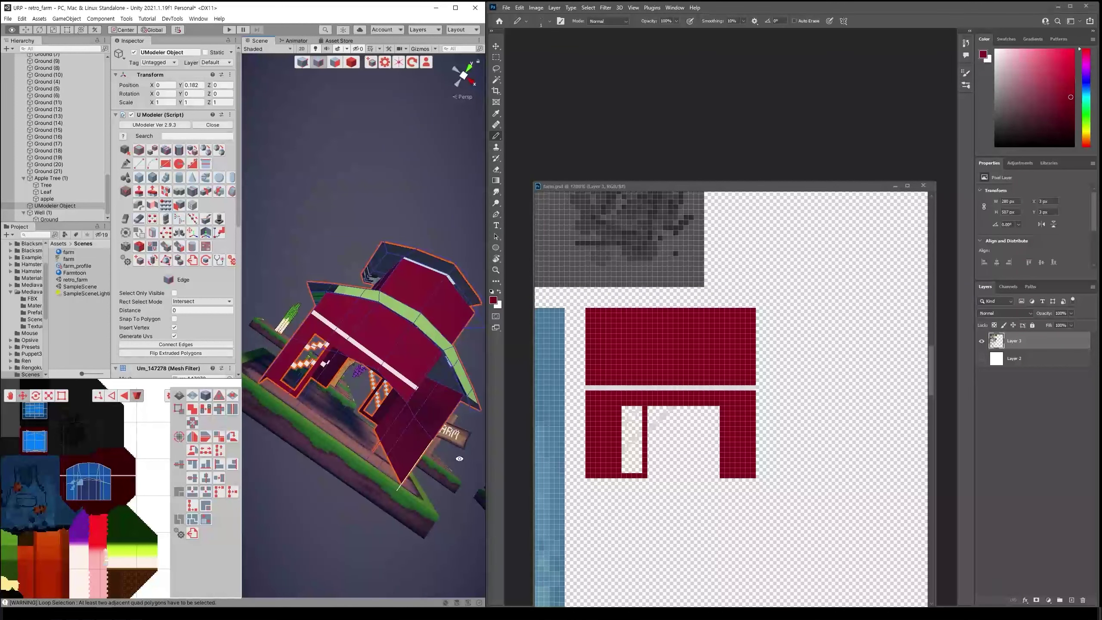
click(637, 409)
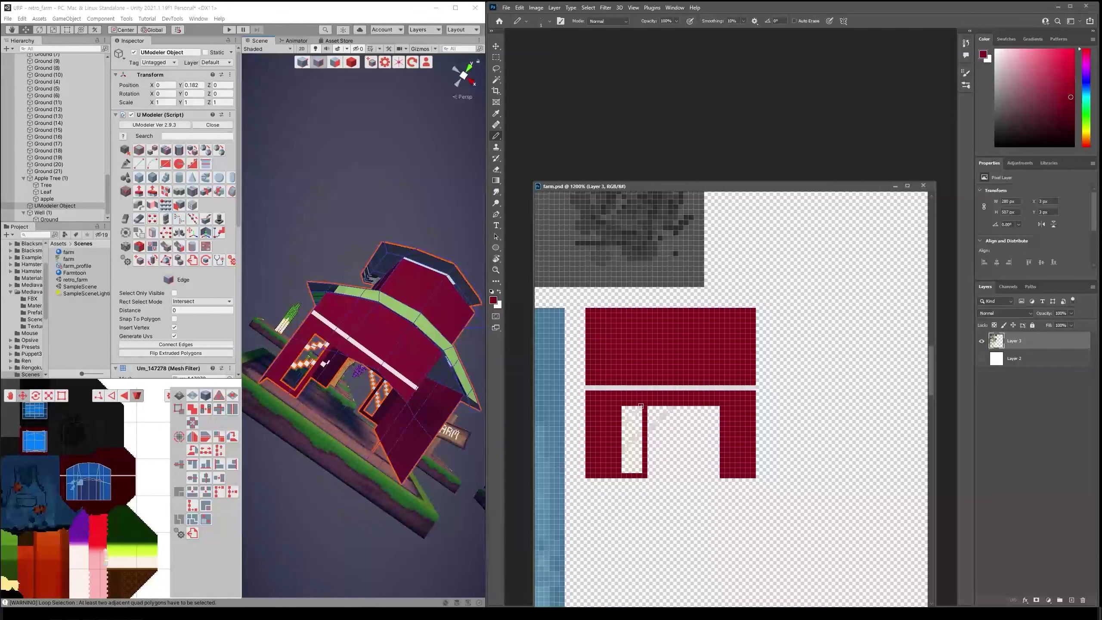
mouse_move(641, 416)
mouse_down()
mouse_move(630, 411)
mouse_move(632, 469)
mouse_move(627, 406)
mouse_up()
key(ctrl+s)
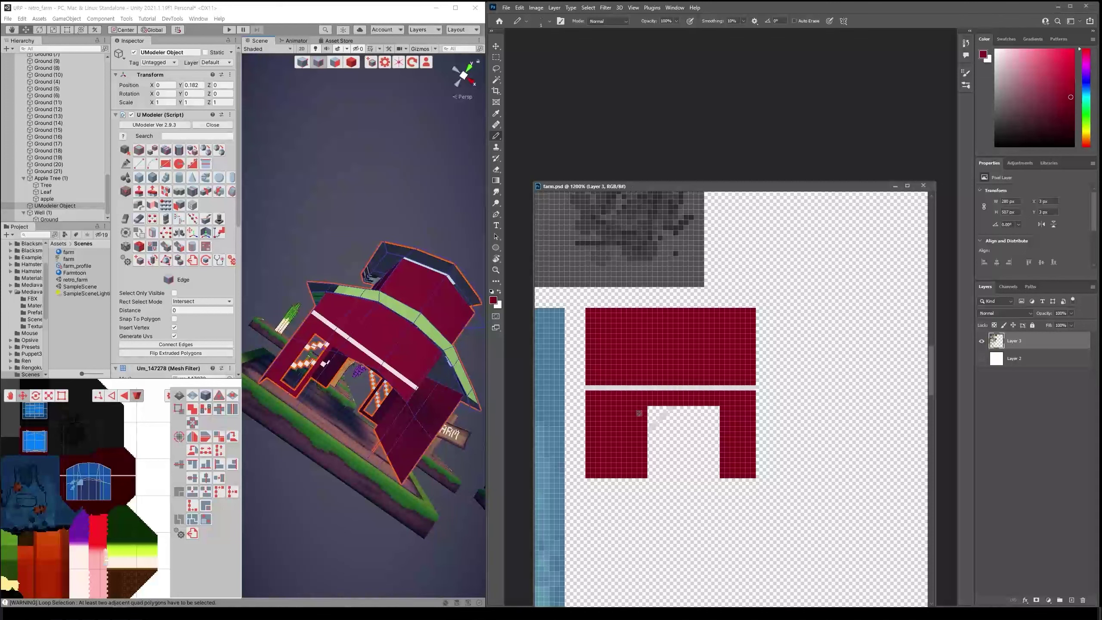
mouse_move(455, 510)
alt+mouse_down()
mouse_move(425, 501)
mouse_move(369, 447)
mouse_move(350, 321)
mouse_move(369, 400)
mouse_move(361, 415)
alt+mouse_up()
alt+drag(354, 398, 636, 374)
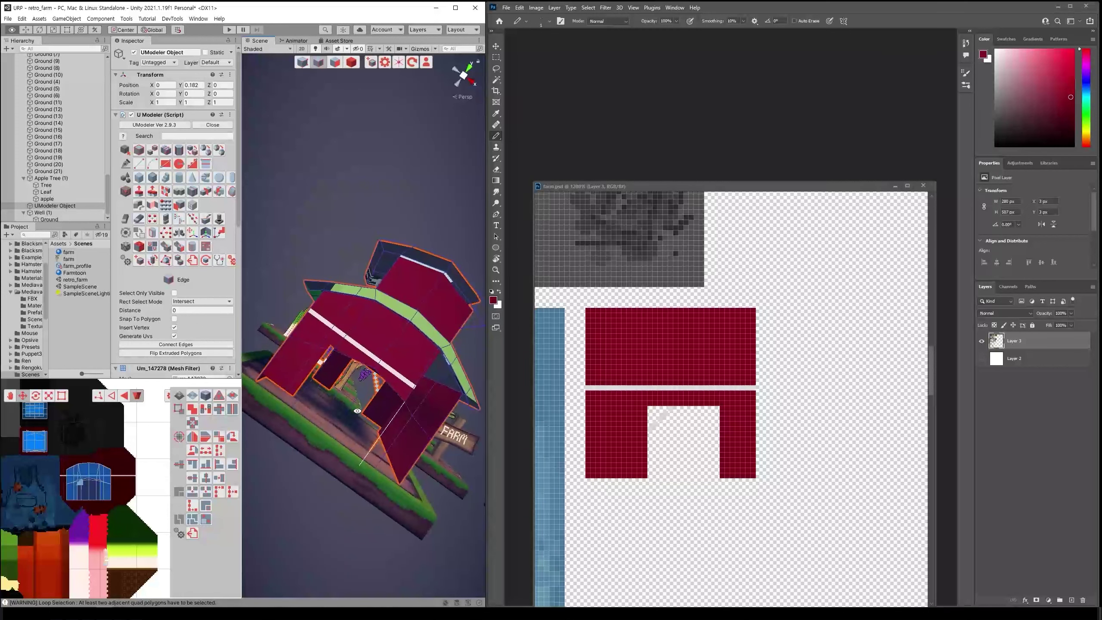
Draw light grey trim across the doorway top and left edge, erase stray pixels, and save
alt+click(656, 386)
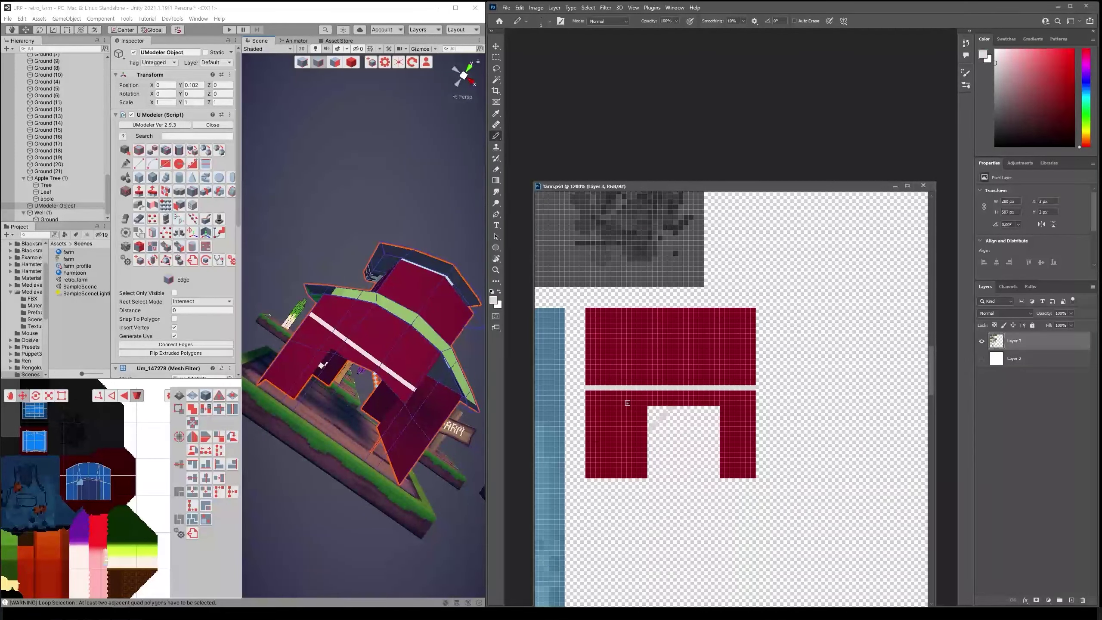
drag(627, 403, 725, 403)
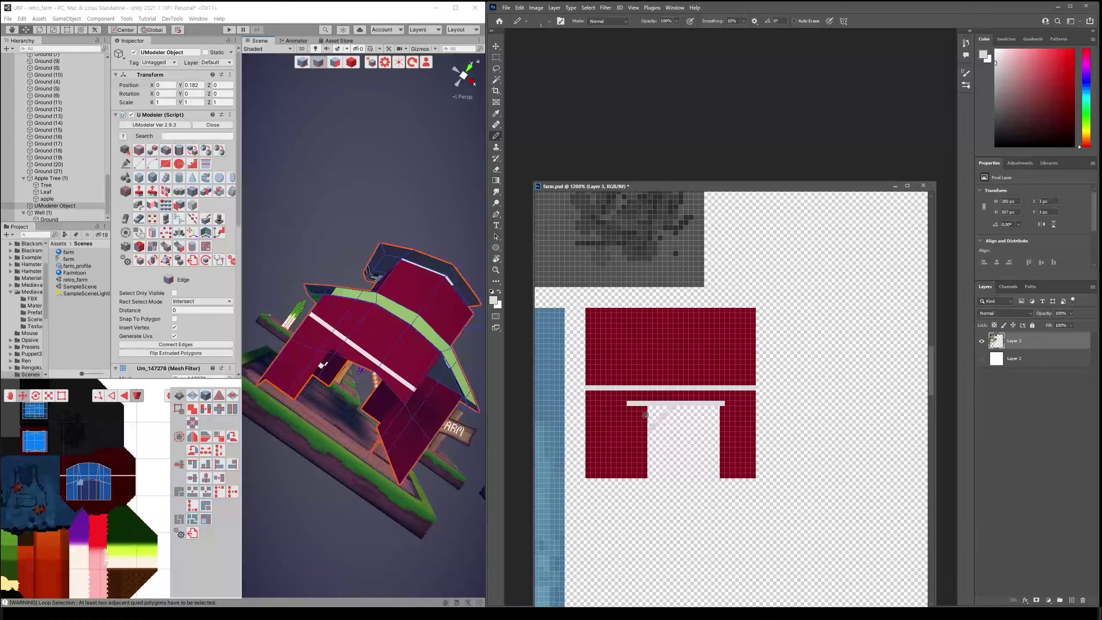
drag(644, 408, 645, 473)
key(s)
key(e)
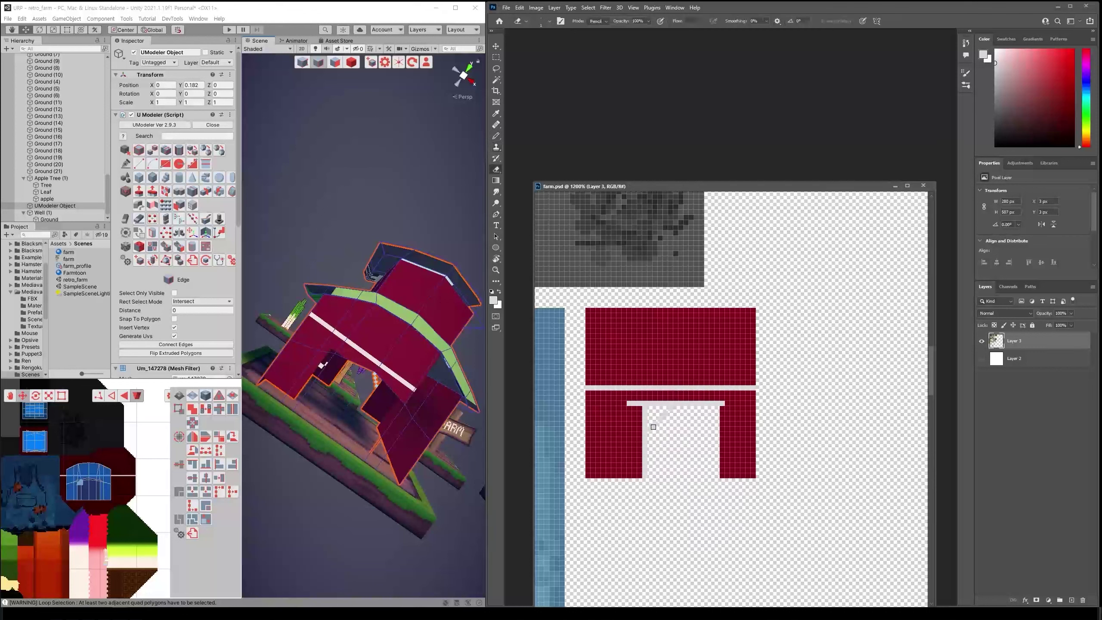
drag(653, 429, 670, 411)
drag(640, 409, 641, 415)
key(ctrl+s)
alt+drag(455, 503, 426, 493)
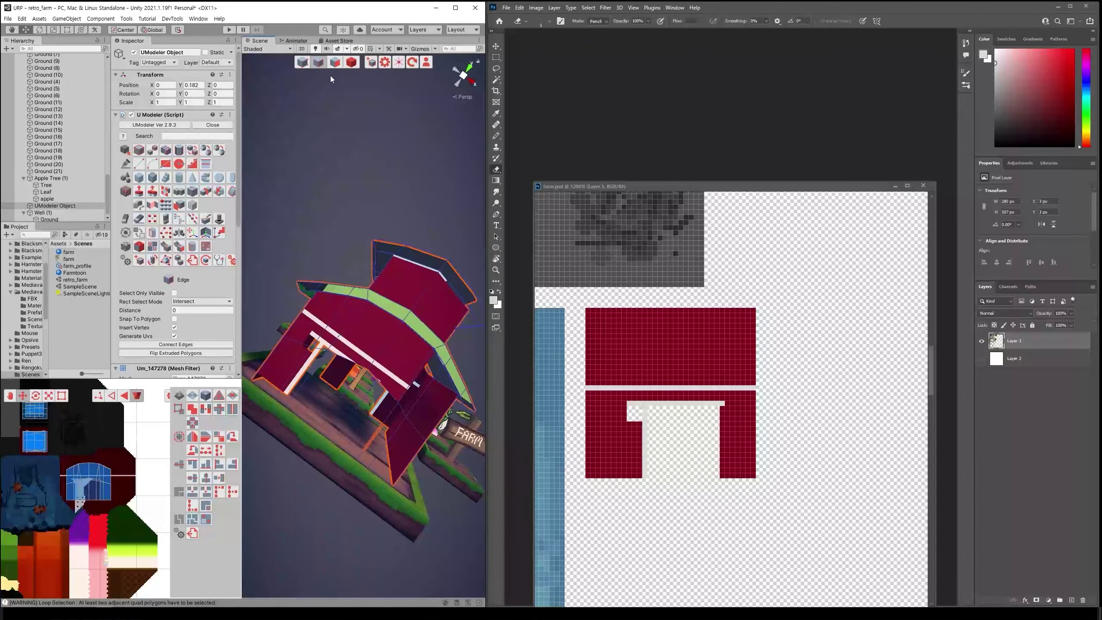
Select door-frame edges, move one, then undo the edits three times
click(310, 383)
click(342, 403)
click(361, 425)
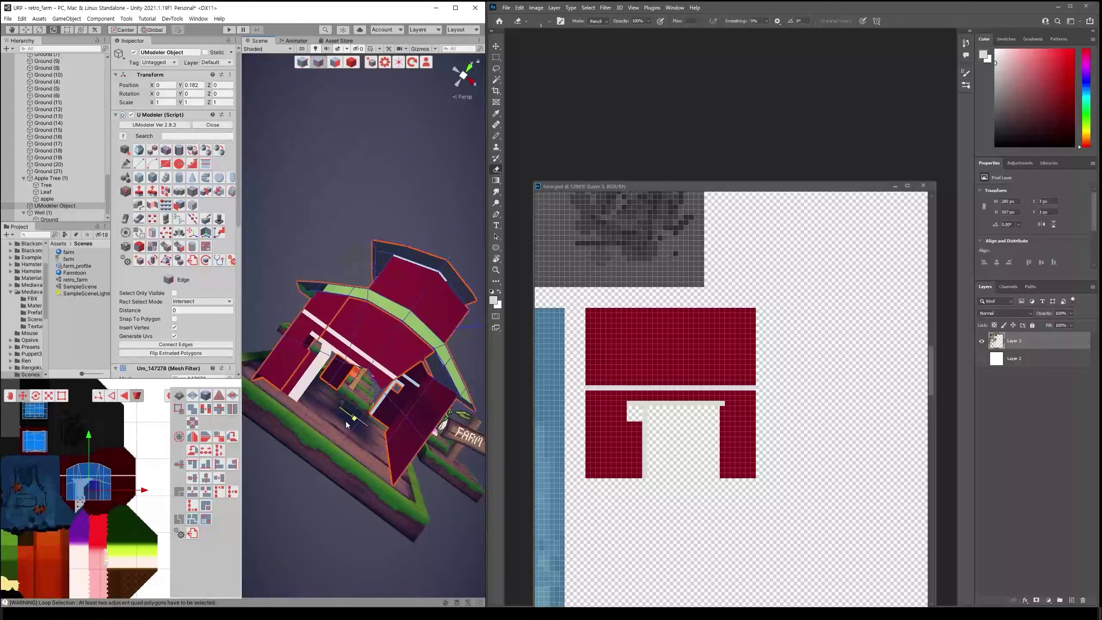
click(381, 428)
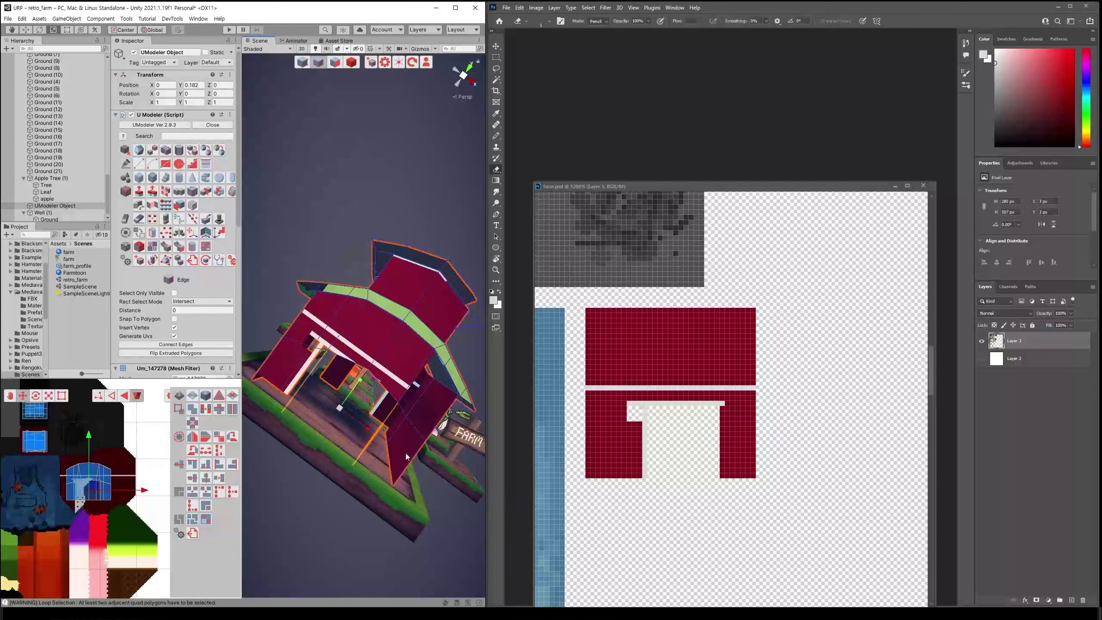
drag(356, 419, 346, 416)
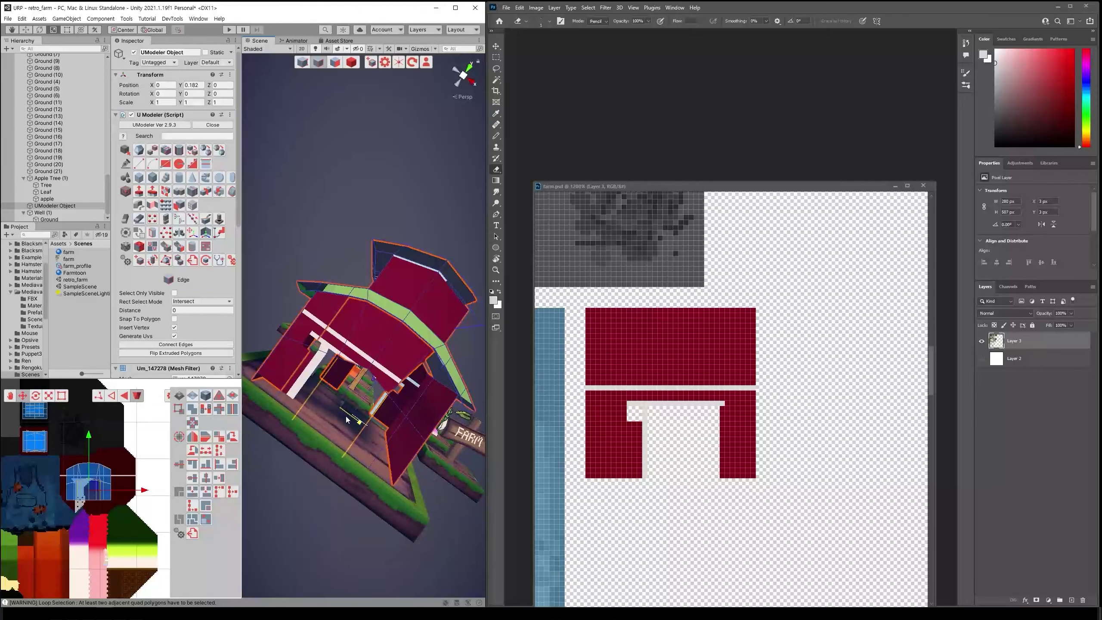
click(347, 419)
key(ctrl+z)
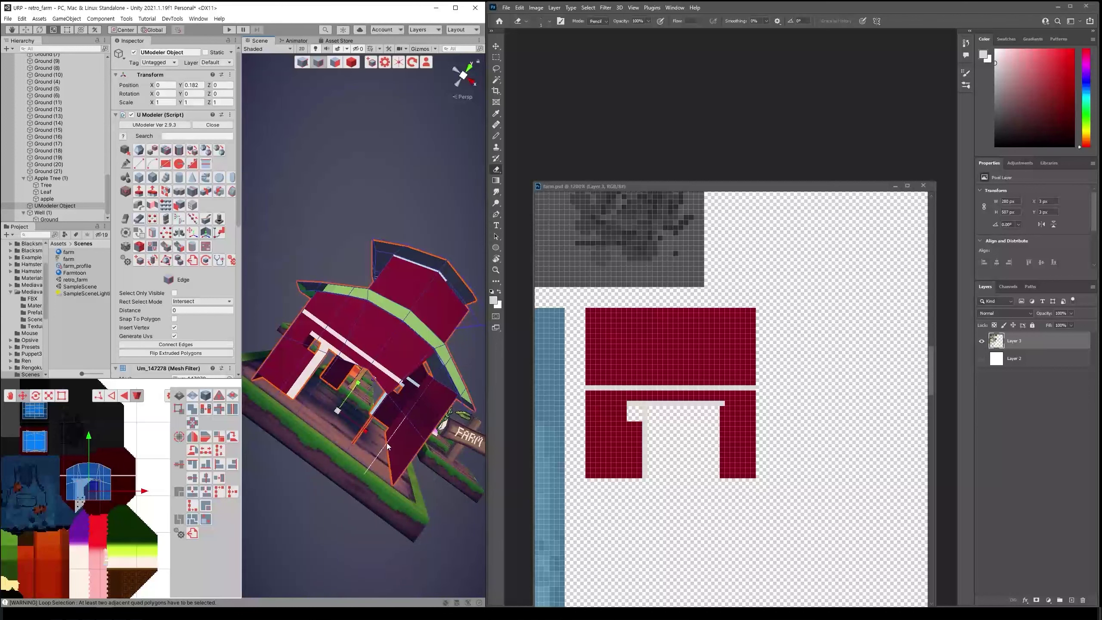
key(ctrl+z)
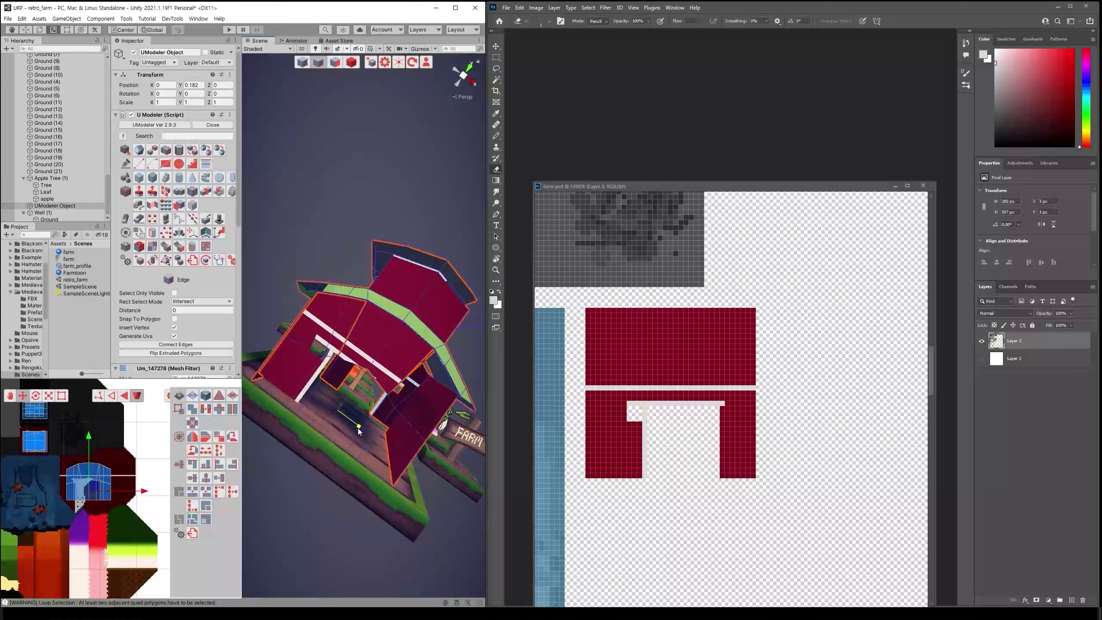
key(ctrl+z)
click(361, 431)
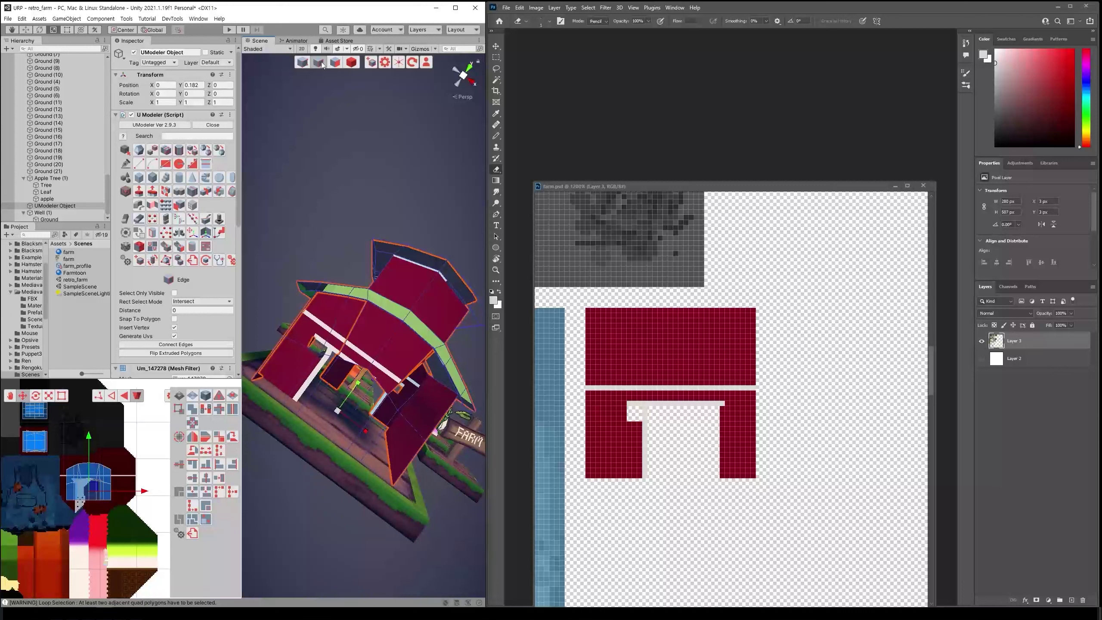
Switch to Vertex mode and select several roof-edge vertices
click(302, 63)
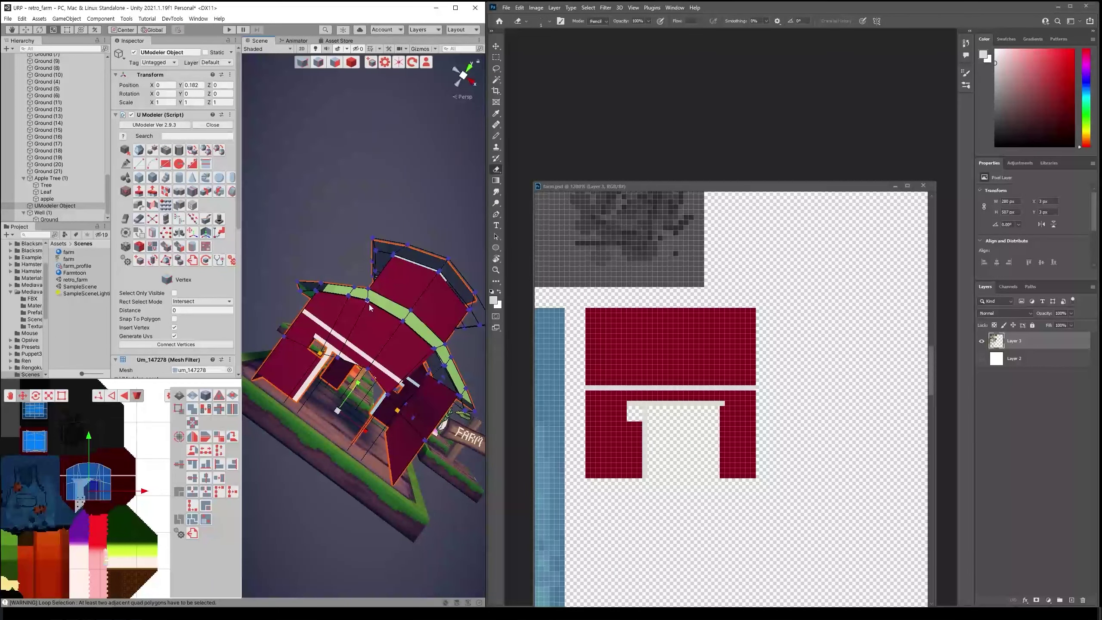
alt+drag(369, 307, 439, 329)
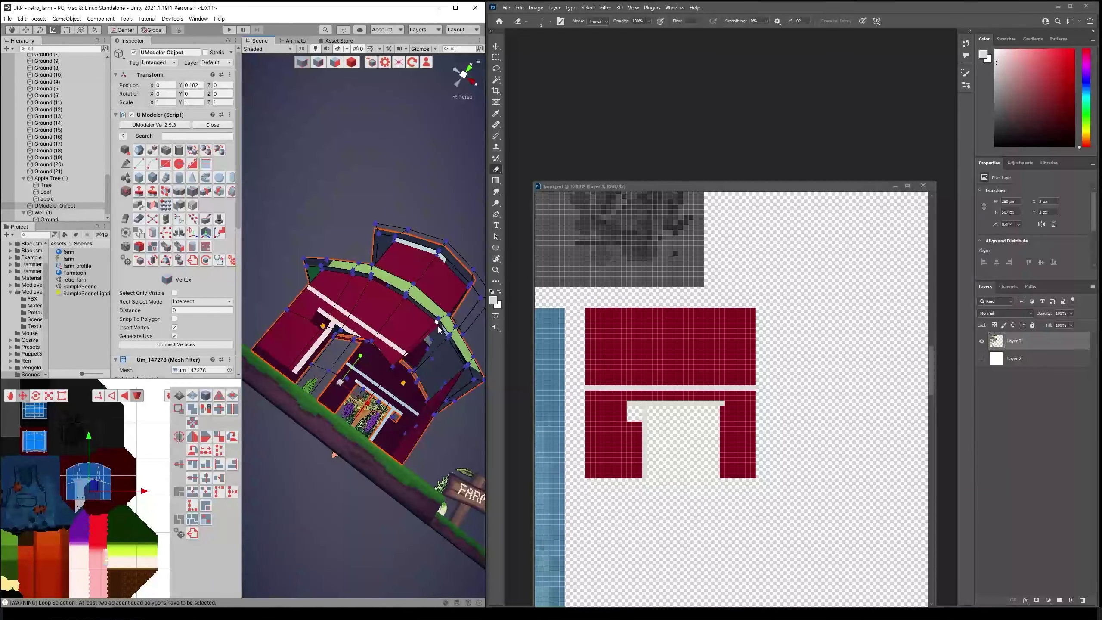
click(438, 325)
click(427, 318)
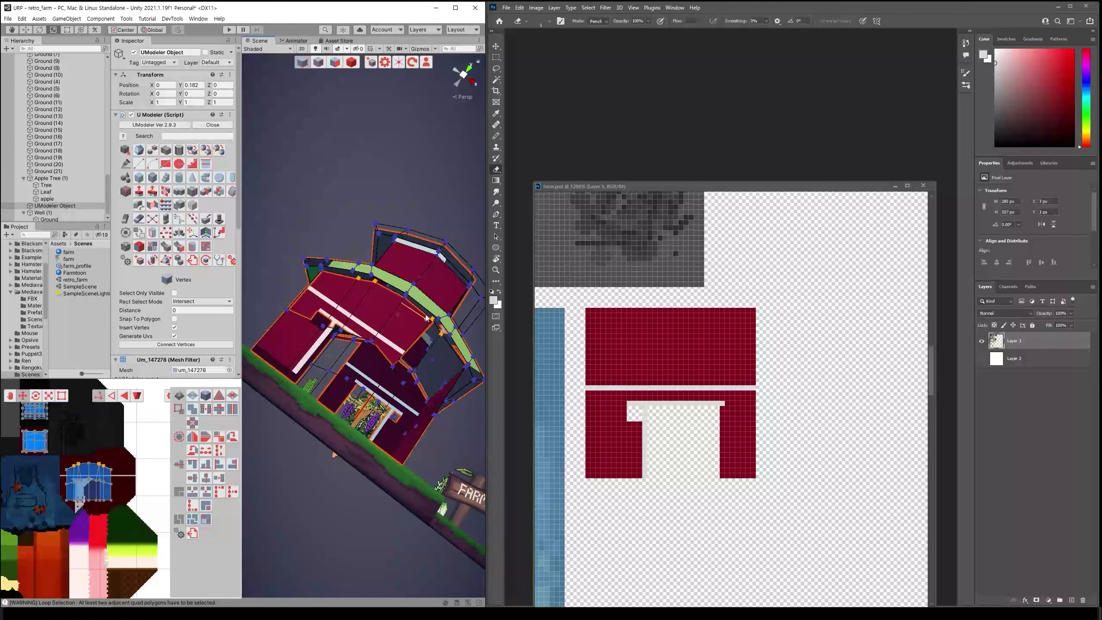
mouse_move(425, 381)
alt+mouse_down()
mouse_move(393, 463)
mouse_move(445, 435)
alt+mouse_up()
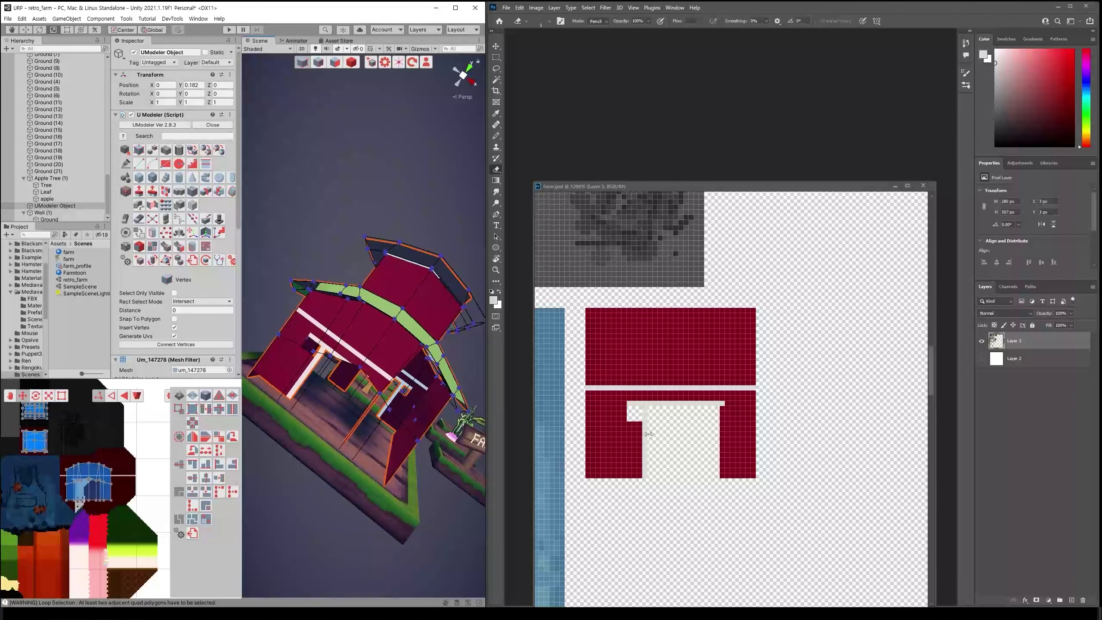
Draw a white trim line down the doorway's left leg, redoing a misplaced first attempt
click(858, 442)
key(b)
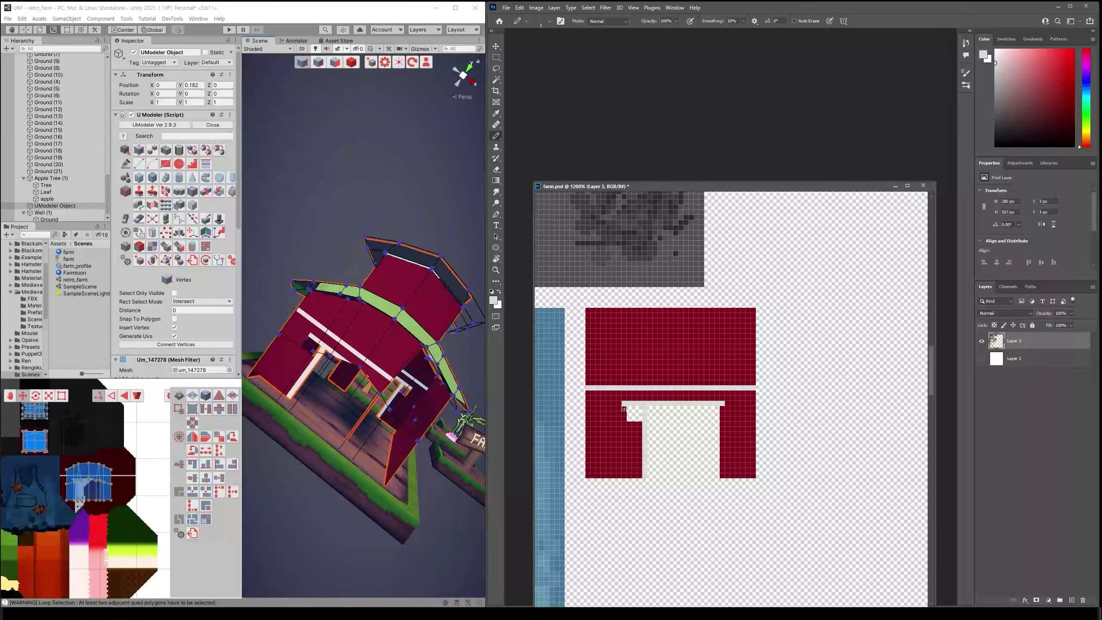
drag(624, 408, 629, 466)
key(ctrl+z)
drag(623, 410, 622, 474)
Erase the thin inner red column in the doorway and save farm.psd
key(e)
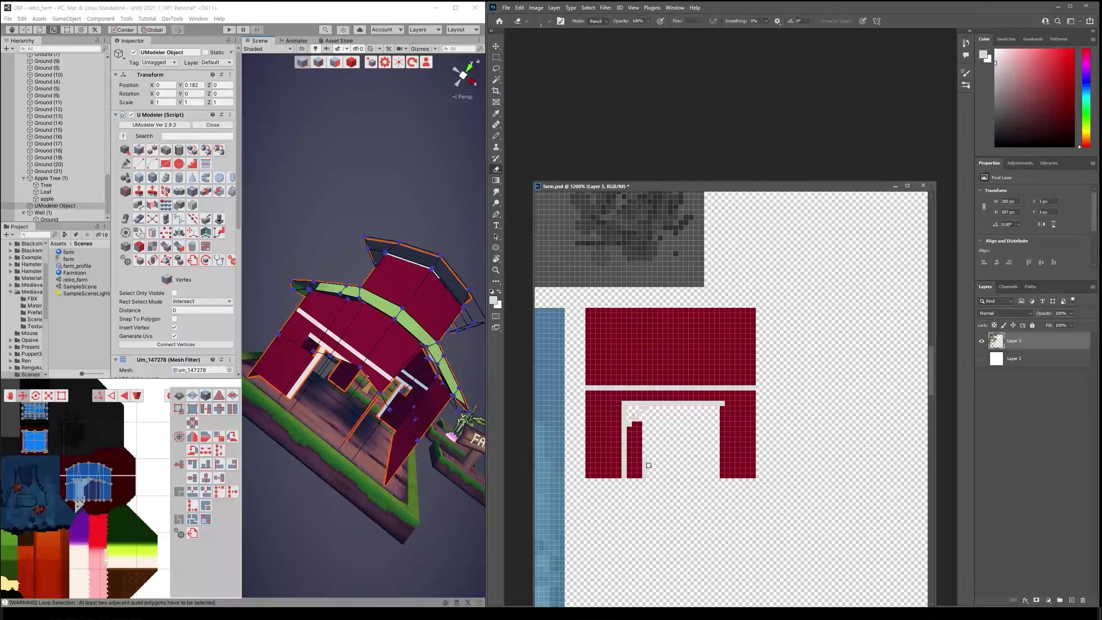
mouse_move(640, 478)
mouse_down()
mouse_move(642, 421)
mouse_move(633, 477)
mouse_up()
drag(630, 422, 630, 478)
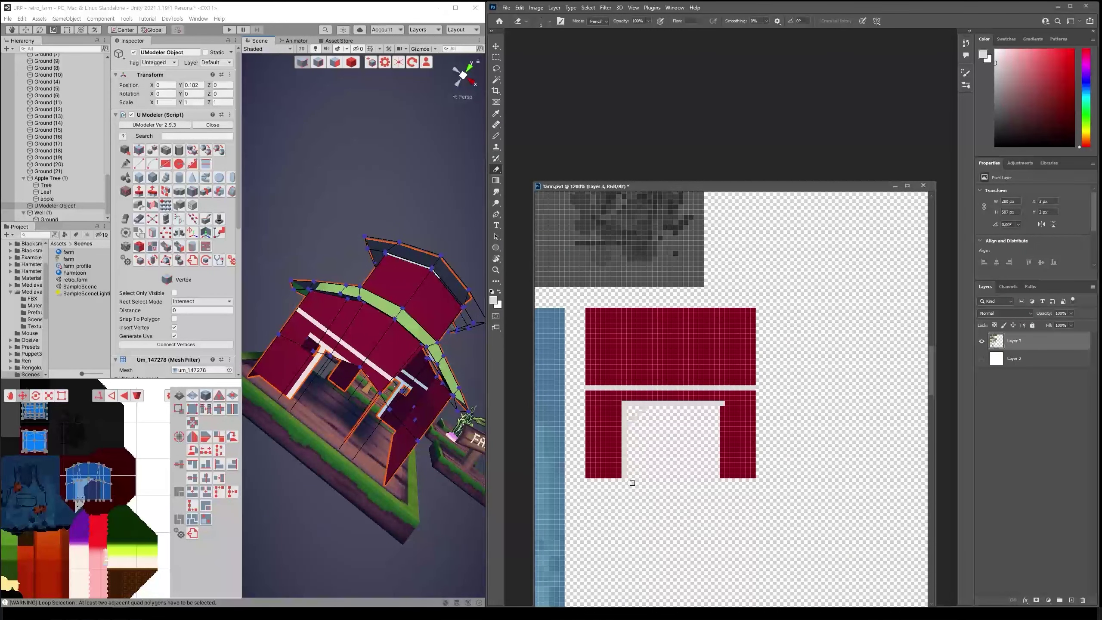
key(ctrl+s)
mouse_move(347, 304)
alt+mouse_down()
mouse_move(381, 282)
mouse_move(357, 372)
mouse_move(353, 174)
alt+mouse_up()
Return to Object mode, select the barn, and flip its normals so it renders solid red
key(4)
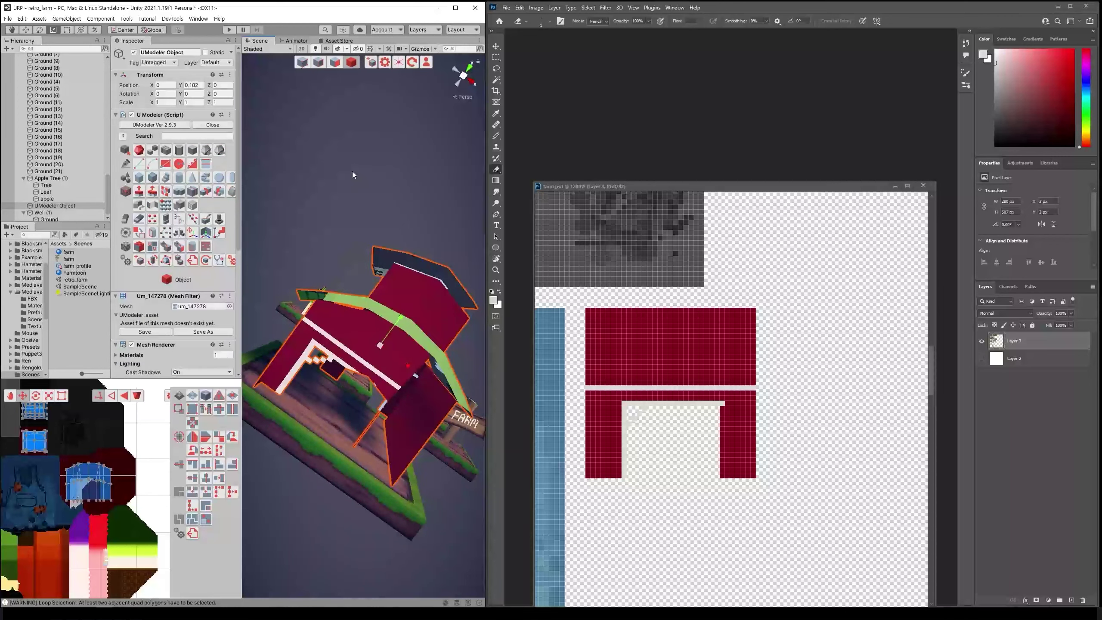
click(353, 174)
mouse_move(315, 354)
alt+mouse_down()
mouse_move(456, 376)
mouse_move(420, 250)
mouse_move(365, 408)
mouse_move(397, 384)
mouse_move(430, 384)
mouse_move(357, 364)
alt+mouse_up()
scroll(397, 383, down, 5)
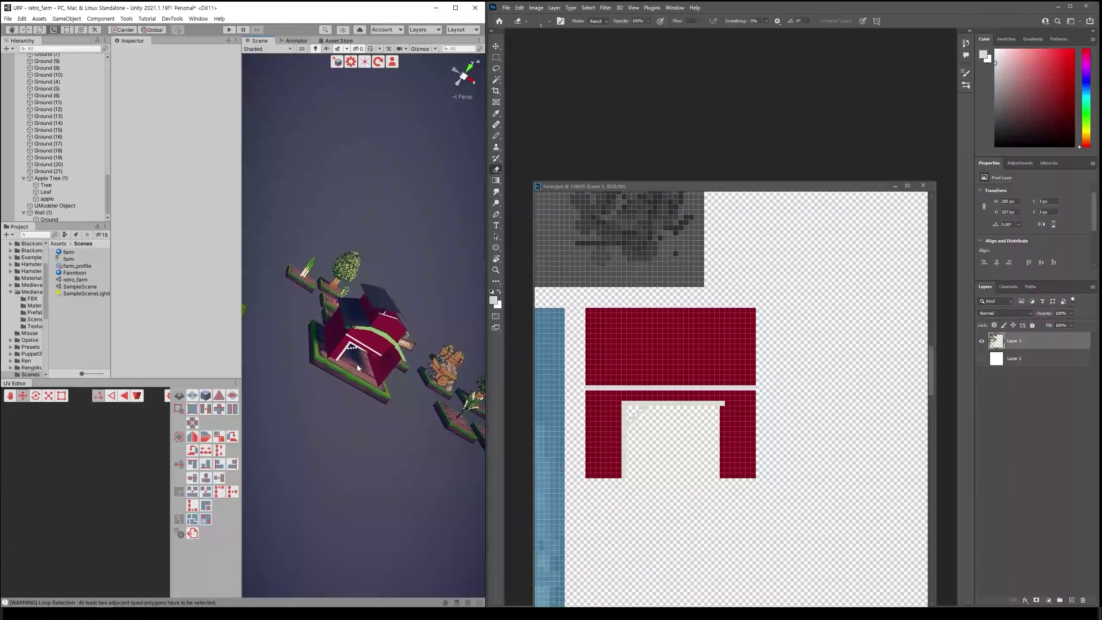
click(385, 347)
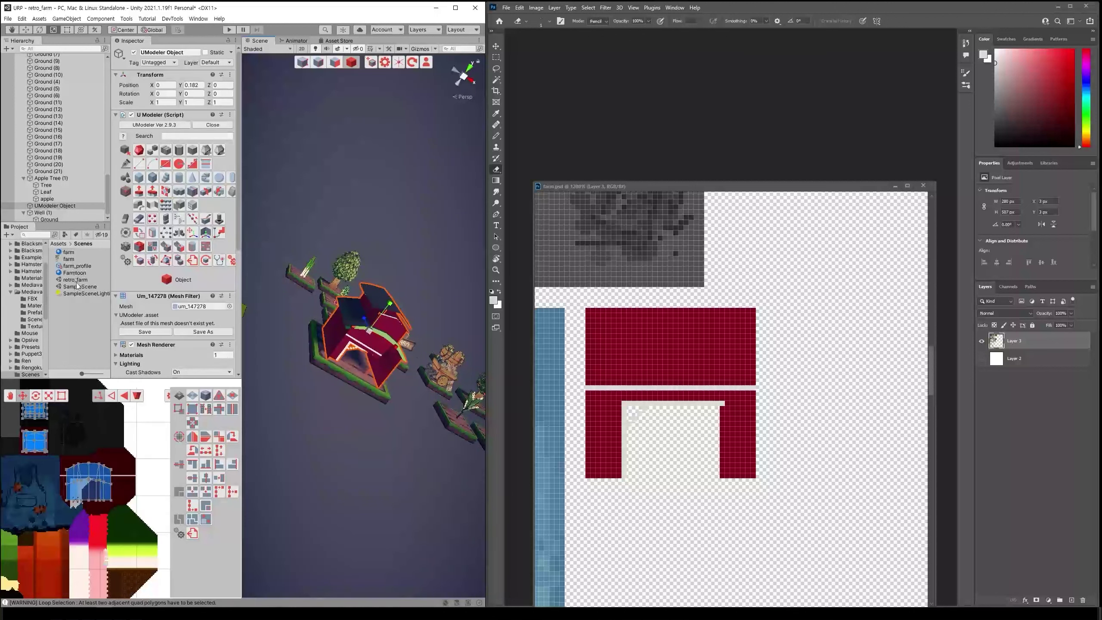
key(ctrl+z)
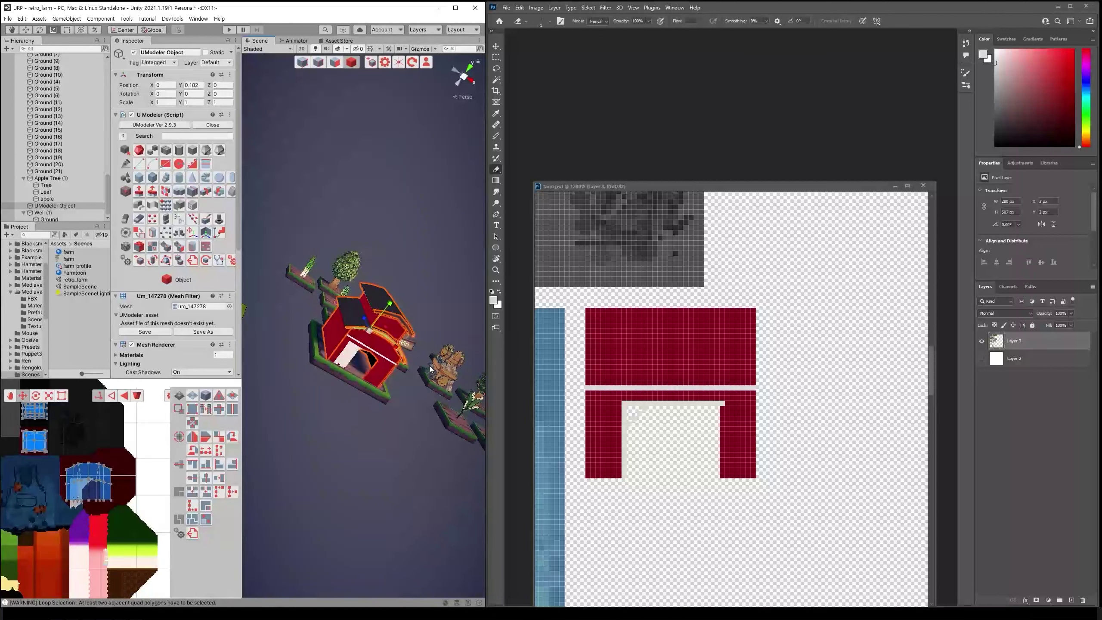
mouse_move(414, 381)
alt+mouse_down()
mouse_move(438, 365)
mouse_move(402, 406)
mouse_move(422, 403)
alt+mouse_up()
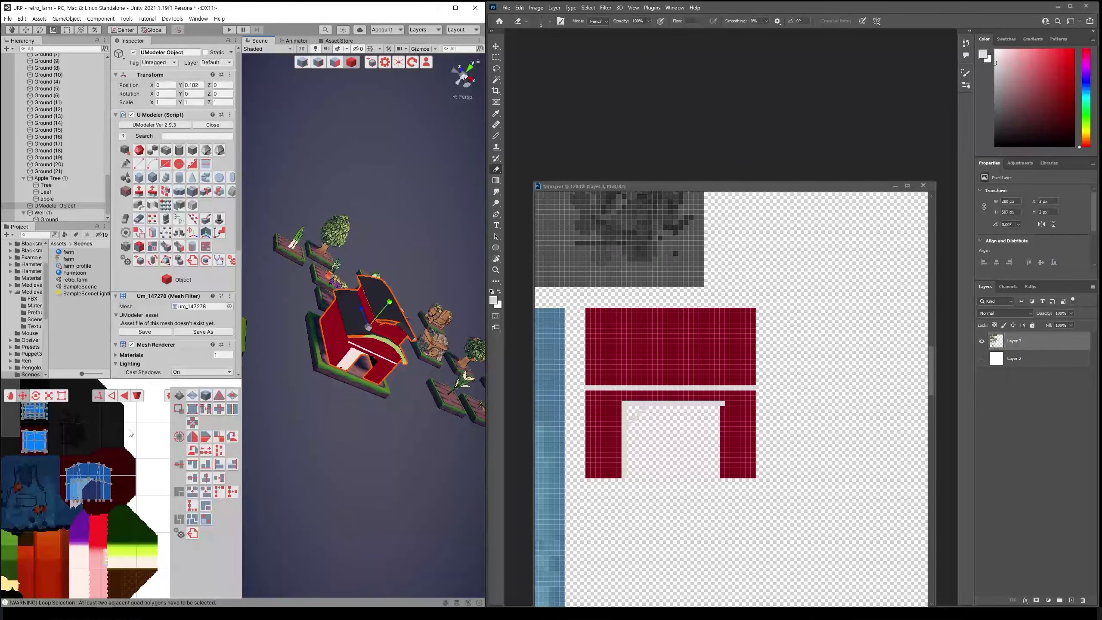
scroll(427, 416, up, 2)
scroll(403, 395, up, 2)
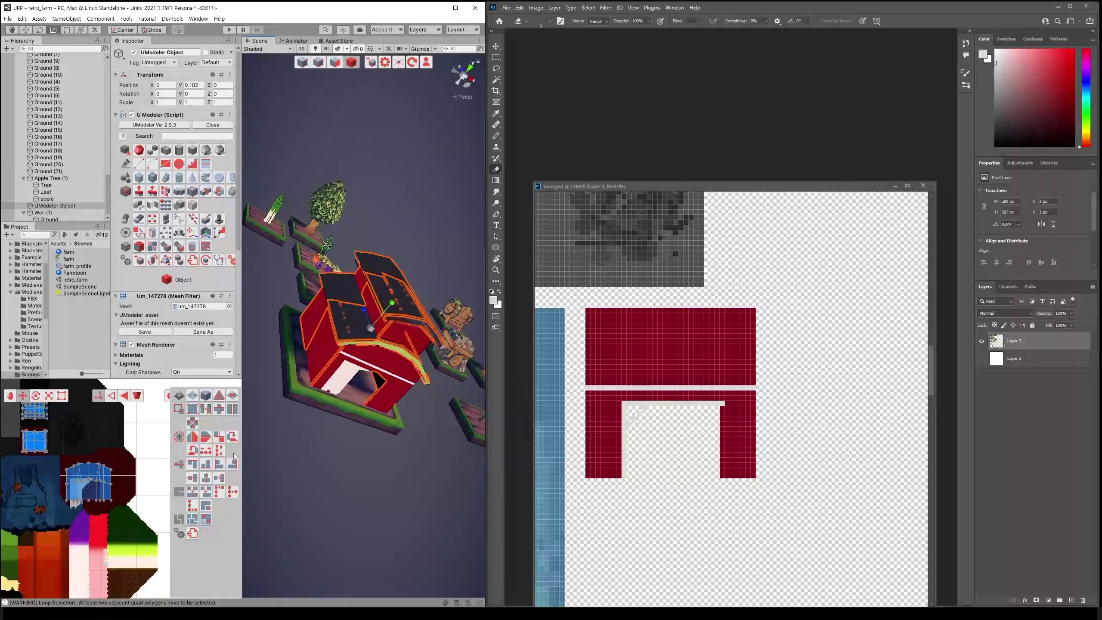
mouse_move(320, 436)
alt+mouse_down()
mouse_move(370, 425)
mouse_move(343, 409)
mouse_move(417, 405)
alt+mouse_up()
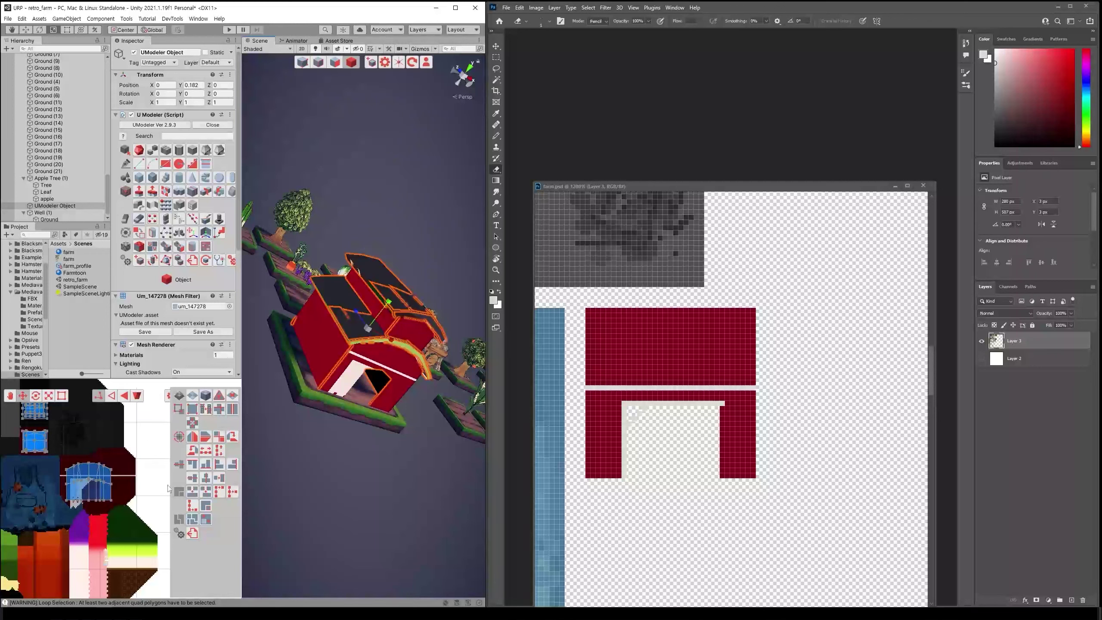
Select the four door faces, detach them into a new object, and move it to Z -0.885
alt+drag(303, 281, 330, 174)
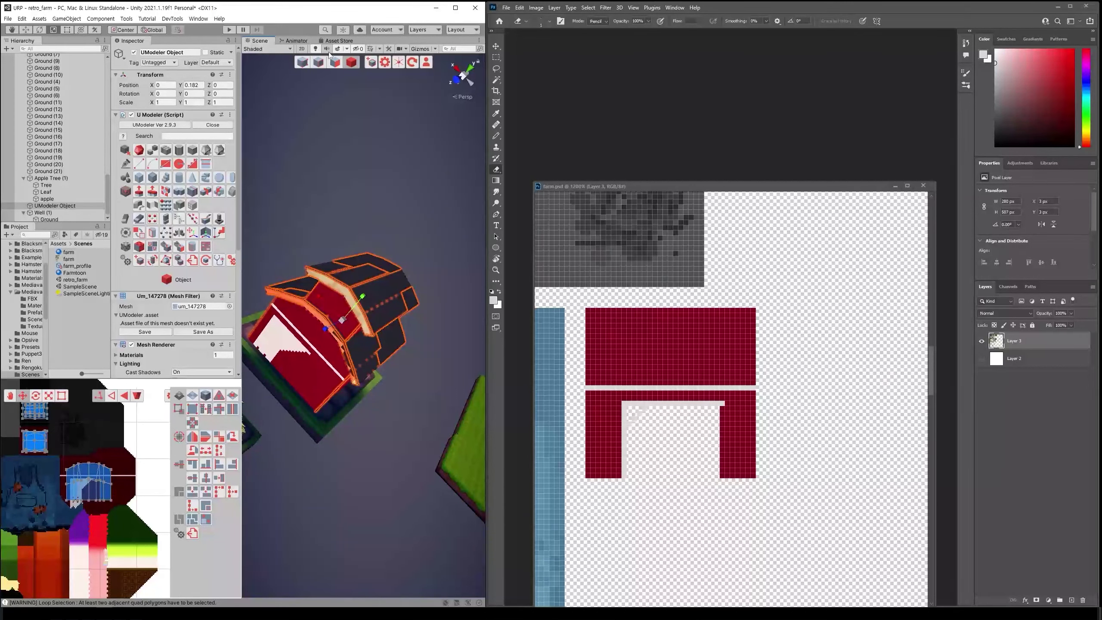
click(335, 62)
alt+drag(335, 304, 348, 324)
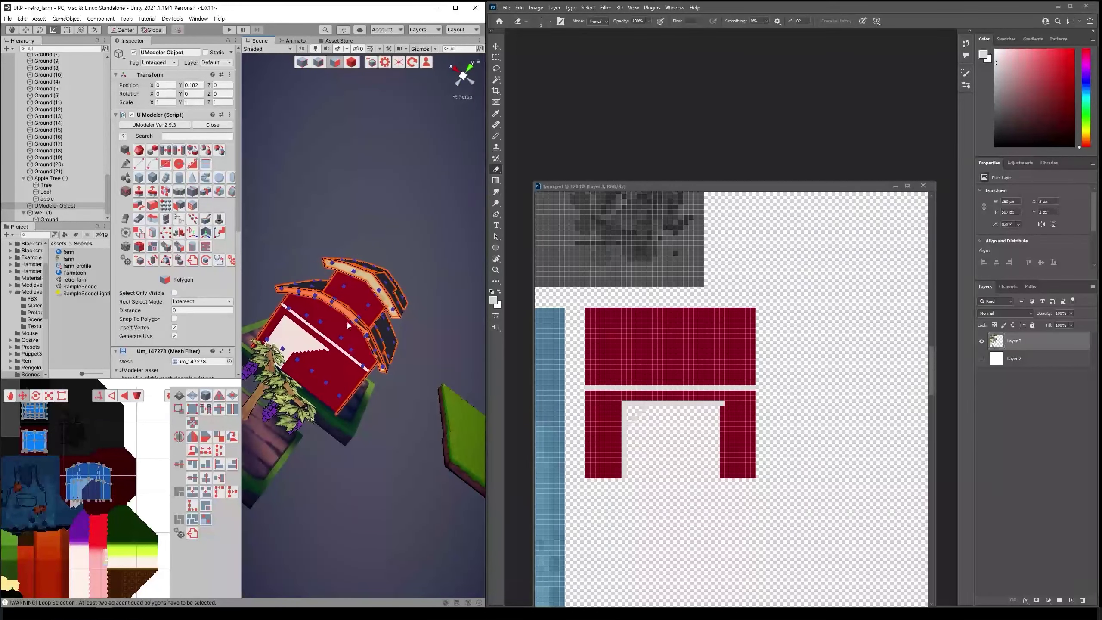
scroll(346, 320, up, 5)
click(274, 363)
alt+drag(274, 363, 336, 435)
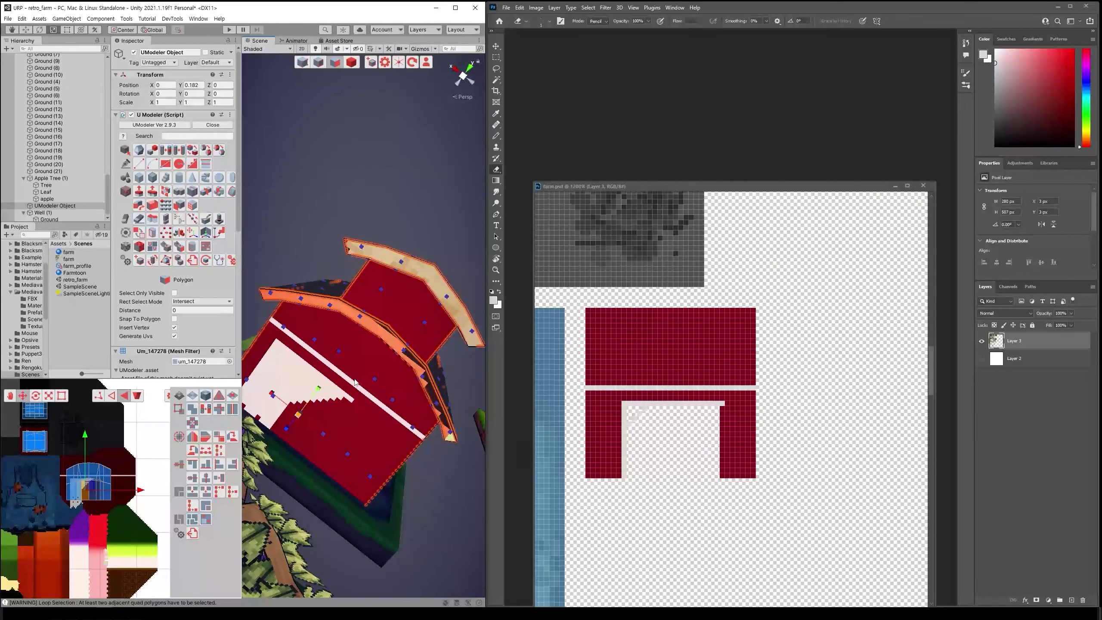
shift+click(344, 454)
shift+click(392, 400)
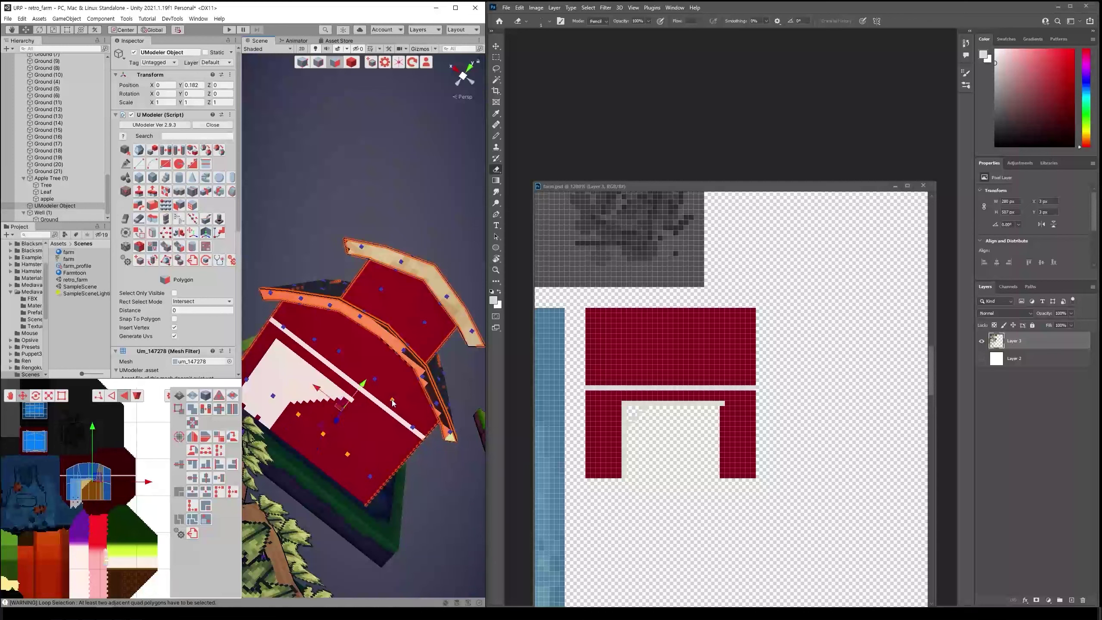
shift+click(377, 378)
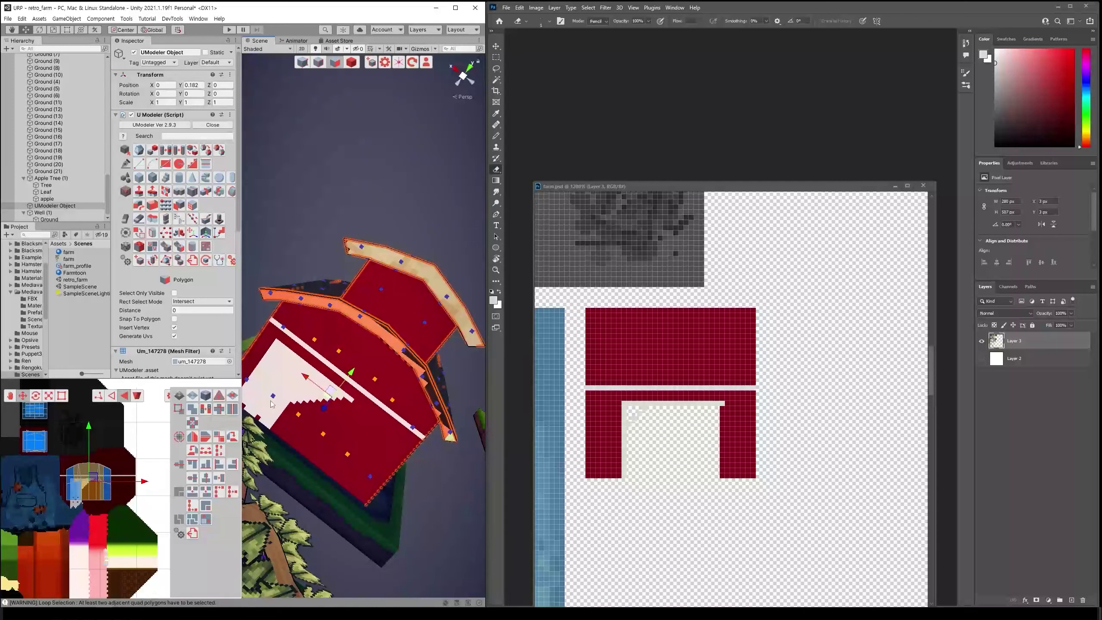
mouse_move(319, 332)
alt+mouse_down()
mouse_move(313, 476)
mouse_move(321, 393)
mouse_move(299, 365)
alt+mouse_up()
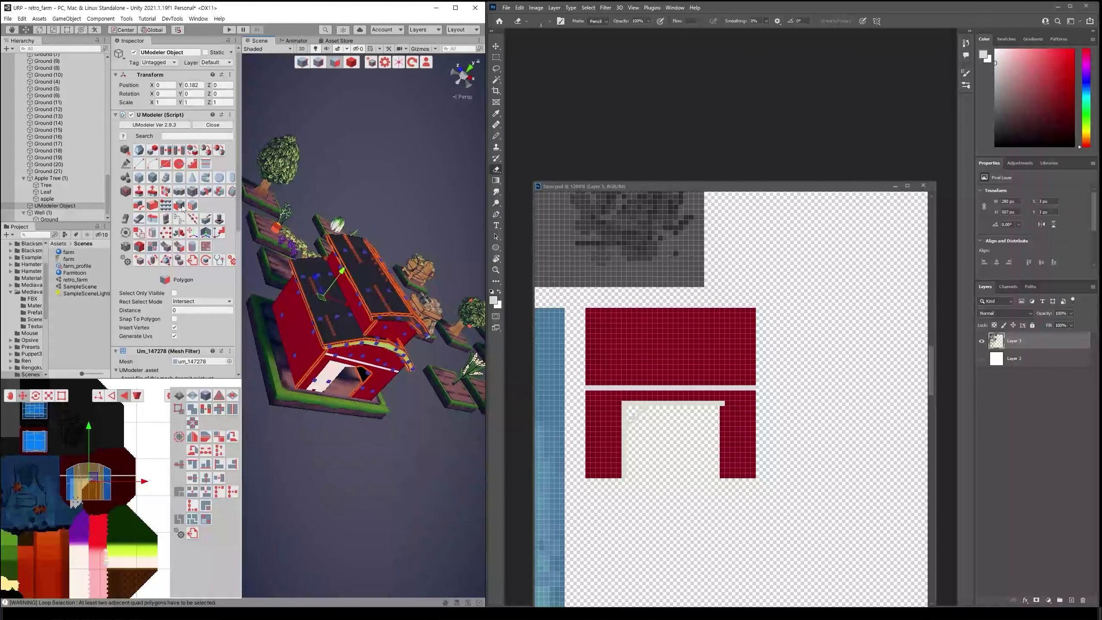
click(164, 223)
mouse_move(317, 280)
mouse_down()
mouse_move(349, 358)
mouse_move(343, 343)
mouse_up()
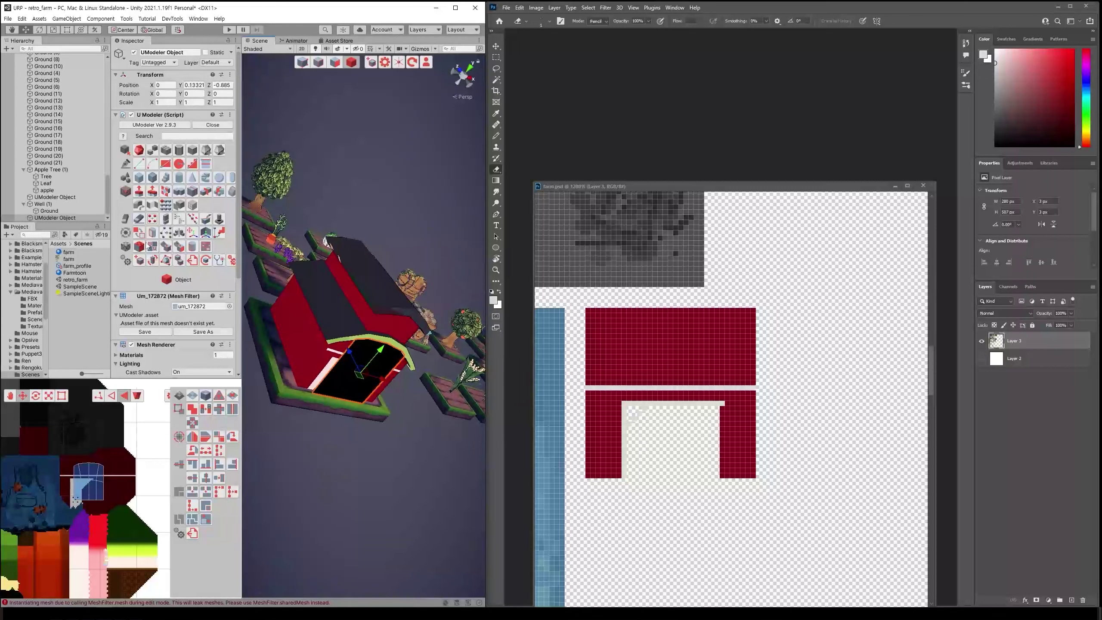
Turn the door panel to its red trimmed side and slide it further out before the barn
click(136, 234)
drag(350, 357, 374, 403)
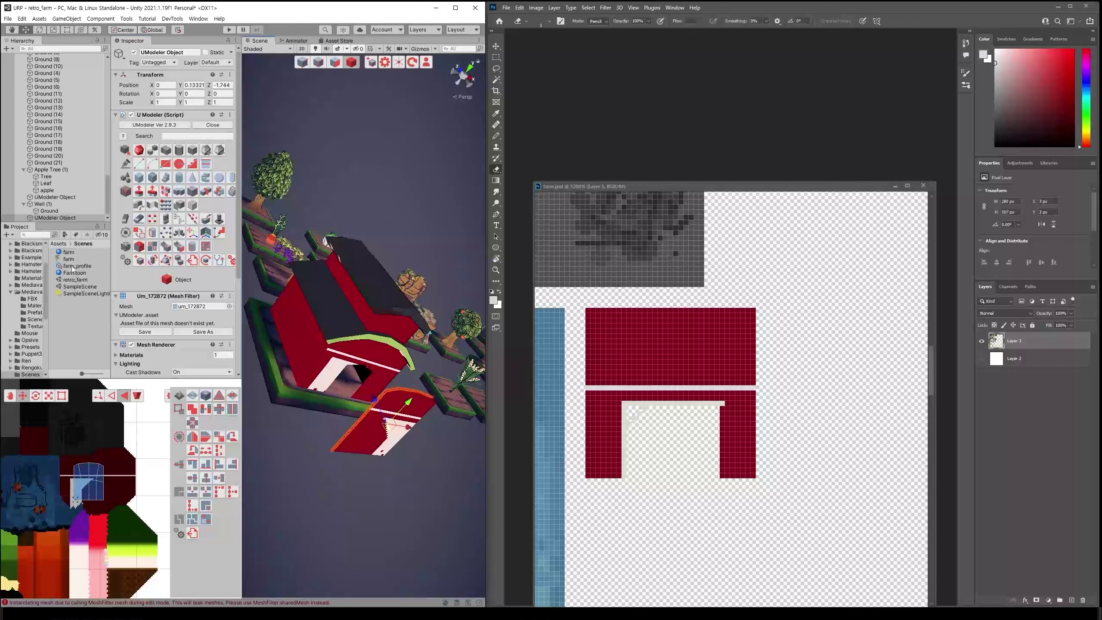
mouse_move(365, 433)
alt+mouse_down()
mouse_move(406, 445)
mouse_move(327, 405)
alt+mouse_up()
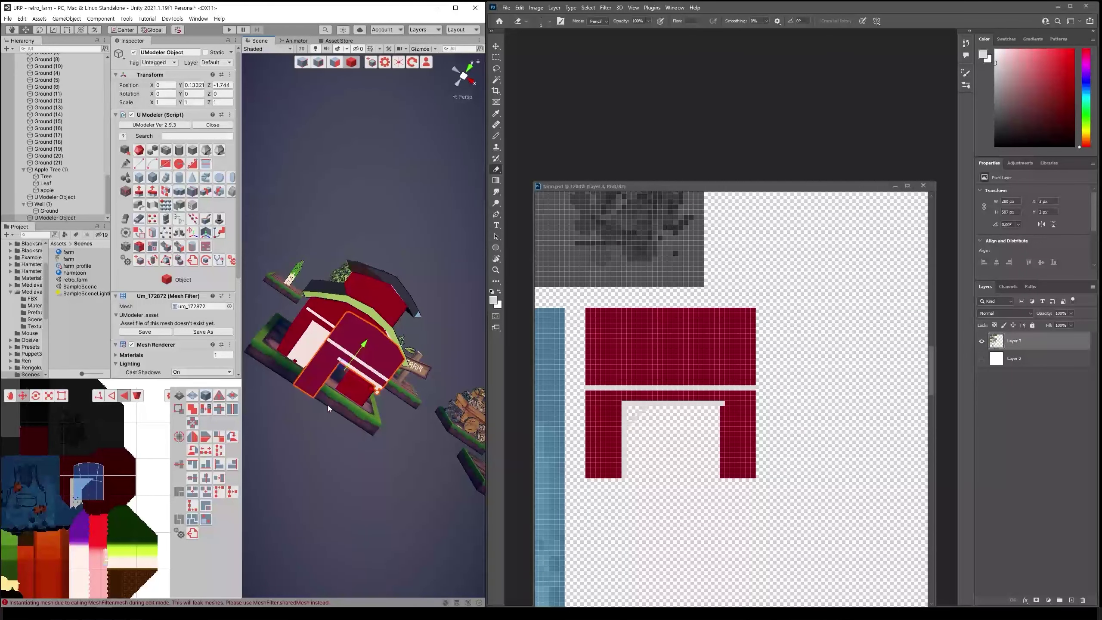
Select a barn face and shrink its UV island onto the blue texture patch
click(398, 388)
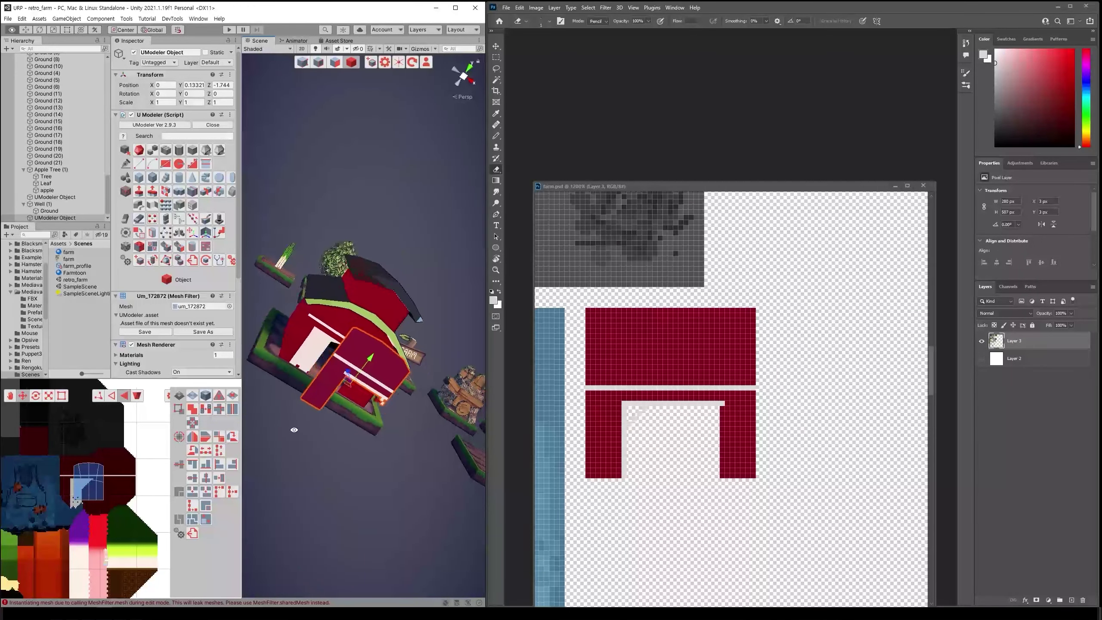
alt+drag(397, 388, 376, 366)
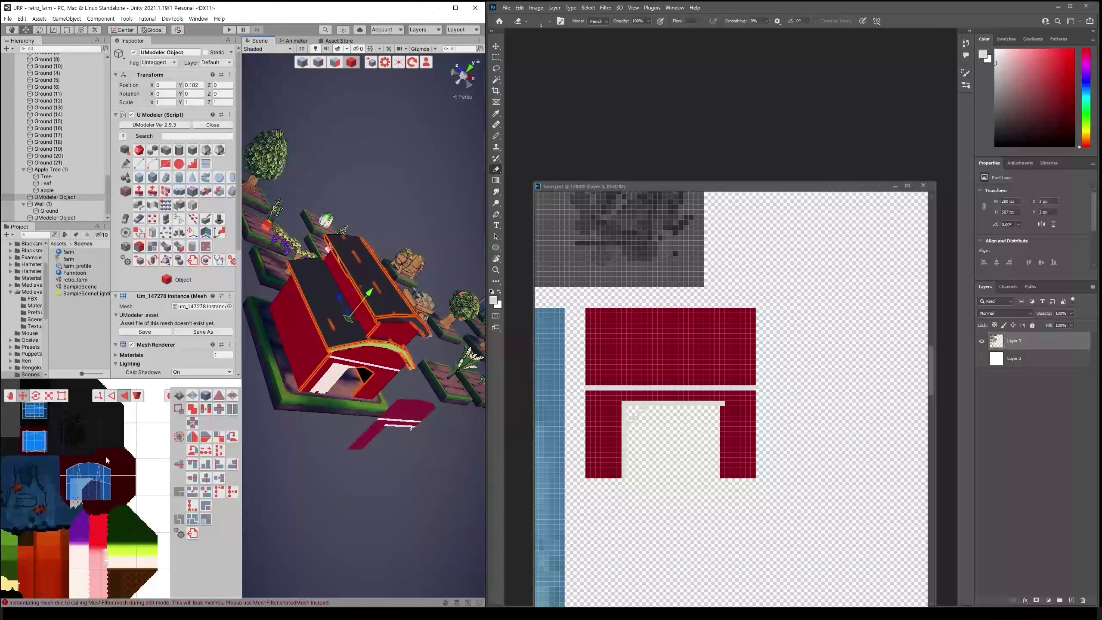
click(104, 482)
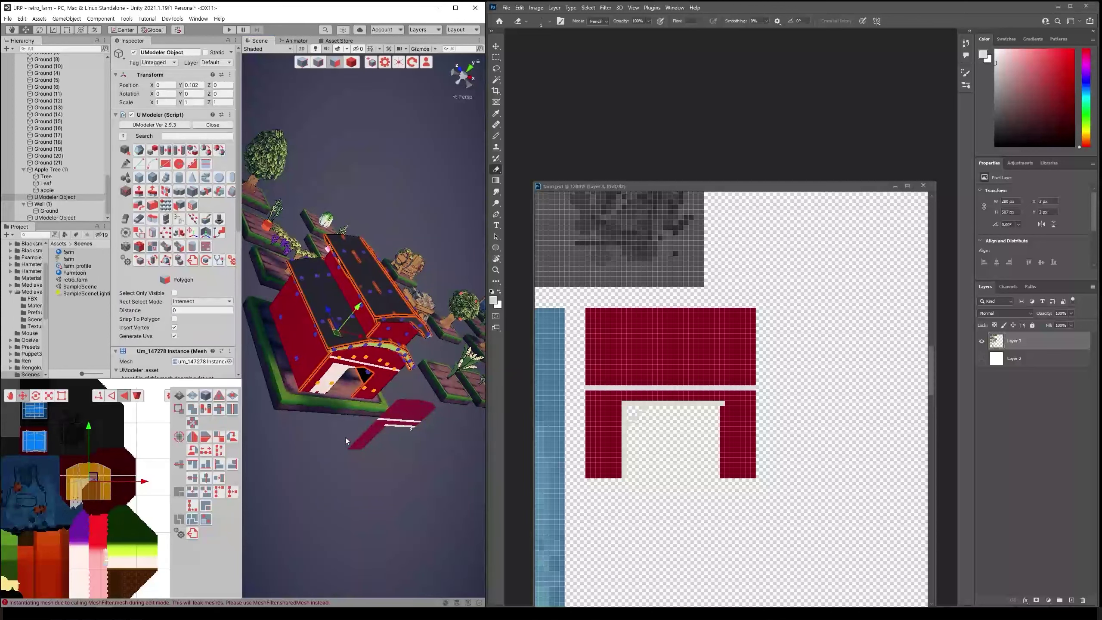
alt+drag(345, 437, 458, 352)
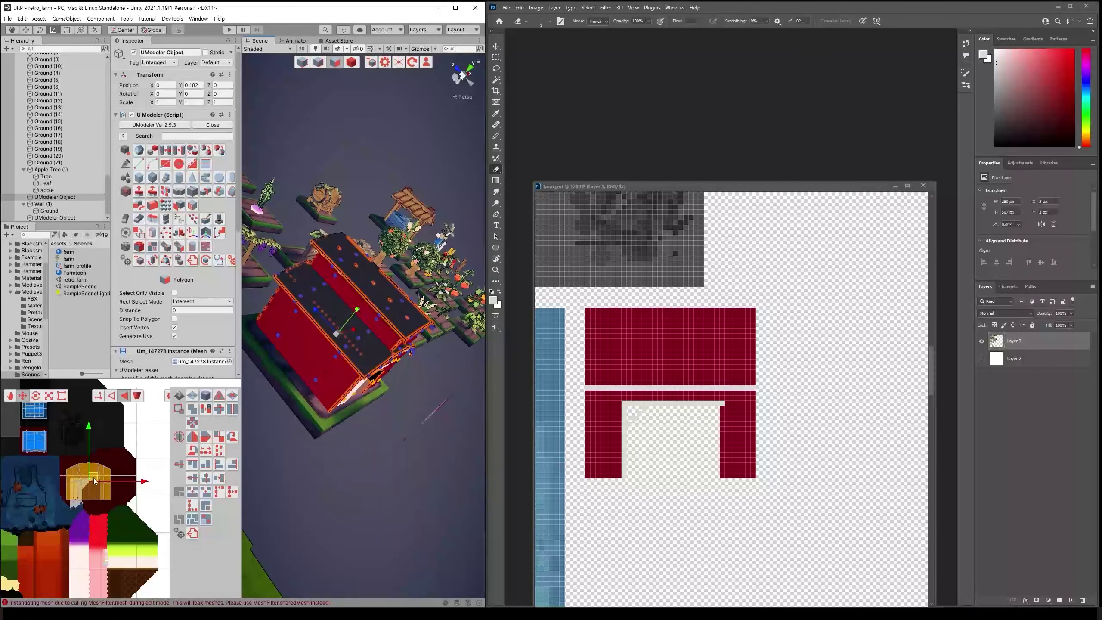
key(r)
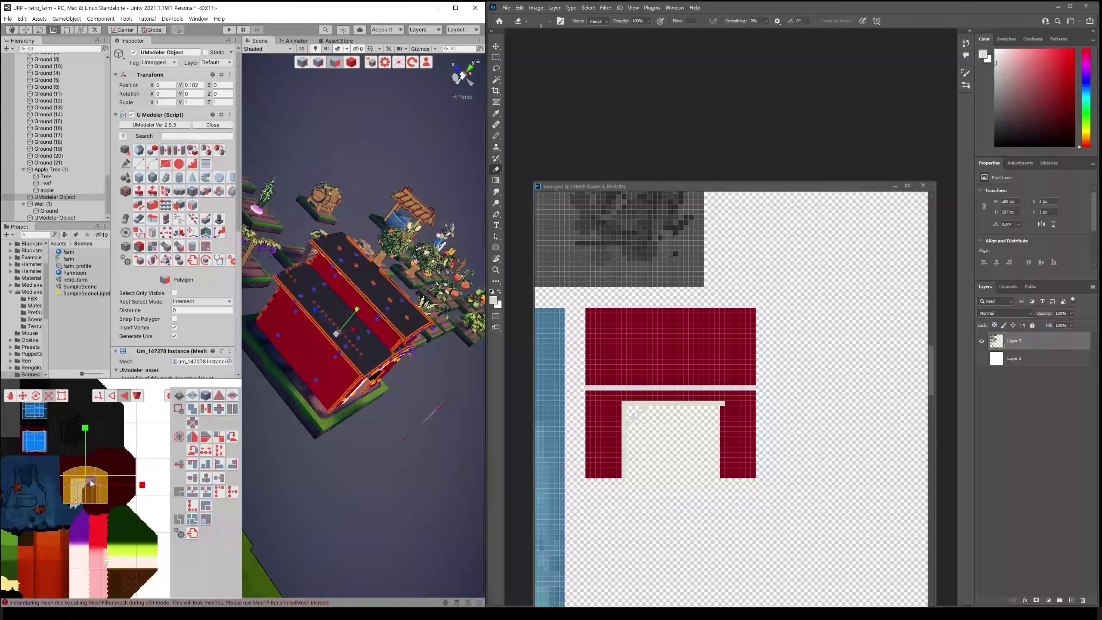
mouse_move(90, 480)
mouse_down()
mouse_move(87, 491)
mouse_move(38, 443)
mouse_up()
key(w)
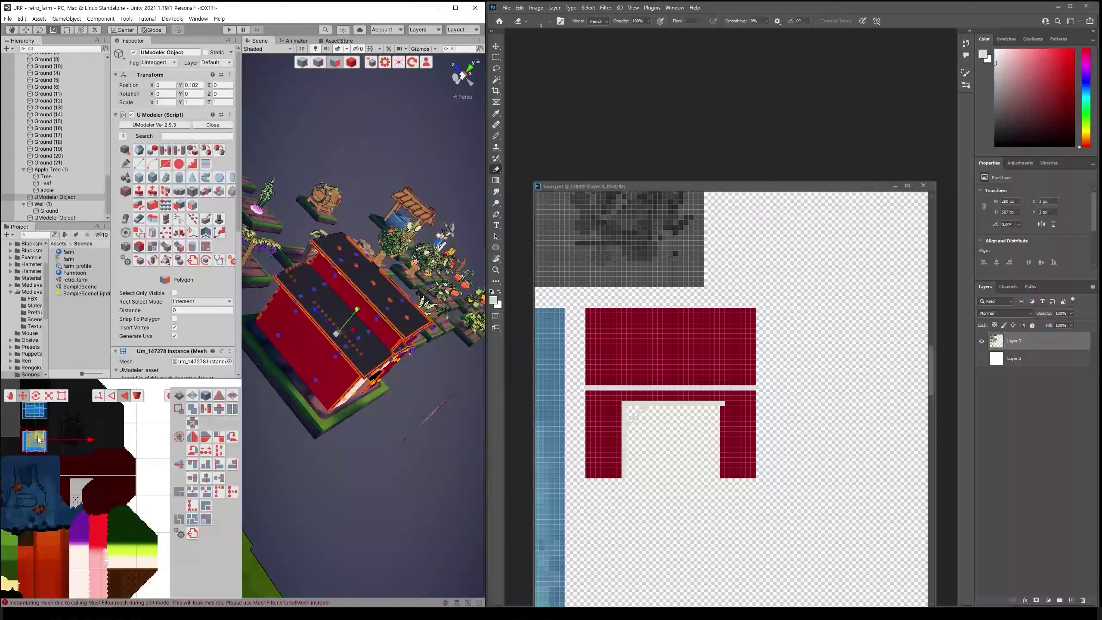
mouse_move(331, 489)
alt+mouse_down()
mouse_move(421, 367)
mouse_move(439, 382)
mouse_move(427, 398)
alt+mouse_up()
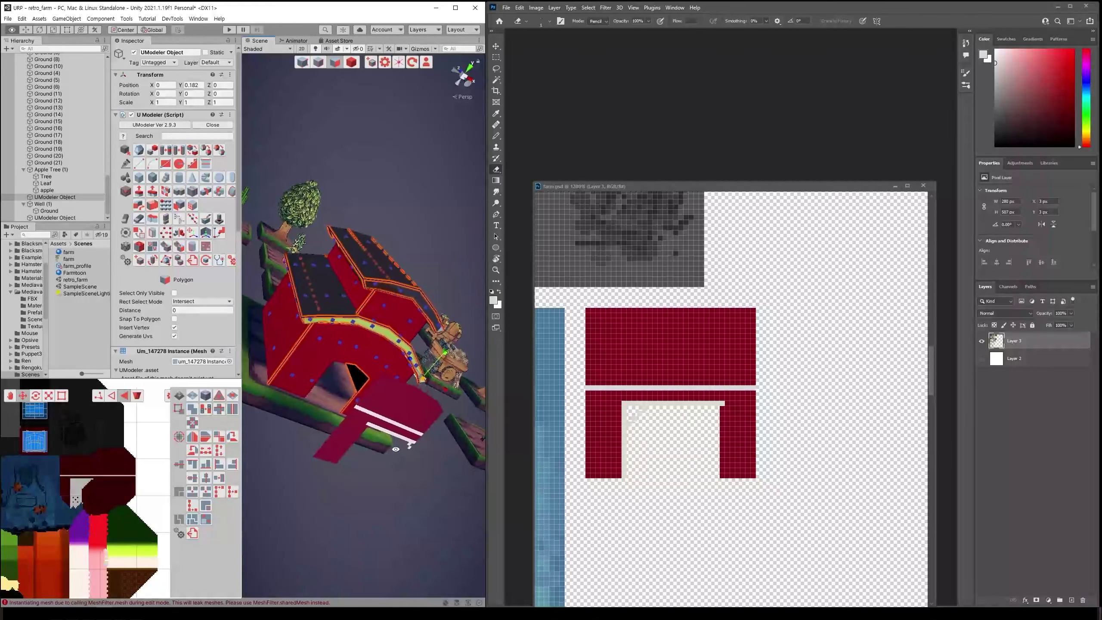
Move the door panel object out of the Well group in the Hierarchy
click(414, 362)
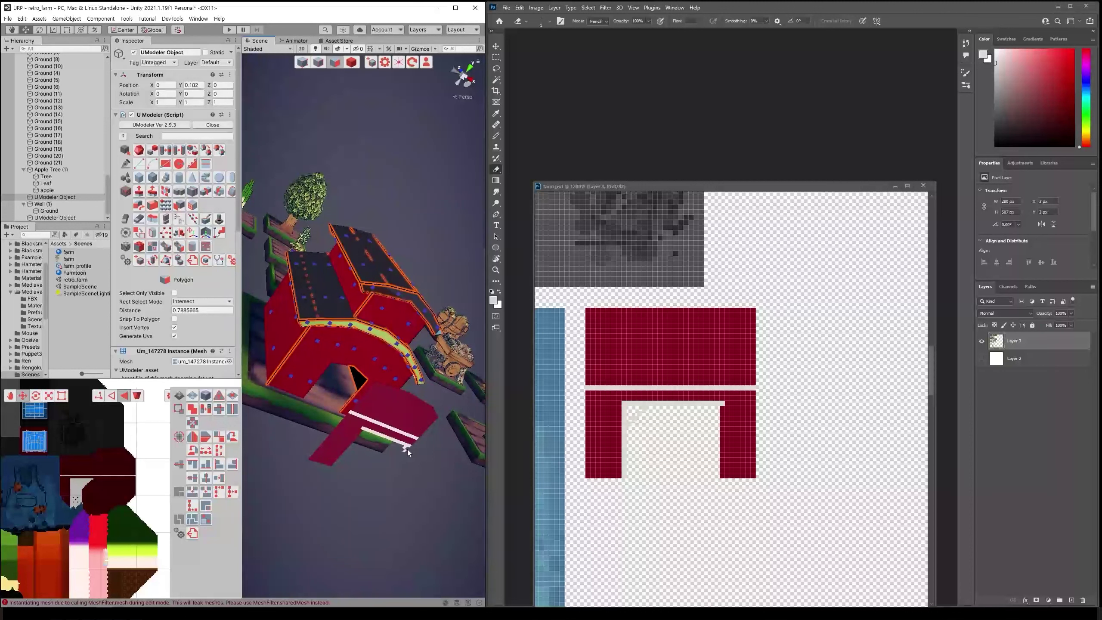
click(59, 217)
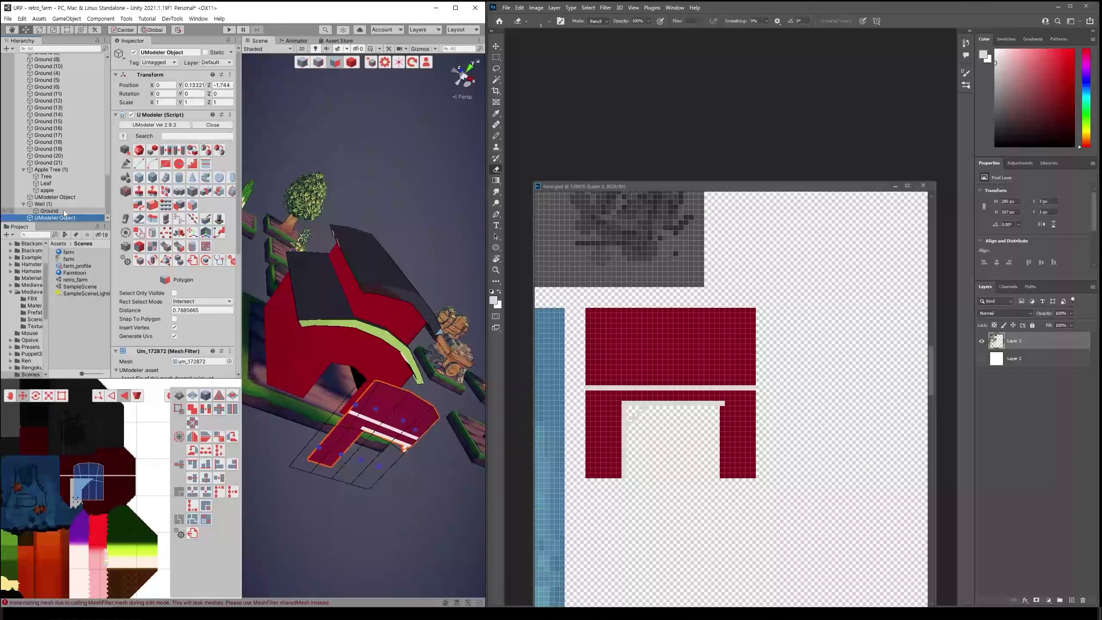
drag(62, 213, 63, 207)
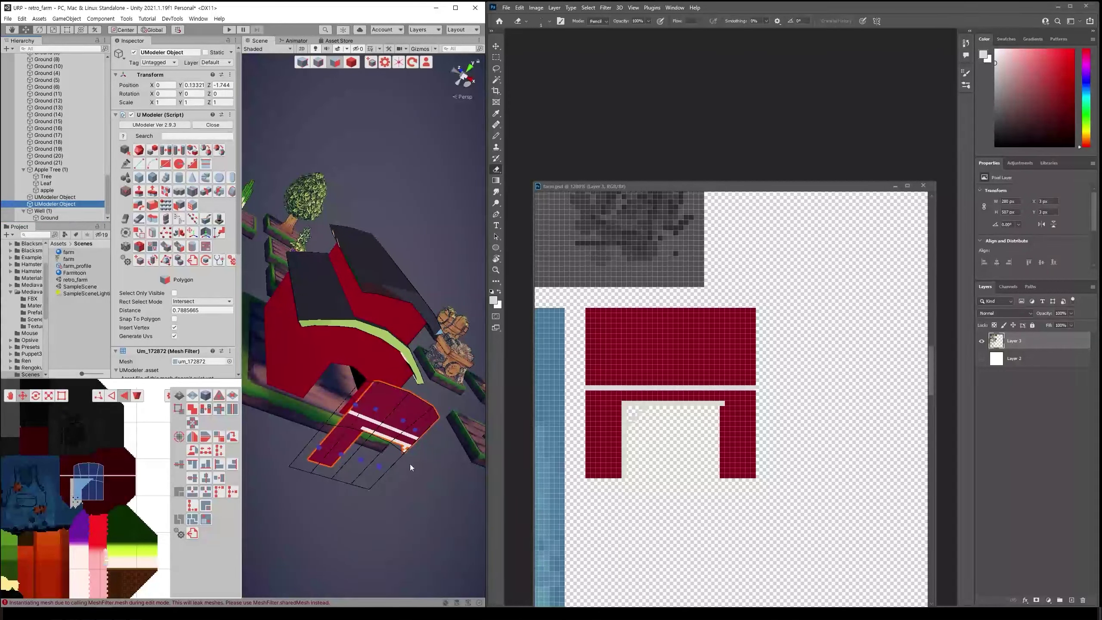
mouse_move(411, 465)
alt+mouse_down()
mouse_move(422, 365)
mouse_move(456, 373)
alt+mouse_up()
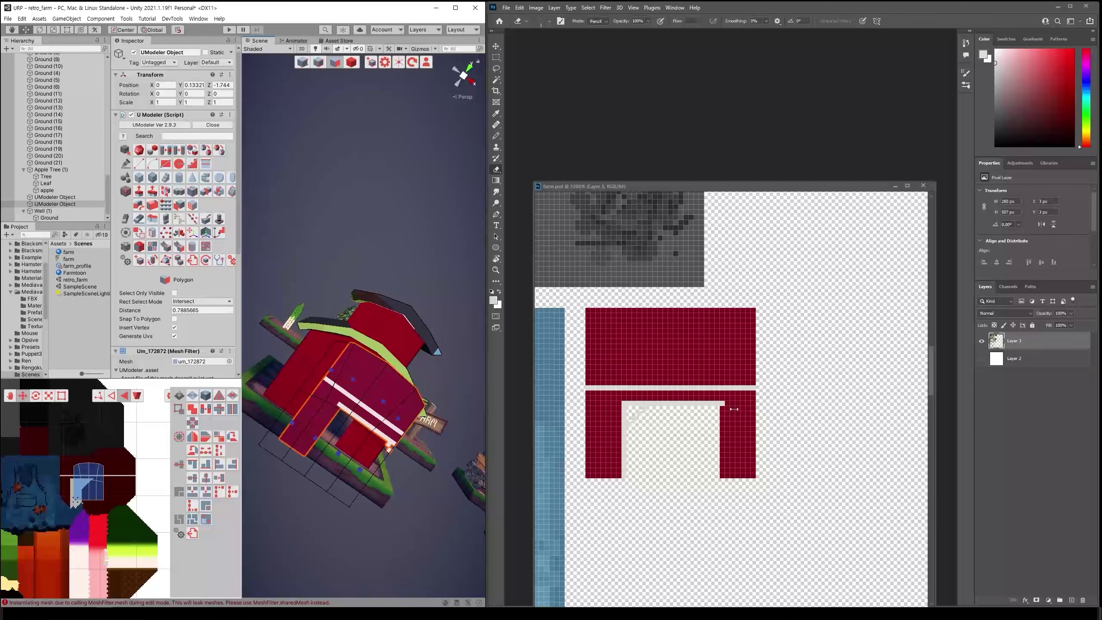
Marquee-select the upper red block above the arch in farm.psd
click(676, 451)
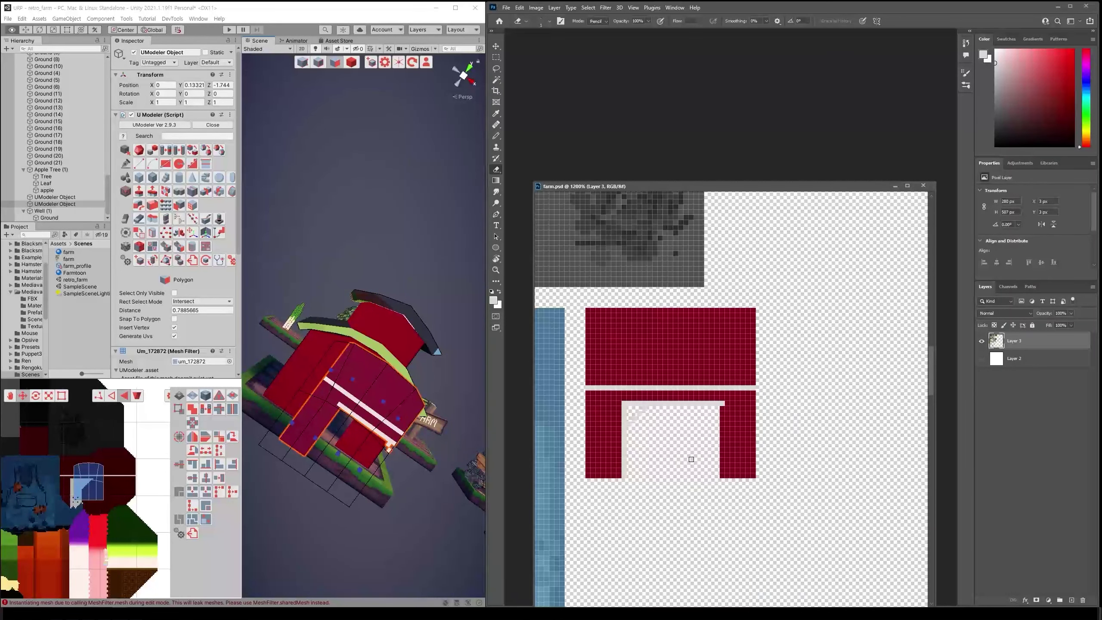
key(m)
drag(575, 292, 772, 385)
Delete the selected red block in farm.psd and save the texture
key(Delete)
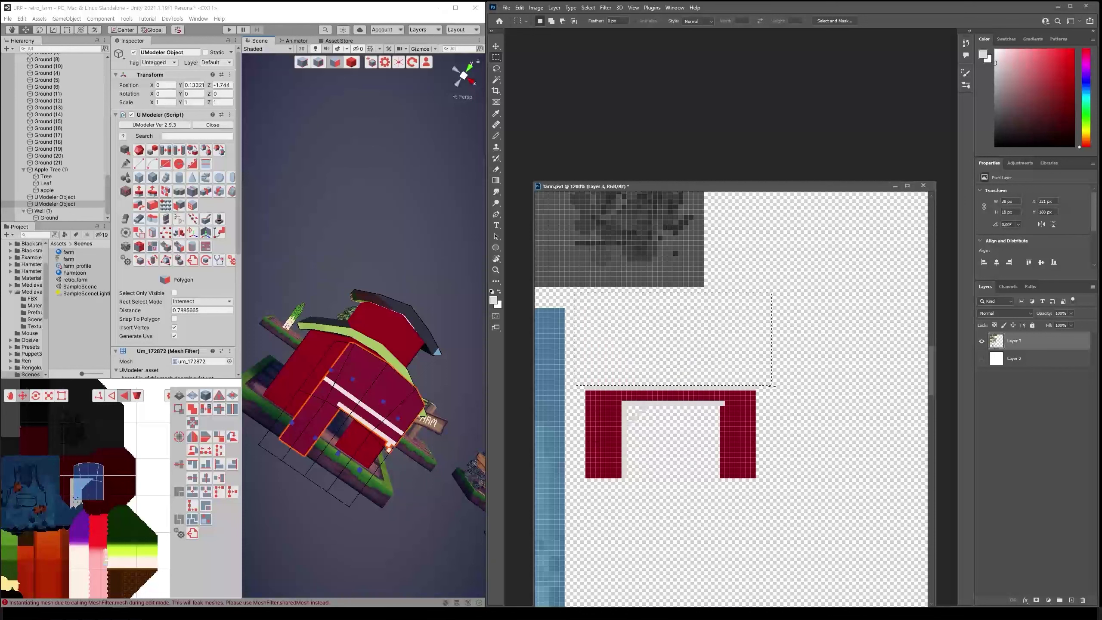
shift+drag(688, 478, 713, 493)
key(ctrl+s)
Fold all the door panel faces upright into the barn's front wall, then clear the Photoshop selection
click(412, 434)
alt+drag(413, 440, 401, 443)
shift+click(400, 444)
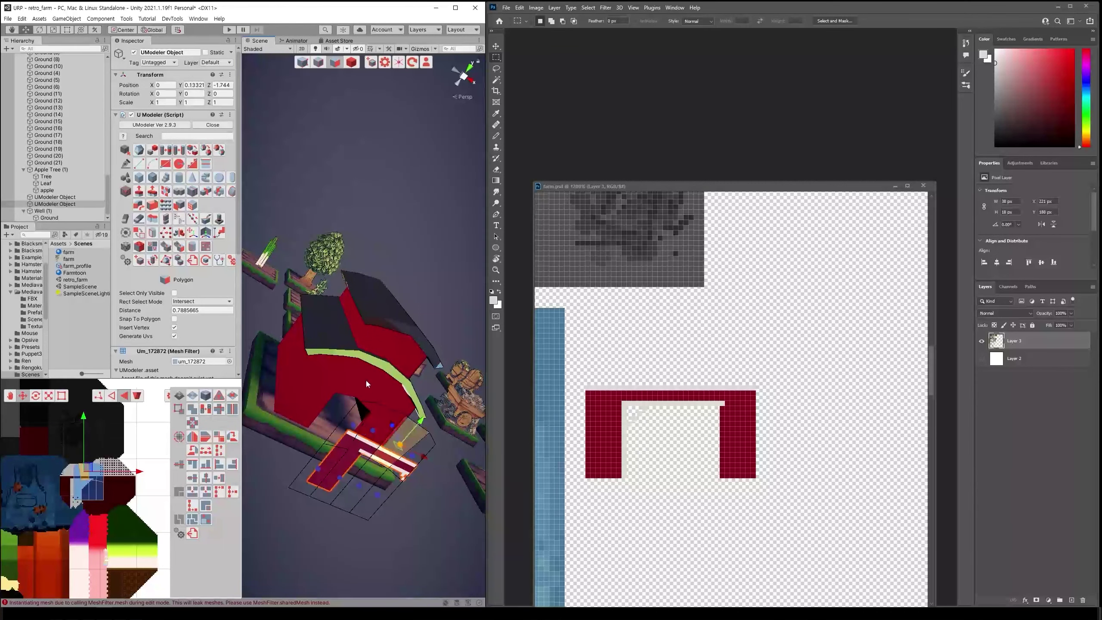
drag(284, 374, 451, 549)
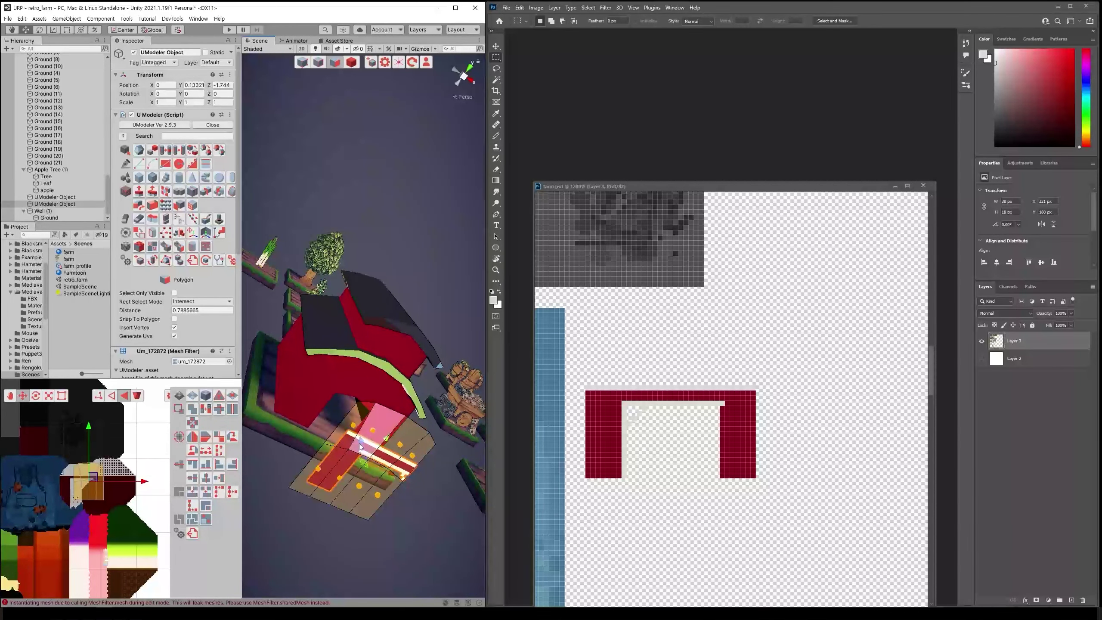
drag(360, 447, 343, 395)
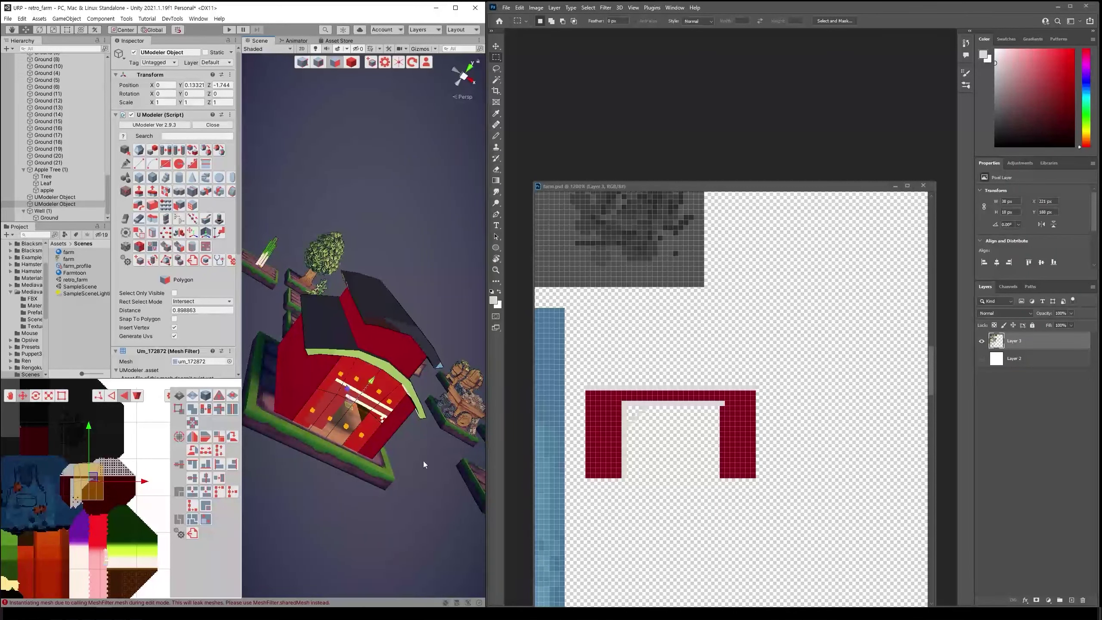
mouse_move(430, 473)
alt+mouse_down()
mouse_move(408, 407)
mouse_move(425, 414)
alt+mouse_up()
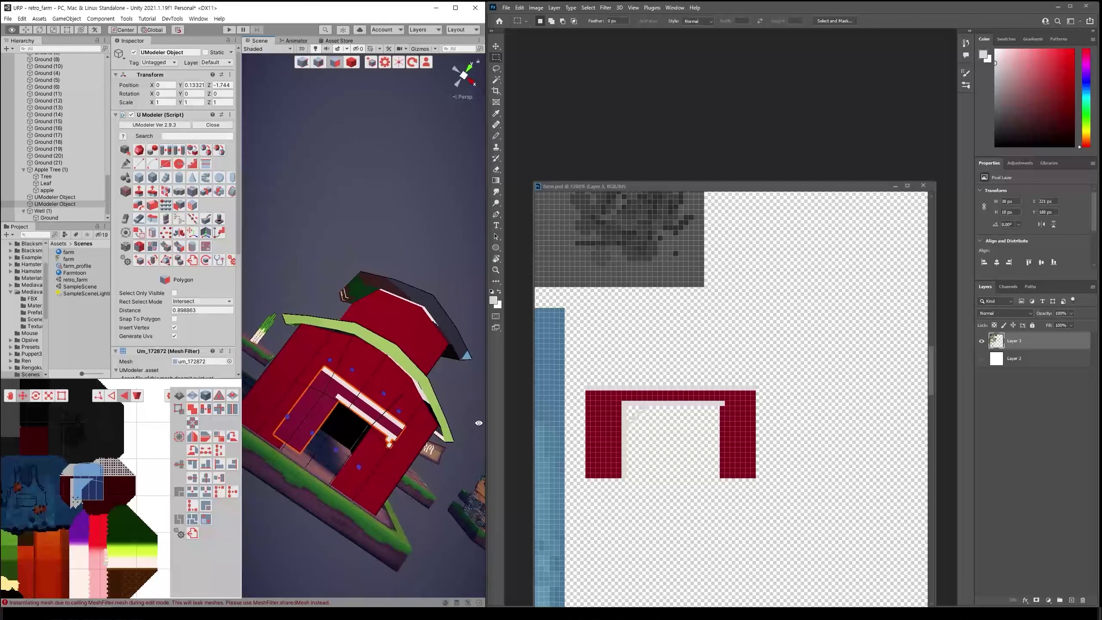
click(627, 421)
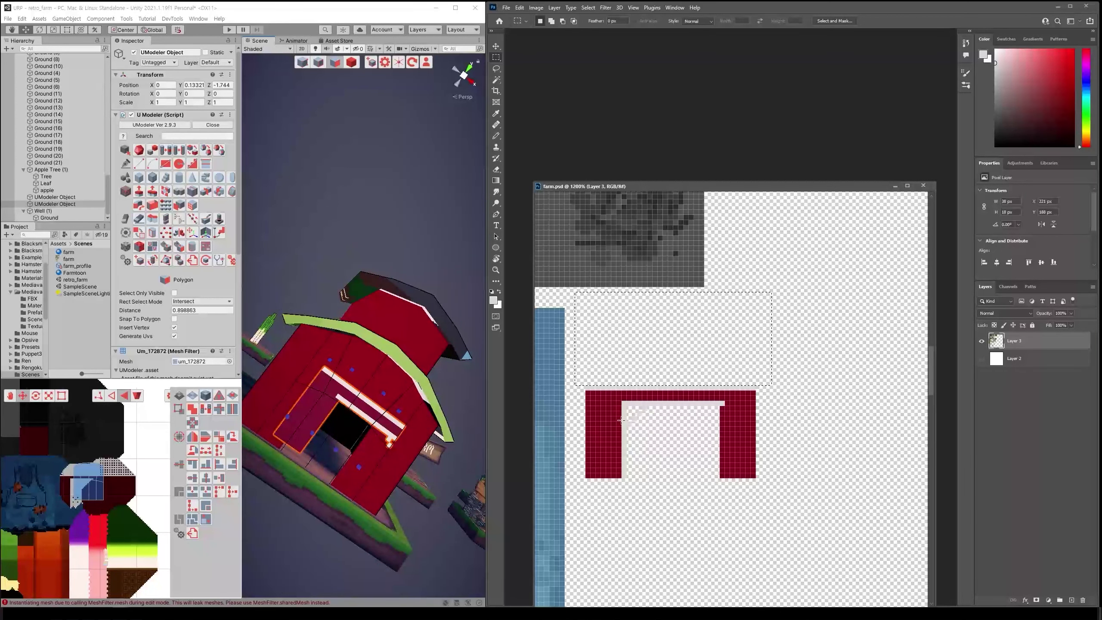
key(ctrl+d)
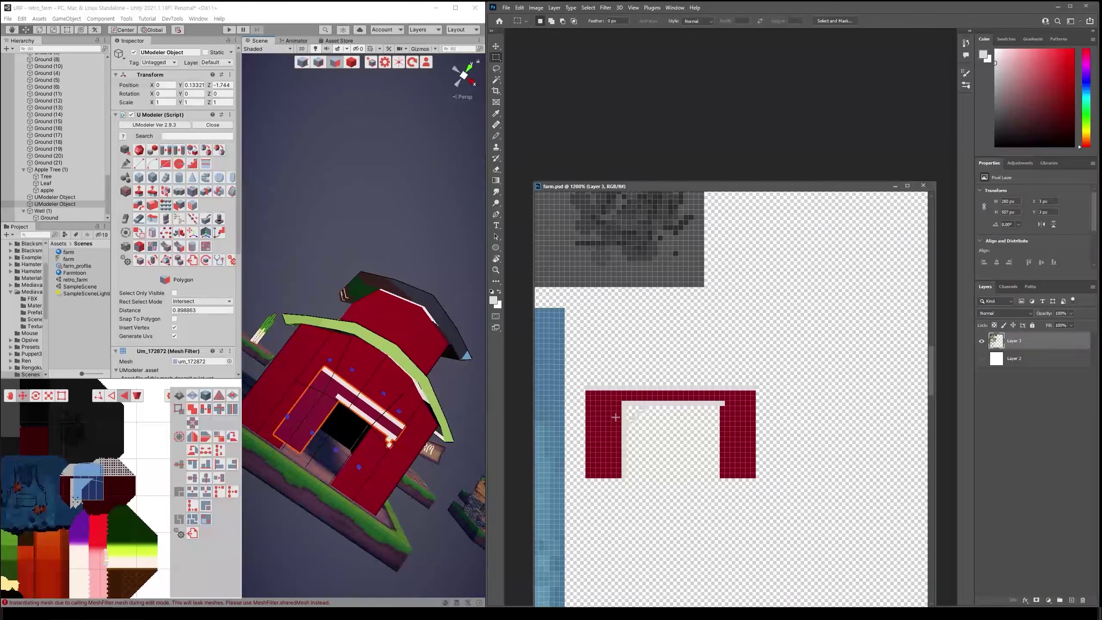
Erase two one-pixel columns from the door frame's left bar in farm.psd
key(e)
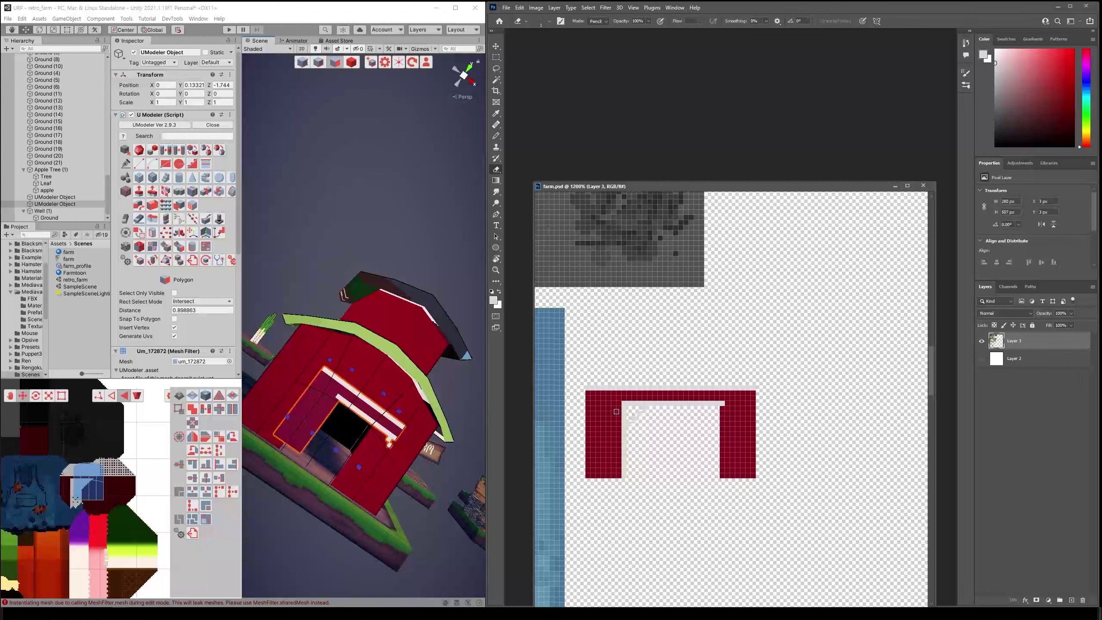
mouse_move(329, 434)
alt+mouse_down()
mouse_move(323, 474)
mouse_move(340, 458)
alt+mouse_up()
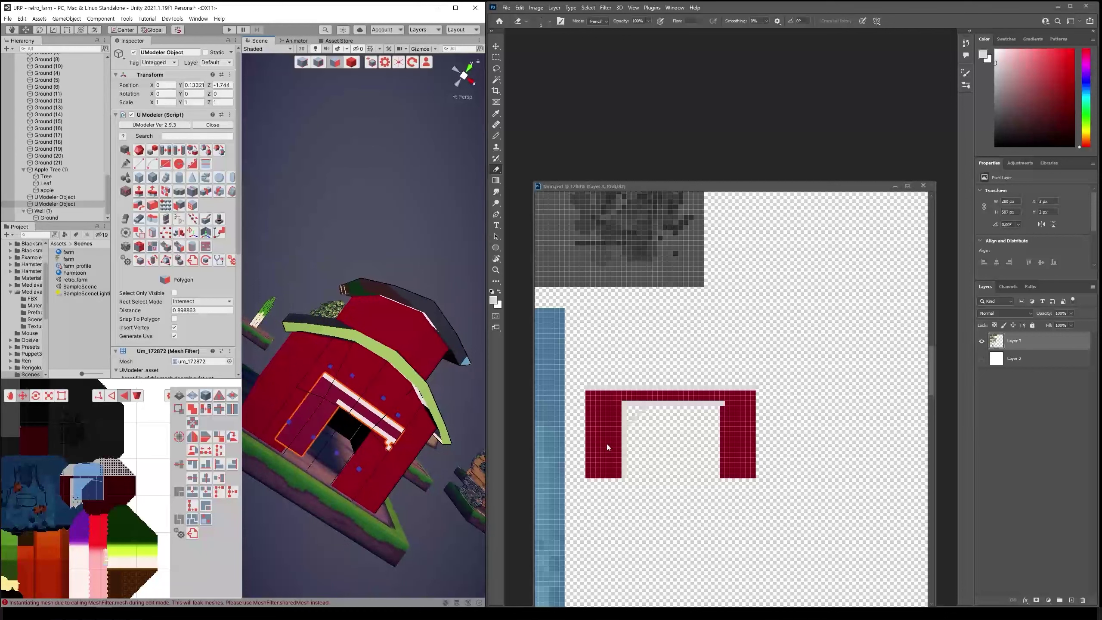
drag(616, 410, 615, 477)
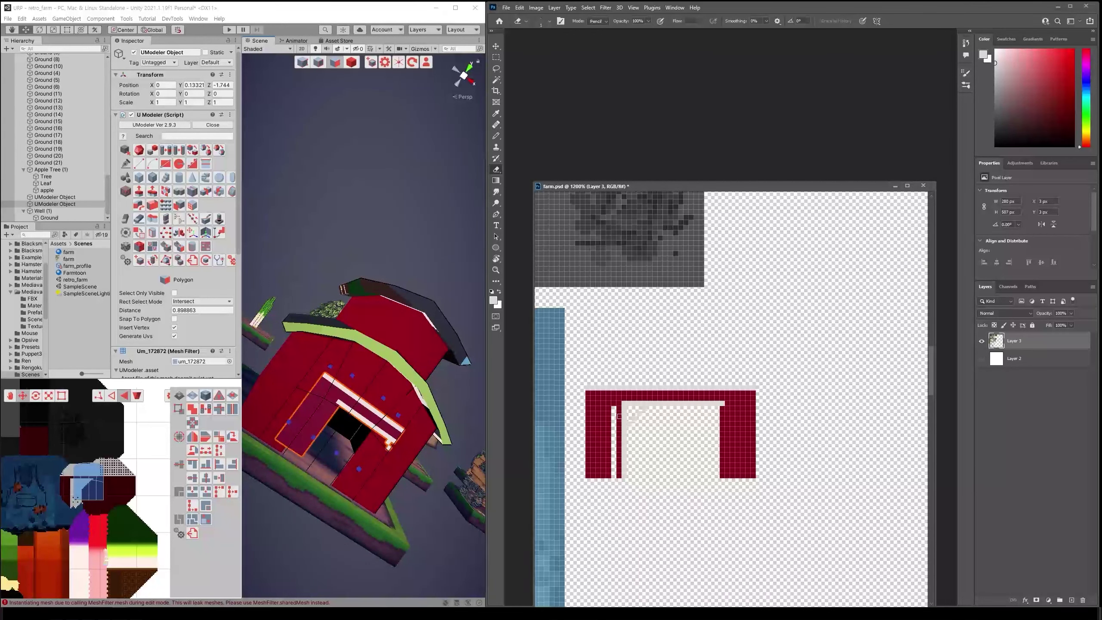
drag(619, 421, 619, 477)
Inspect the barn door in Unity in edge mode and bring its UV island into view
alt+drag(440, 432, 445, 451)
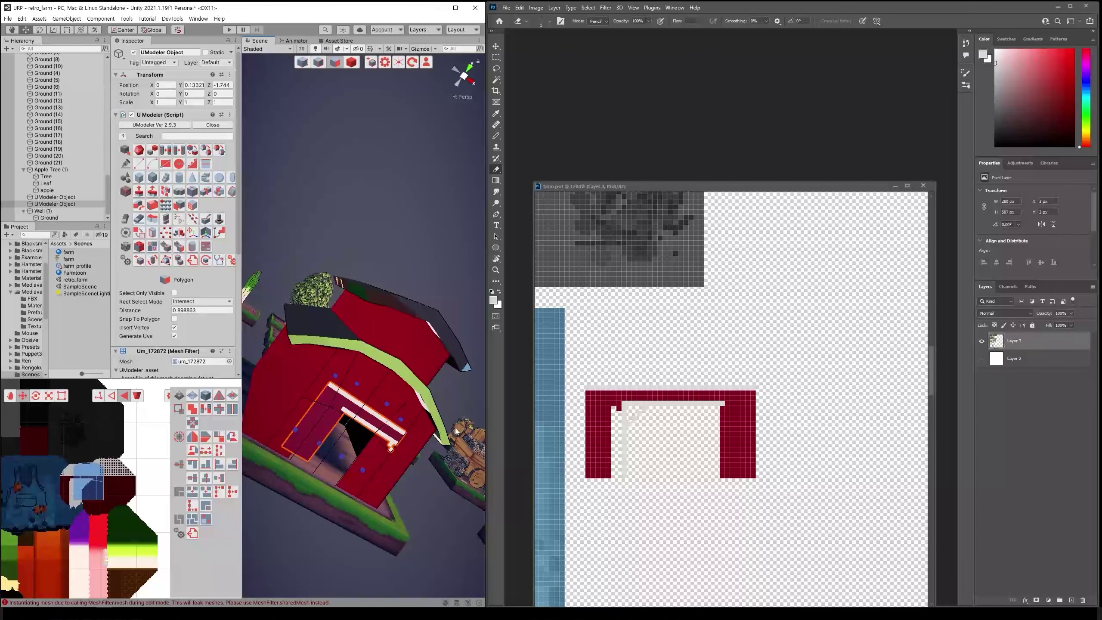
click(672, 414)
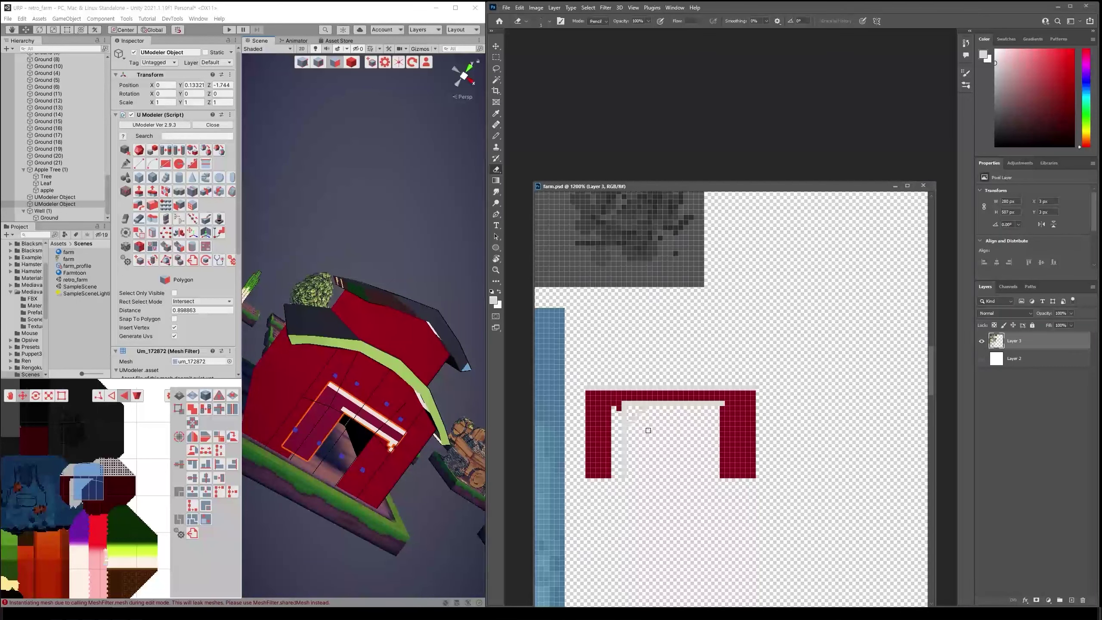
click(392, 430)
mouse_move(393, 429)
alt+mouse_down()
mouse_move(392, 443)
mouse_move(405, 443)
alt+mouse_up()
key(4)
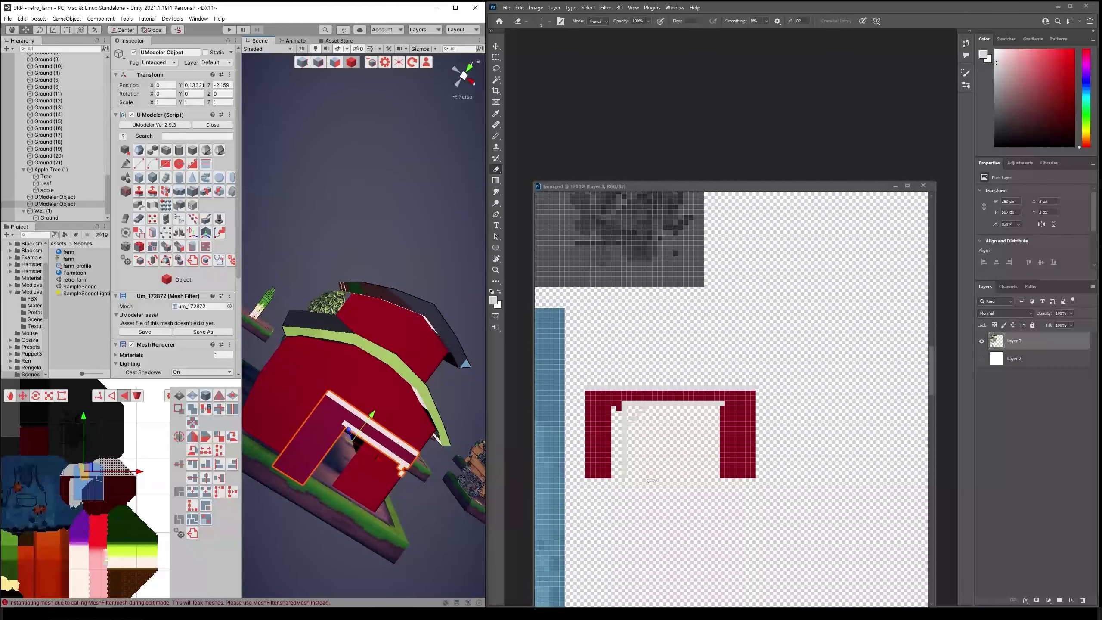
alt+drag(394, 490, 396, 443)
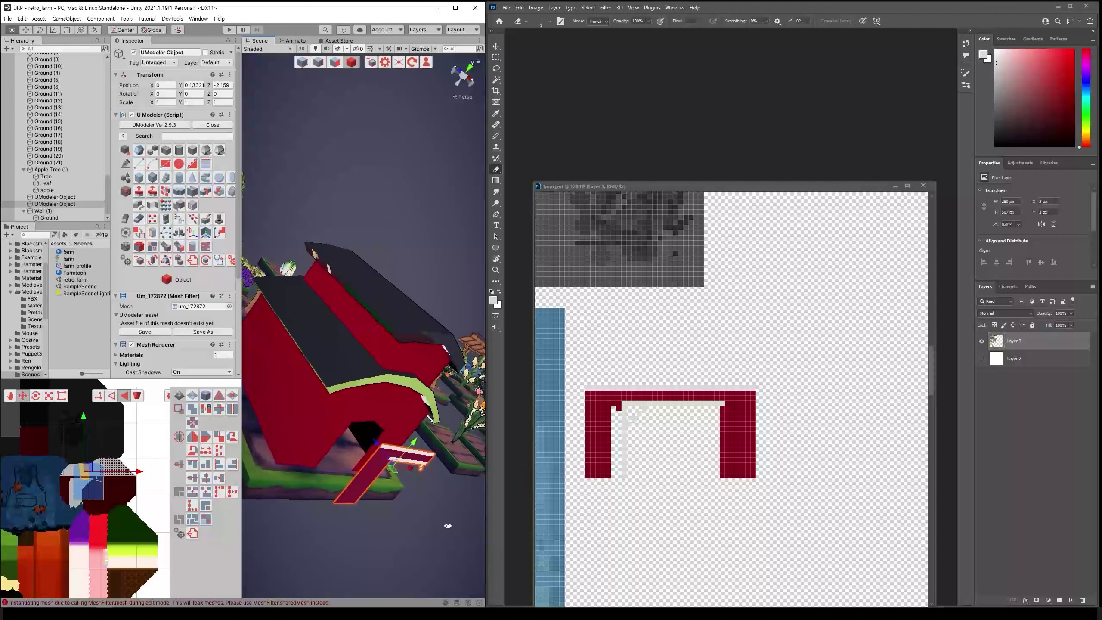
click(321, 63)
alt+drag(391, 434, 417, 430)
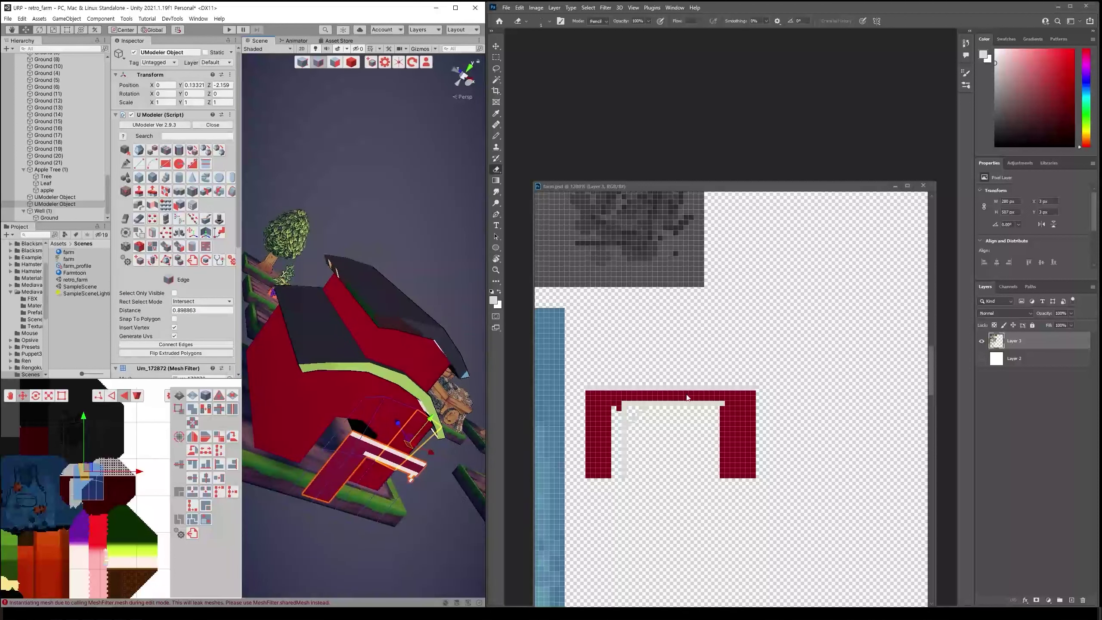
scroll(111, 483, up, 3)
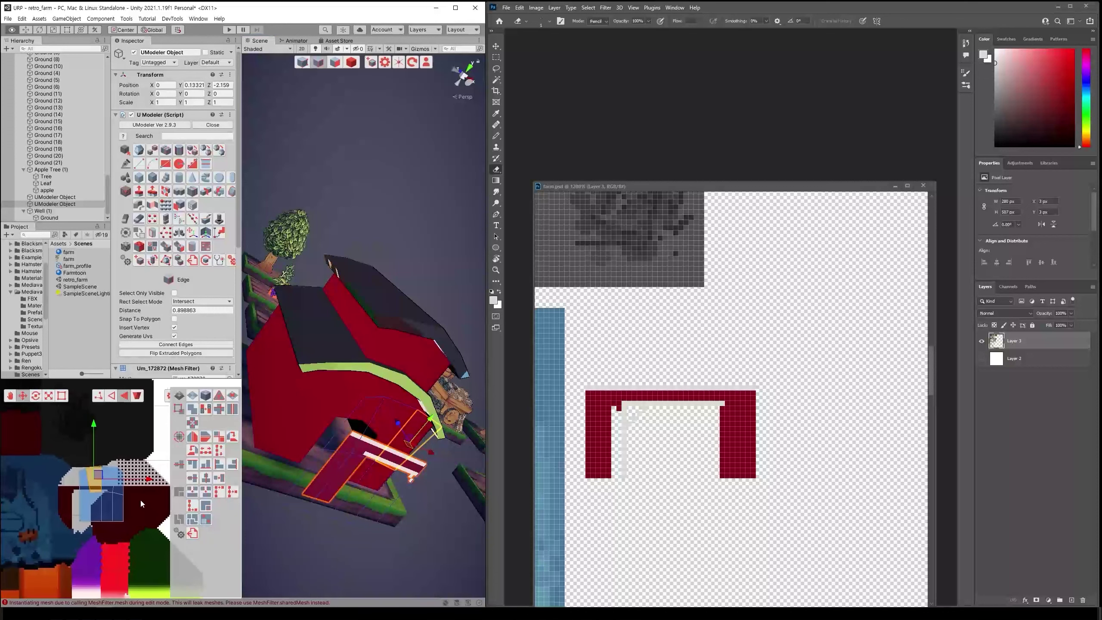
middle_drag(112, 482, 140, 498)
scroll(139, 499, up, 1)
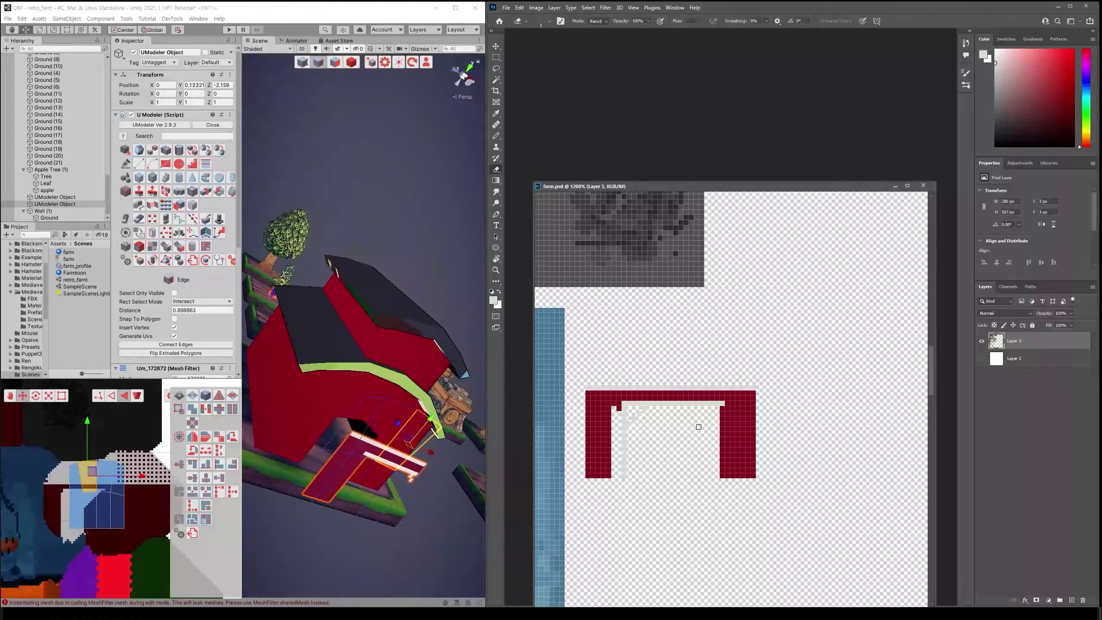
Pencil a light vertical line through the doorway, save, and view the updated door in Unity
key(b)
drag(680, 407, 679, 468)
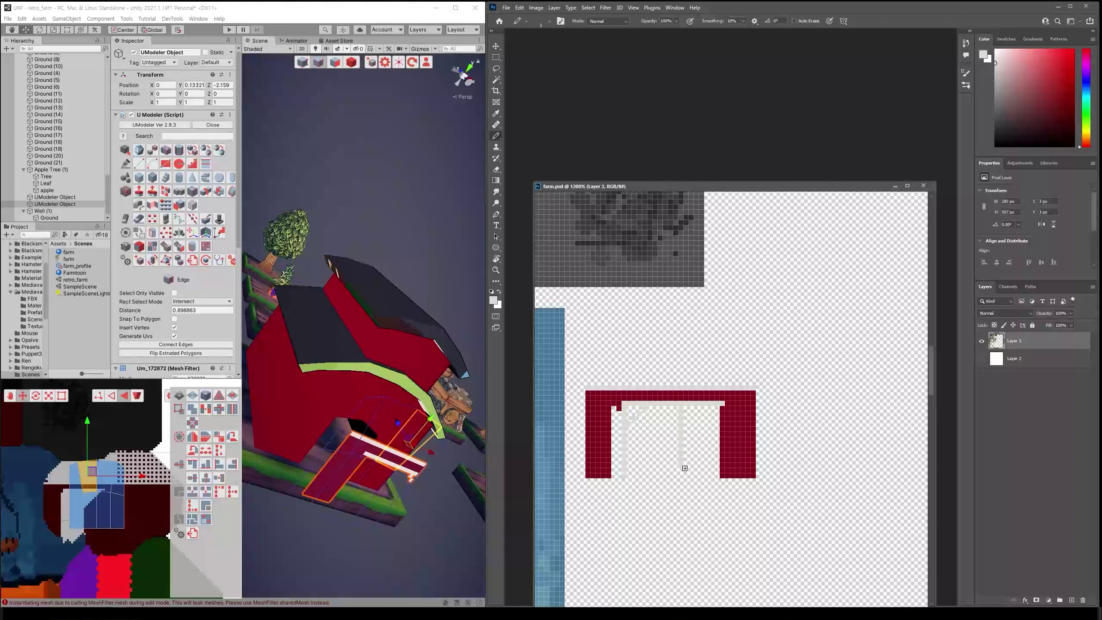
key(ctrl+s)
click(474, 451)
alt+drag(462, 466, 401, 445)
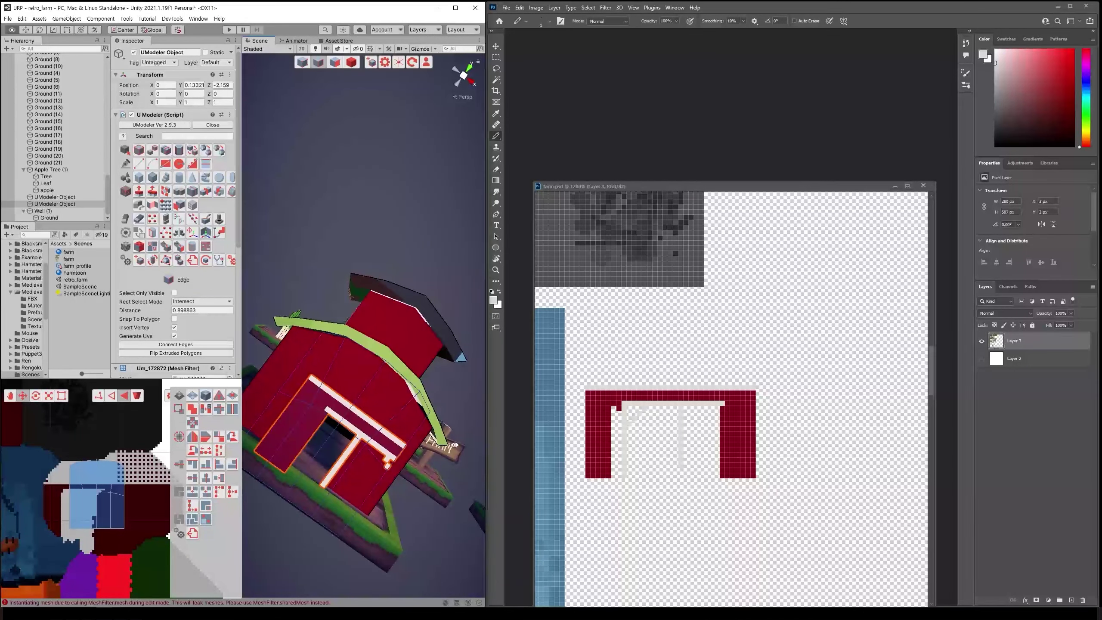
click(651, 443)
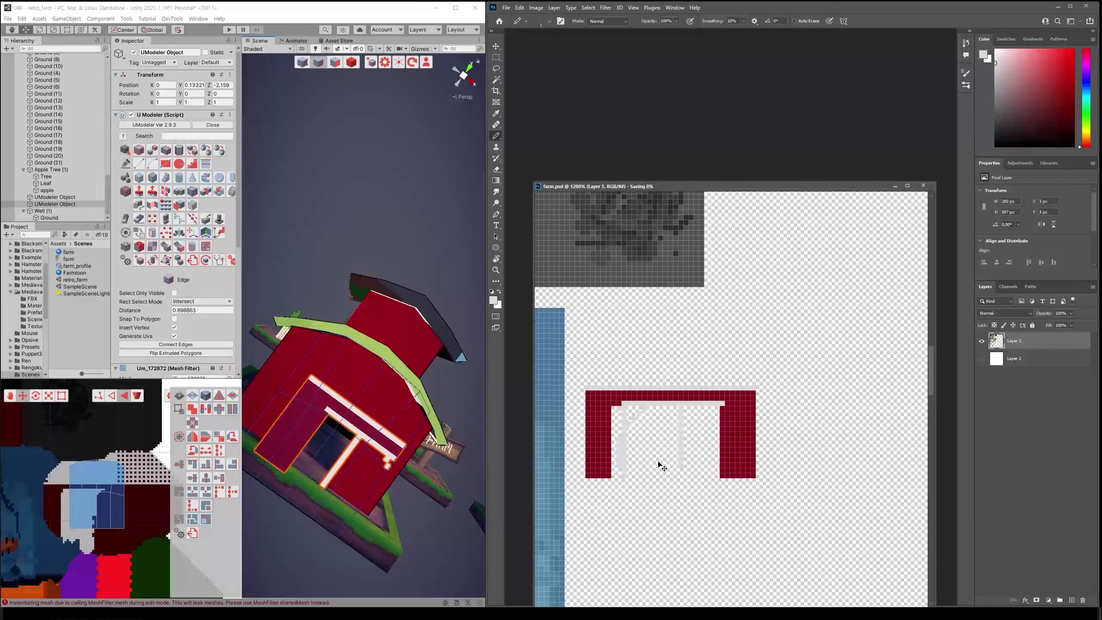
click(406, 418)
alt+drag(406, 418, 426, 478)
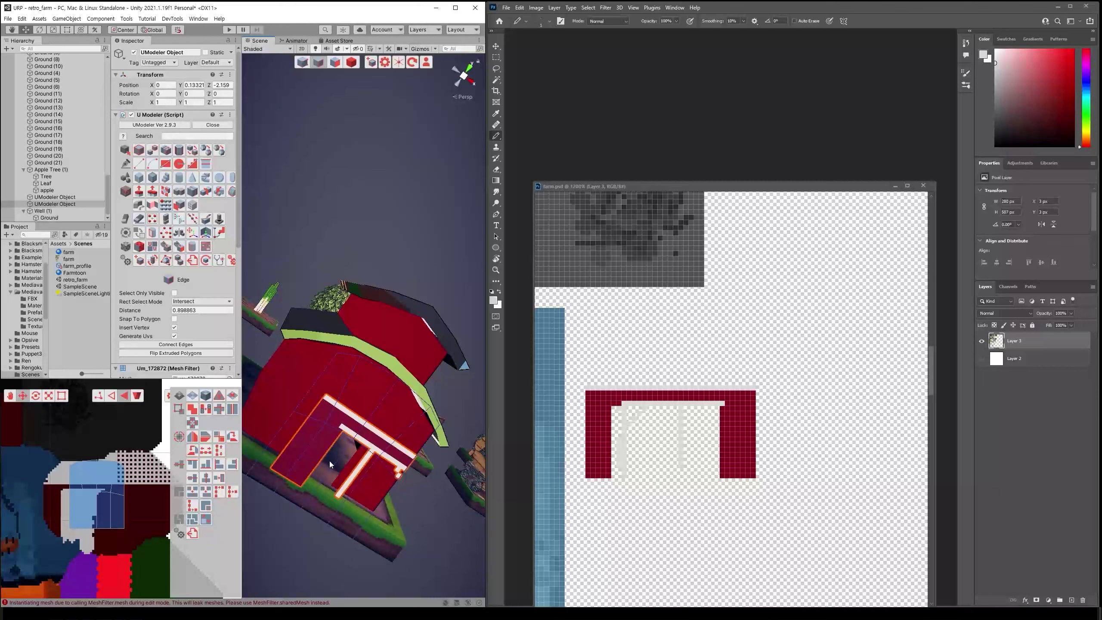
mouse_move(329, 461)
alt+mouse_down()
mouse_move(459, 451)
mouse_move(238, 402)
mouse_move(320, 459)
alt+mouse_up()
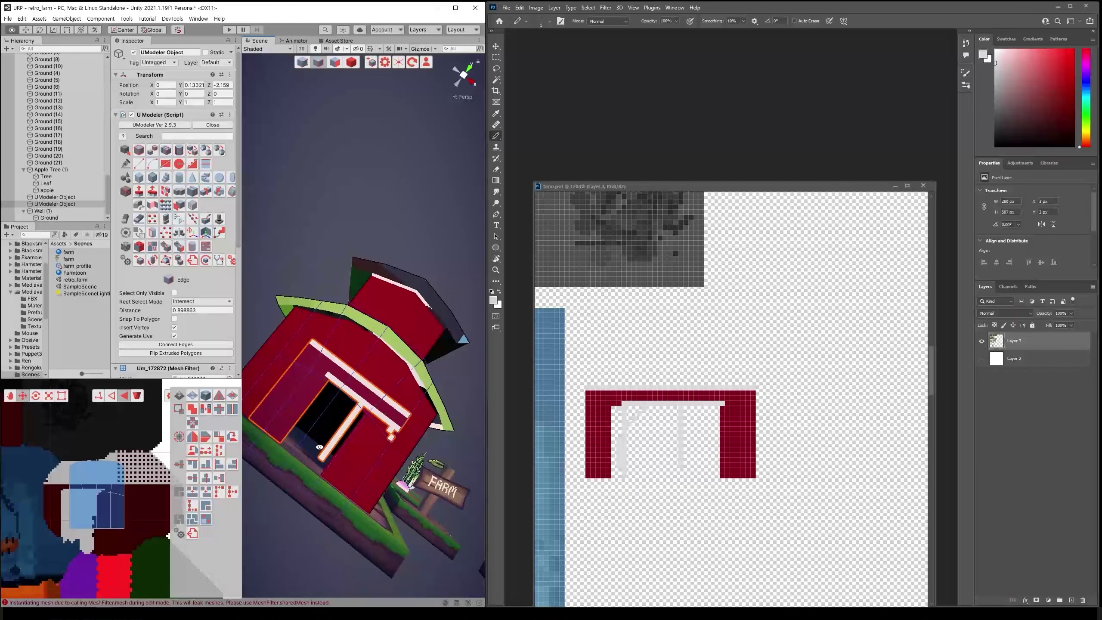
Flip the door faces vertically, then paint light pixels down the texture's left red column
key(3)
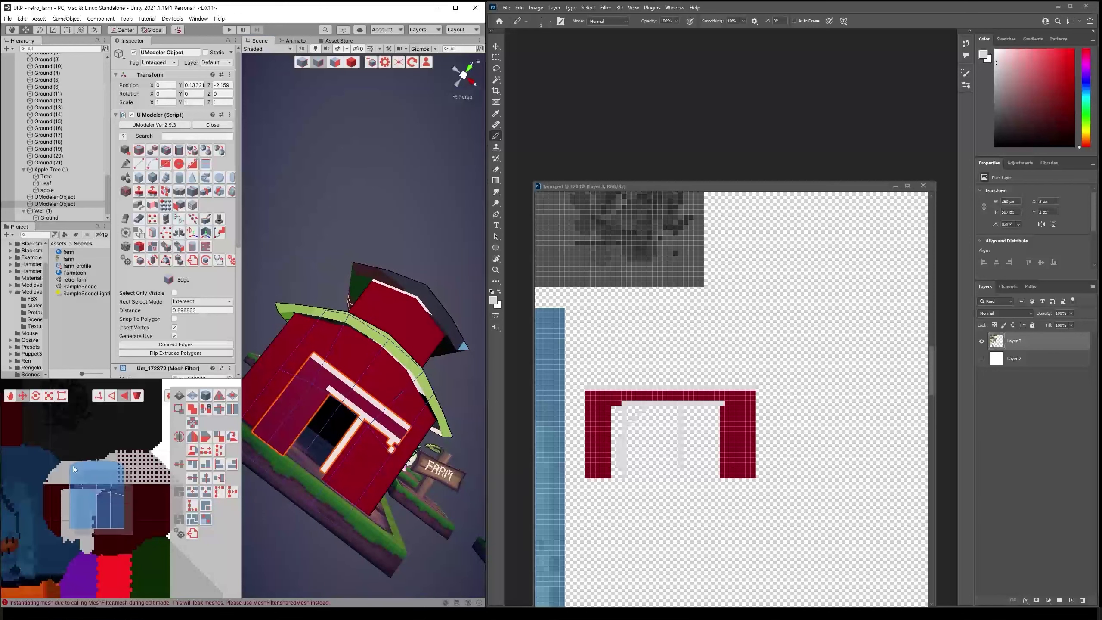
click(197, 440)
middle_drag(344, 505, 362, 519)
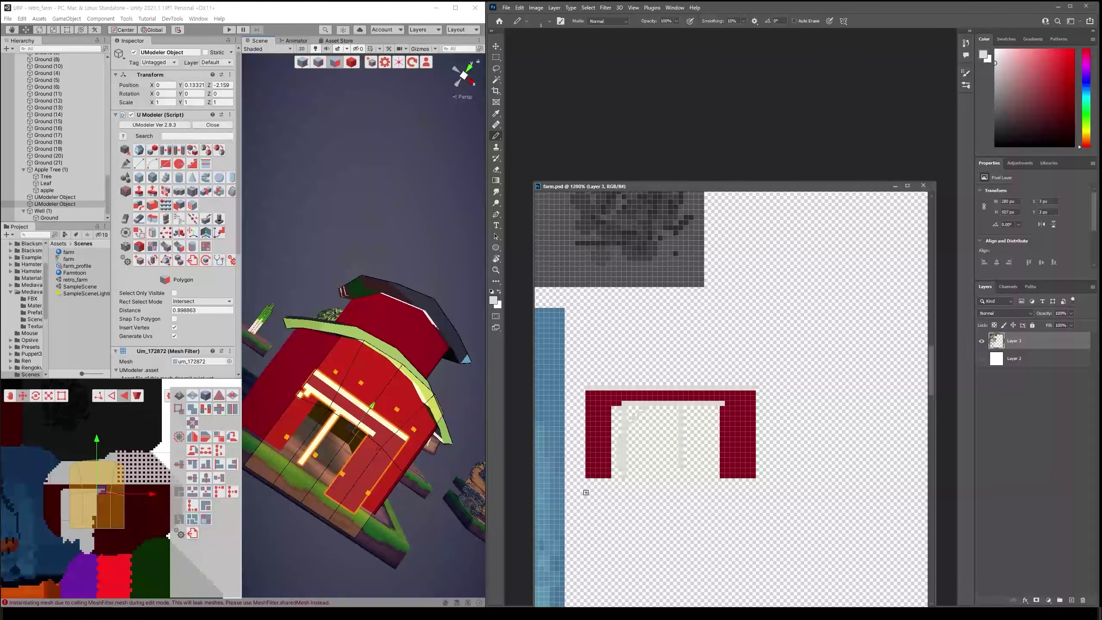
alt+drag(467, 526, 370, 517)
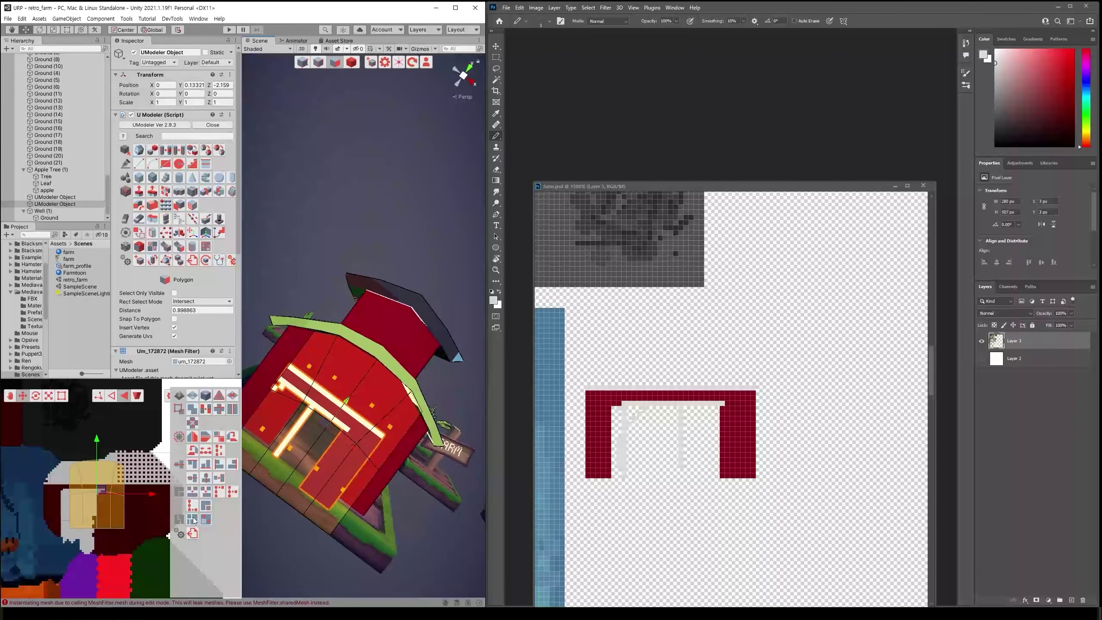
key(r)
click(435, 526)
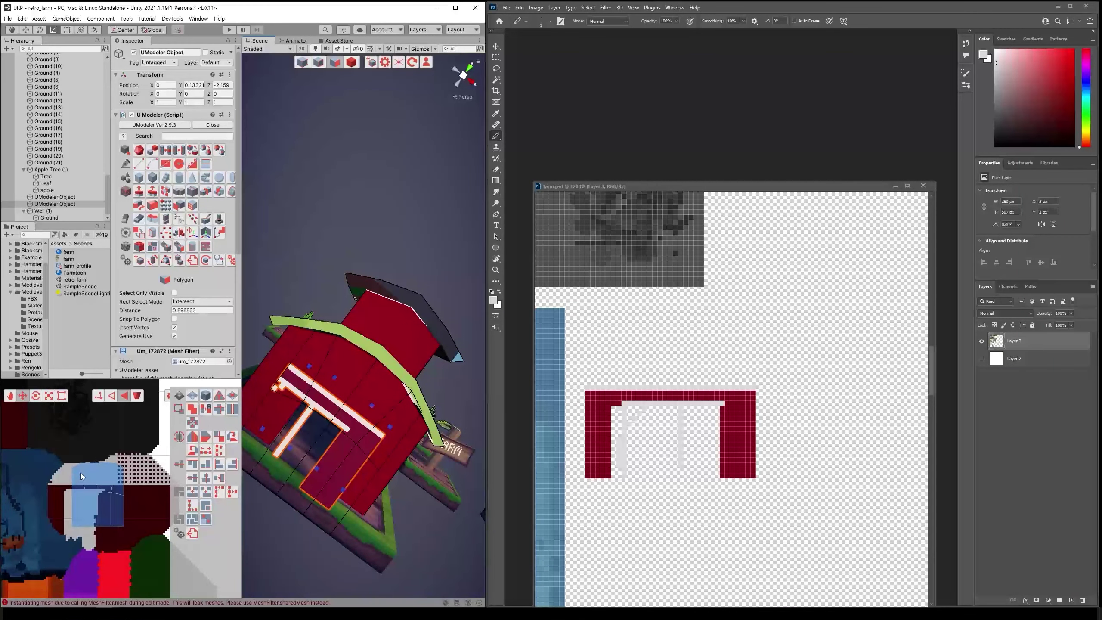
click(705, 494)
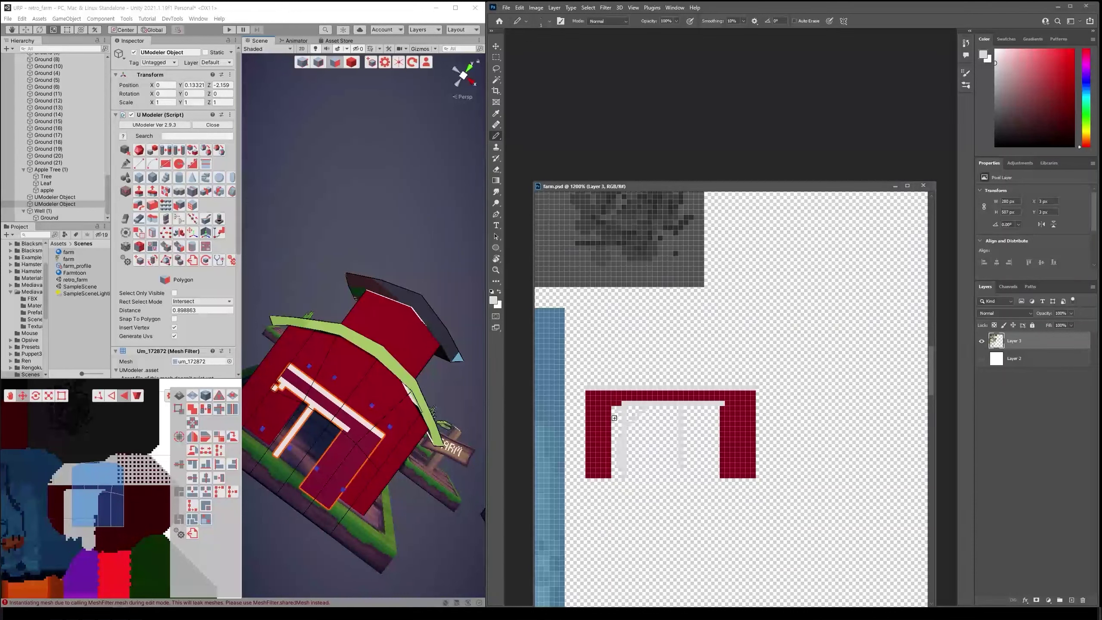
drag(588, 384, 722, 480)
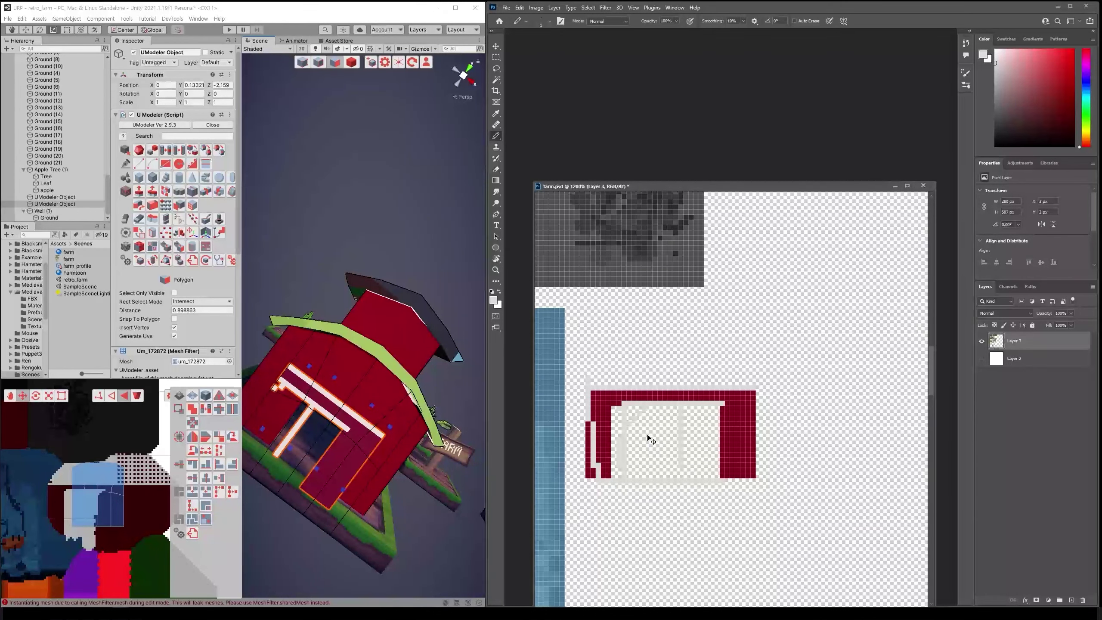
Redo the left column's light stroke and select the door faces in the UV layout
key(ctrl+z)
mouse_move(583, 377)
mouse_down()
mouse_move(594, 471)
mouse_move(705, 360)
mouse_up()
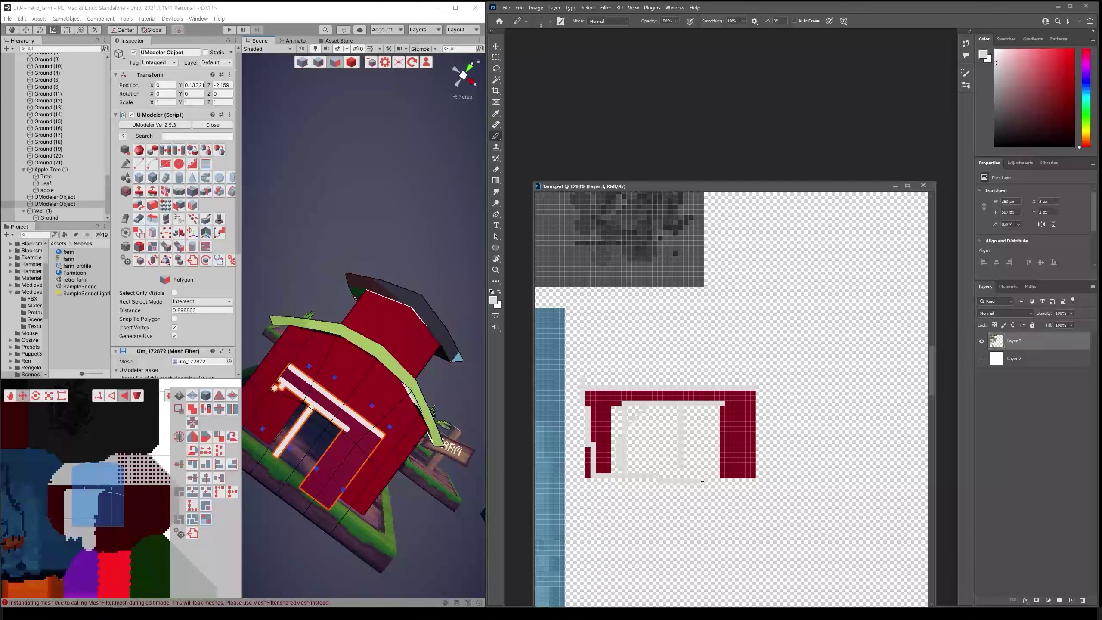
click(359, 523)
alt+drag(419, 537, 445, 520)
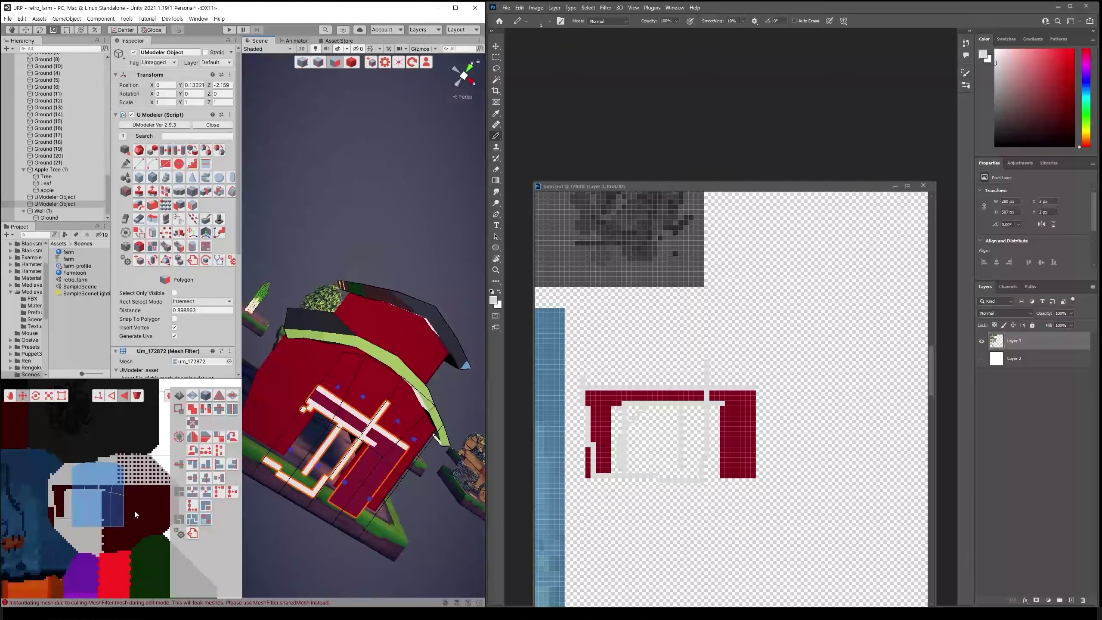
drag(56, 455, 129, 498)
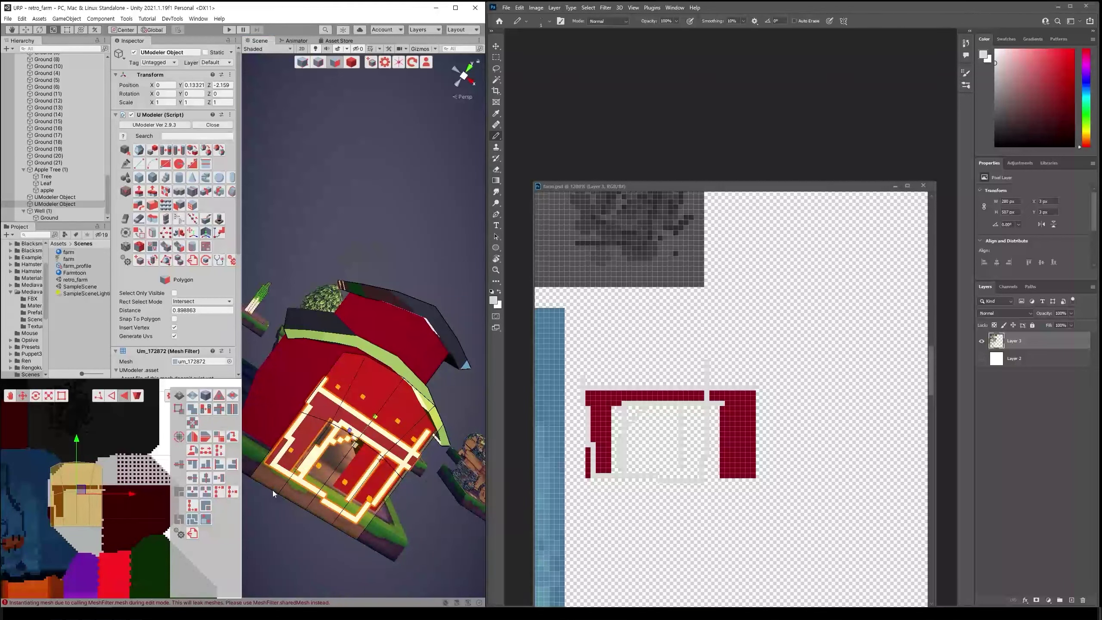
Touch up a pixel on the farm.psd door frame
key(alt+Tab)
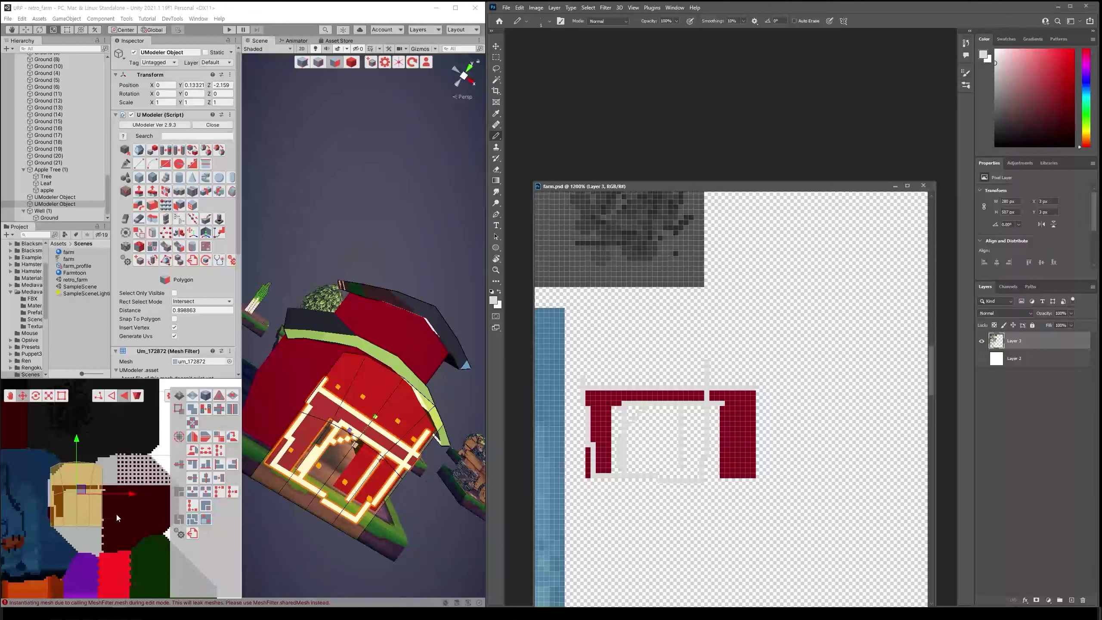
scroll(116, 513, up, 3)
click(691, 518)
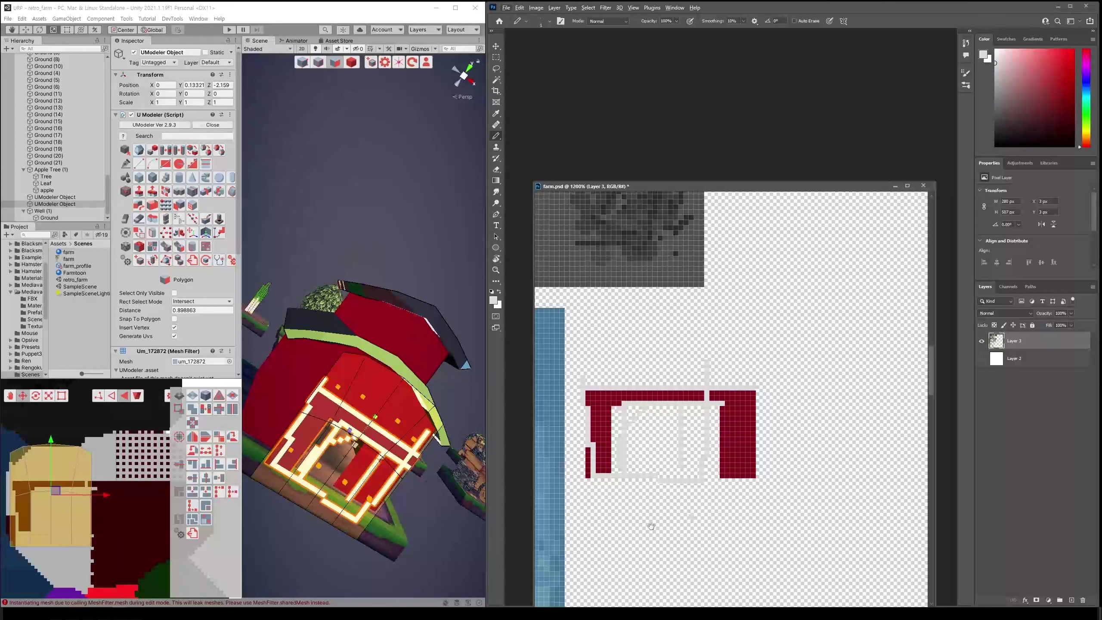
drag(652, 526, 686, 529)
Erase the stray light column left of the frame and delete the frame's right red column
key(e)
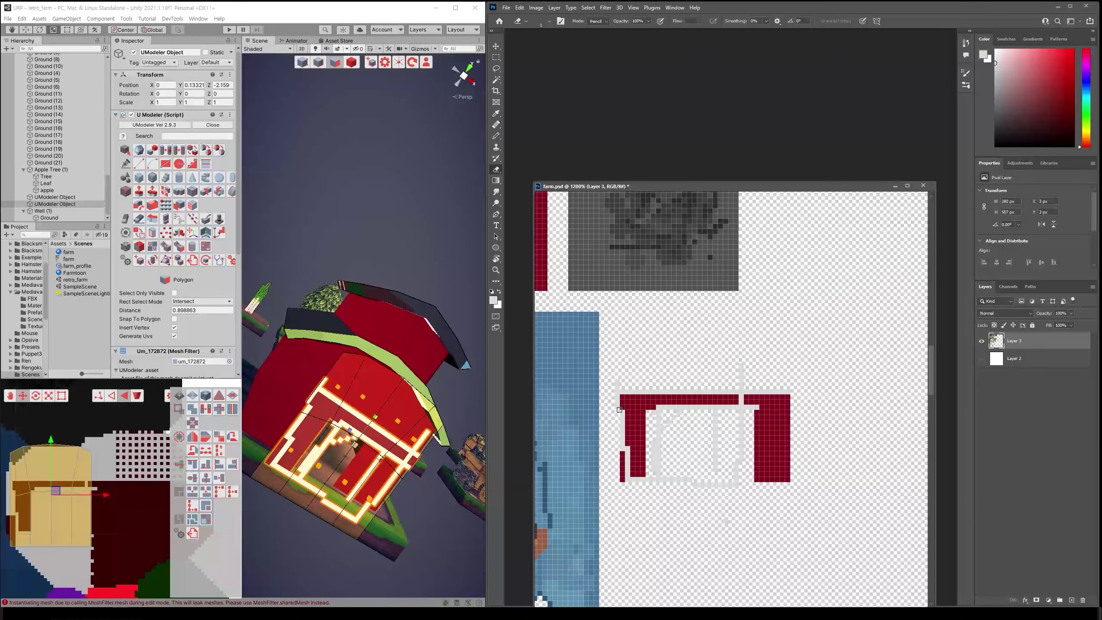
drag(617, 408, 618, 366)
key(m)
drag(620, 390, 776, 478)
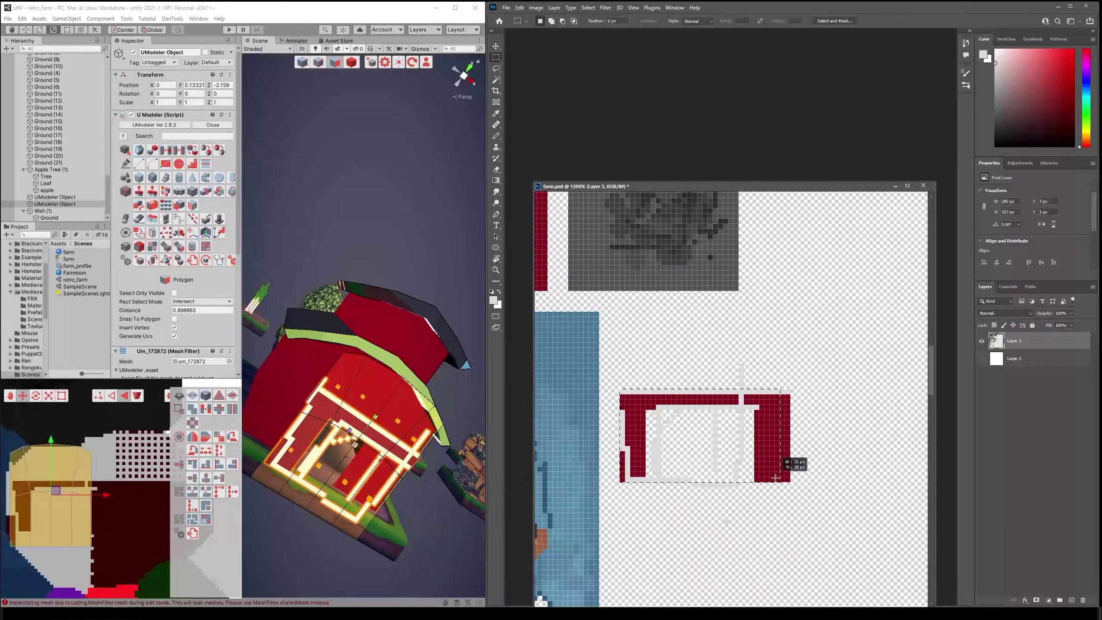
click(816, 499)
drag(785, 337, 823, 493)
key(Delete)
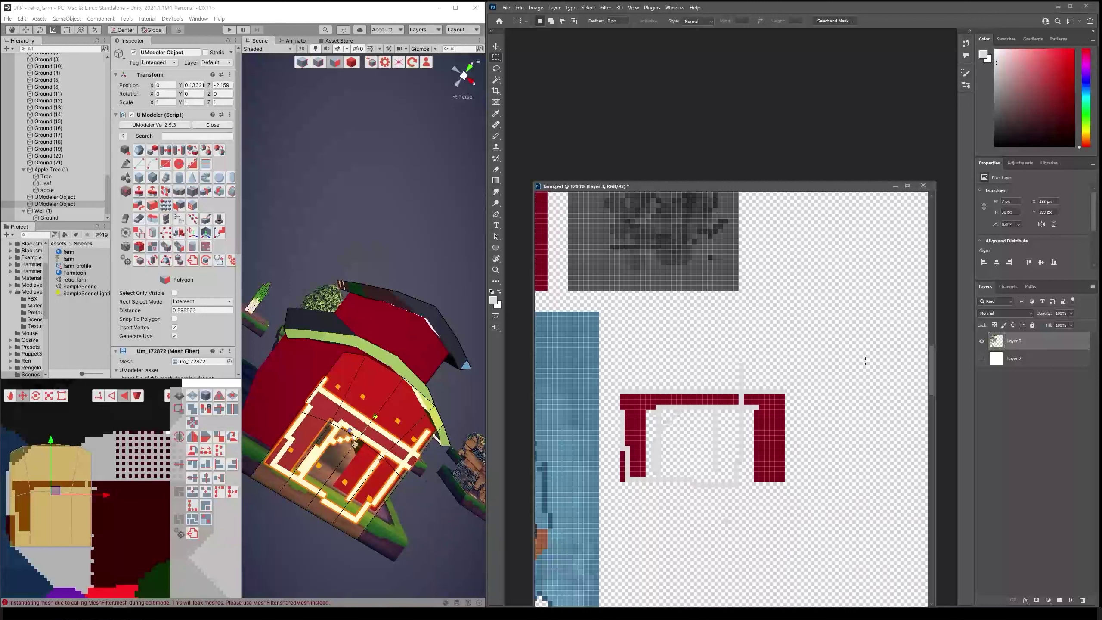
Pencil light trim pixels down the door frame's right column
click(792, 419)
key(b)
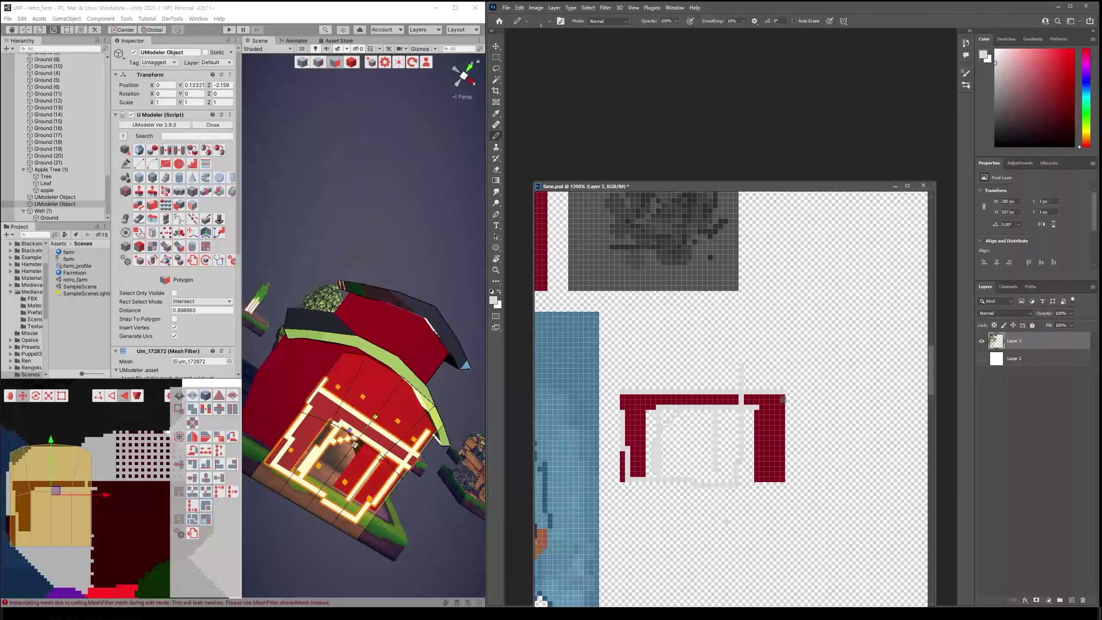
drag(783, 399, 785, 472)
click(149, 514)
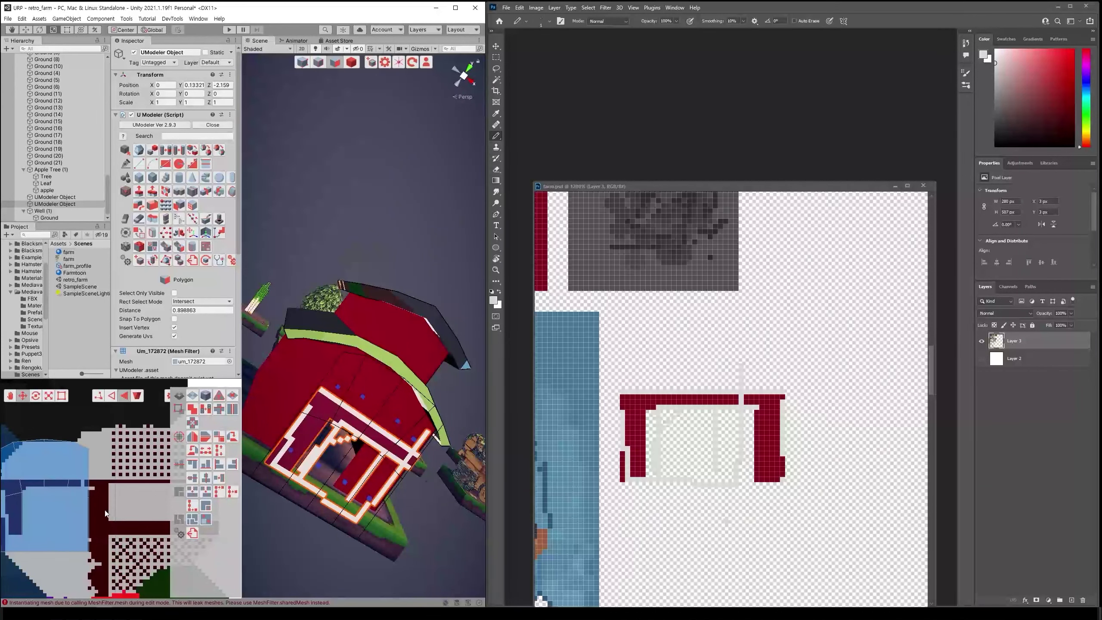
Scale the door's UV island narrower horizontally and nudge it slightly left, then reselect it
scroll(135, 511, up, 2)
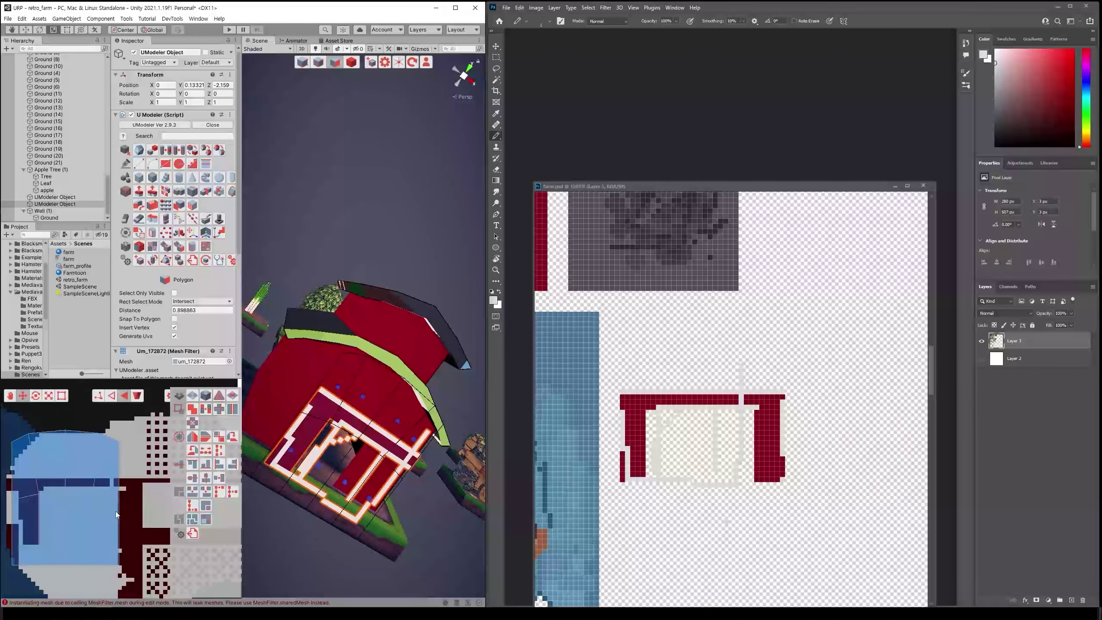
middle_drag(93, 511, 105, 488)
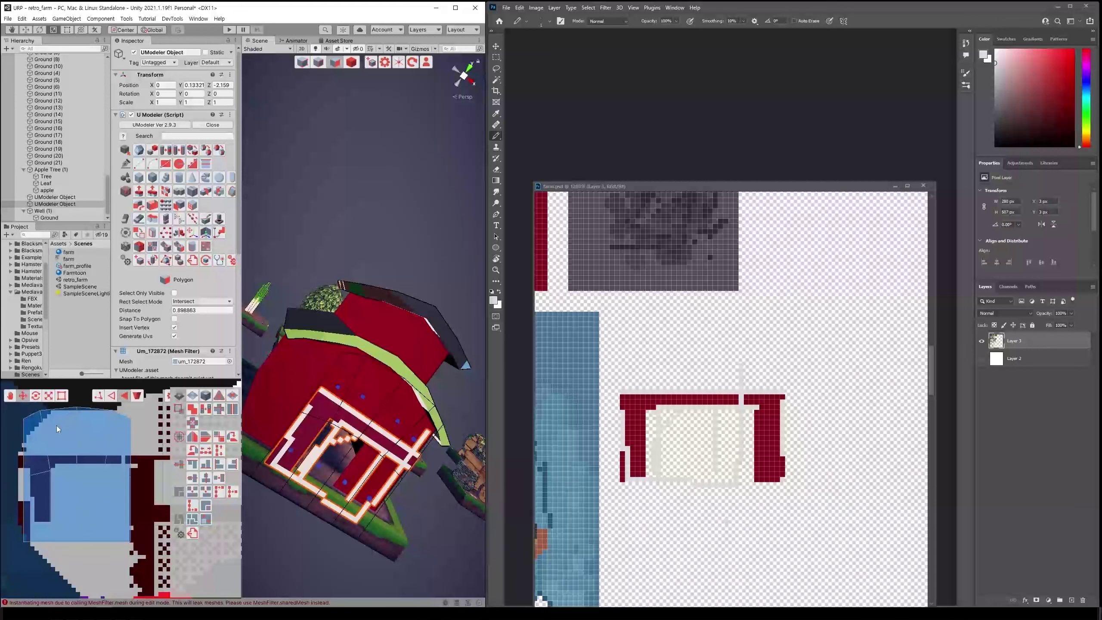
drag(57, 425, 135, 489)
key(r)
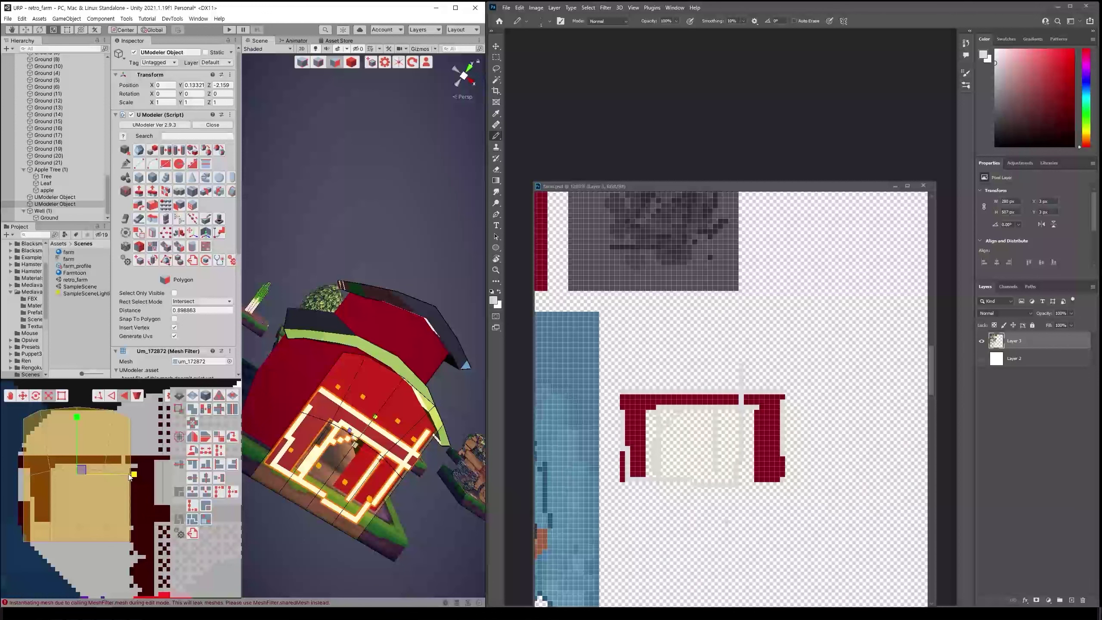
drag(130, 476, 134, 475)
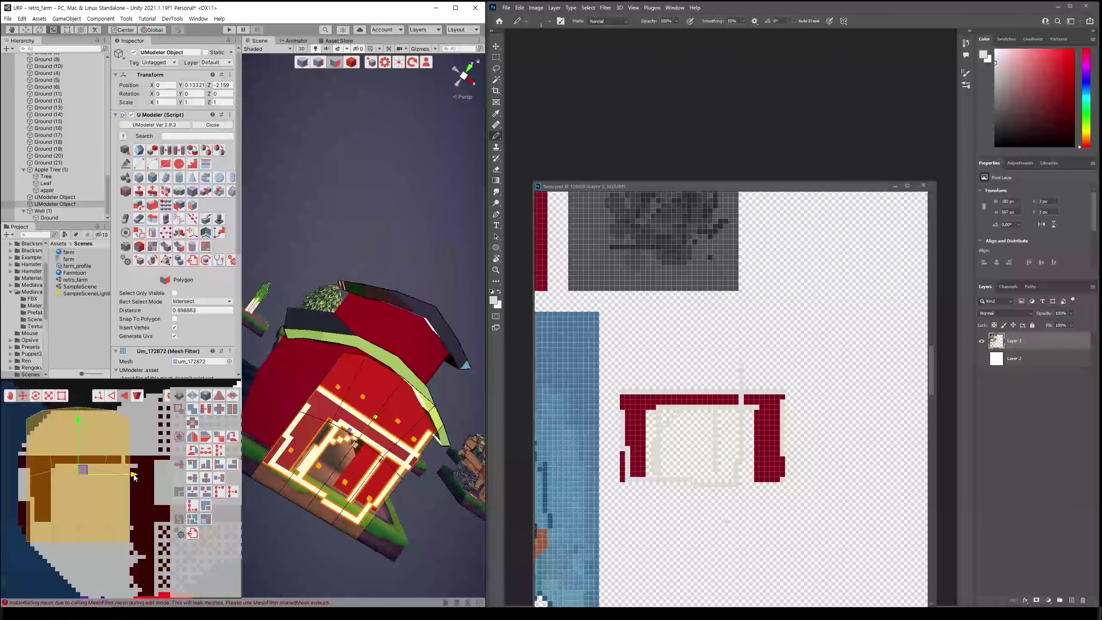
drag(134, 476, 133, 476)
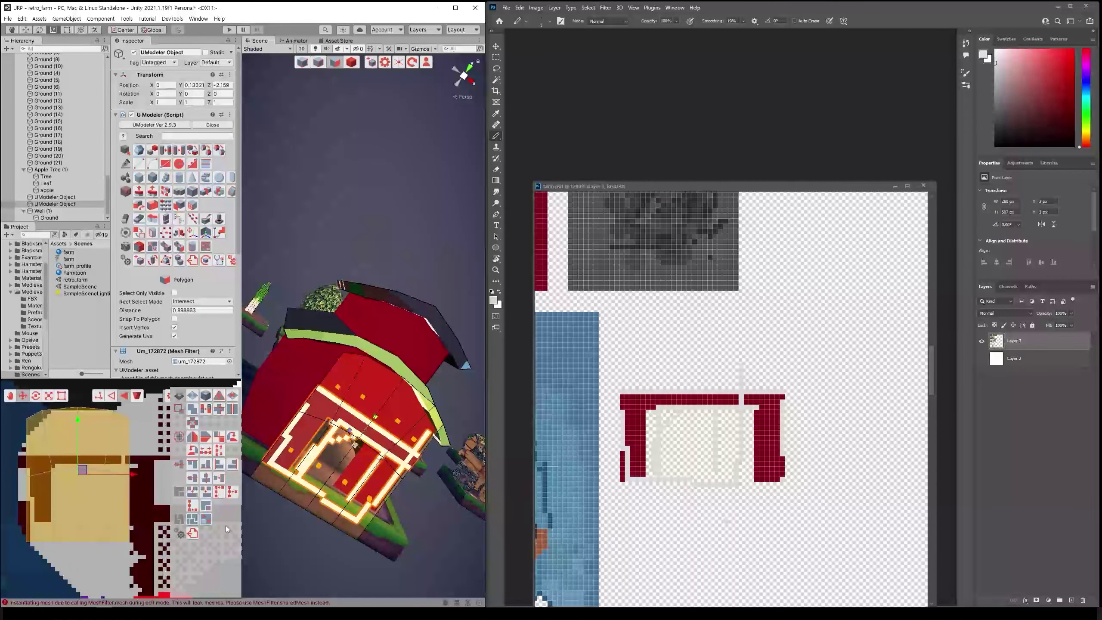
mouse_move(388, 574)
alt+mouse_down()
mouse_move(380, 515)
mouse_move(384, 525)
alt+mouse_up()
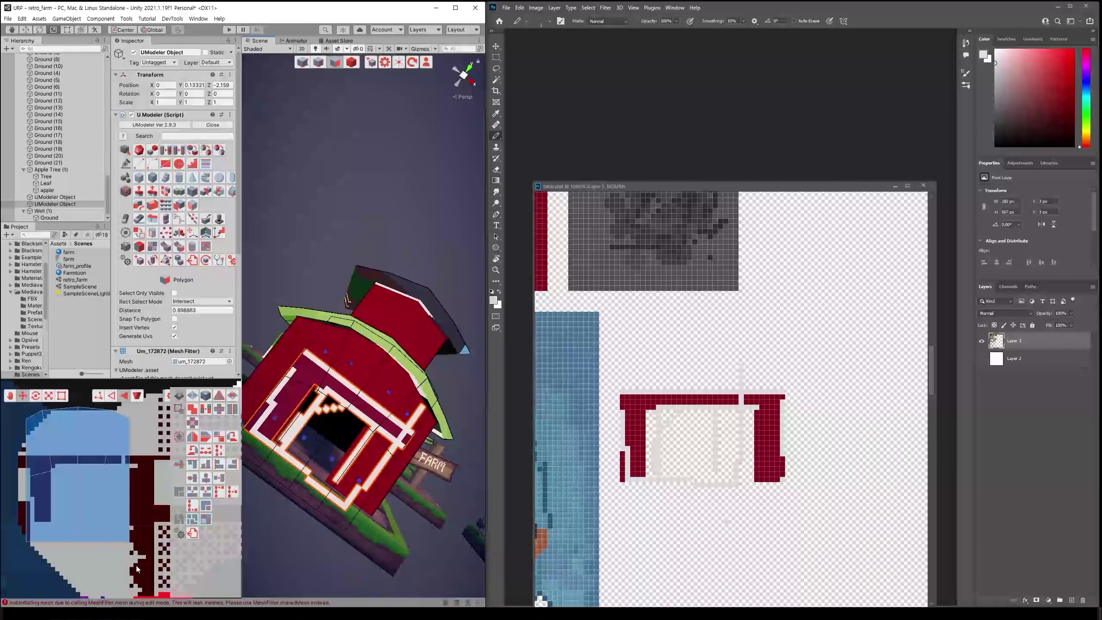
drag(17, 421, 142, 475)
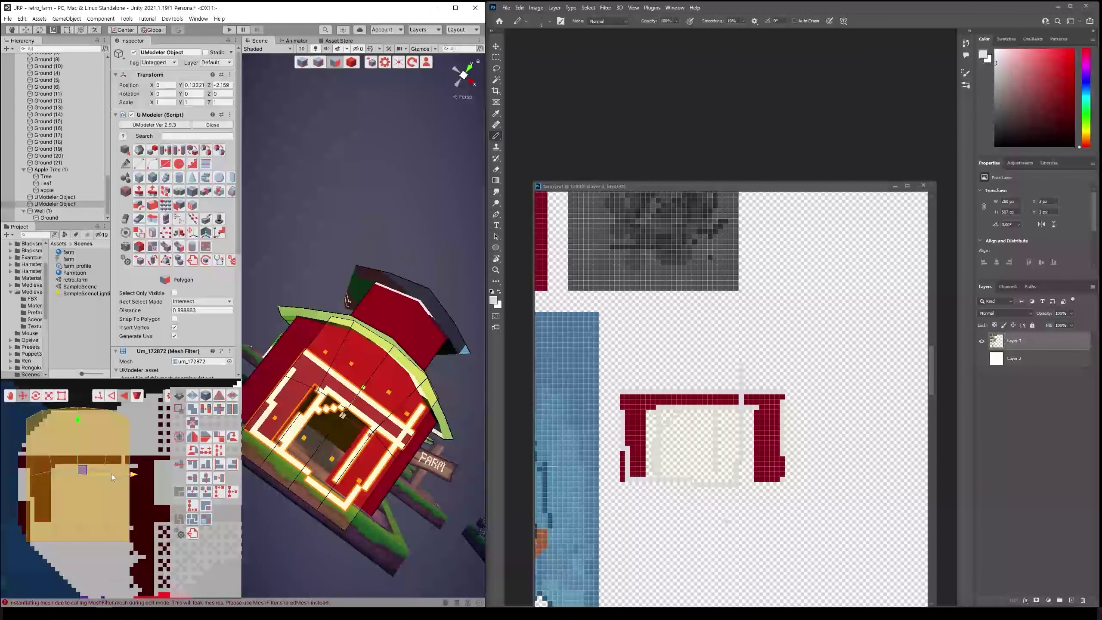
click(139, 474)
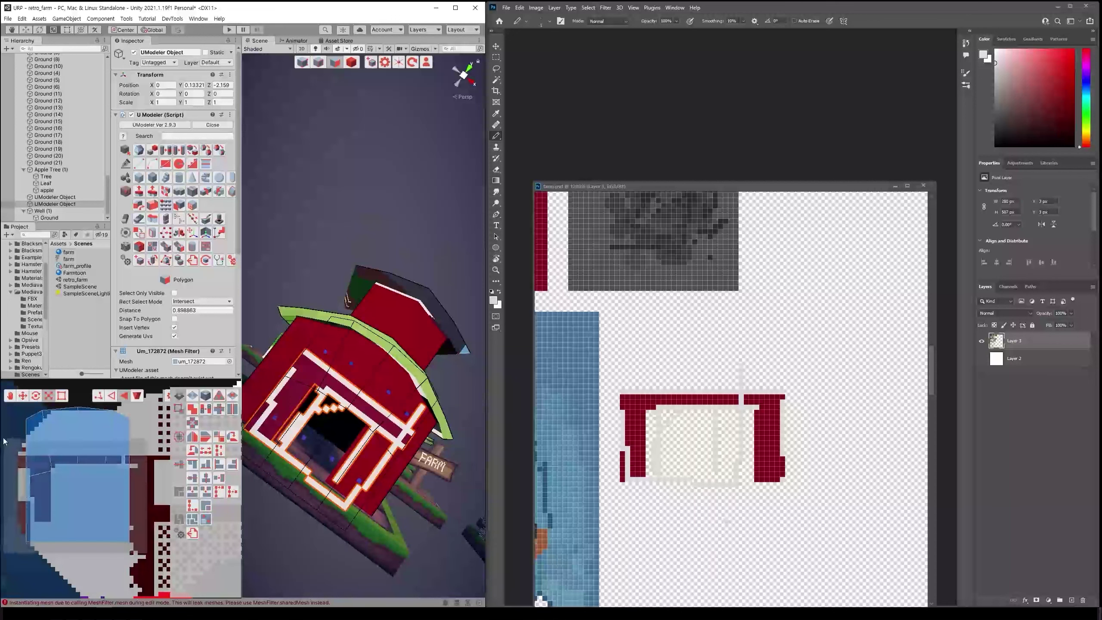
drag(5, 441, 140, 476)
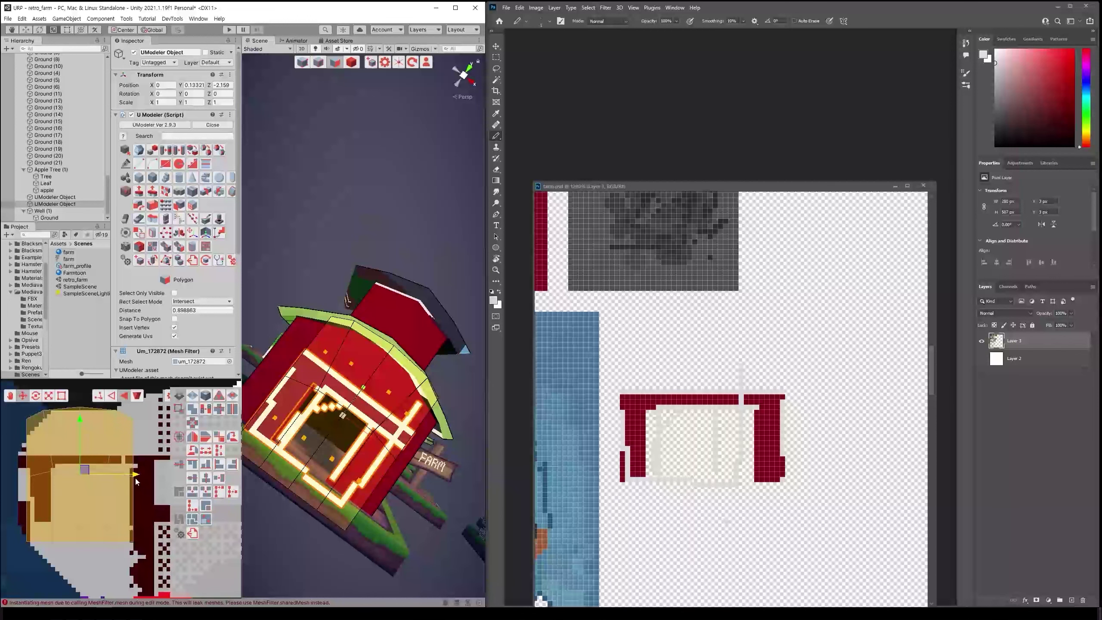
Widen the door frame's UV island horizontally in two Scale drags
scroll(146, 501, down, 3)
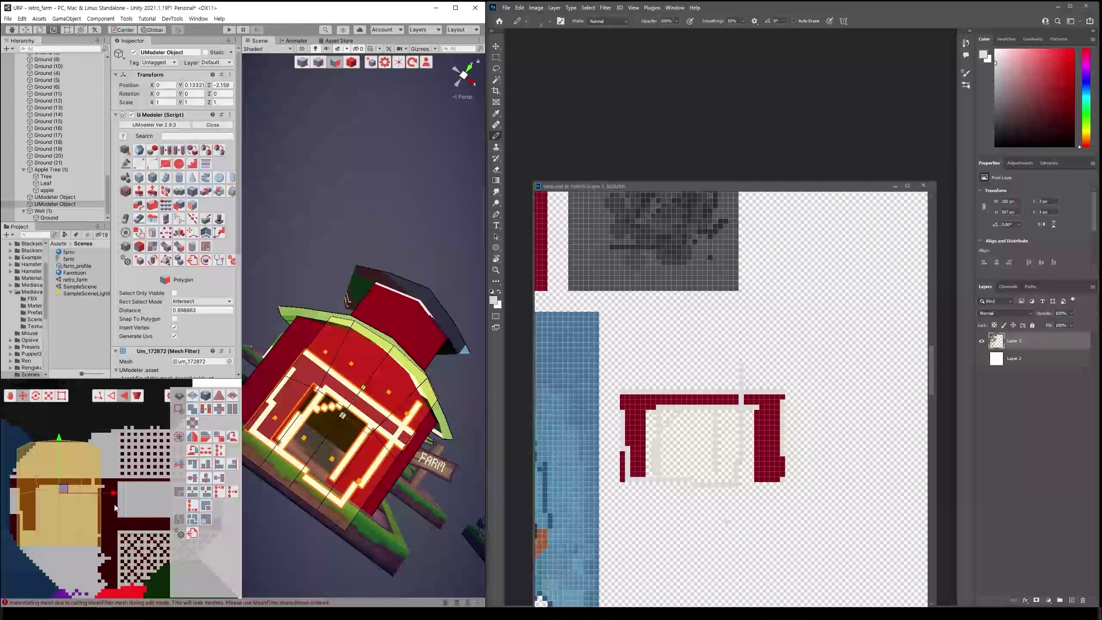
key(r)
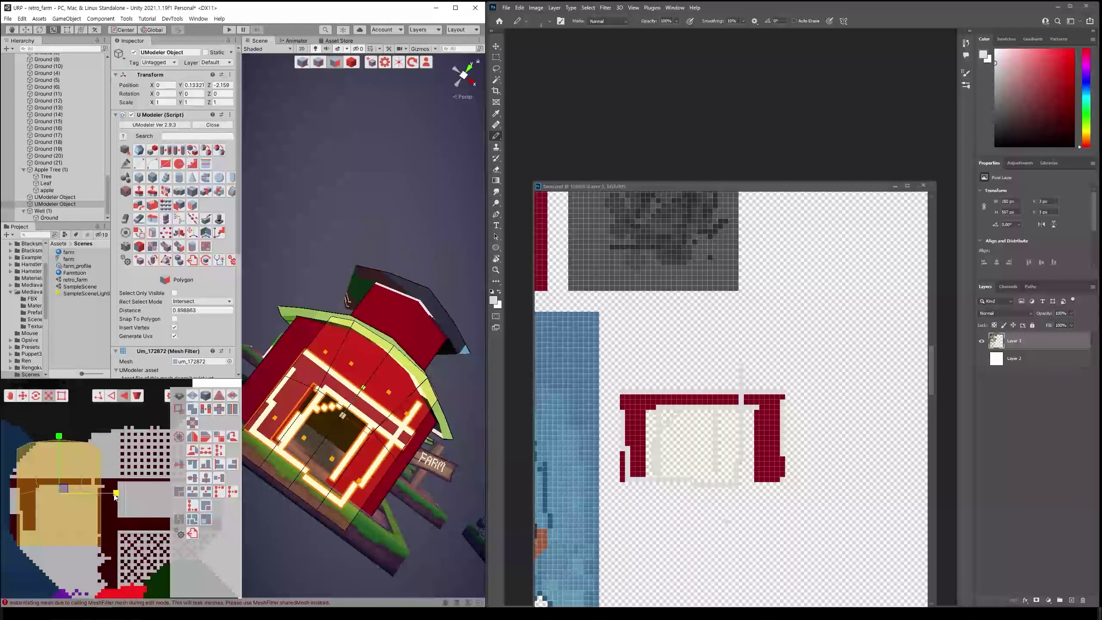
drag(115, 497, 127, 495)
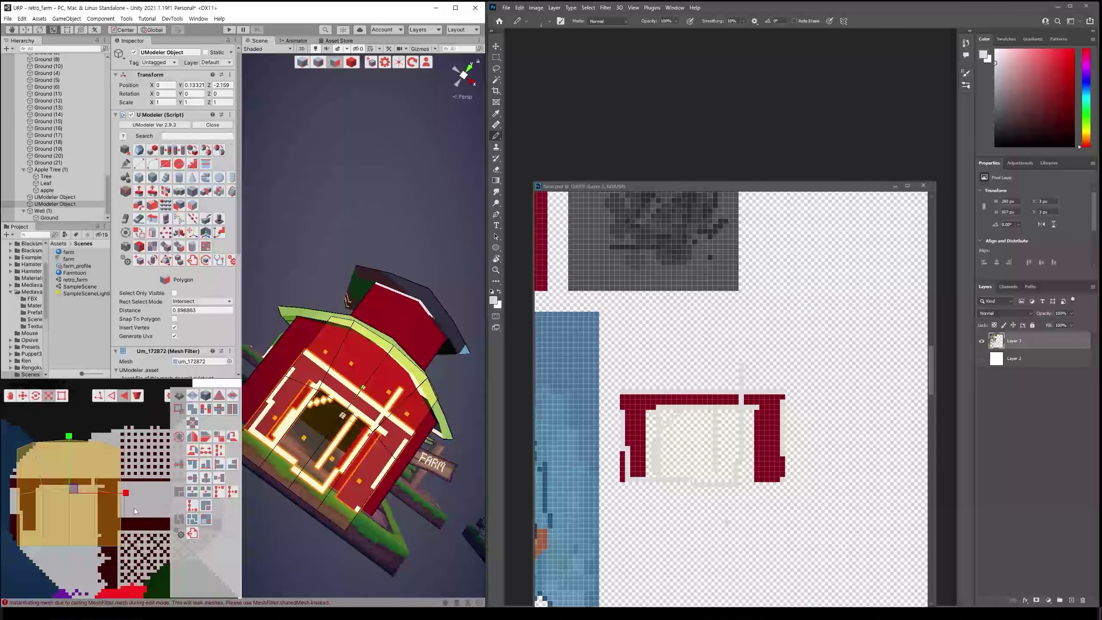
scroll(136, 506, up, 2)
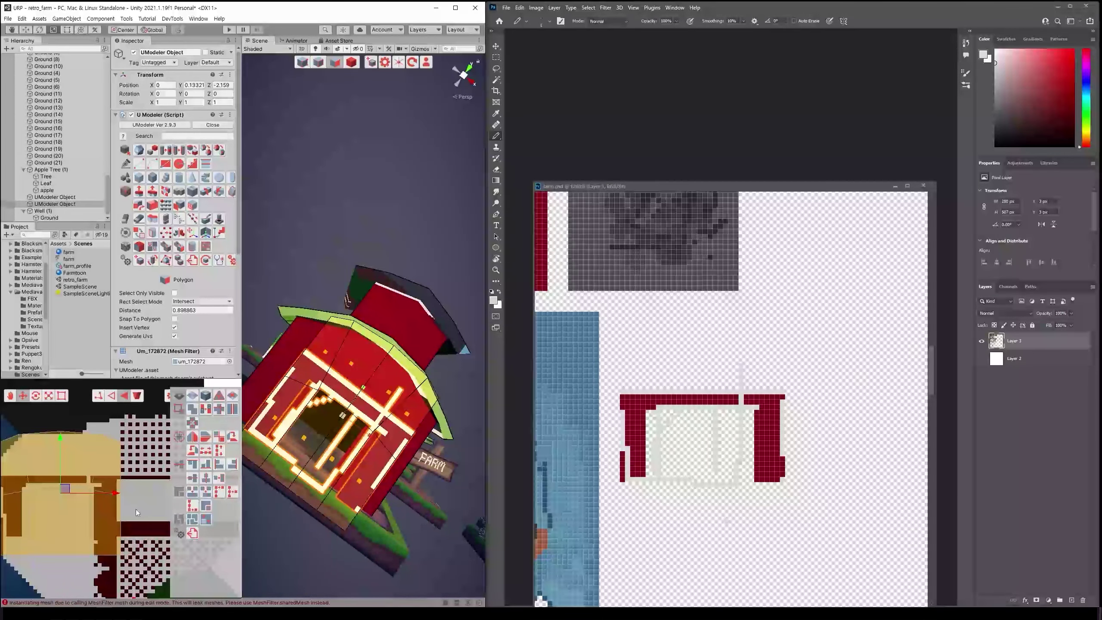
scroll(135, 510, up, 1)
scroll(133, 510, down, 2)
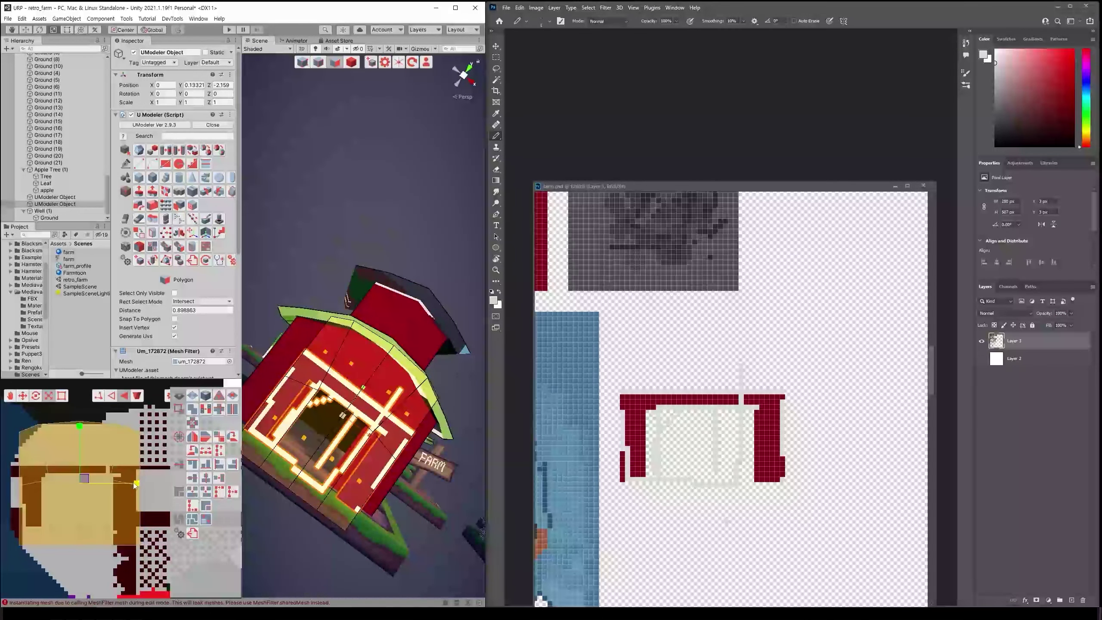
drag(136, 485, 136, 486)
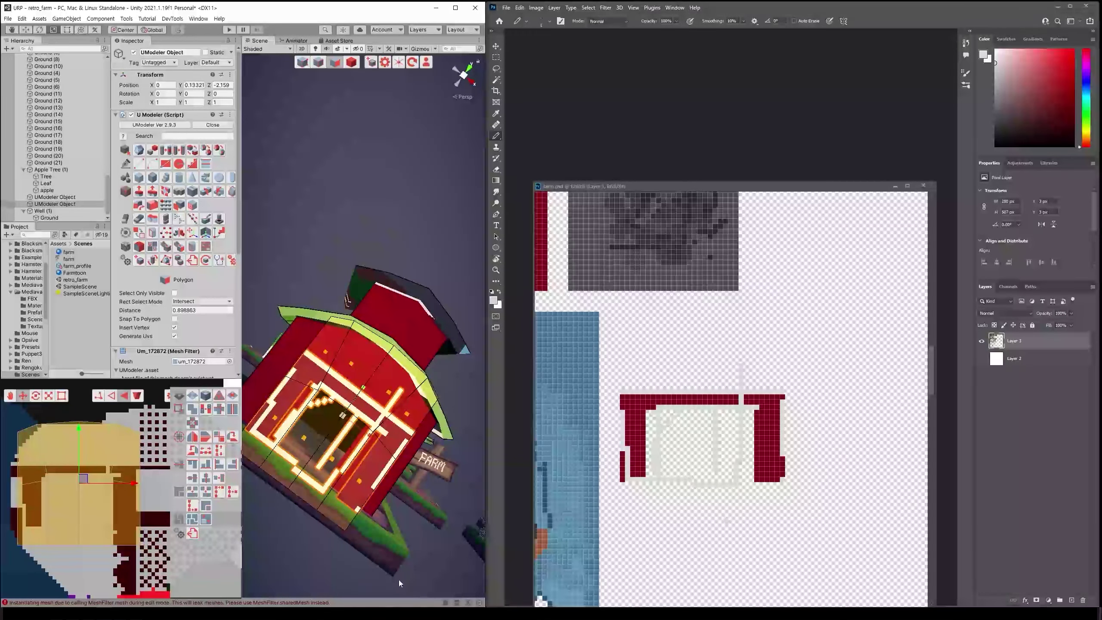
click(417, 568)
Orbit the barn to check the door trim and FARM sign, then deselect the door frame
alt+drag(417, 570, 427, 544)
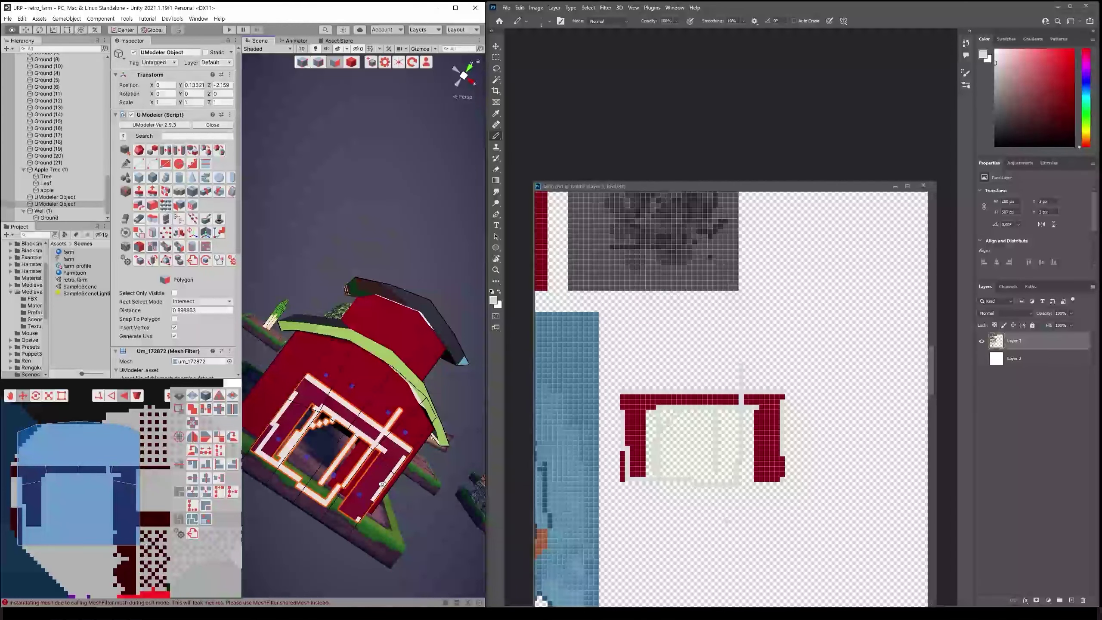
alt+drag(405, 504, 410, 428)
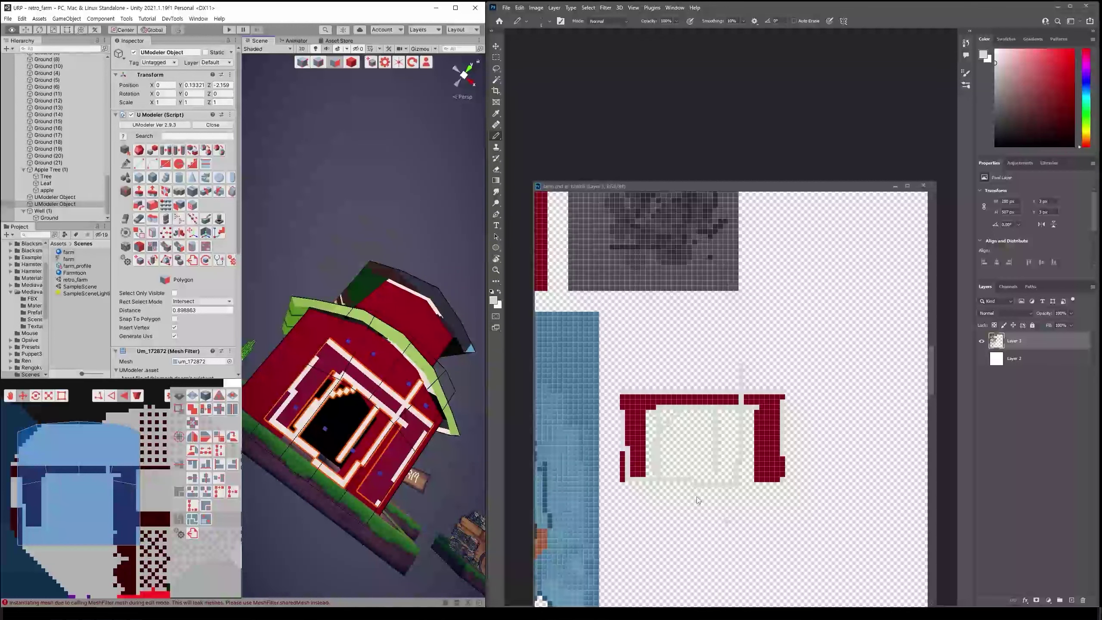
alt+drag(424, 501, 398, 155)
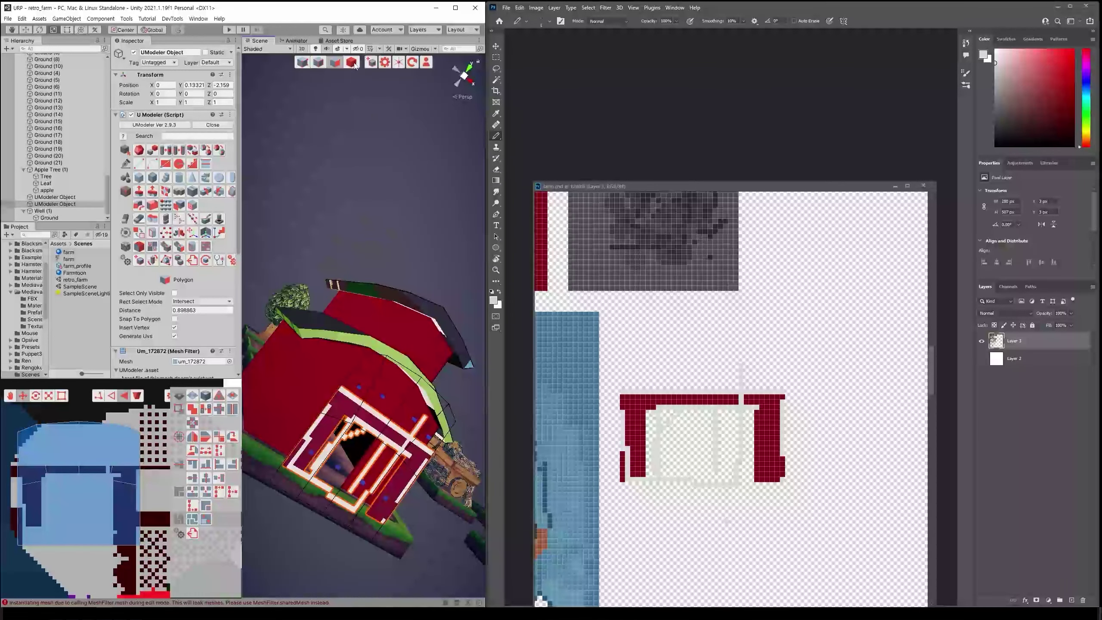
click(355, 65)
mouse_move(360, 217)
alt+mouse_down()
mouse_move(364, 427)
mouse_move(364, 414)
mouse_move(411, 423)
mouse_move(412, 476)
alt+mouse_up()
scroll(413, 426, up, 3)
scroll(420, 459, down, 3)
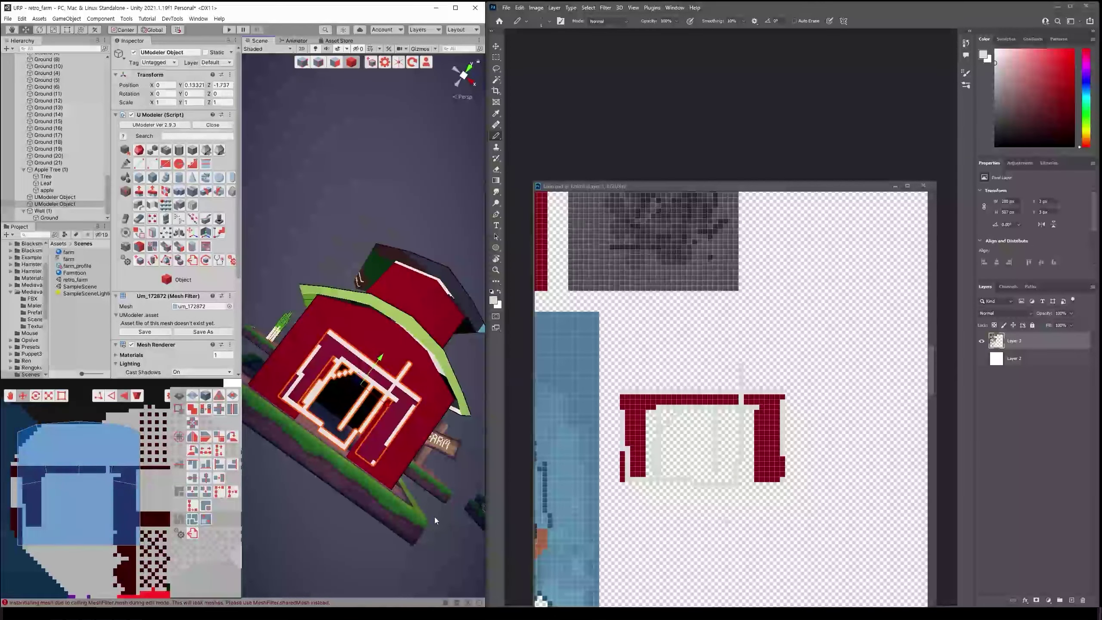
click(434, 517)
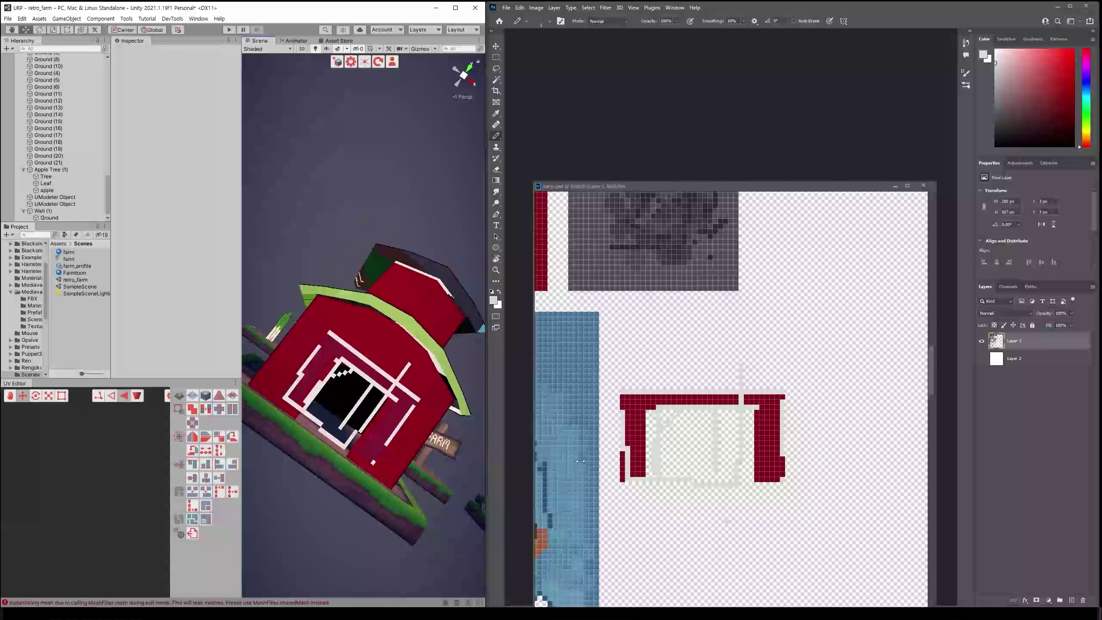
Save the Unity scene and repaint the red frame's bottom-left edge and bottom-right notch
key(ctrl+s)
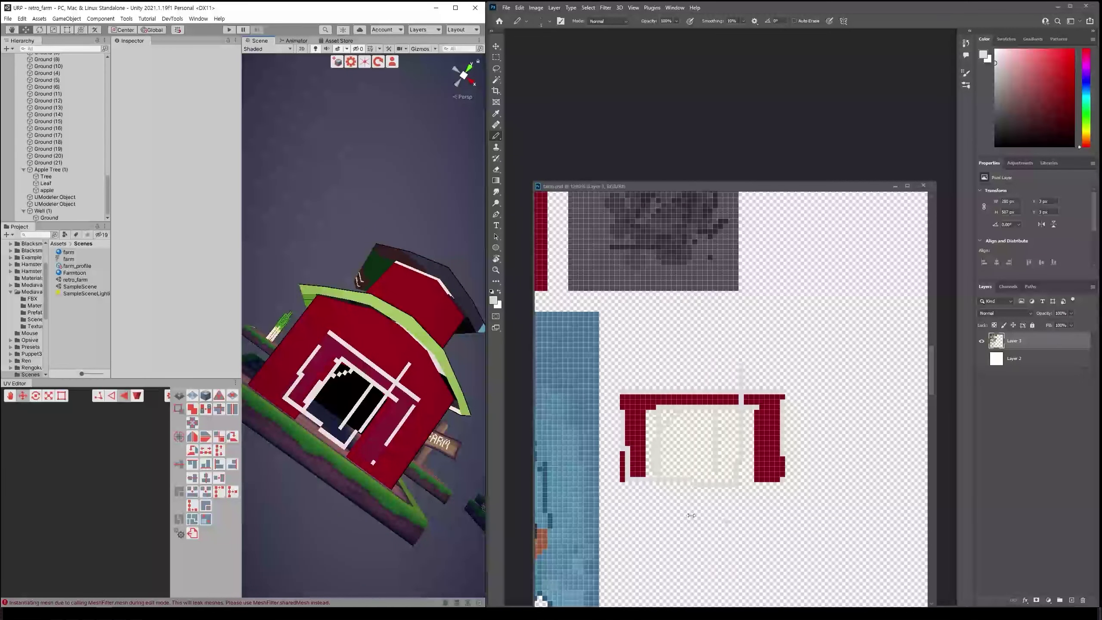
click(689, 513)
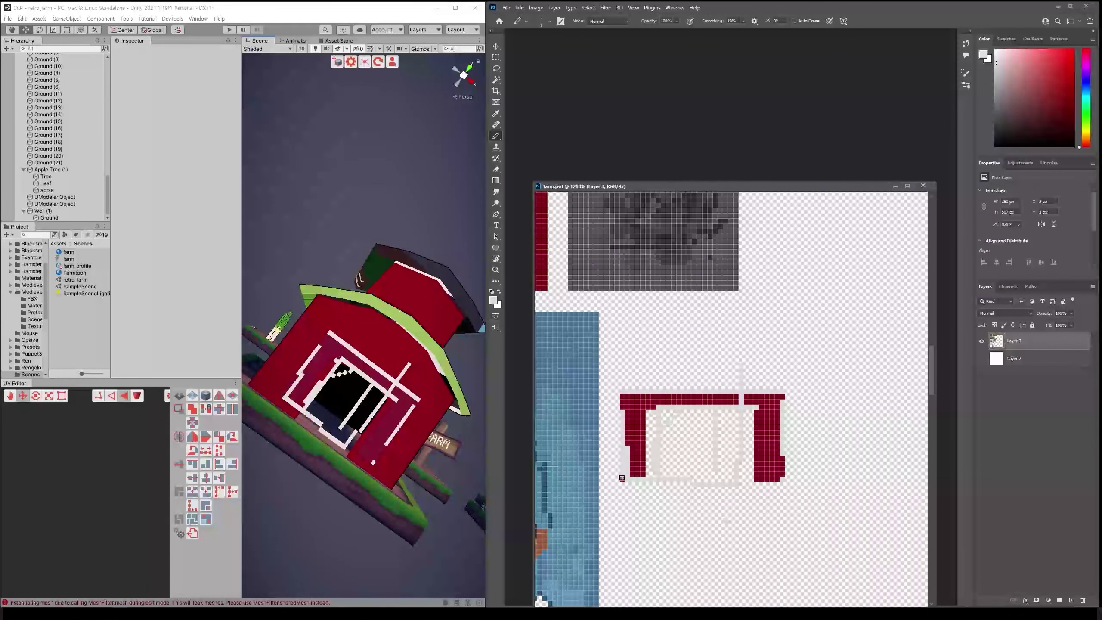
drag(623, 478, 631, 478)
drag(781, 477, 783, 458)
right_drag(457, 494, 406, 431)
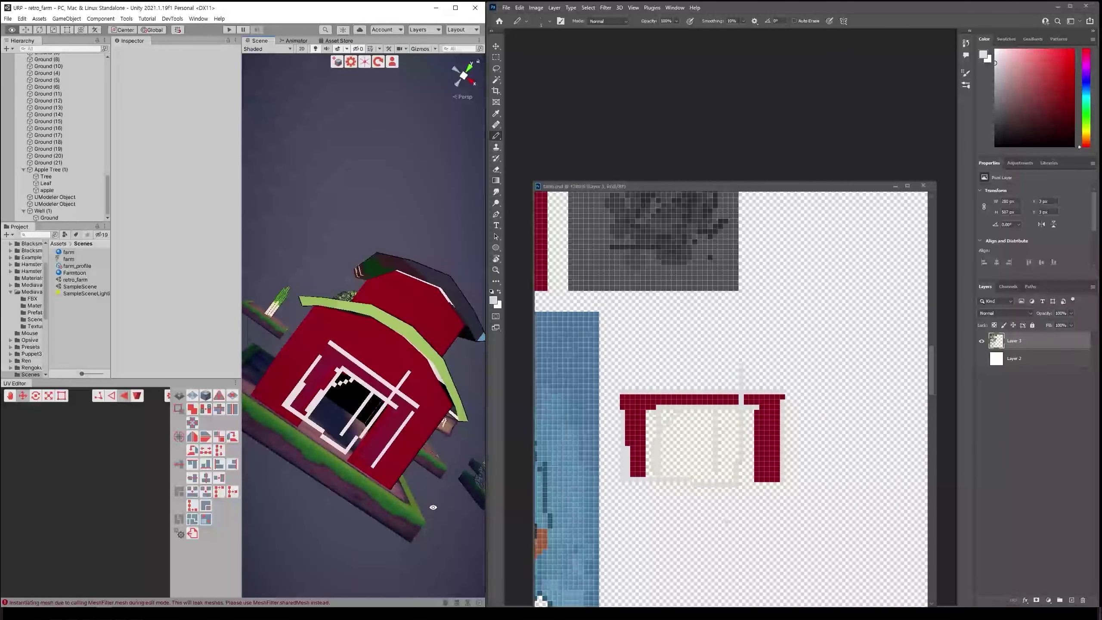
click(406, 431)
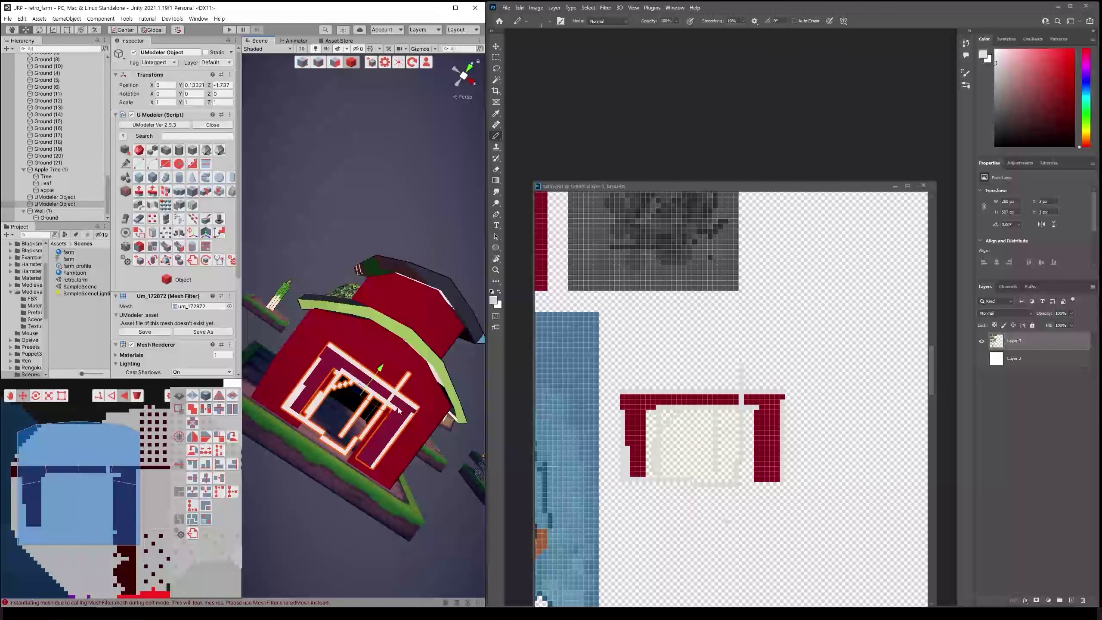
Select the lower door panel, wall and door-opening faces in face mode
click(351, 65)
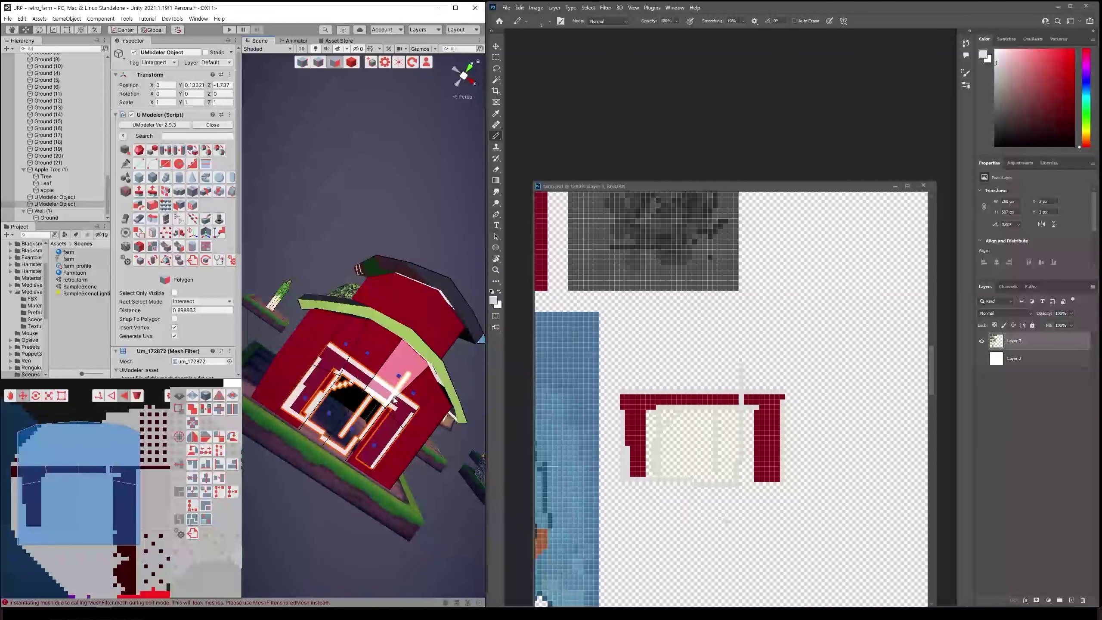
click(391, 438)
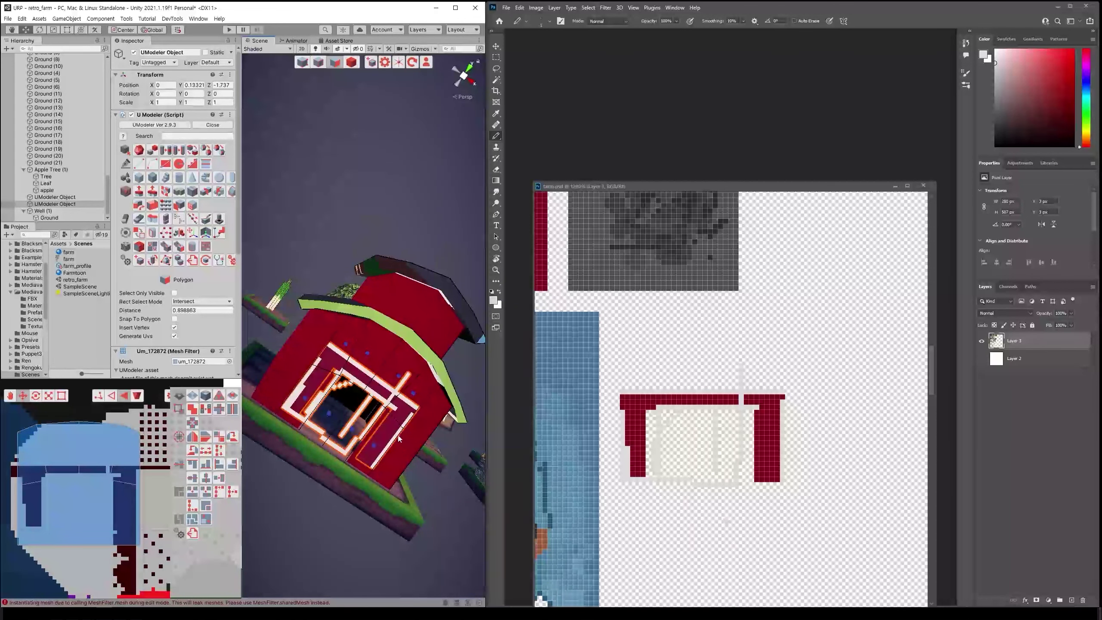
click(416, 393)
click(317, 440)
click(320, 400)
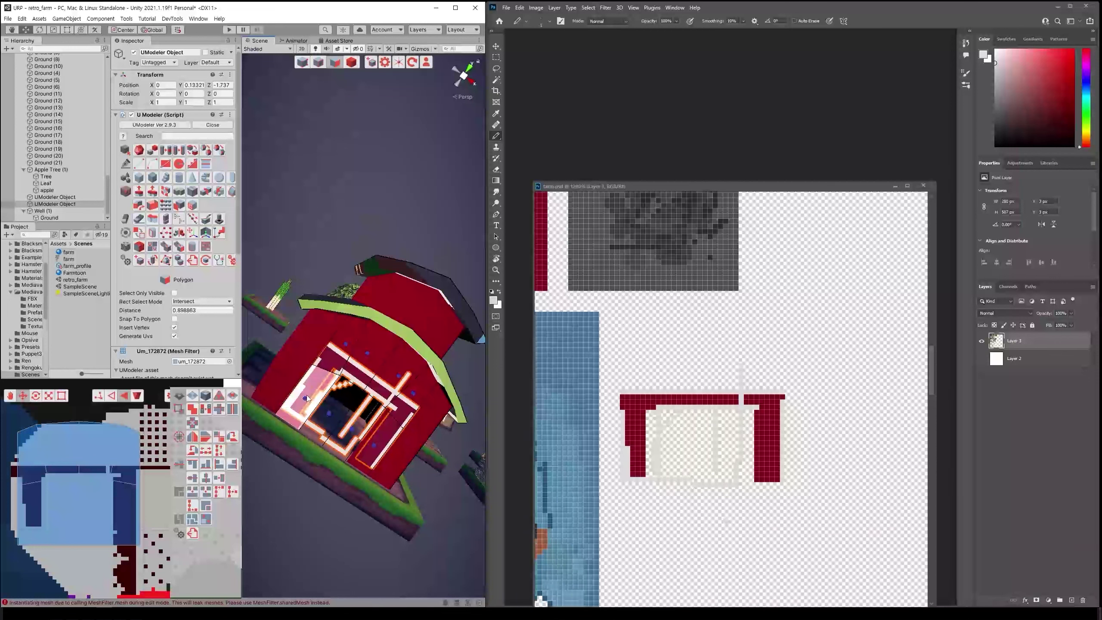
Insert an edge loop slid toward the door frame's outer edge, then view the barn
click(319, 62)
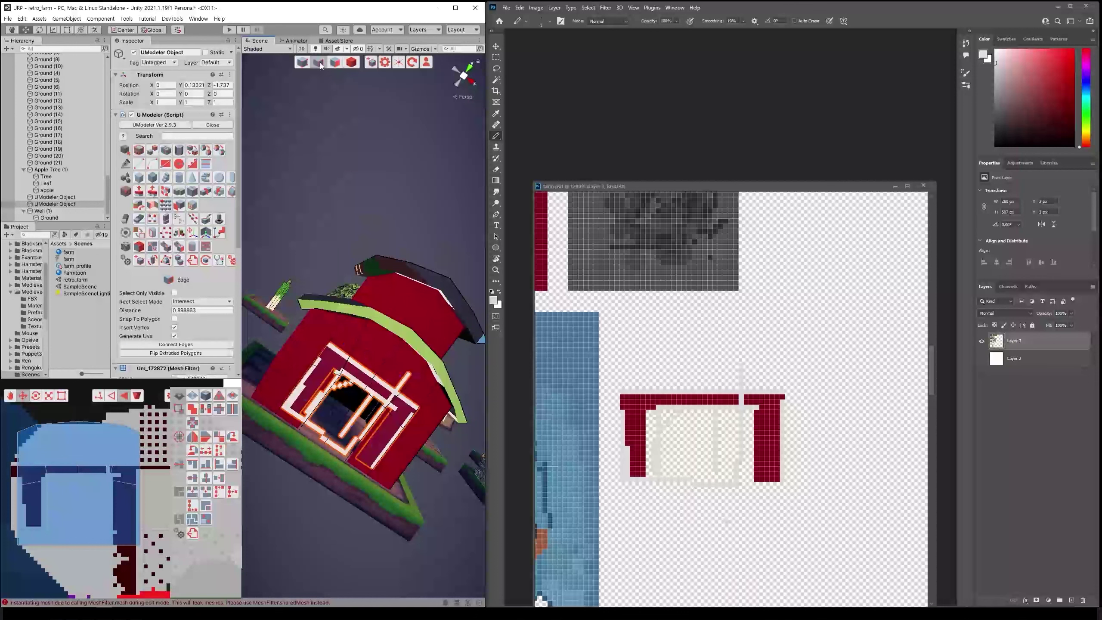
click(327, 356)
click(309, 384)
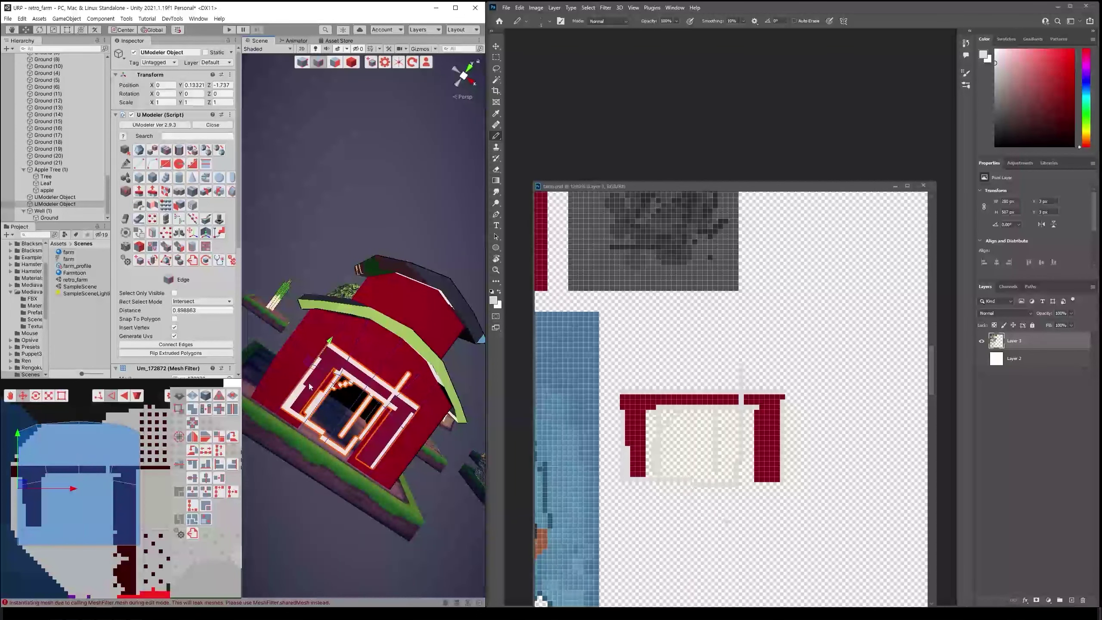
mouse_move(330, 385)
mouse_down()
mouse_move(307, 361)
mouse_move(384, 441)
mouse_move(384, 396)
mouse_move(214, 376)
mouse_move(349, 407)
mouse_up()
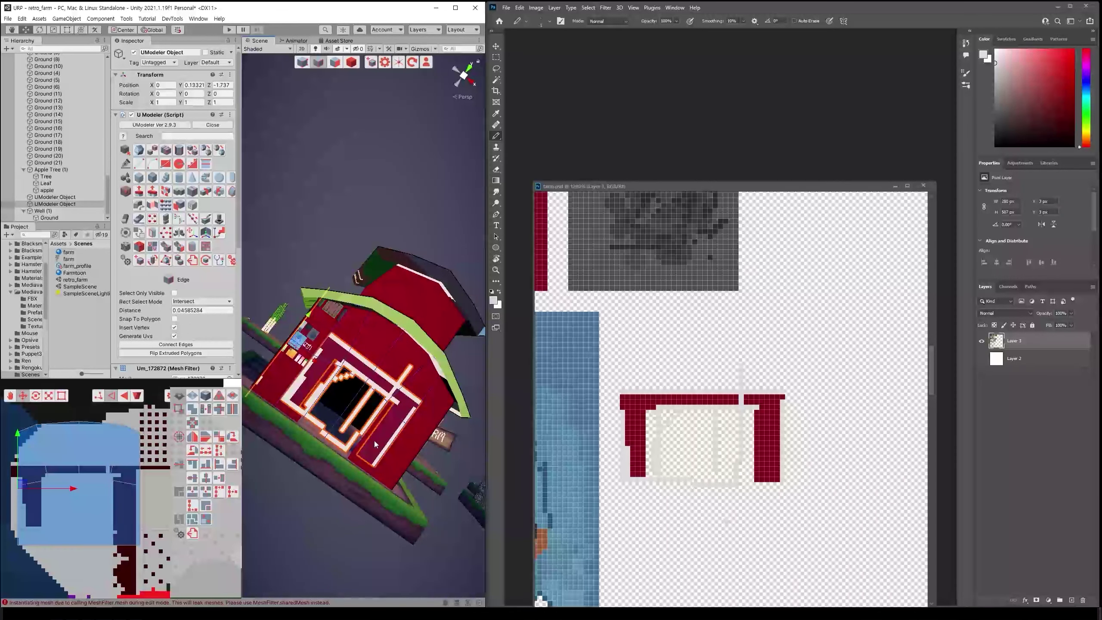
key(ctrl+z)
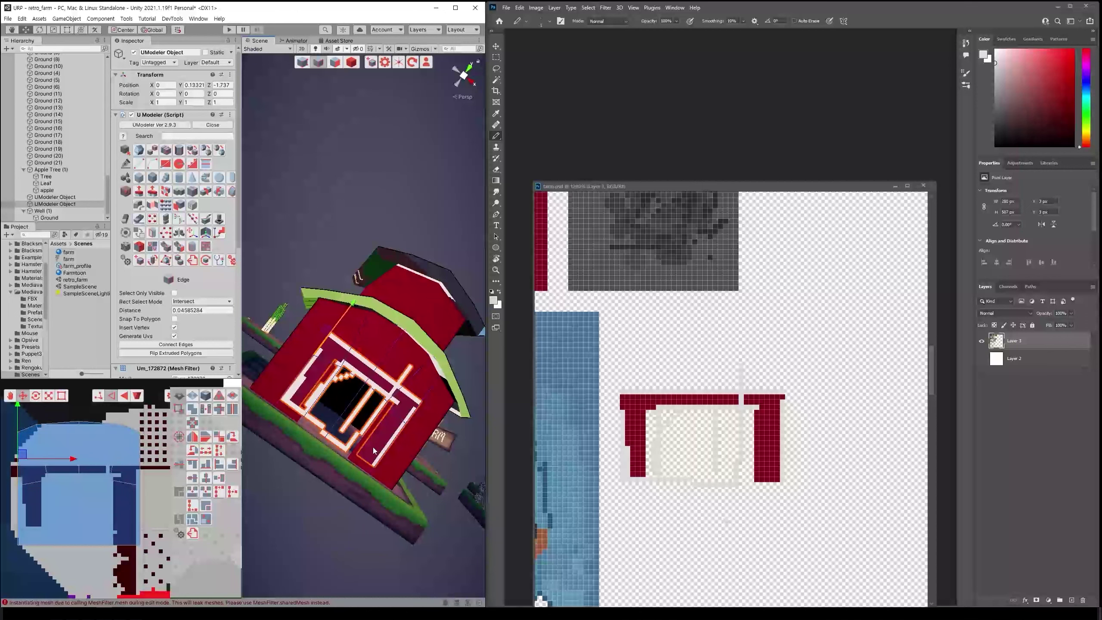
middle_drag(411, 440, 402, 460)
alt+drag(403, 459, 390, 451)
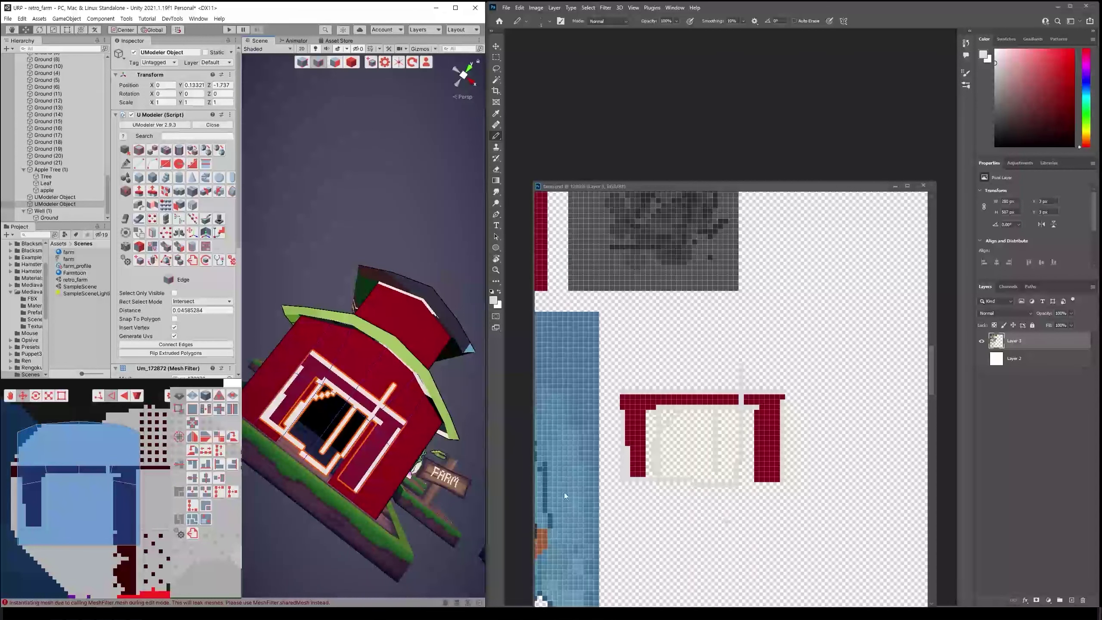
alt+drag(350, 462, 354, 450)
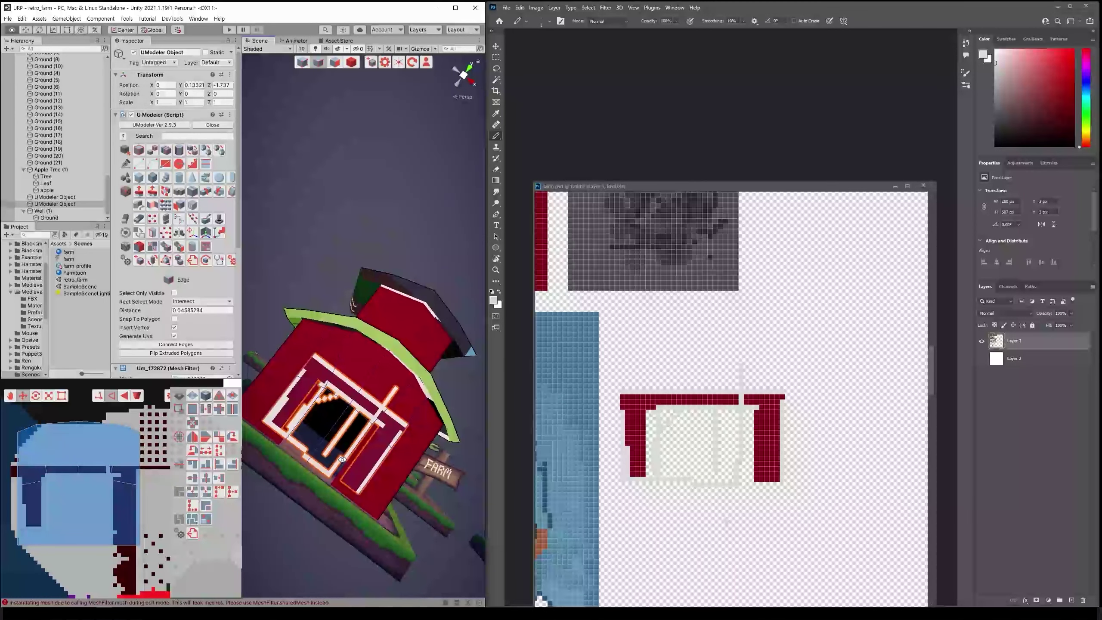
Add a light pixel to the red post and draw a light grey line under the door frame
click(641, 509)
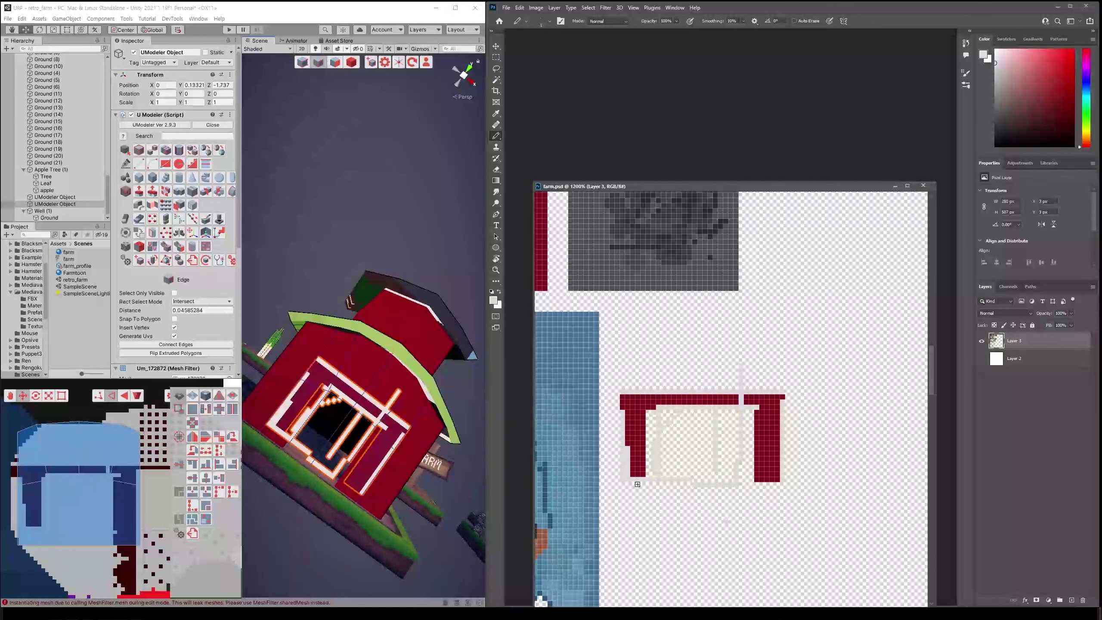
click(763, 458)
key(e)
key(b)
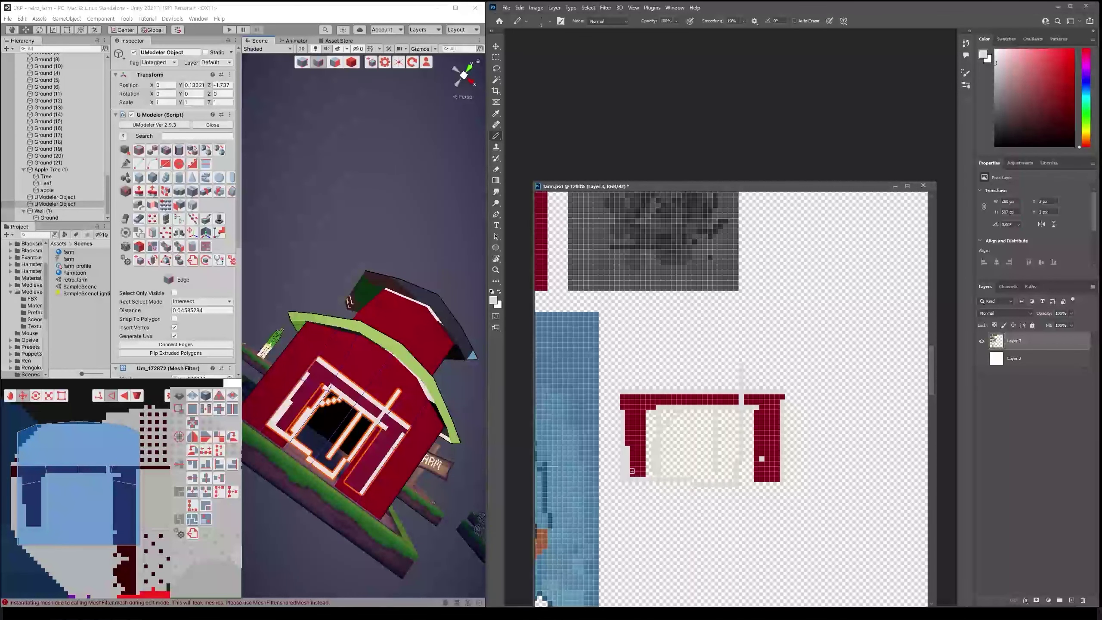
click(629, 475)
drag(627, 499, 752, 500)
Try erasing stray pixels below the frame, dismissing the History Eraser error
key(e)
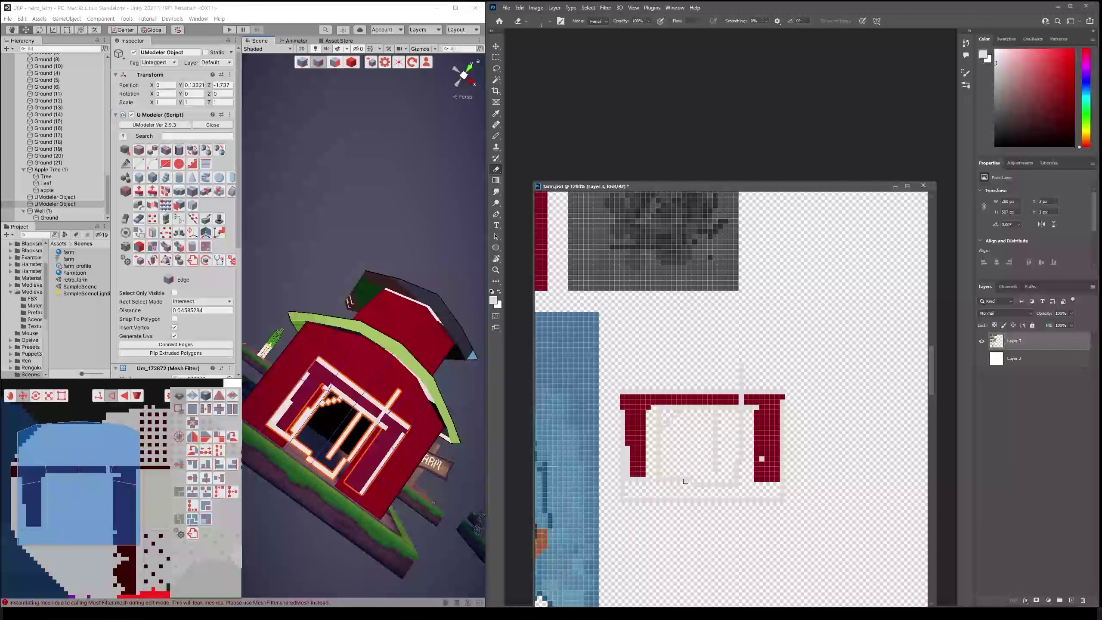
alt+drag(449, 476, 441, 494)
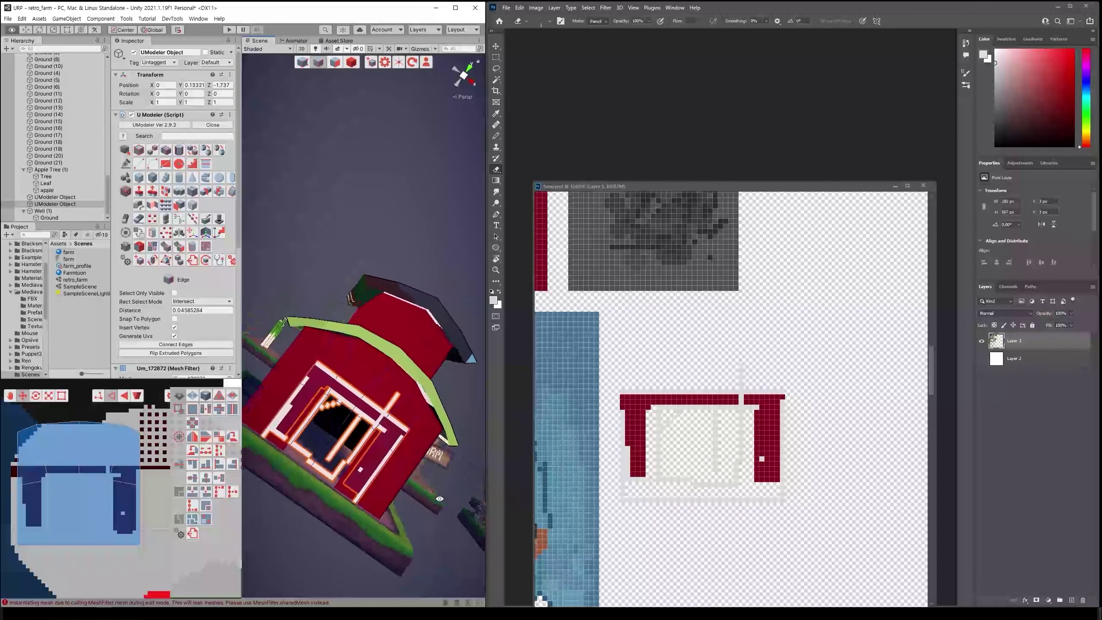
alt+click(660, 478)
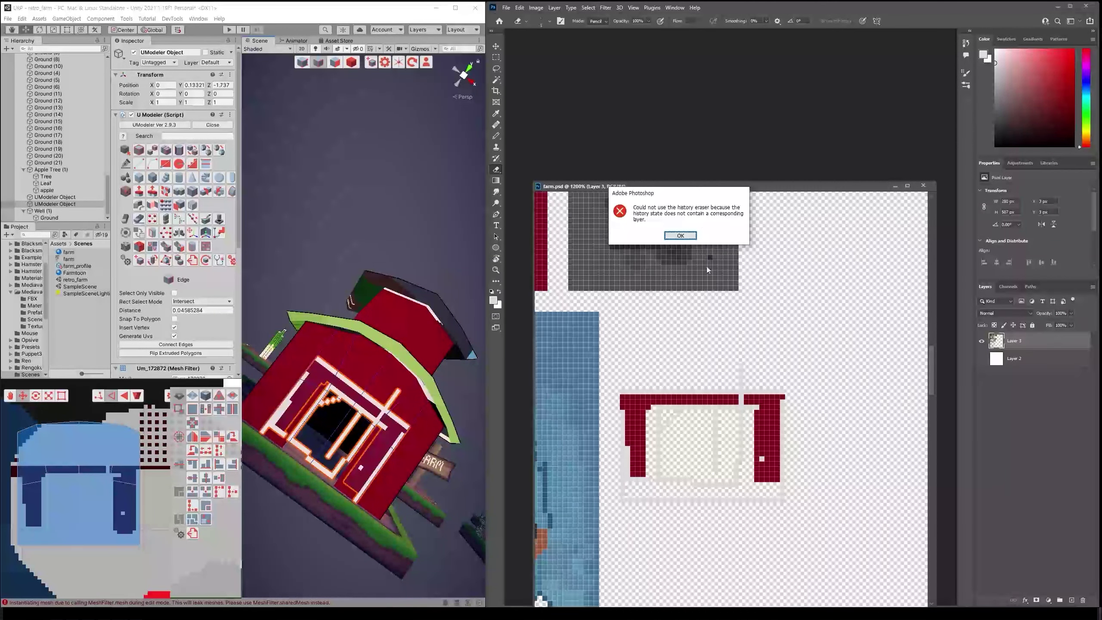
key(Return)
key(b)
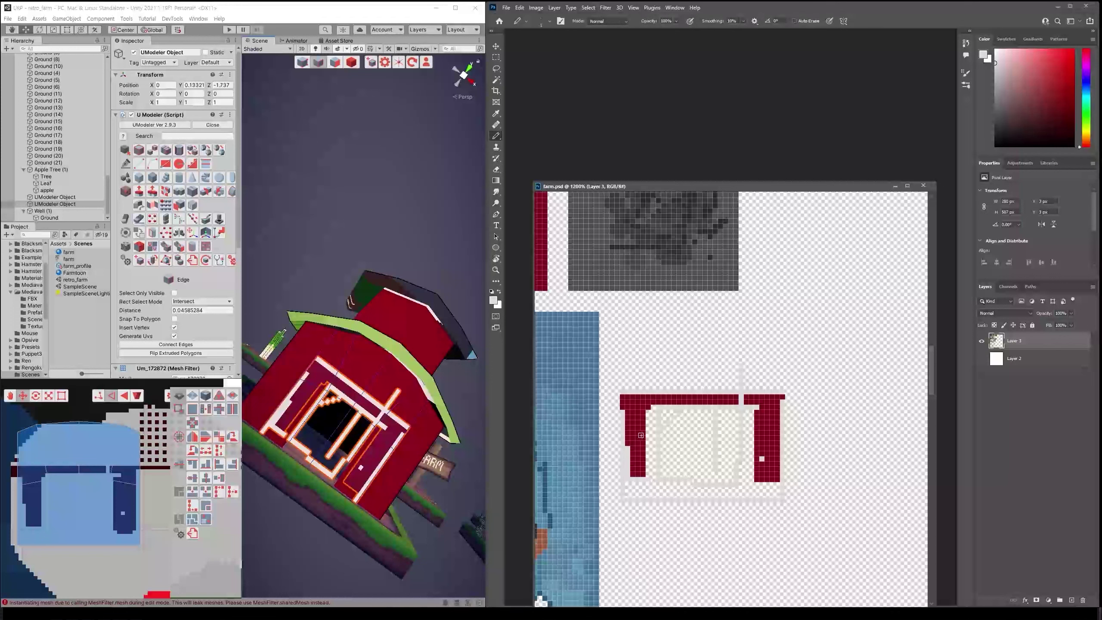
alt+drag(321, 420, 379, 464)
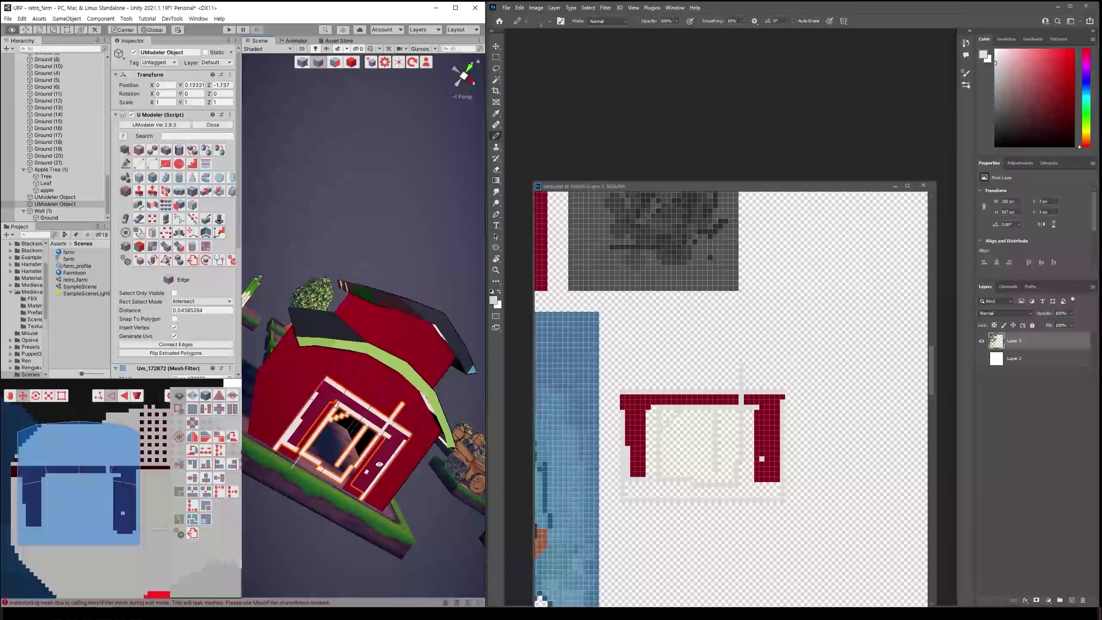
Draw a light line along the frame's bottom row, then erase the grey bottom trim row
click(627, 496)
drag(628, 496, 769, 498)
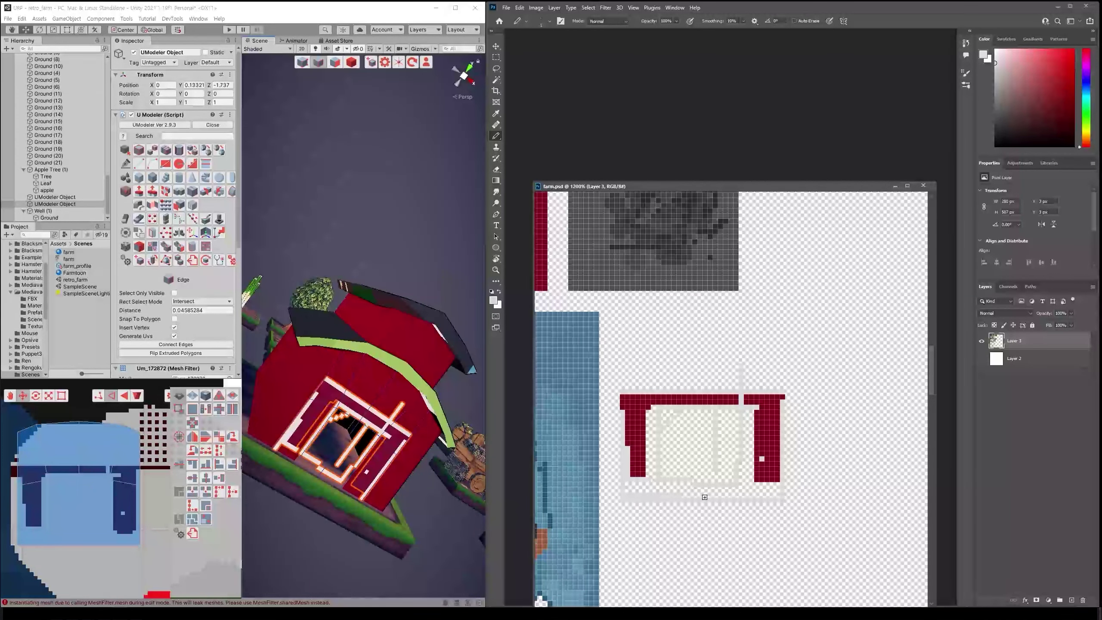
key(e)
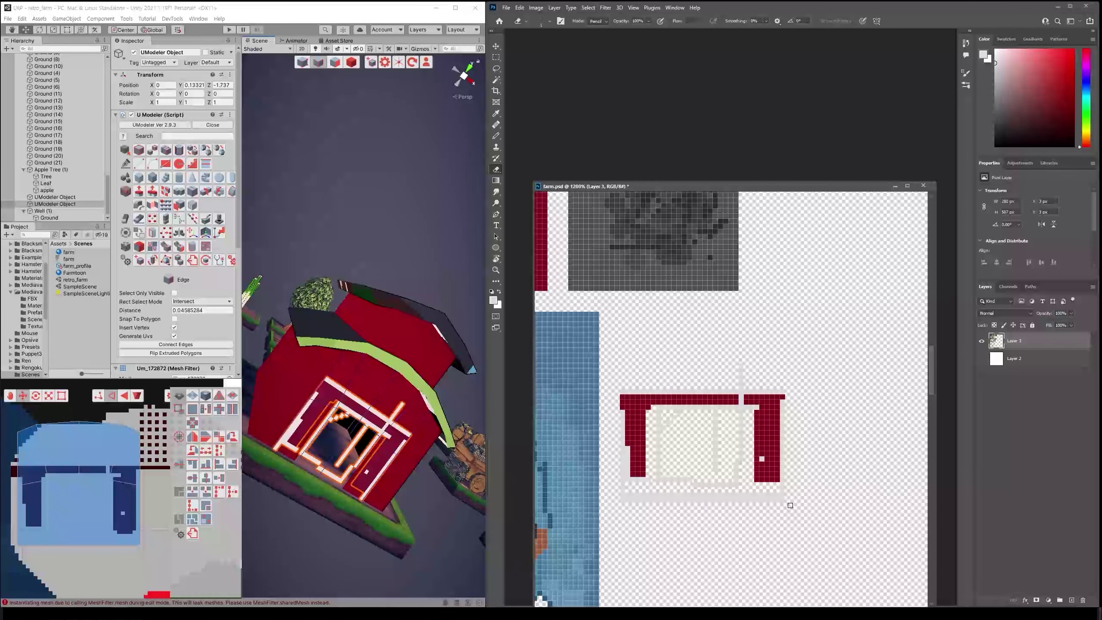
drag(788, 502, 624, 500)
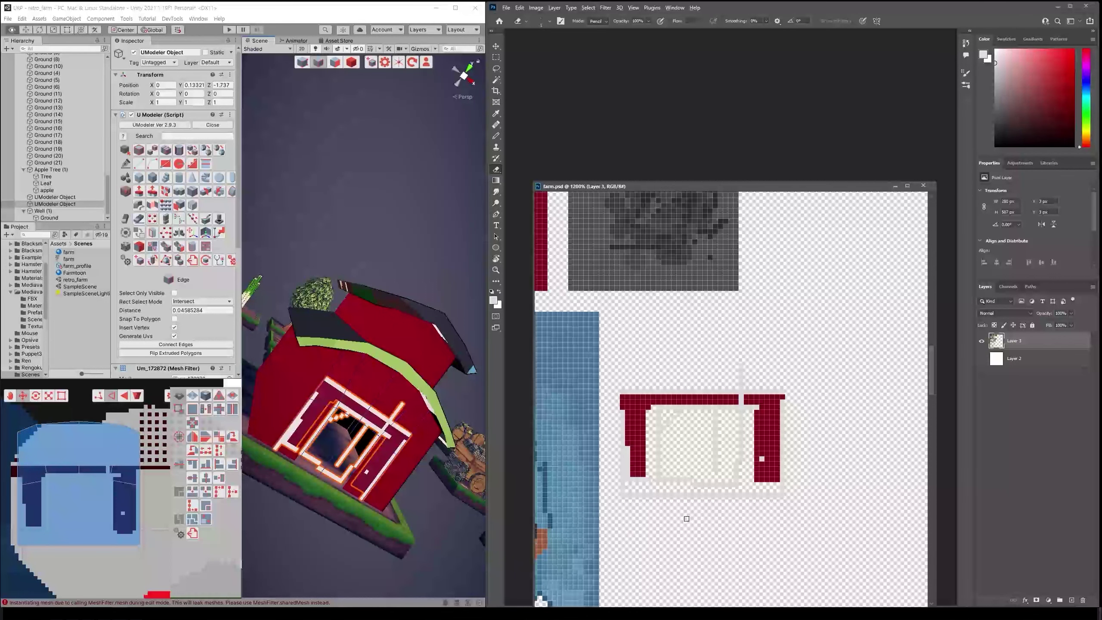
alt+click(670, 504)
key(Return)
Redraw a clean light grey bottom line, erase faint grey pixels in a vertical strip, and zoom out
mouse_move(373, 330)
alt+mouse_down()
mouse_move(387, 308)
mouse_move(636, 476)
alt+mouse_up()
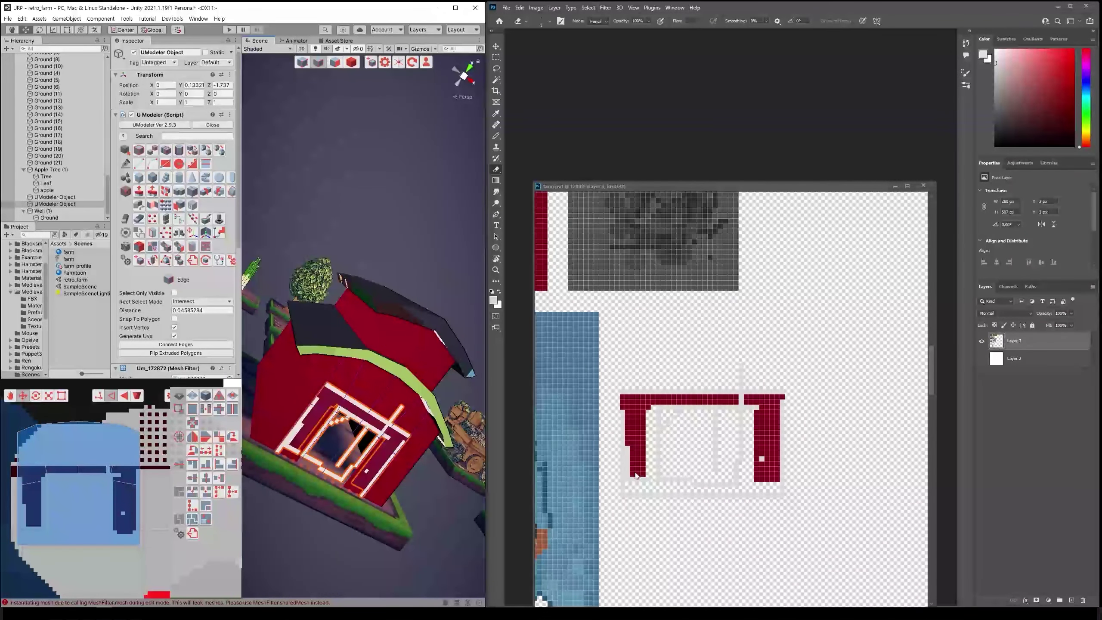
click(632, 496)
key(b)
drag(626, 491, 776, 493)
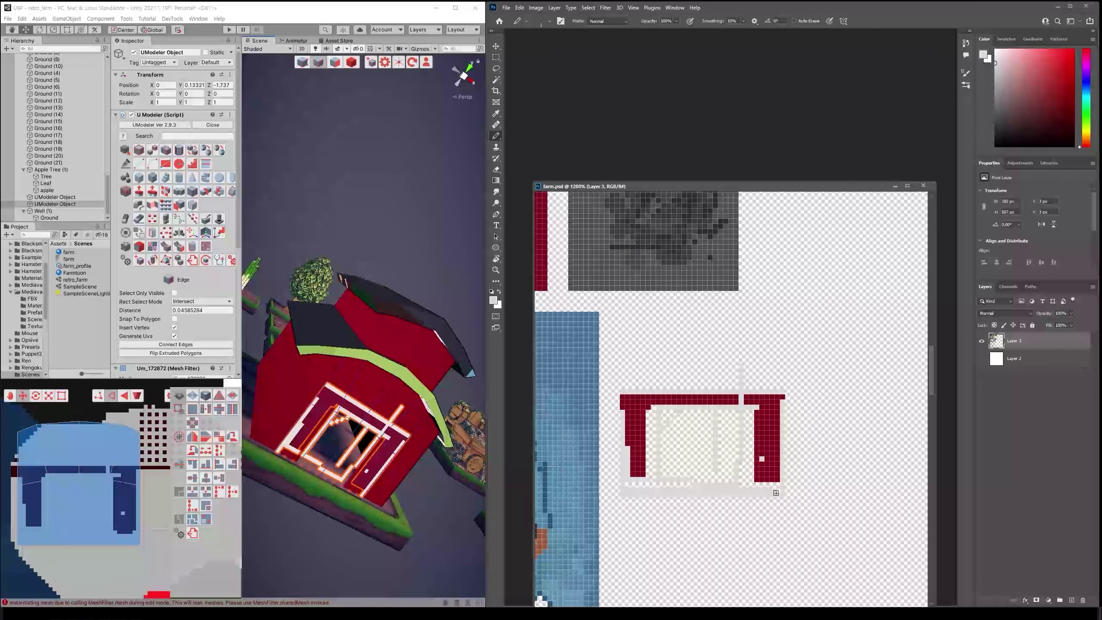
key(e)
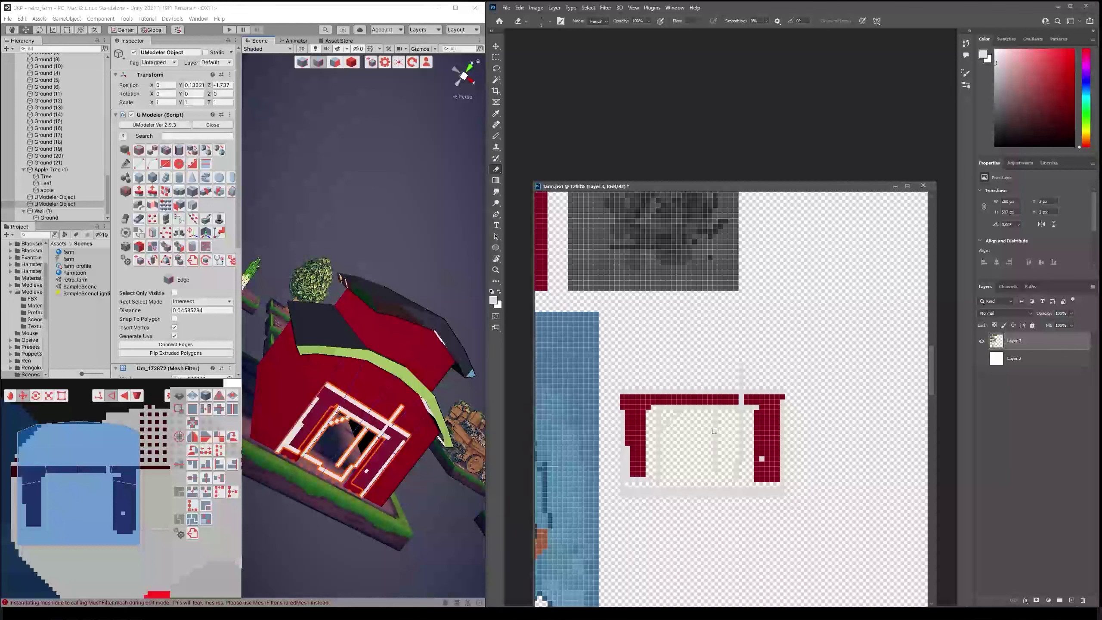
drag(716, 414, 715, 465)
key(ctrl+minus)
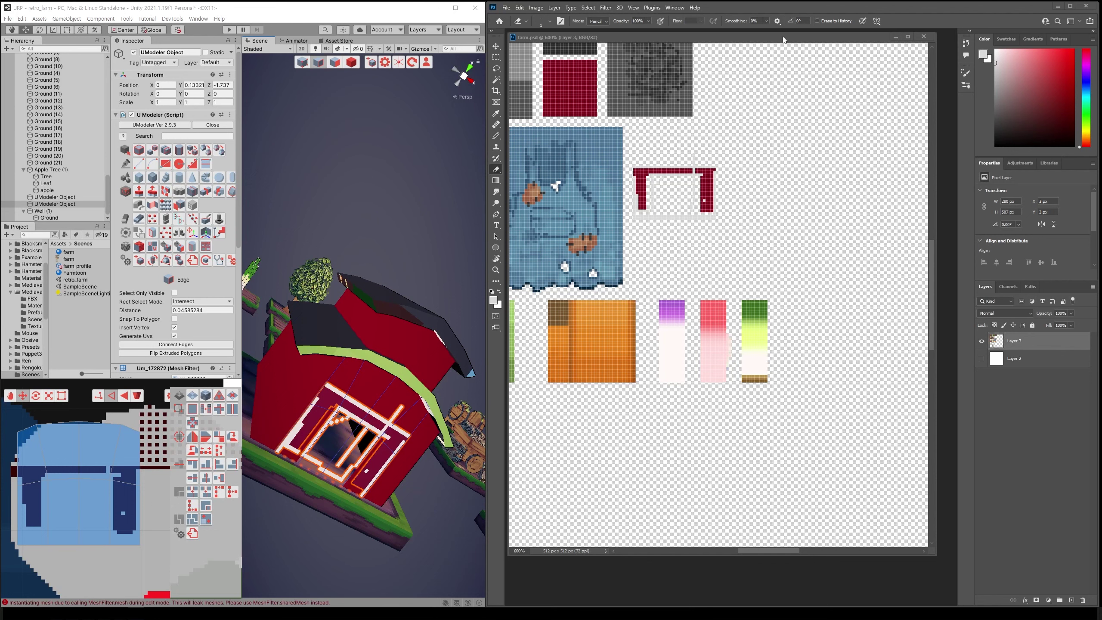
Move the farm.psd window lower and inspect the updated barn door texture in Unity
drag(784, 40, 797, 79)
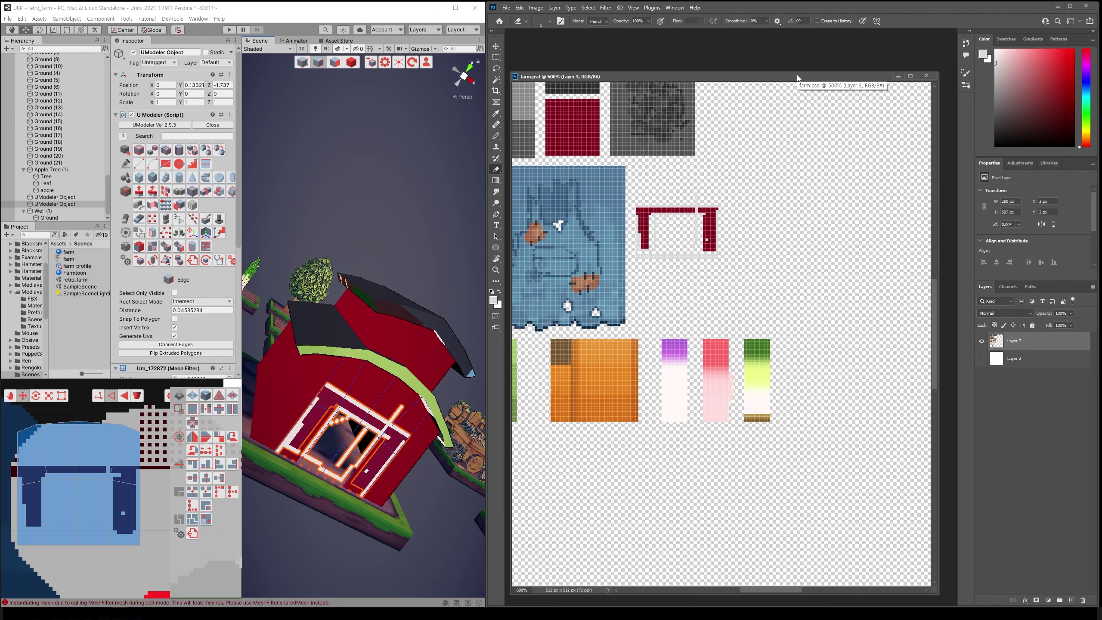
click(381, 10)
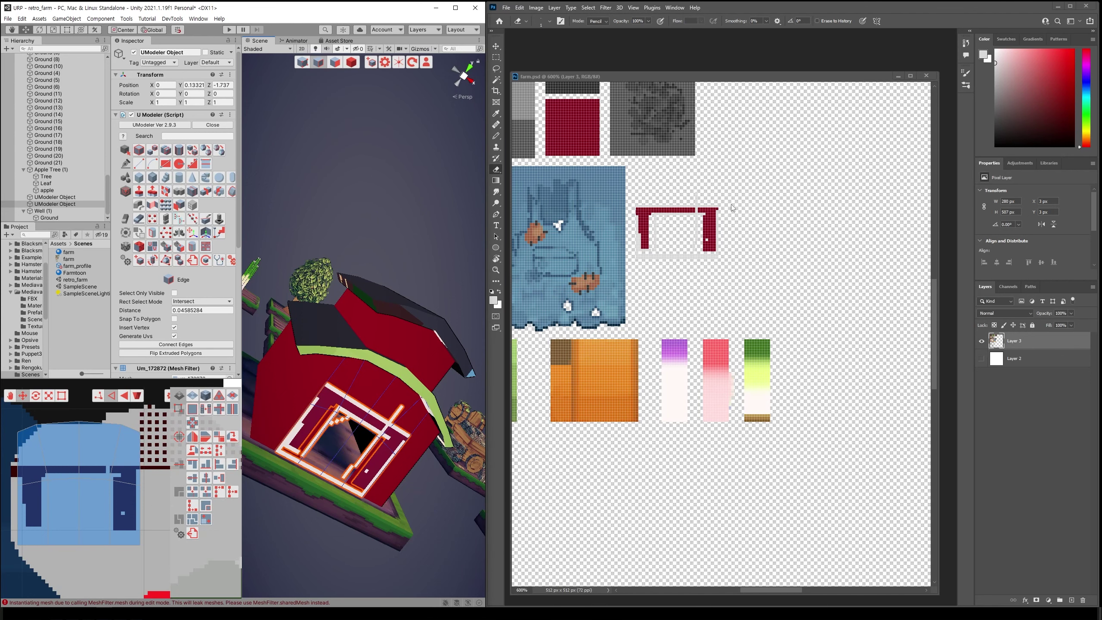
alt+drag(460, 304, 411, 299)
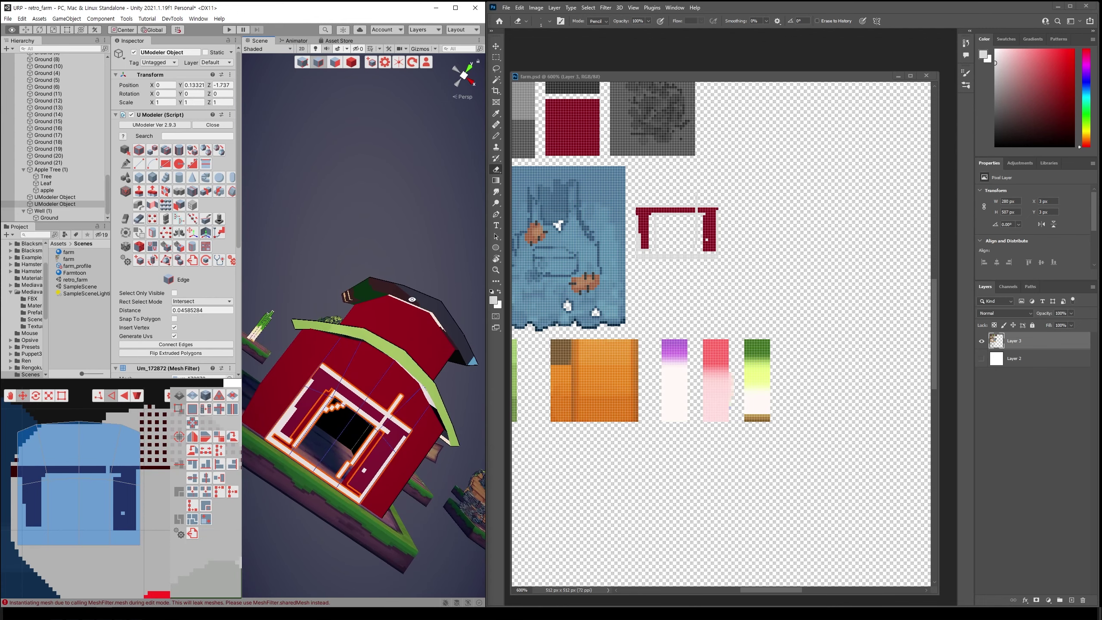
Zoom farm.psd to about 3200% on the red door trim's top-left corner
click(748, 79)
drag(746, 179, 787, 260)
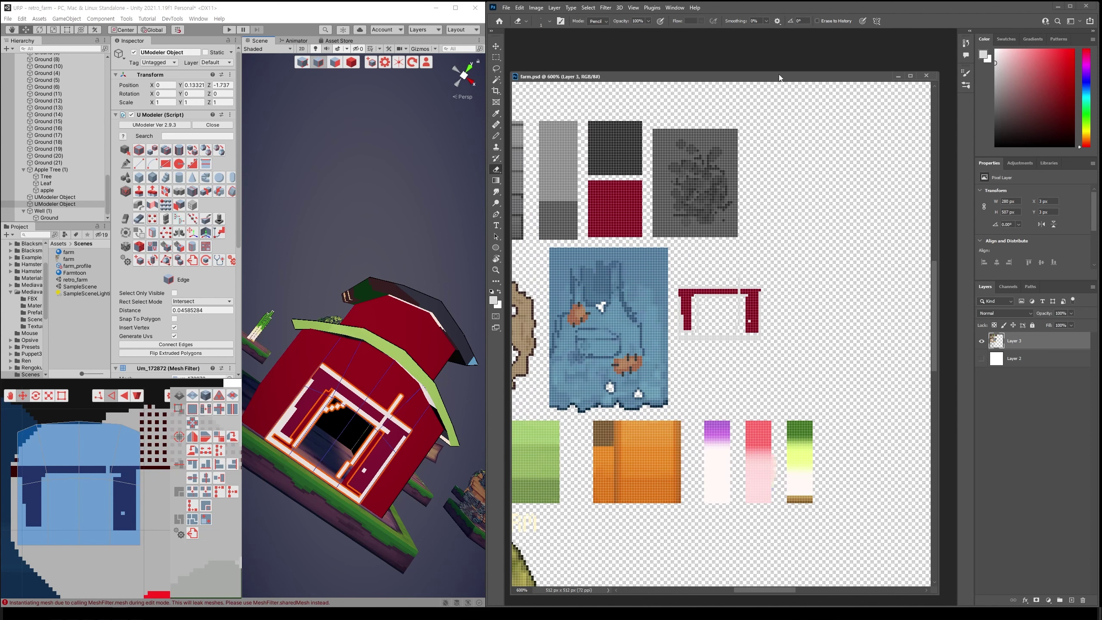
key(ctrl+plus)
key(ctrl+plus)
key(ctrl+plus)
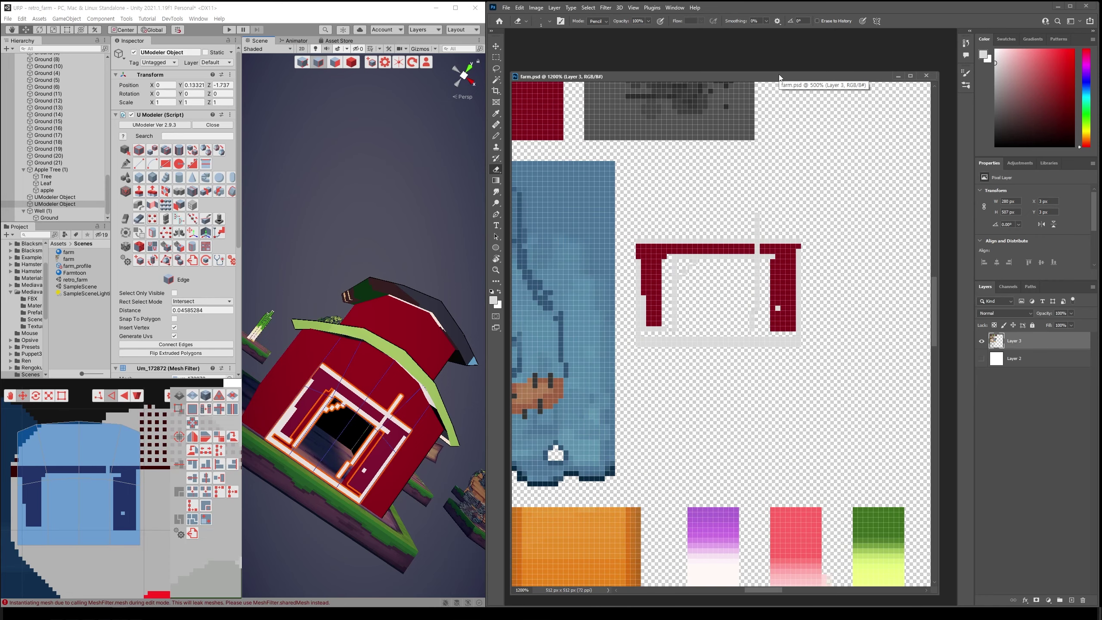
drag(766, 137, 786, 213)
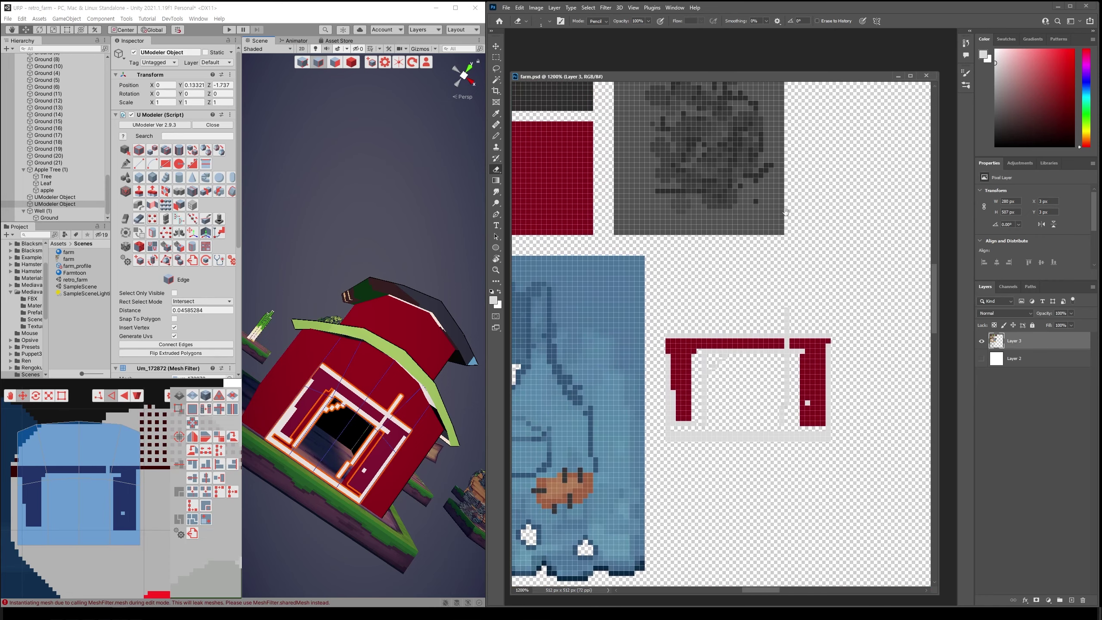
key(ctrl+plus)
key(ctrl+plus)
key(ctrl+plus)
Erase the left red column and the grey left edge of the door trim
key(b)
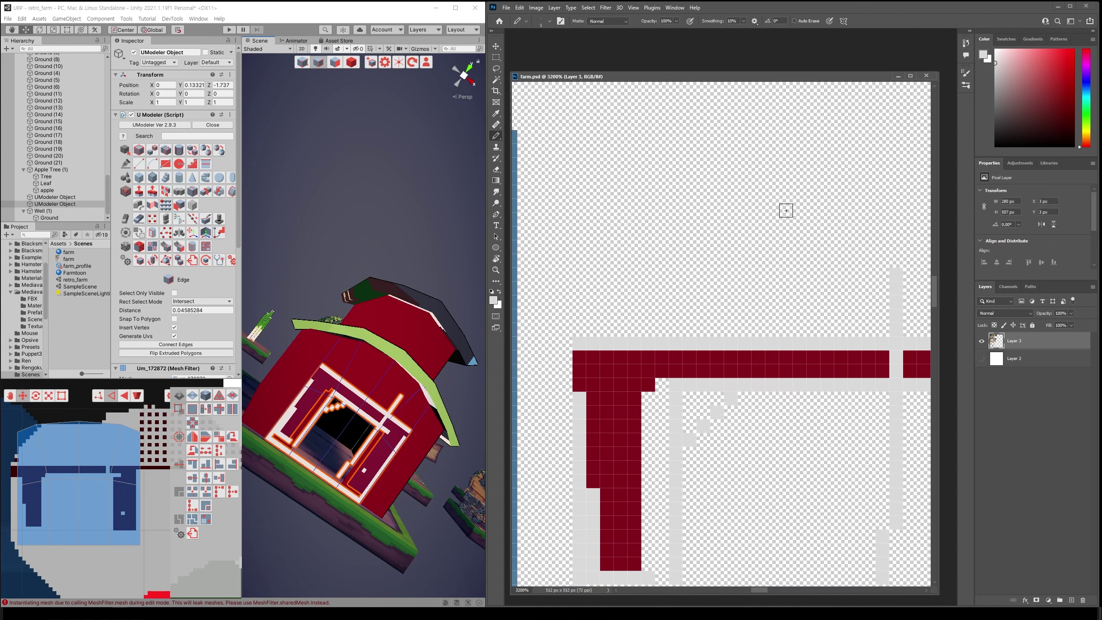
drag(785, 211, 738, 194)
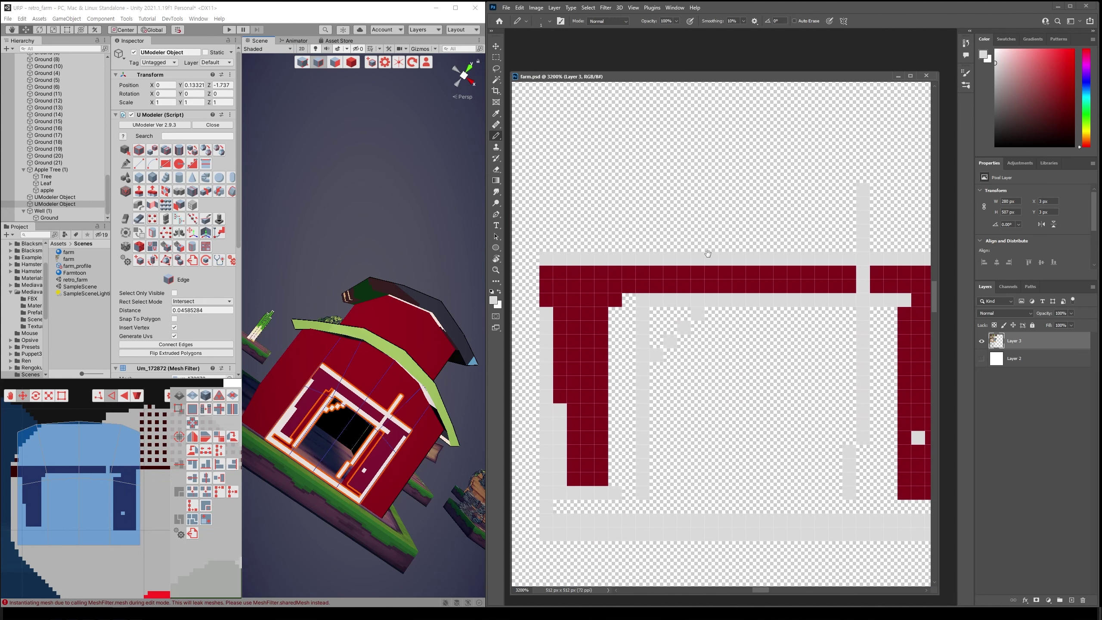
drag(707, 253, 736, 244)
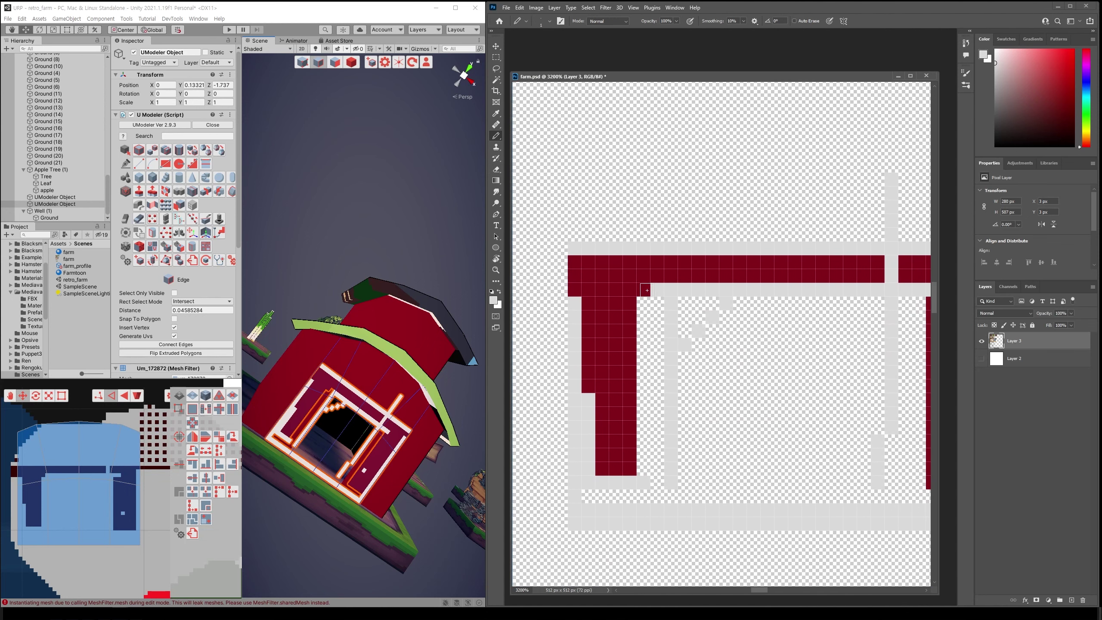
key(e)
mouse_move(644, 290)
mouse_down()
mouse_move(644, 262)
mouse_move(644, 482)
mouse_move(589, 300)
mouse_move(589, 260)
mouse_move(599, 260)
mouse_move(605, 436)
mouse_move(612, 480)
mouse_move(612, 256)
mouse_up()
alt+drag(395, 413, 440, 520)
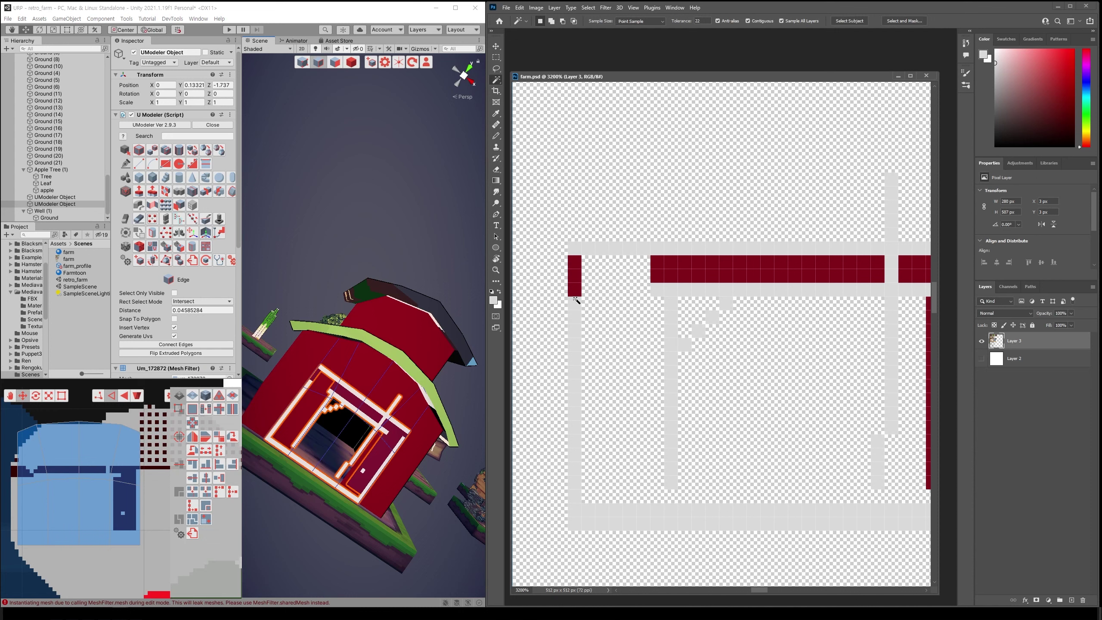
drag(576, 302, 584, 496)
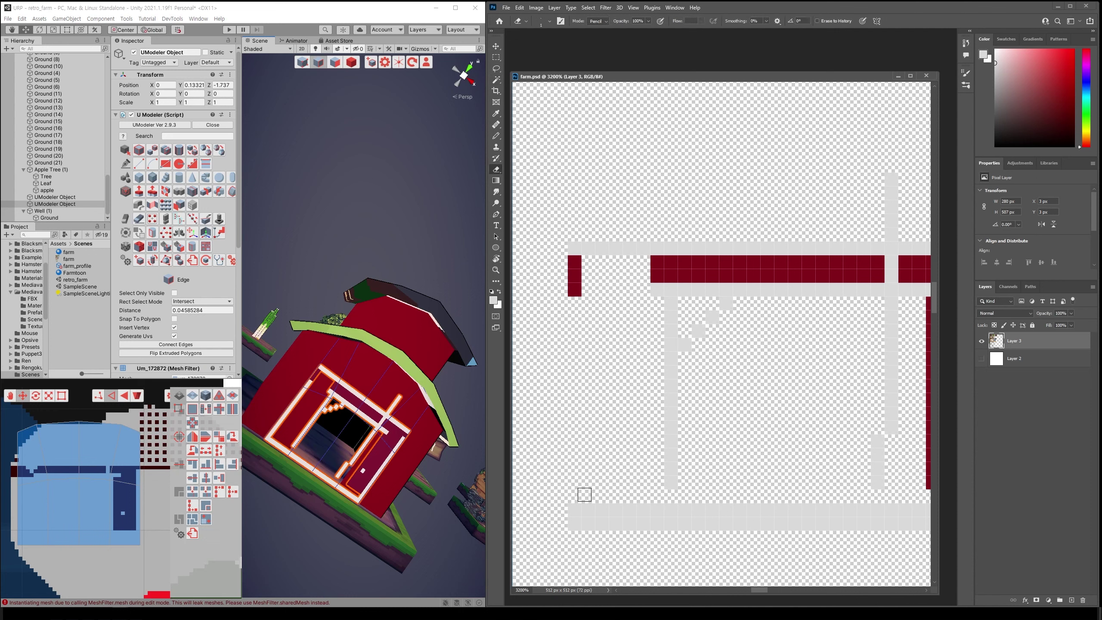
drag(577, 295, 574, 261)
Save farm.psd and zoom out to 1600% to see the whole trim
key(ctrl+s)
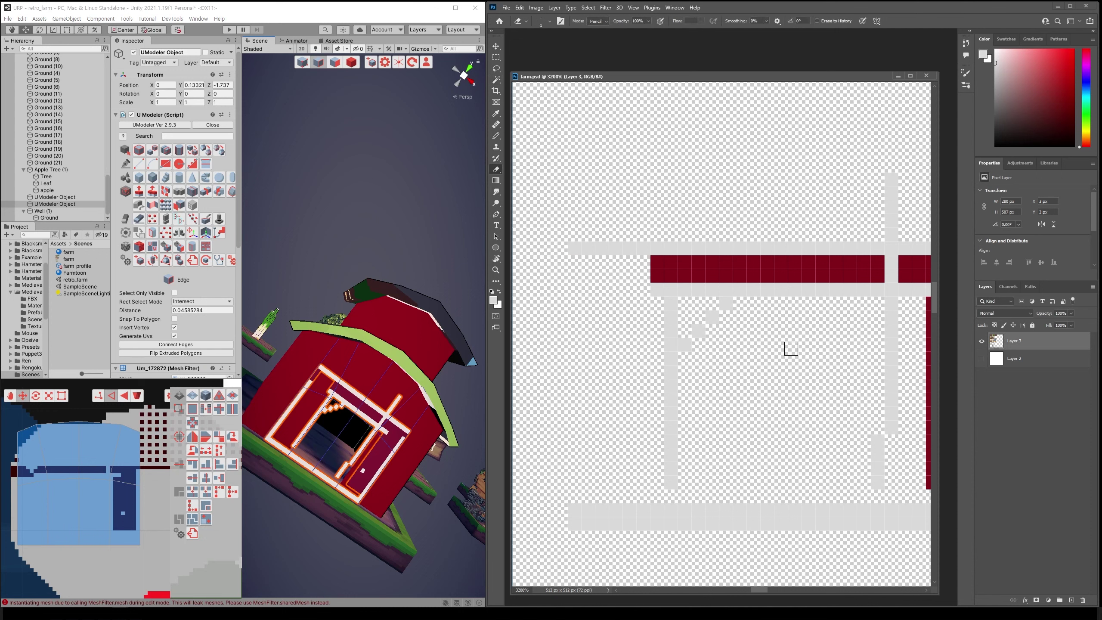
scroll(808, 350, down, 1)
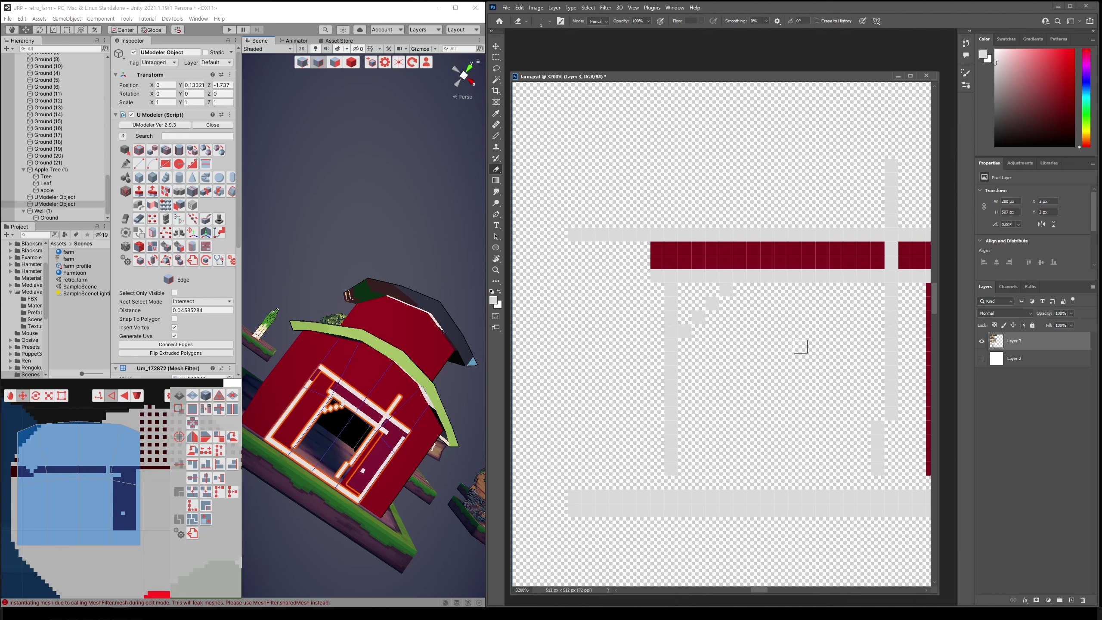
scroll(808, 350, up, 3)
alt+scroll(767, 404, down, 1)
alt+scroll(767, 404, down, 1)
key(b)
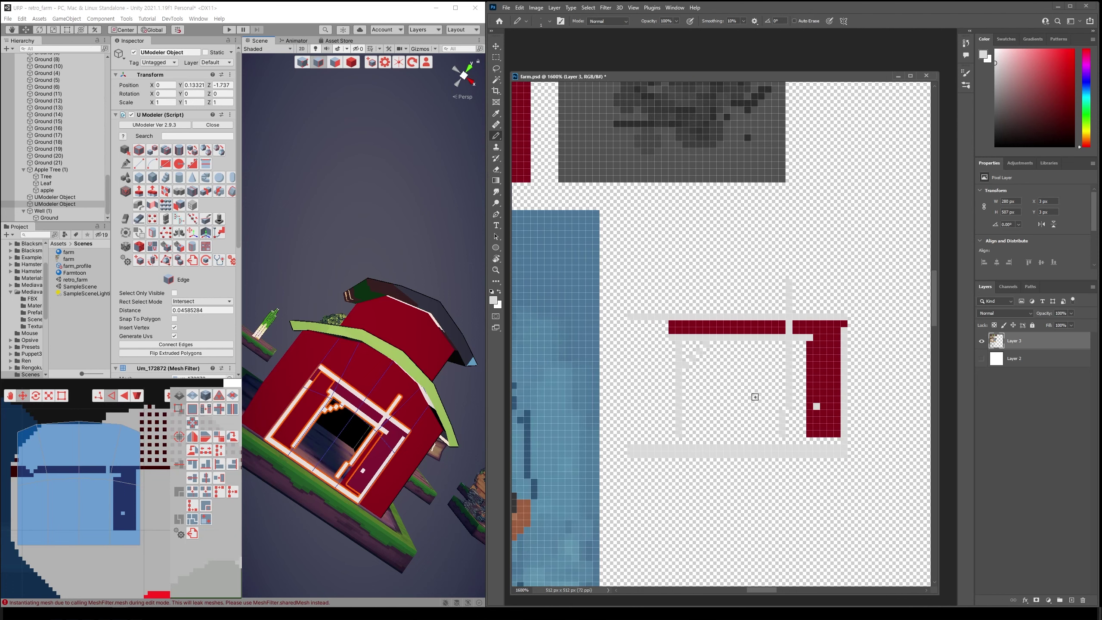
scroll(794, 366, up, 2)
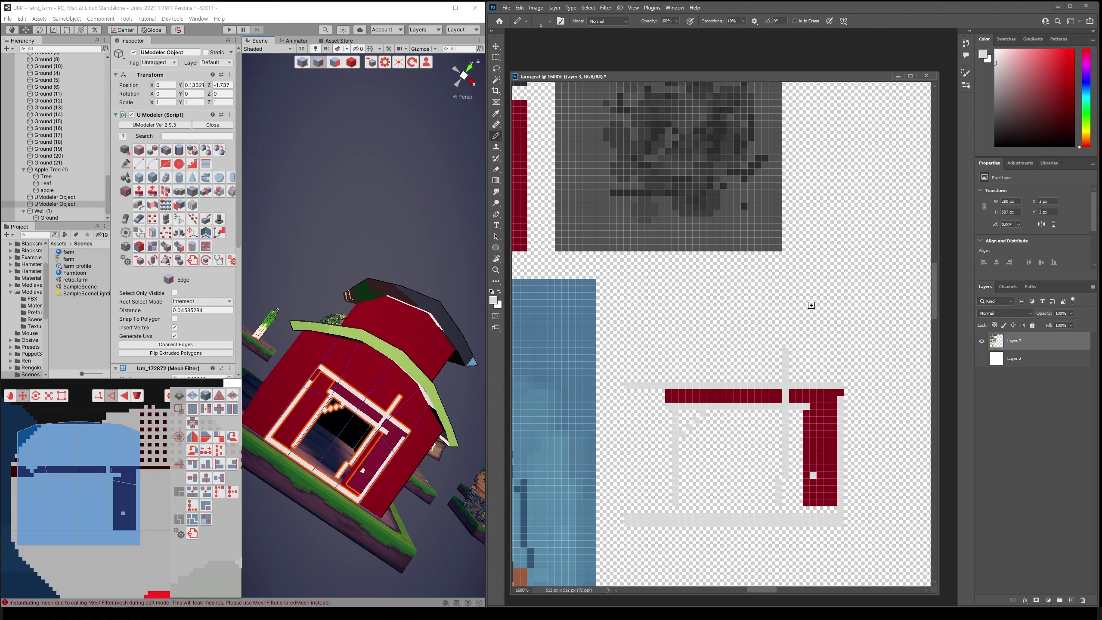
key(e)
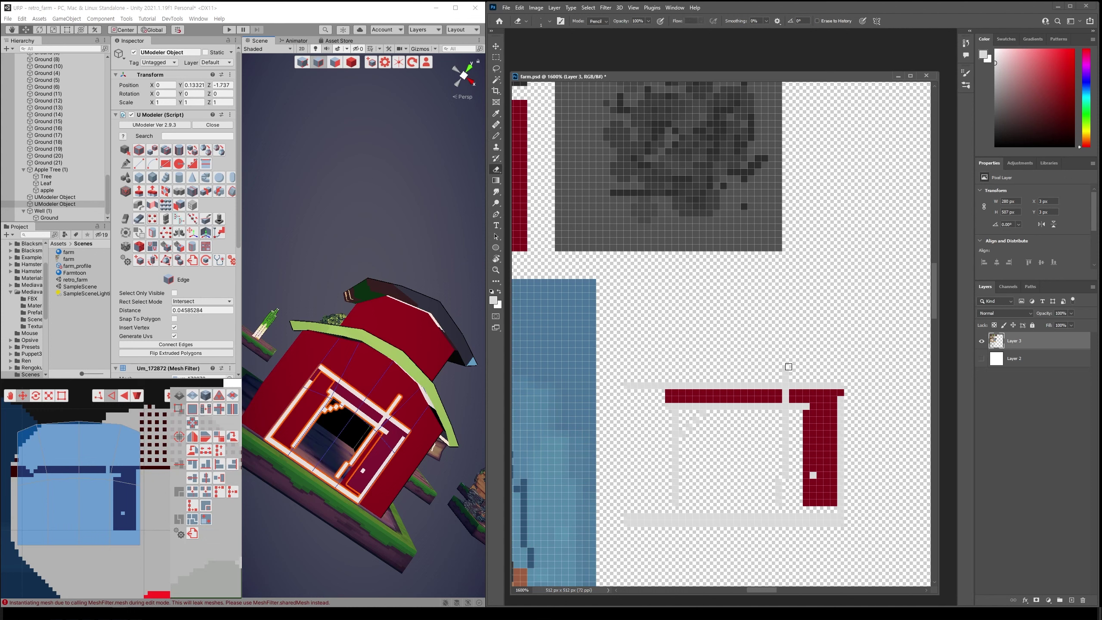
Draw a light grey horizontal pixel line above the door trim and review the barn
key(b)
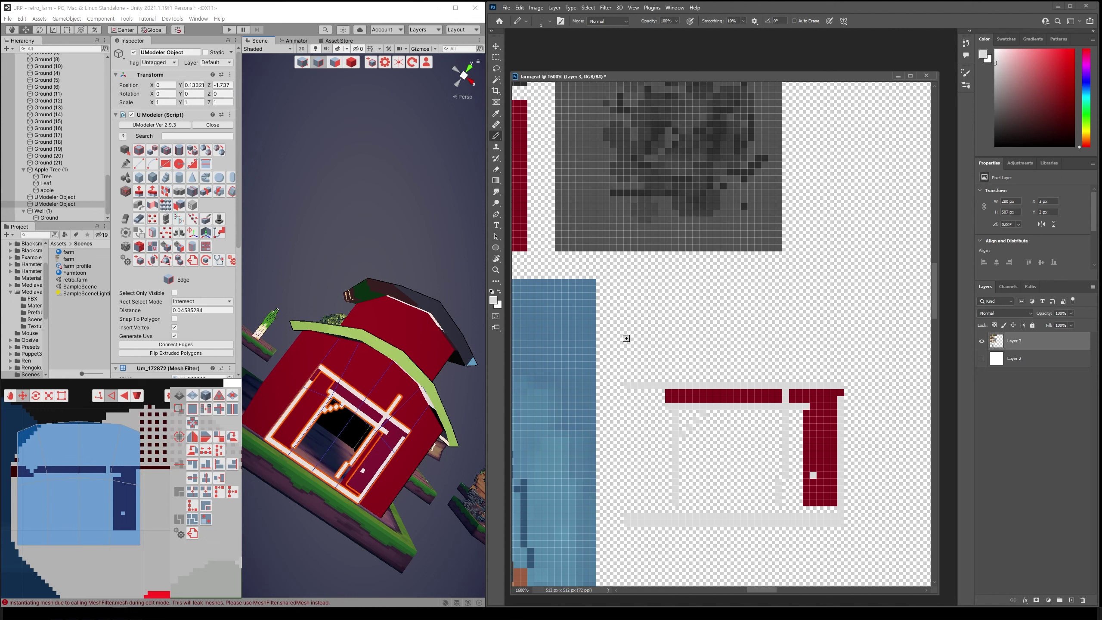
drag(623, 339, 846, 342)
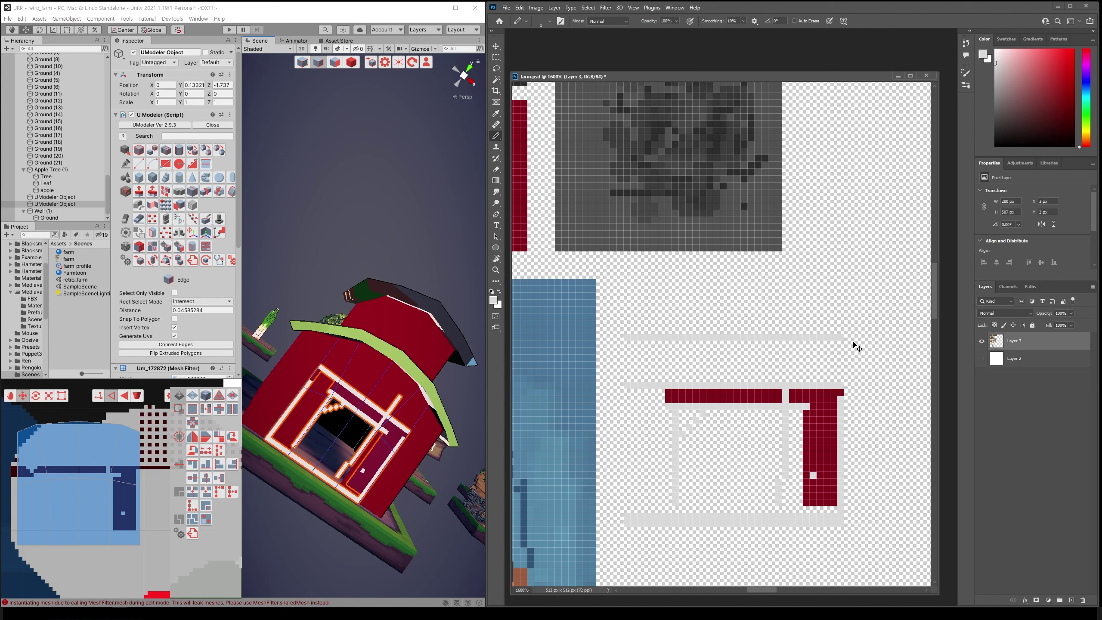
mouse_move(386, 246)
alt+mouse_down()
mouse_move(364, 236)
mouse_move(376, 273)
alt+mouse_up()
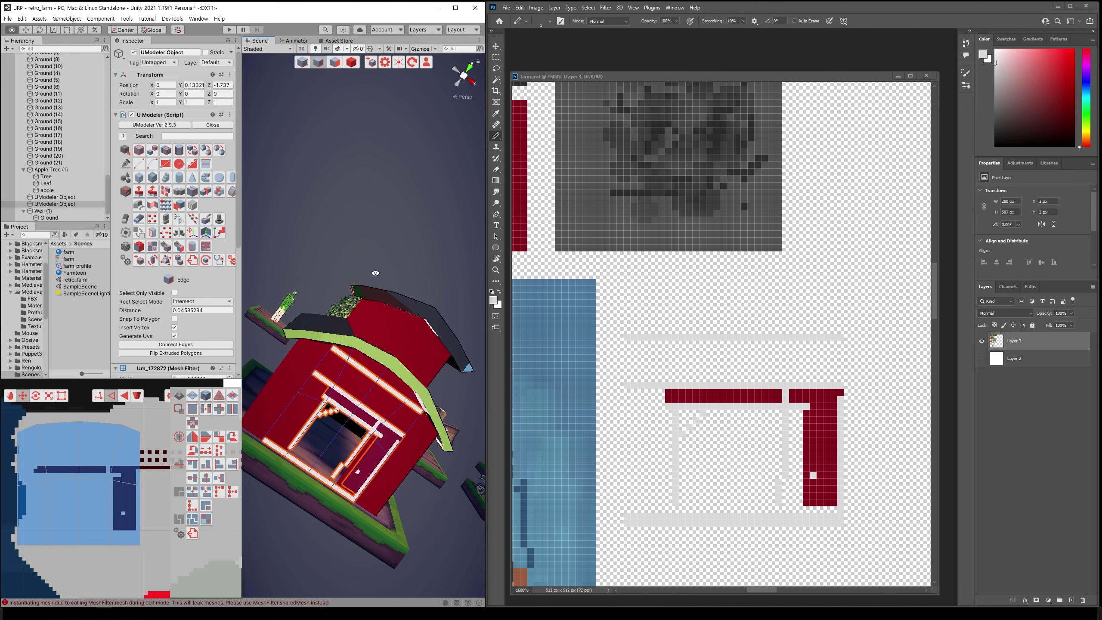
mouse_move(375, 273)
alt+mouse_down()
mouse_move(373, 196)
mouse_move(401, 256)
alt+mouse_up()
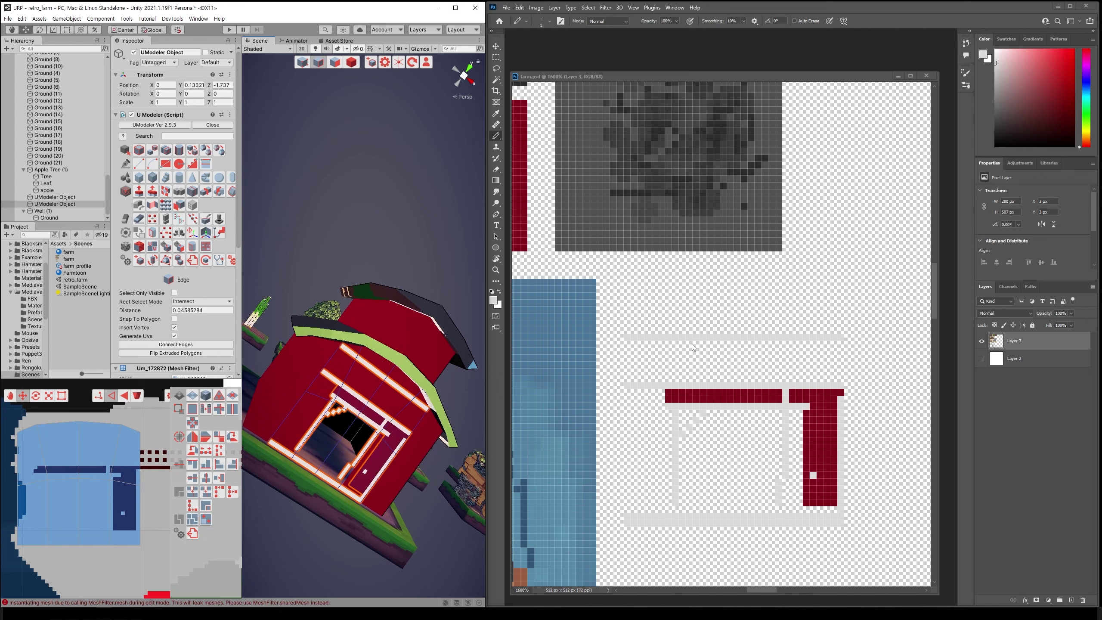
Select two barn-wall edges and offset a new edge along the wall
click(327, 365)
click(302, 404)
mouse_move(326, 410)
mouse_down()
mouse_move(302, 398)
mouse_move(421, 438)
mouse_up()
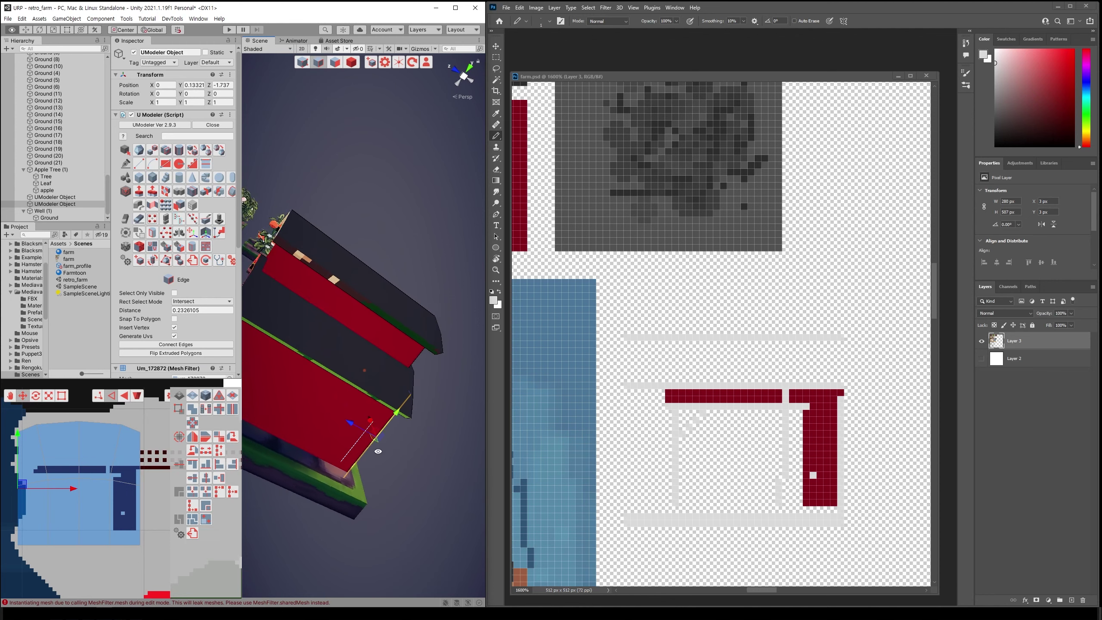
Reduce the new edge's offset and zoom in on the barn's door side
click(364, 410)
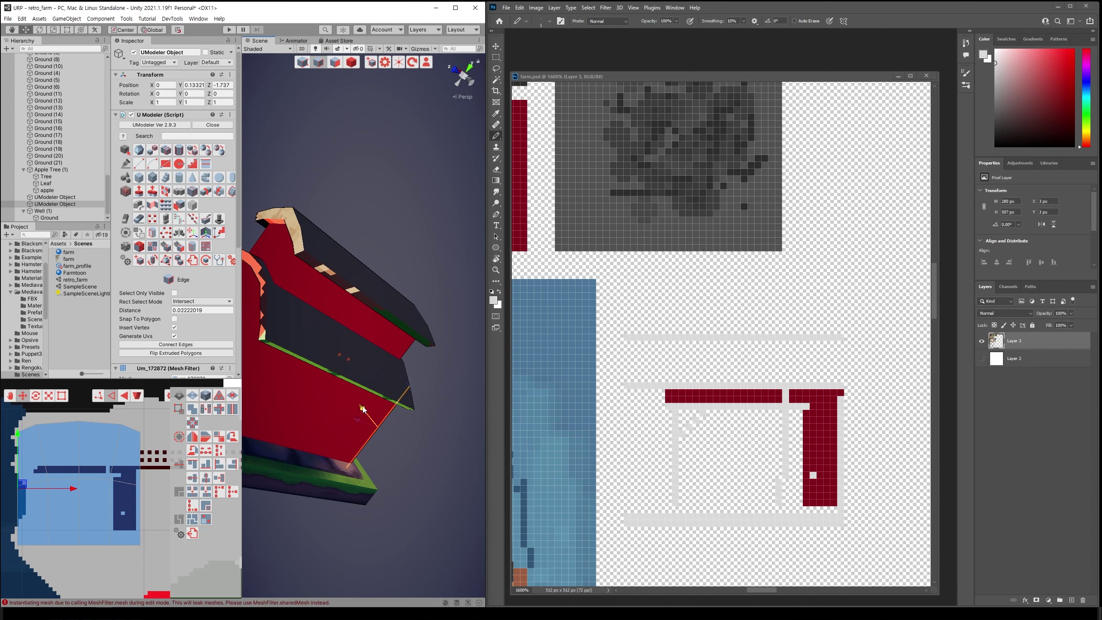
alt+drag(363, 410, 275, 462)
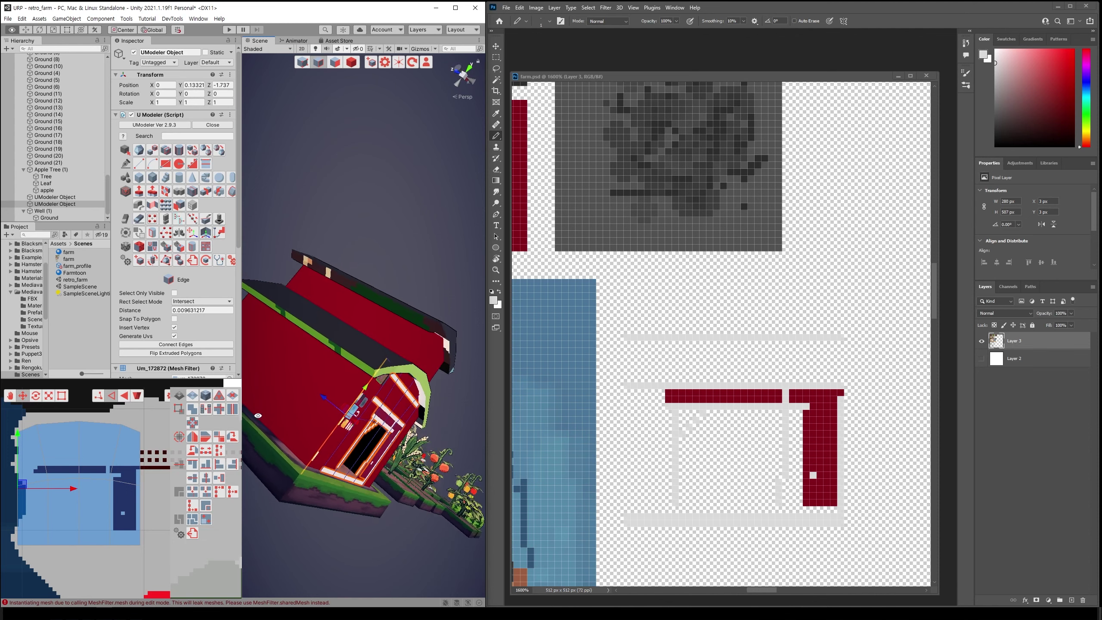
scroll(165, 469, down, 1)
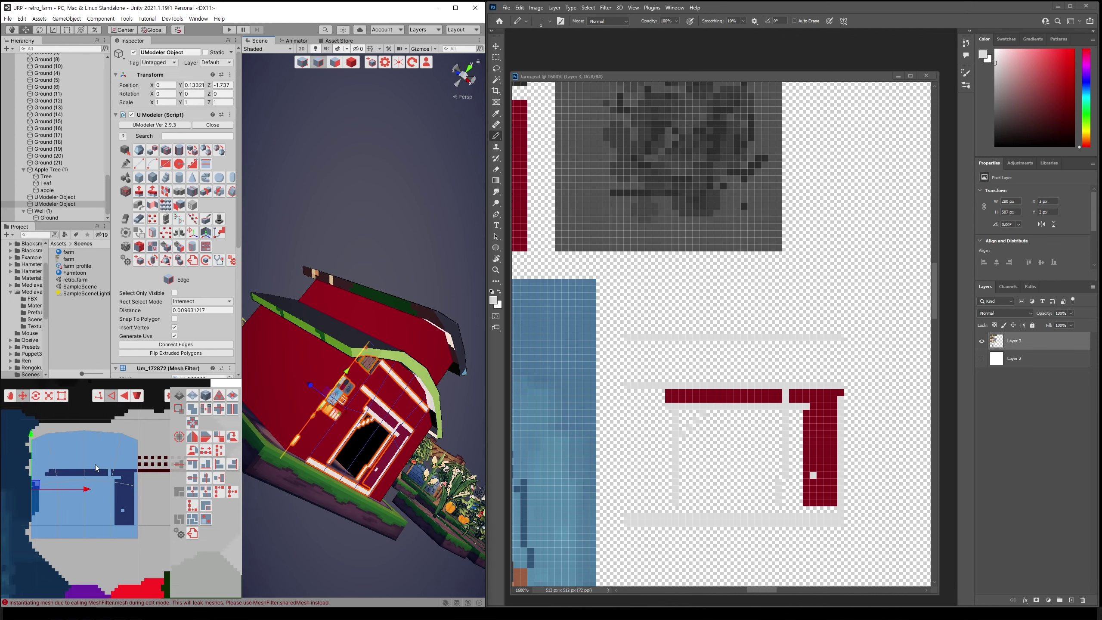
scroll(165, 469, down, 1)
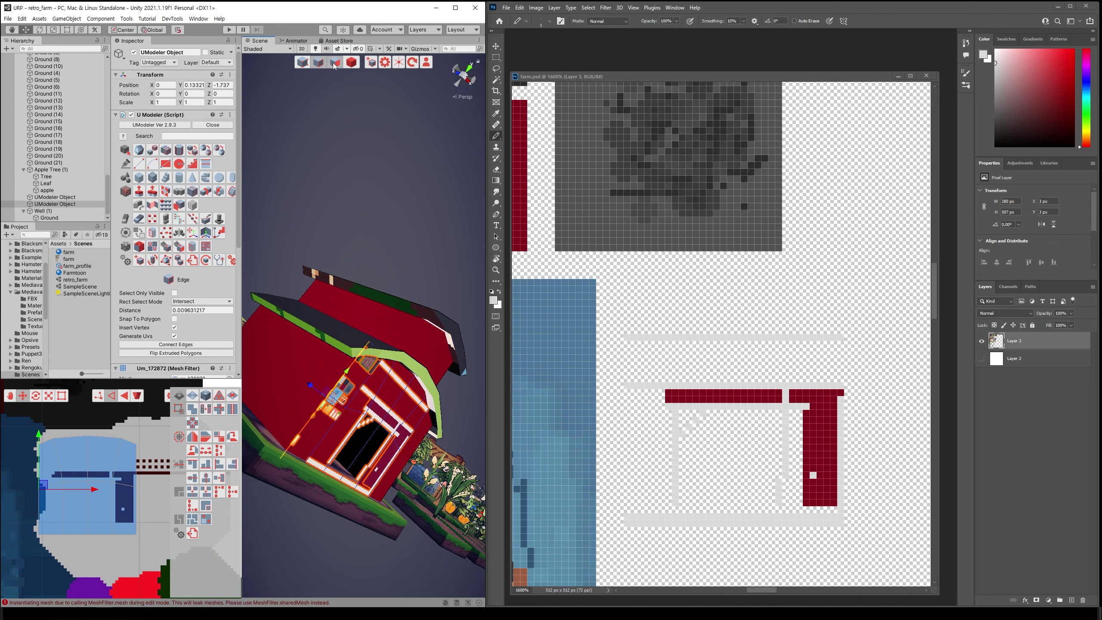
In face mode, test-select two barn wall faces, then clear the selection
click(334, 63)
alt+drag(347, 282, 332, 364)
click(331, 364)
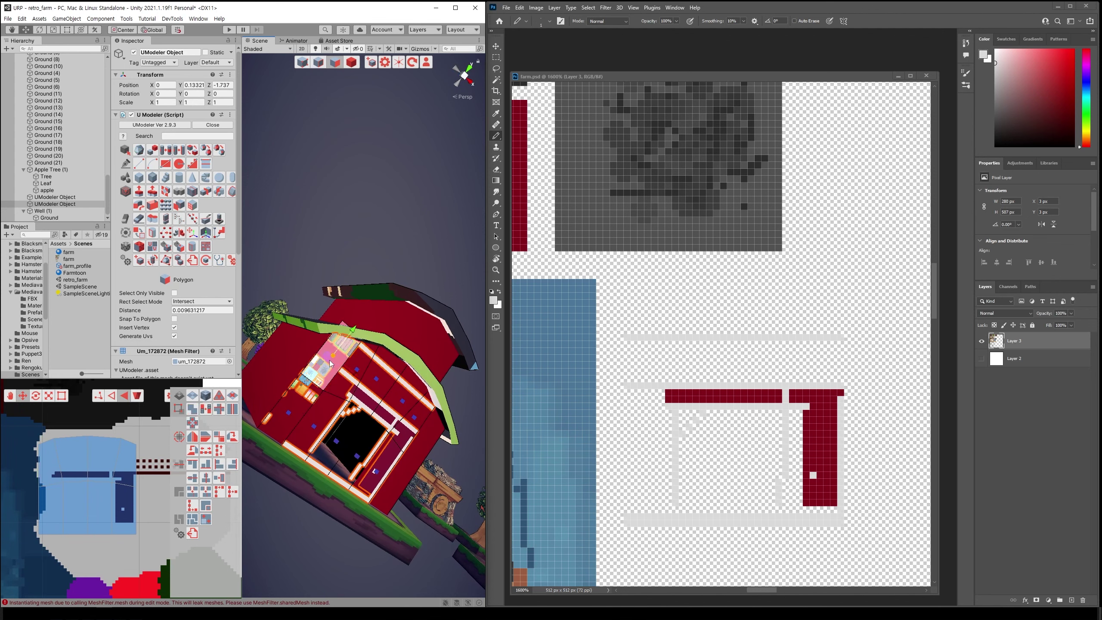
click(319, 415)
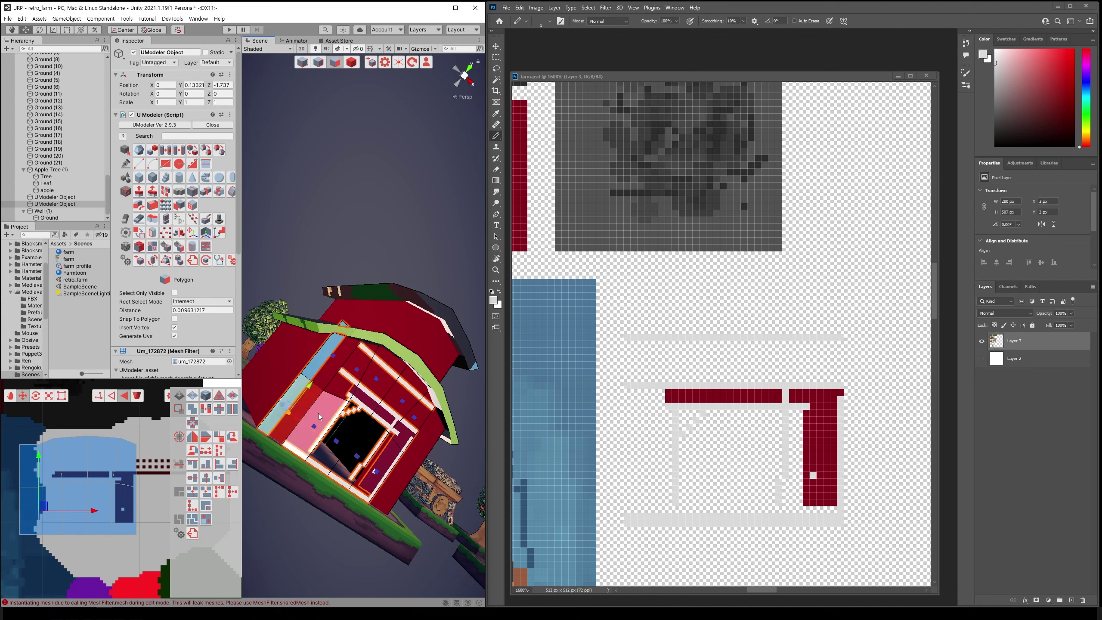
click(422, 525)
mouse_move(430, 519)
alt+mouse_down()
mouse_move(336, 494)
mouse_move(389, 421)
alt+mouse_up()
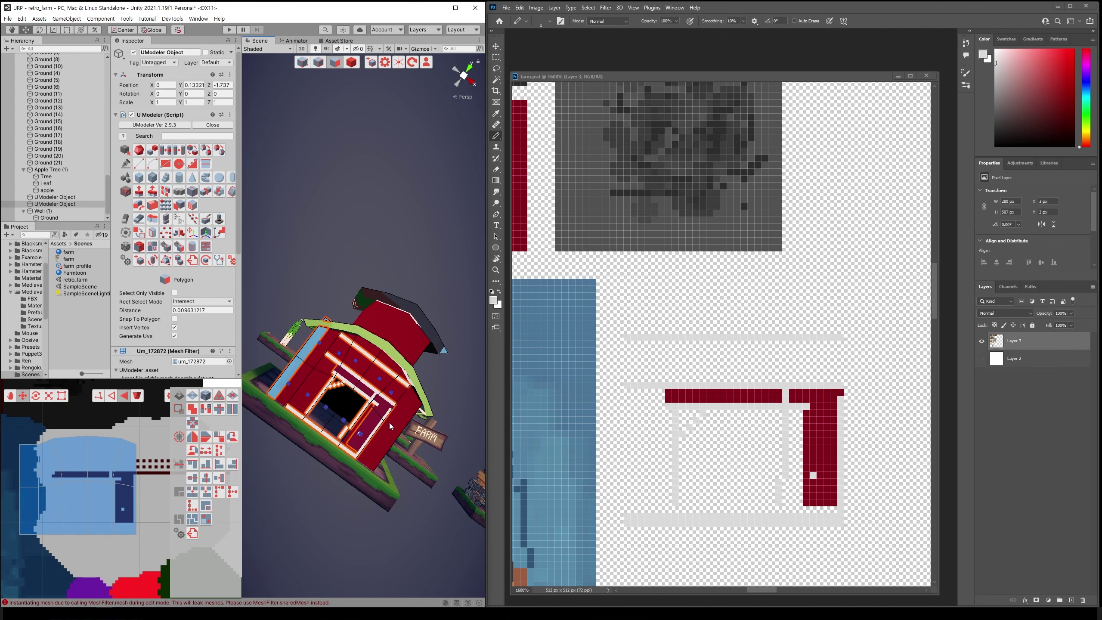
scroll(392, 431, up, 2)
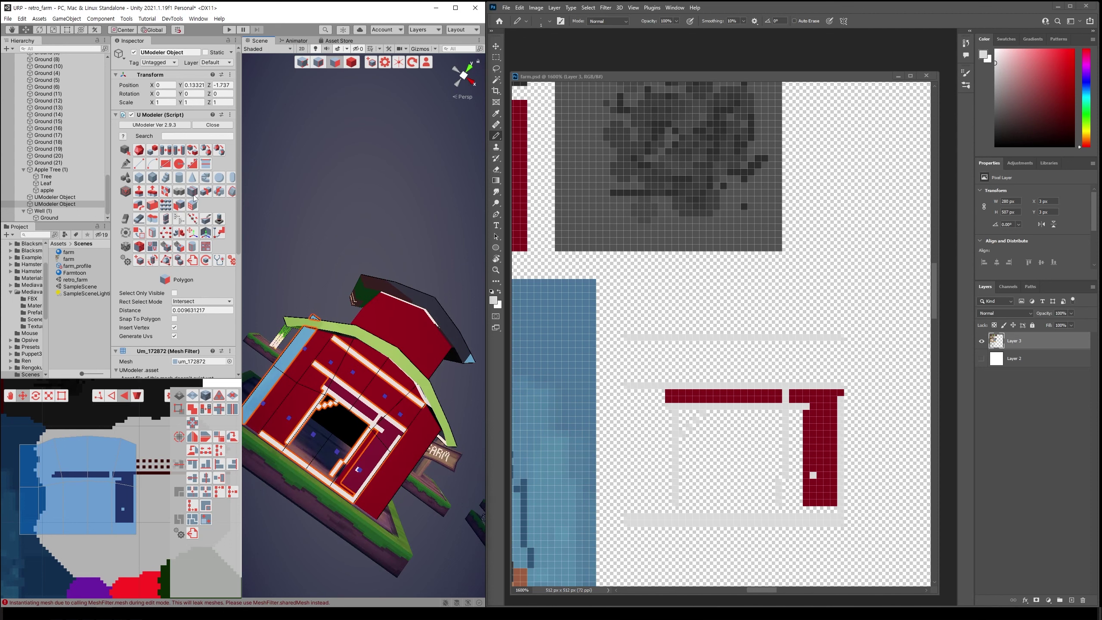
Mirror the door geometry with the Mirror tool on the X axis, then return to Object mode
click(207, 193)
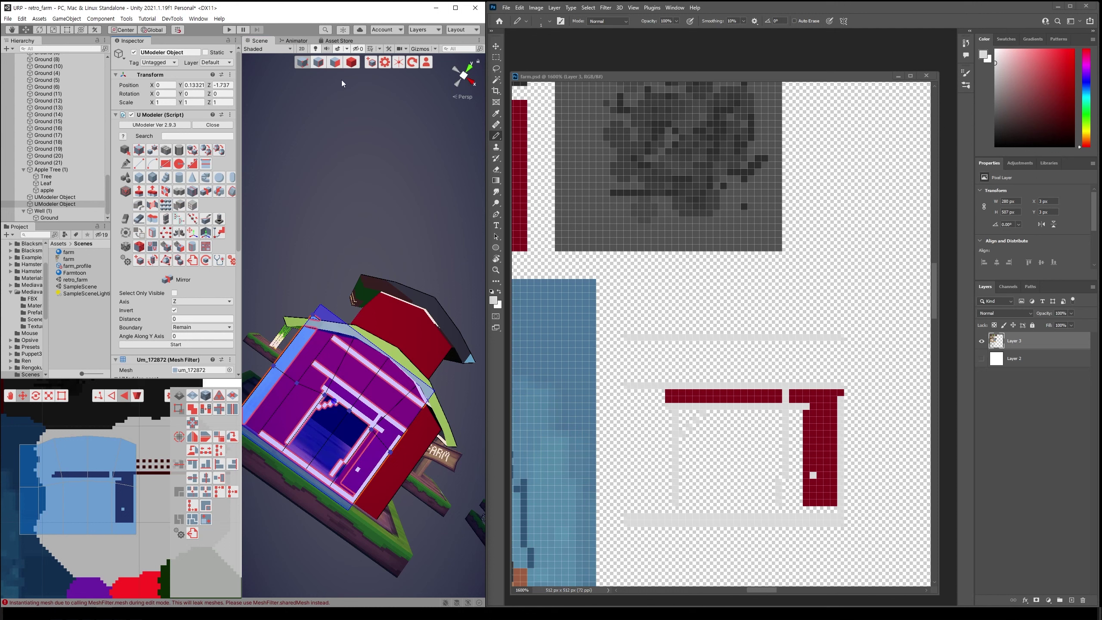
click(201, 302)
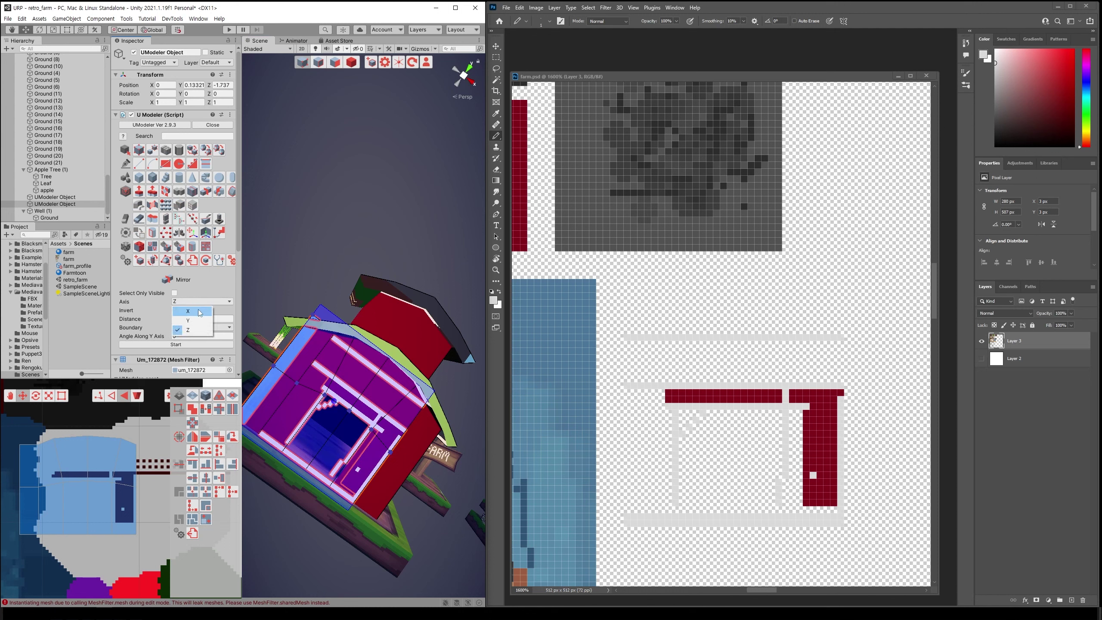
click(199, 311)
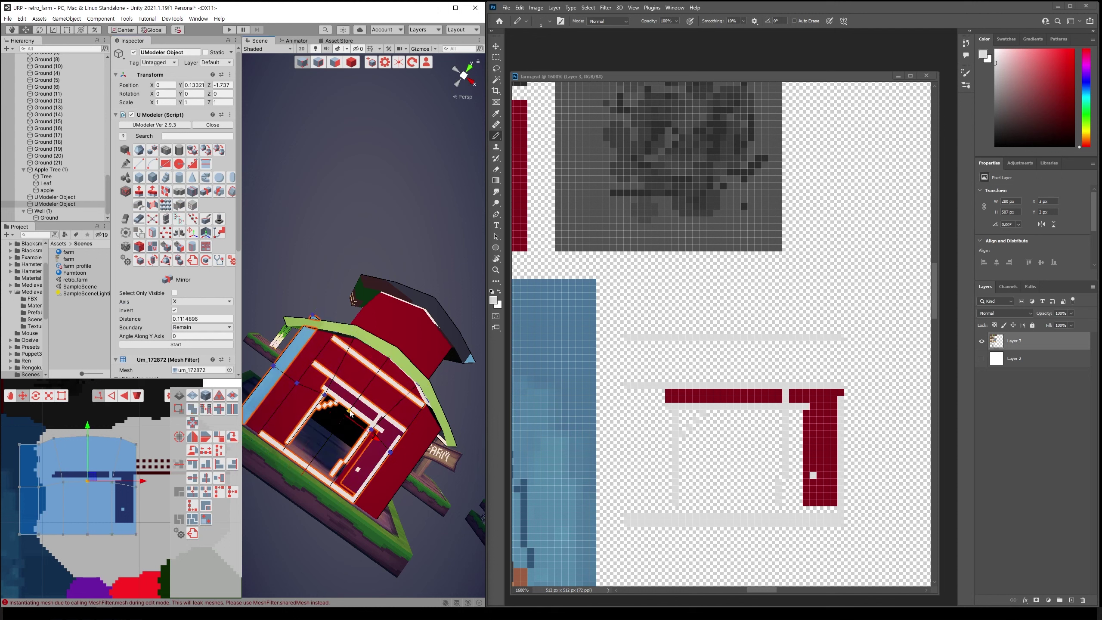
click(182, 344)
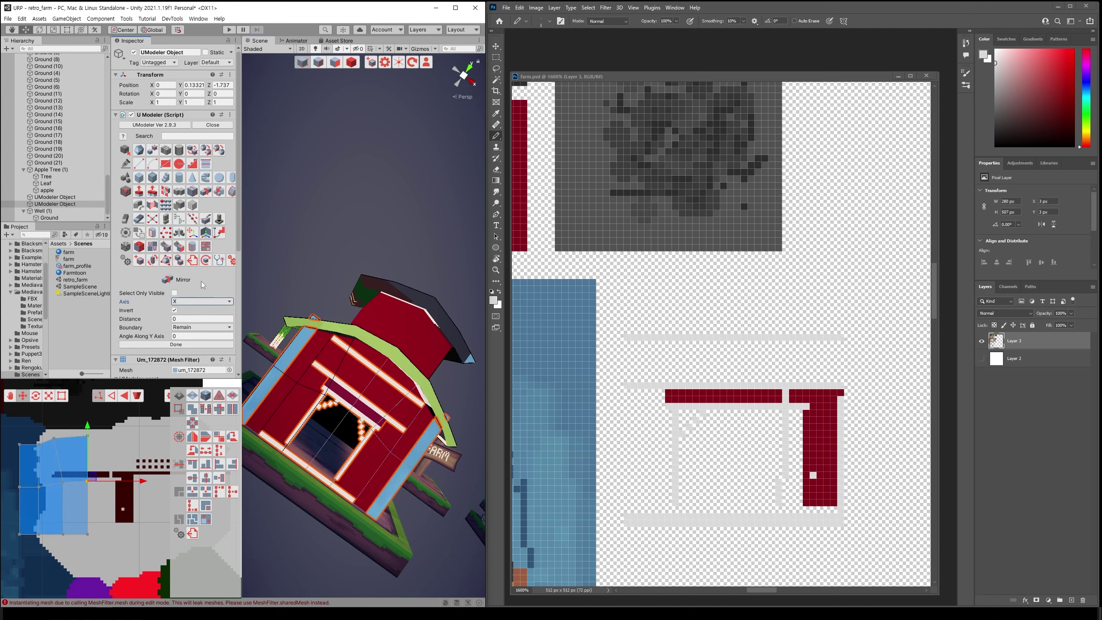
click(191, 346)
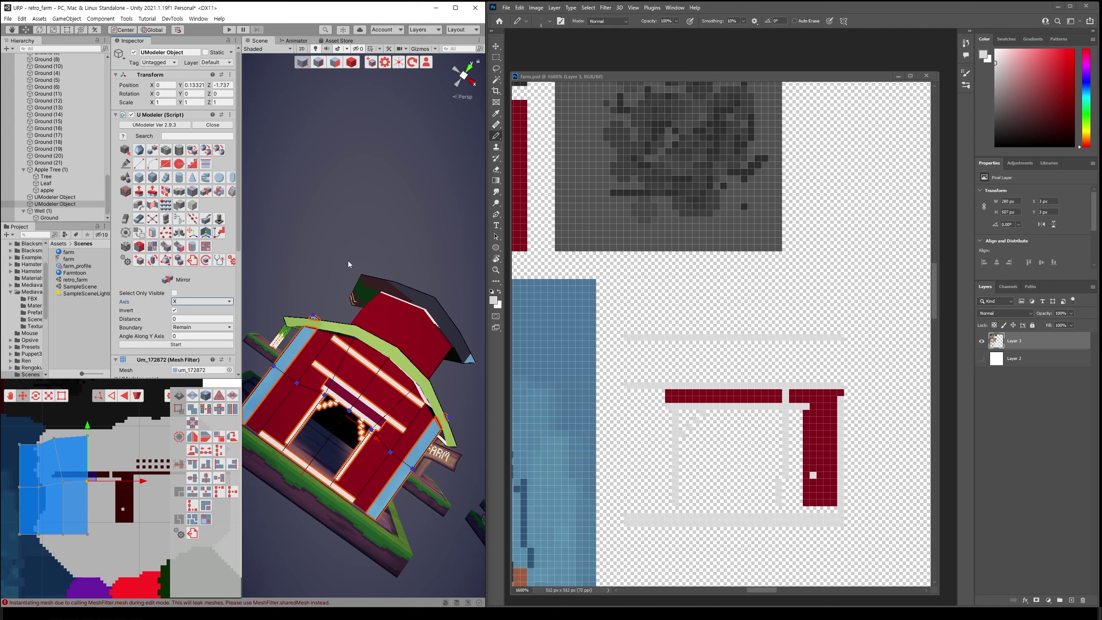
scroll(347, 216, down, 2)
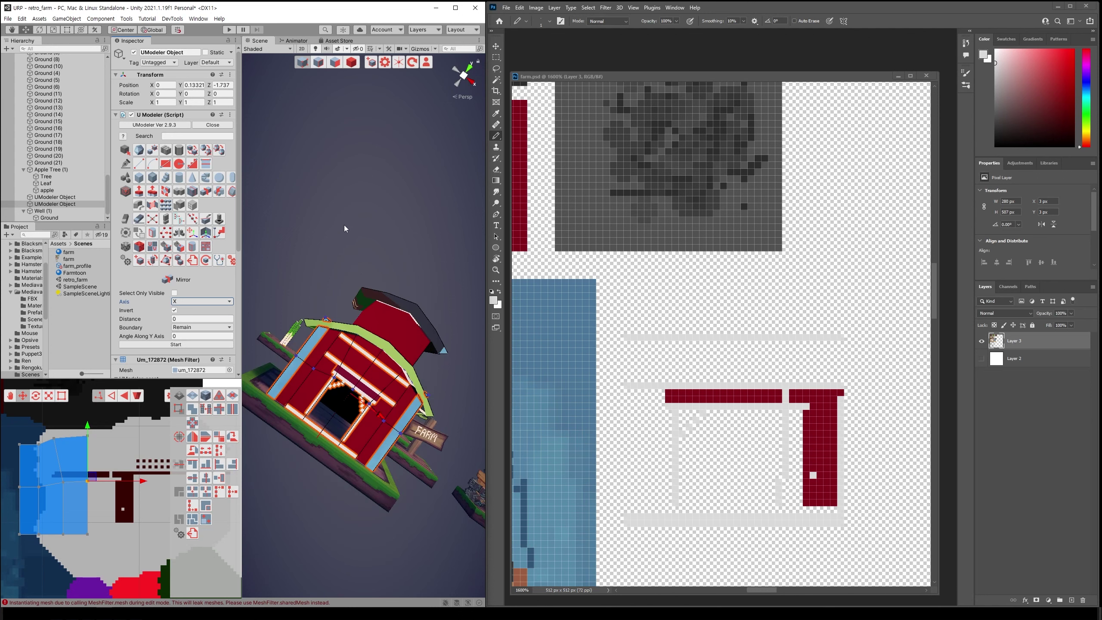
click(352, 62)
alt+drag(368, 405, 330, 417)
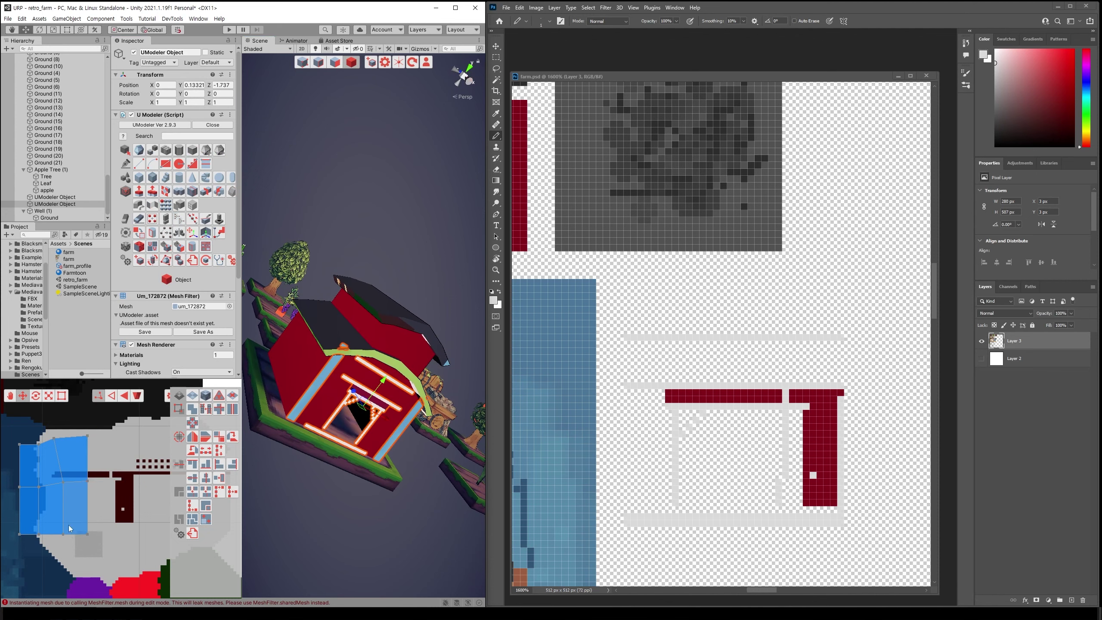
In Vertex mode, slide the door's UV island right onto the trim texture and save the scene
key(1)
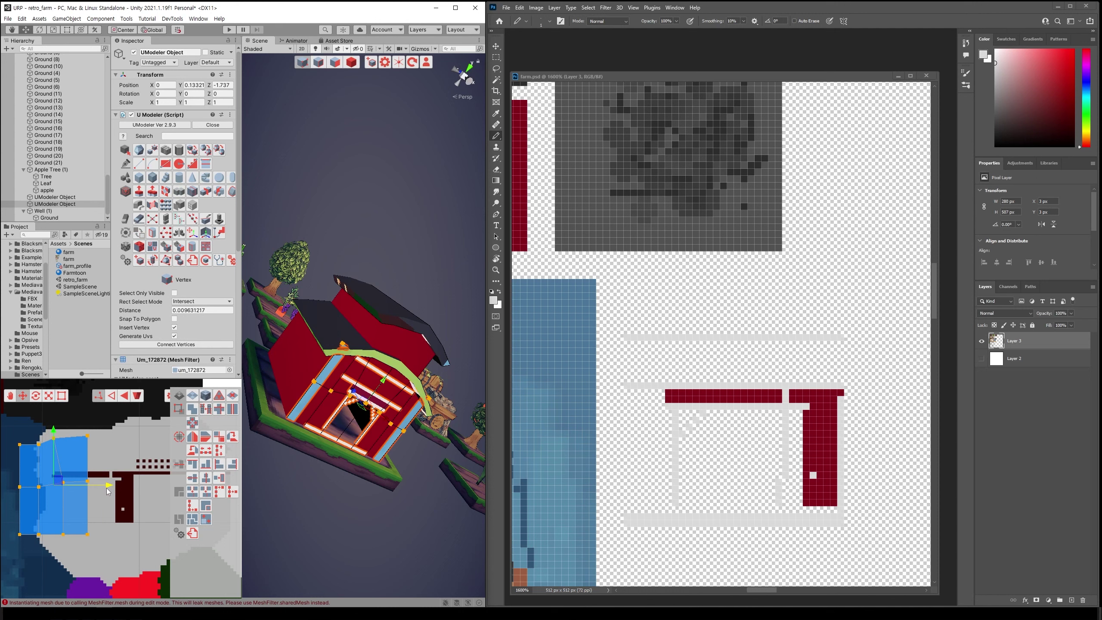
drag(108, 490, 146, 489)
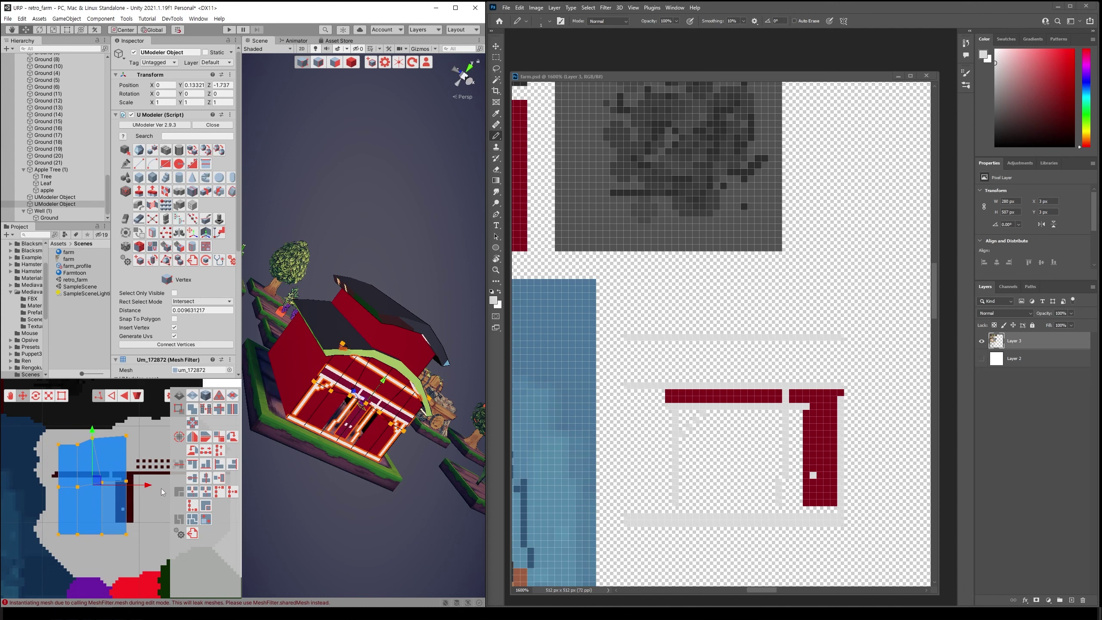
drag(147, 488, 145, 489)
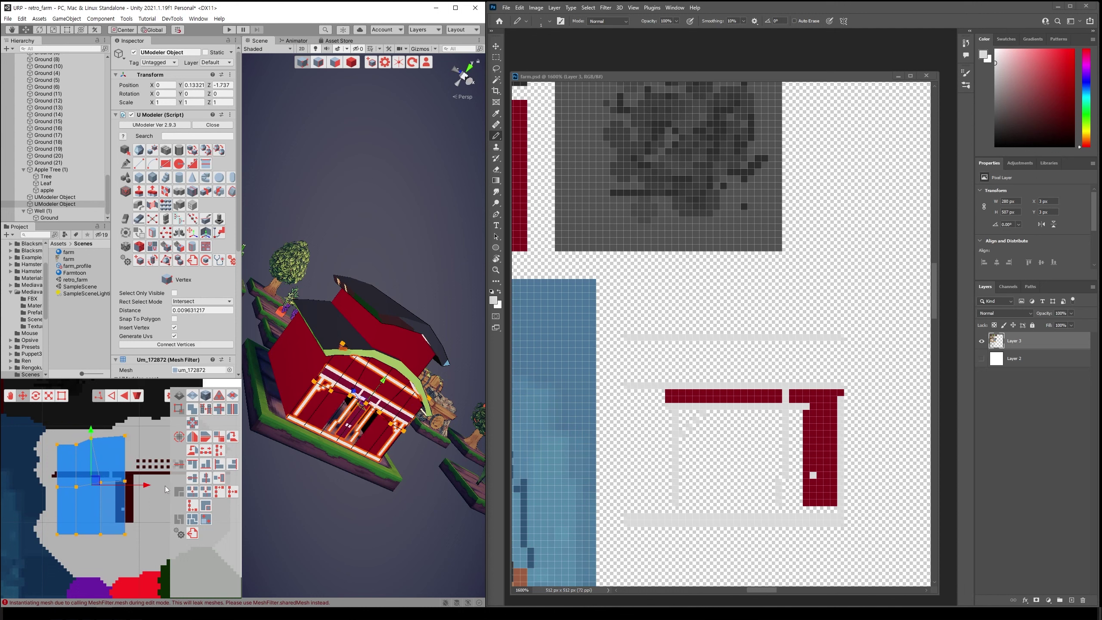
key(ctrl+s)
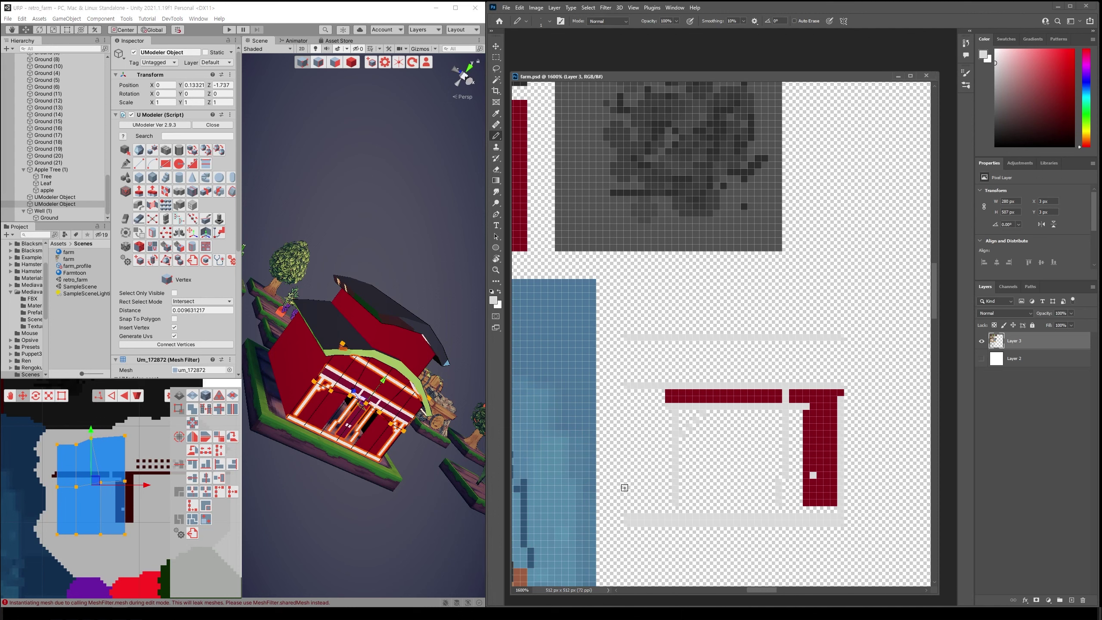
mouse_move(469, 481)
alt+mouse_down()
mouse_move(404, 482)
mouse_move(481, 491)
alt+mouse_up()
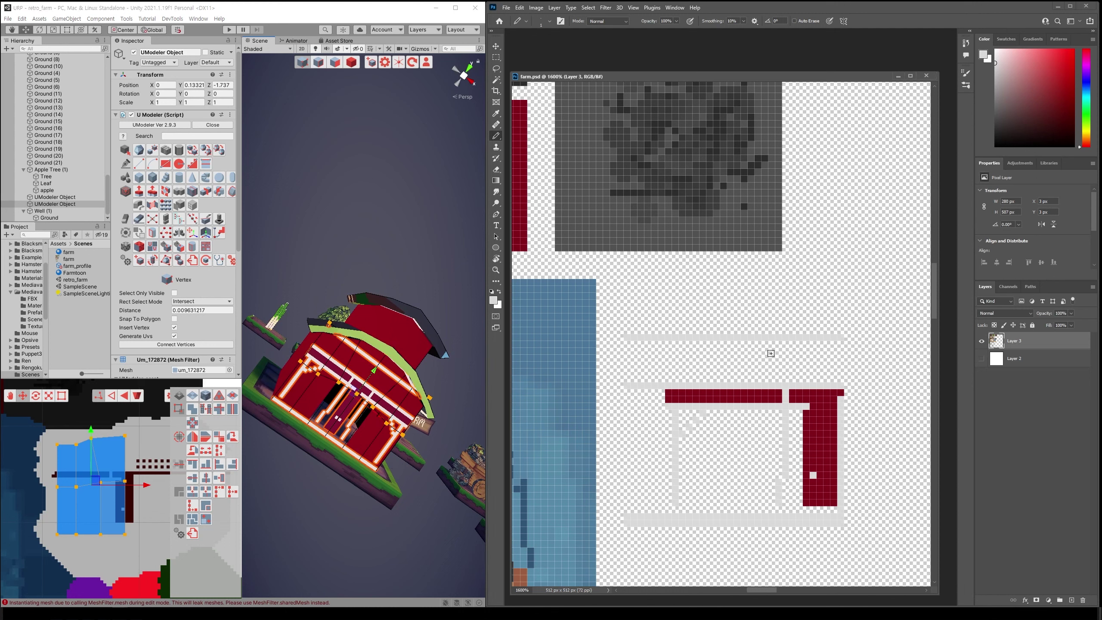
Delete the right half of the trim art, then shift the door UVs left onto the remaining half
key(m)
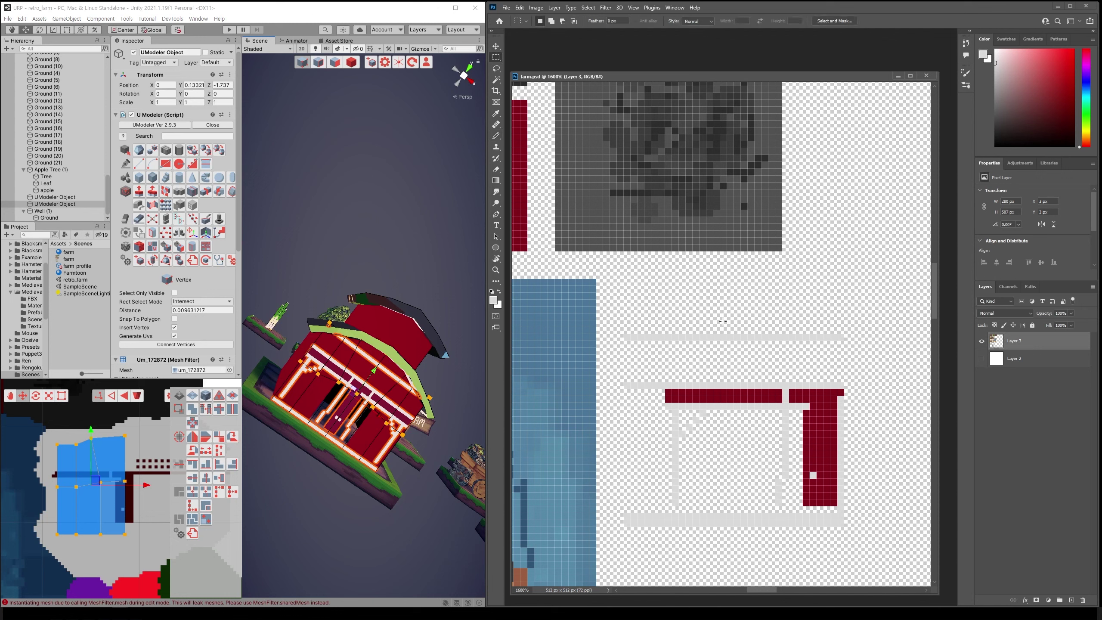
drag(724, 321, 864, 556)
key(Delete)
key(ctrl+d)
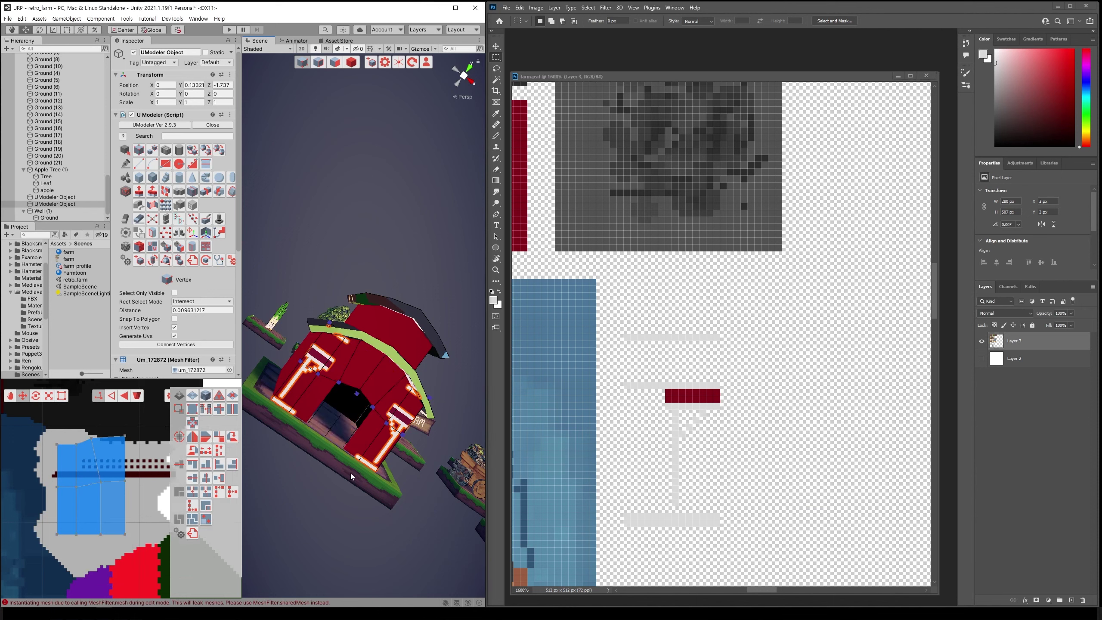
drag(140, 545, 50, 423)
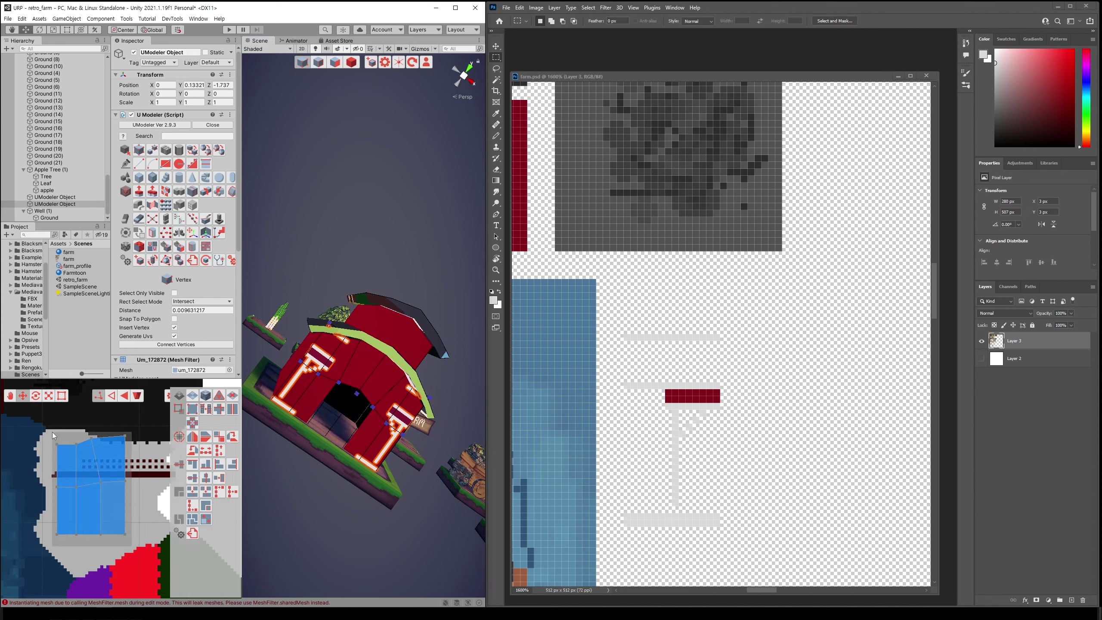
mouse_move(143, 485)
mouse_down()
mouse_move(111, 487)
mouse_move(143, 487)
mouse_up()
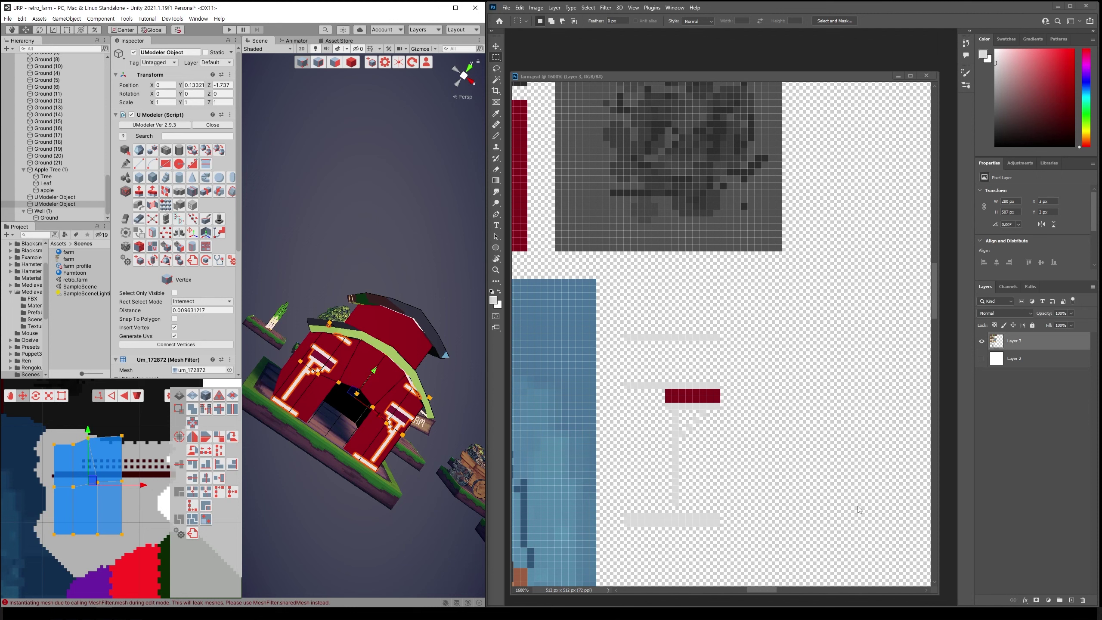
Marquee the trim art, move it right, deselect and save farm.psd
drag(749, 548, 610, 300)
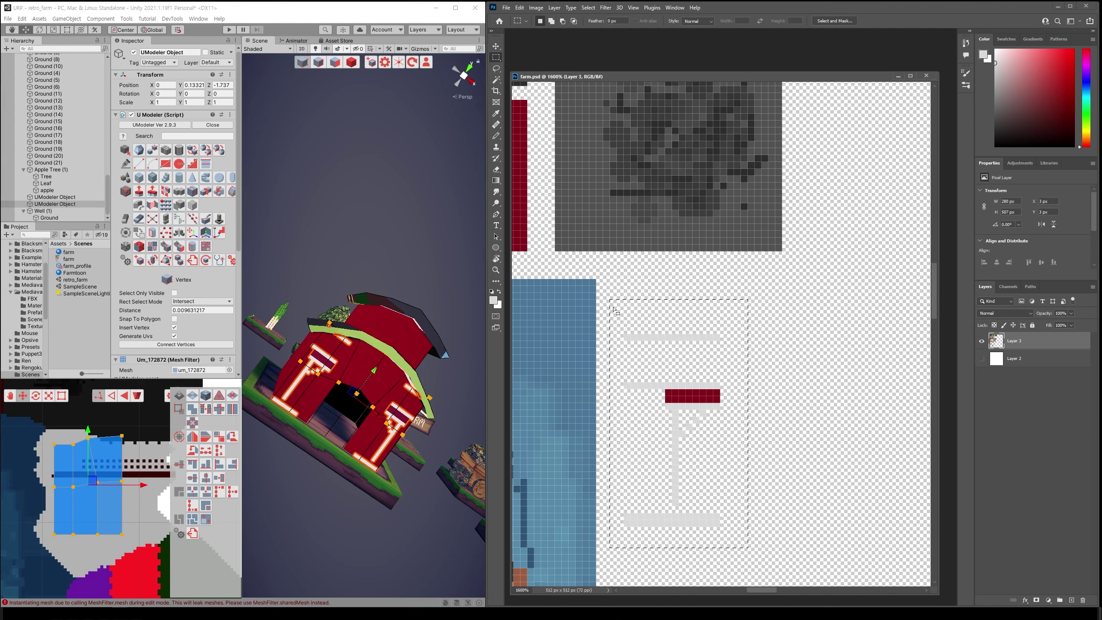
key(w)
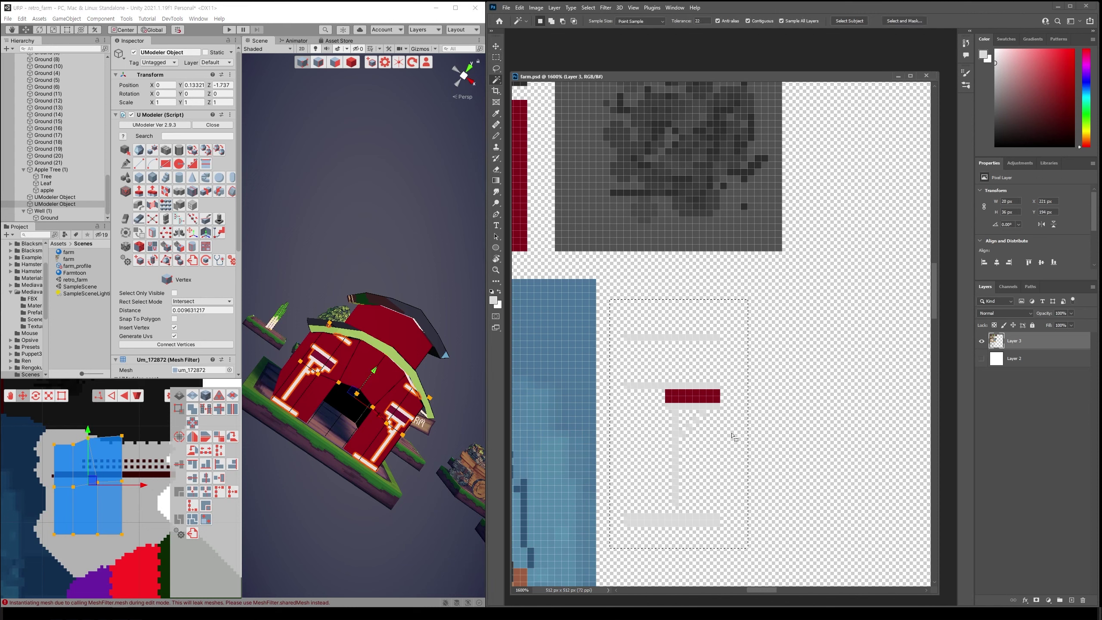
key(v)
drag(723, 419, 764, 419)
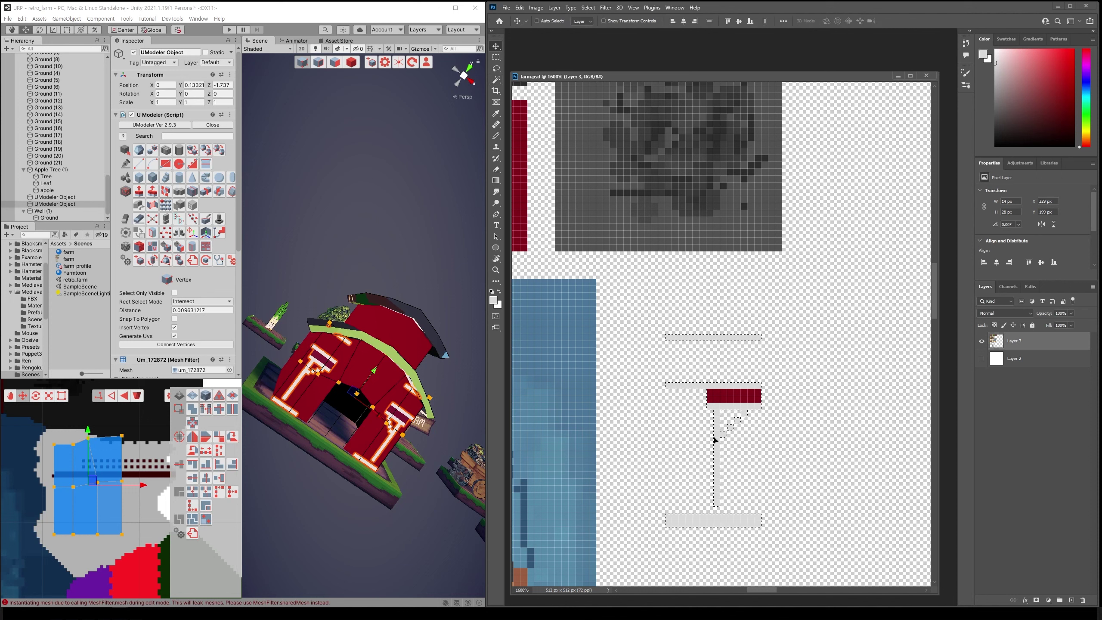
key(ctrl+d)
key(ctrl+s)
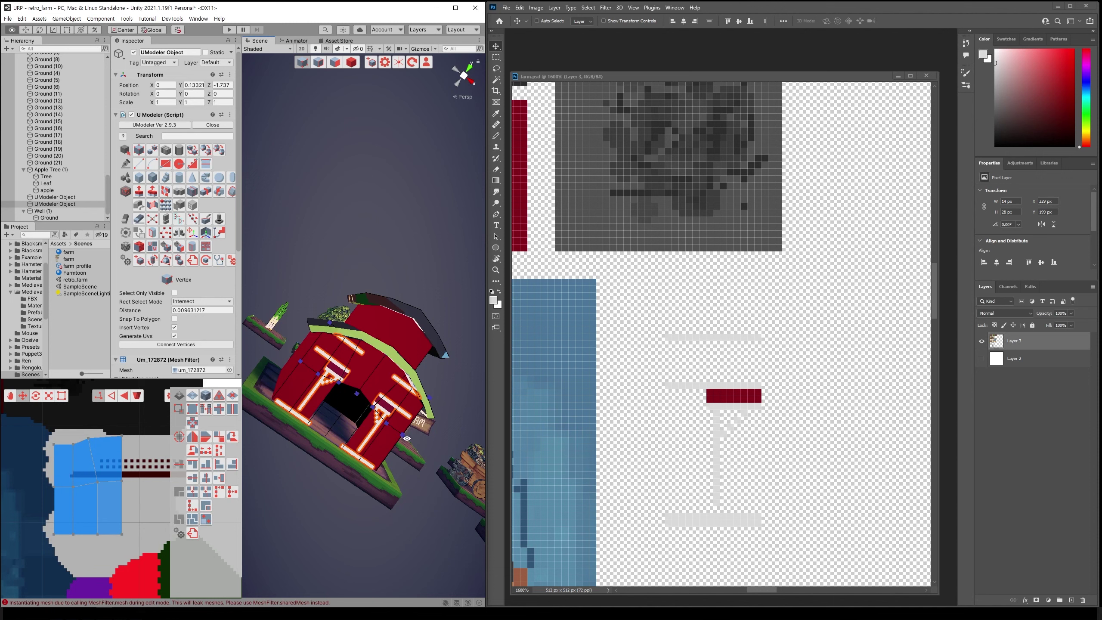
key(alt)
Erase the dark-red strip in two rows and check the barn door in Unity
key(b)
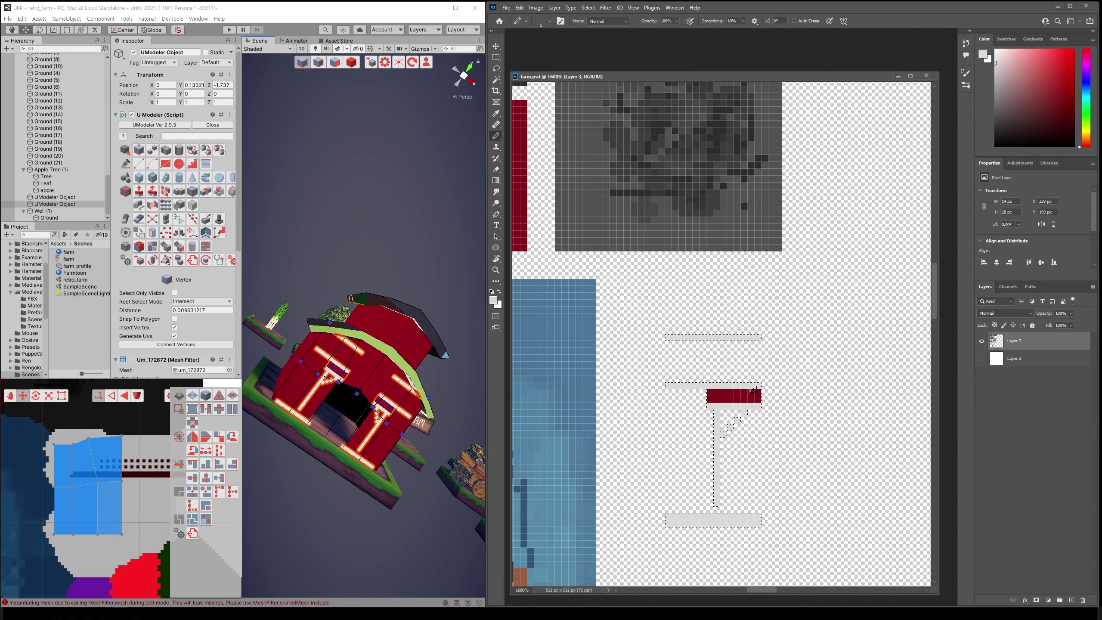
key(w)
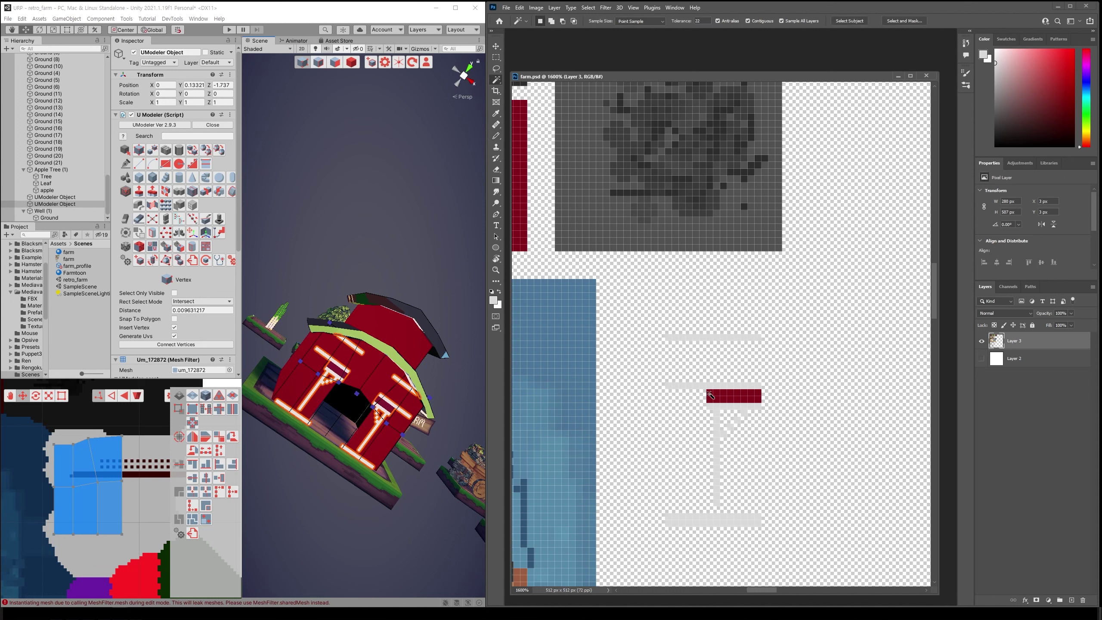
key(e)
drag(710, 393, 861, 394)
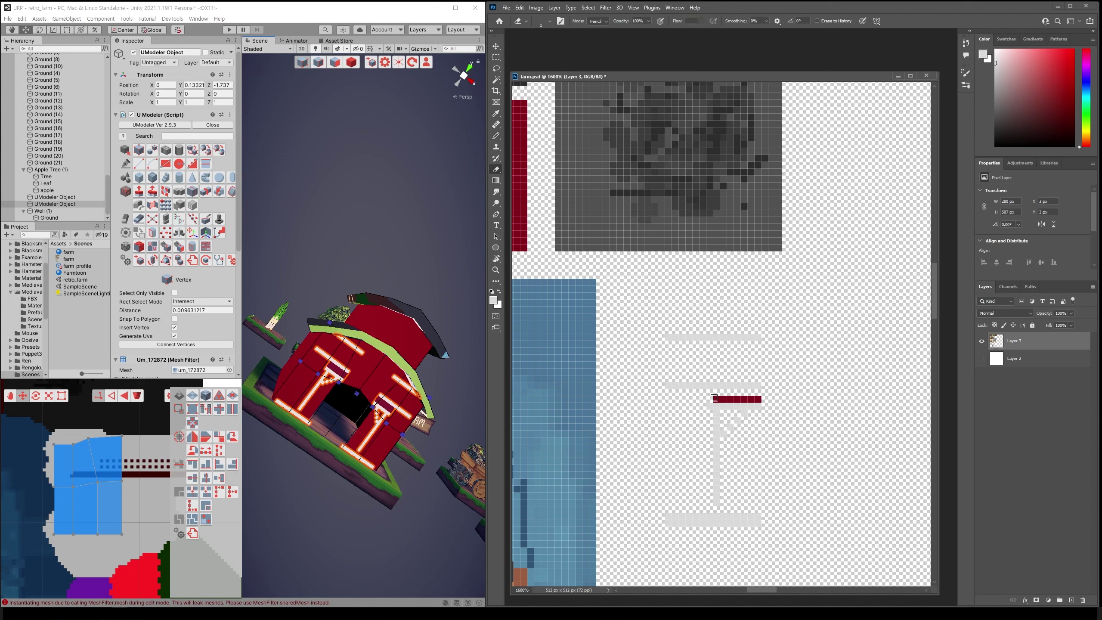
drag(714, 399, 811, 398)
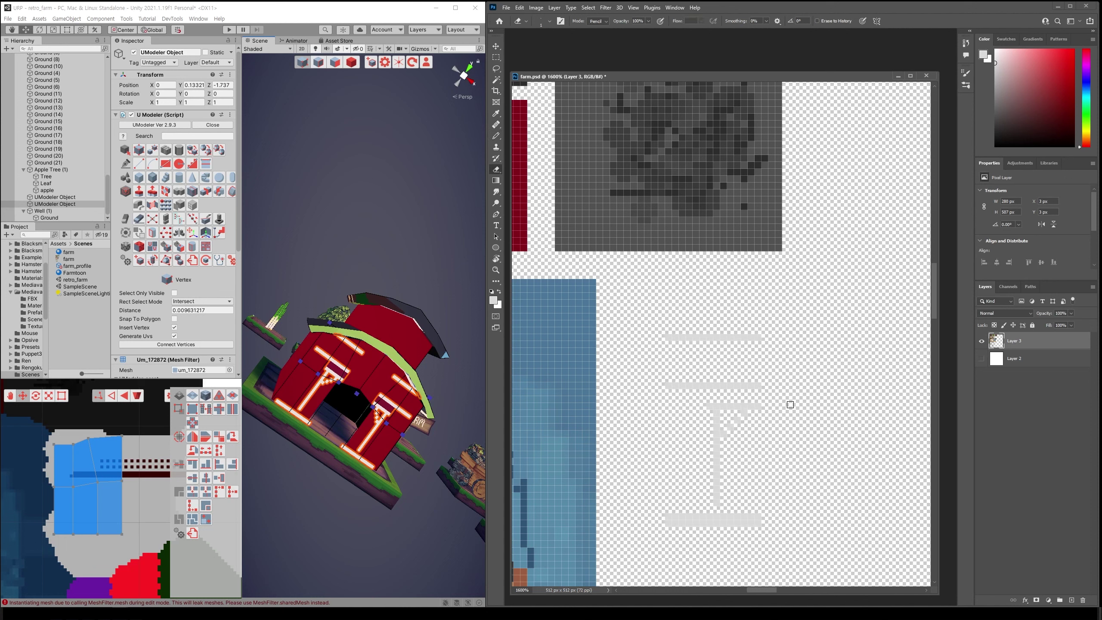
click(411, 17)
alt+drag(427, 420, 404, 420)
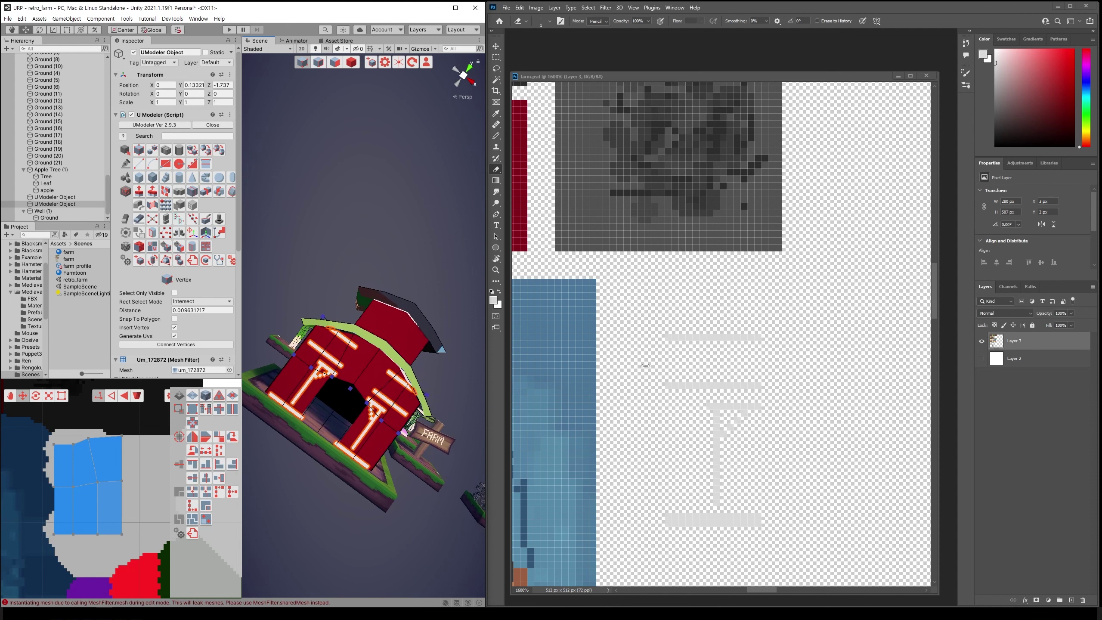
Nudge the whole trim artwork 6 px right and fill the missing pixel in its post
click(639, 312)
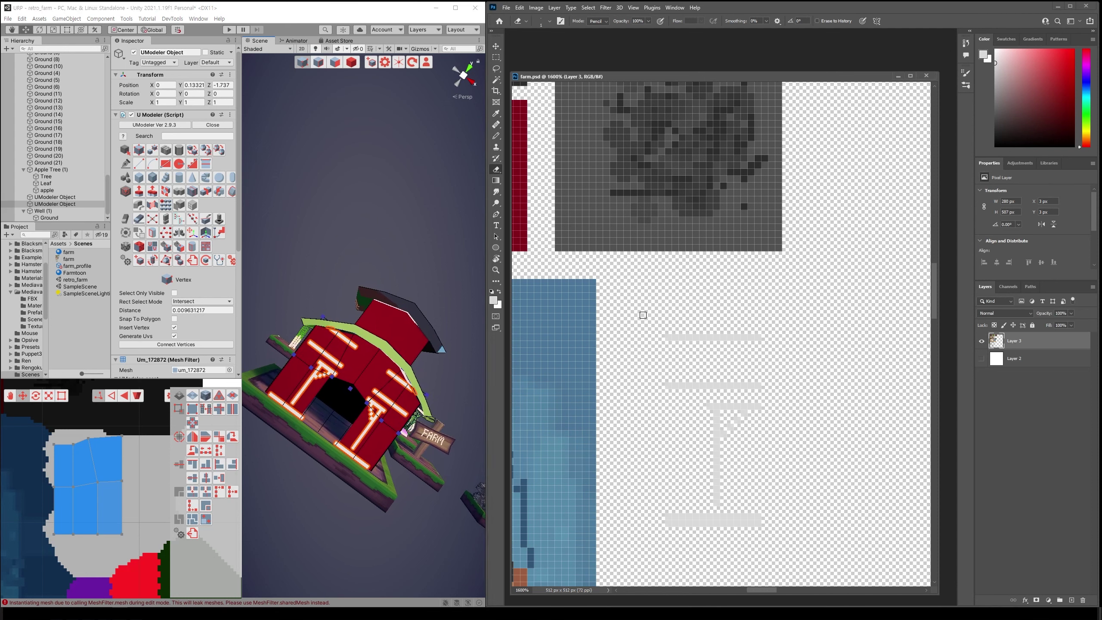
key(m)
drag(630, 313, 794, 552)
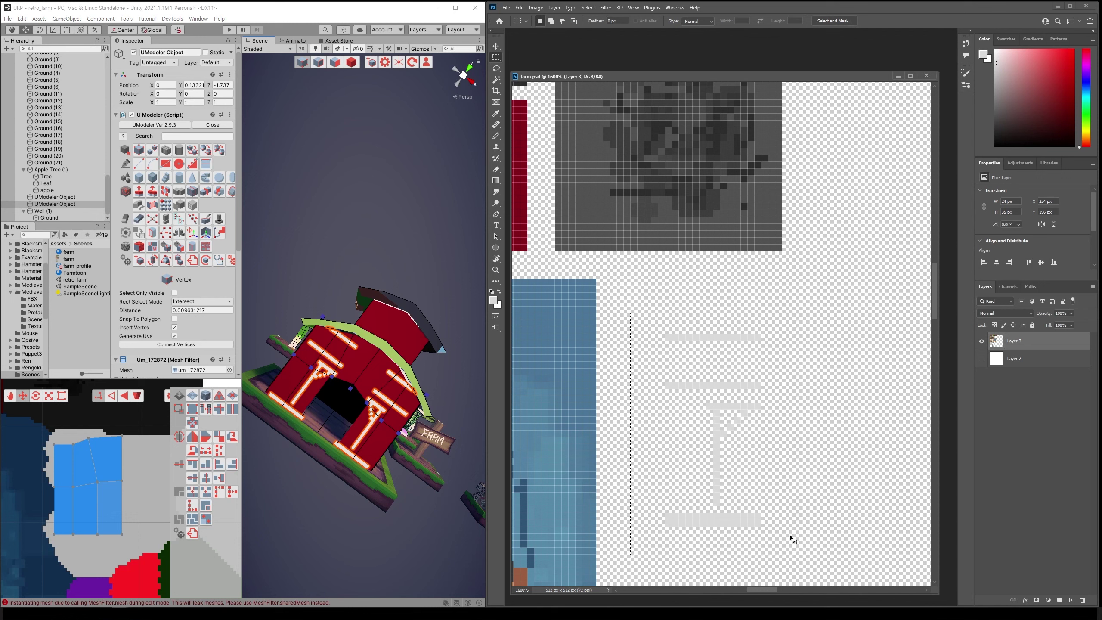
key(ctrl+h)
key(v)
key(Right)
key(Right)
key(Right)
key(Right)
key(Right)
key(Right)
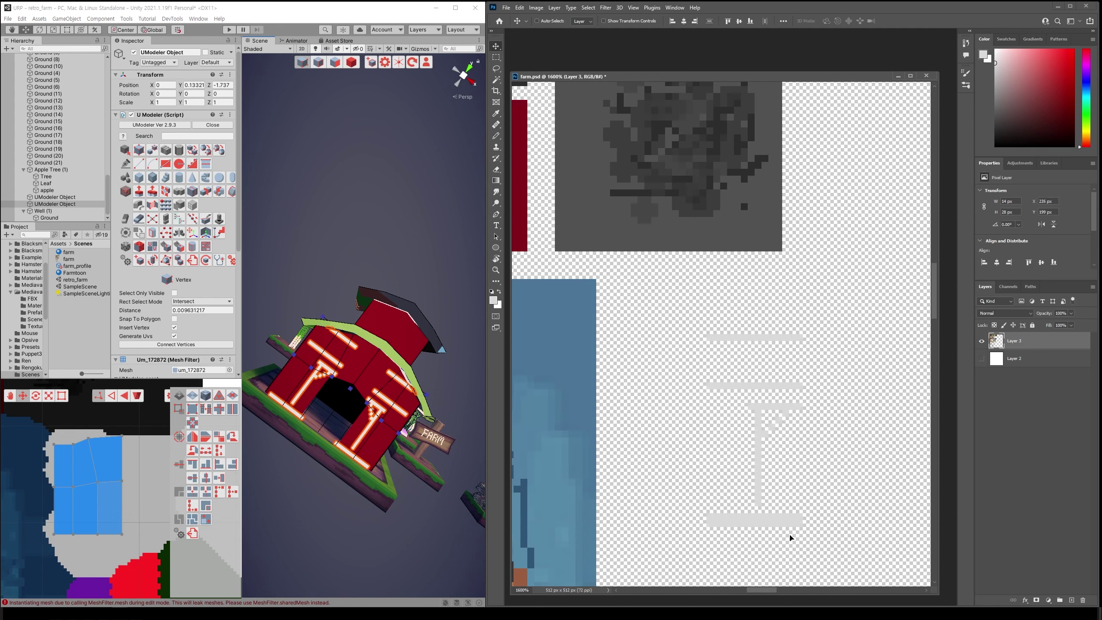
click(355, 6)
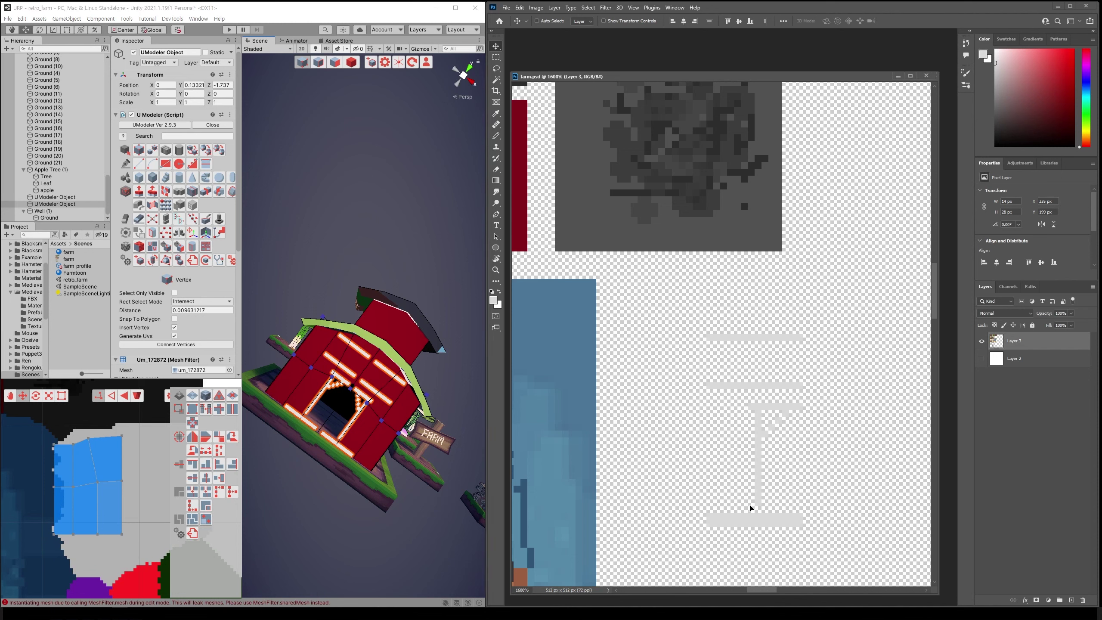
key(b)
click(758, 509)
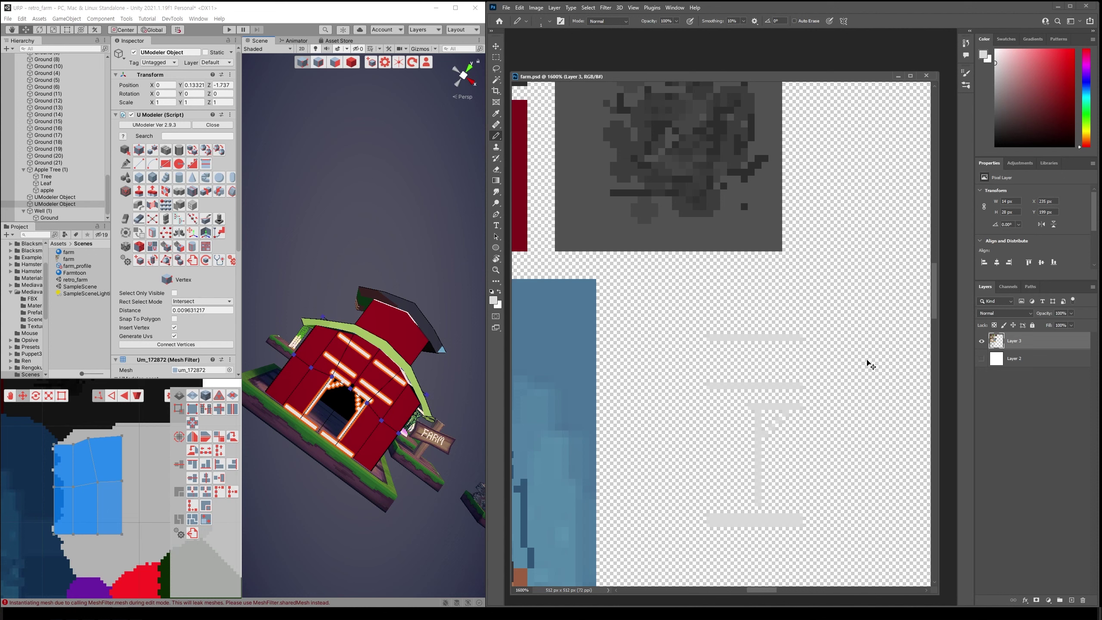
Lengthen each of the four light-grey trim bars by one pixel at its right end
key(ctrl+z)
click(808, 386)
click(808, 338)
click(809, 405)
click(808, 520)
mouse_move(448, 357)
alt+mouse_down()
mouse_move(446, 383)
mouse_move(424, 386)
alt+mouse_up()
scroll(417, 388, up, 2)
scroll(417, 388, up, 3)
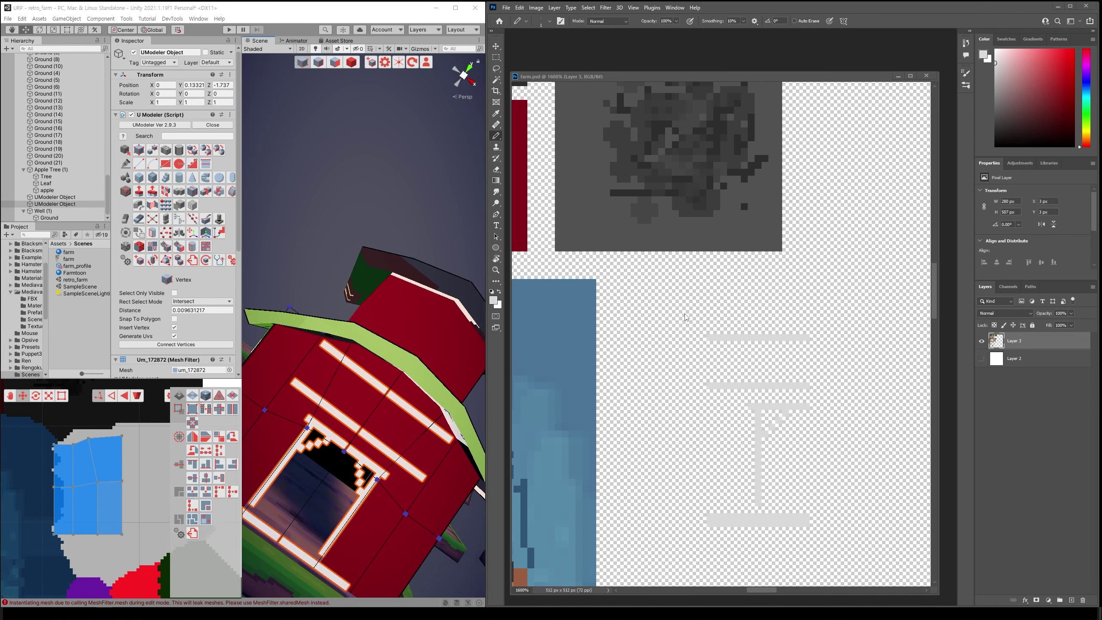
Marquee-select the trim pattern, then box-select the window's UV vertices
key(m)
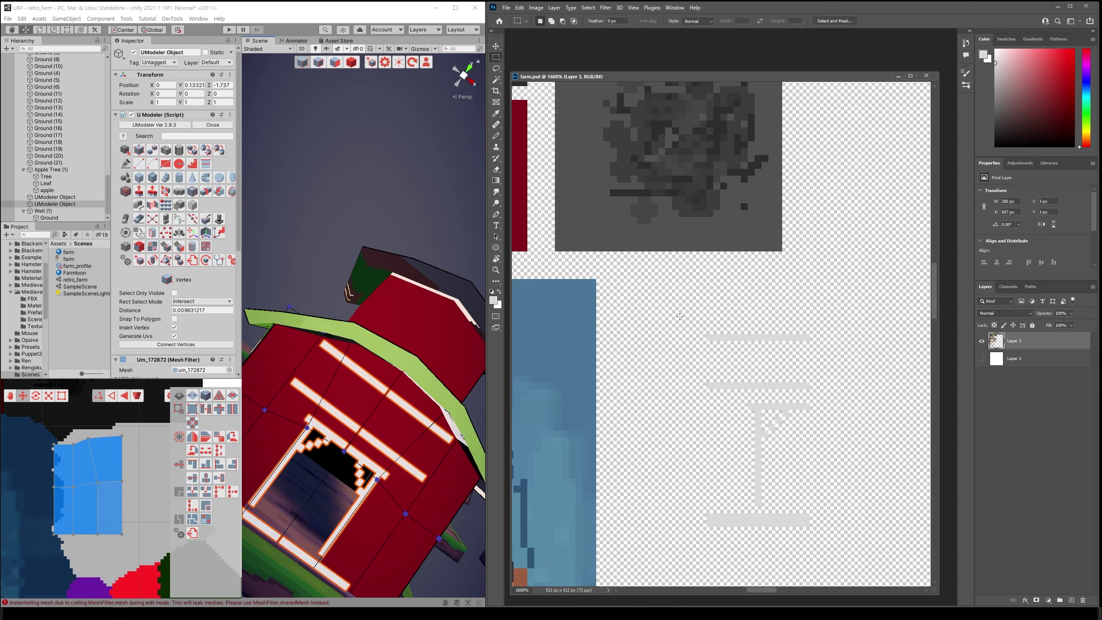
drag(672, 306, 830, 548)
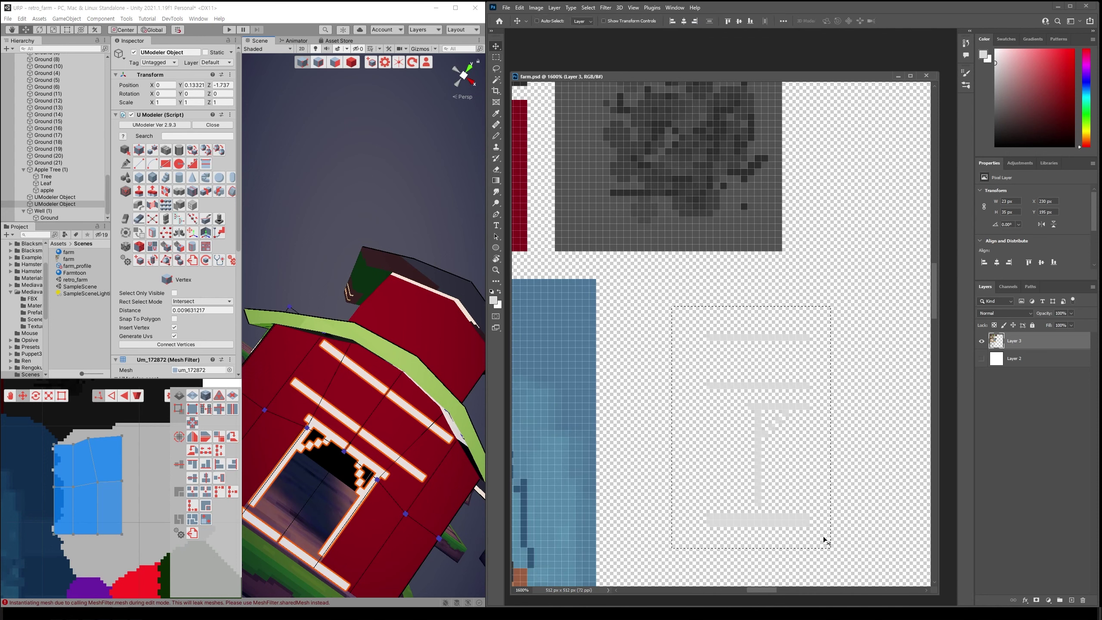
key(v)
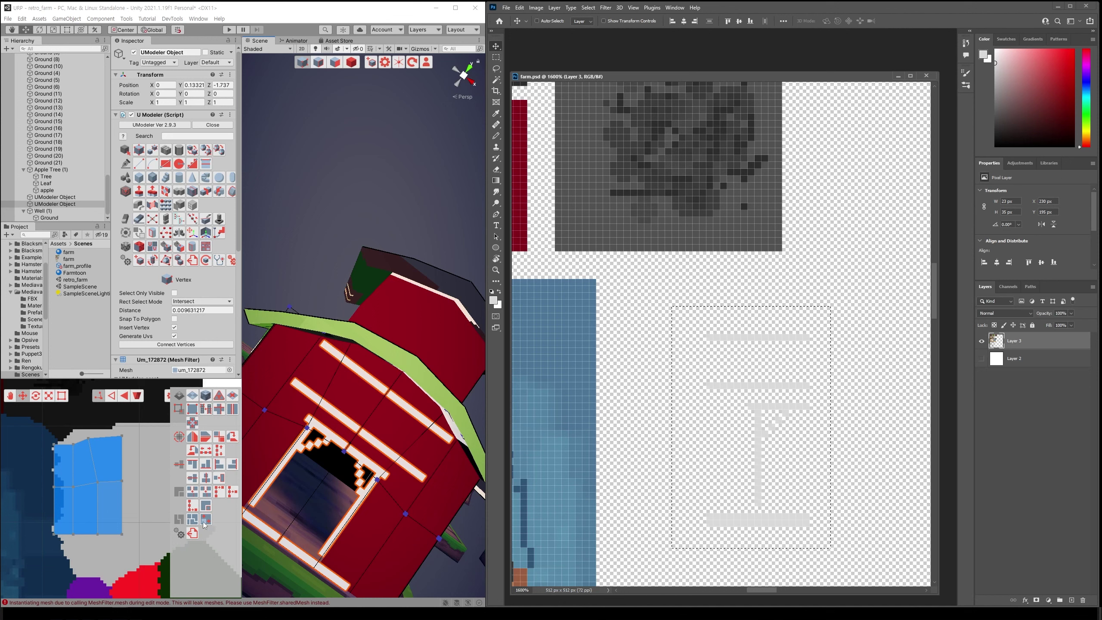
drag(124, 551, 41, 417)
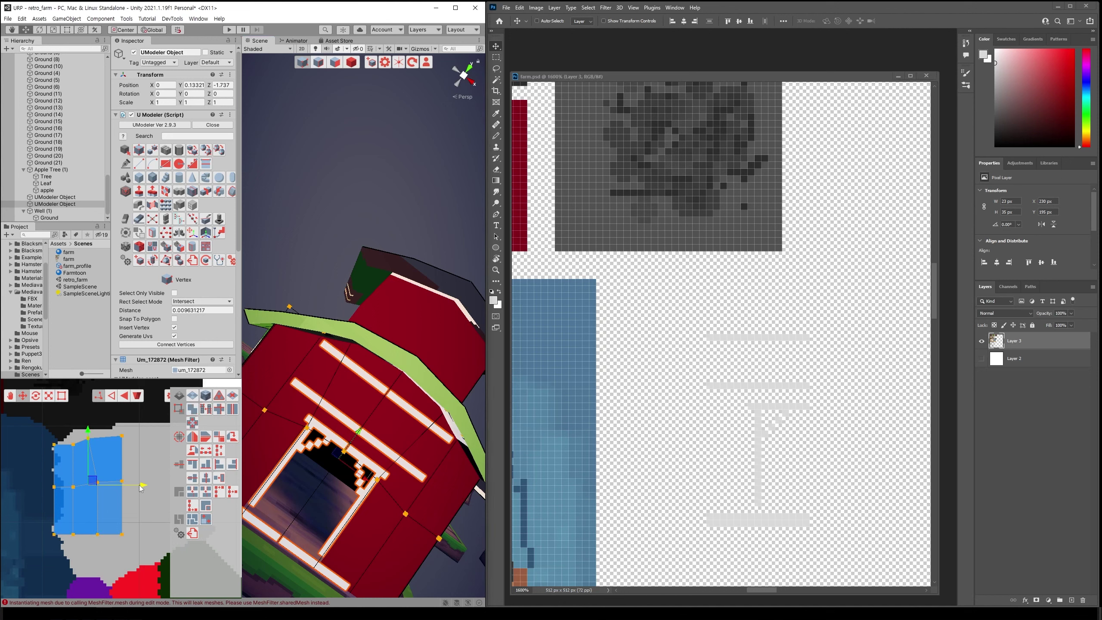
Nudge the window's UV island sideways to realign it on the trim texture
drag(141, 489, 139, 487)
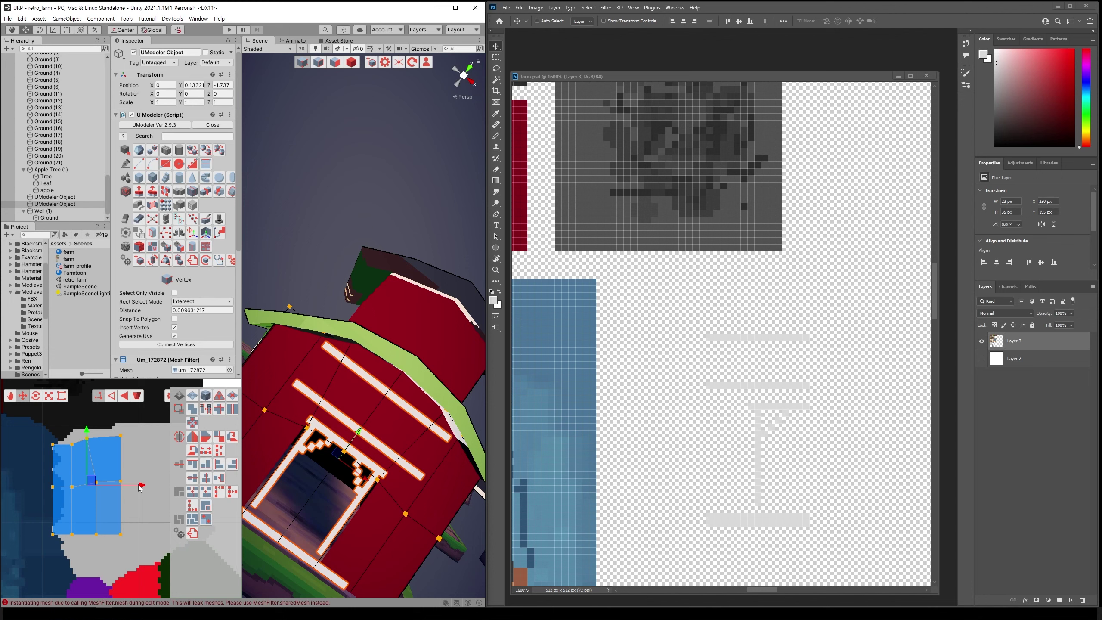
drag(140, 487, 141, 488)
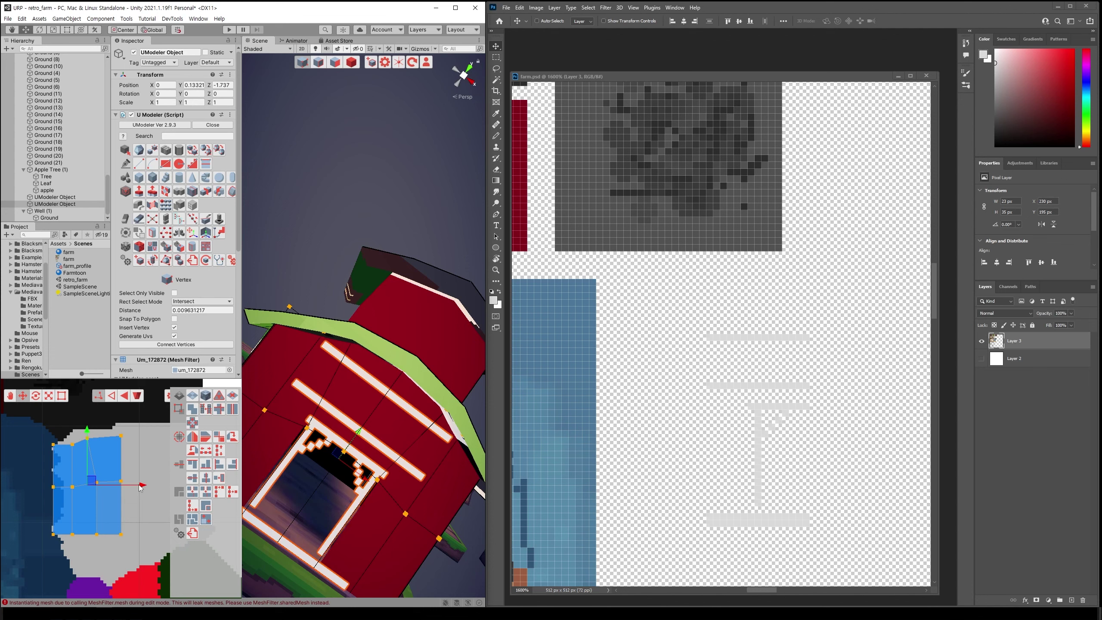
click(333, 254)
alt+drag(333, 254, 327, 89)
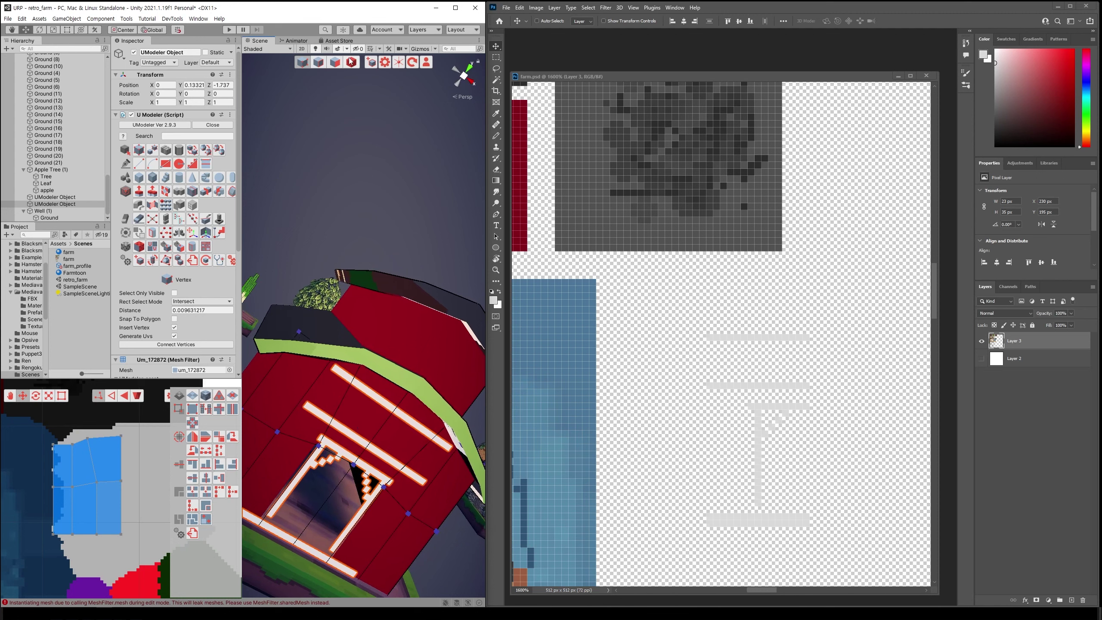
click(351, 61)
mouse_move(354, 379)
alt+mouse_down()
mouse_move(353, 403)
mouse_move(373, 422)
alt+mouse_up()
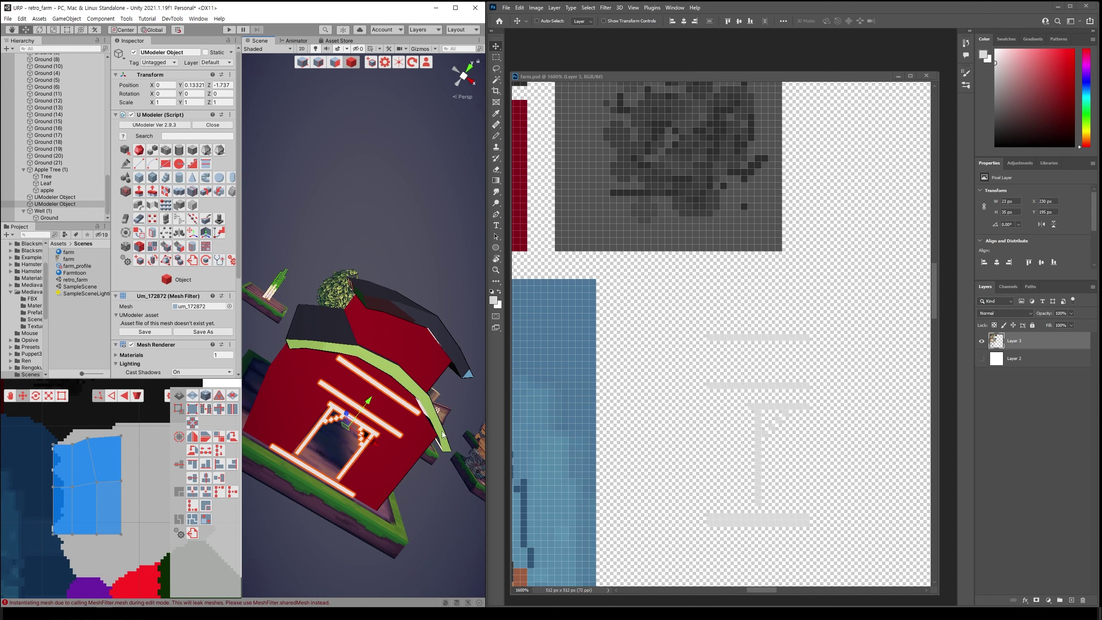
Select the window's bottom row of UV vertices and raise it slightly
mouse_move(139, 555)
mouse_down()
mouse_move(38, 421)
mouse_move(91, 434)
mouse_up()
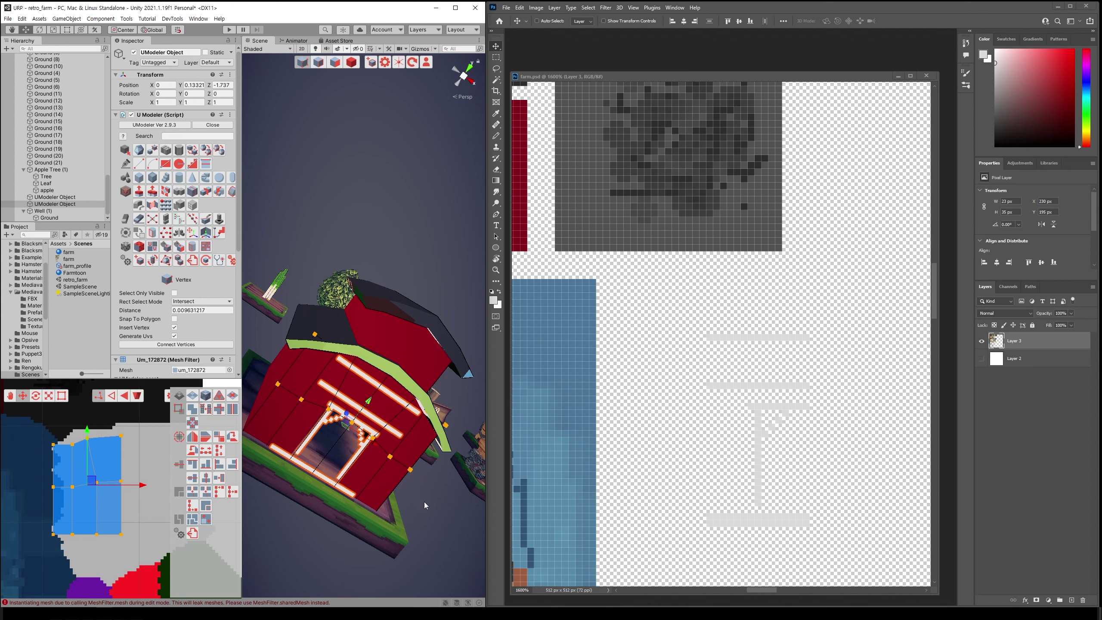
scroll(353, 515, up, 3)
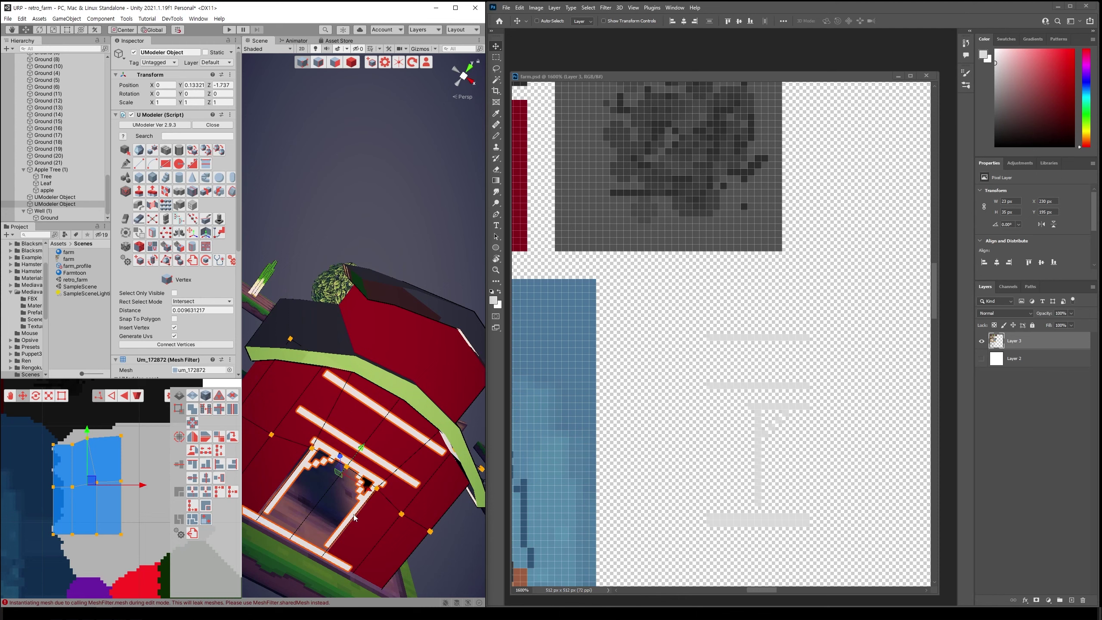
mouse_move(374, 532)
alt+mouse_down()
mouse_move(426, 446)
mouse_move(396, 487)
alt+mouse_up()
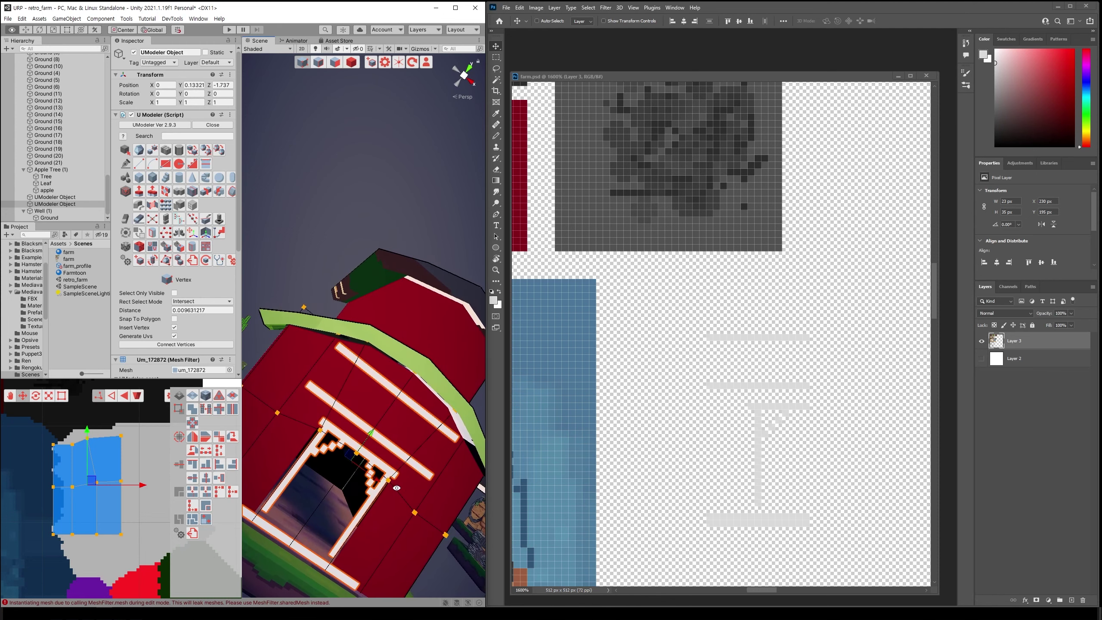
drag(50, 527, 128, 540)
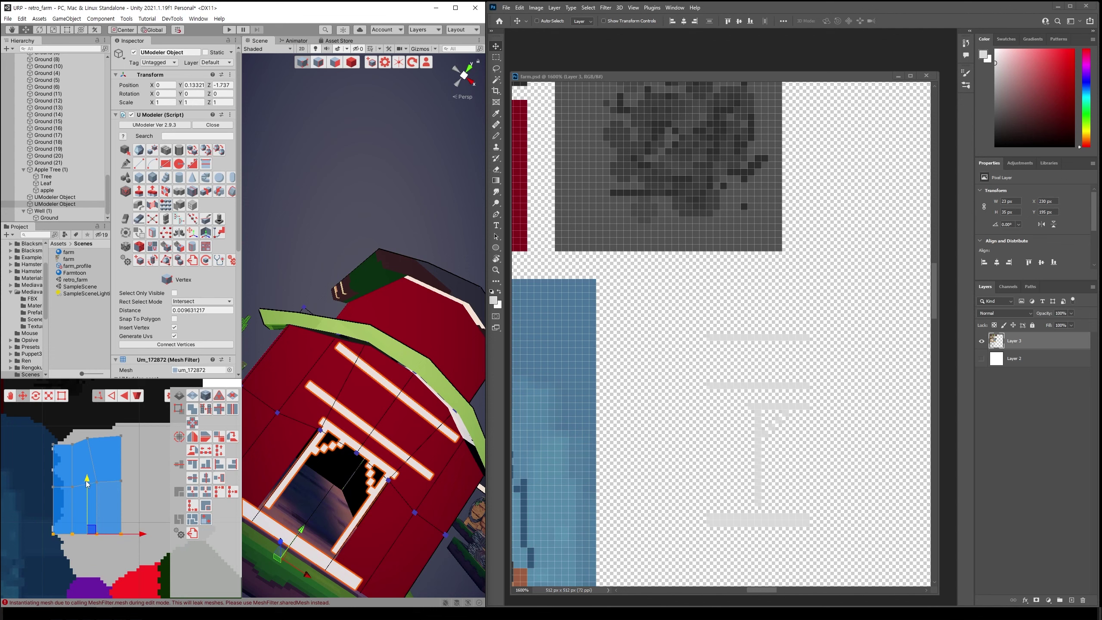
drag(88, 483, 87, 483)
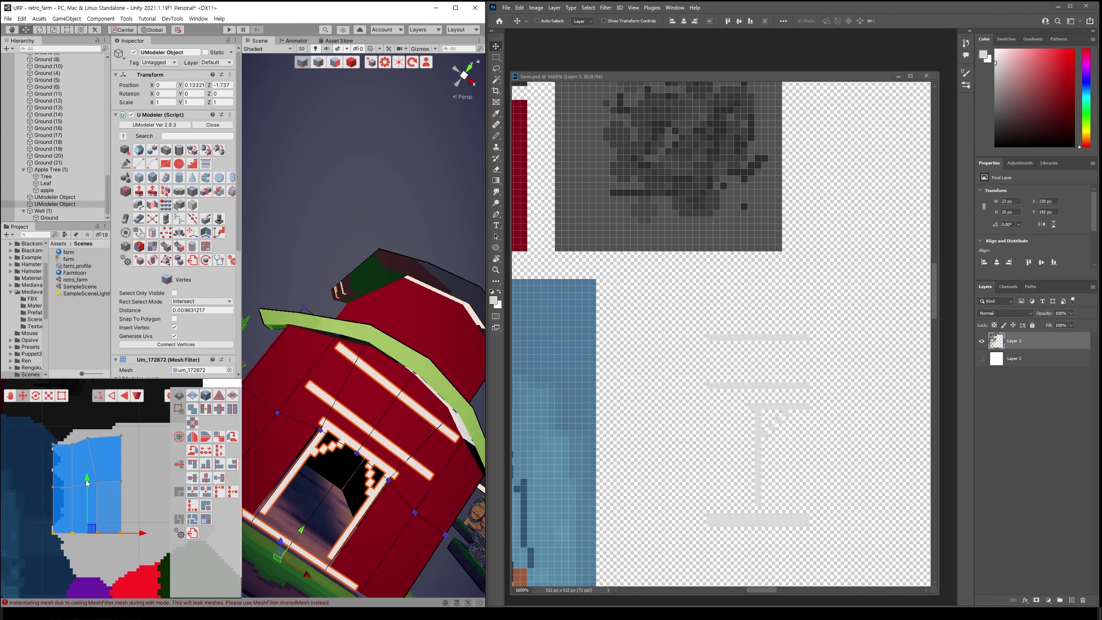
click(763, 468)
scroll(836, 460, up, 1)
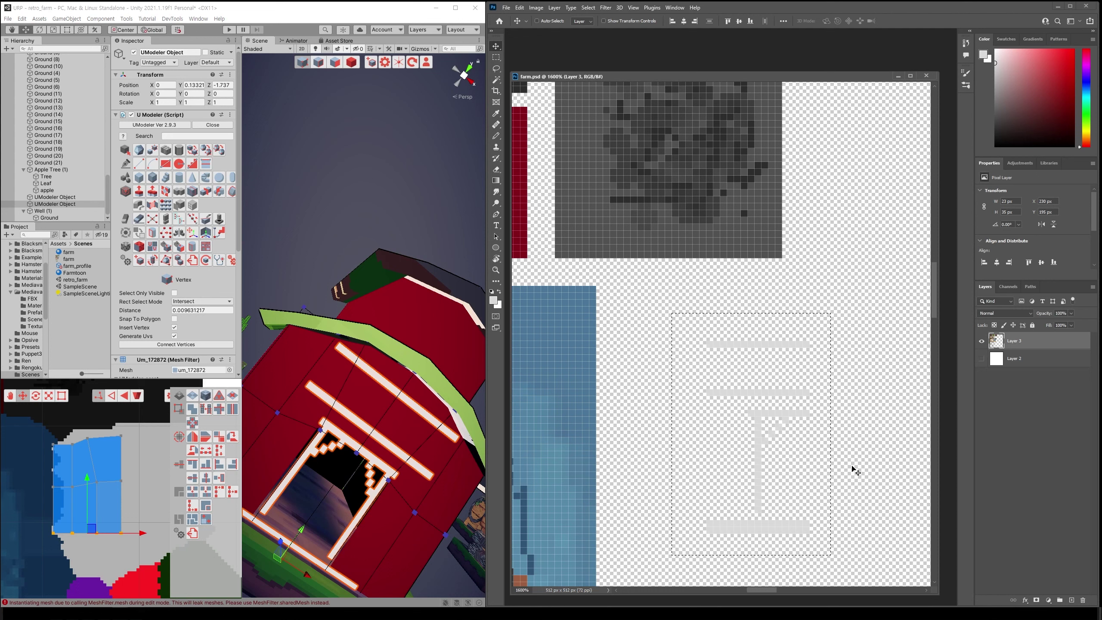
Pencil a grey column left of the stem's lower part and erase its right column
key(ctrl+d)
key(b)
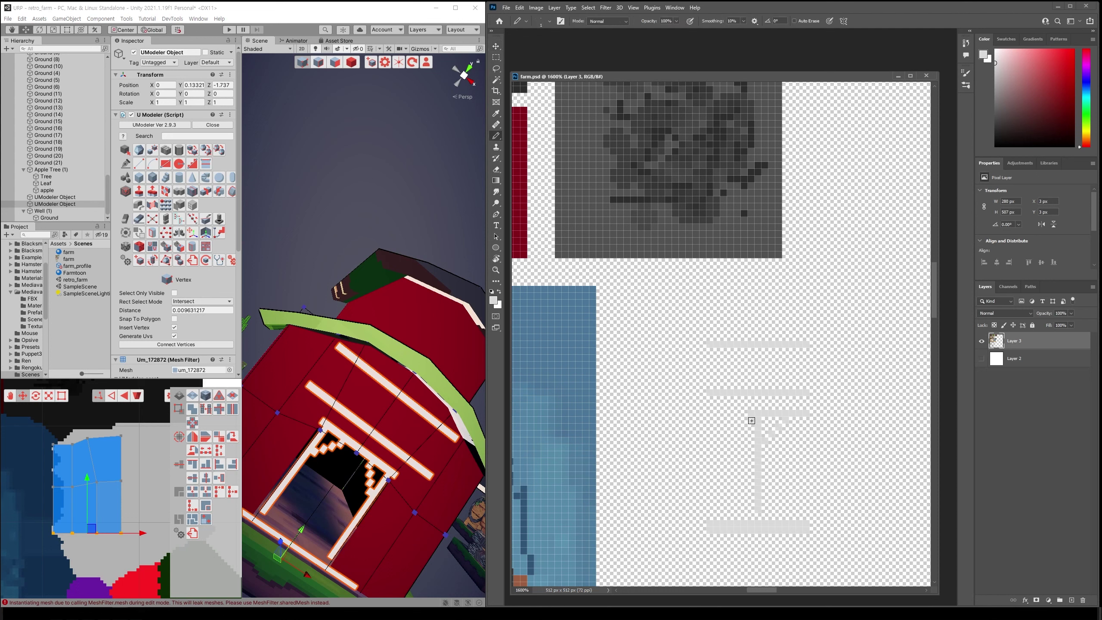
drag(752, 419, 756, 502)
key(w)
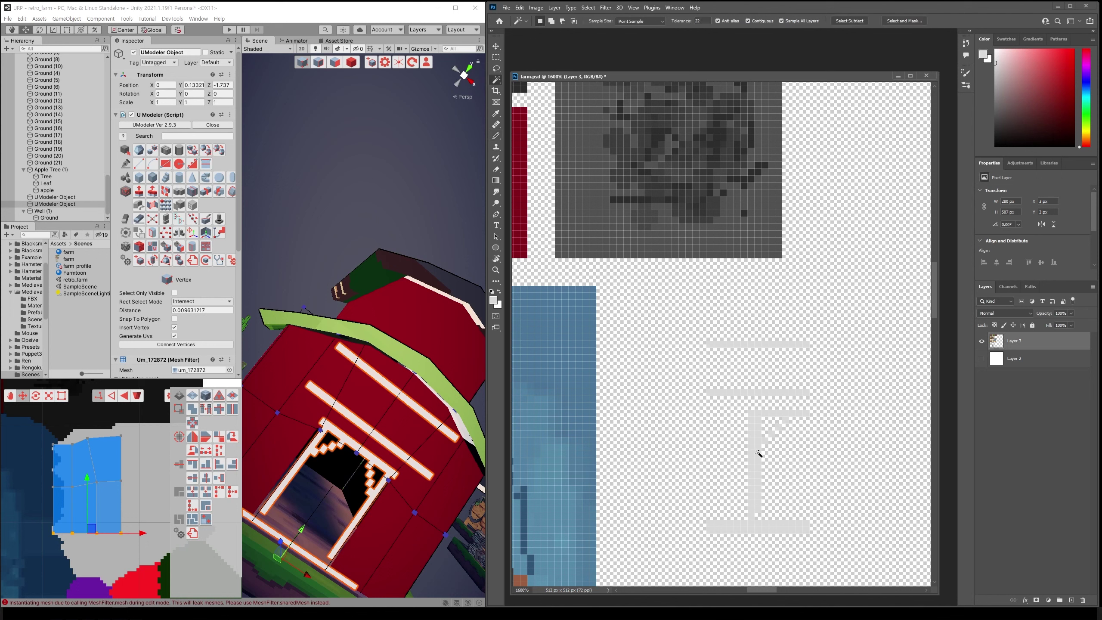
key(e)
drag(760, 454, 764, 498)
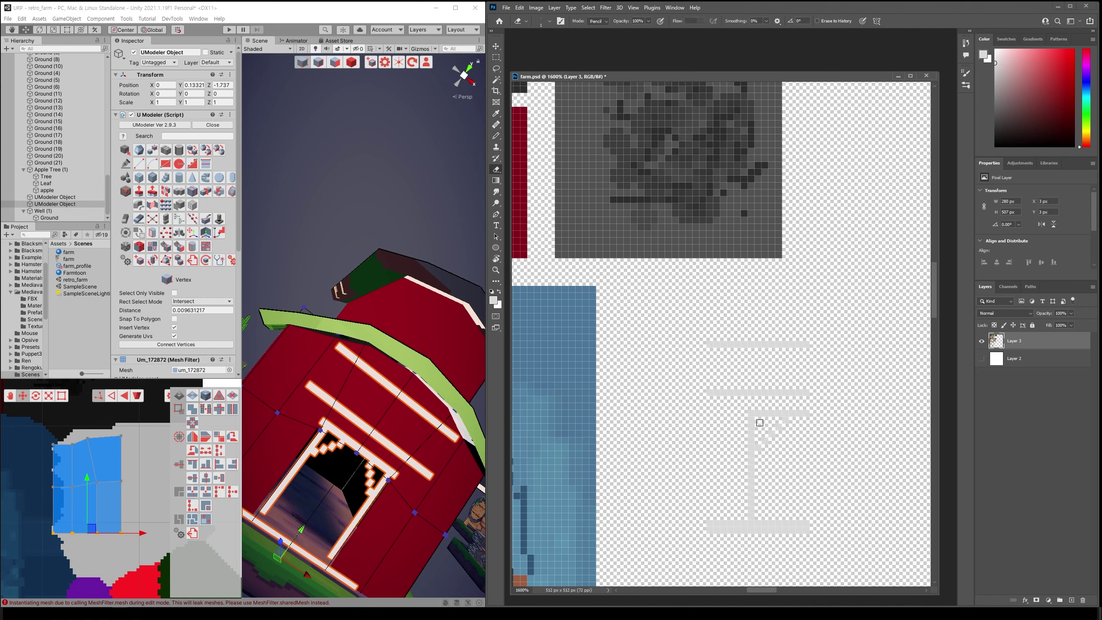
Check the window trim on the barn and select the middle row of UV vertices
alt+drag(398, 348, 438, 433)
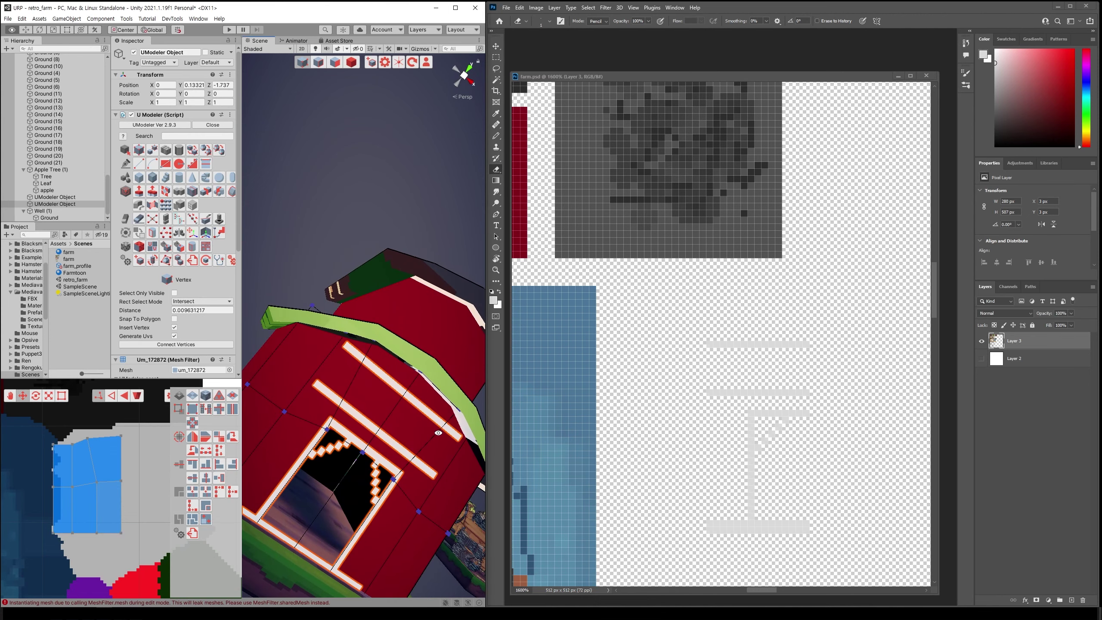
scroll(439, 437, down, 2)
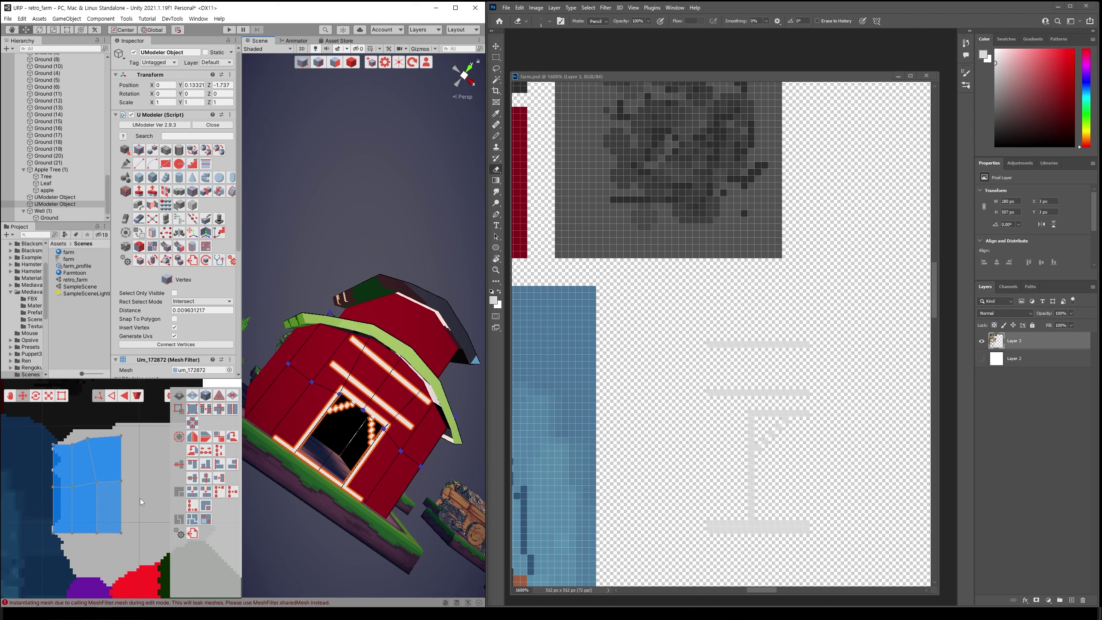
drag(34, 472, 112, 449)
mouse_move(382, 477)
alt+mouse_down()
mouse_move(401, 494)
mouse_move(418, 441)
alt+mouse_up()
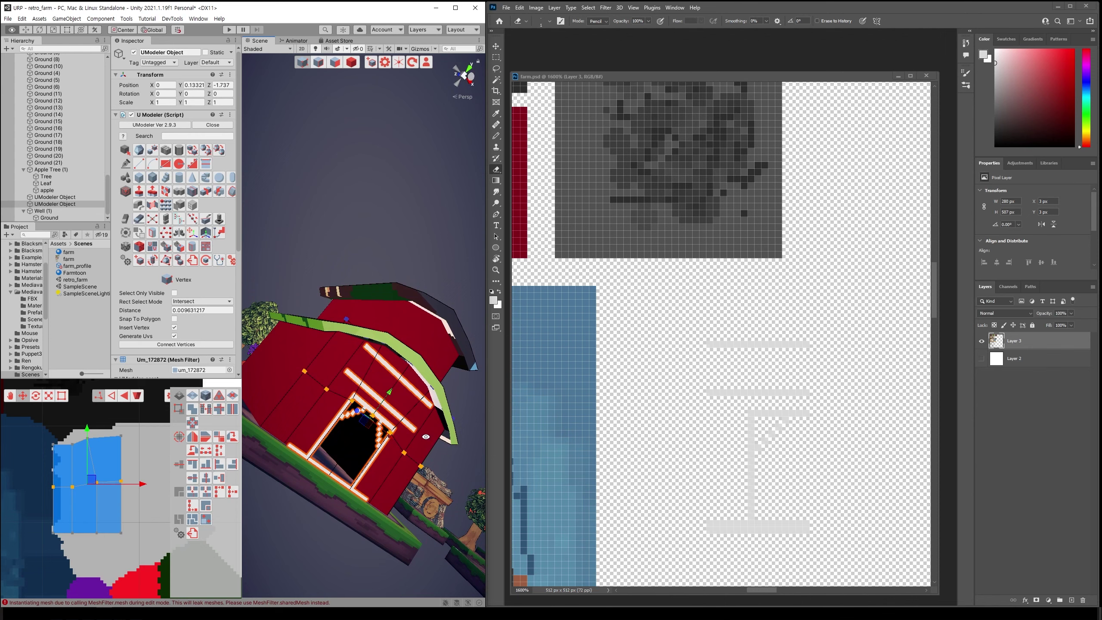
mouse_move(417, 440)
alt+mouse_down()
mouse_move(422, 492)
mouse_move(453, 441)
alt+mouse_up()
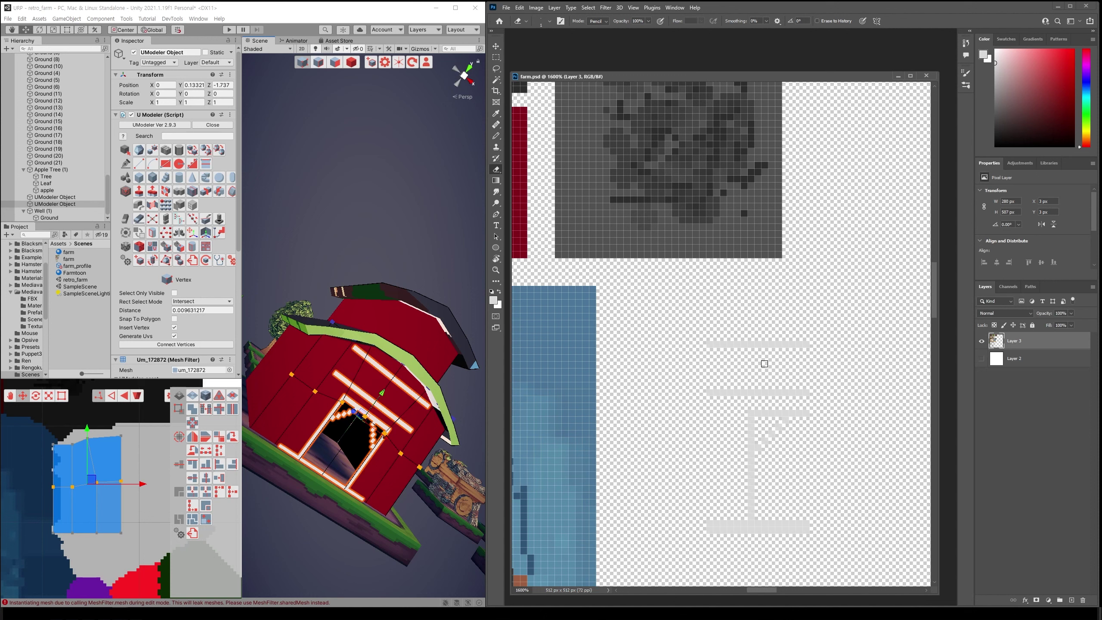
key(b)
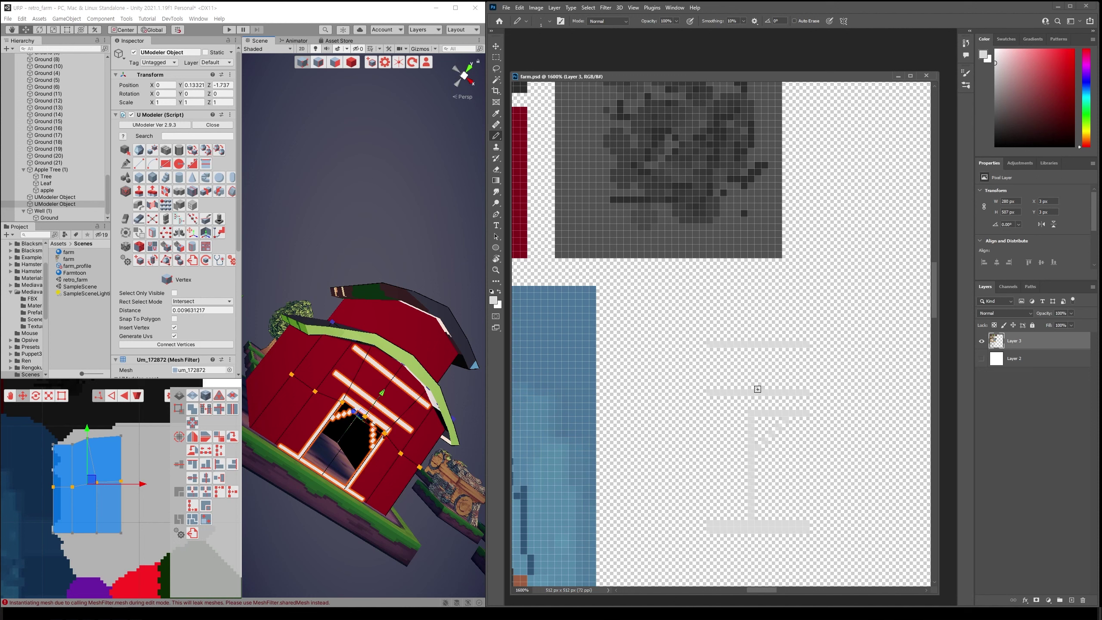
Extend the top, middle and bottom grey bars to the left and refresh the barn texture
click(751, 414)
click(388, 4)
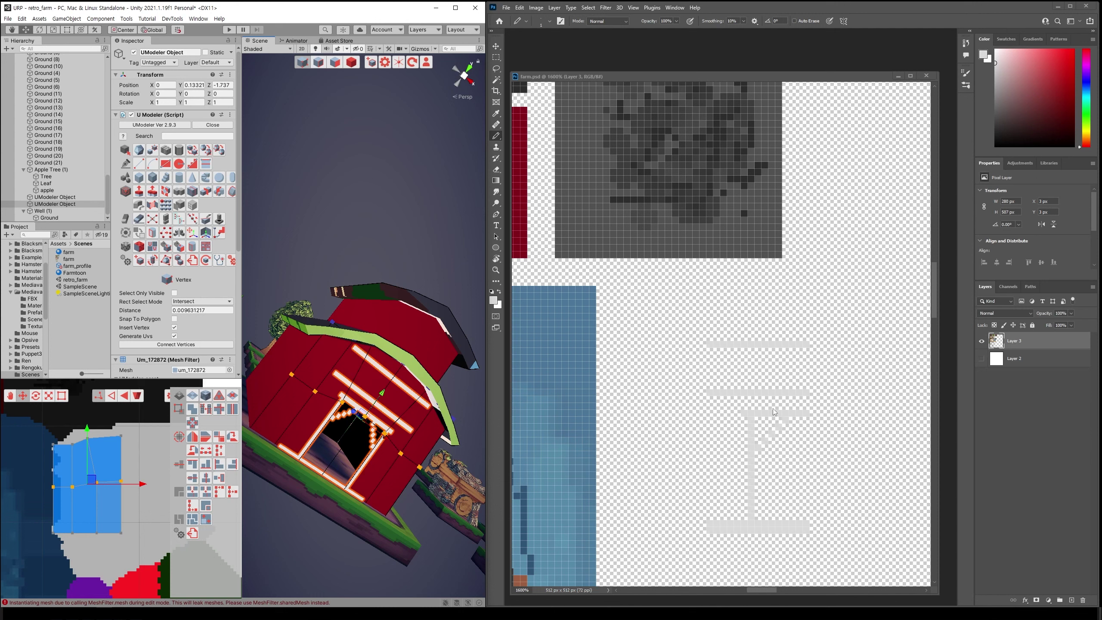
click(754, 346)
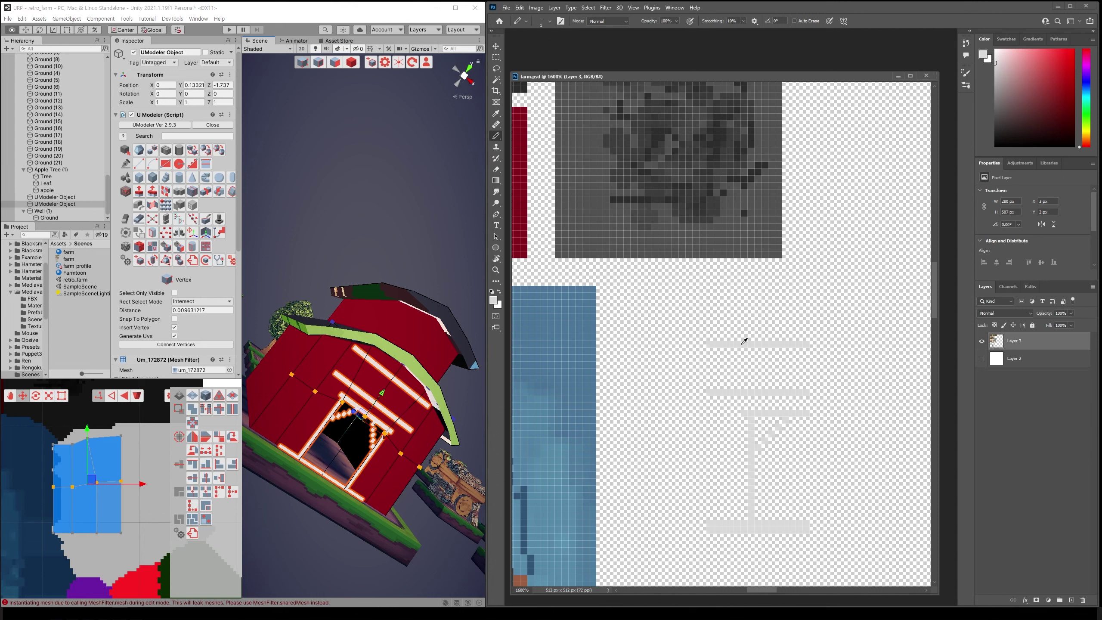
click(692, 344)
drag(699, 393, 648, 394)
drag(711, 524, 652, 525)
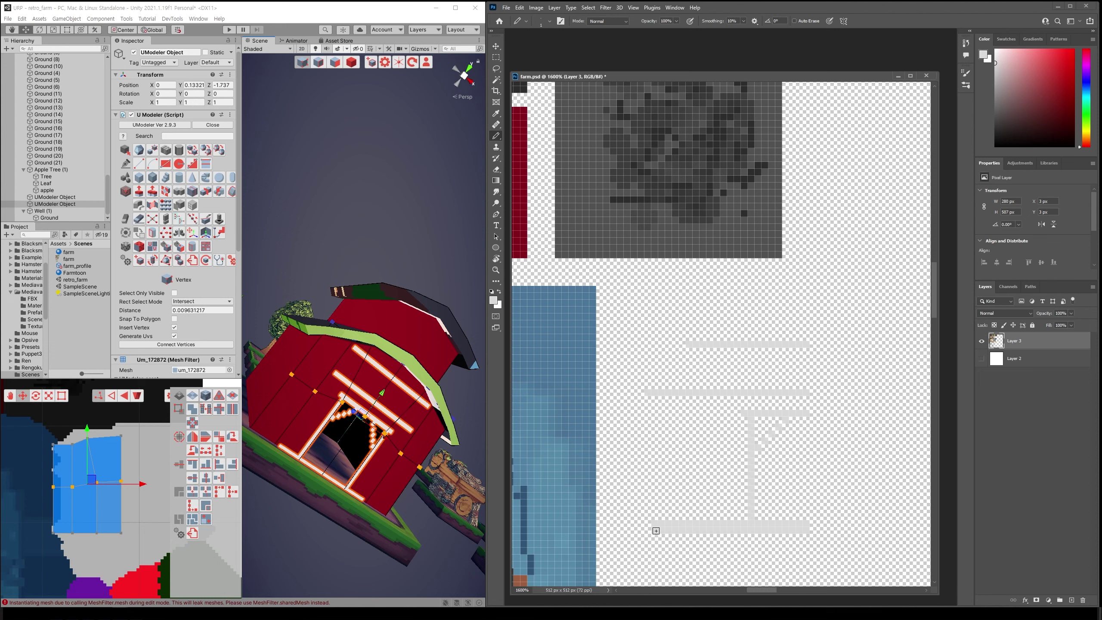
click(411, 21)
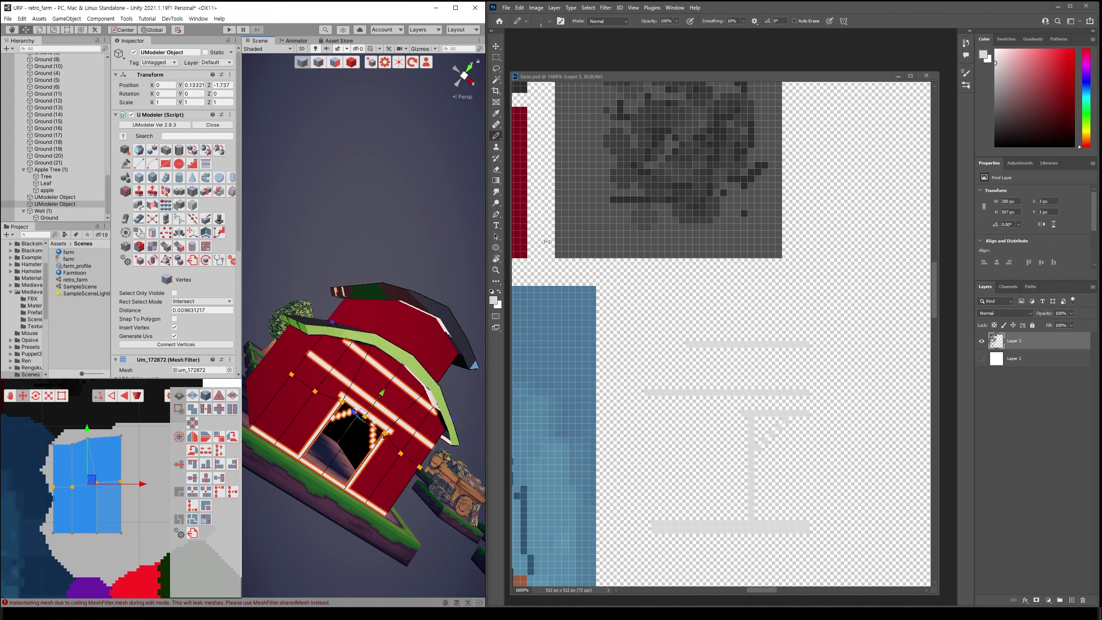
mouse_move(356, 382)
alt+mouse_down()
mouse_move(349, 318)
mouse_move(401, 398)
alt+mouse_up()
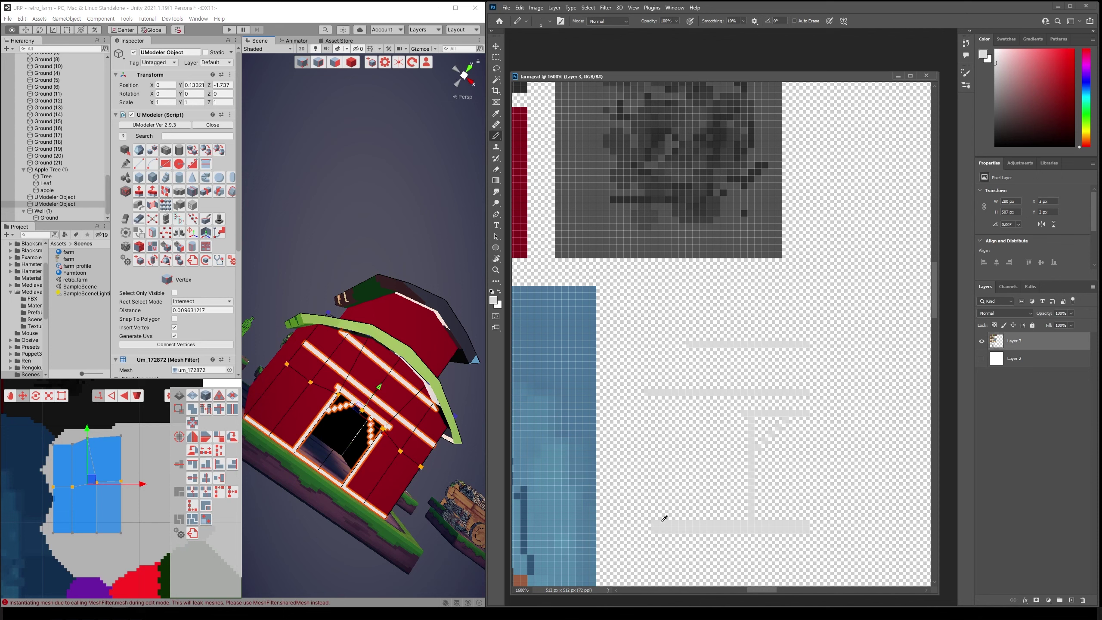
Draw the frame's left post from the bottom bar up to the top rail
drag(655, 523, 656, 396)
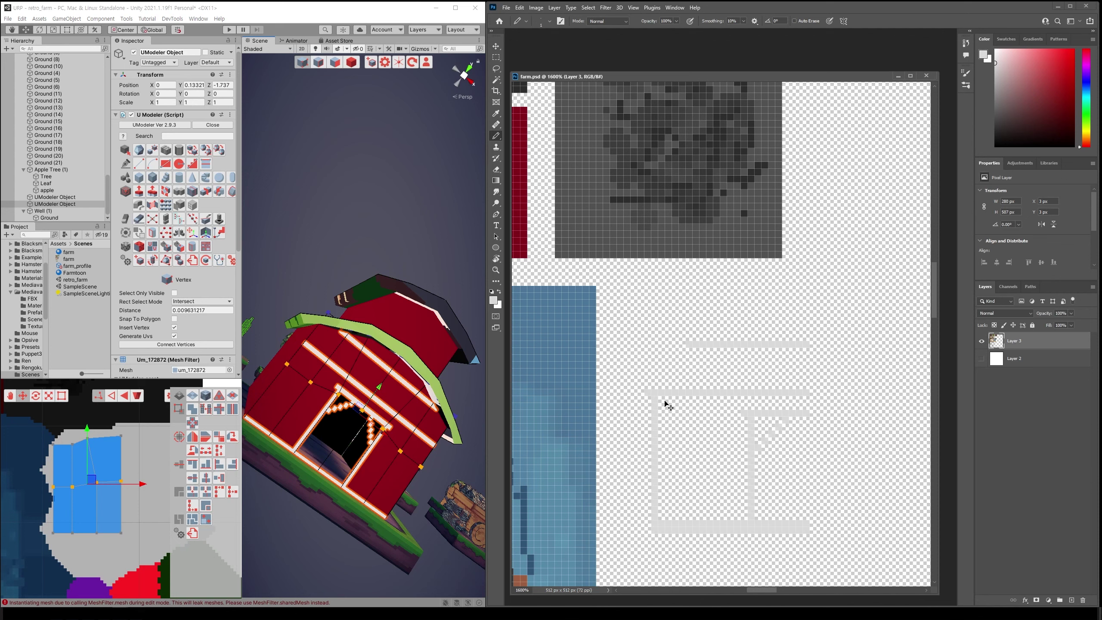
alt+drag(458, 381, 434, 382)
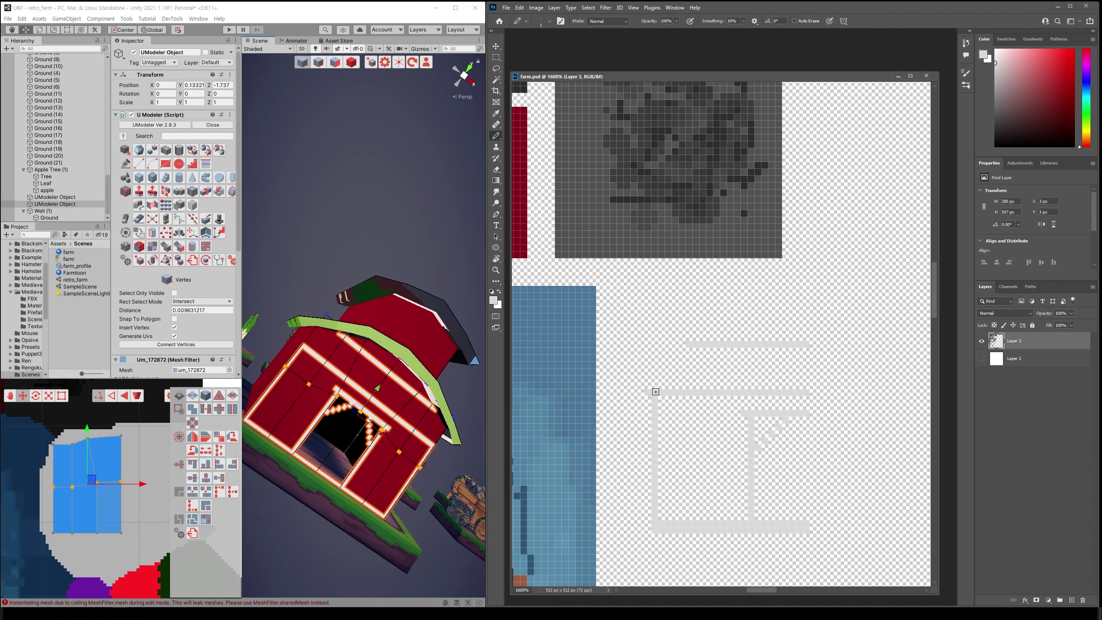
mouse_move(655, 392)
mouse_down()
mouse_move(655, 352)
mouse_move(690, 345)
mouse_up()
Erase the frame's top-left corner pixels after checking the trim on the barn
key(w)
key(e)
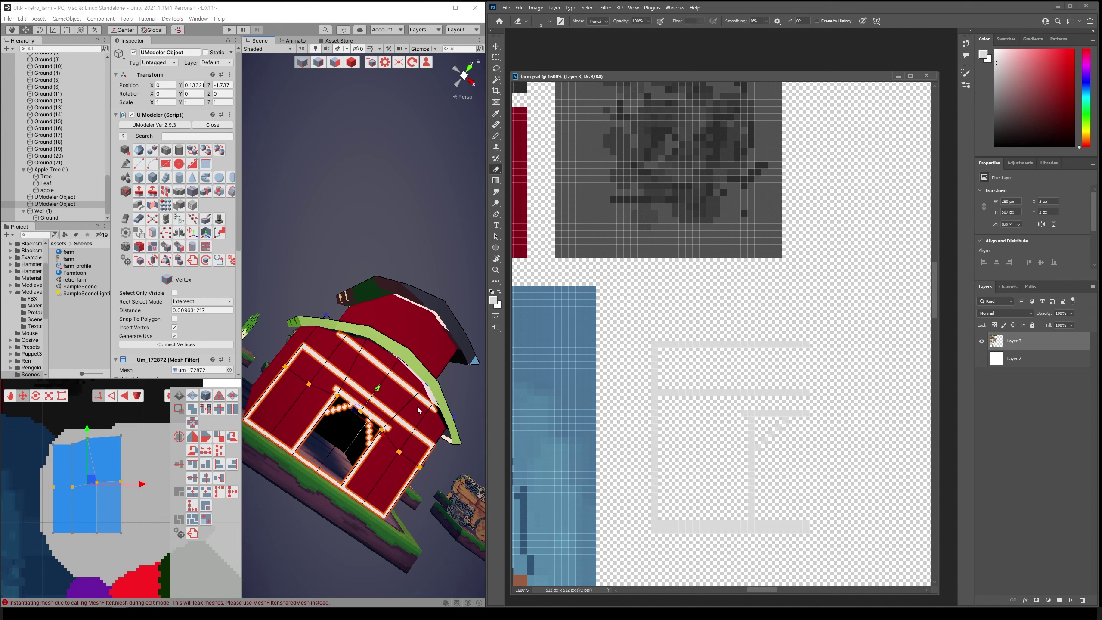
click(391, 448)
mouse_move(391, 447)
alt+mouse_down()
mouse_move(413, 444)
mouse_move(433, 352)
alt+mouse_up()
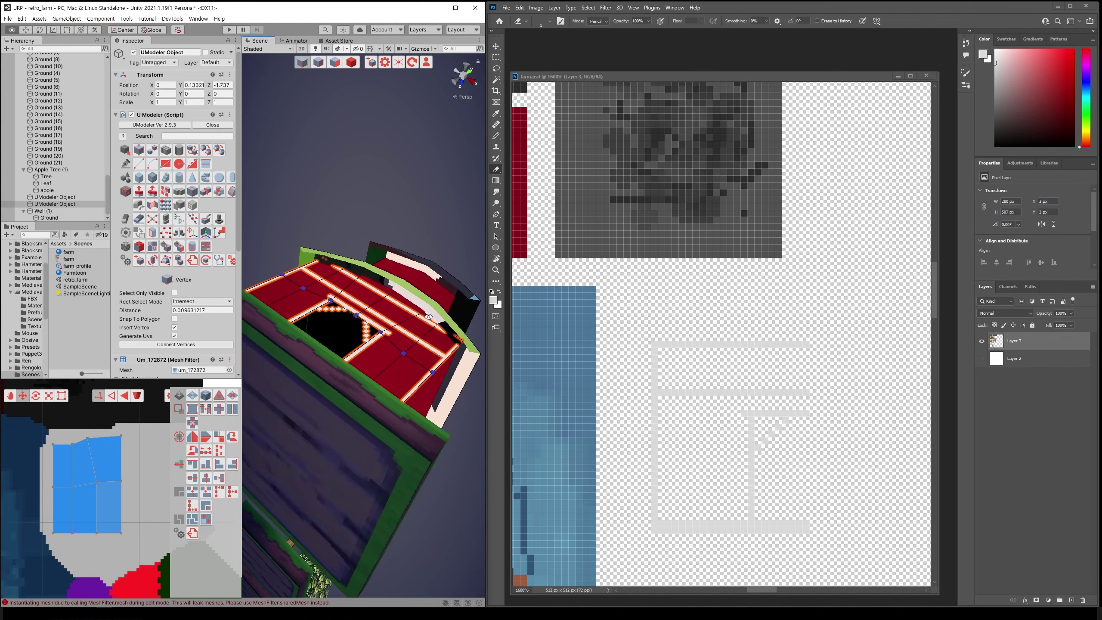
alt+drag(433, 352, 660, 377)
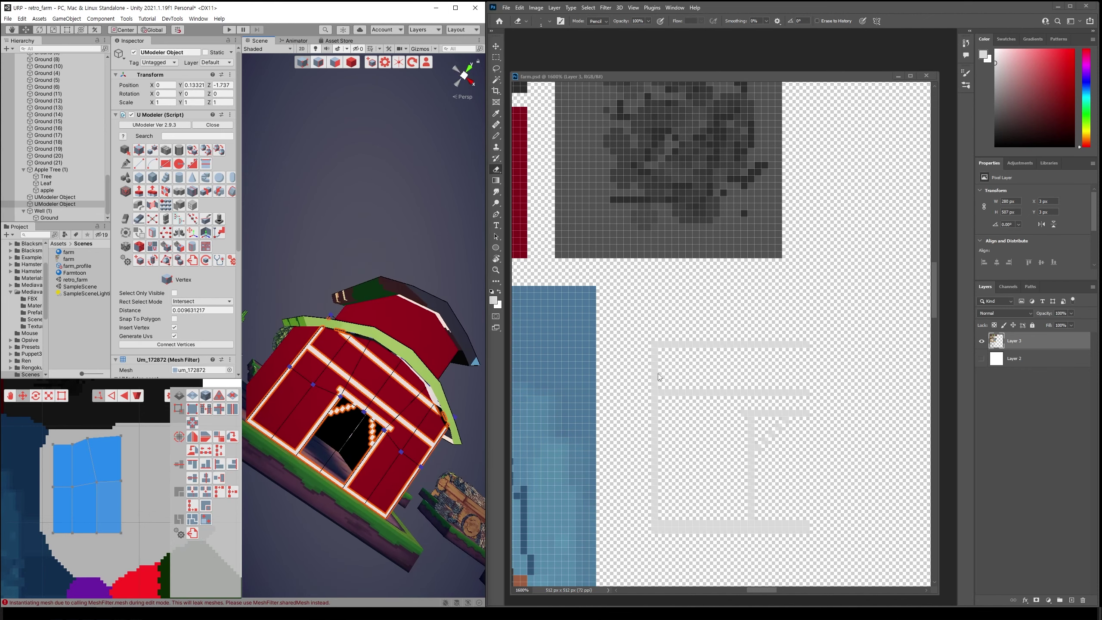
click(653, 345)
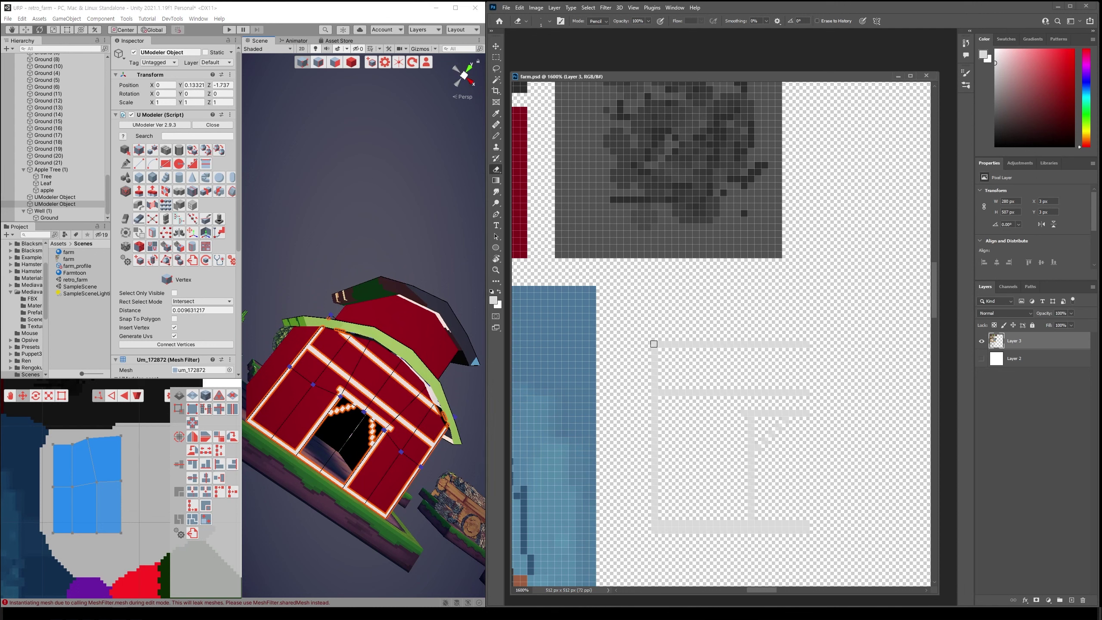
drag(655, 345, 660, 344)
View the barn roof from above and switch UModeler back to Object mode
mouse_move(436, 322)
alt+mouse_down()
mouse_move(424, 391)
mouse_move(445, 492)
mouse_move(392, 92)
alt+mouse_up()
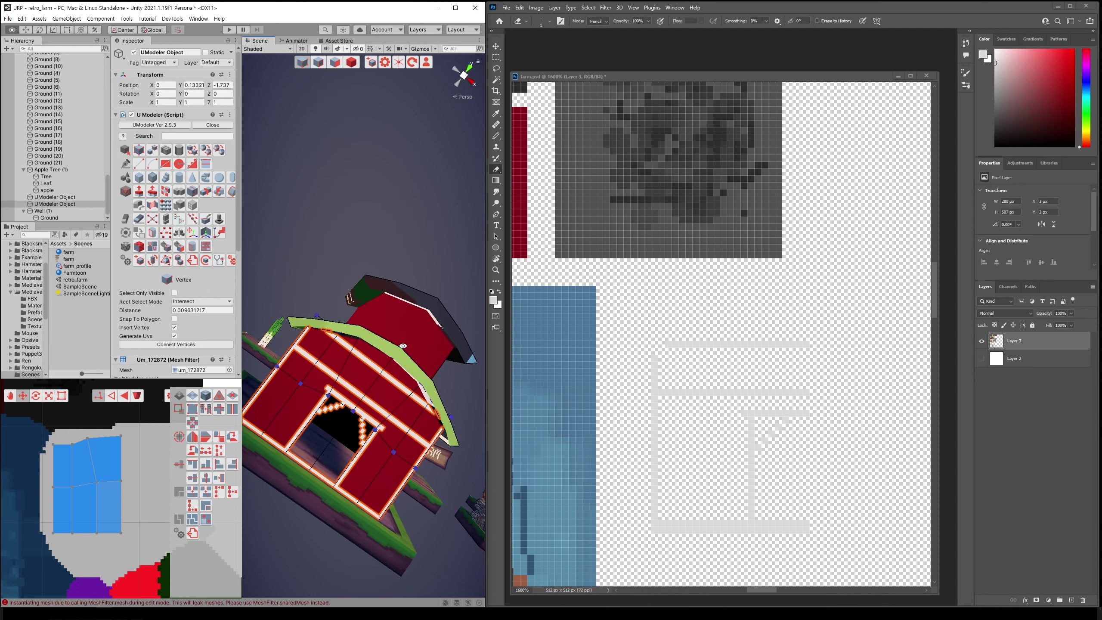
click(351, 62)
mouse_move(399, 238)
alt+mouse_down()
mouse_move(413, 255)
mouse_move(391, 261)
mouse_move(388, 184)
alt+mouse_up()
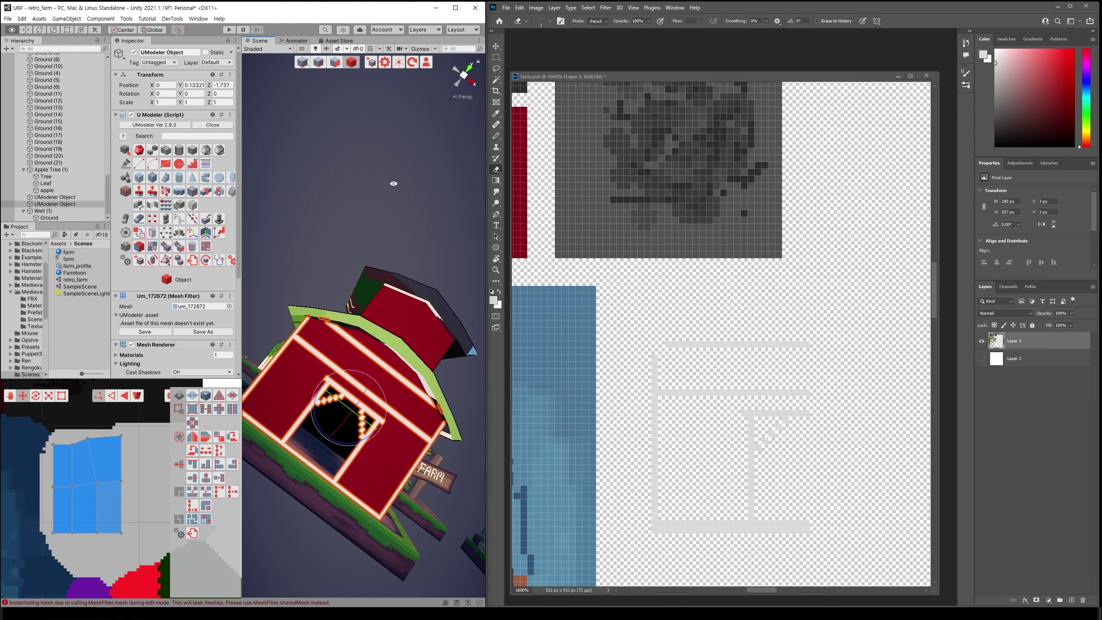
Sample the frame's light grey and pencil stepped diagonal pixels under the top rail
key(b)
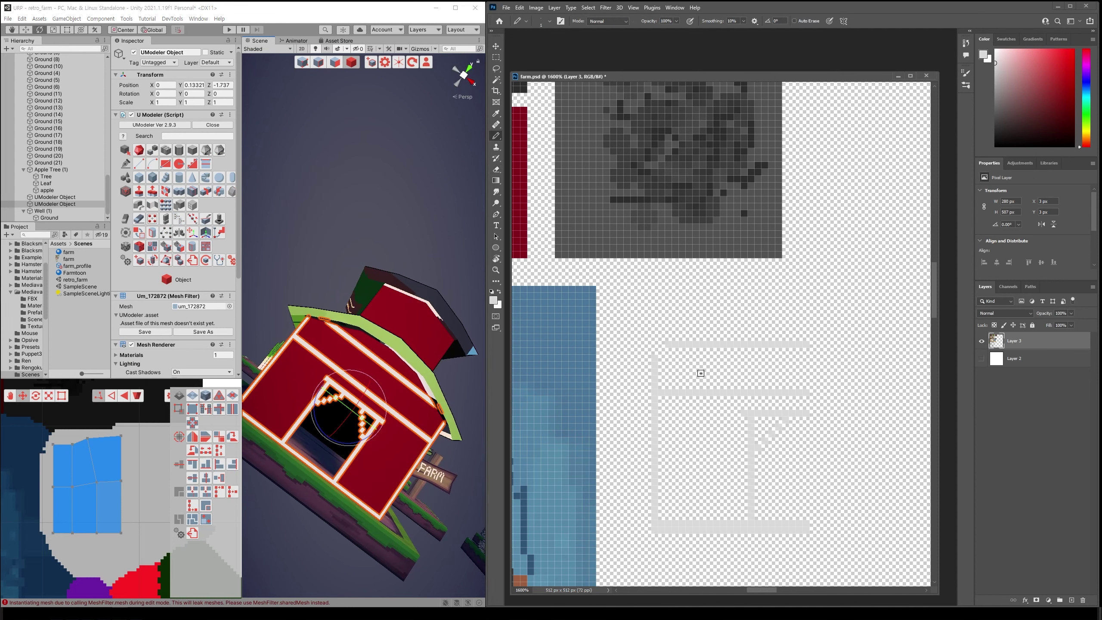
alt+click(742, 392)
drag(691, 356, 702, 366)
click(706, 371)
click(722, 355)
click(740, 366)
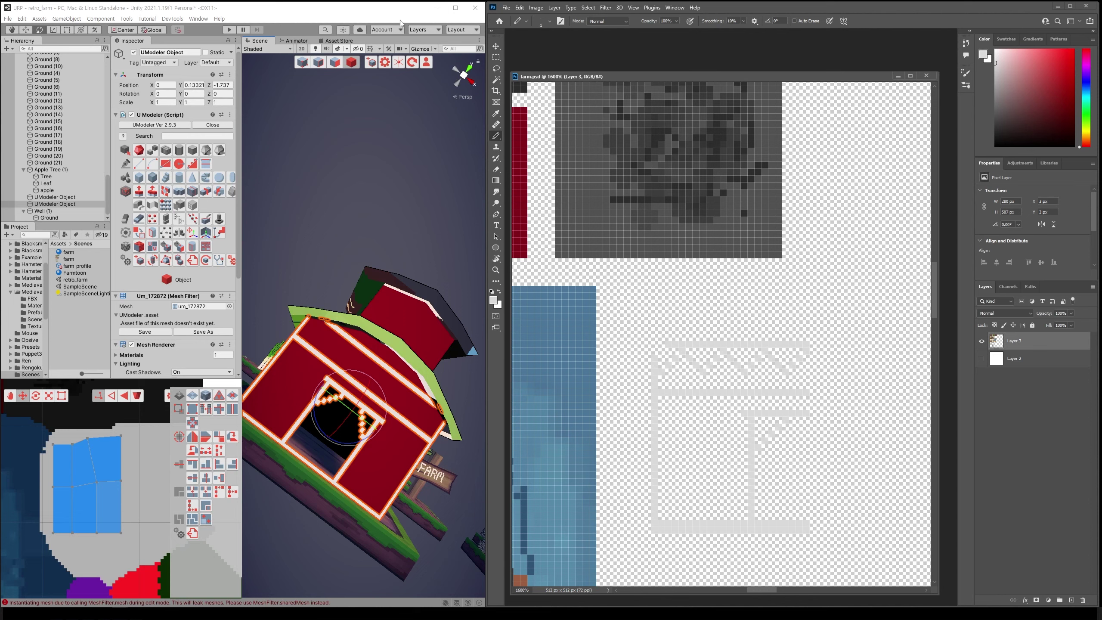
mouse_move(452, 330)
alt+mouse_down()
mouse_move(422, 329)
mouse_move(409, 309)
mouse_move(425, 268)
mouse_move(414, 311)
mouse_move(365, 112)
alt+mouse_up()
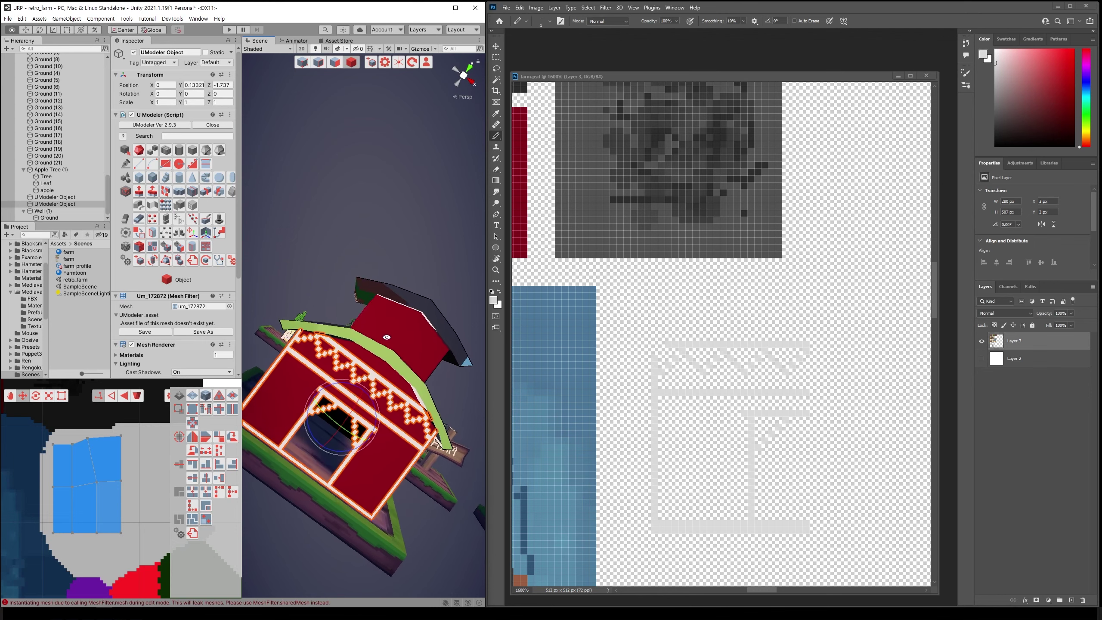
Deselect the barn and orbit to view the zigzag trim and the FARM sign side
click(357, 130)
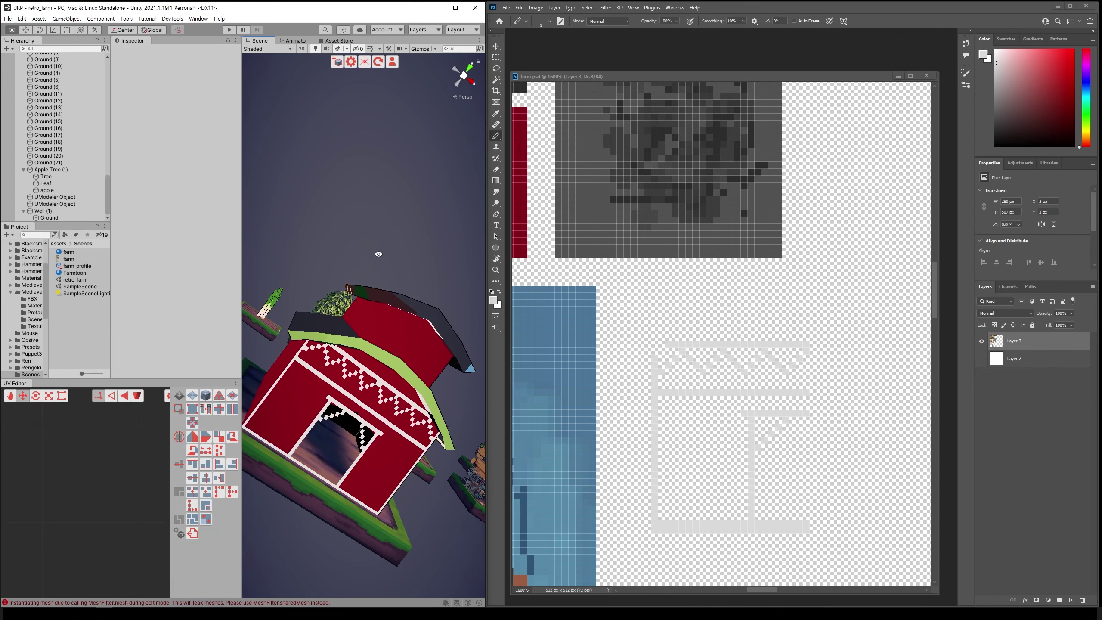
alt+drag(357, 129, 430, 264)
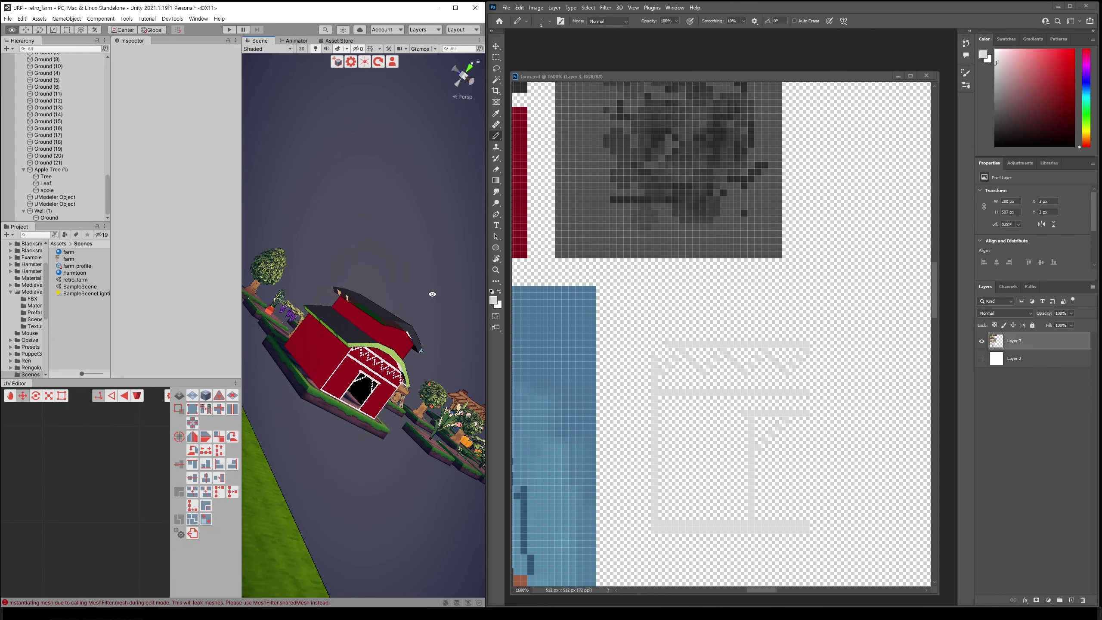
alt+scroll(417, 300, up, 5)
alt+drag(417, 300, 363, 266)
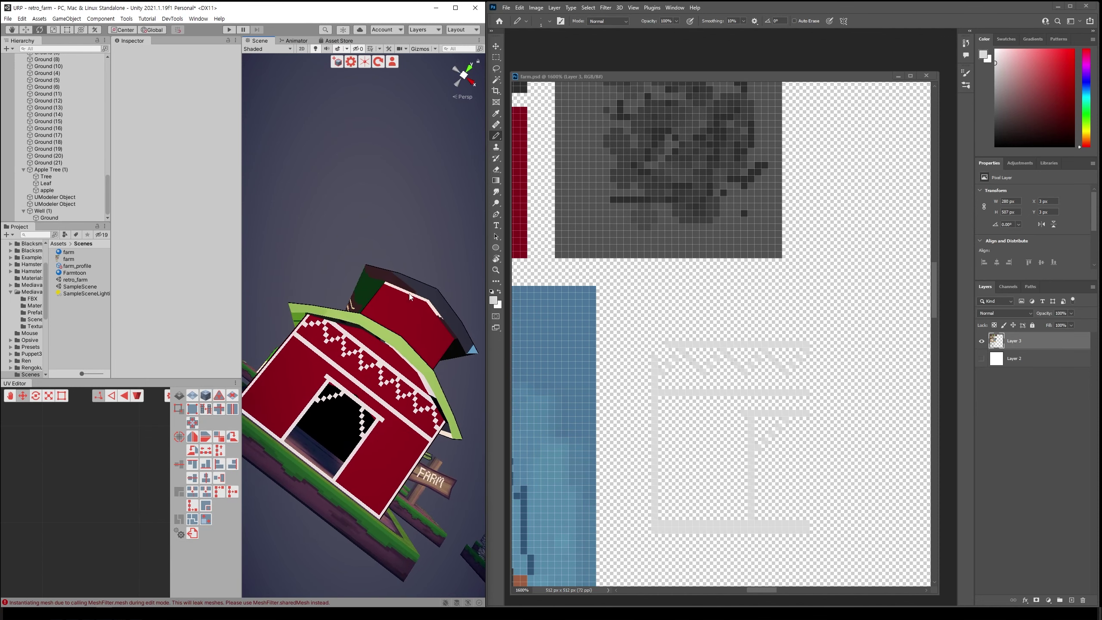
Select the barn, pick two front vertices in Vertex mode, then deselect it
click(410, 312)
click(304, 63)
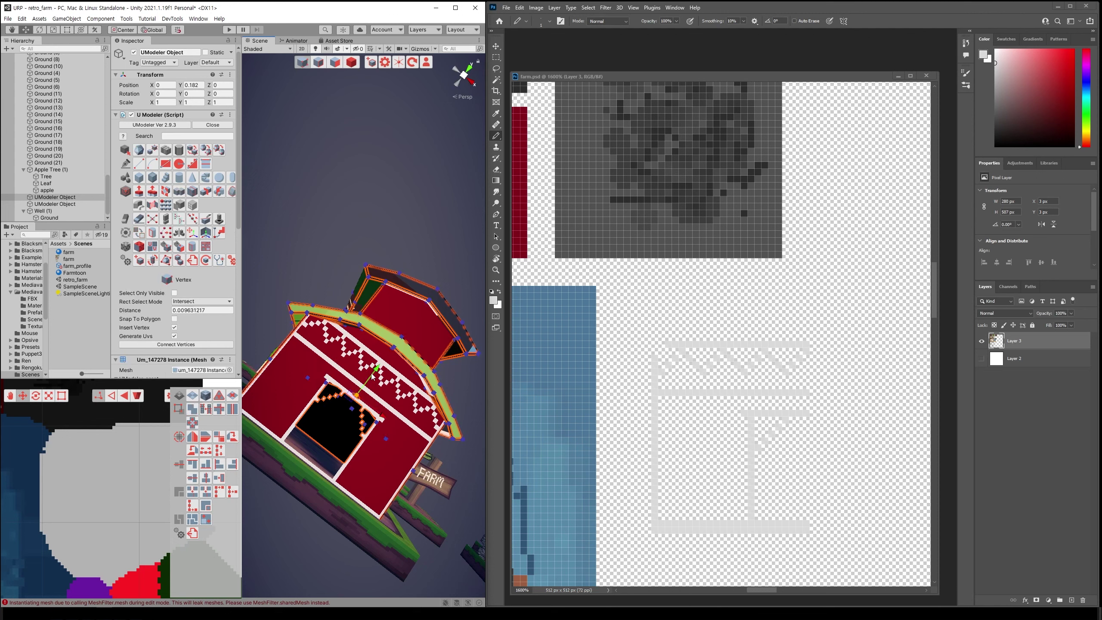
click(380, 419)
click(356, 397)
click(370, 139)
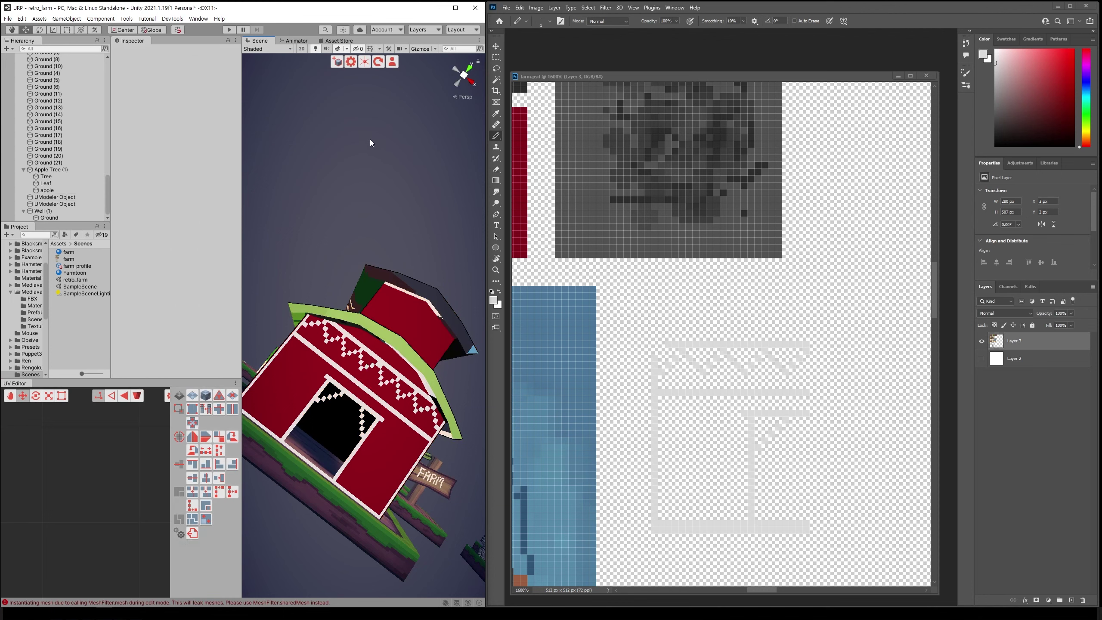
mouse_move(370, 140)
alt+mouse_down()
mouse_move(402, 304)
mouse_move(363, 310)
mouse_move(490, 291)
alt+mouse_up()
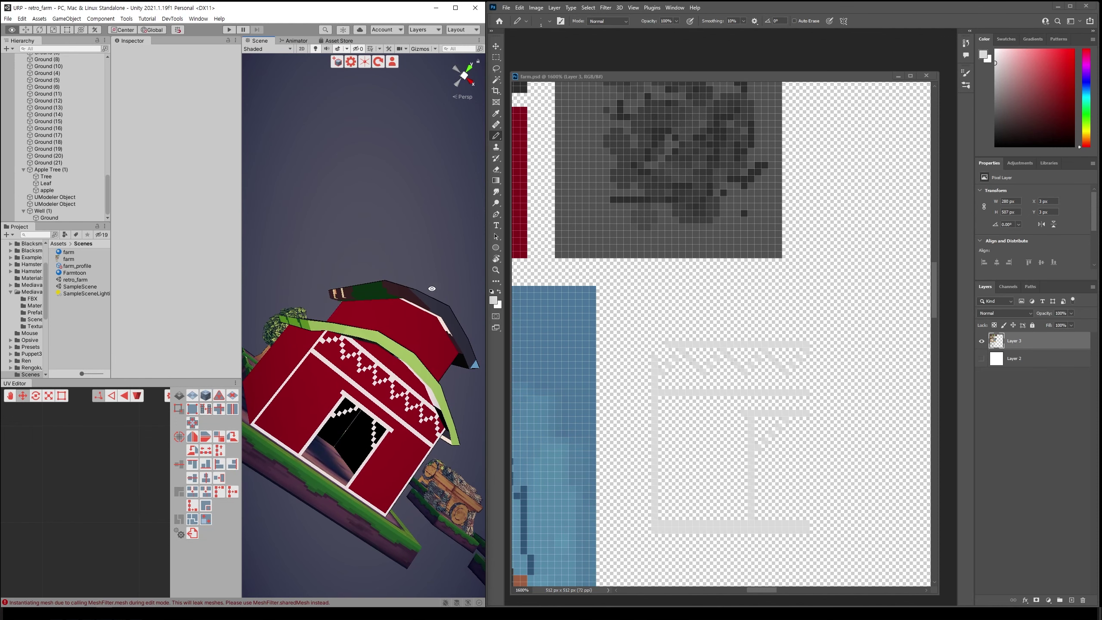
Erase the bottom trim line to the right of the post
key(e)
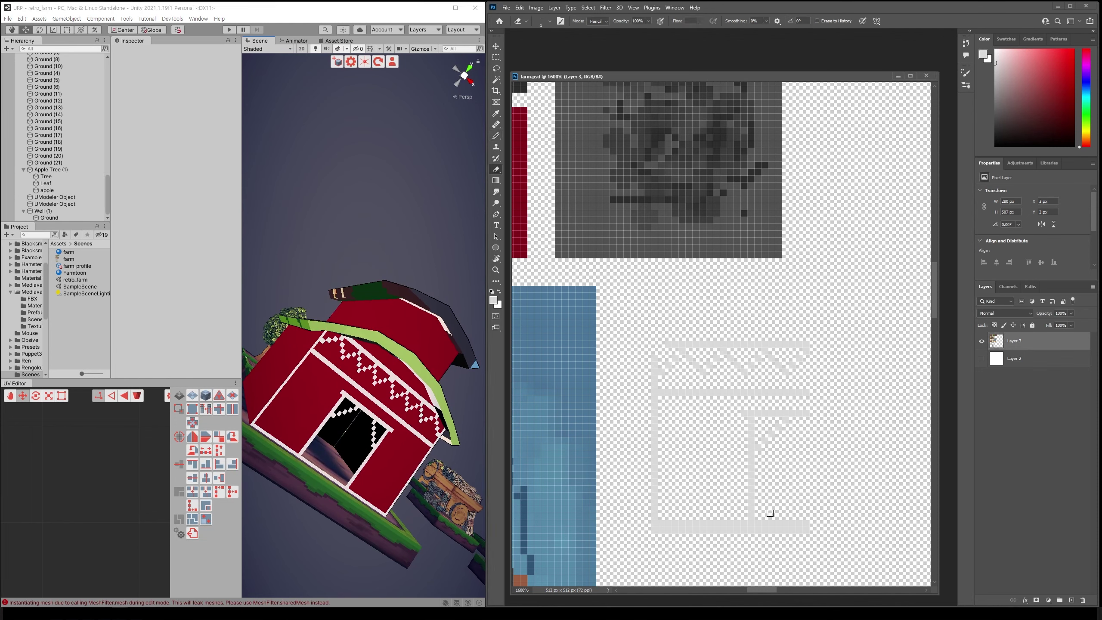
drag(759, 530, 791, 529)
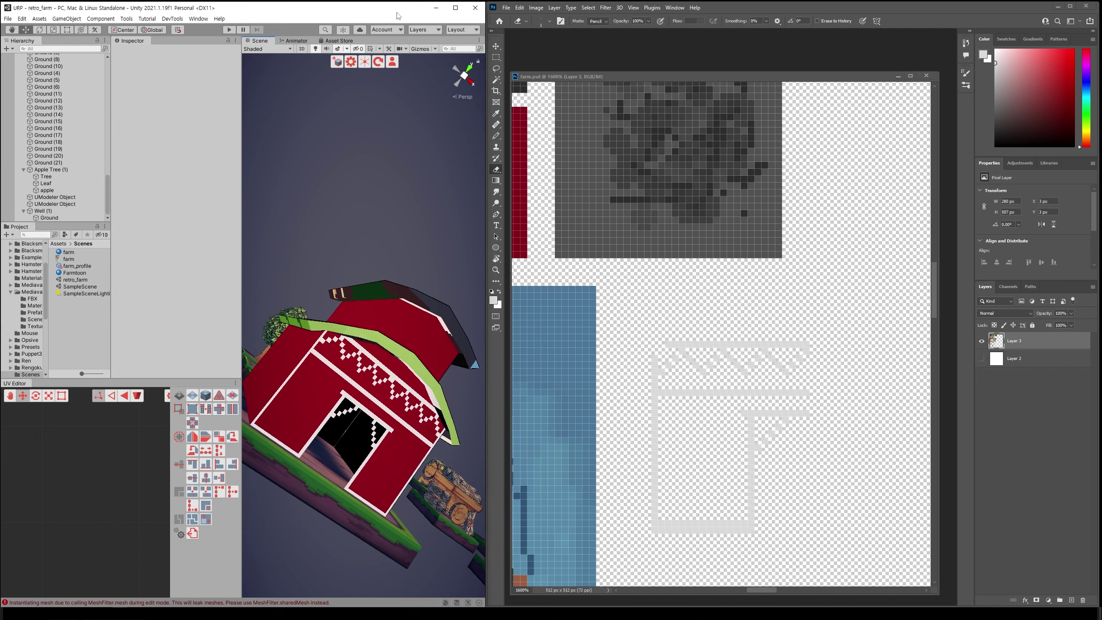
mouse_move(415, 282)
alt+mouse_down()
mouse_move(419, 344)
mouse_move(388, 315)
mouse_move(379, 278)
mouse_move(357, 272)
alt+mouse_up()
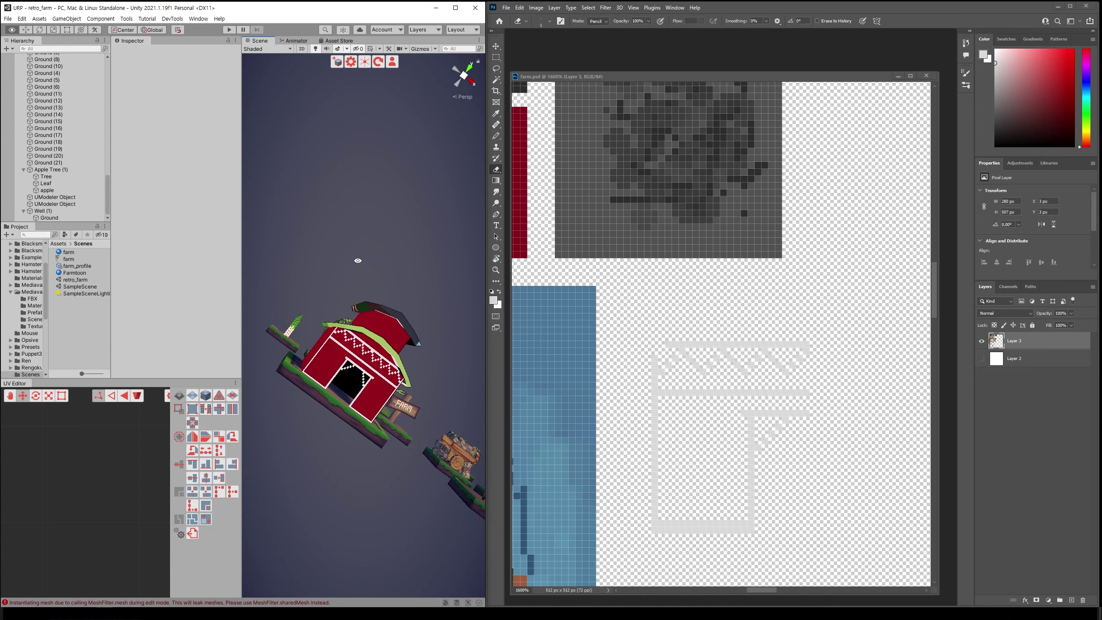
scroll(360, 273, up, 3)
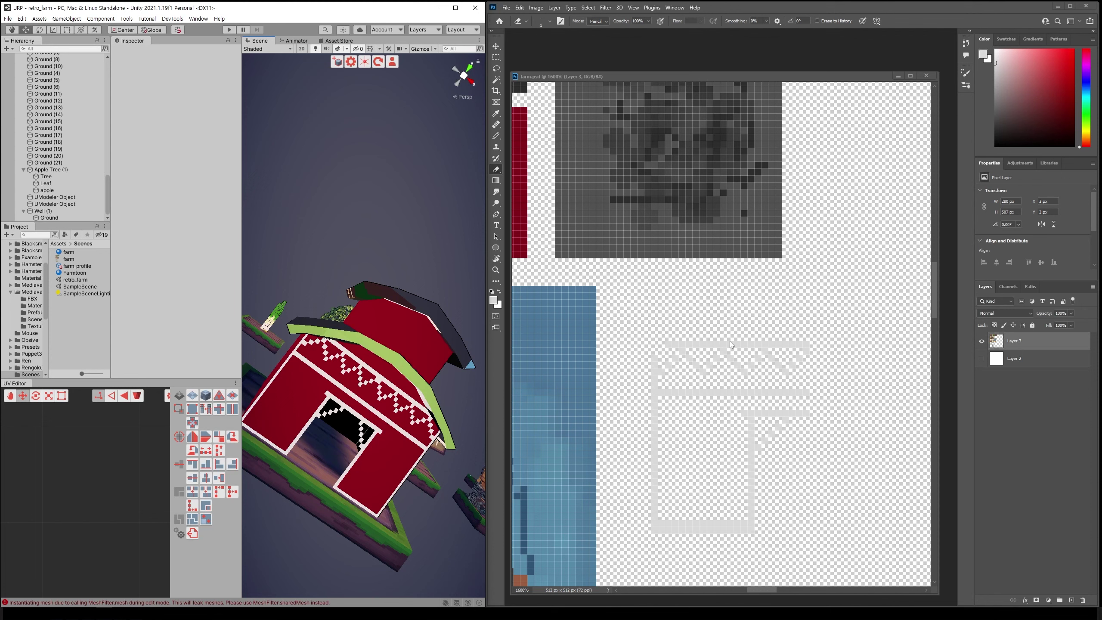
key(alt+Tab)
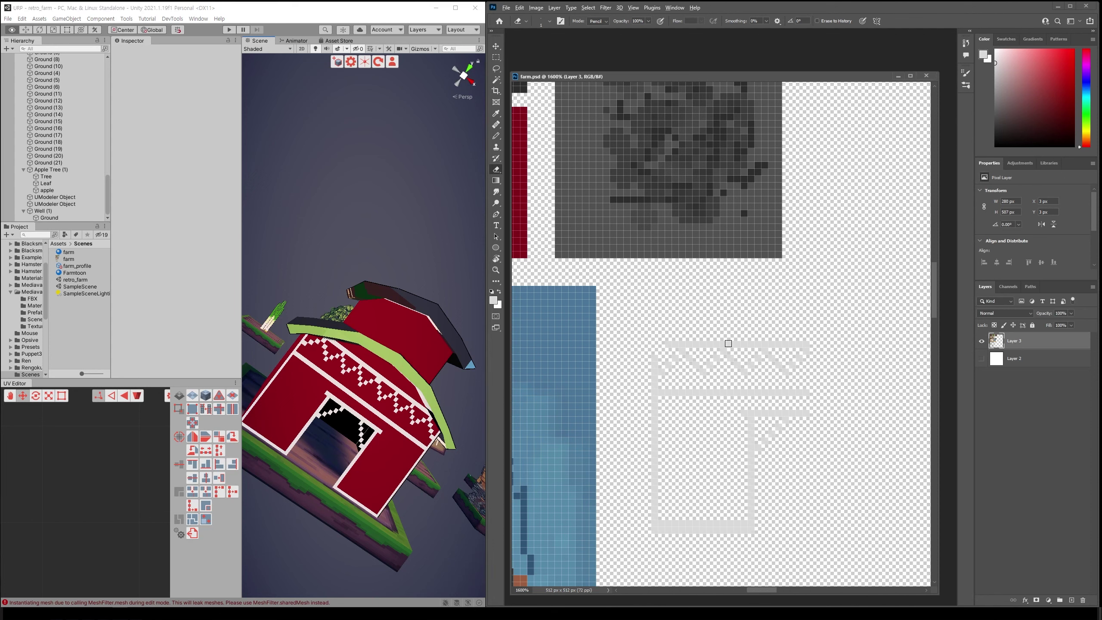
Paint four mid-grey dots along the top rail and one on the lower rail
key(b)
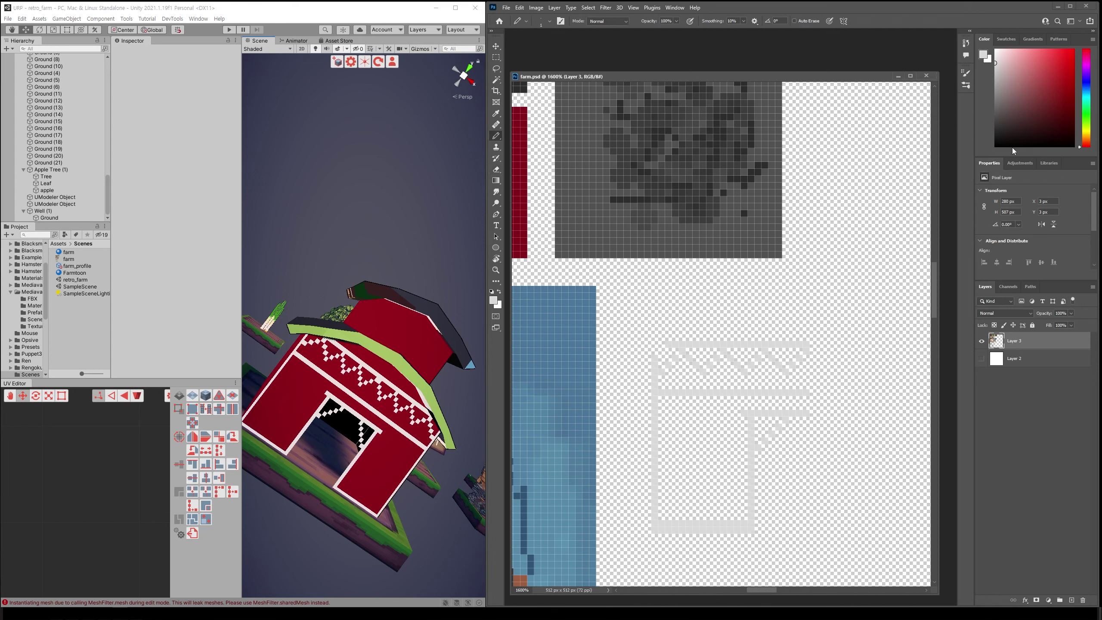
click(995, 78)
click(683, 352)
click(724, 352)
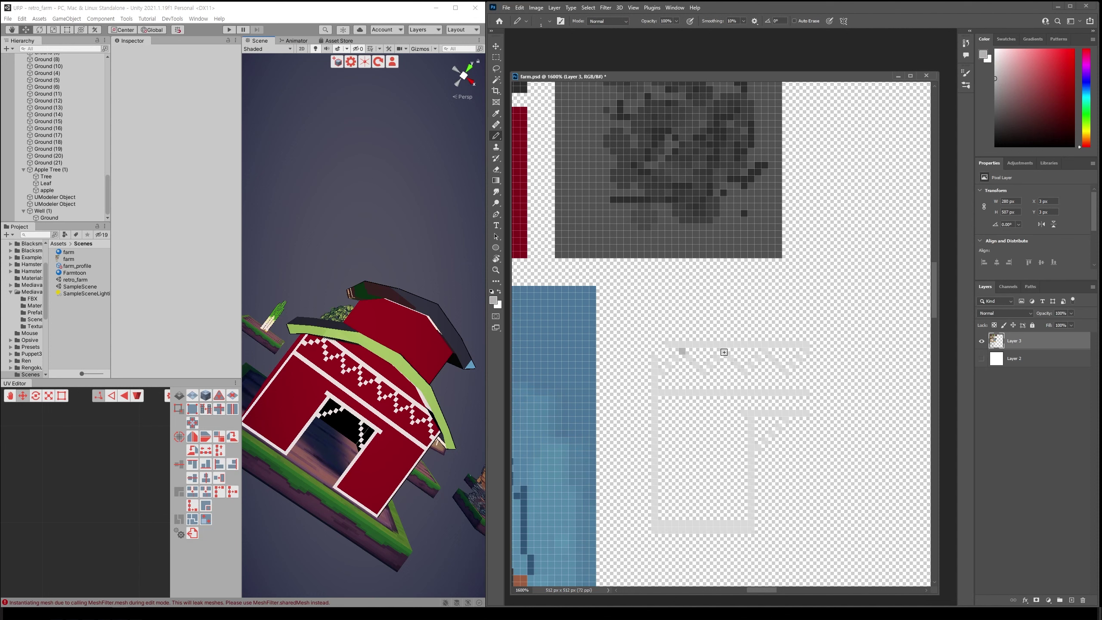
click(765, 352)
click(807, 351)
click(752, 421)
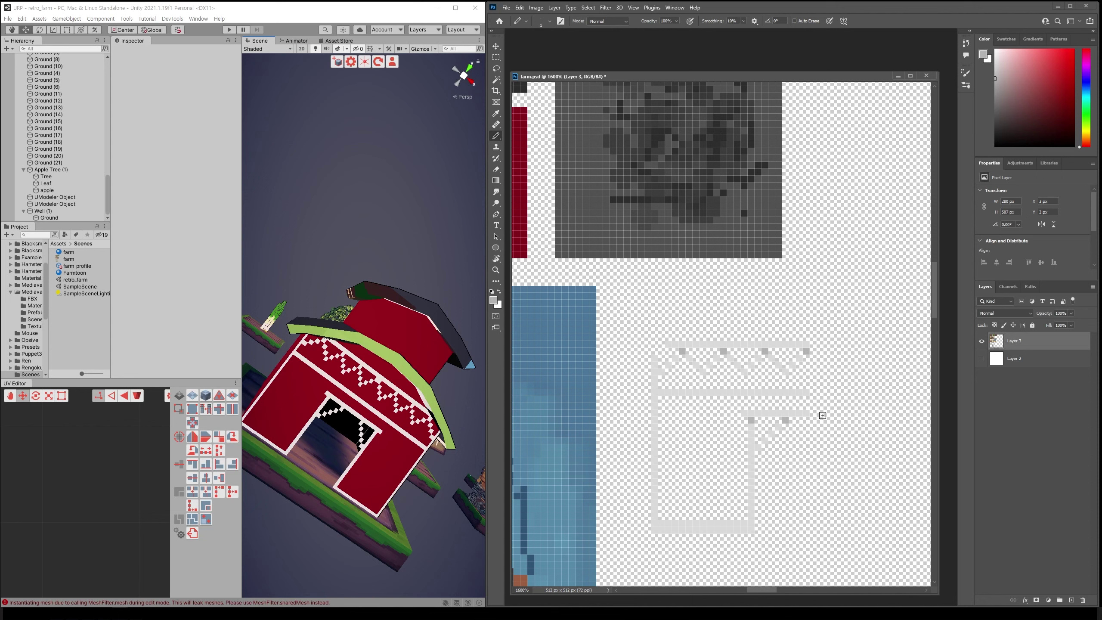
Sample a darker grey and draw a vertical stroke inside the frame
click(366, 9)
right_drag(377, 48, 381, 220)
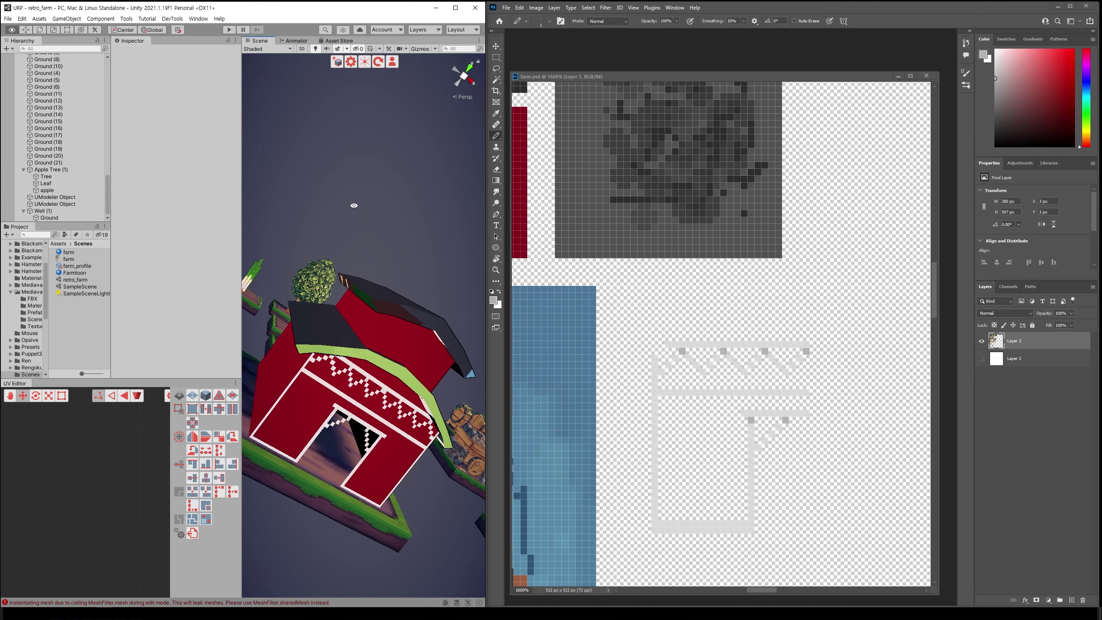
click(803, 65)
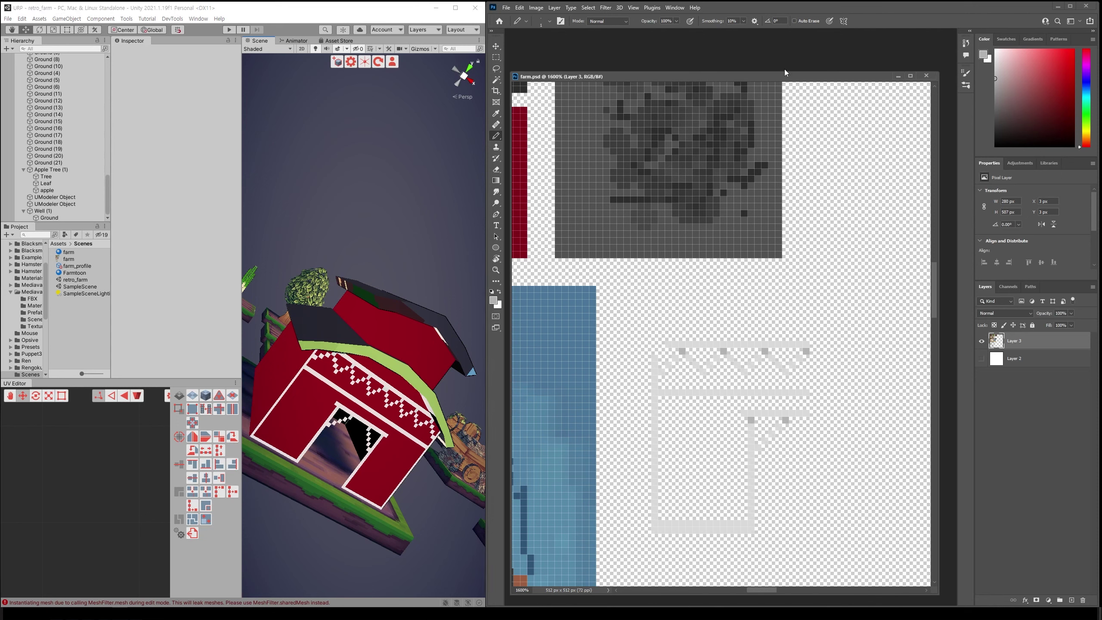
click(376, 14)
click(721, 332)
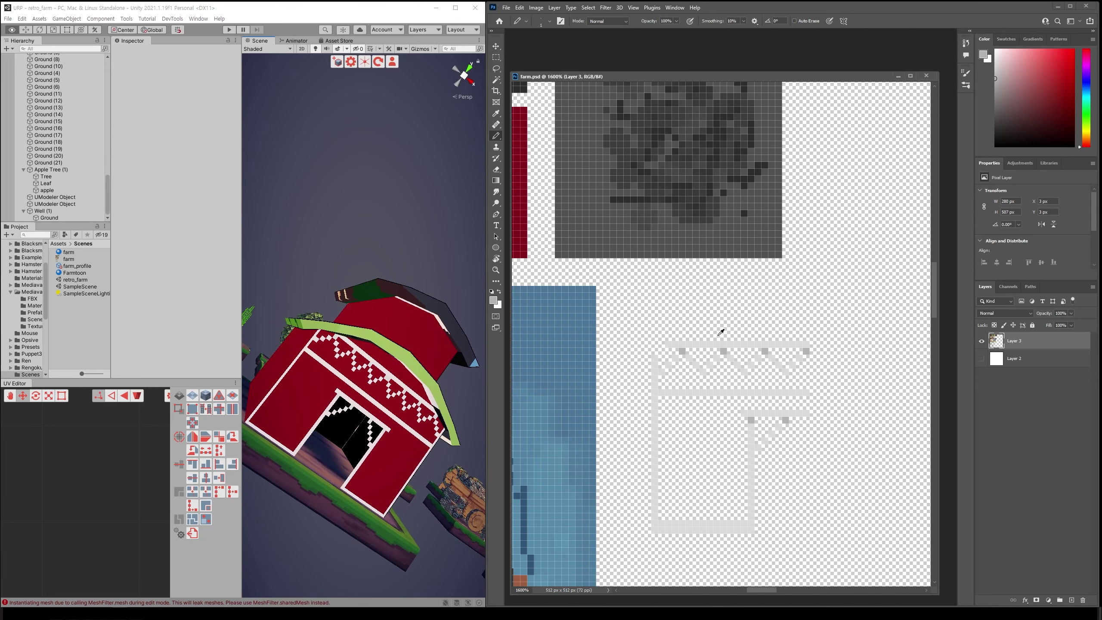
alt+click(730, 347)
click(369, 20)
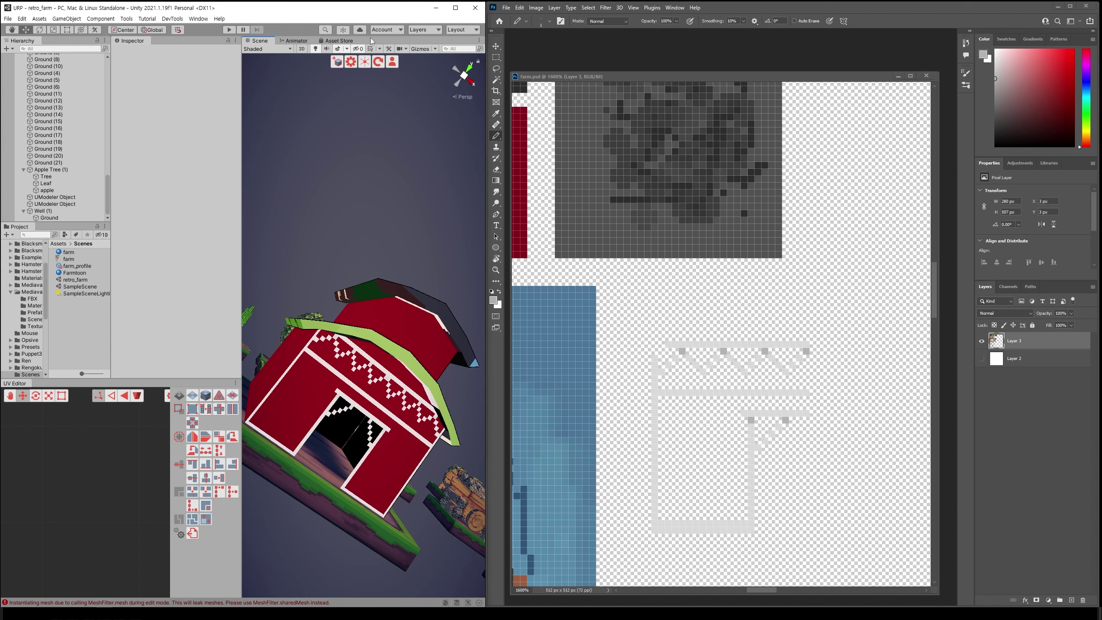
alt+click(682, 350)
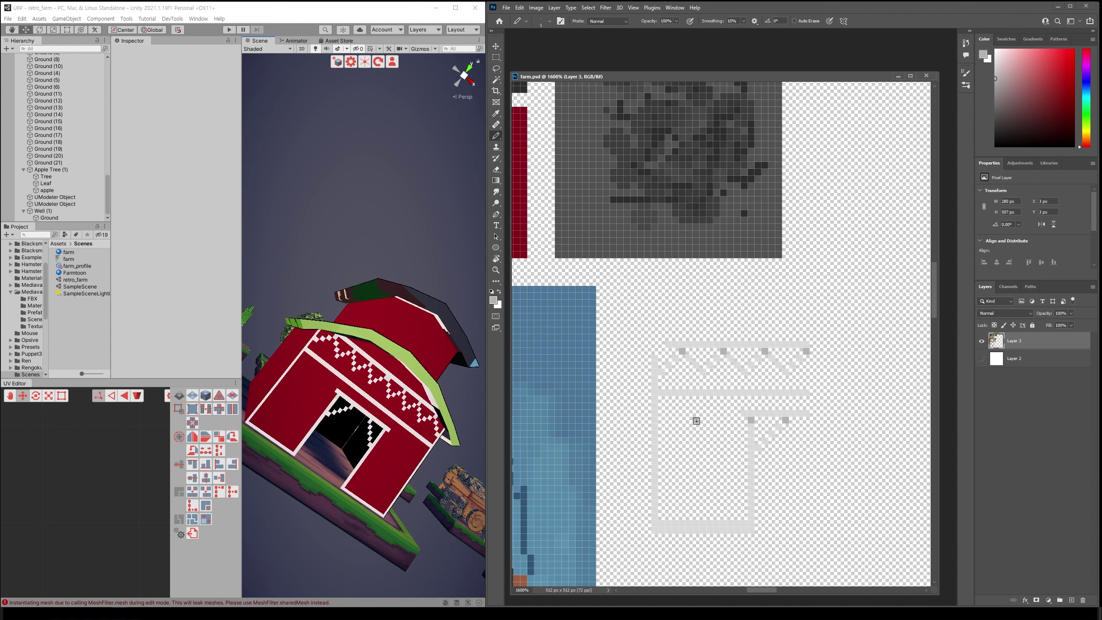
drag(696, 418, 696, 479)
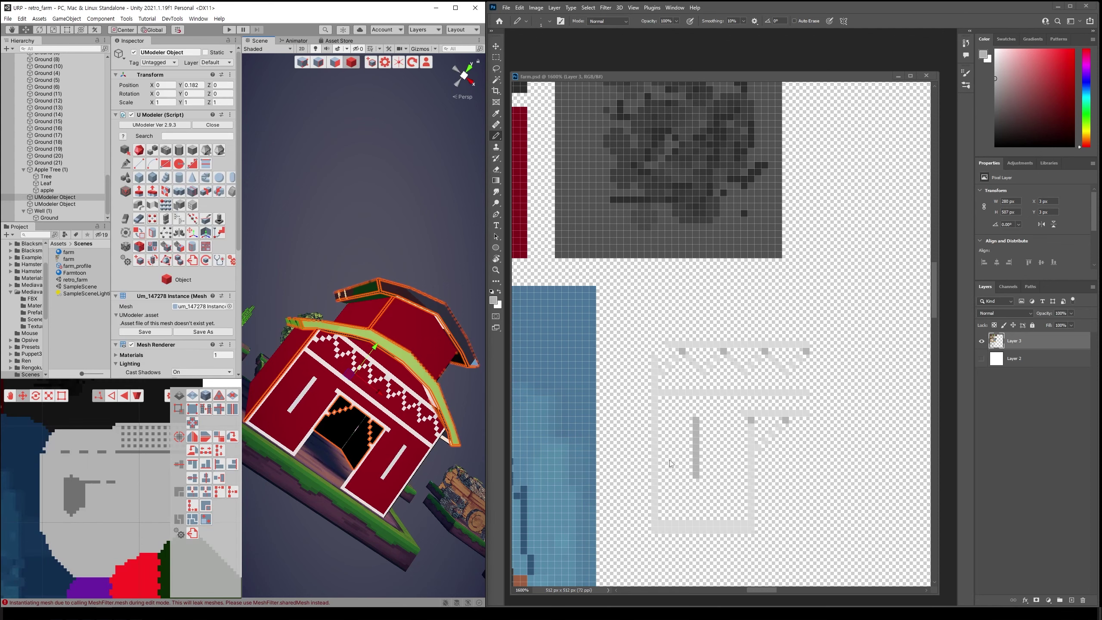
Erase the grey vertical stroke inside the frame texture
key(w)
key(e)
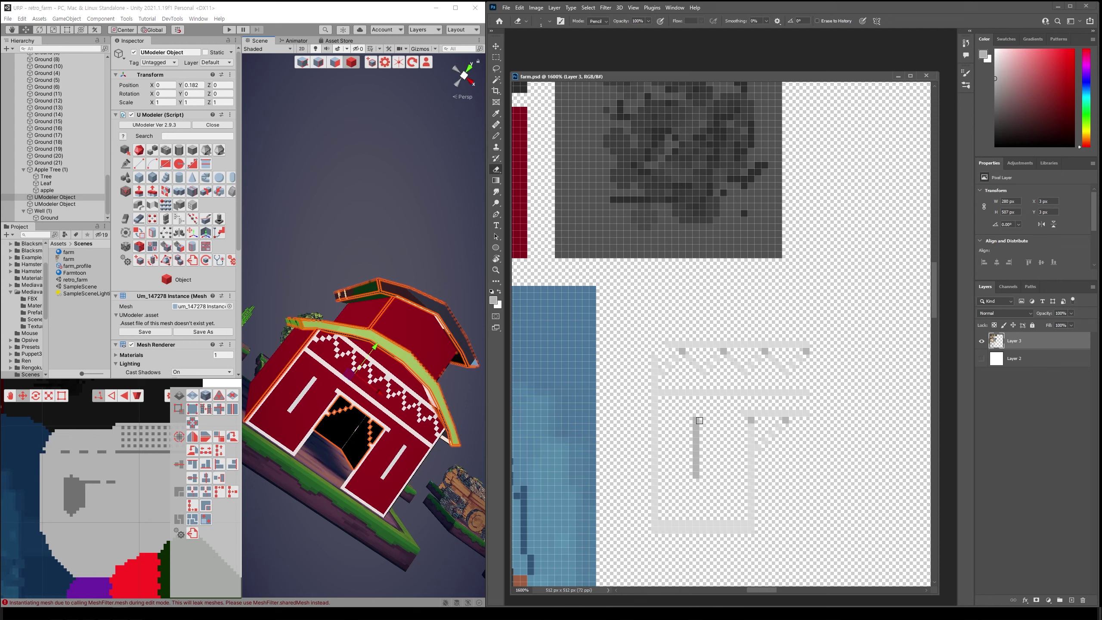
drag(697, 419, 697, 479)
mouse_move(367, 199)
alt+mouse_down()
mouse_move(396, 211)
mouse_move(389, 196)
alt+mouse_up()
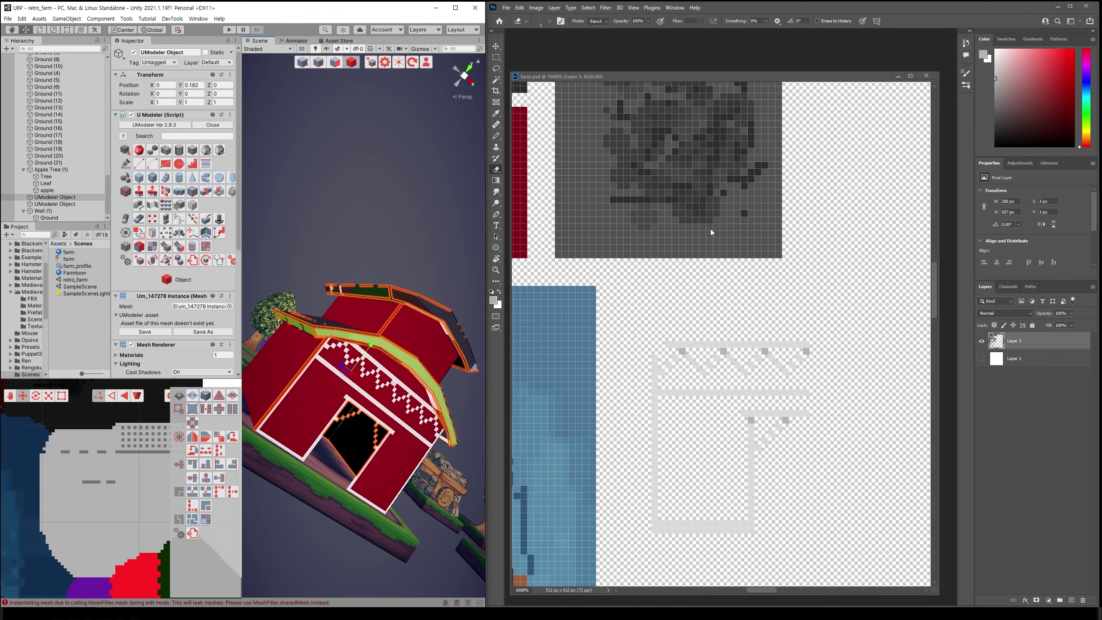
Save farm.psd and pencil a dark grey band along the frame's bottom
key(b)
key(ctrl+s)
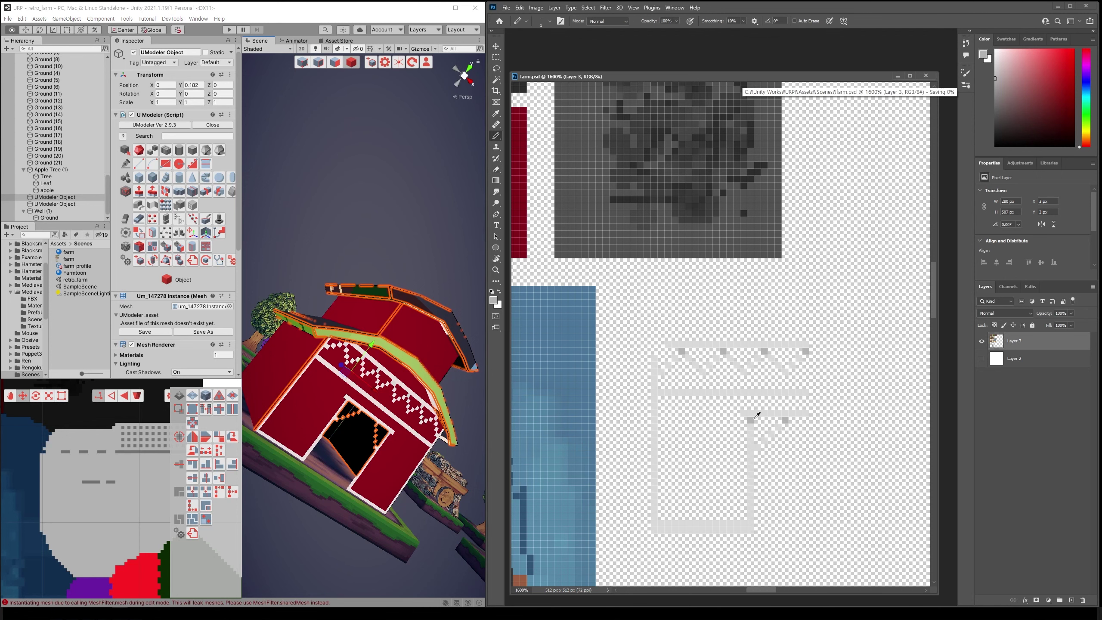
alt+click(754, 420)
mouse_move(742, 501)
mouse_down()
mouse_move(741, 530)
mouse_move(665, 503)
mouse_move(732, 512)
mouse_move(739, 530)
mouse_move(665, 530)
mouse_up()
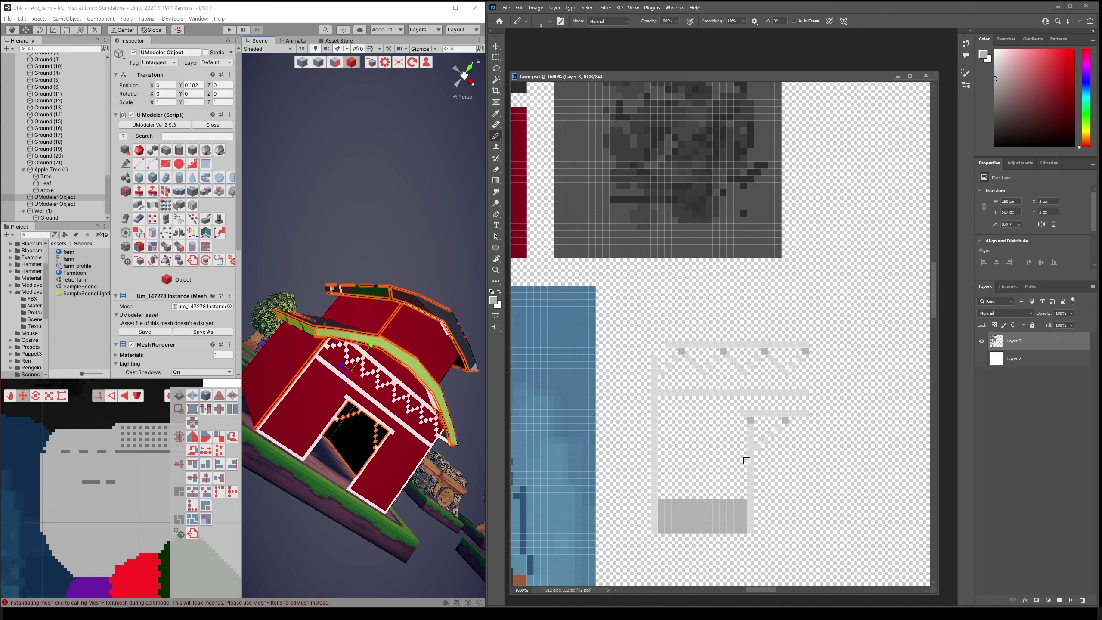
mouse_move(351, 227)
alt+mouse_down()
mouse_move(340, 211)
mouse_move(294, 235)
mouse_move(294, 252)
mouse_move(316, 185)
mouse_move(402, 361)
mouse_move(385, 365)
mouse_move(449, 377)
mouse_move(442, 427)
alt+mouse_up()
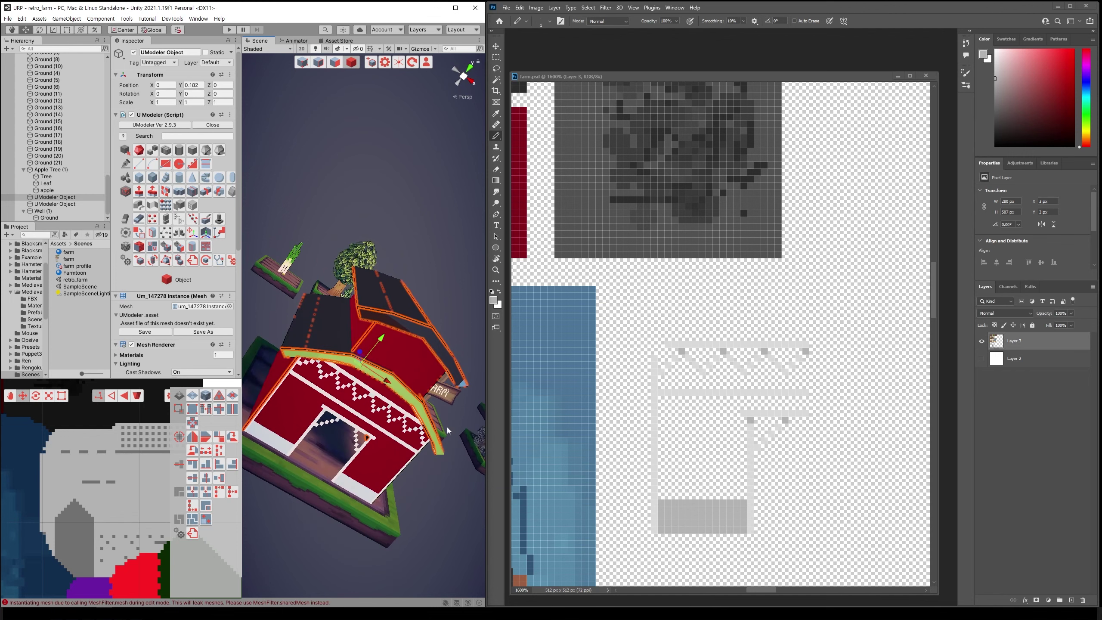
Zoom out over the farm, deselect the barn, and zoom in on its X-braced gable face
scroll(442, 426, down, 3)
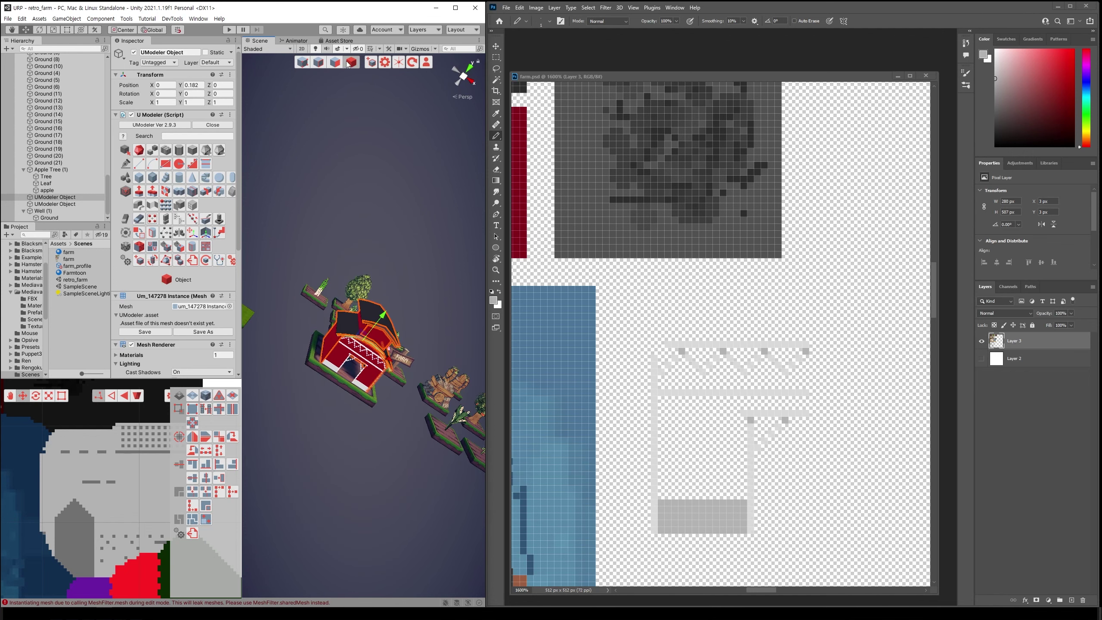
alt+drag(382, 260, 418, 296)
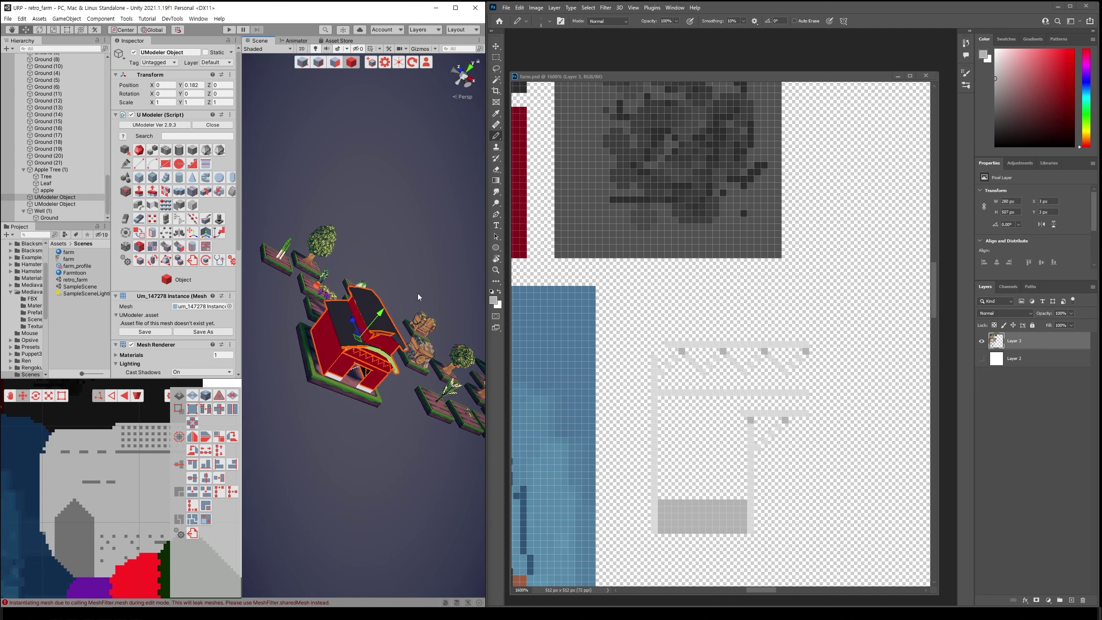
scroll(416, 296, up, 2)
scroll(417, 307, down, 5)
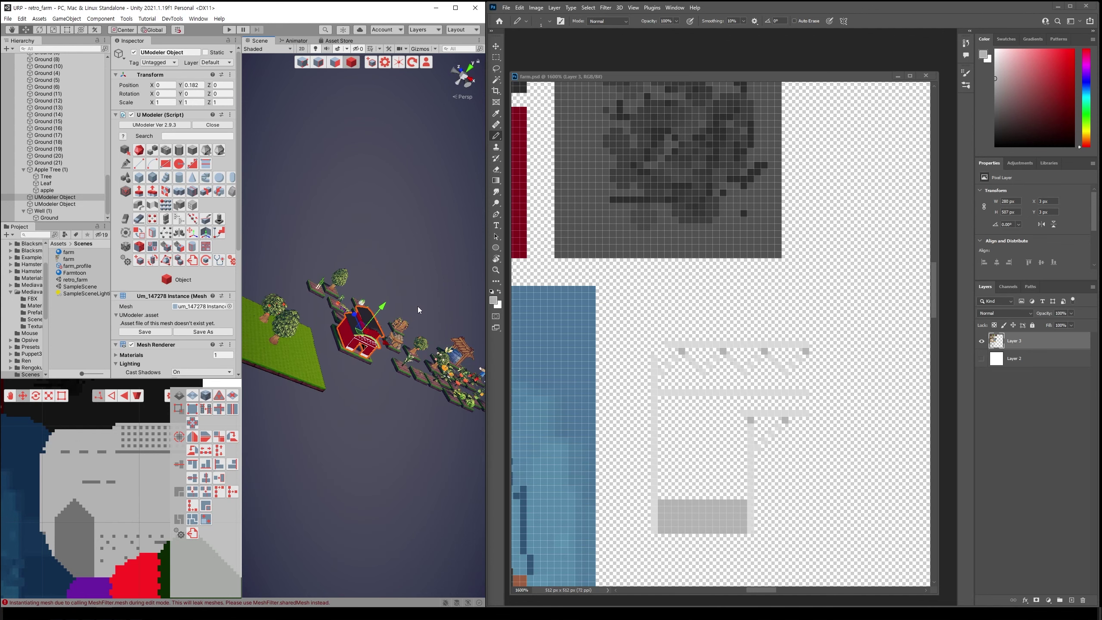
click(335, 62)
click(355, 63)
click(416, 212)
scroll(415, 222, up, 3)
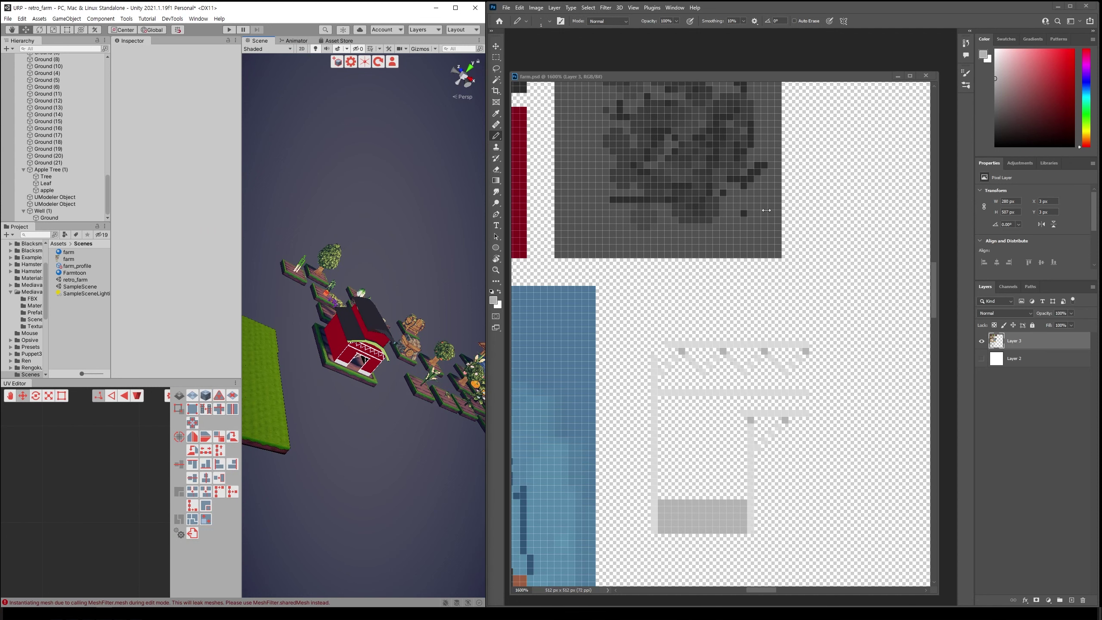
click(759, 82)
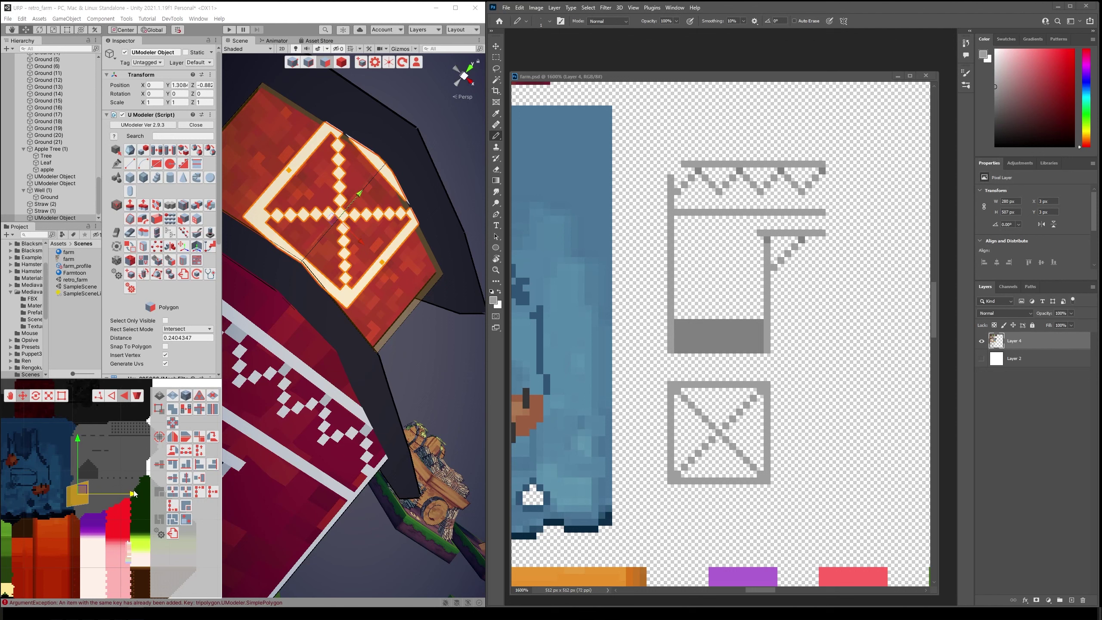
Shift and scale the gable face's UVs so the X pattern fits it
drag(130, 494, 128, 495)
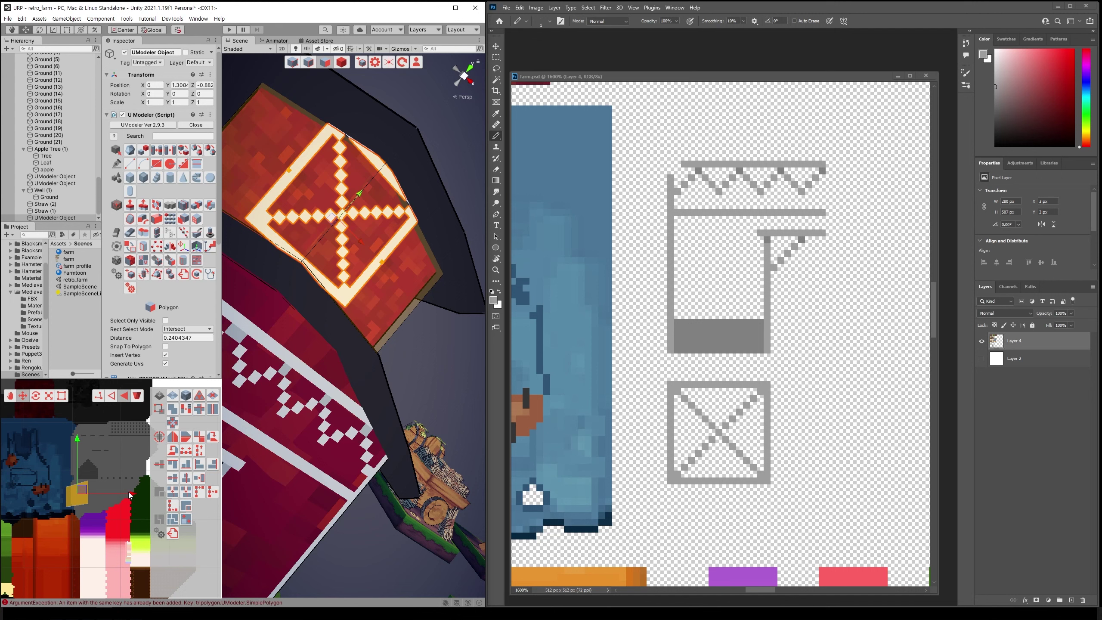
drag(130, 495, 132, 496)
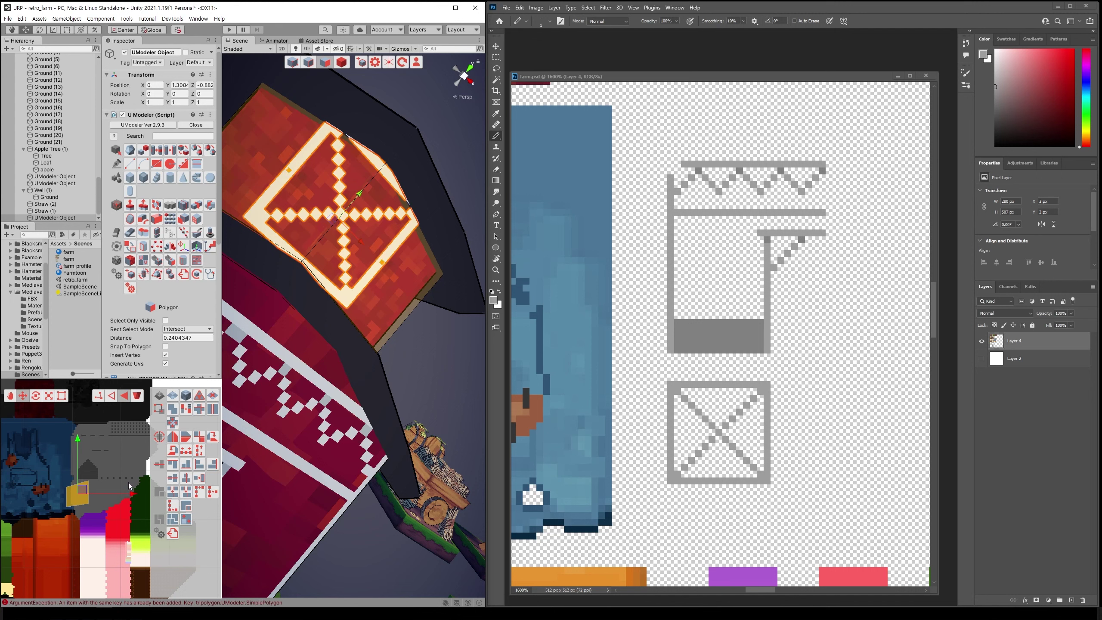
key(r)
drag(85, 495, 84, 498)
scroll(102, 487, down, 1)
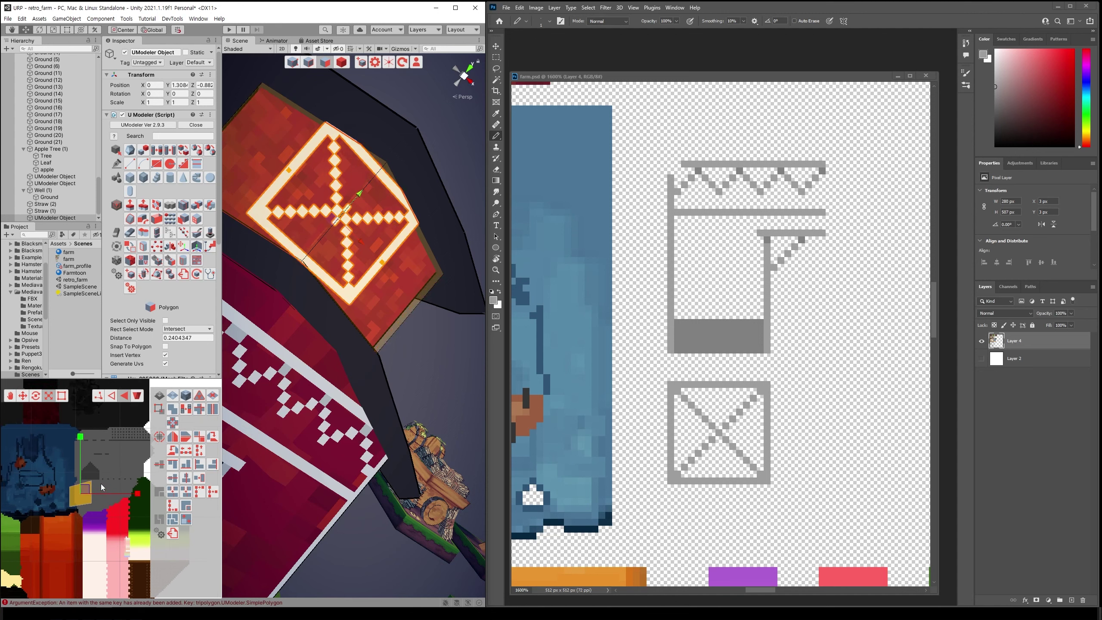
scroll(101, 482, down, 1)
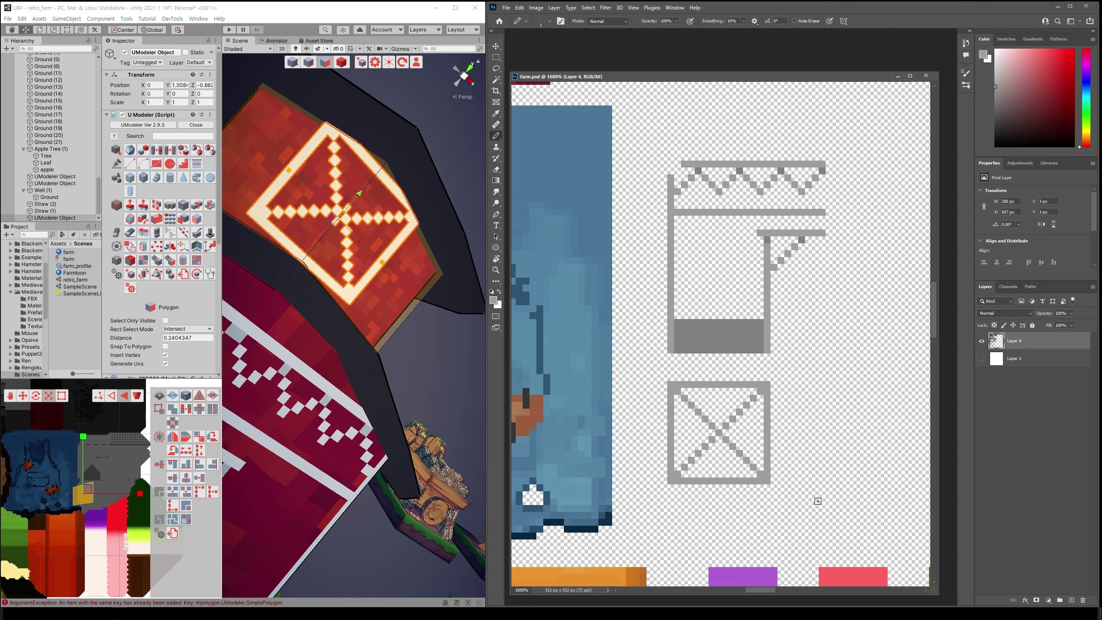
scroll(122, 441, down, 2)
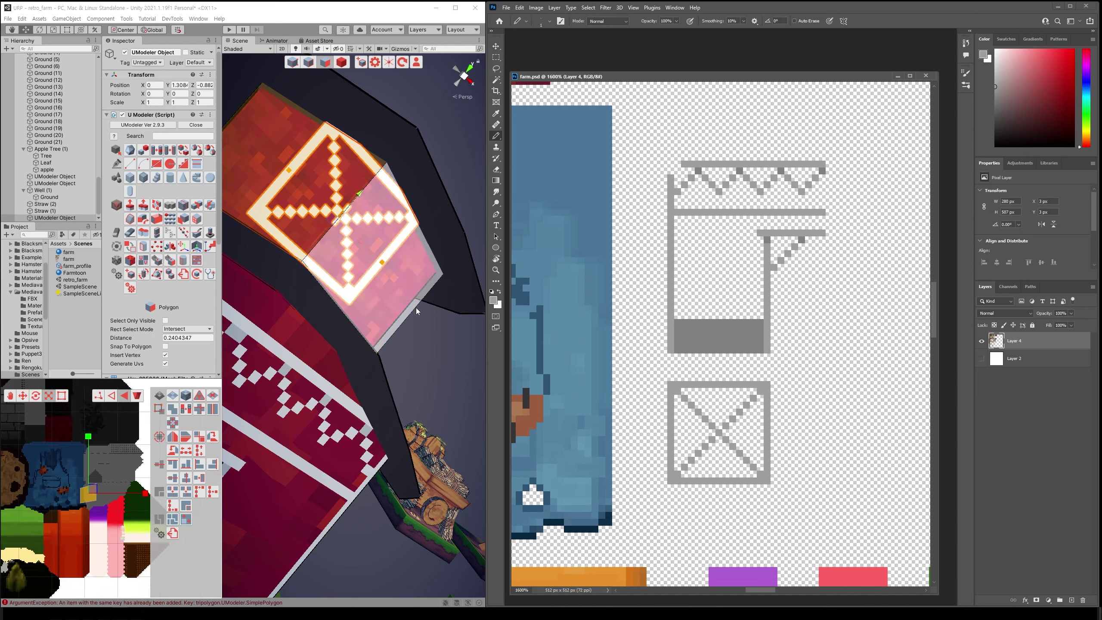
With the gable viewed head-on, raise the top UV vertices in Vertex mode
alt+drag(415, 307, 405, 352)
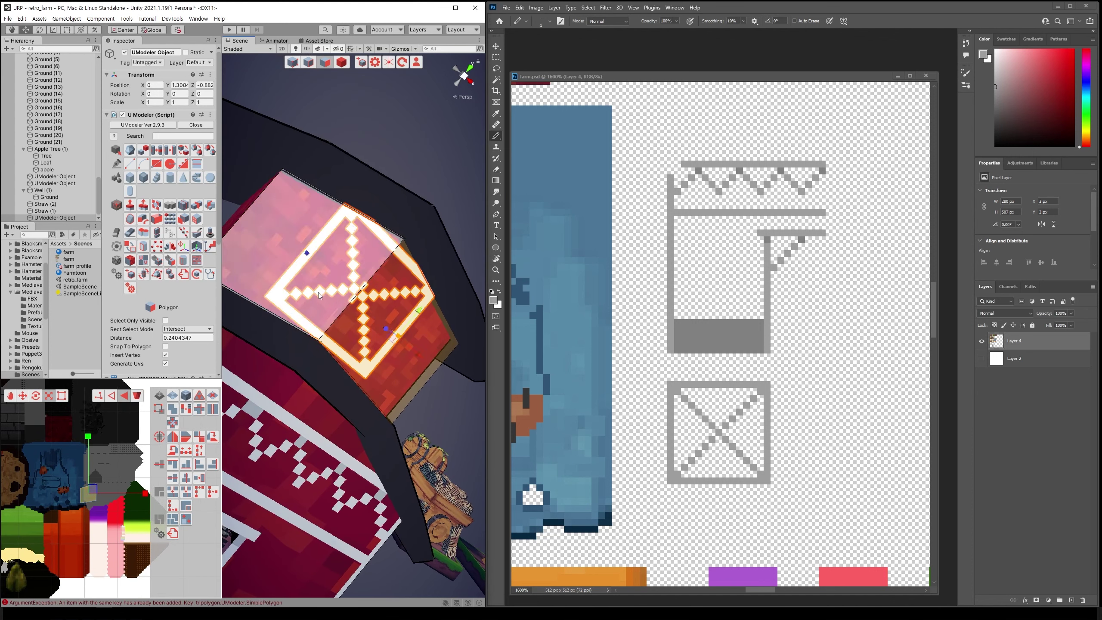
alt+drag(388, 379, 350, 307)
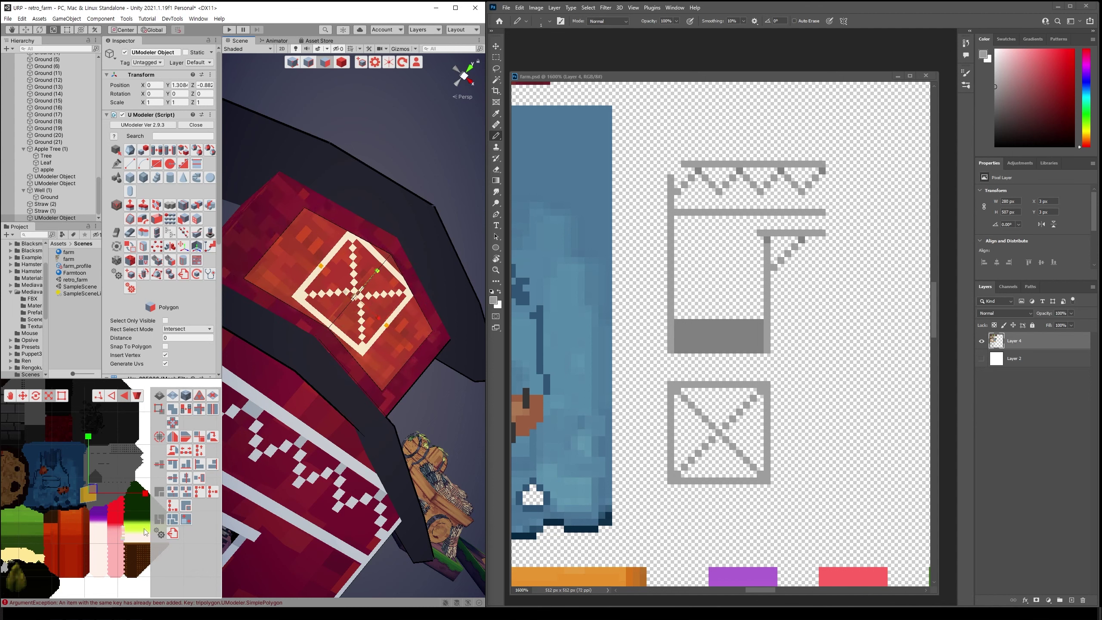
scroll(99, 504, up, 2)
scroll(107, 504, up, 1)
scroll(109, 513, up, 1)
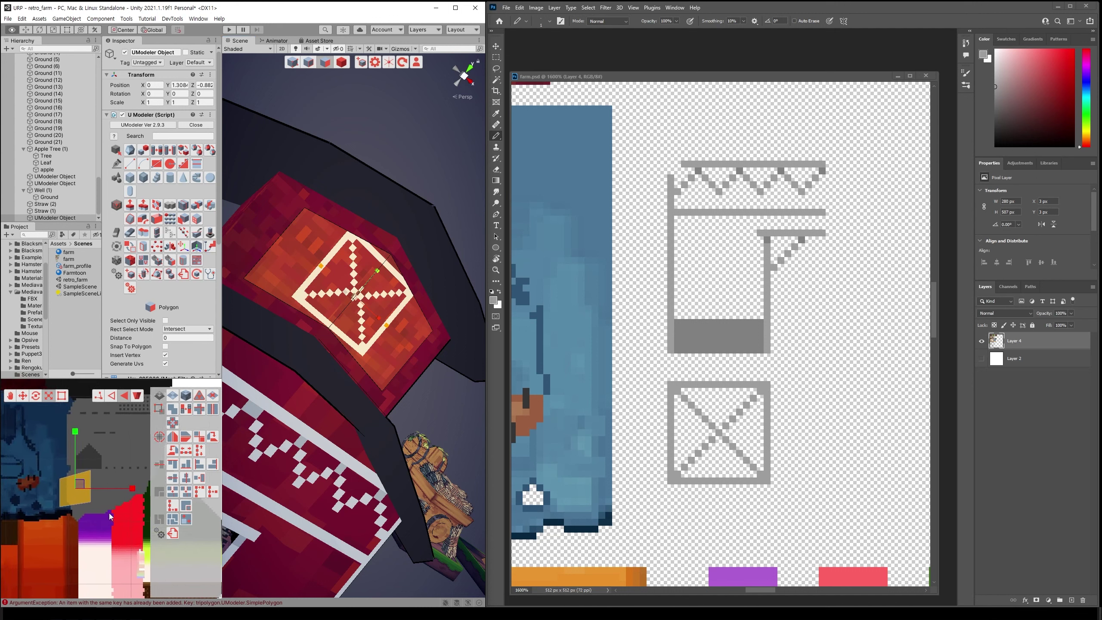
scroll(118, 508, up, 1)
scroll(118, 508, up, 1)
scroll(117, 509, up, 1)
scroll(119, 504, up, 1)
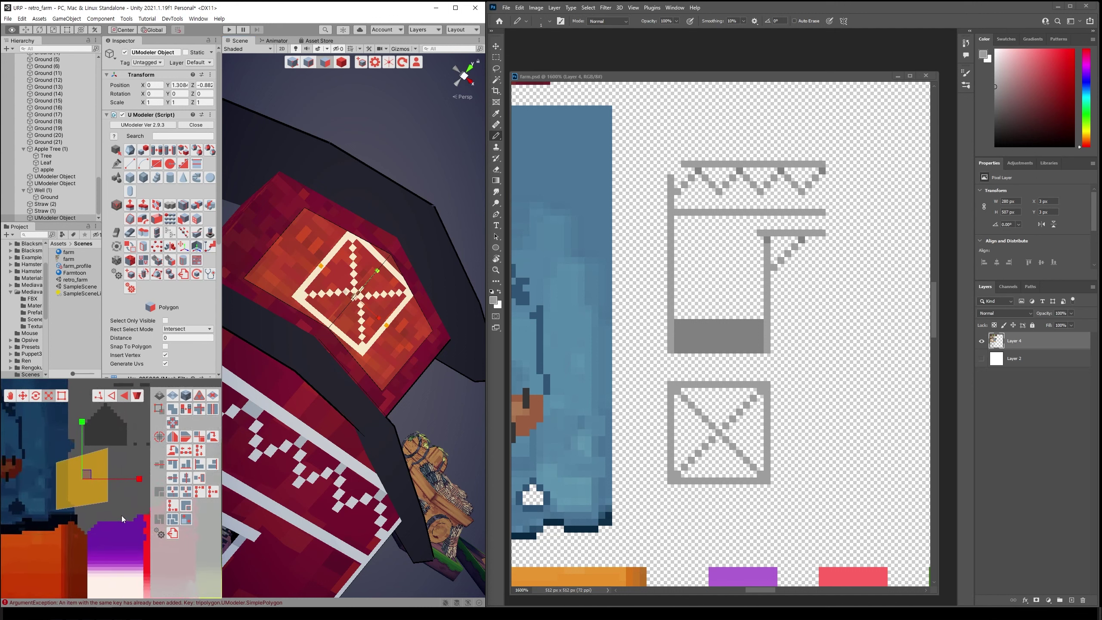
click(107, 395)
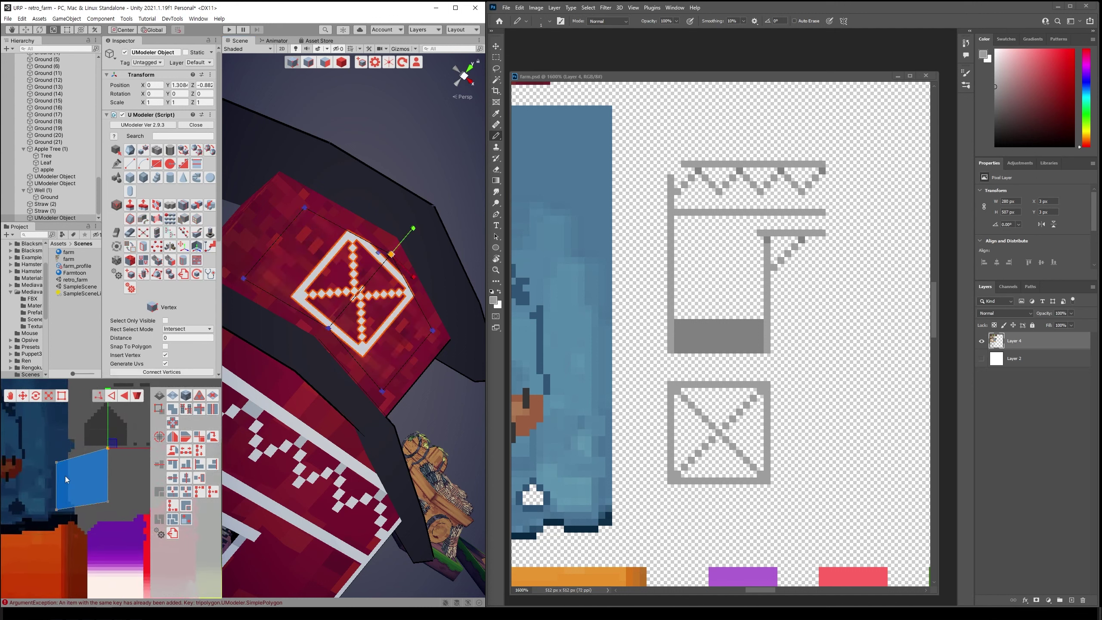
key(w)
drag(83, 437, 84, 432)
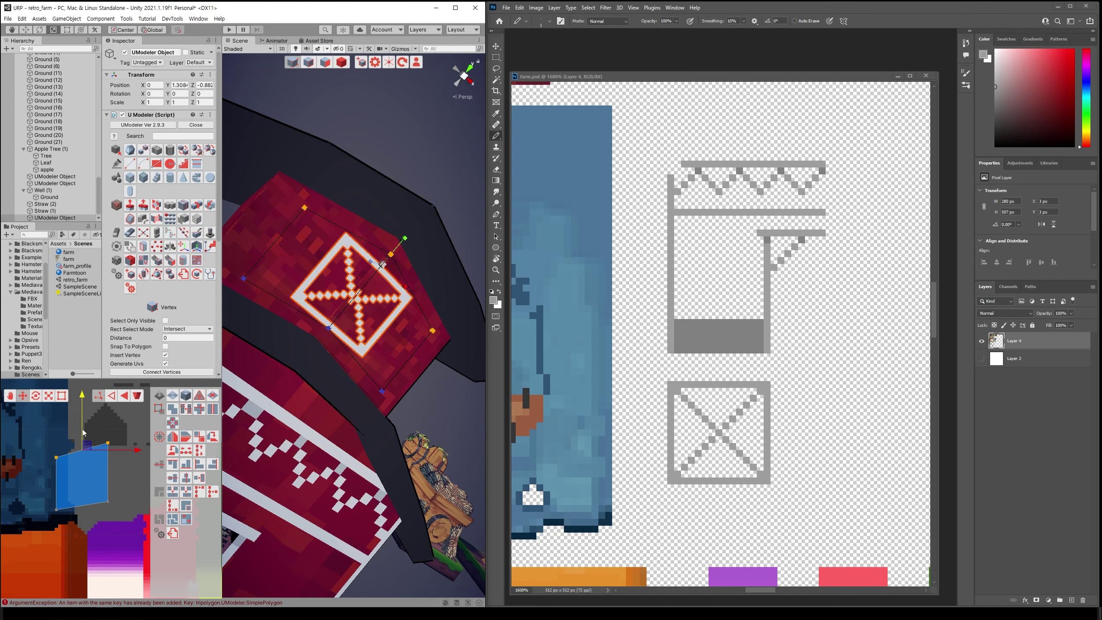
Lower the bottom UV vertices and shift the right-edge vertices slightly left
drag(126, 490, 45, 525)
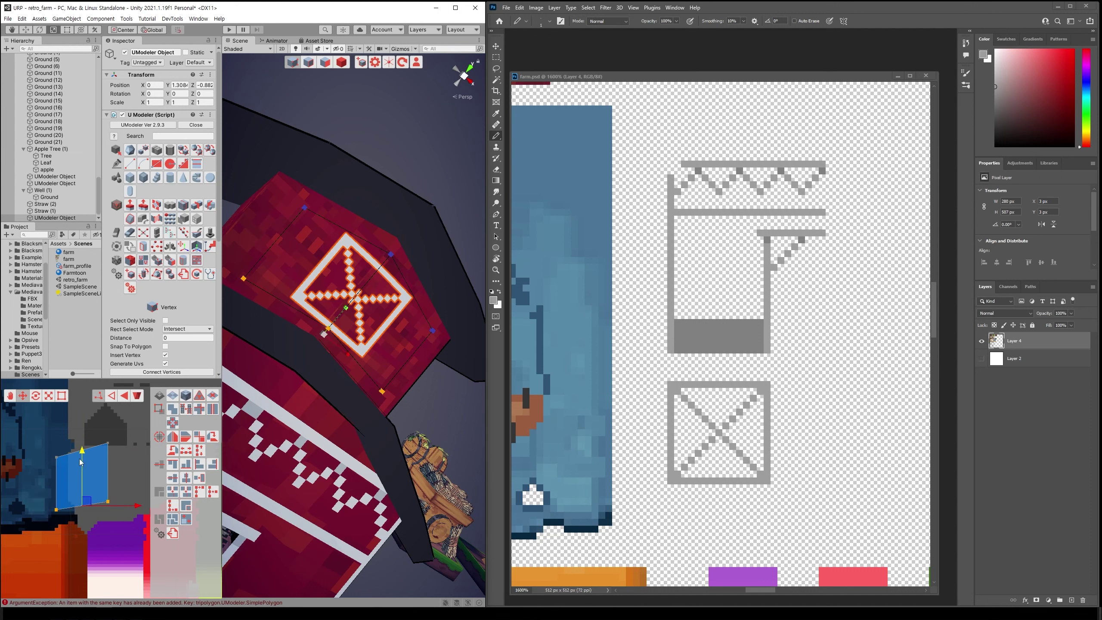
drag(80, 462, 81, 464)
drag(136, 523, 103, 424)
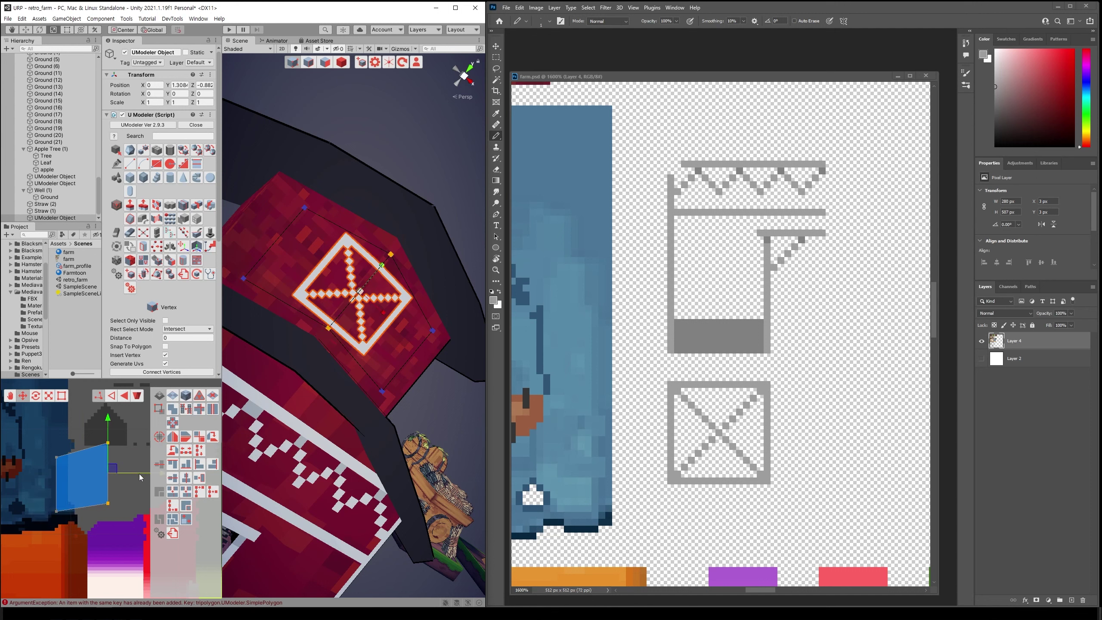
click(139, 474)
drag(138, 474, 137, 474)
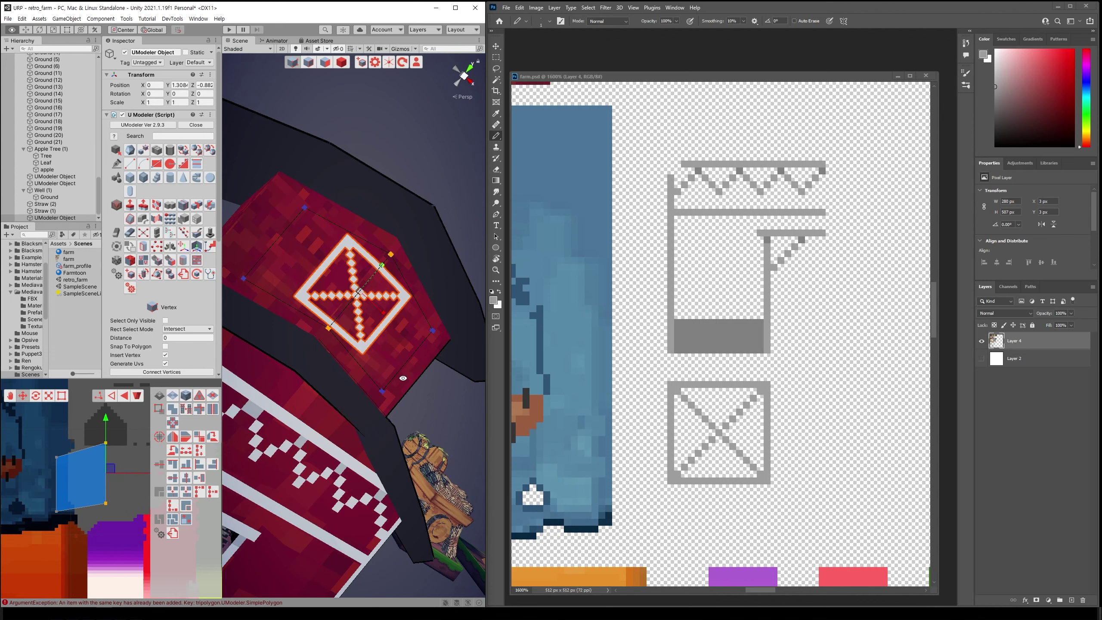
middle_drag(392, 183, 360, 178)
click(341, 62)
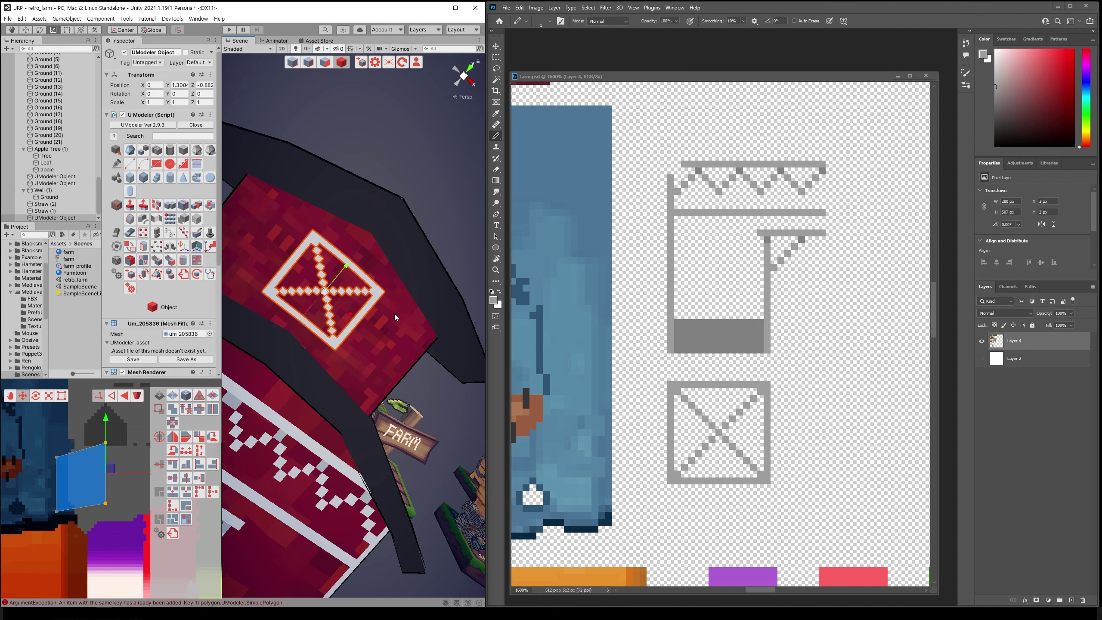
click(455, 424)
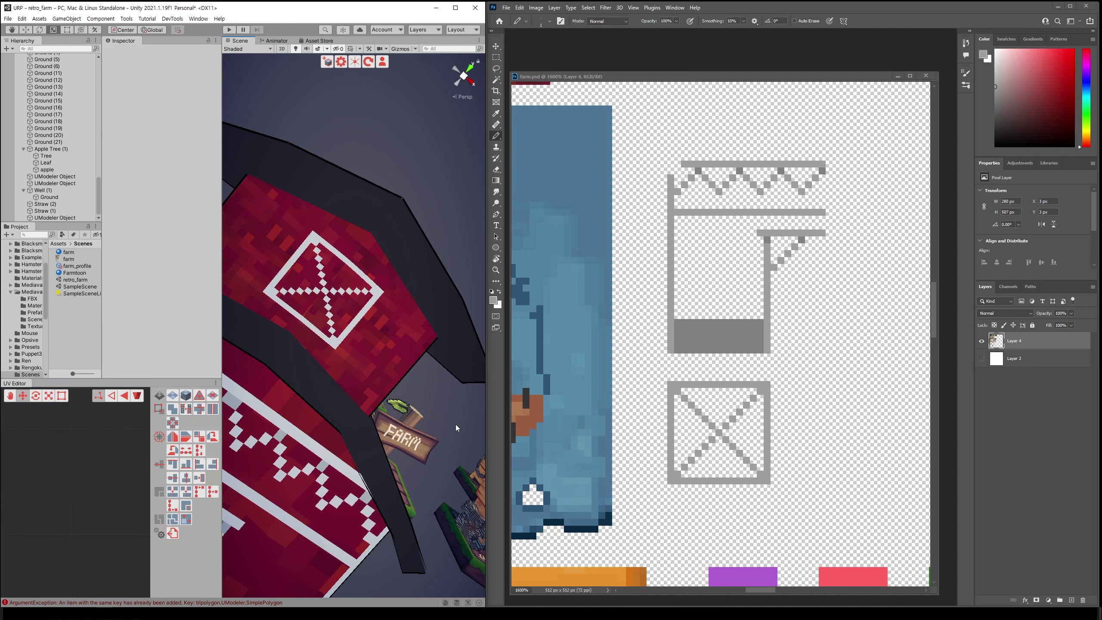
scroll(456, 423, down, 5)
alt+drag(370, 419, 346, 339)
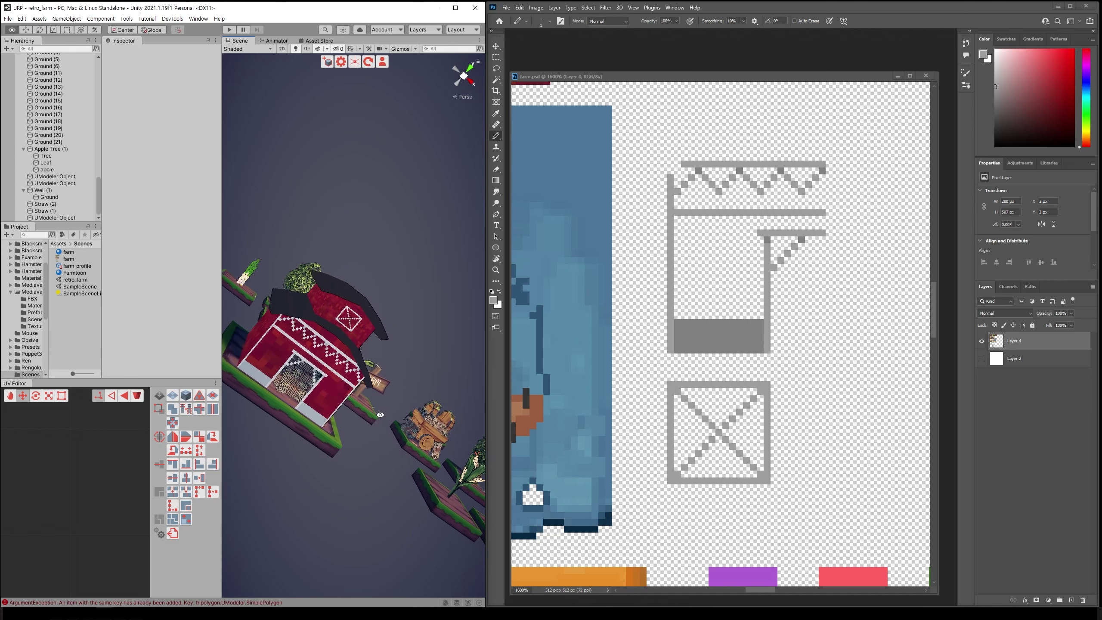
click(345, 326)
key(f)
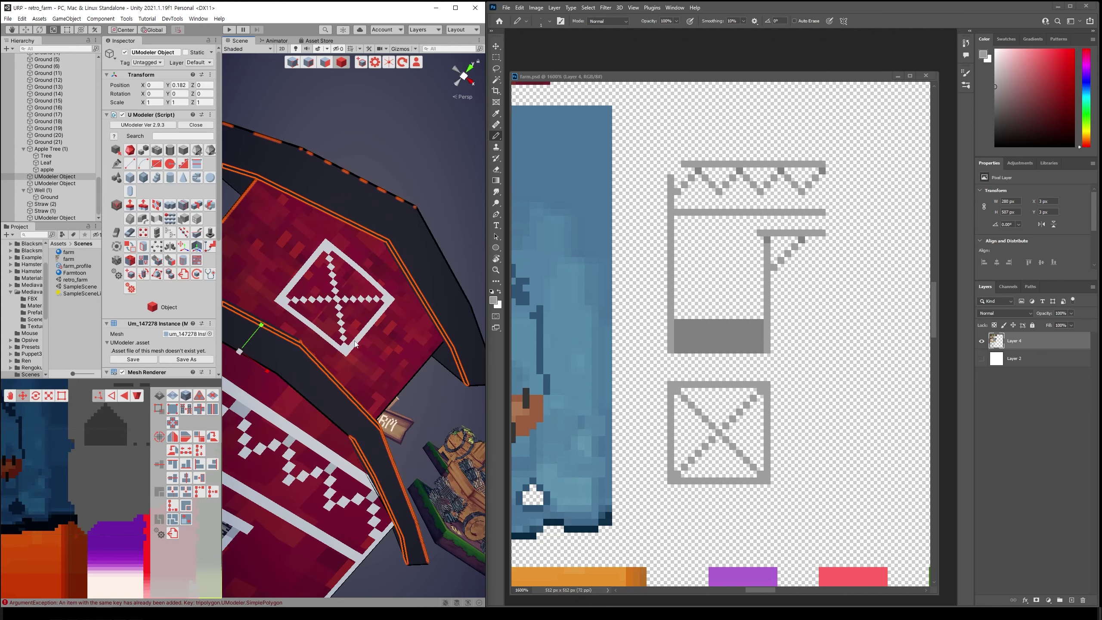
click(336, 304)
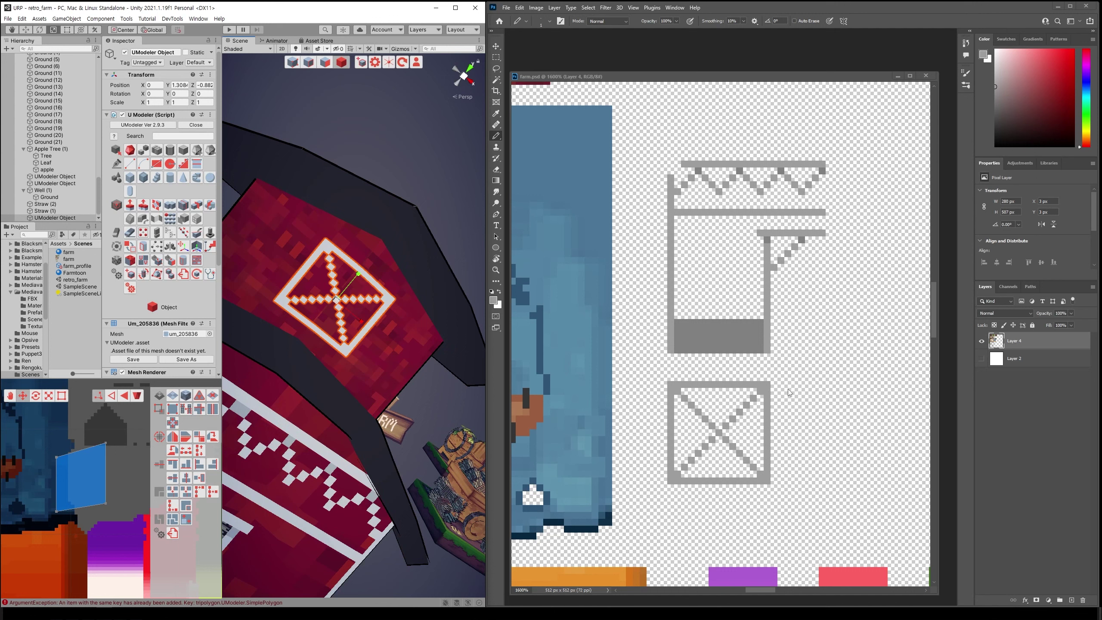
alt+click(772, 384)
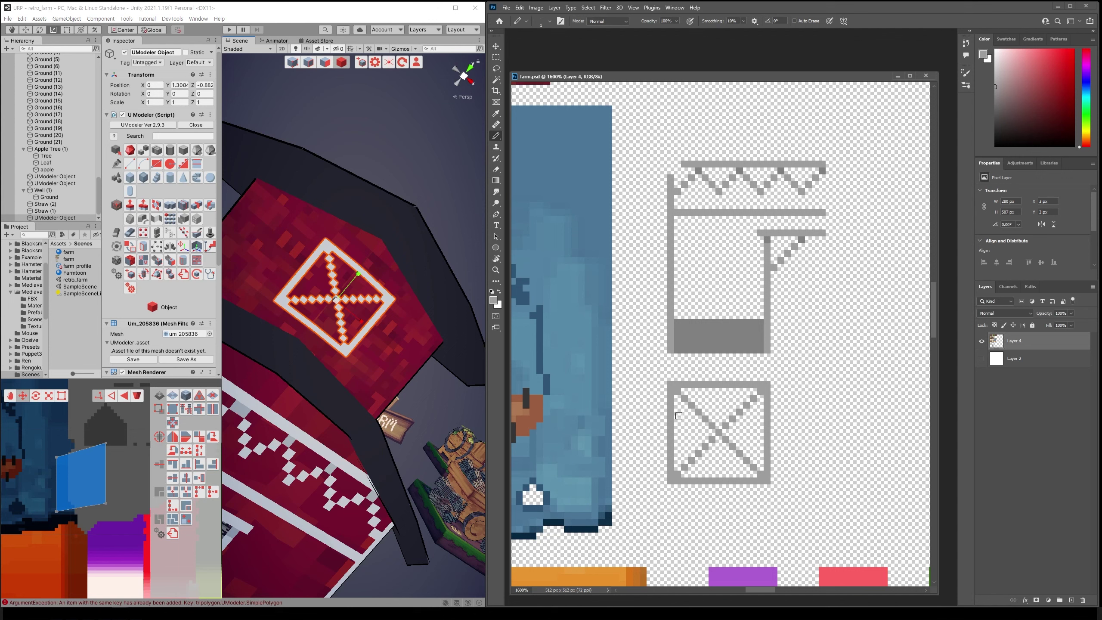
Pencil a grey vertical line left of the X box and preview it on the barn's gable decal
drag(645, 382, 646, 475)
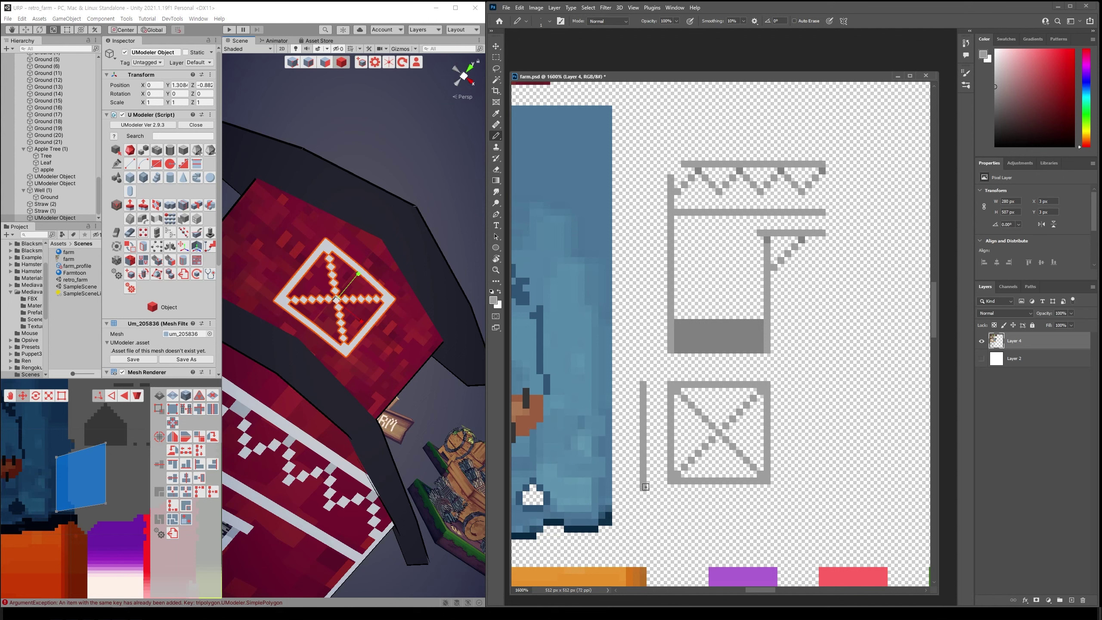
click(432, 408)
mouse_move(419, 423)
alt+mouse_down()
mouse_move(439, 334)
mouse_move(448, 437)
mouse_move(356, 449)
mouse_move(379, 378)
mouse_move(363, 340)
alt+mouse_up()
click(382, 362)
key(f)
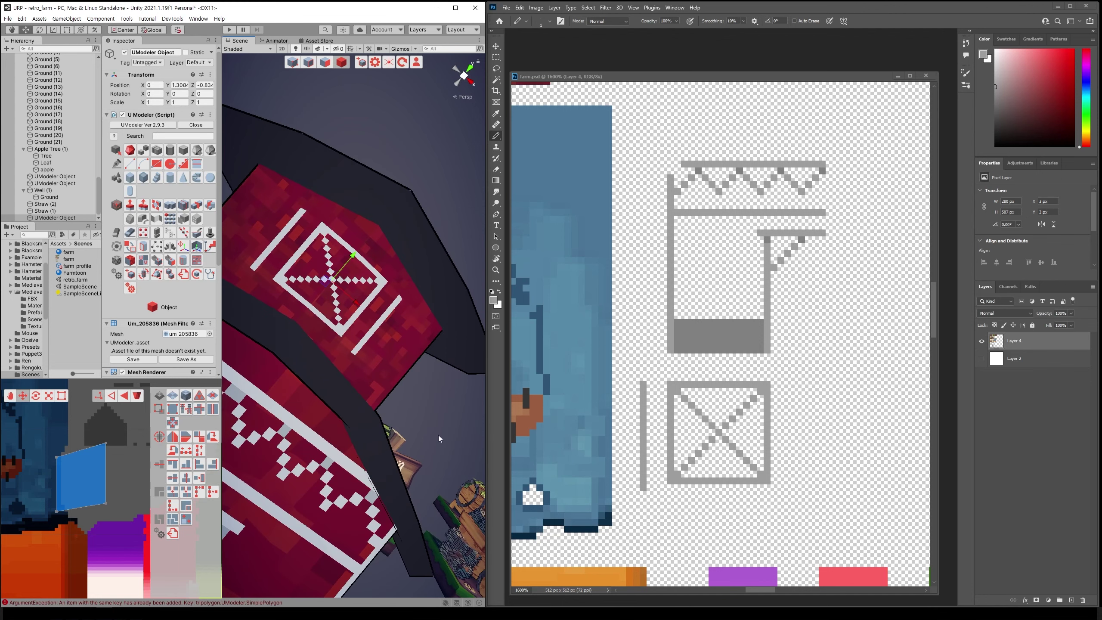
Erase the grey vertical line from the texture again
key(w)
key(e)
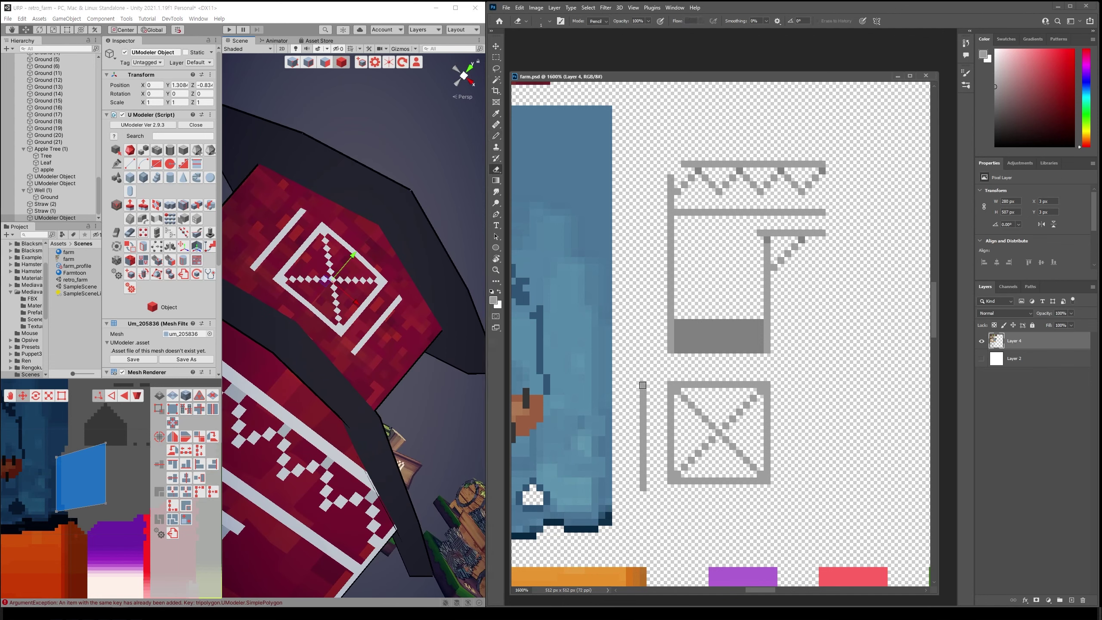
drag(646, 426, 656, 516)
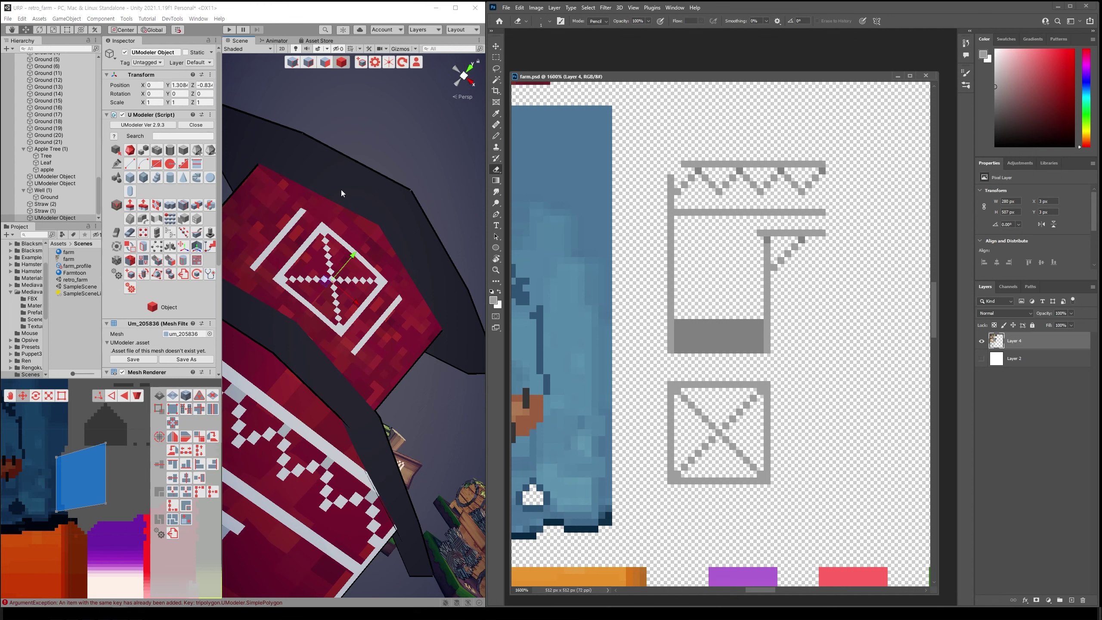
Select both gable decal faces and stretch the X texture across them, then deselect
click(338, 62)
click(344, 253)
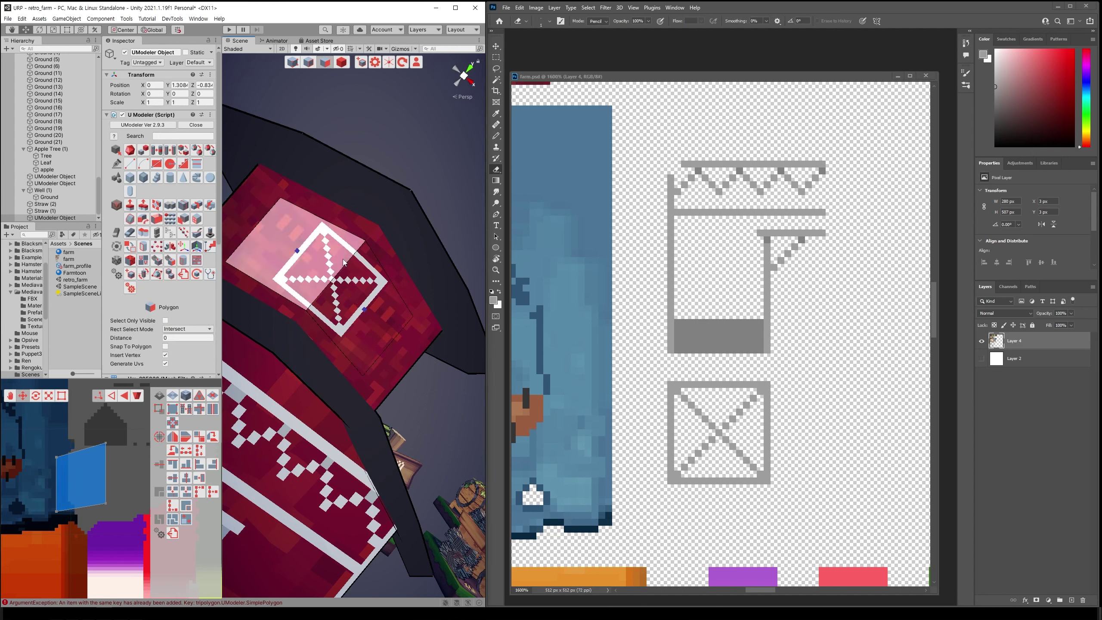
click(343, 259)
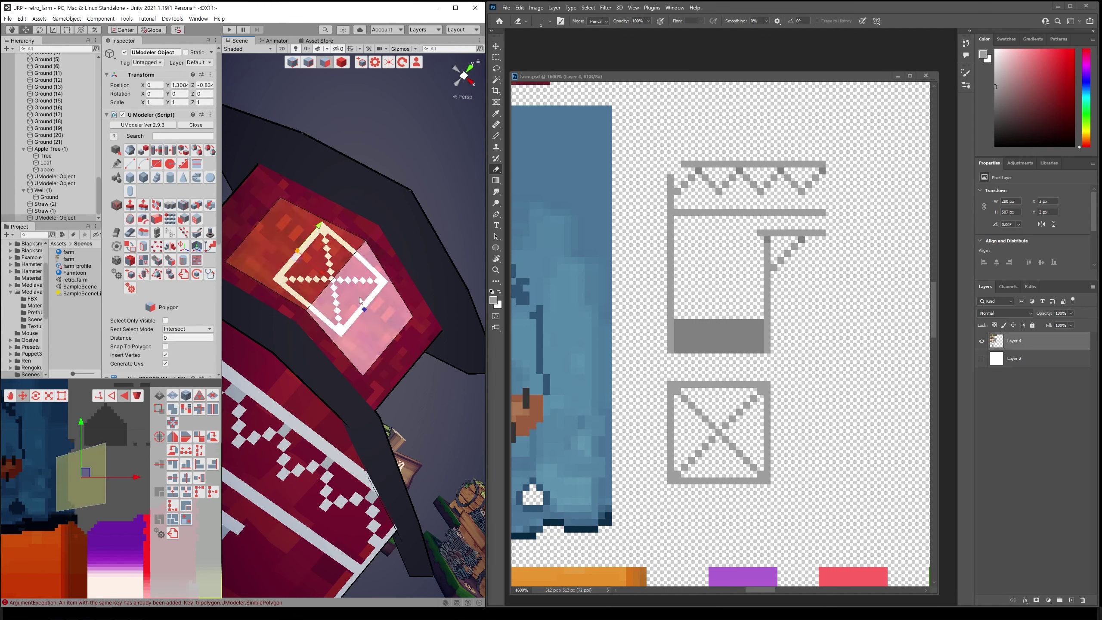
click(335, 285)
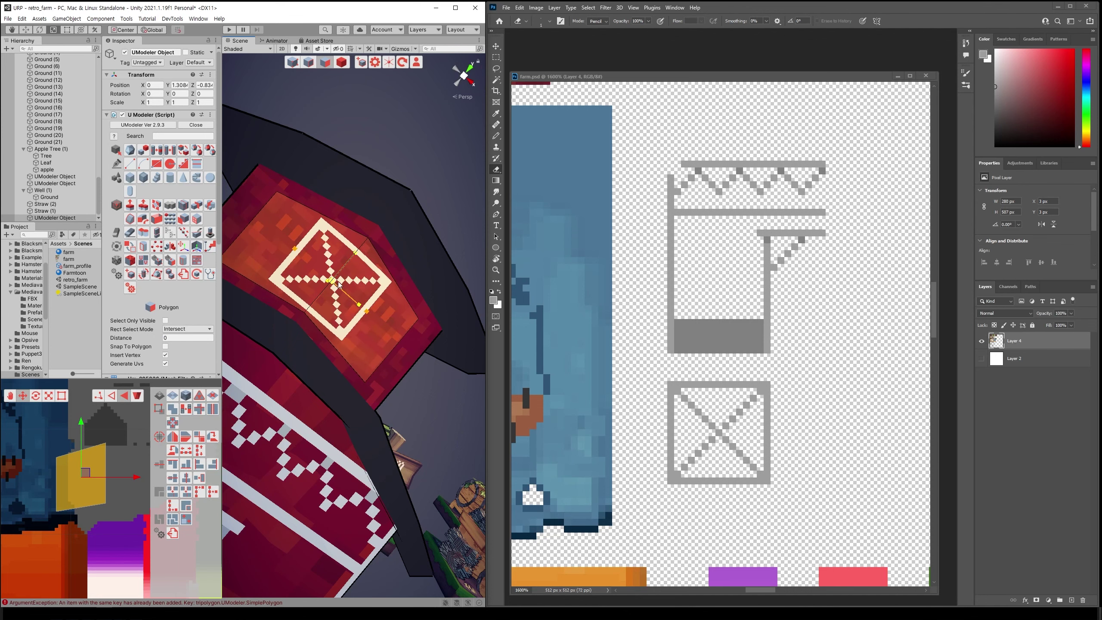
click(426, 183)
scroll(448, 170, down, 5)
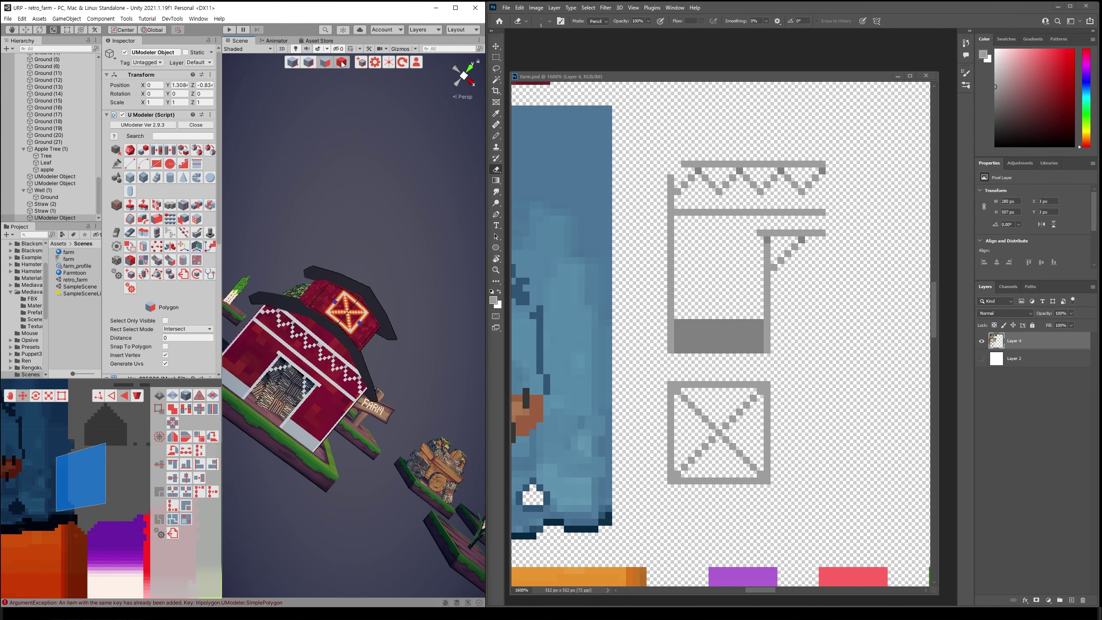
click(415, 200)
mouse_move(415, 200)
alt+mouse_down()
mouse_move(390, 231)
mouse_move(402, 319)
mouse_move(372, 410)
mouse_move(363, 249)
mouse_move(271, 519)
mouse_move(352, 477)
mouse_move(355, 349)
alt+mouse_up()
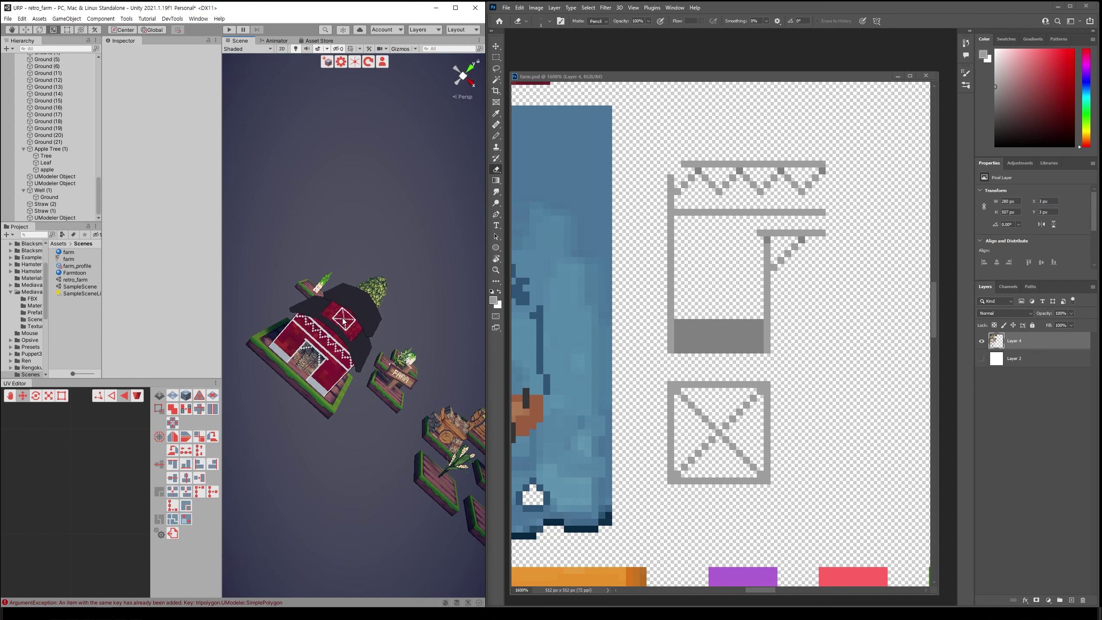
Select the X-braced decal and duplicate it onto the other gable with Ctrl+D
click(344, 321)
click(352, 329)
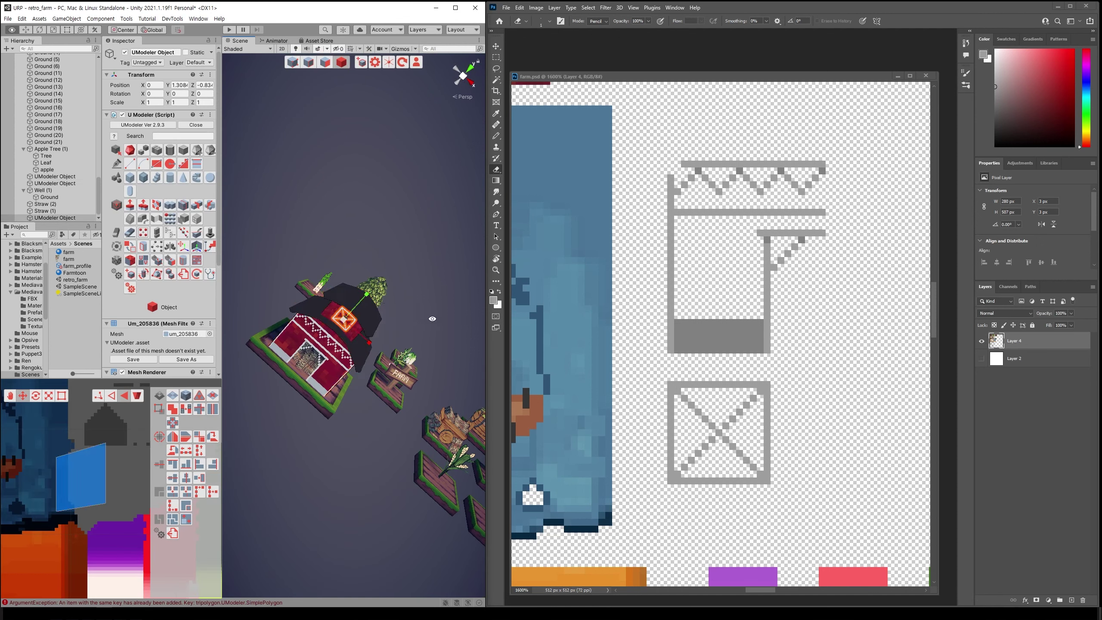
alt+drag(432, 318, 344, 378)
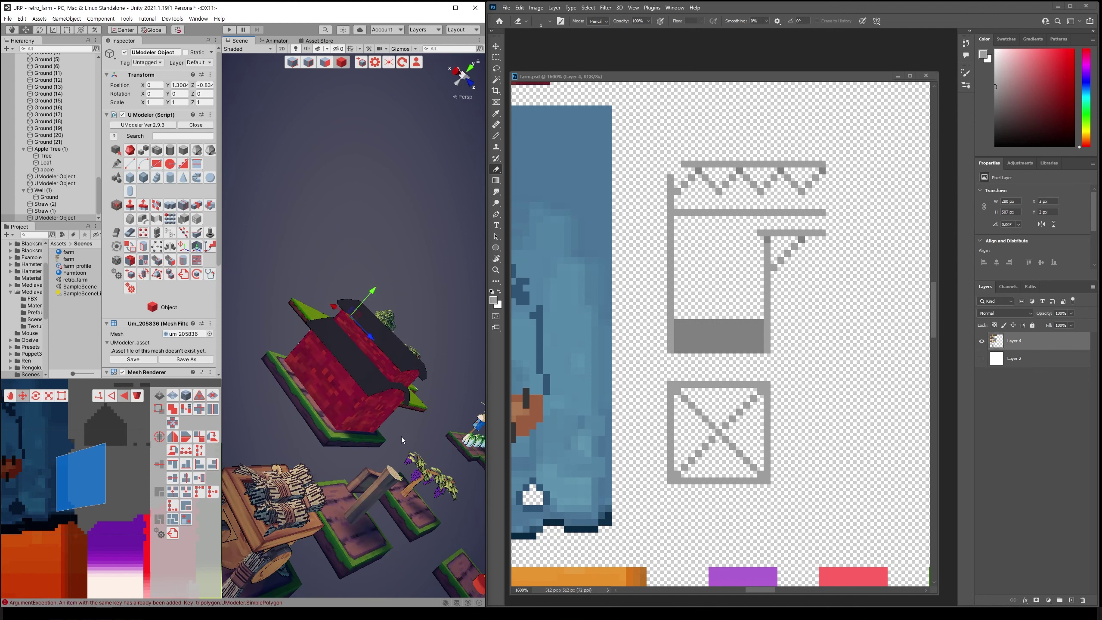
mouse_move(401, 436)
middle_down()
mouse_move(421, 445)
mouse_move(390, 450)
middle_up()
scroll(427, 446, up, 3)
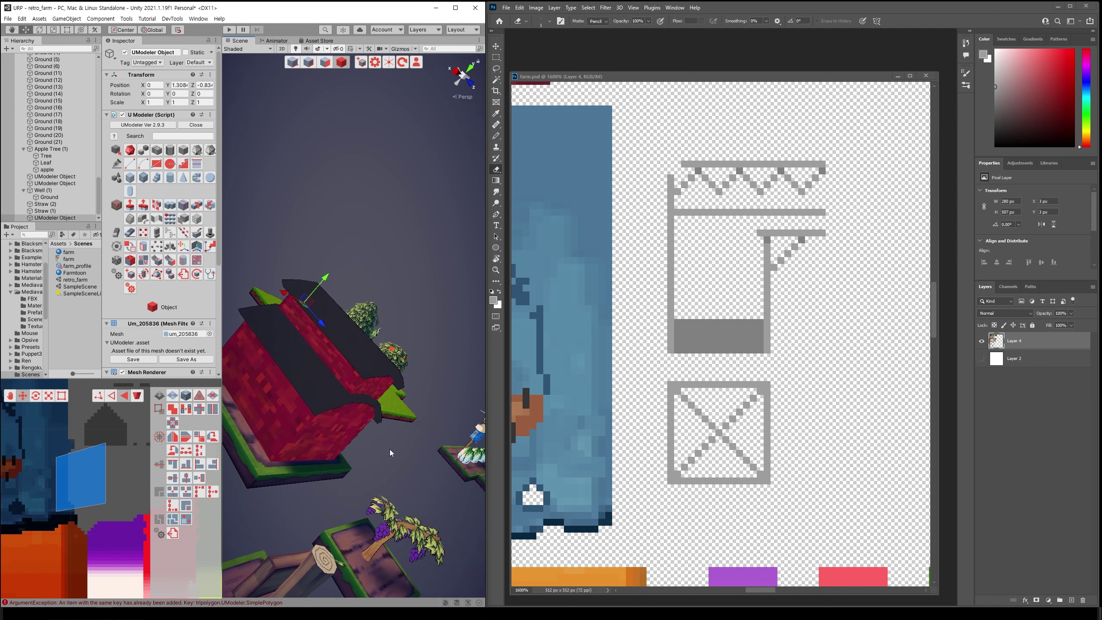
key(ctrl+d)
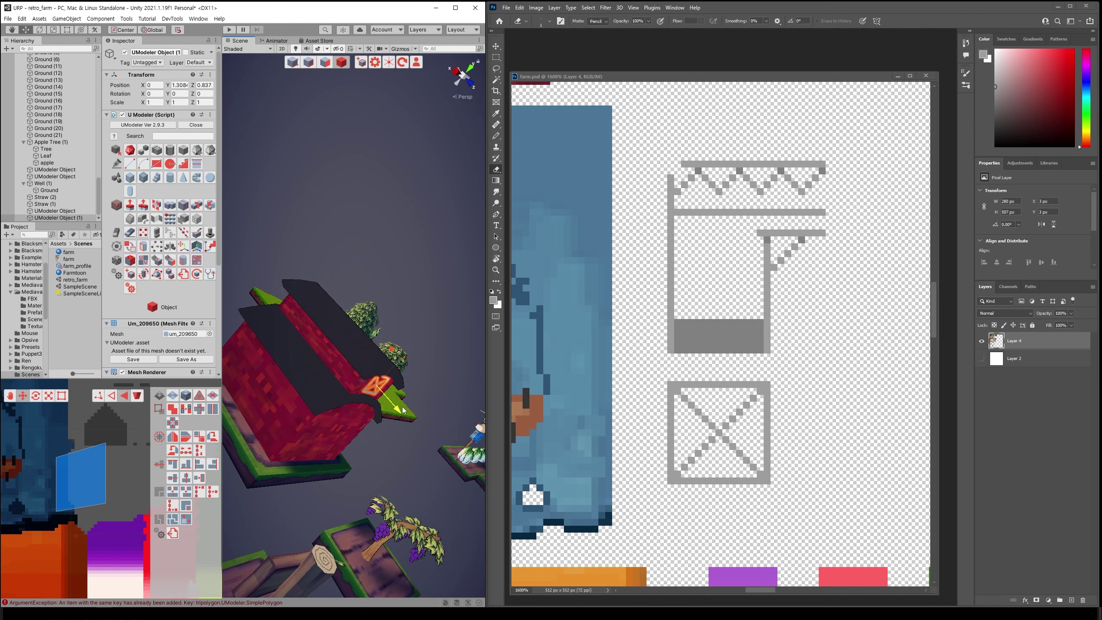
Orbit around the barn to check the copied decal on the far gable
click(400, 458)
mouse_move(401, 459)
alt+mouse_down()
mouse_move(414, 461)
mouse_move(296, 465)
mouse_move(326, 518)
alt+mouse_up()
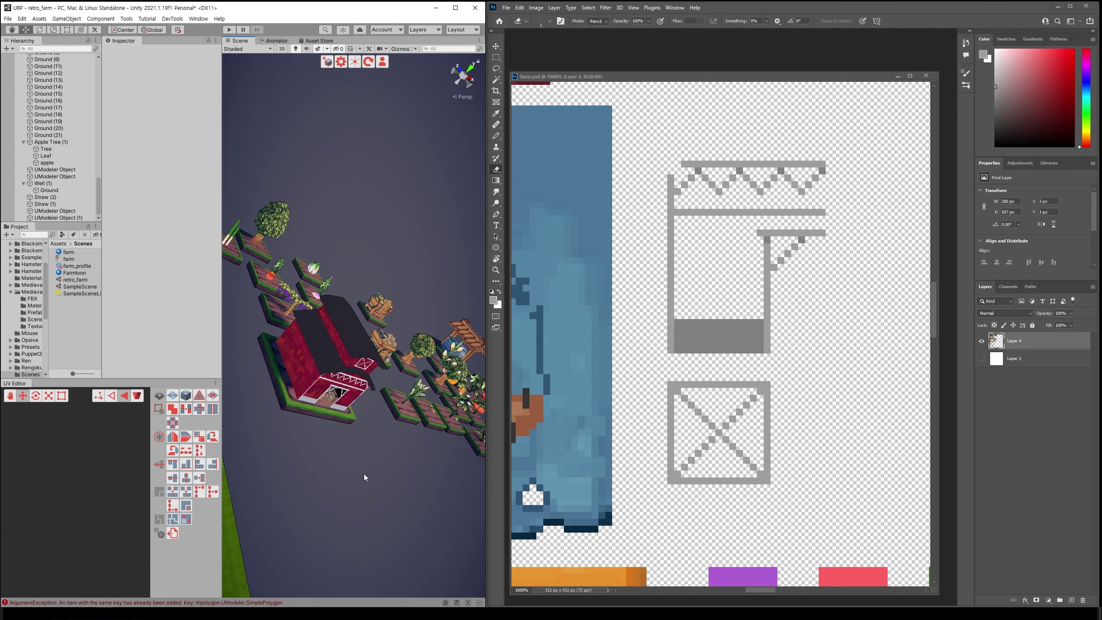
alt+drag(365, 477, 403, 390)
scroll(375, 448, up, 3)
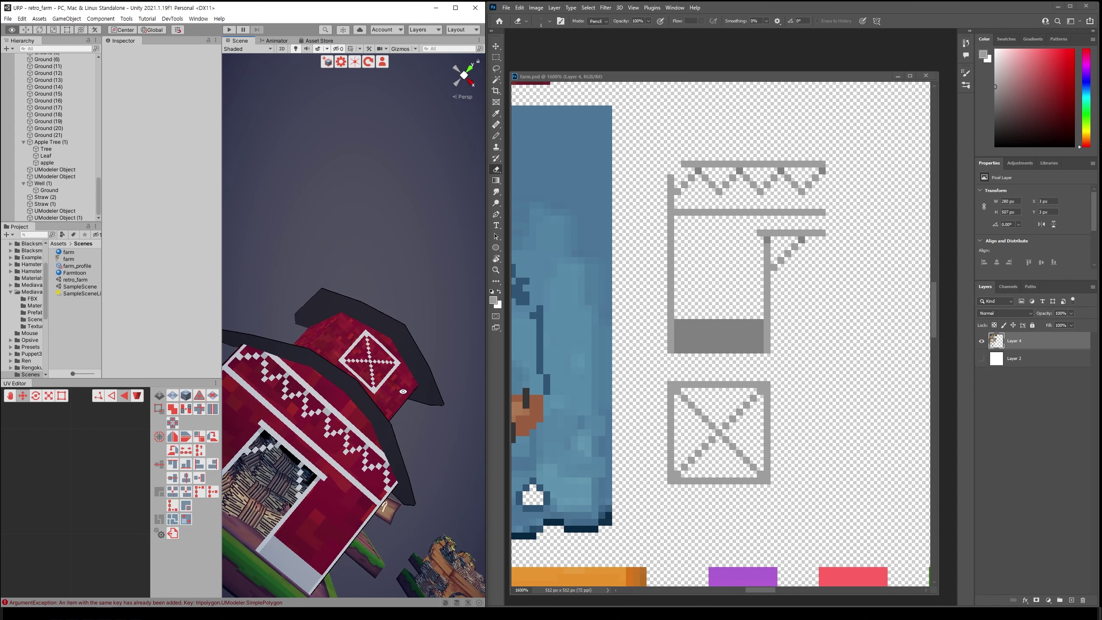
mouse_move(408, 465)
alt+mouse_down()
mouse_move(285, 451)
mouse_move(403, 510)
mouse_move(327, 470)
alt+mouse_up()
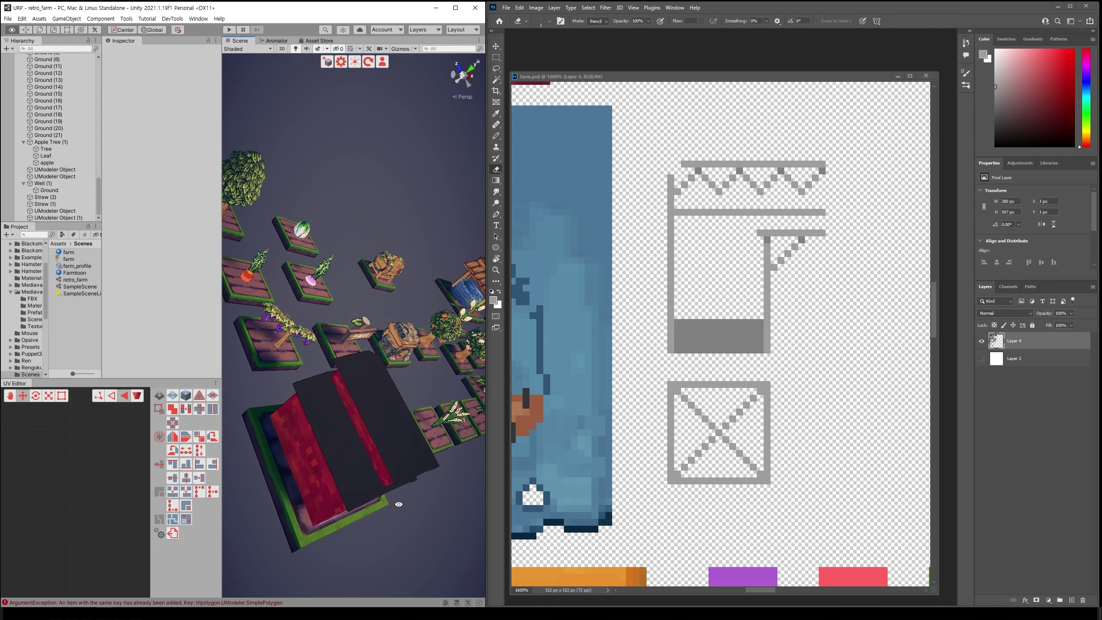
click(327, 470)
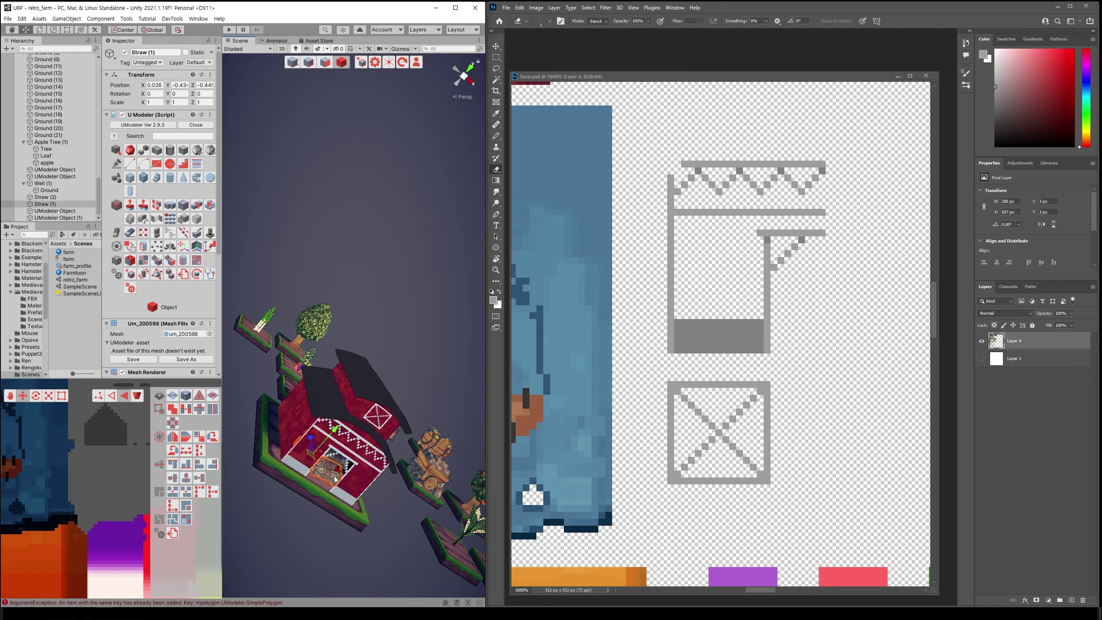
Duplicate the straw pile, move it off the door and turn it roughly 90°
key(ctrl+d)
mouse_move(335, 471)
mouse_down()
mouse_move(280, 429)
mouse_move(368, 486)
mouse_move(319, 490)
mouse_up()
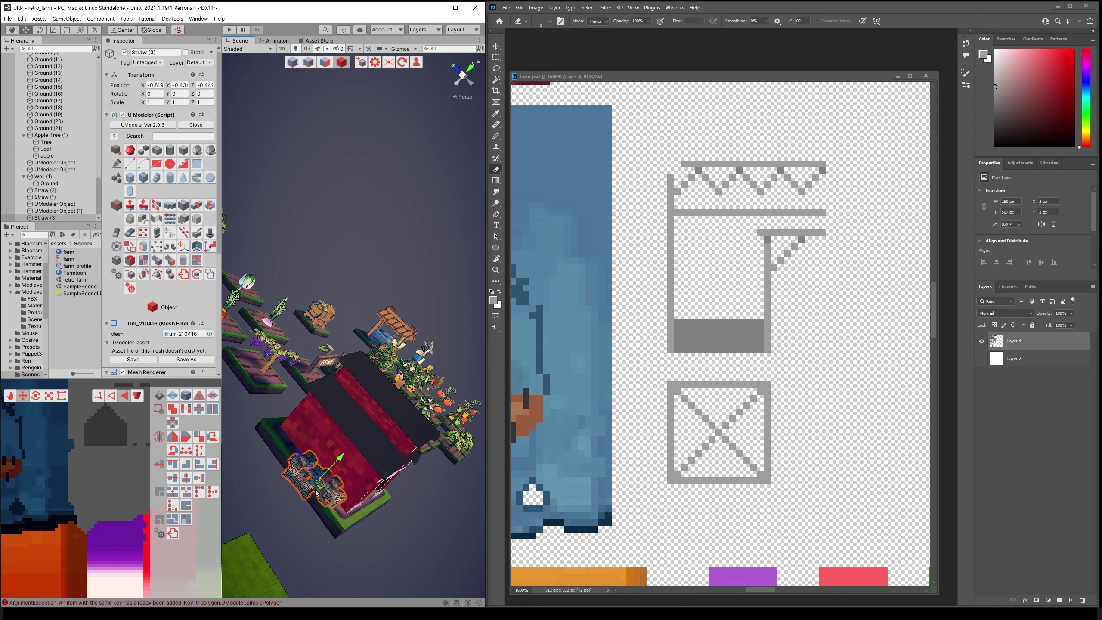
key(e)
drag(295, 474, 372, 531)
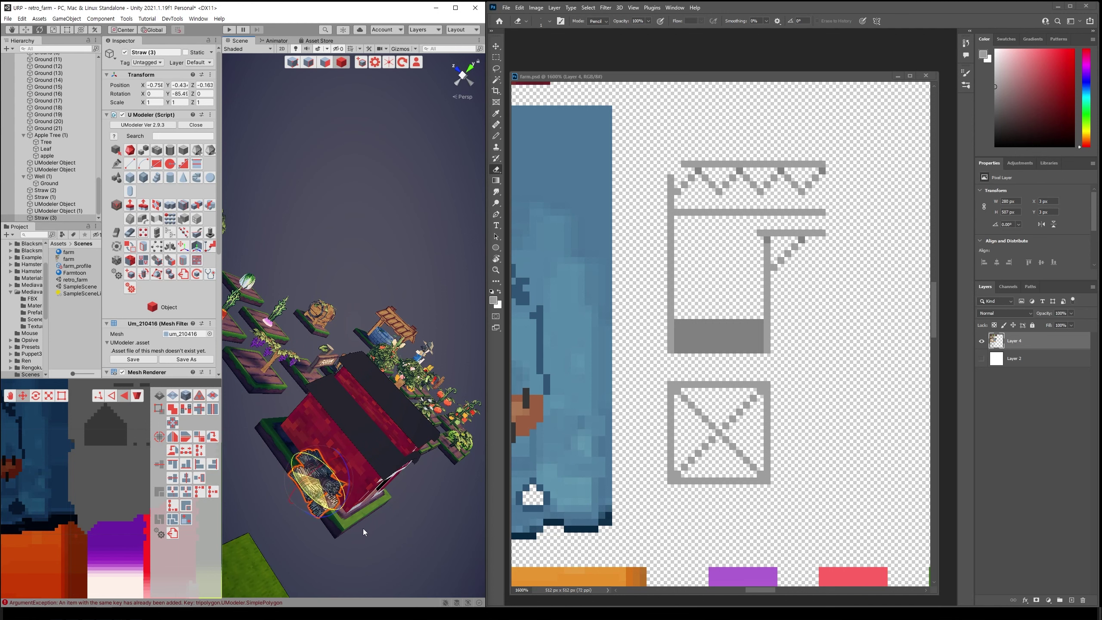
Set the copy's Y rotation to -90 and bake the rotation into its mesh
click(185, 96)
text(-90)
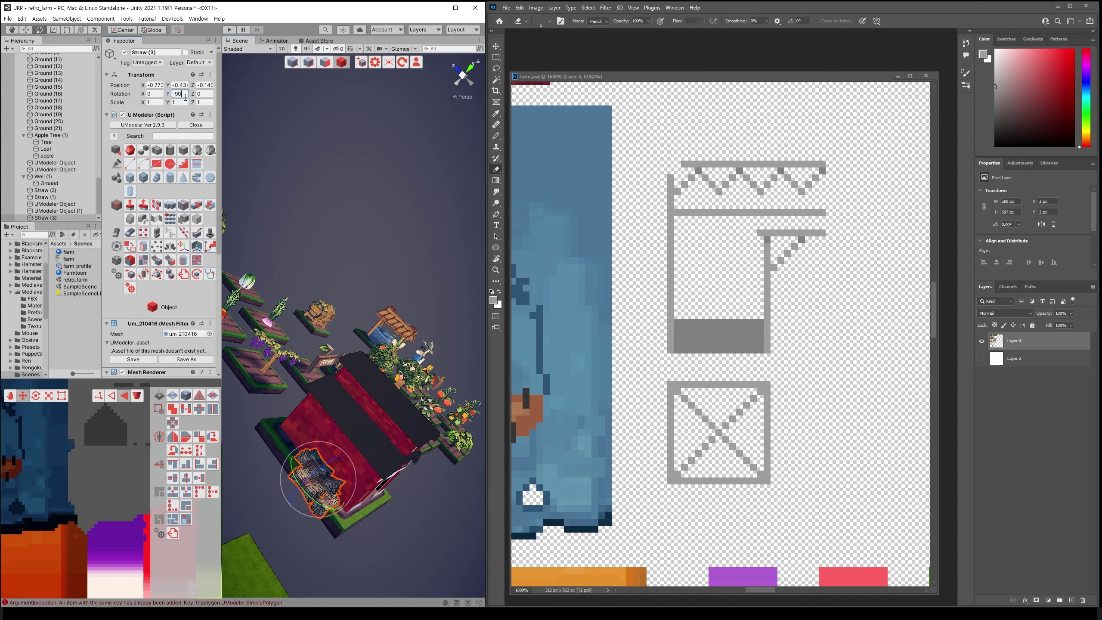
click(144, 274)
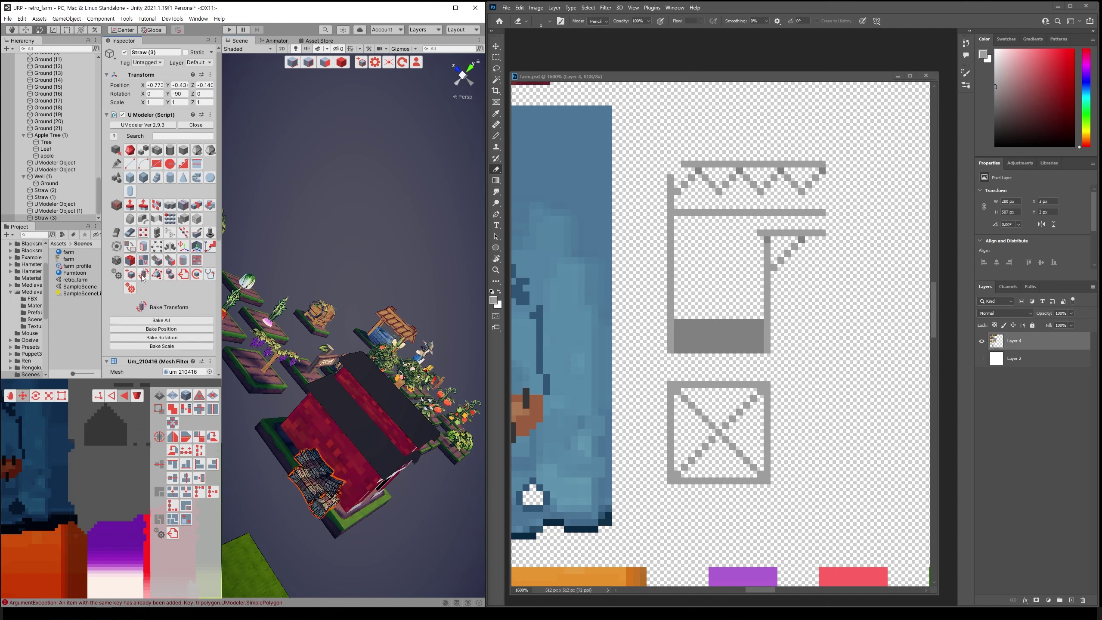
click(175, 341)
middle_drag(369, 455, 369, 446)
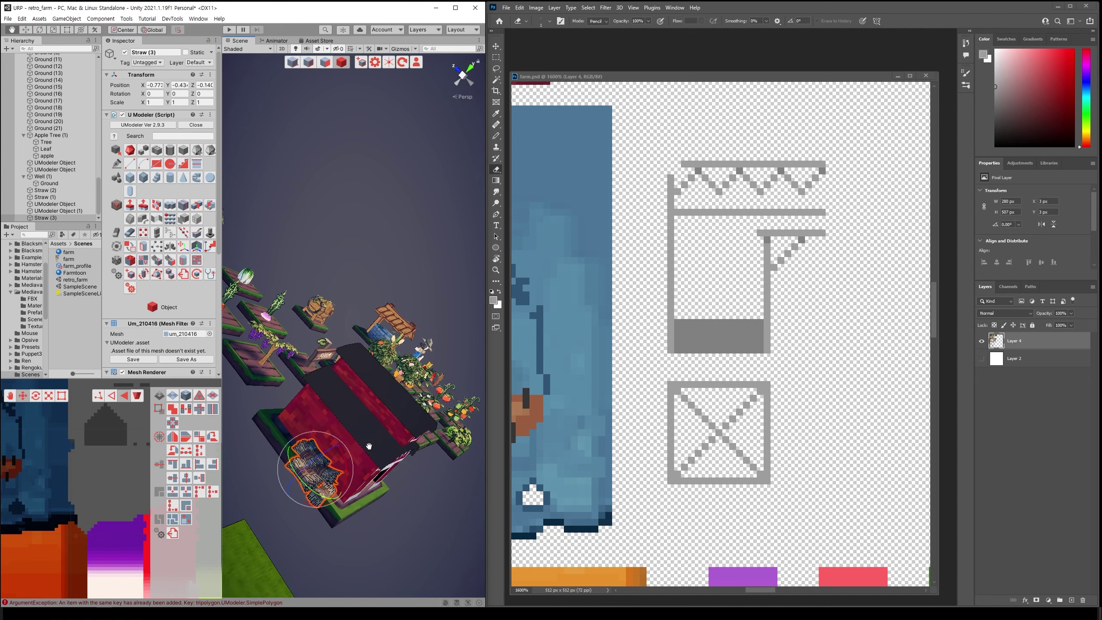
scroll(352, 463, up, 3)
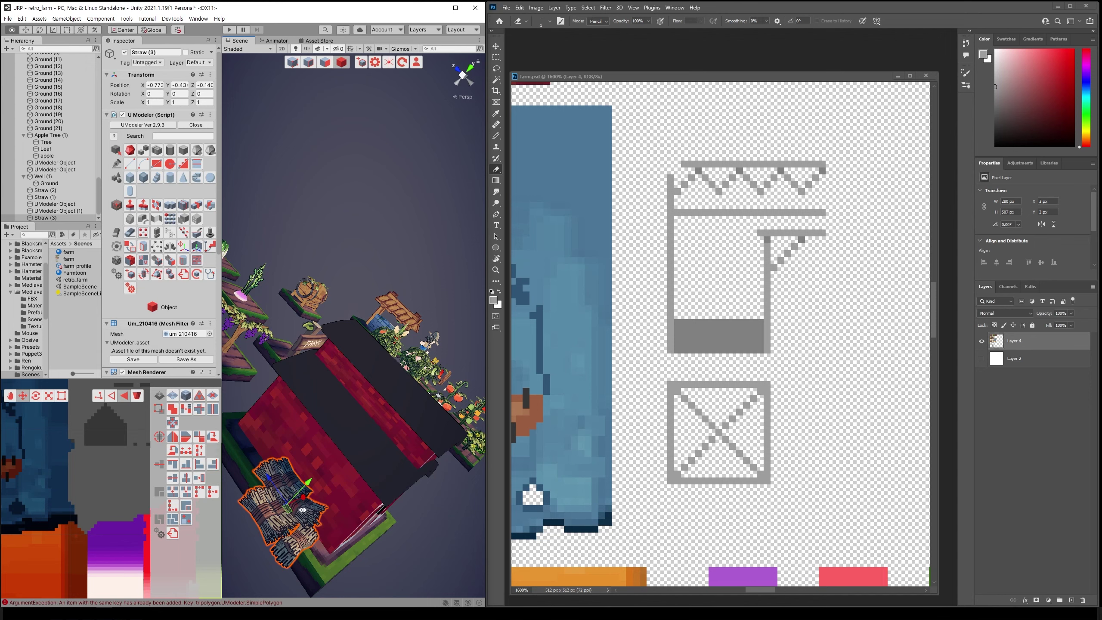
mouse_move(303, 509)
alt+mouse_down()
mouse_move(345, 407)
mouse_move(256, 460)
mouse_move(250, 516)
mouse_move(253, 487)
alt+mouse_up()
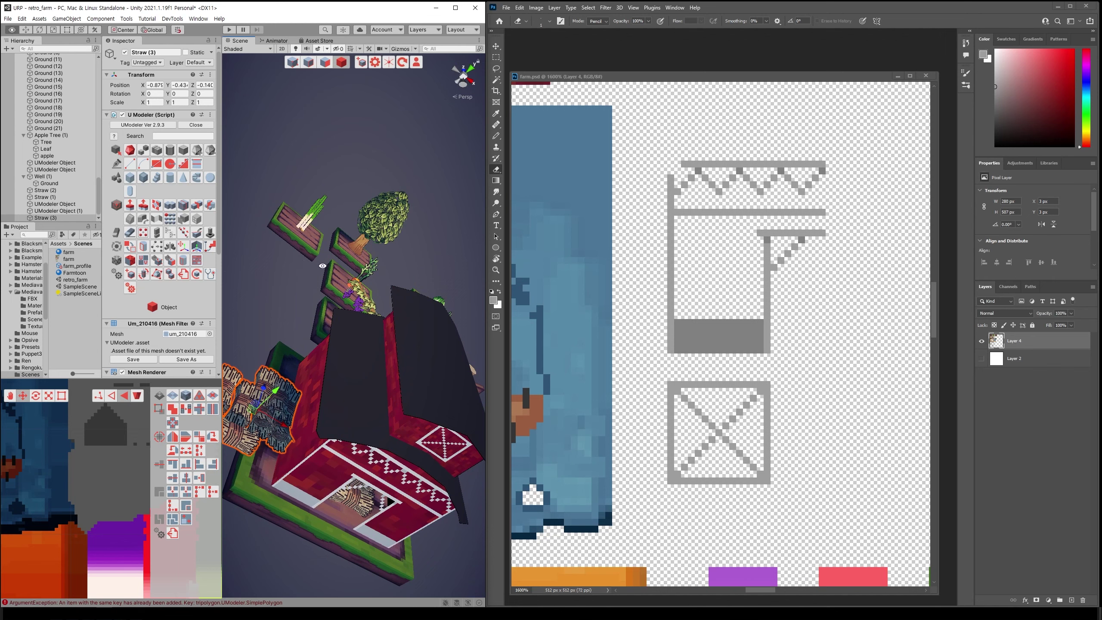
alt+drag(323, 266, 393, 216)
click(325, 62)
mouse_move(338, 261)
alt+mouse_down()
mouse_move(396, 361)
mouse_move(298, 406)
alt+mouse_up()
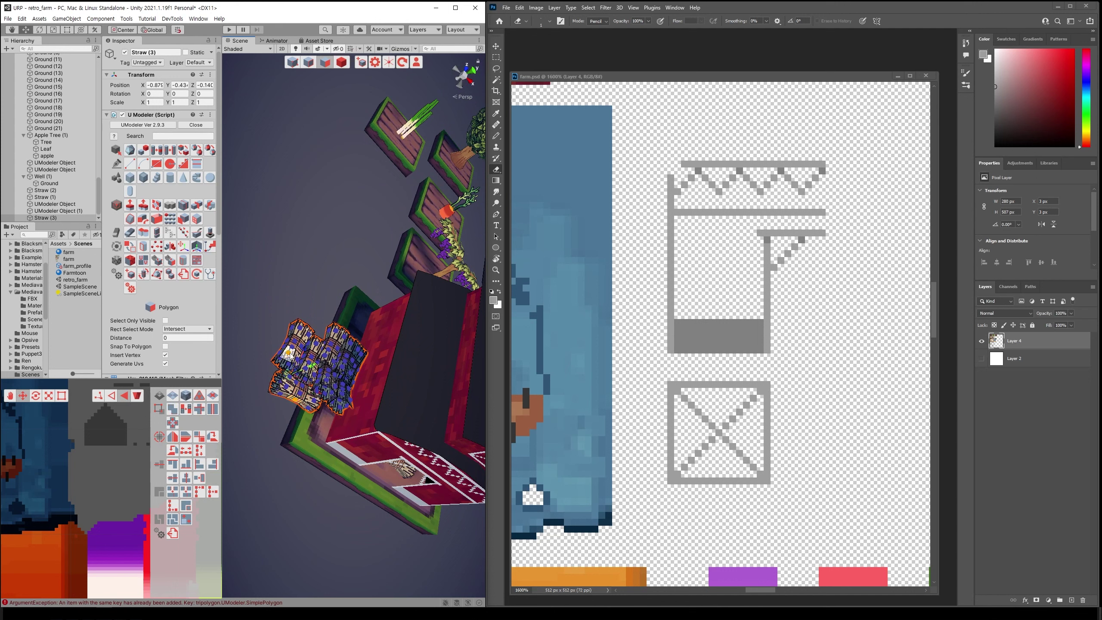
Extrude the straw's left block of faces outward and adjust the distance
shift+click(316, 342)
click(145, 152)
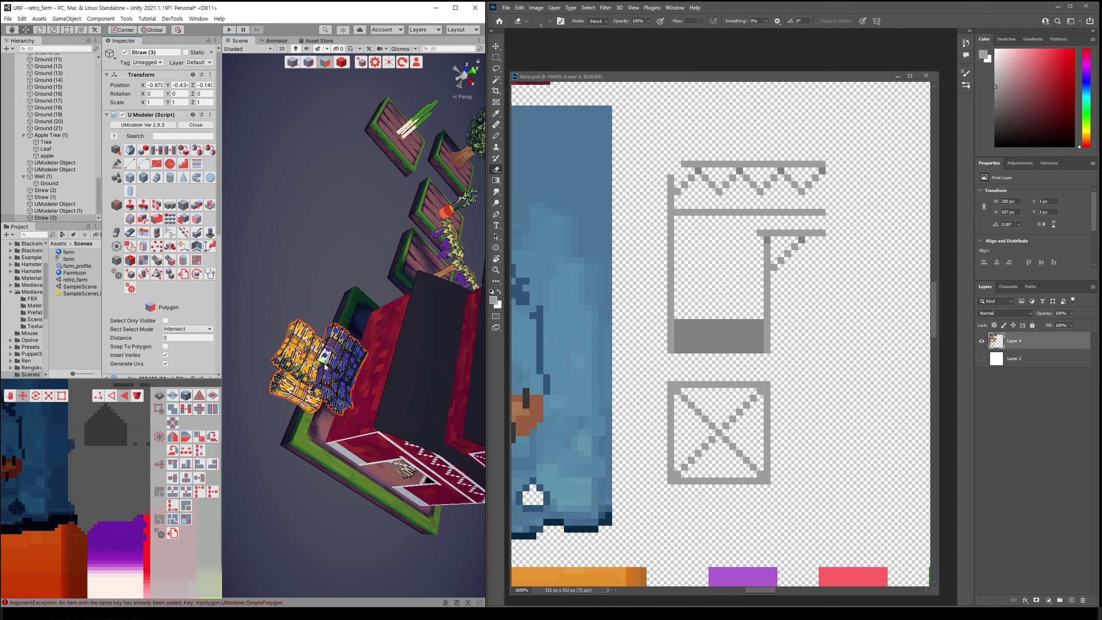
mouse_move(306, 366)
alt+mouse_down()
mouse_move(315, 384)
mouse_move(353, 388)
alt+mouse_up()
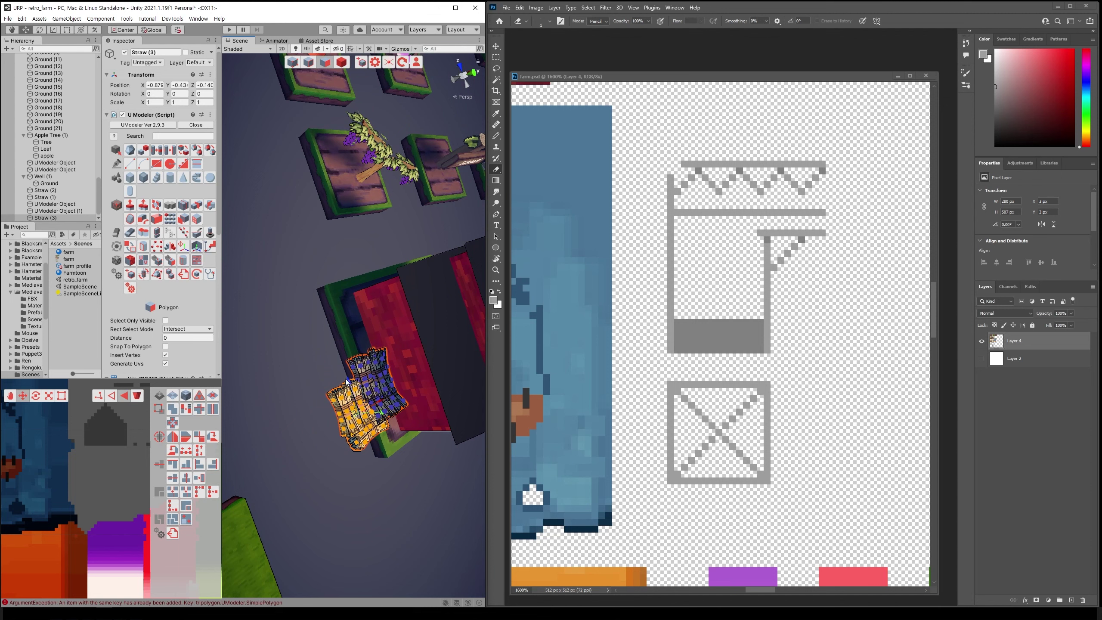
mouse_move(348, 382)
mouse_down()
mouse_move(317, 311)
mouse_move(349, 373)
mouse_move(399, 403)
mouse_up()
mouse_move(368, 343)
mouse_down()
mouse_move(369, 300)
mouse_move(428, 261)
mouse_move(387, 283)
mouse_move(385, 303)
mouse_move(347, 299)
mouse_move(418, 391)
mouse_move(309, 334)
mouse_up()
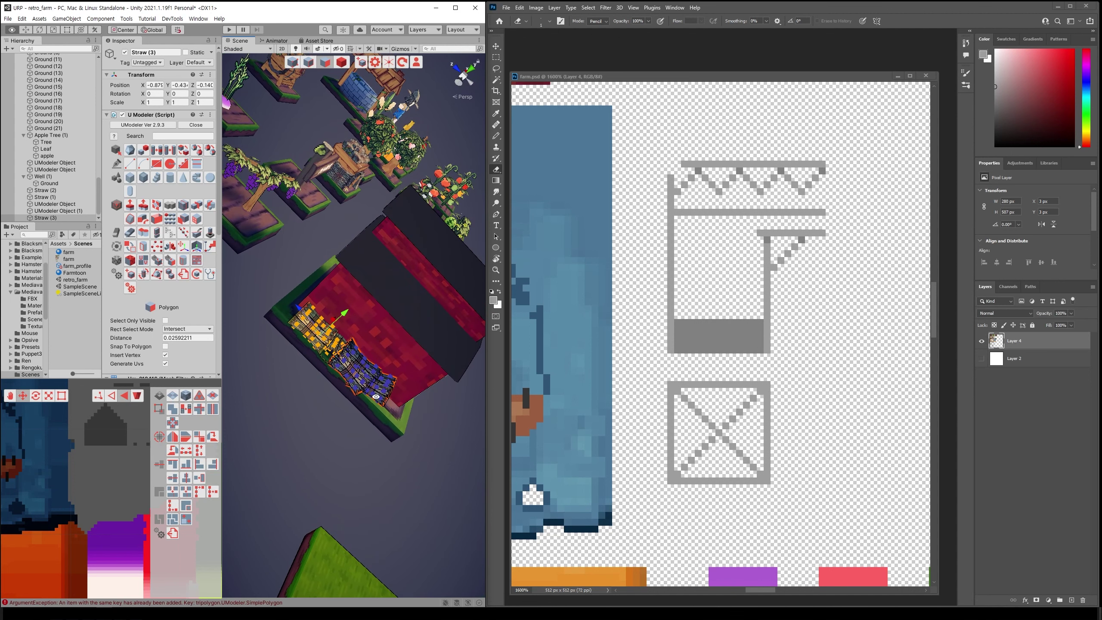
Extrude the straw's upper faces further outward
click(309, 334)
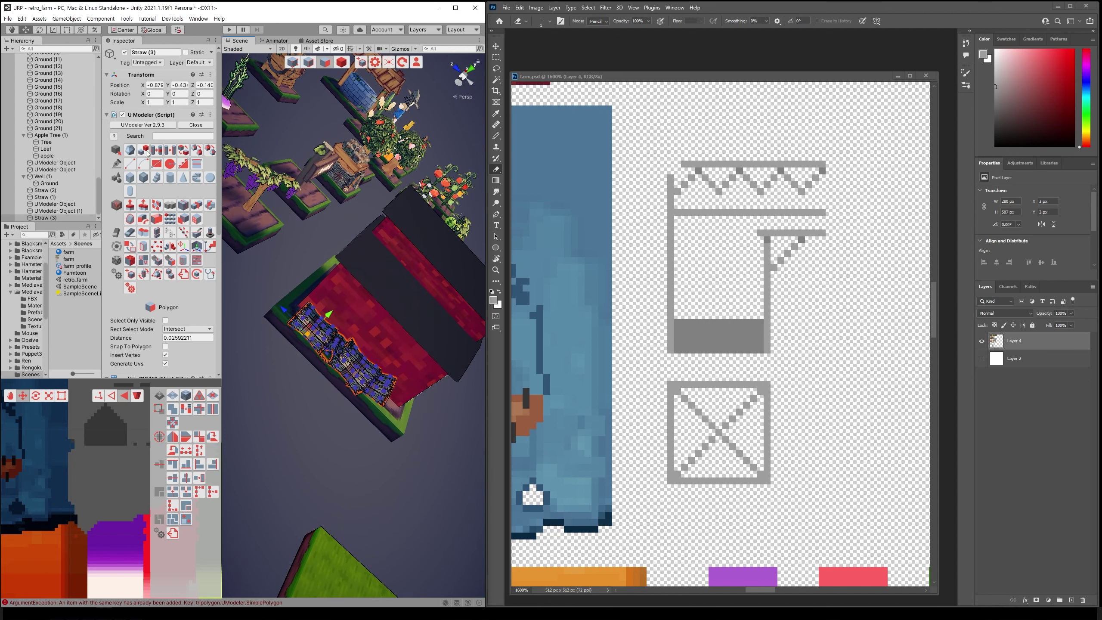
click(311, 329)
mouse_move(333, 317)
mouse_down()
mouse_move(344, 305)
mouse_move(340, 339)
mouse_move(350, 326)
mouse_up()
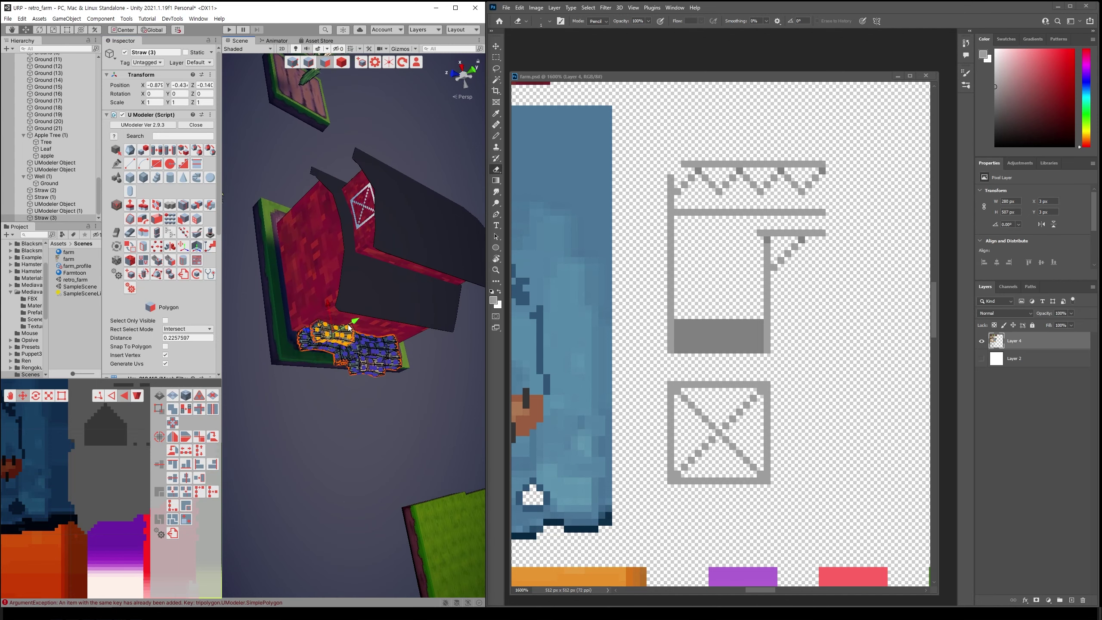
mouse_move(348, 324)
alt+mouse_down()
mouse_move(320, 295)
mouse_move(354, 301)
mouse_move(291, 402)
alt+mouse_up()
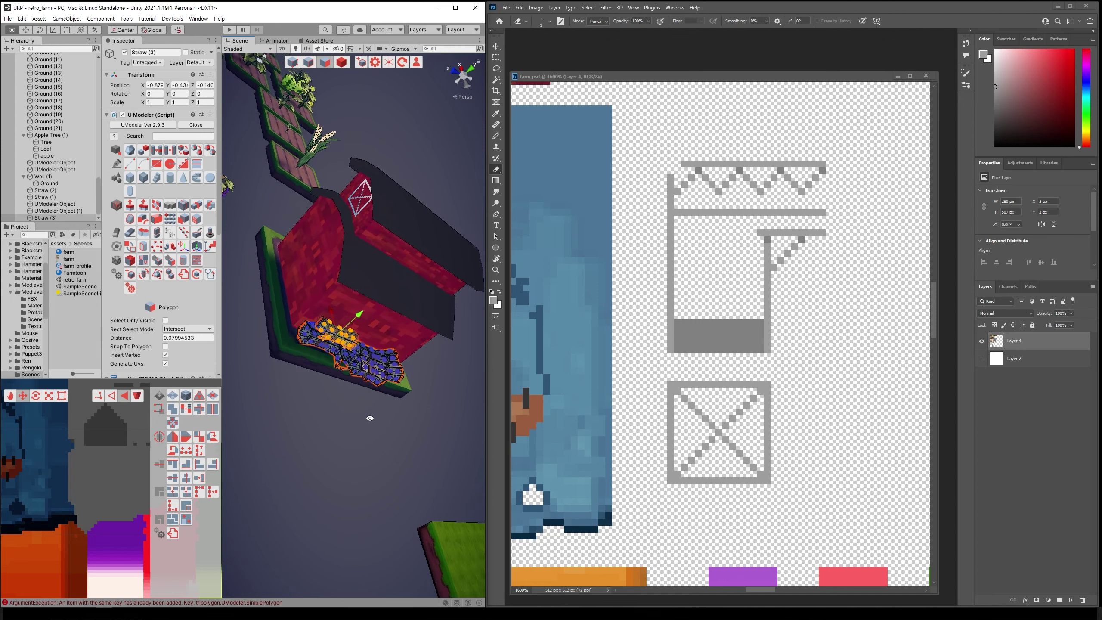
alt+drag(290, 401, 337, 393)
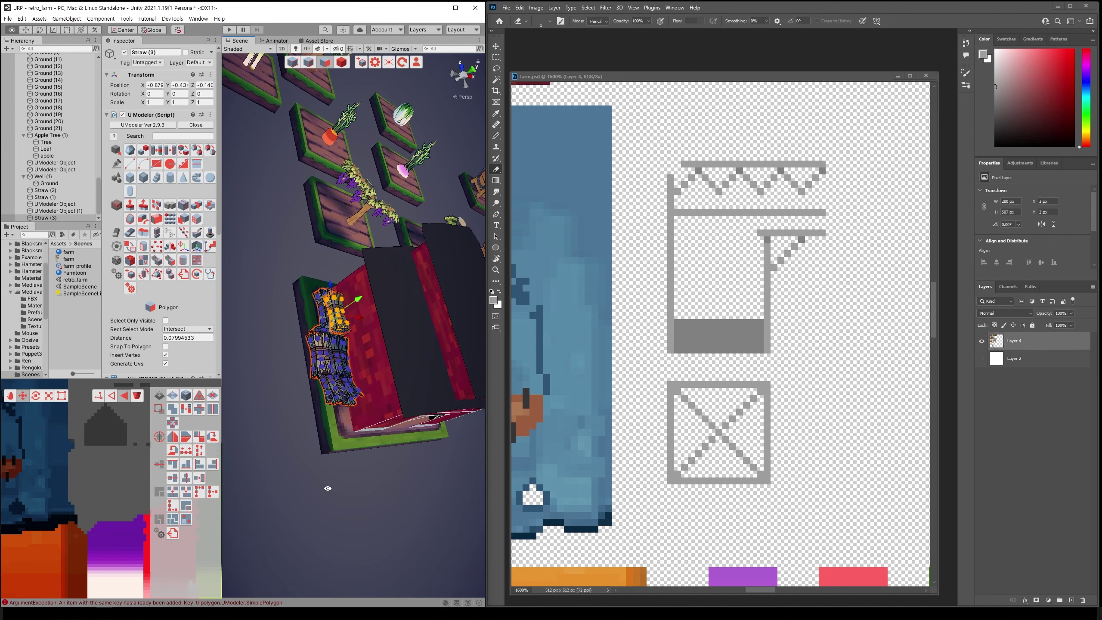
Push the straw's bottom faces outward
click(337, 392)
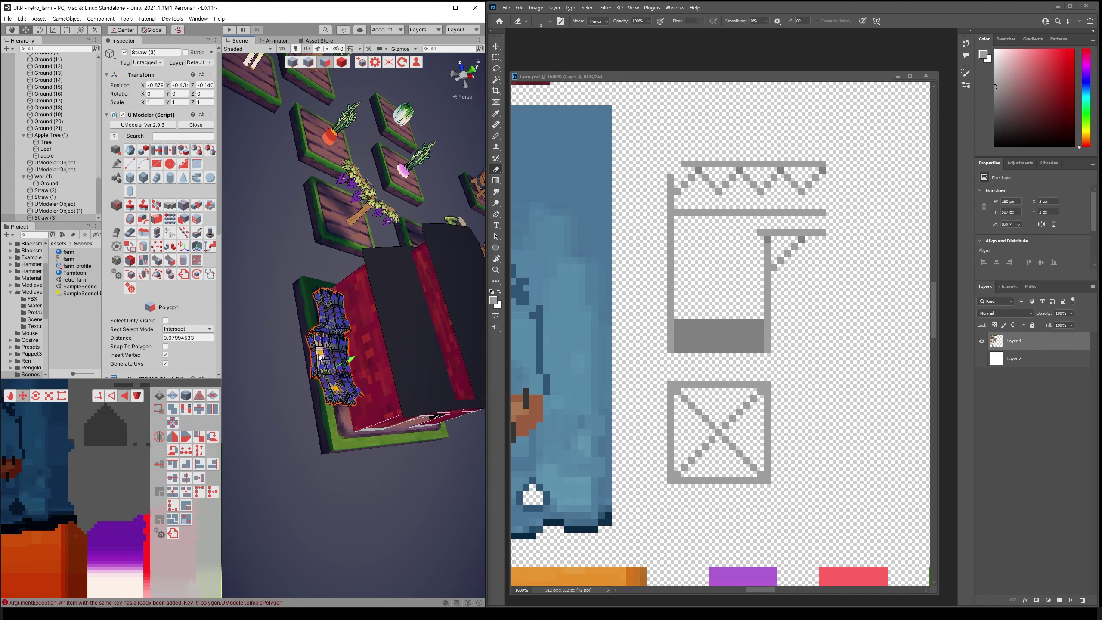
click(143, 152)
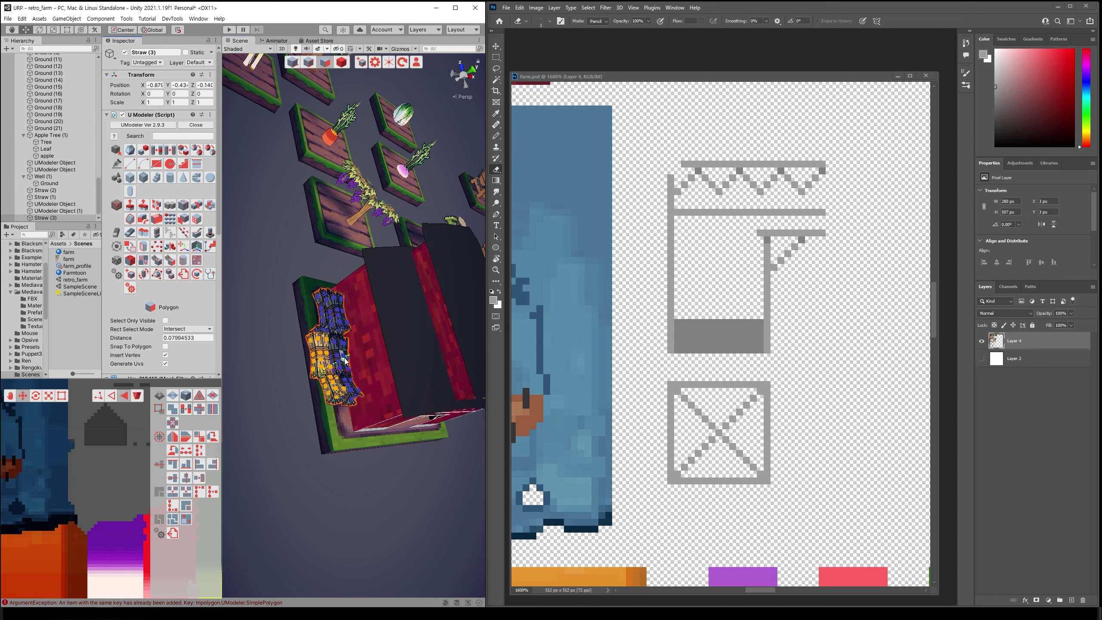
mouse_move(346, 360)
mouse_down()
mouse_move(365, 353)
mouse_move(408, 252)
mouse_move(403, 279)
mouse_up()
mouse_move(371, 334)
mouse_down()
mouse_move(431, 376)
mouse_move(366, 334)
mouse_move(389, 332)
mouse_move(378, 318)
mouse_up()
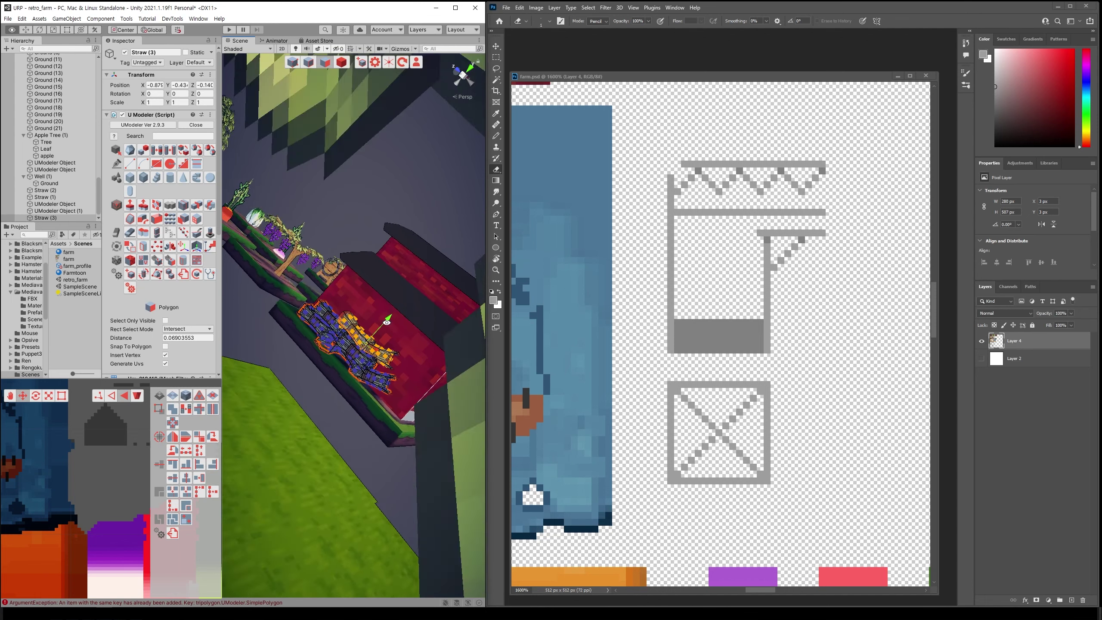
Select other straw face sets and inspect the bulkier pile from around the barn
click(377, 382)
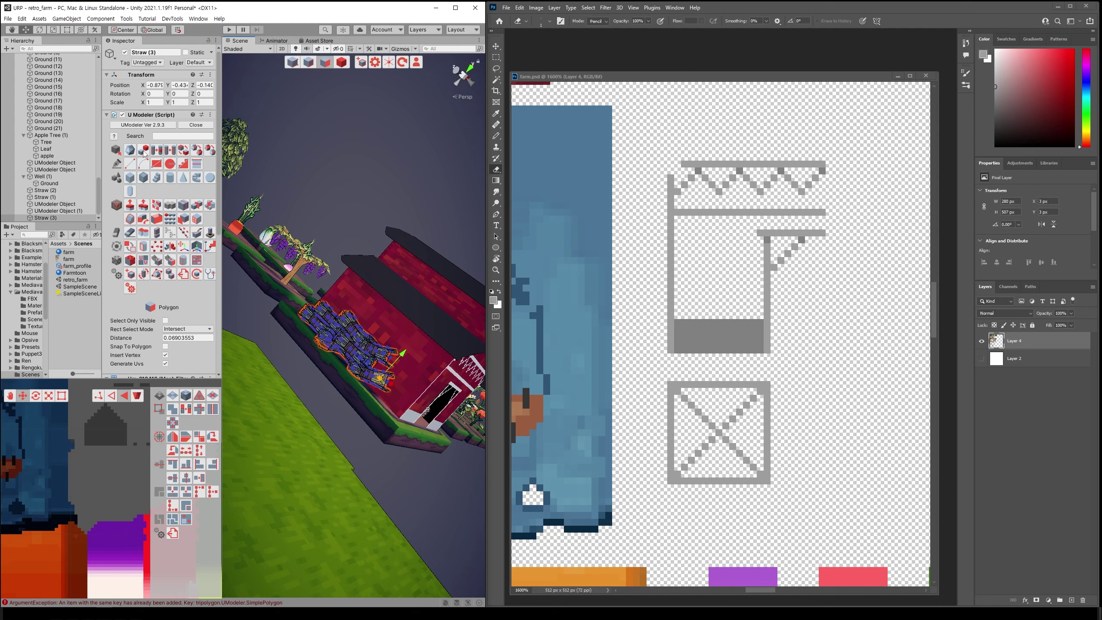
click(402, 377)
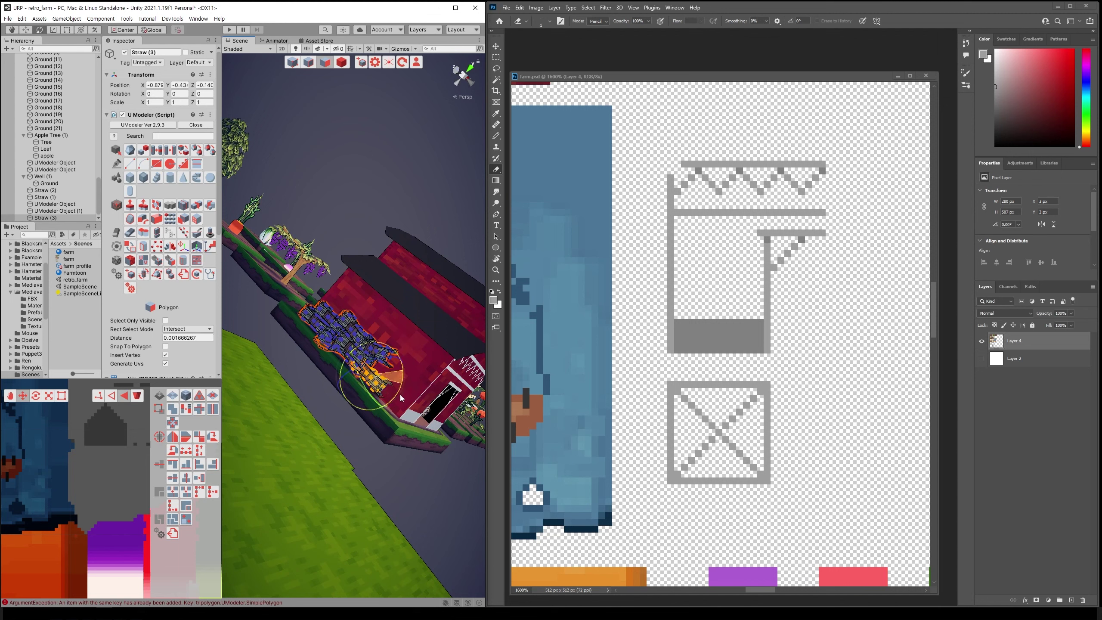
click(399, 397)
click(391, 358)
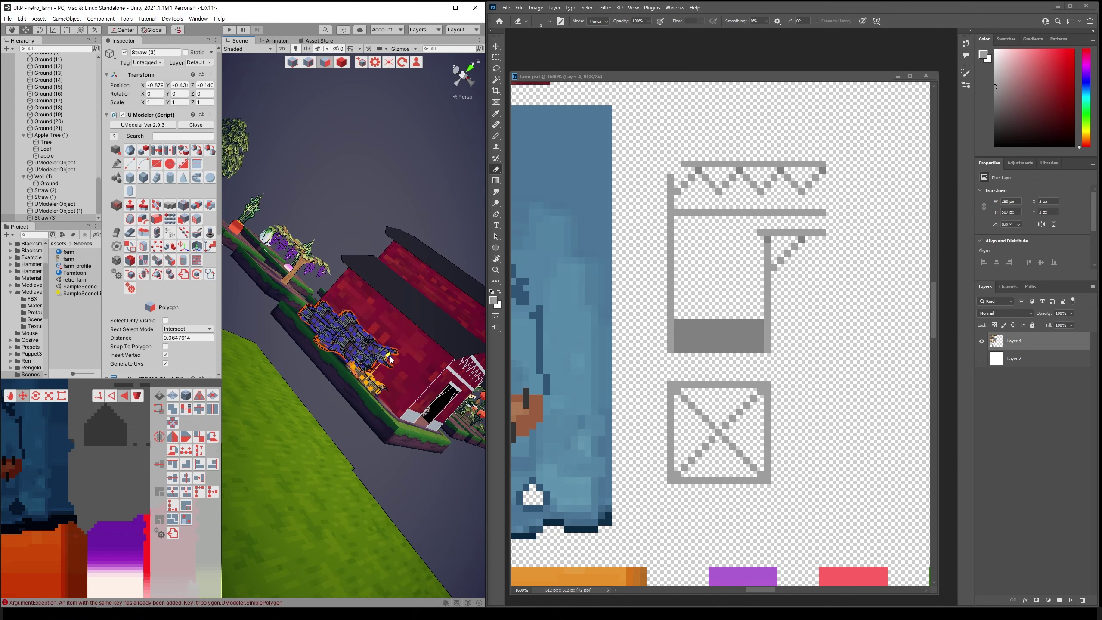
alt+drag(391, 355, 279, 378)
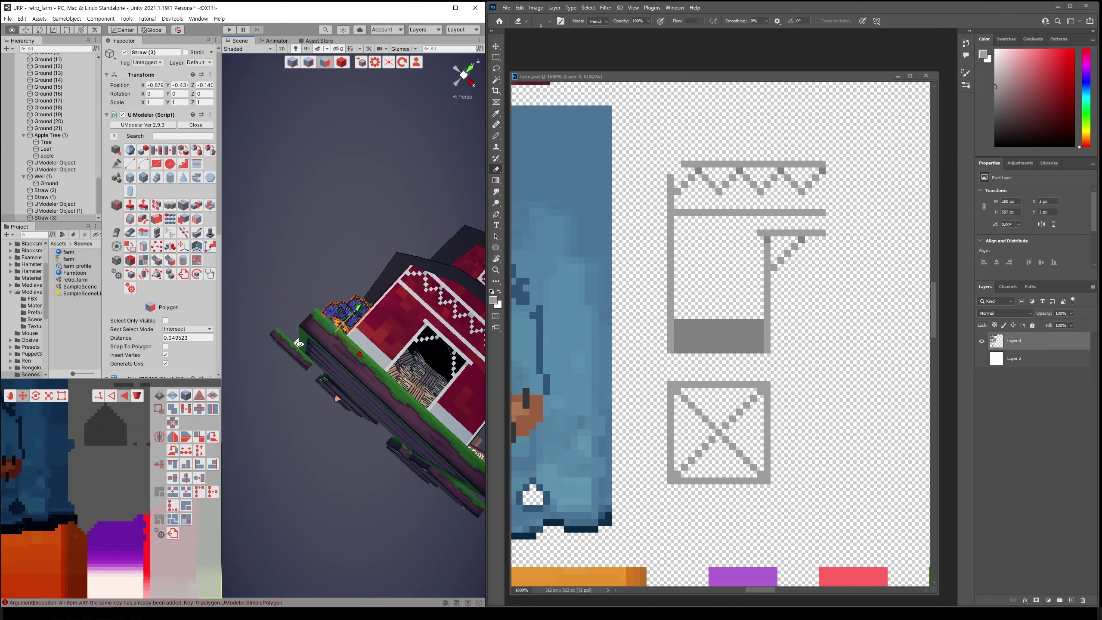
alt+drag(303, 344, 440, 375)
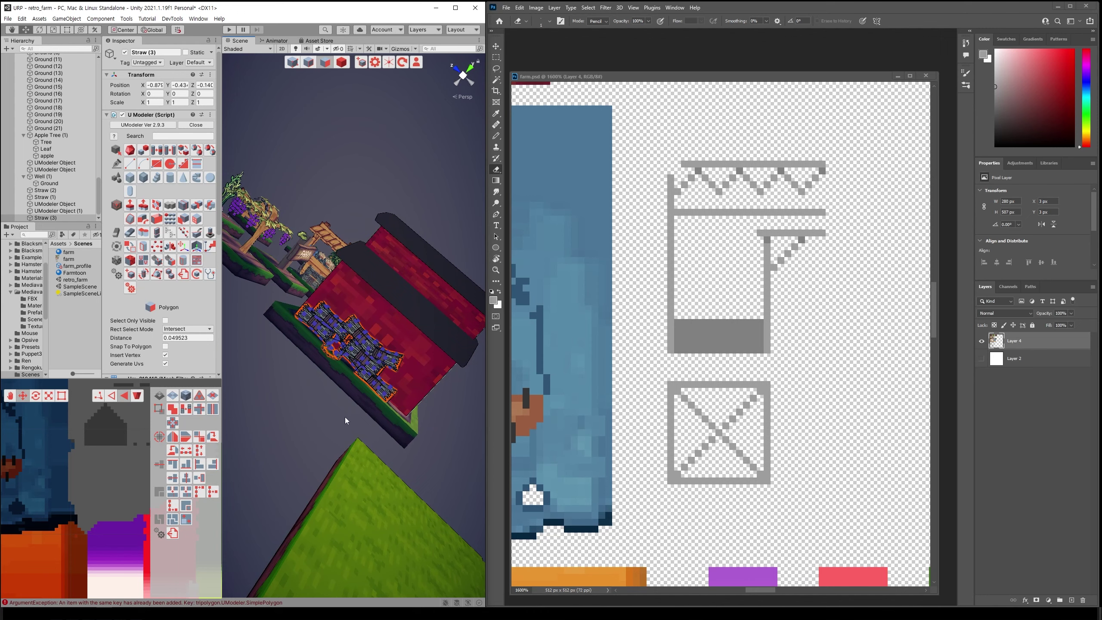
alt+drag(344, 417, 348, 301)
Move Straw (3) along Z to about -0.27 against the barn and check its placement
click(341, 62)
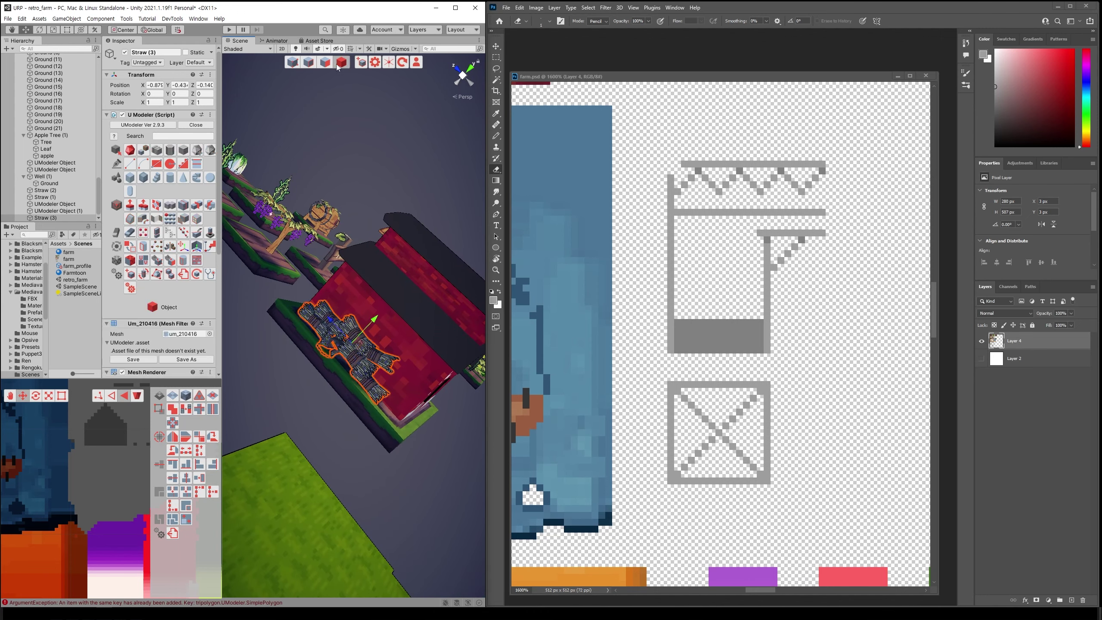
click(302, 388)
mouse_move(319, 379)
alt+mouse_down()
mouse_move(292, 451)
mouse_move(354, 374)
alt+mouse_up()
click(337, 349)
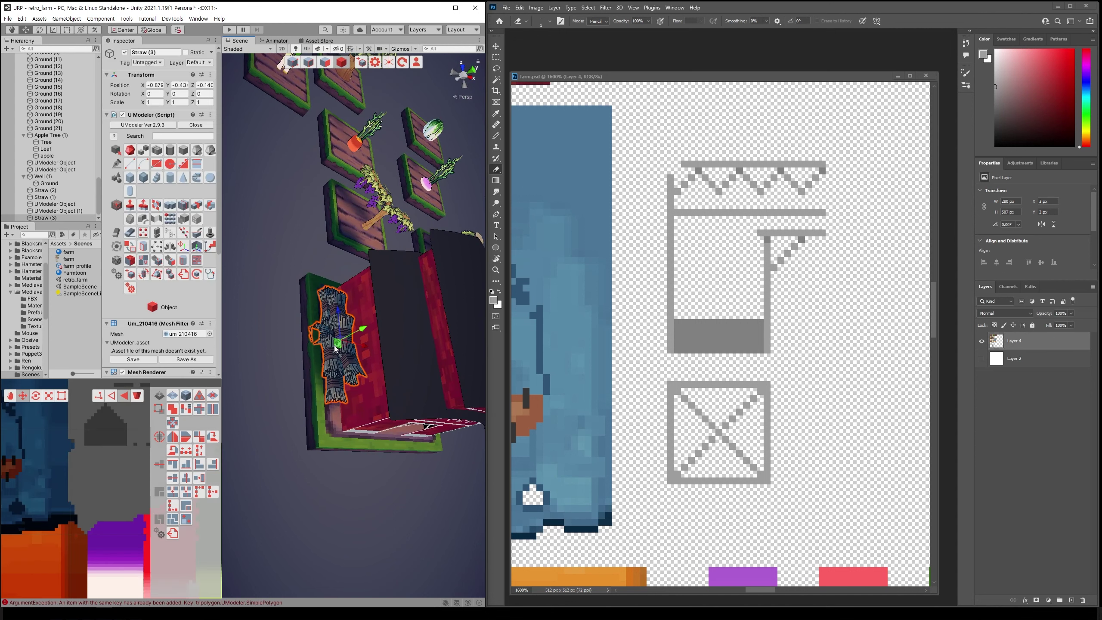
drag(337, 316, 337, 328)
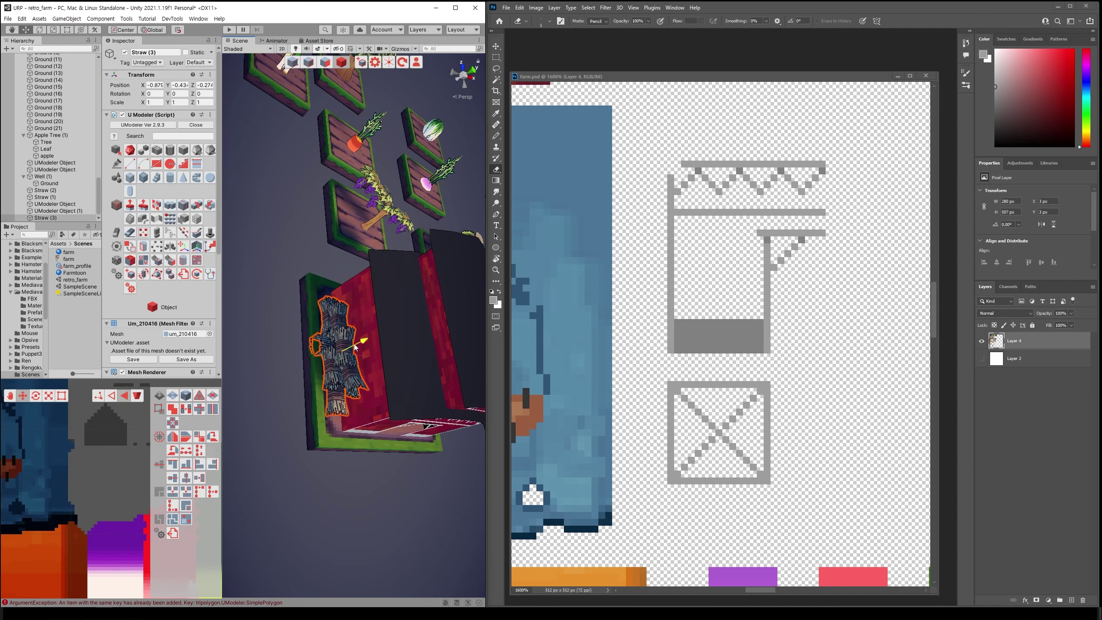
drag(355, 347, 358, 346)
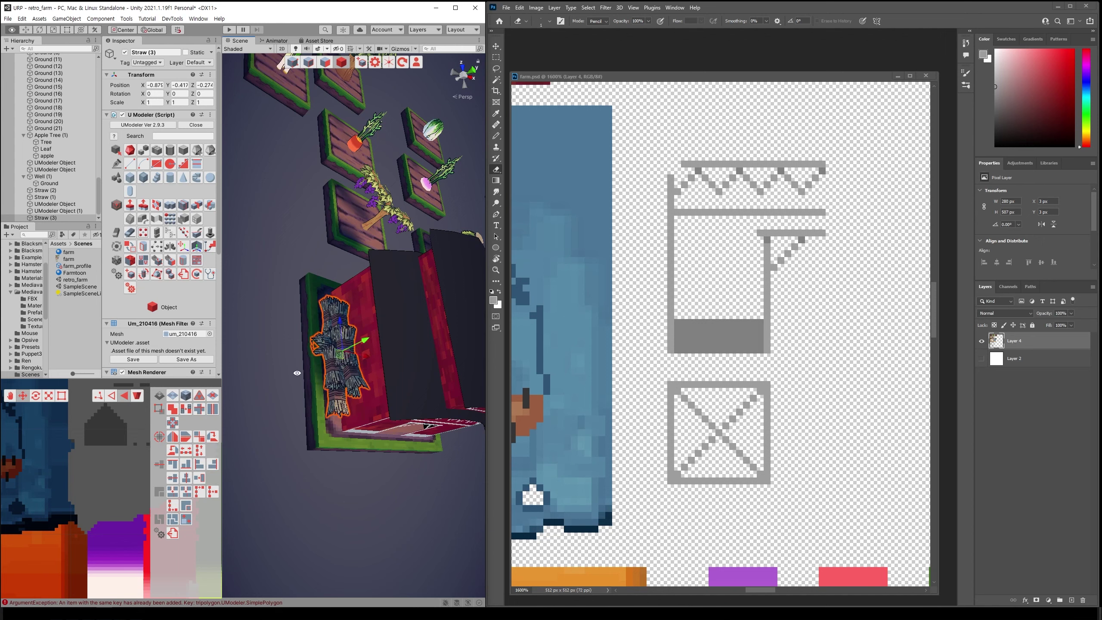
mouse_move(356, 346)
alt+mouse_down()
mouse_move(394, 334)
mouse_move(283, 460)
mouse_move(247, 445)
alt+mouse_up()
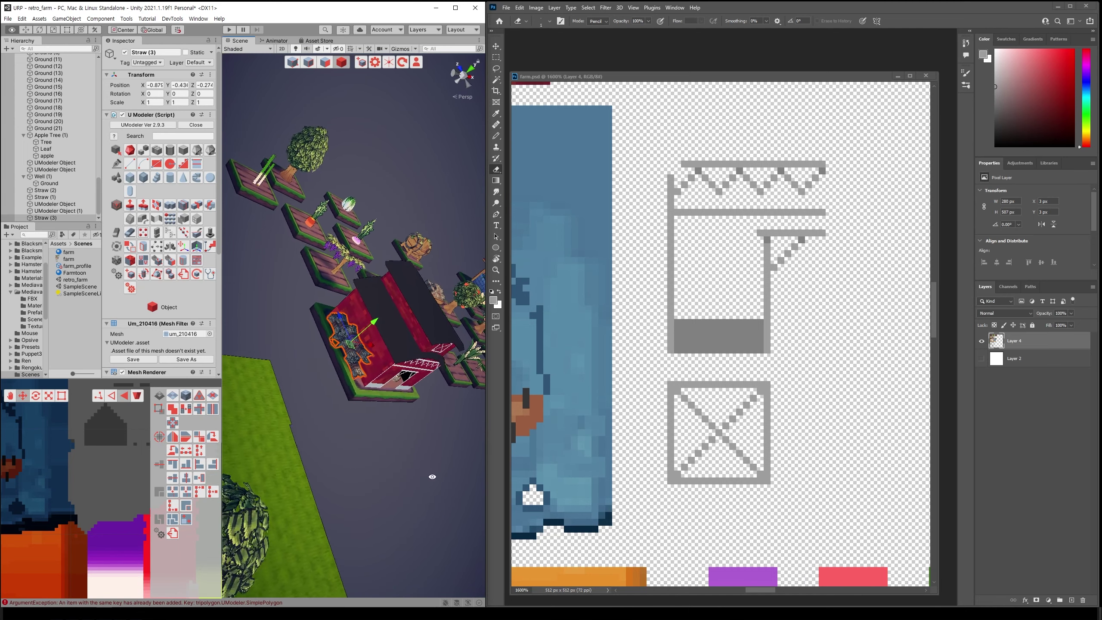
mouse_move(247, 445)
alt+mouse_down()
mouse_move(436, 466)
mouse_move(415, 409)
mouse_move(345, 355)
mouse_move(414, 370)
mouse_move(417, 478)
mouse_move(423, 316)
mouse_move(348, 344)
mouse_move(311, 387)
mouse_move(267, 369)
alt+mouse_up()
click(436, 466)
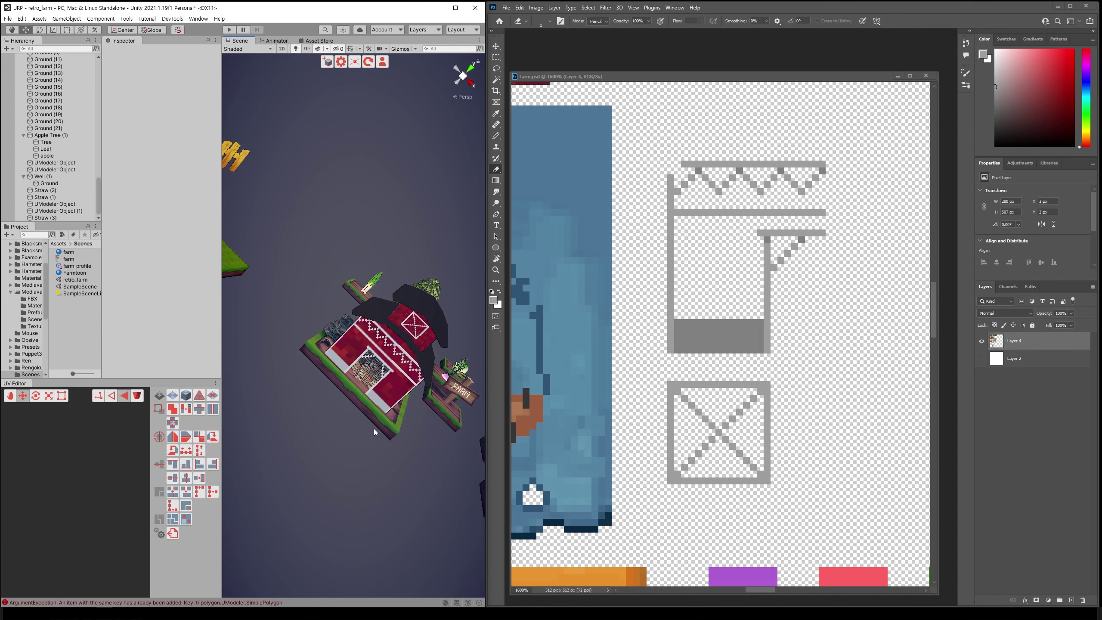
Save the scene and select the barn model
key(ctrl+s)
mouse_move(374, 429)
alt+mouse_down()
mouse_move(289, 473)
mouse_move(319, 445)
mouse_move(419, 463)
alt+mouse_up()
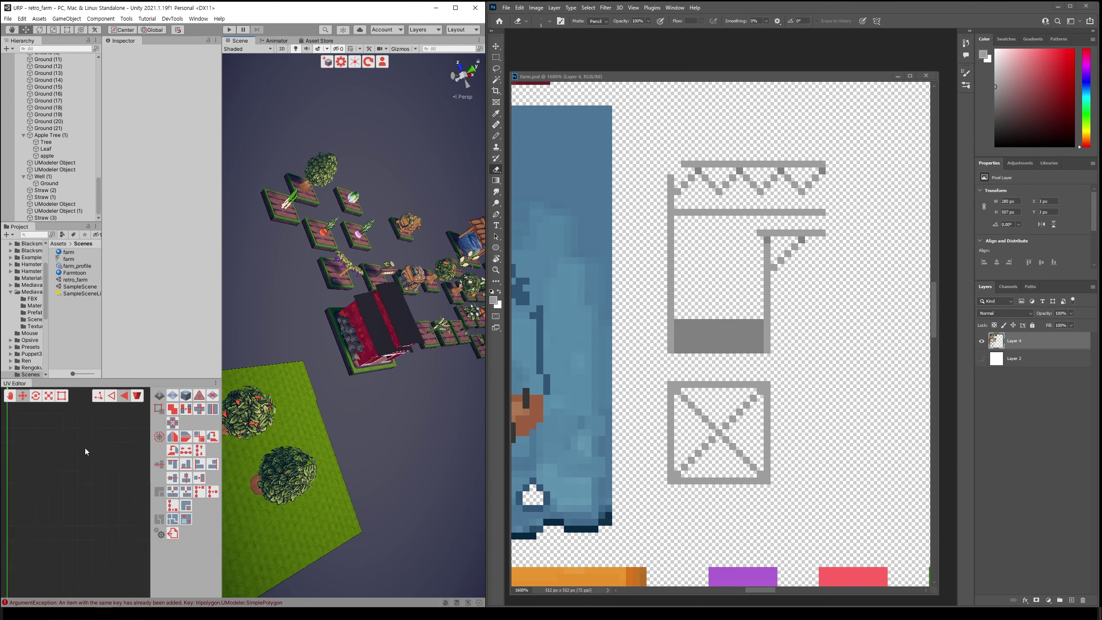
click(377, 324)
Zoom into the barn's UV layout and select a UV face, undoing its accidental move
scroll(149, 493, up, 3)
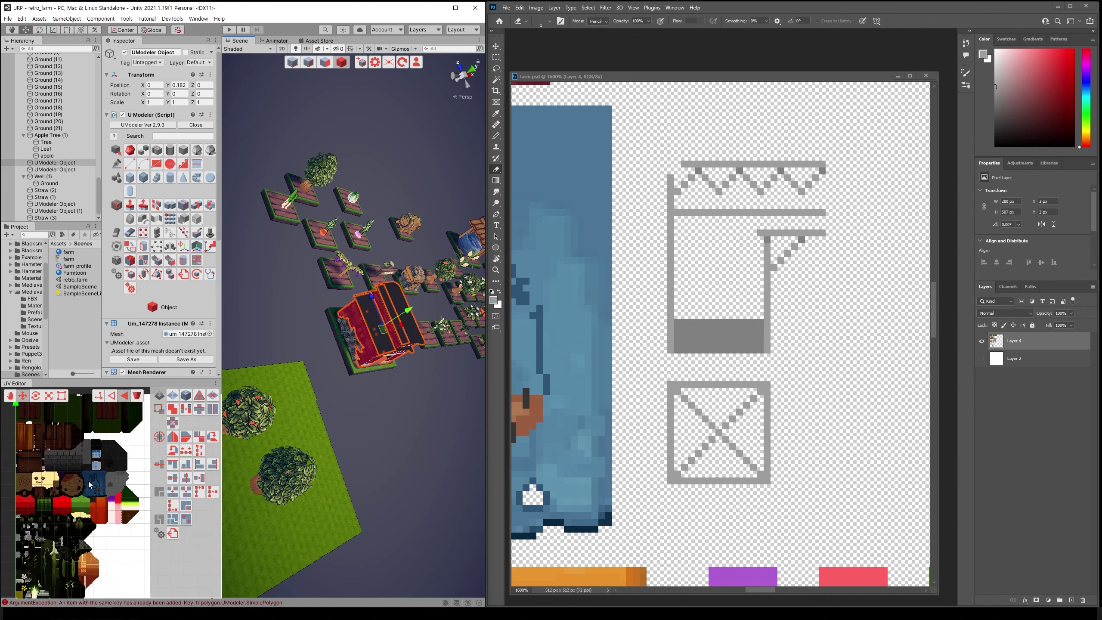
scroll(107, 470, up, 2)
scroll(99, 482, up, 2)
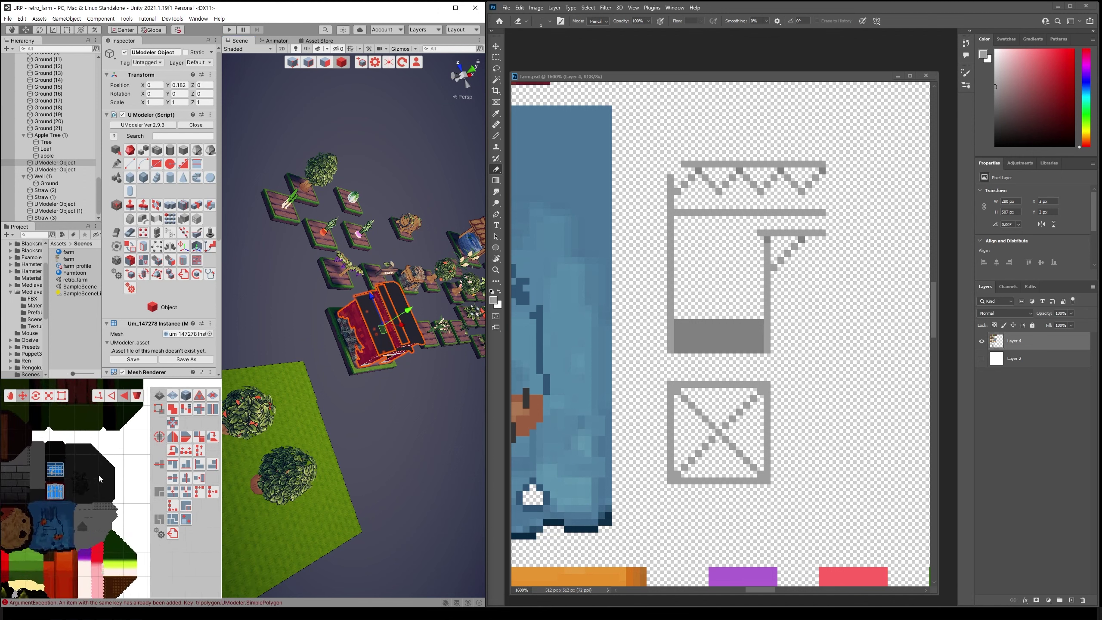
scroll(98, 475, up, 1)
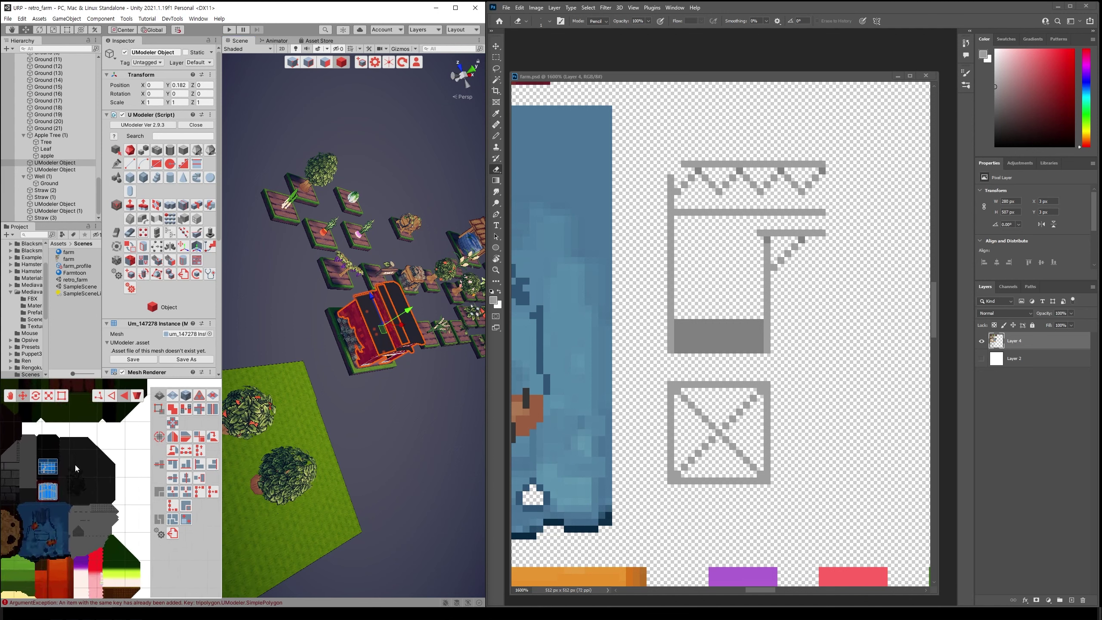
mouse_move(70, 479)
mouse_down()
mouse_move(19, 445)
mouse_move(94, 479)
mouse_up()
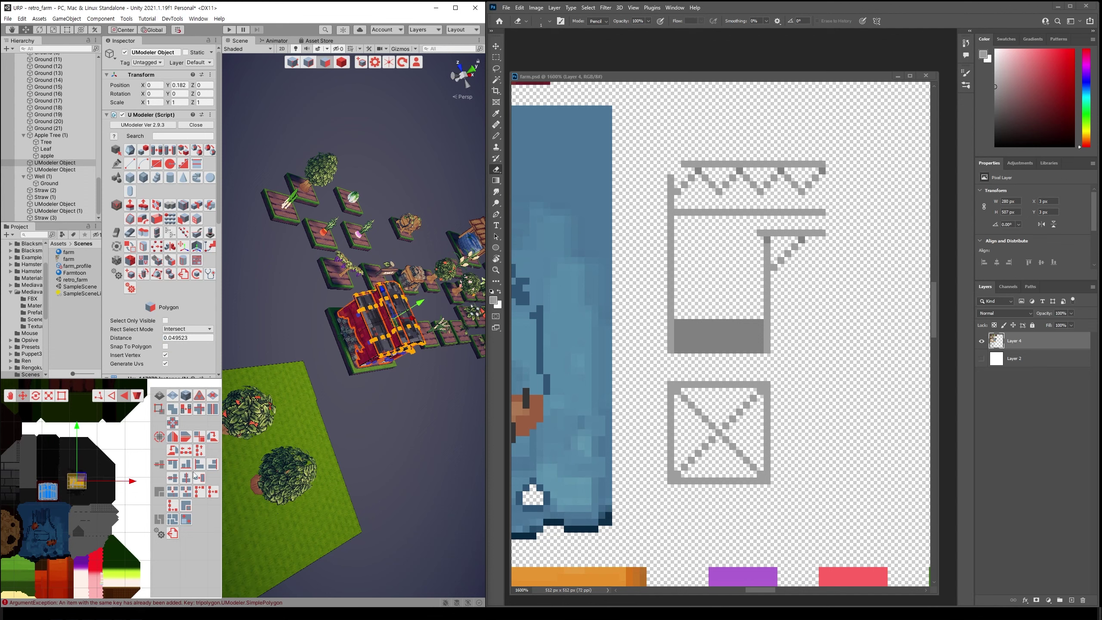
key(ctrl+z)
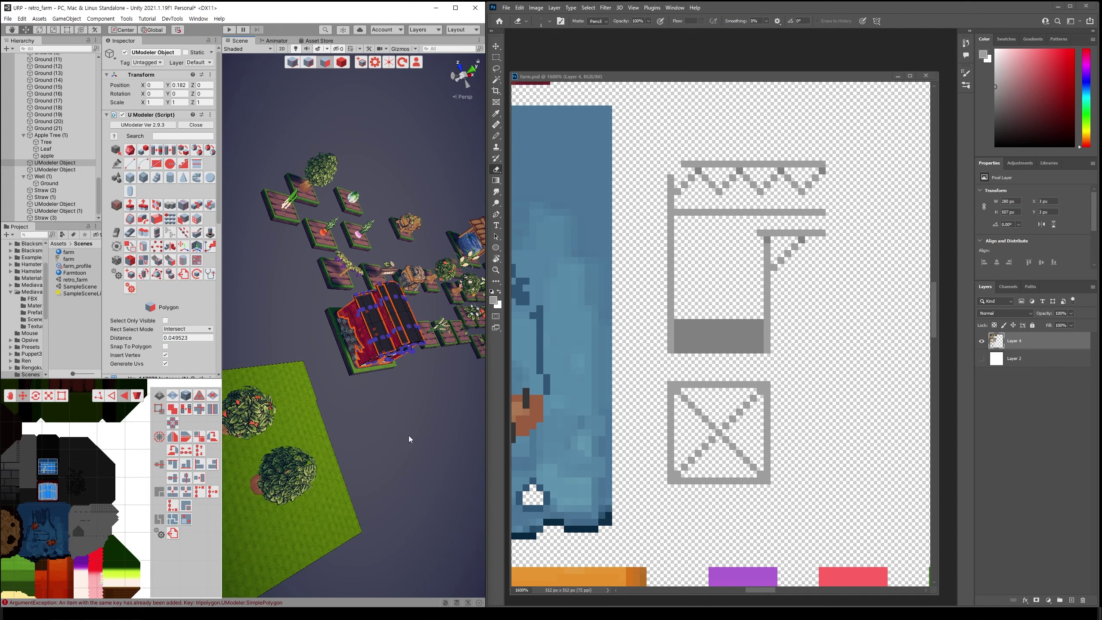
mouse_move(410, 439)
alt+mouse_down()
mouse_move(295, 414)
mouse_move(392, 124)
alt+mouse_up()
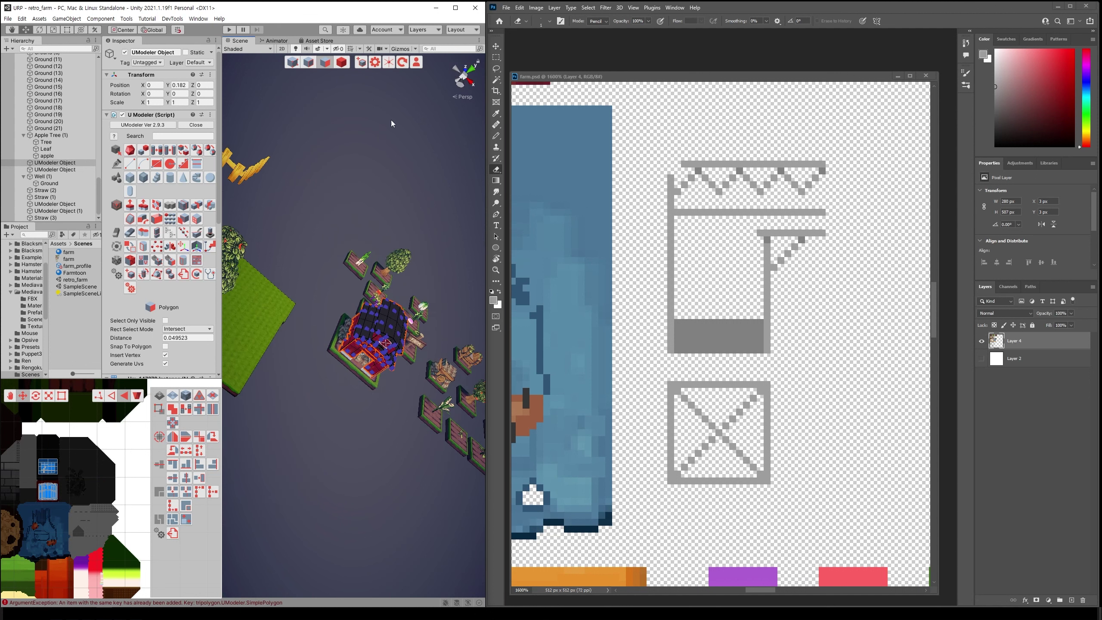
click(342, 62)
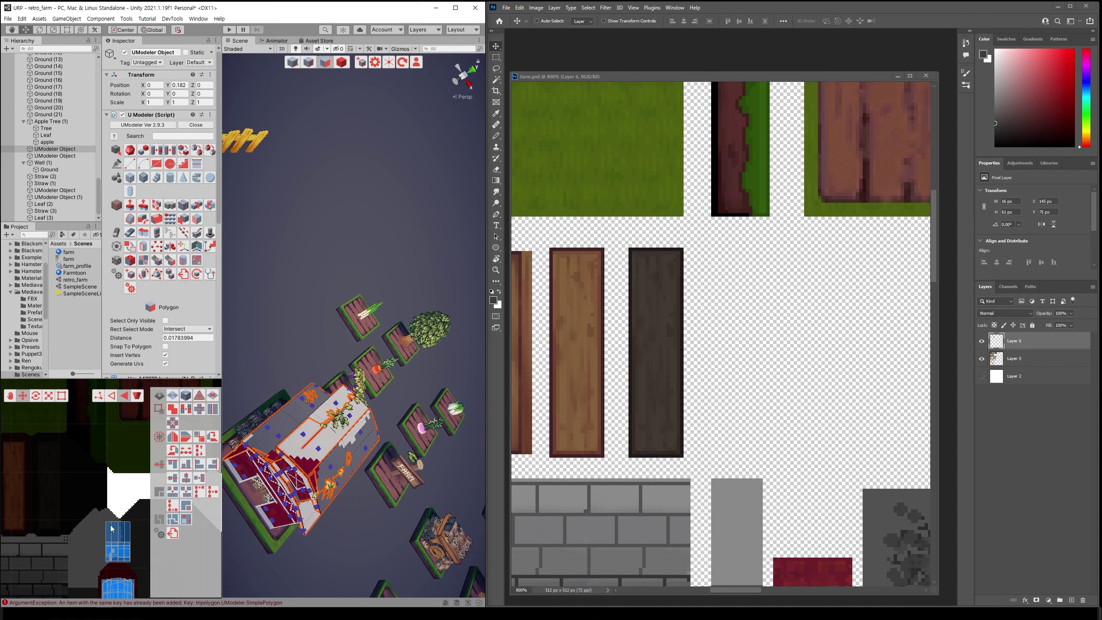
Slide a lower barn face's UV strip left onto the wood texture and scale it
click(112, 529)
click(307, 436)
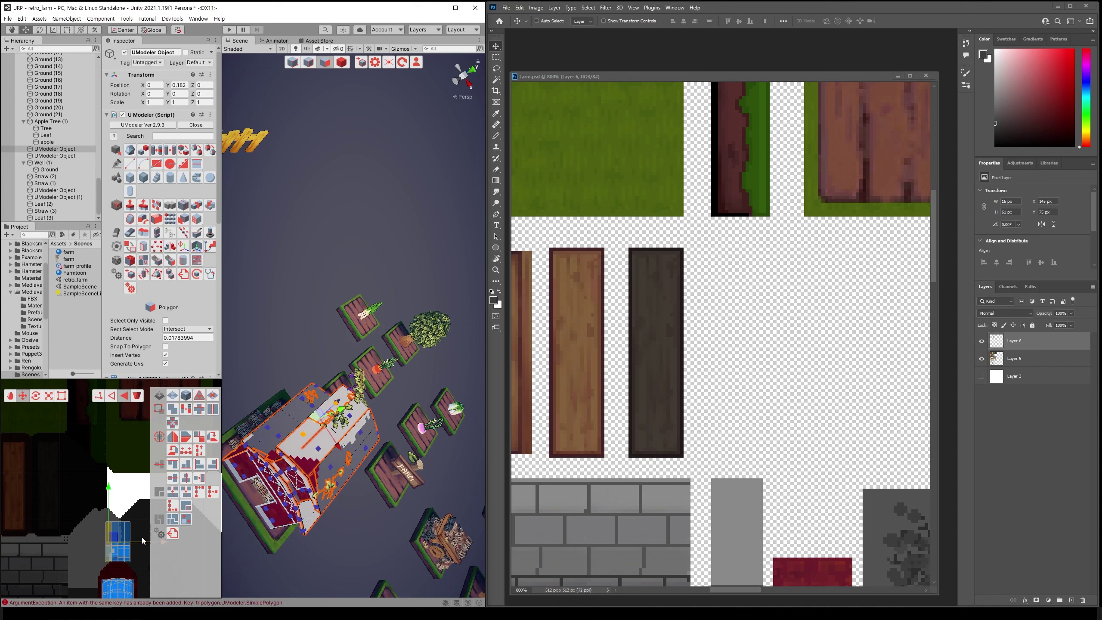
mouse_move(142, 541)
mouse_down()
mouse_move(87, 539)
mouse_move(94, 504)
mouse_move(76, 458)
mouse_move(78, 495)
mouse_move(51, 462)
mouse_up()
key(r)
key(w)
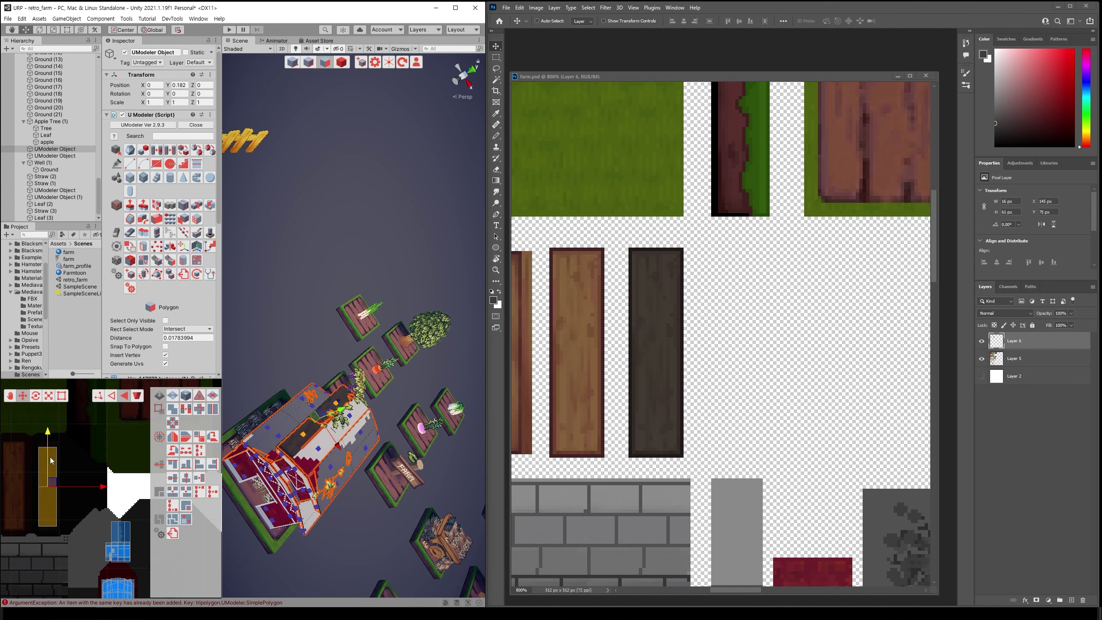
click(129, 456)
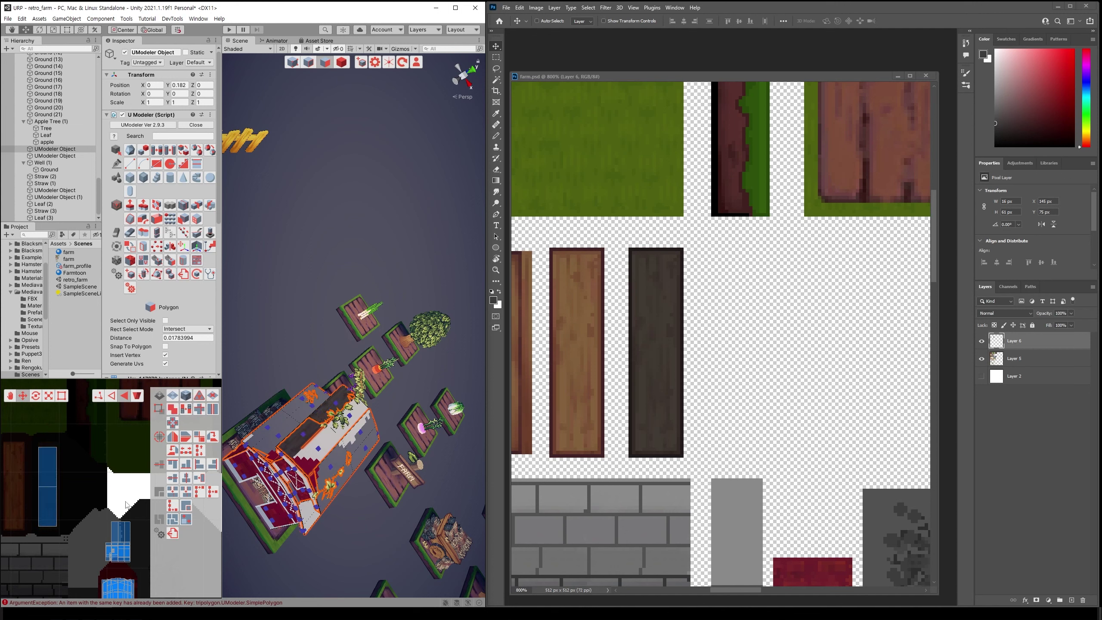
Select the barn's roof faces in the UV layout
click(117, 532)
click(327, 443)
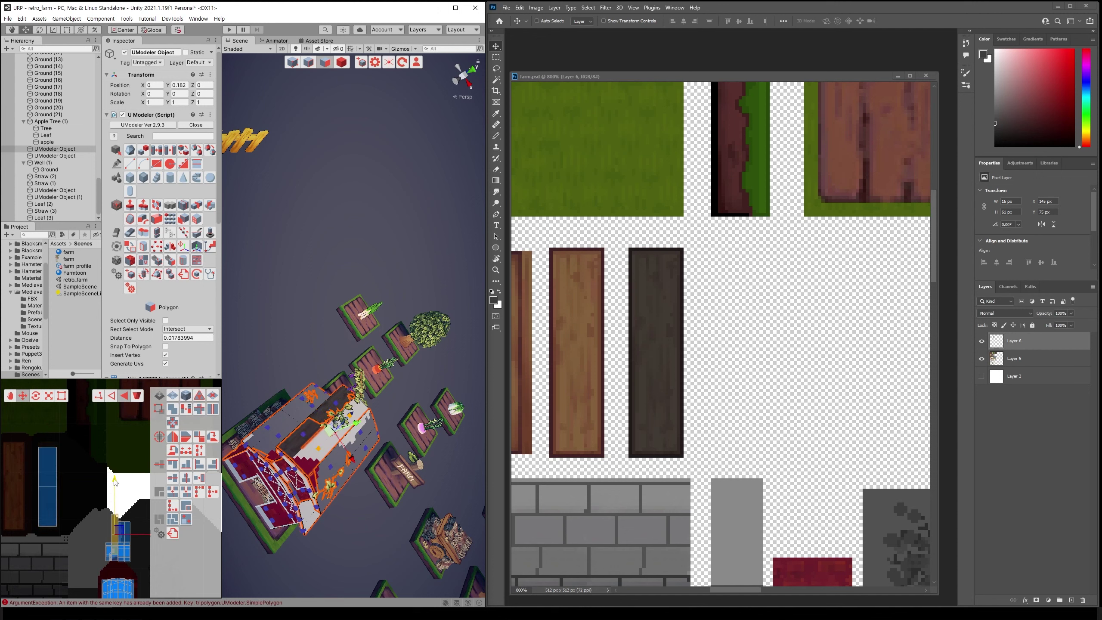
click(124, 531)
click(321, 471)
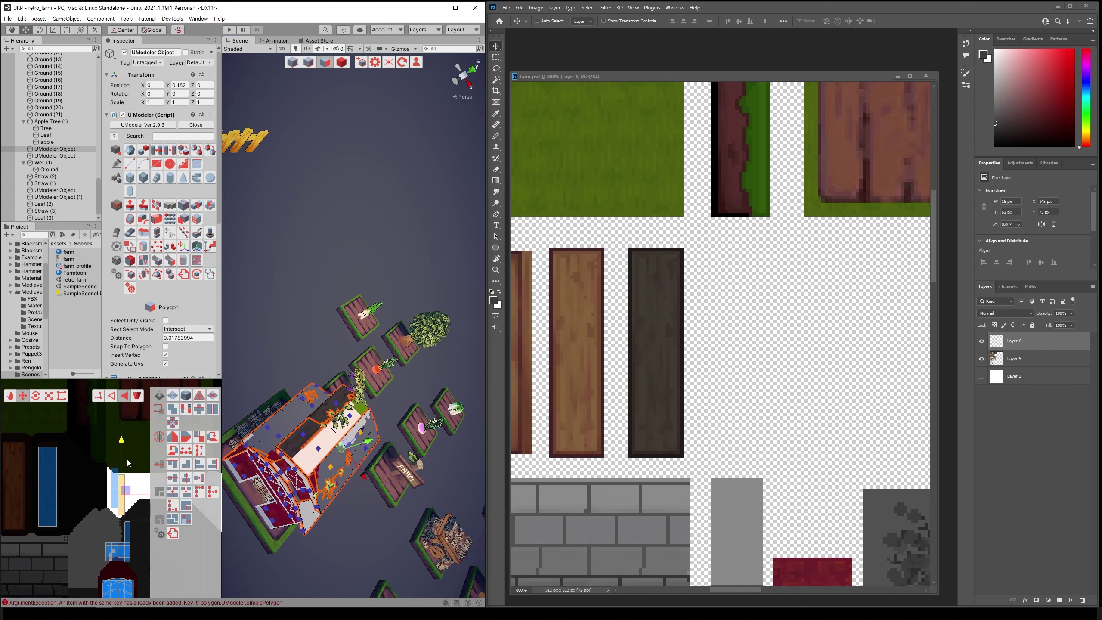
click(131, 527)
click(131, 527)
click(340, 488)
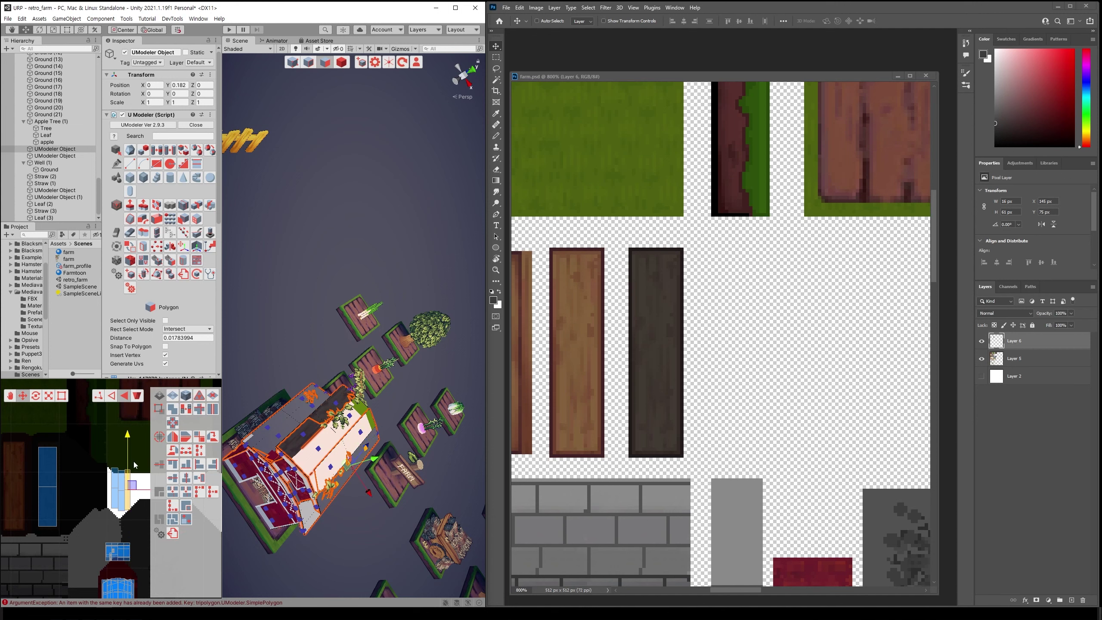
drag(145, 511, 96, 463)
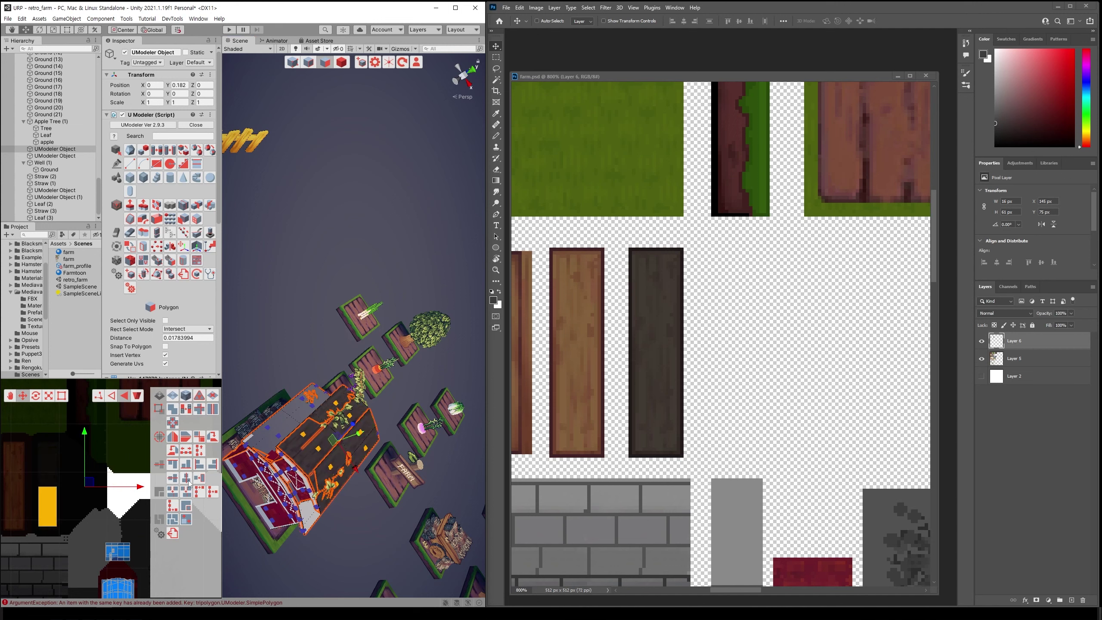
click(107, 520)
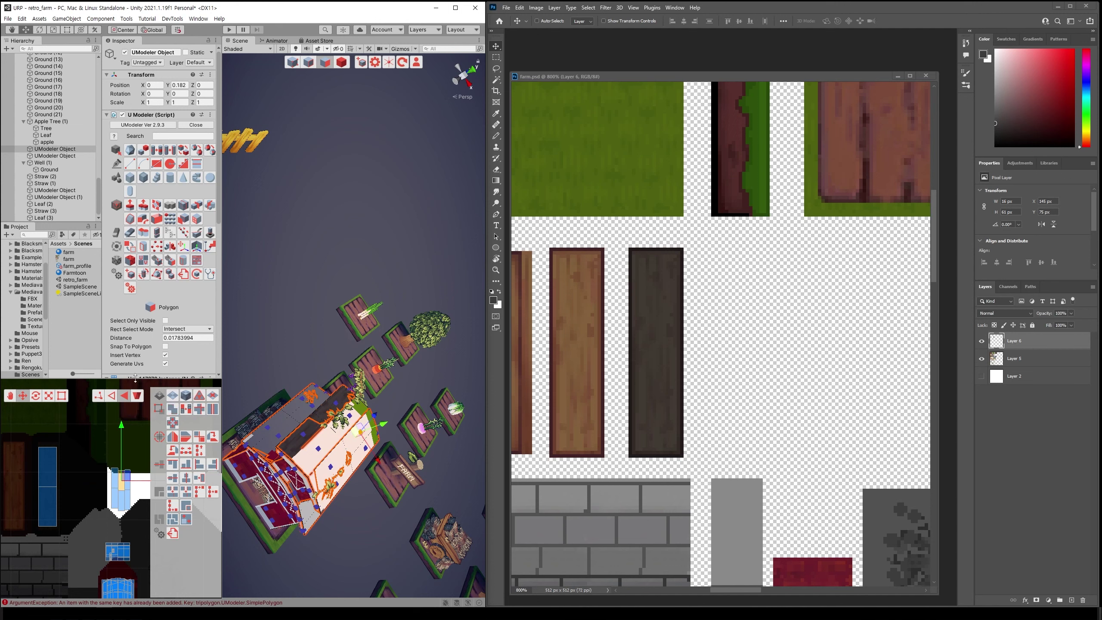
Squeeze two roof UV strips narrower and stack them onto the dark wood plank
click(125, 477)
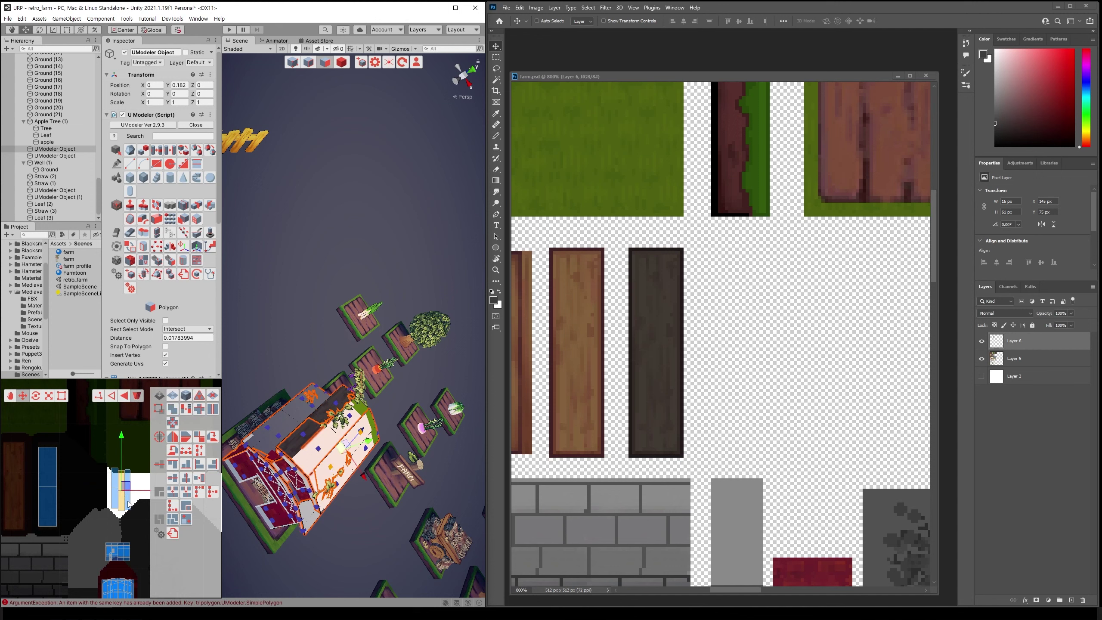
shift+click(126, 478)
mouse_move(148, 494)
mouse_down()
mouse_move(124, 503)
mouse_move(138, 497)
mouse_up()
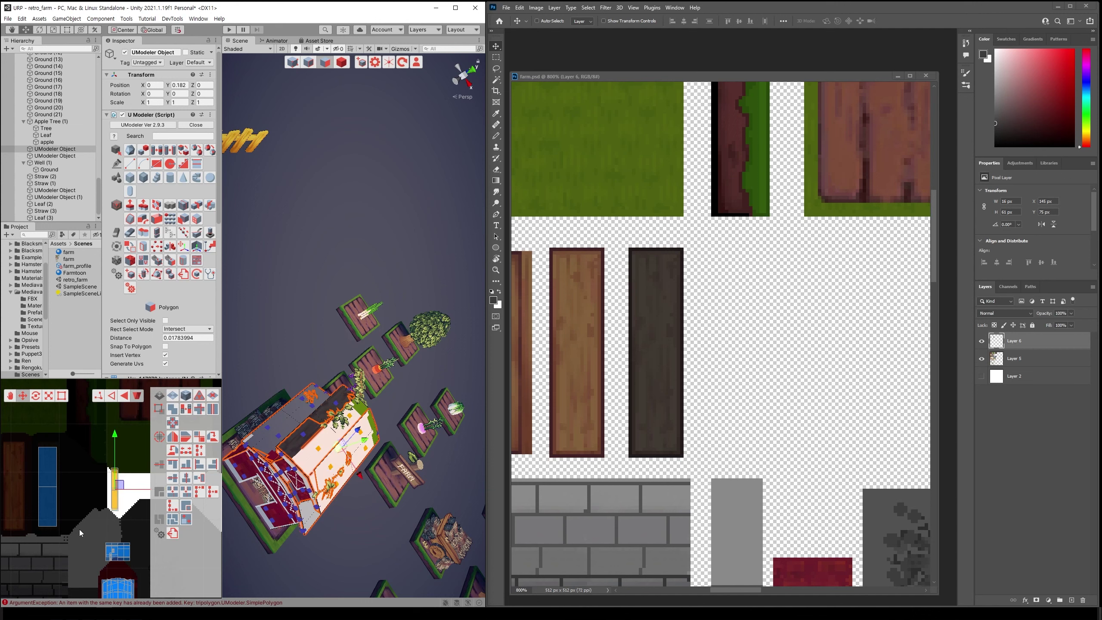
click(50, 468)
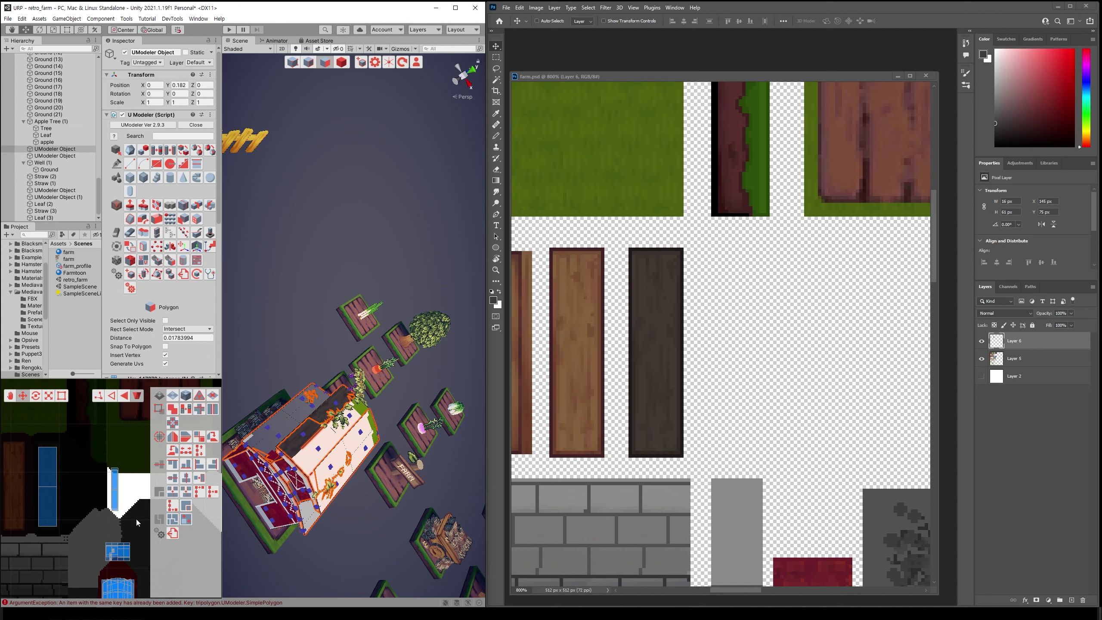
shift+click(116, 486)
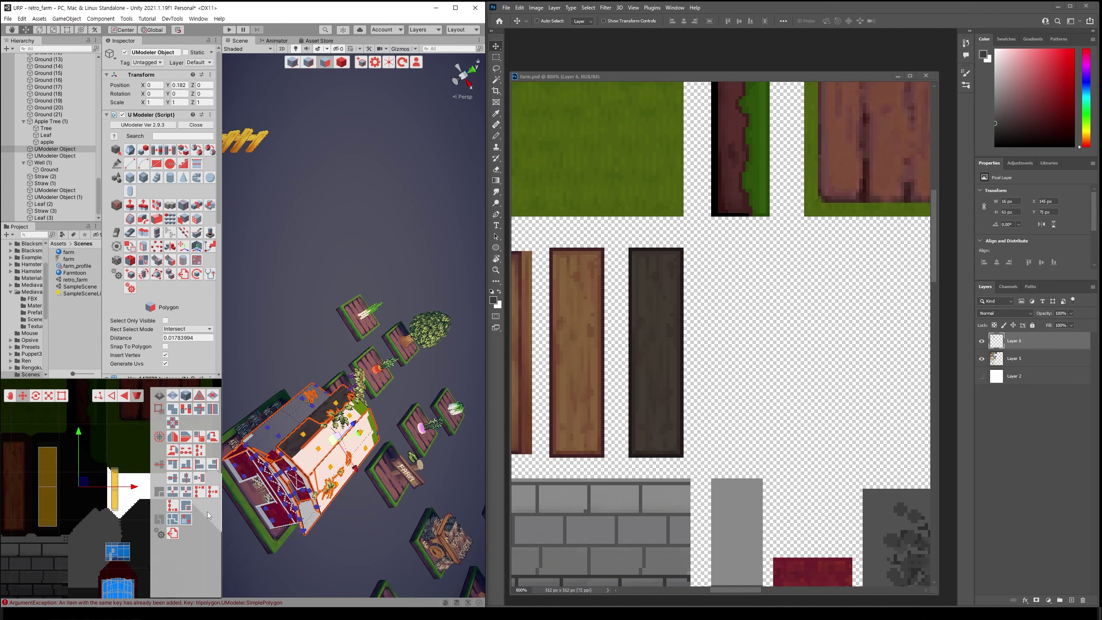
click(203, 479)
click(110, 522)
Enlarge another roof UV strip and shift it slightly left to fit the plank
right_drag(260, 512, 343, 495)
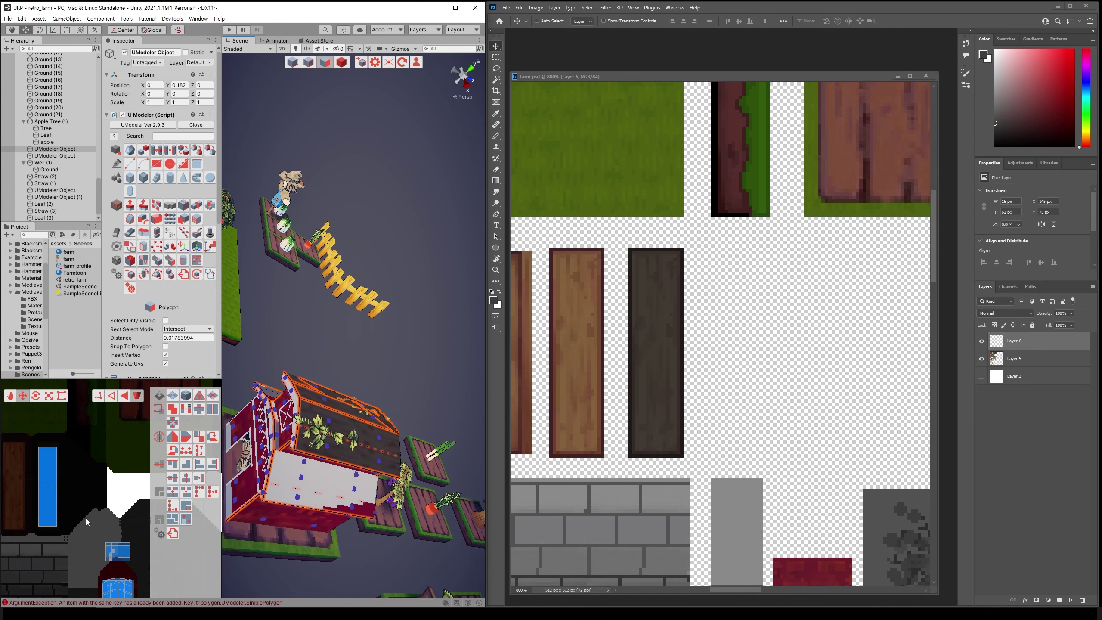
scroll(74, 517, up, 3)
middle_drag(67, 515, 101, 530)
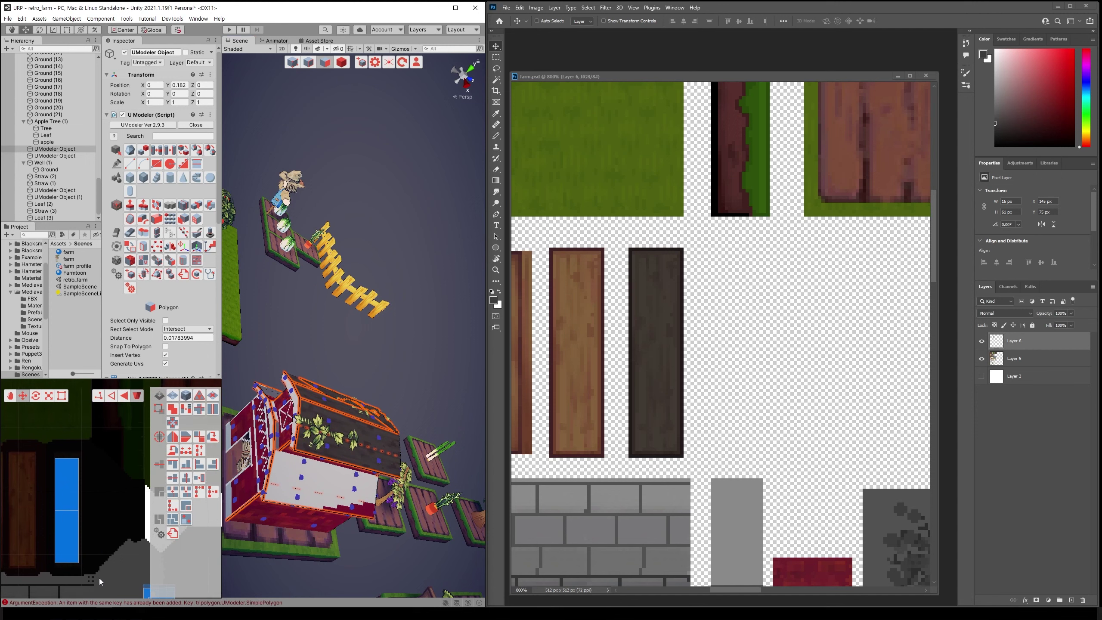
click(74, 465)
key(r)
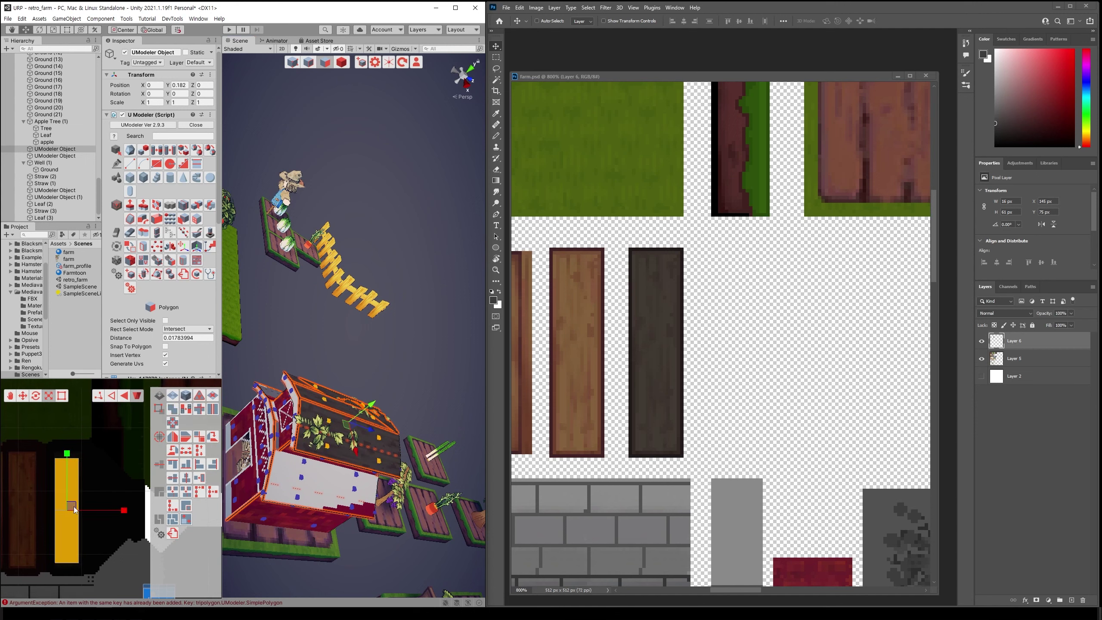
drag(74, 506, 88, 493)
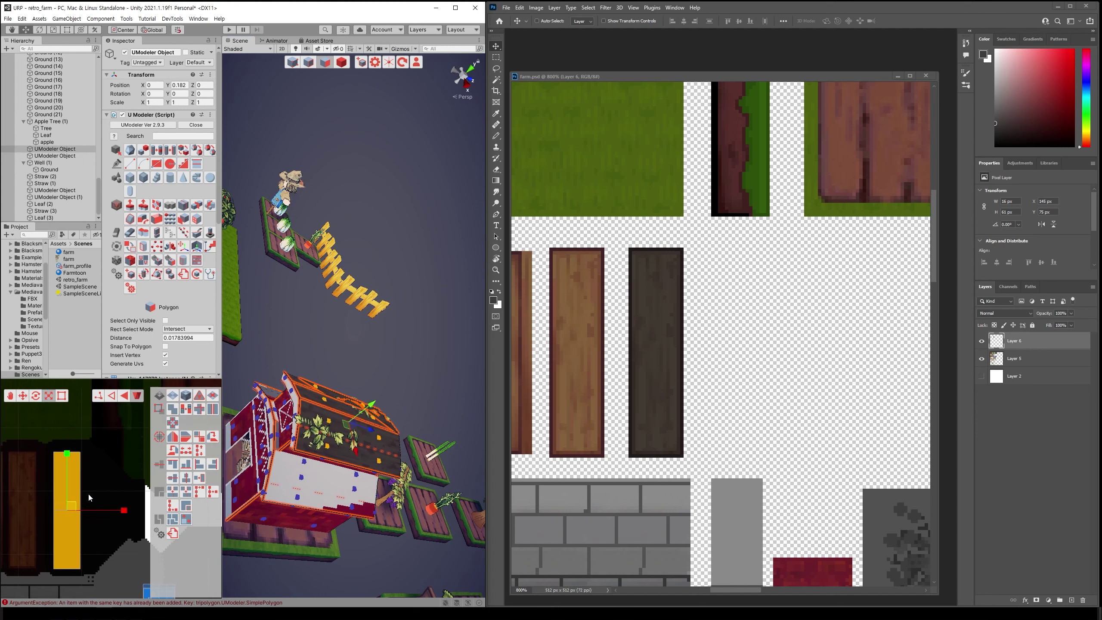
key(w)
drag(104, 511, 102, 511)
click(796, 403)
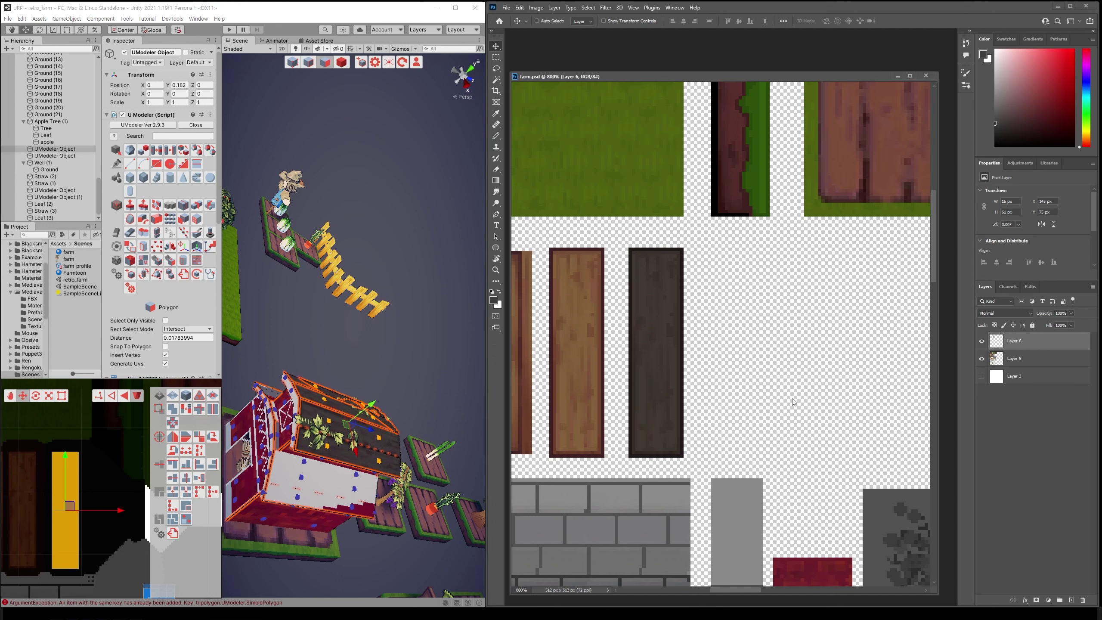
Pencil grass-green pixels onto the dark plank's edges and save the texture
key(b)
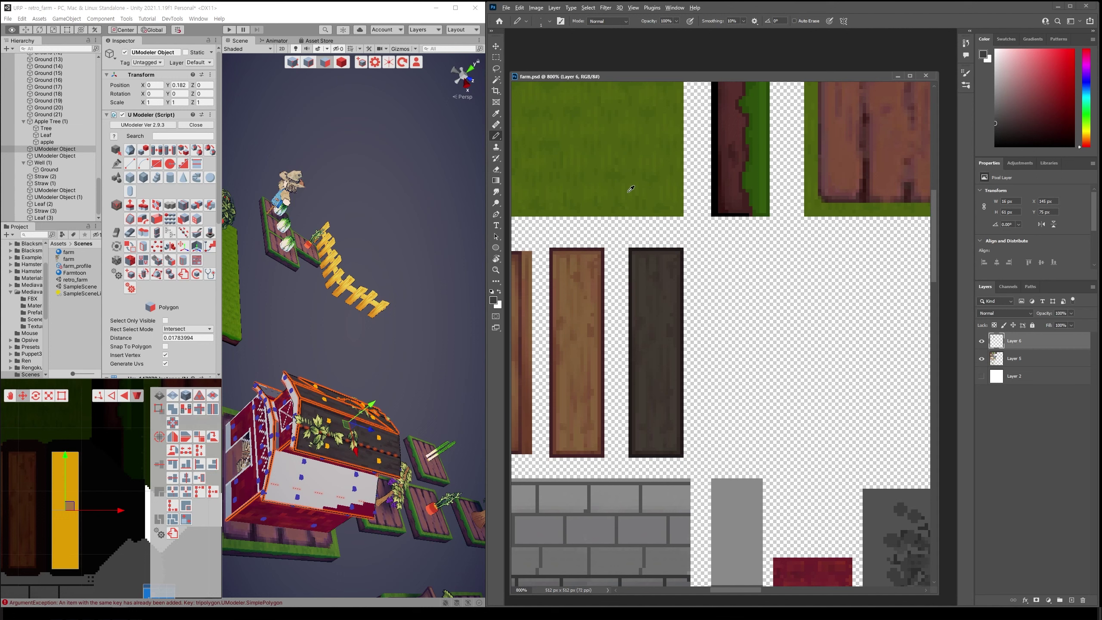
alt+click(630, 189)
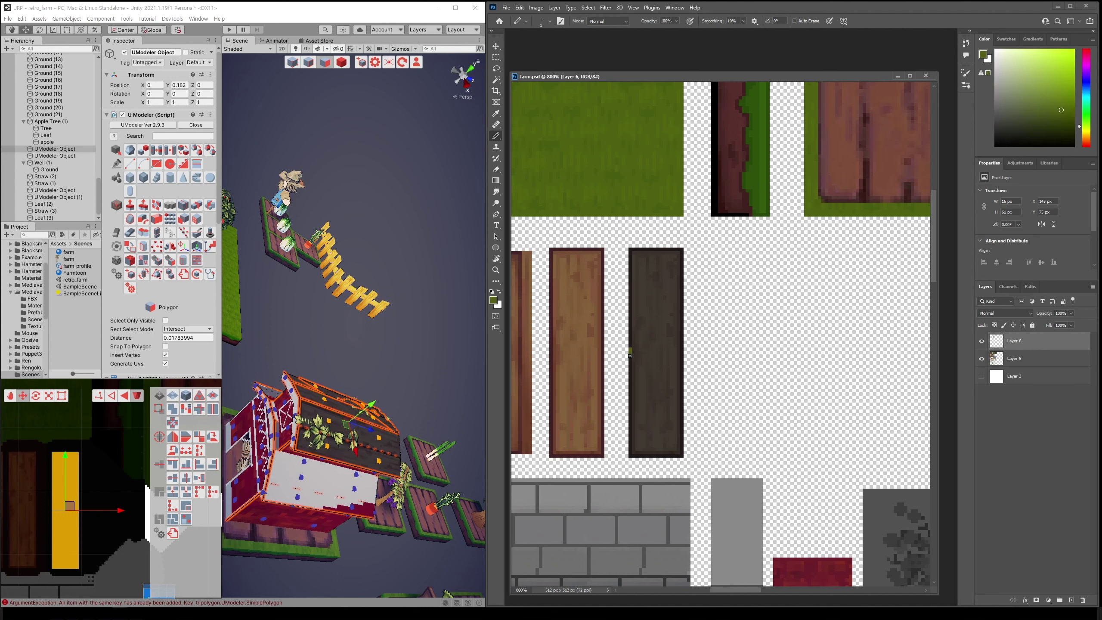
key(ctrl+s)
Widen the roof's UV island by moving its right-edge vertices slightly right
click(419, 401)
scroll(413, 397, up, 2)
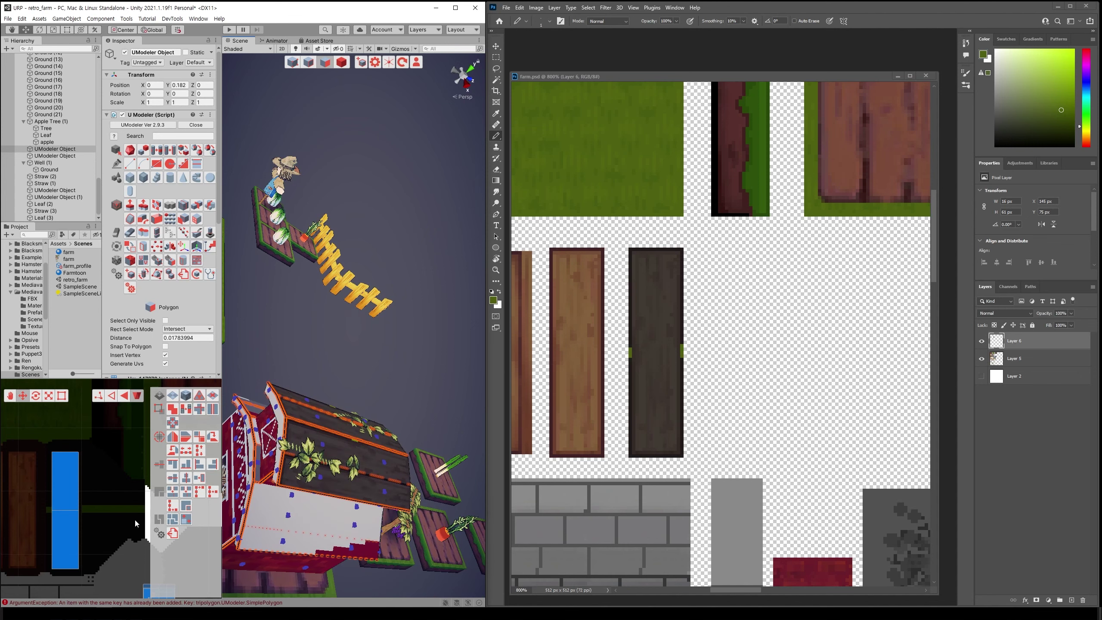
drag(107, 561, 77, 449)
drag(108, 596, 71, 428)
drag(109, 511, 130, 514)
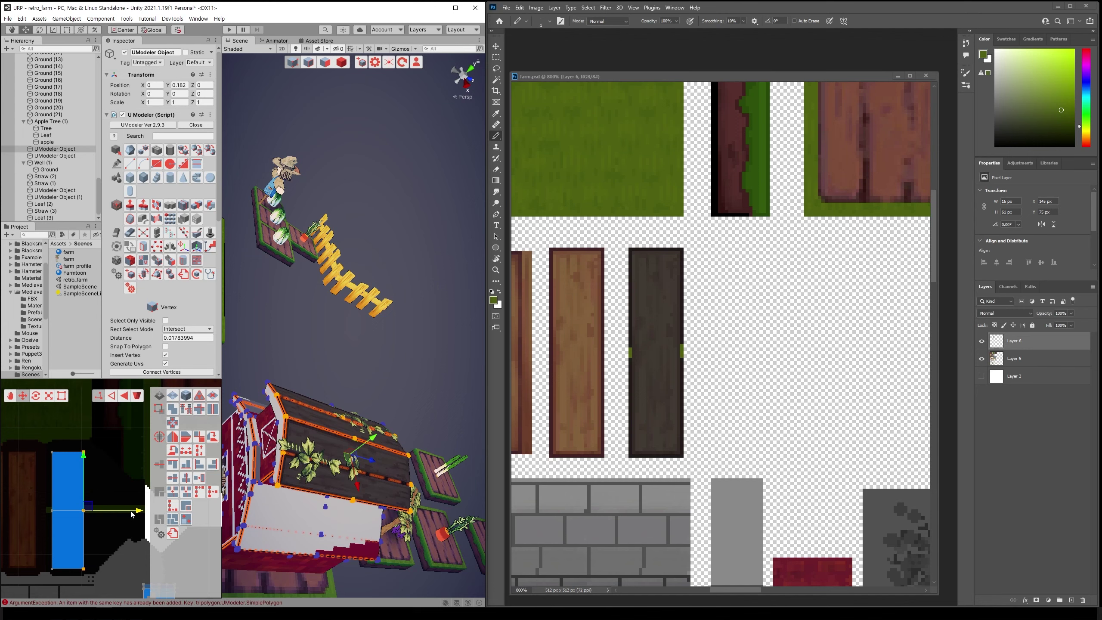
drag(130, 514, 133, 515)
Orbit around the barn to inspect the roof, then return to whole-object editing
mouse_move(382, 513)
alt+mouse_down()
mouse_move(416, 526)
mouse_move(417, 477)
mouse_move(417, 491)
alt+mouse_up()
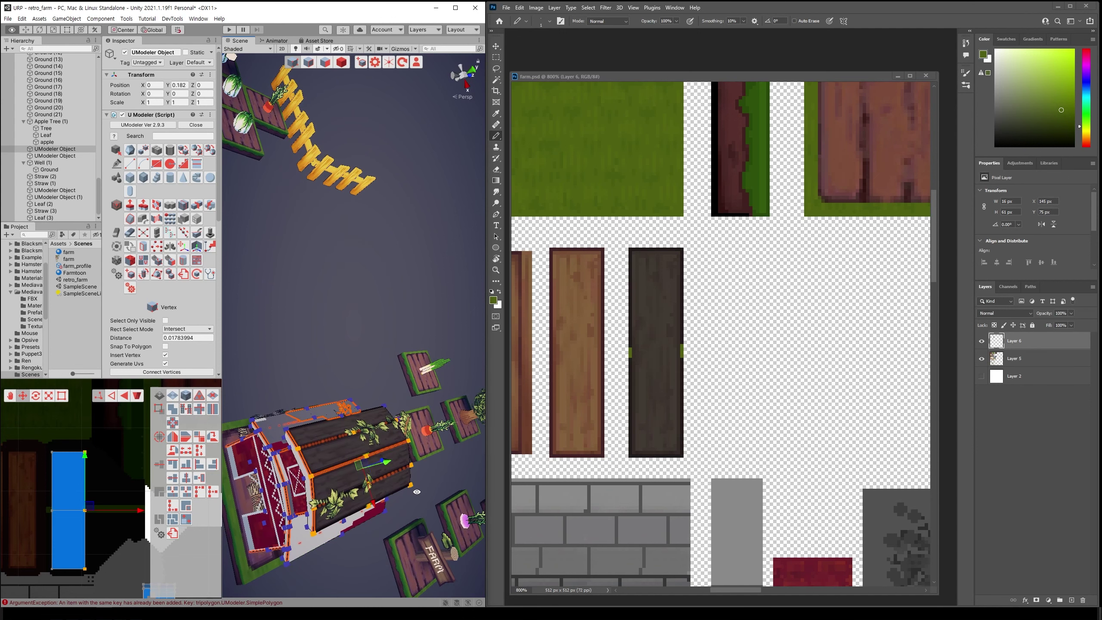
drag(114, 577, 46, 543)
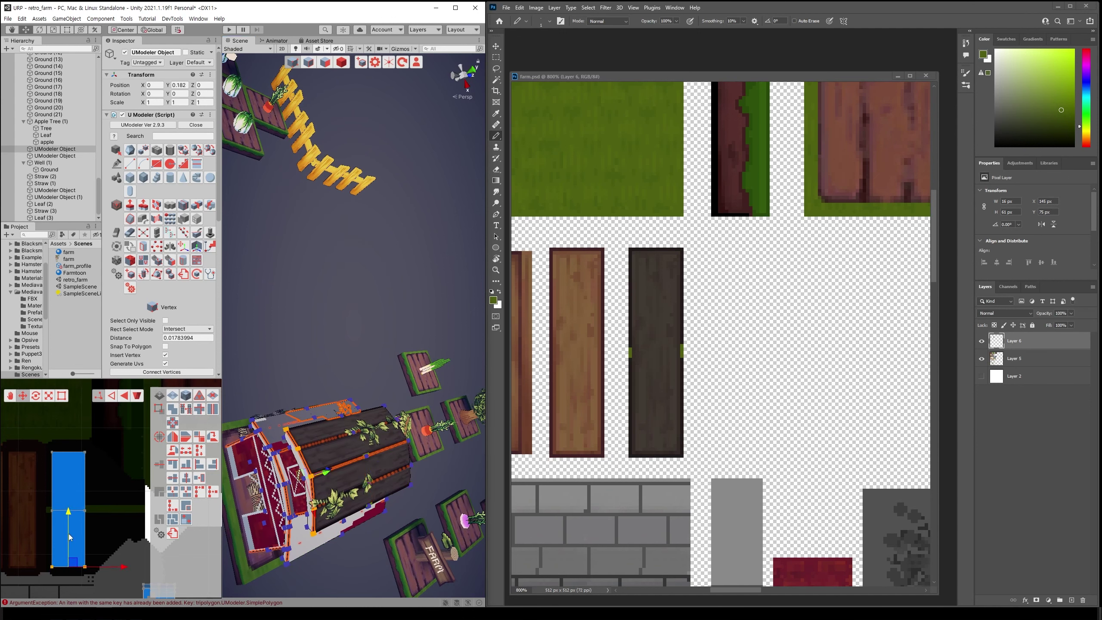
click(105, 493)
alt+drag(459, 435, 391, 304)
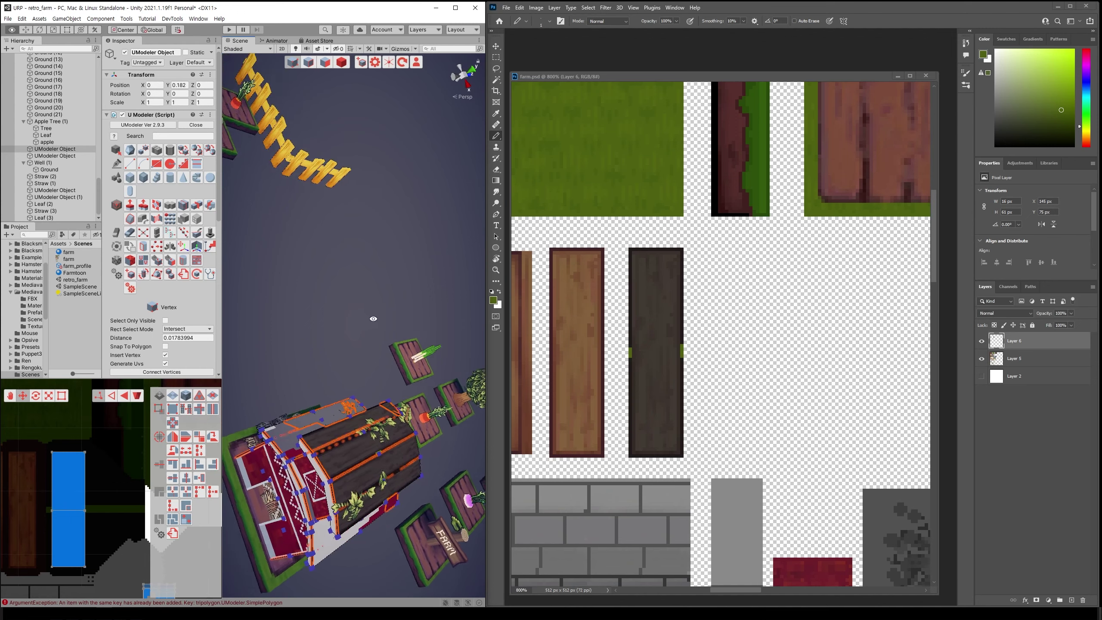
click(342, 62)
alt+drag(343, 148, 368, 283)
Orbit around the barn, briefly selecting and deselecting the leaf object
click(369, 283)
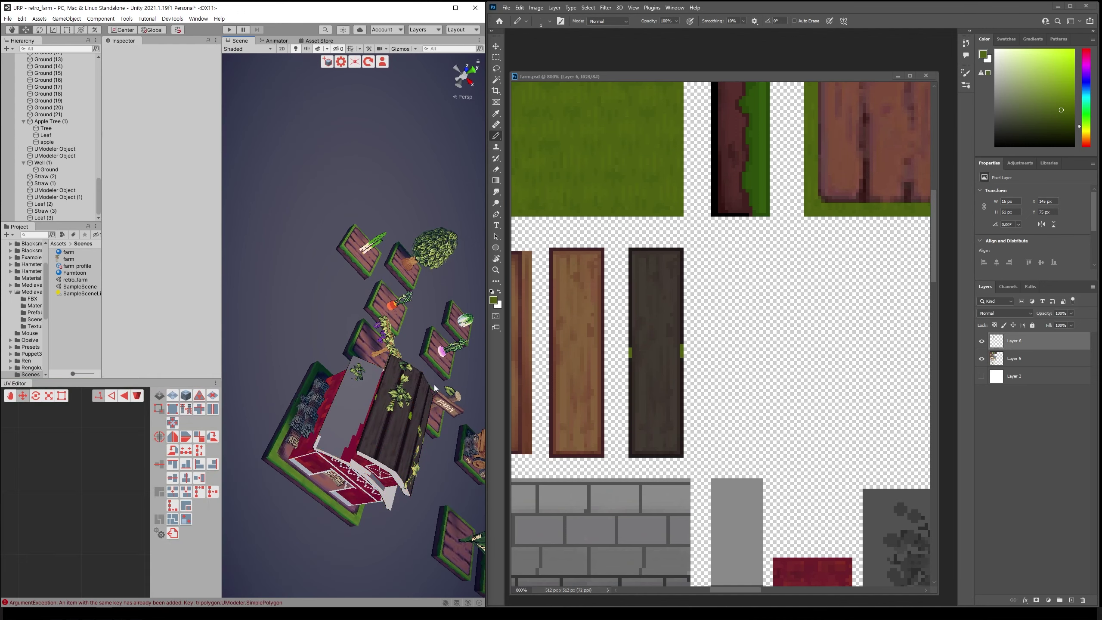
scroll(434, 384, up, 5)
alt+drag(410, 395, 406, 278)
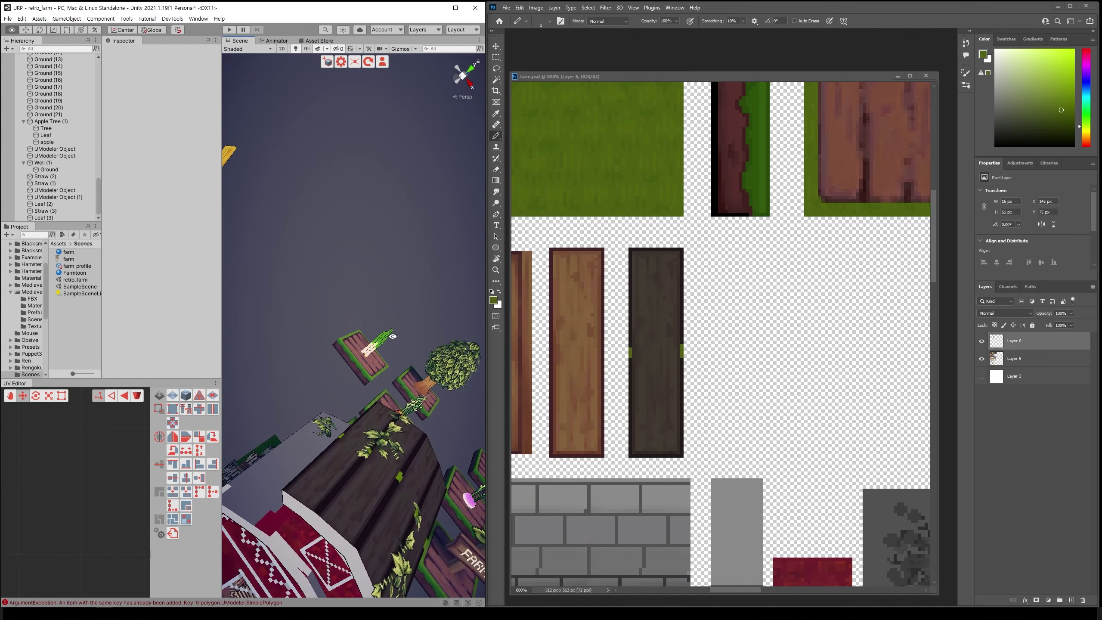
scroll(428, 405, down, 5)
mouse_move(428, 405)
alt+mouse_down()
mouse_move(309, 361)
mouse_move(355, 432)
alt+mouse_up()
click(354, 432)
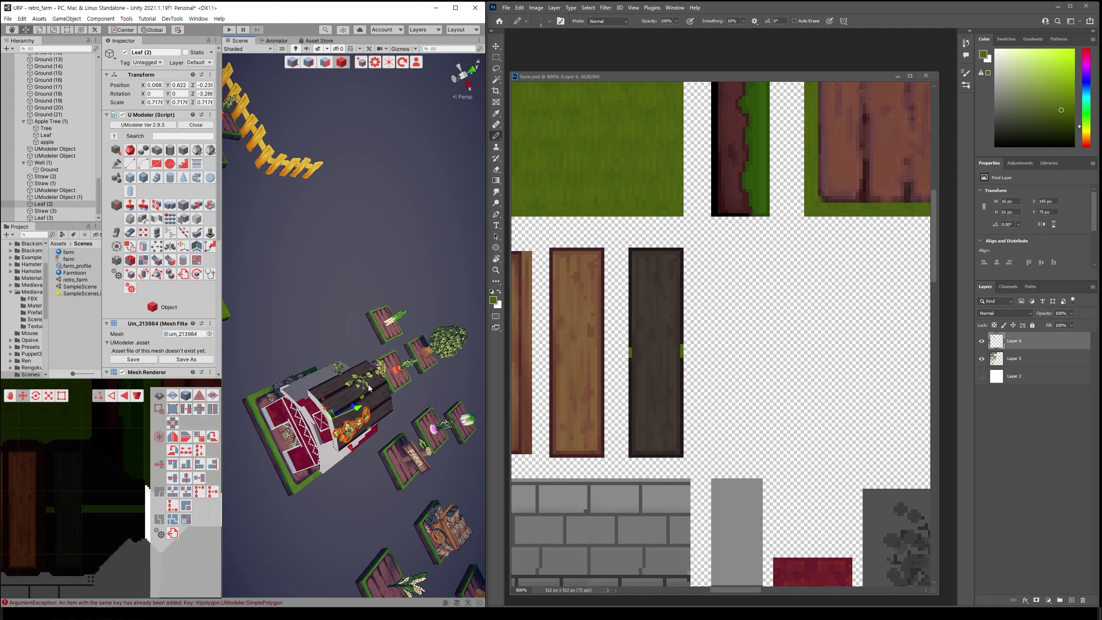
click(411, 465)
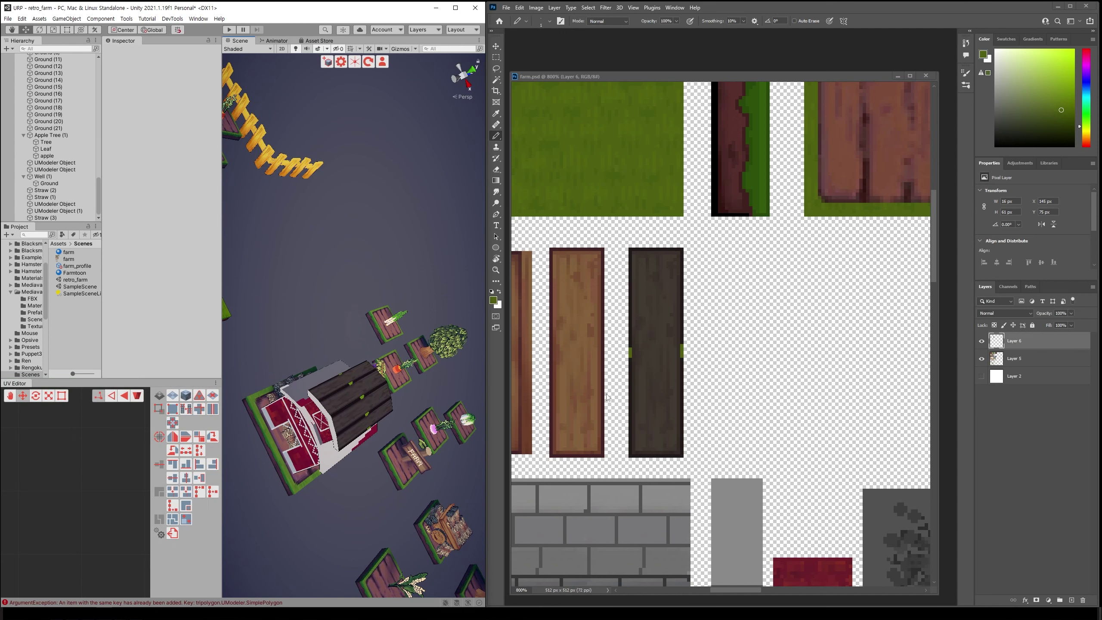
Toggle Layer 6 in Photoshop to compare, sample the plank's dark brown, and focus the UV editor
click(714, 374)
click(982, 341)
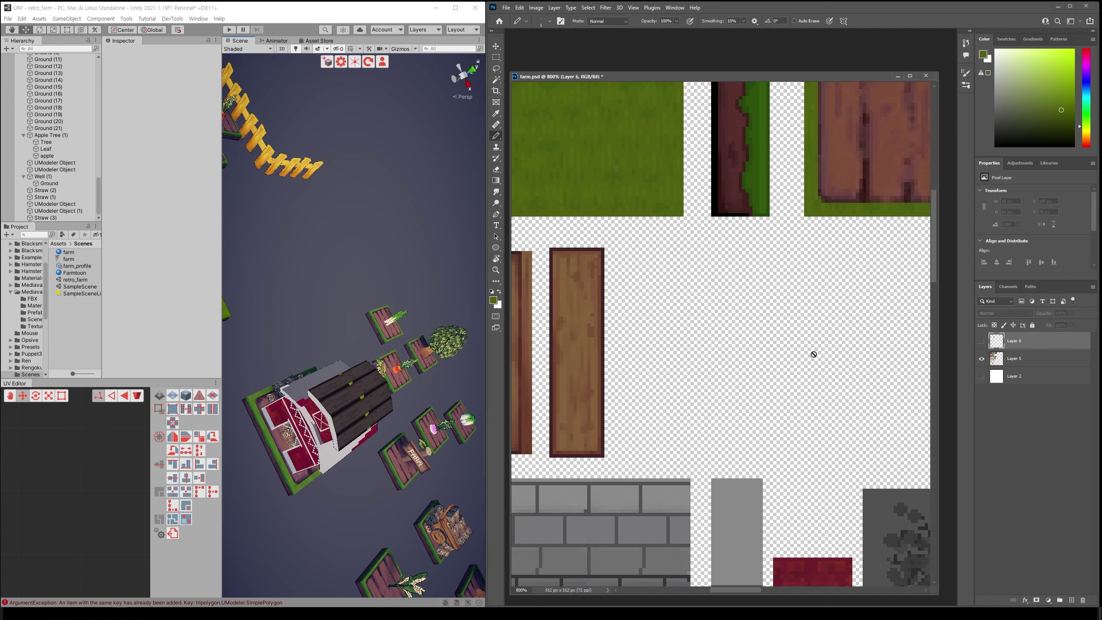
click(982, 342)
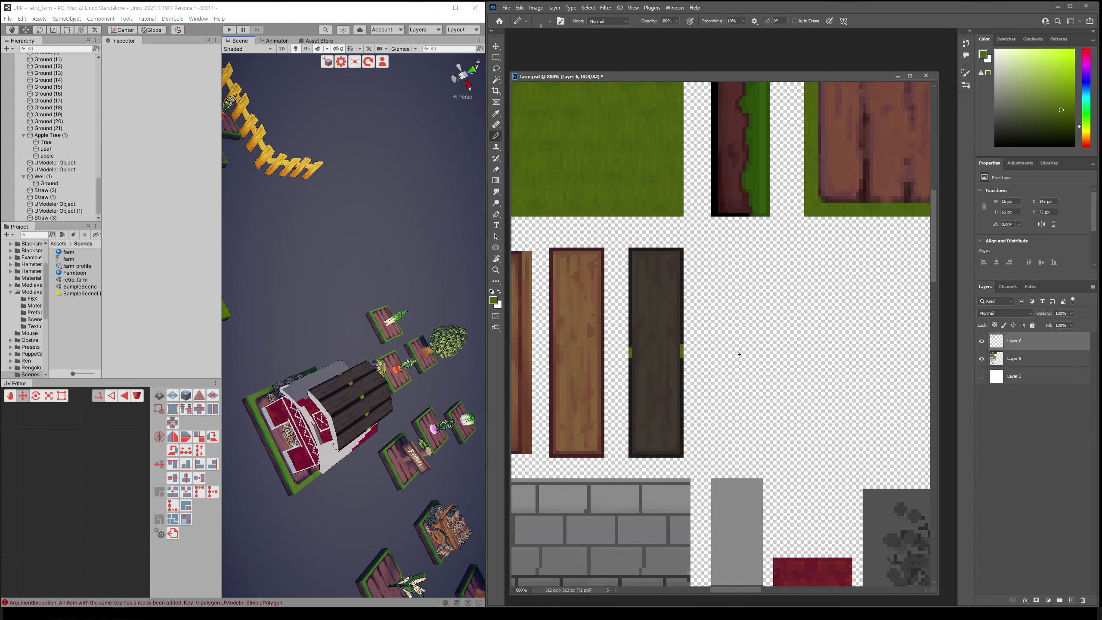
alt+click(630, 345)
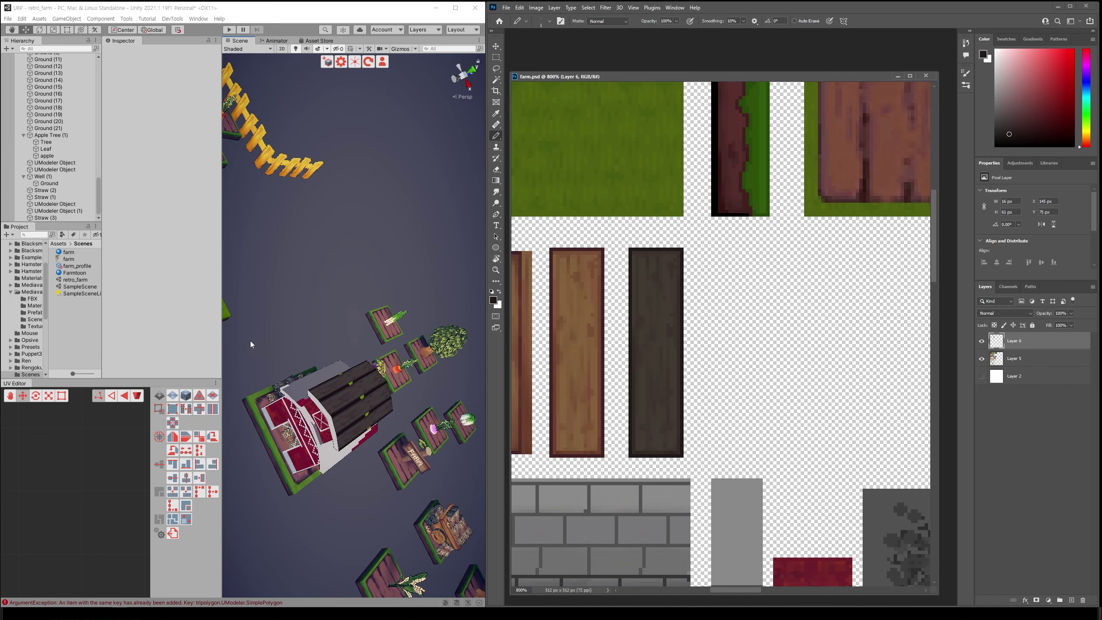
mouse_move(306, 539)
alt+mouse_down()
mouse_move(332, 450)
mouse_move(434, 384)
mouse_move(410, 461)
alt+mouse_up()
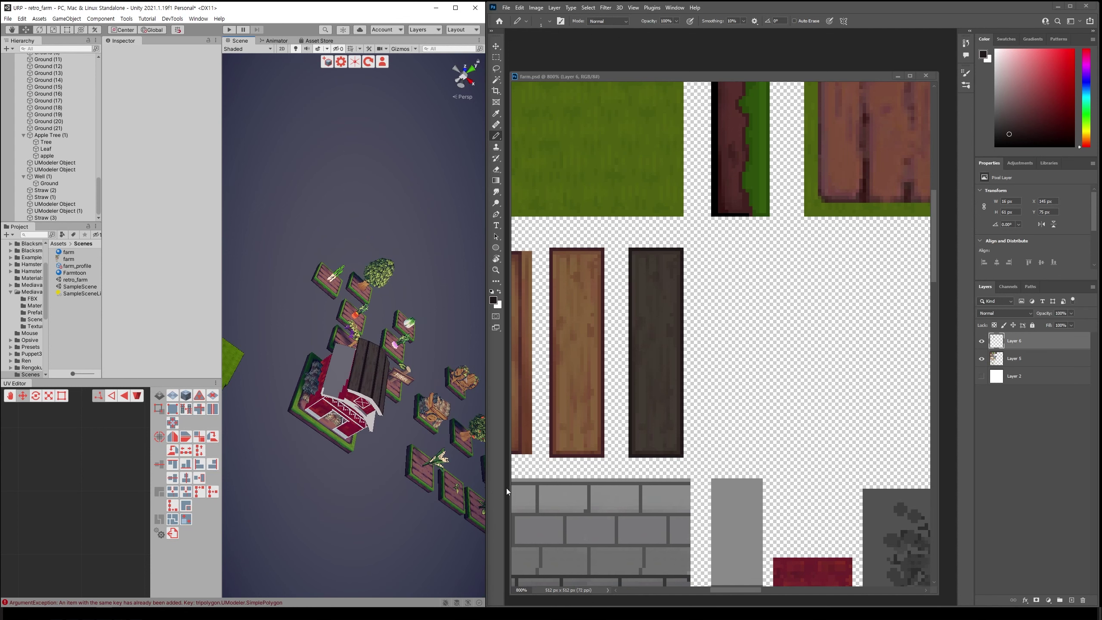
click(98, 500)
Select the barn in Polygon mode and pick two roof underside faces
click(335, 390)
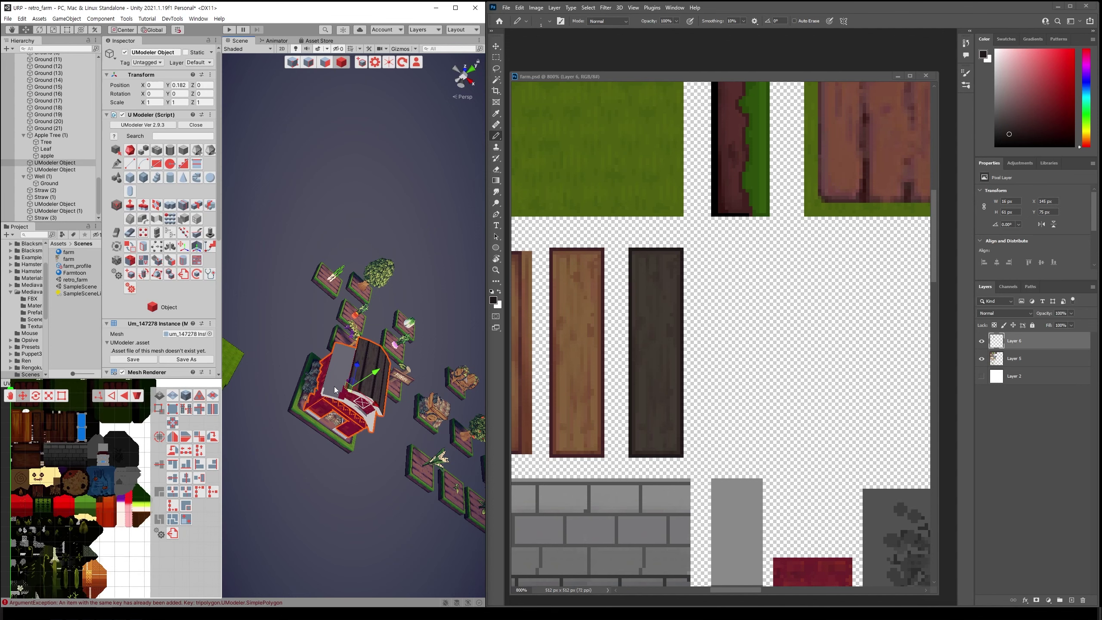
click(331, 65)
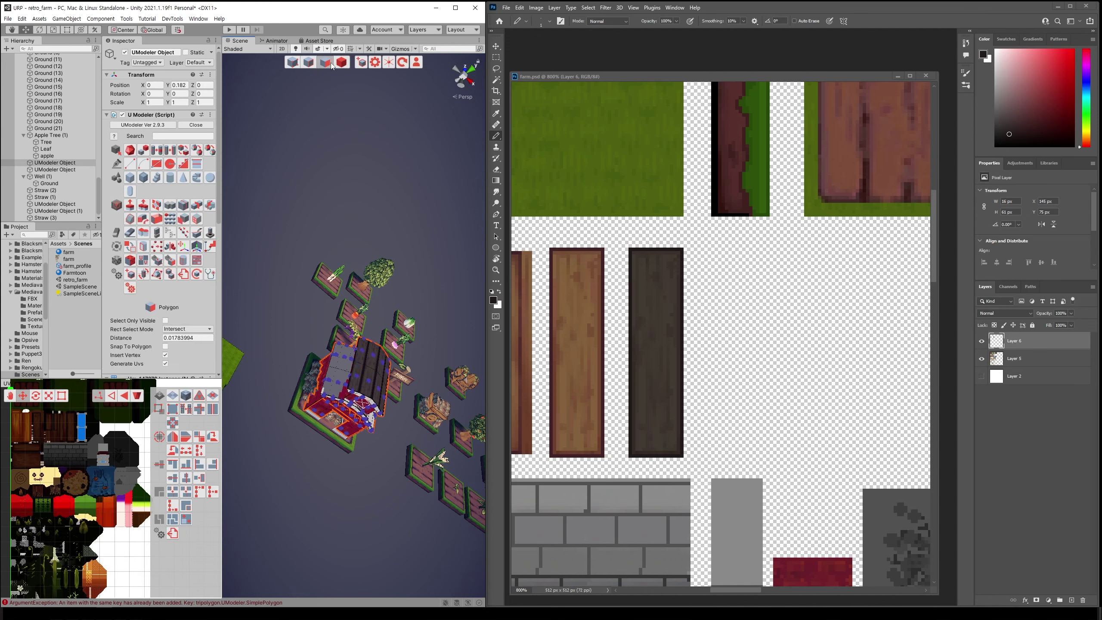
scroll(87, 496, up, 2)
scroll(92, 501, up, 2)
scroll(95, 508, up, 2)
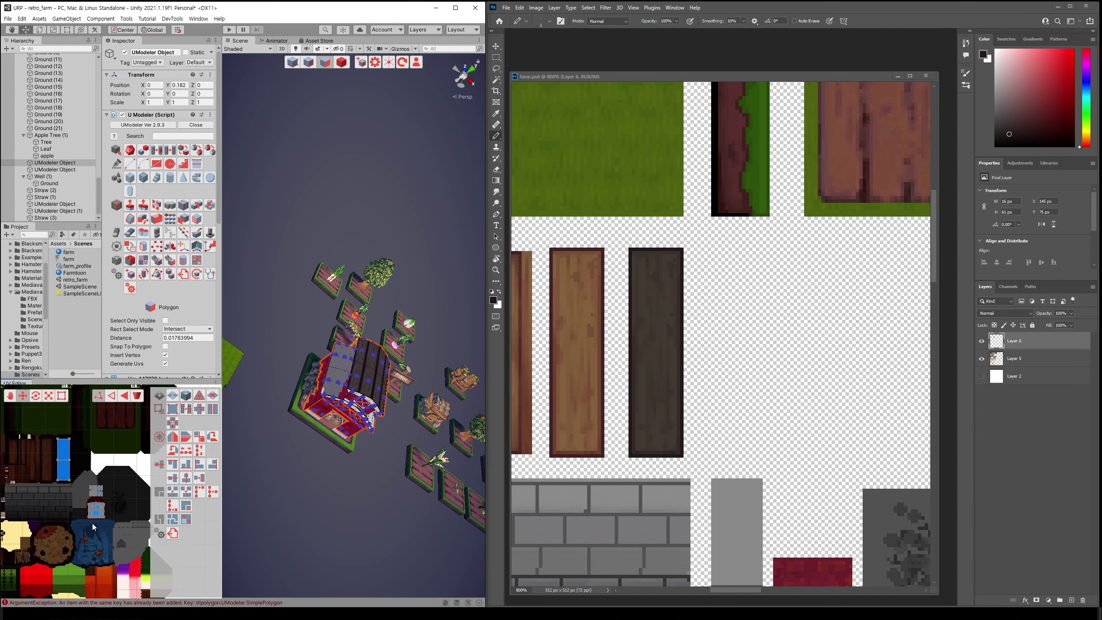
scroll(99, 516, up, 2)
scroll(98, 511, up, 1)
scroll(91, 506, up, 1)
scroll(90, 505, up, 1)
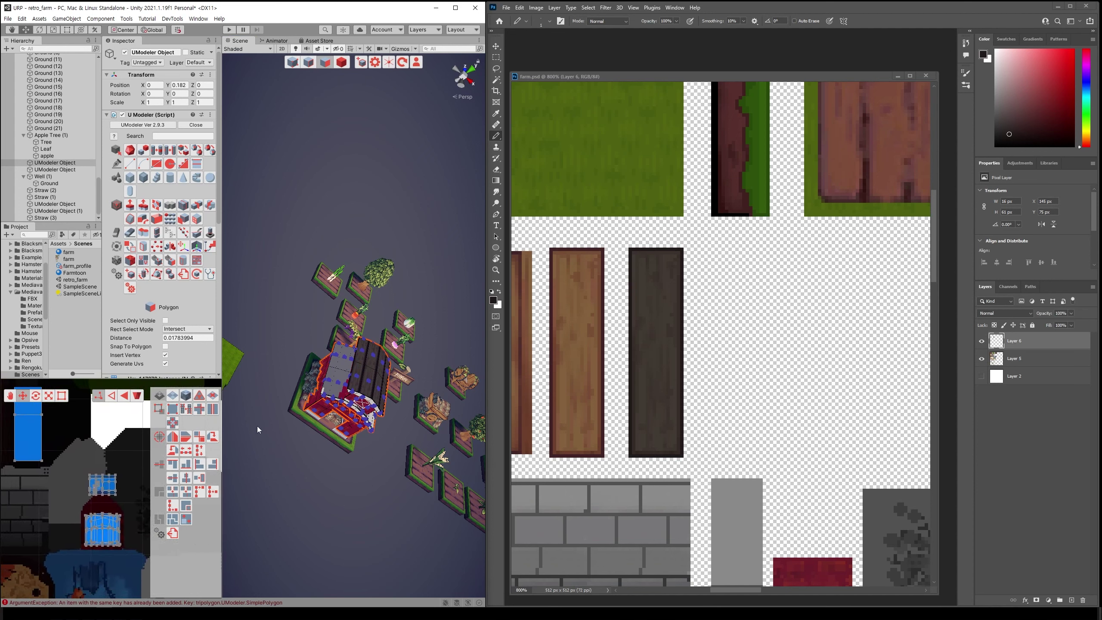
click(339, 355)
shift+click(318, 394)
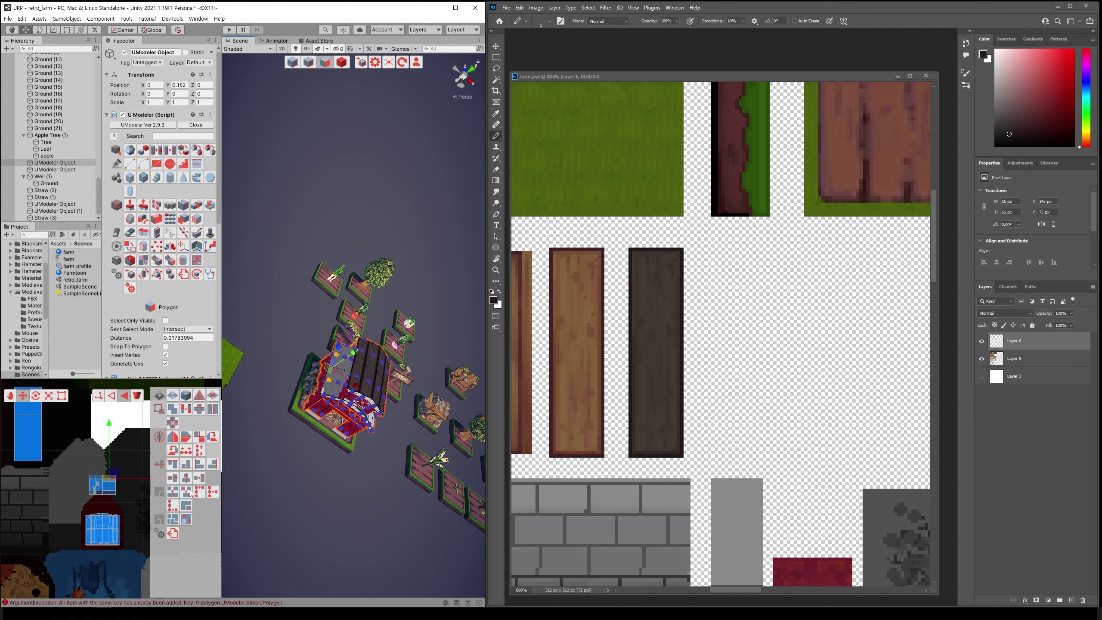
Drag the selected faces' UV islands onto the black area of the texture atlas
click(186, 521)
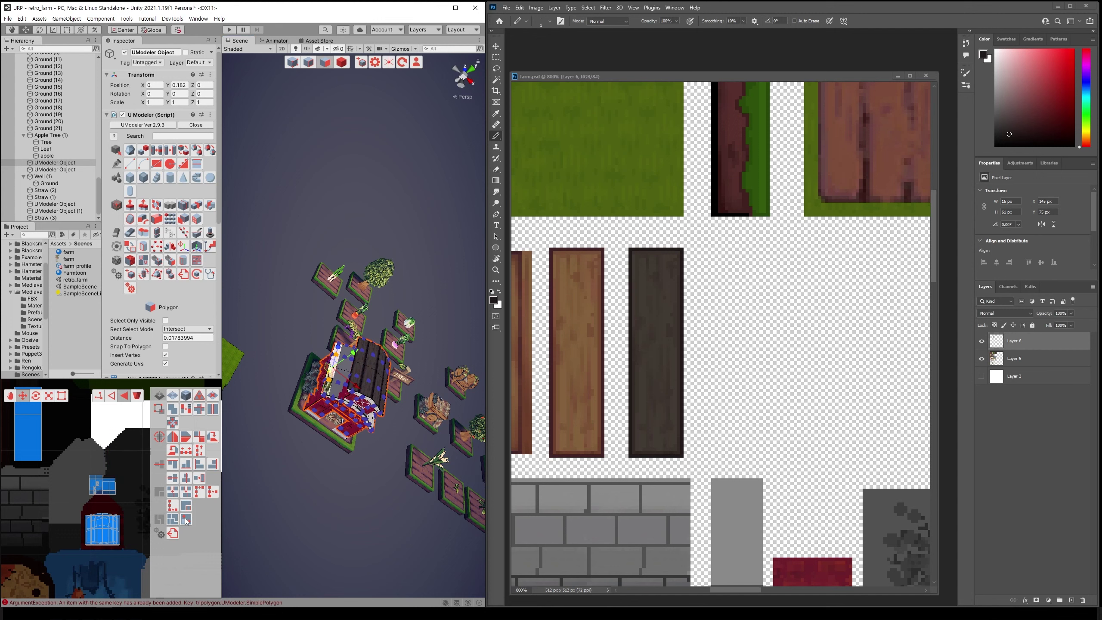
click(199, 521)
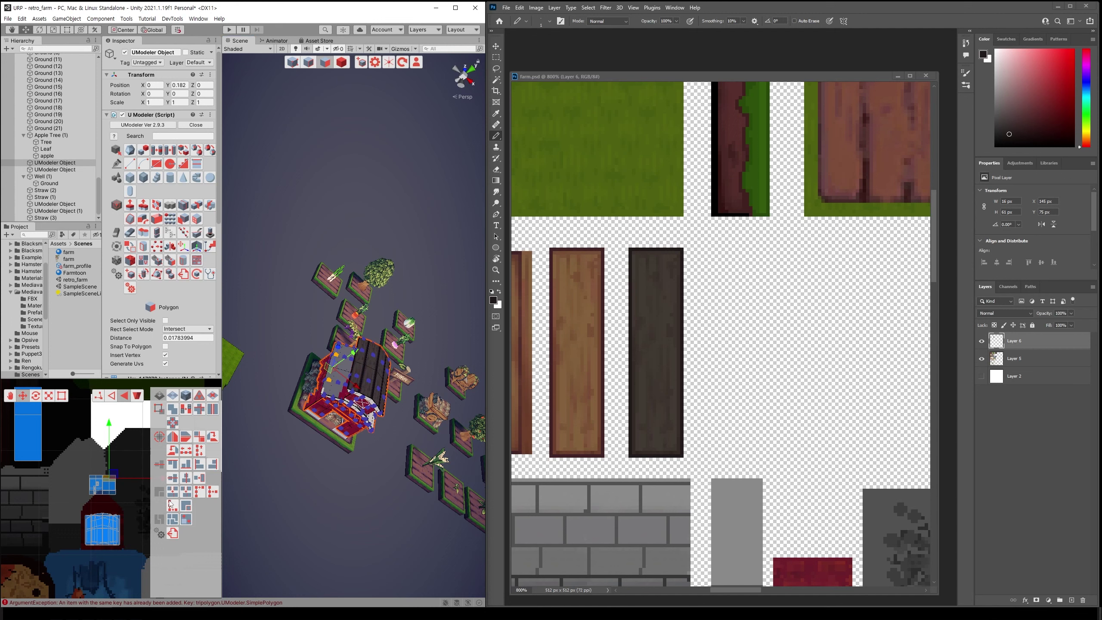
click(173, 422)
drag(113, 470, 109, 446)
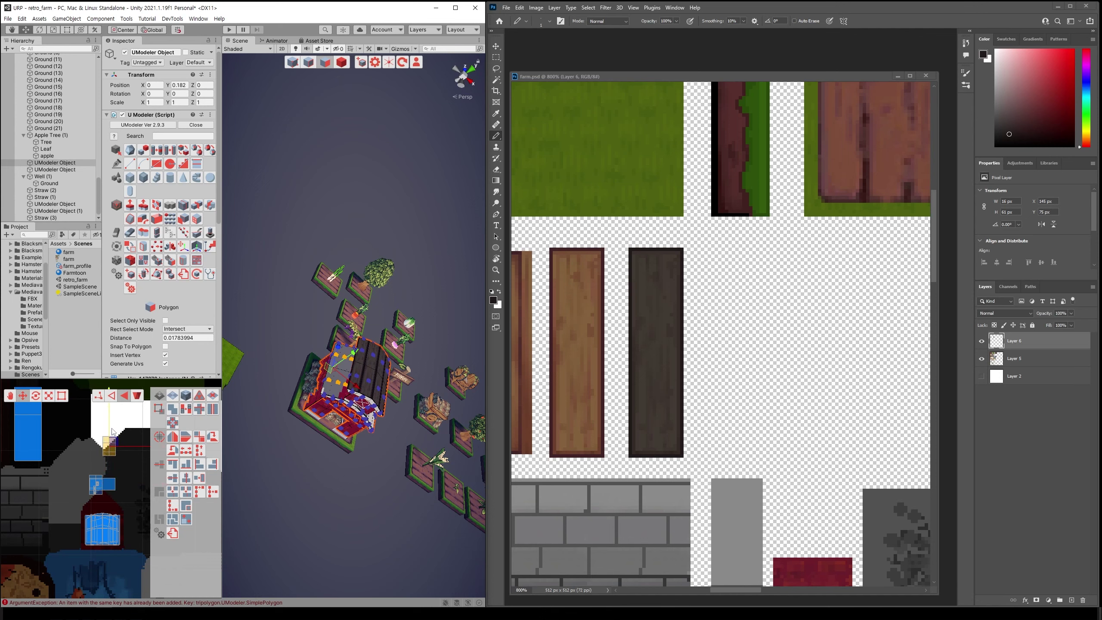
mouse_move(369, 504)
alt+mouse_down()
mouse_move(380, 508)
mouse_move(280, 476)
alt+mouse_up()
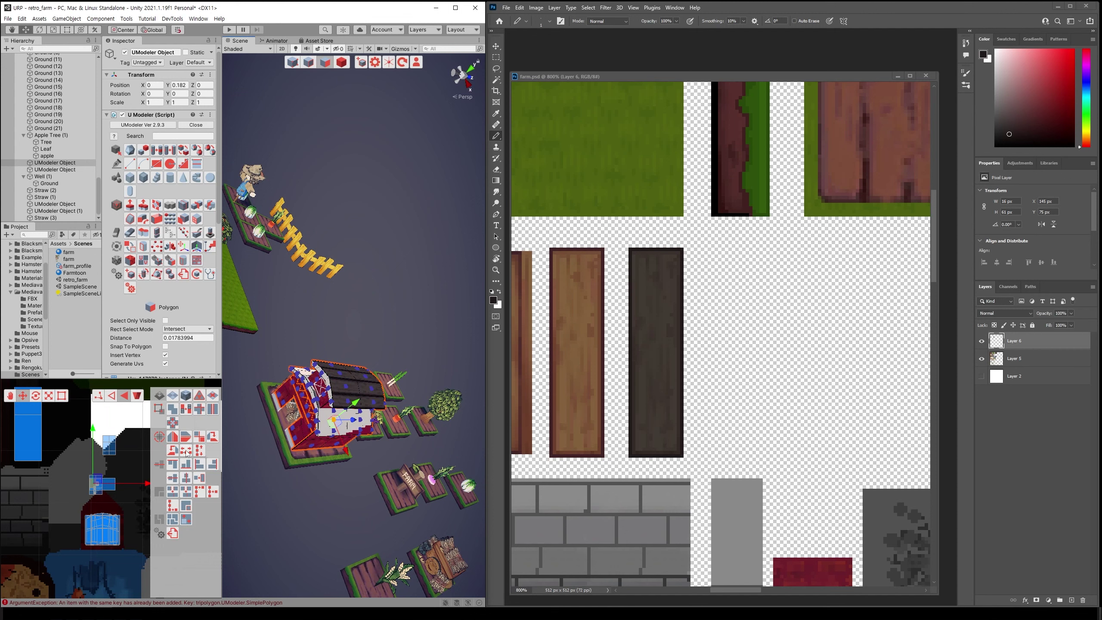
click(174, 423)
mouse_move(99, 466)
mouse_down()
mouse_move(113, 430)
mouse_move(136, 446)
mouse_up()
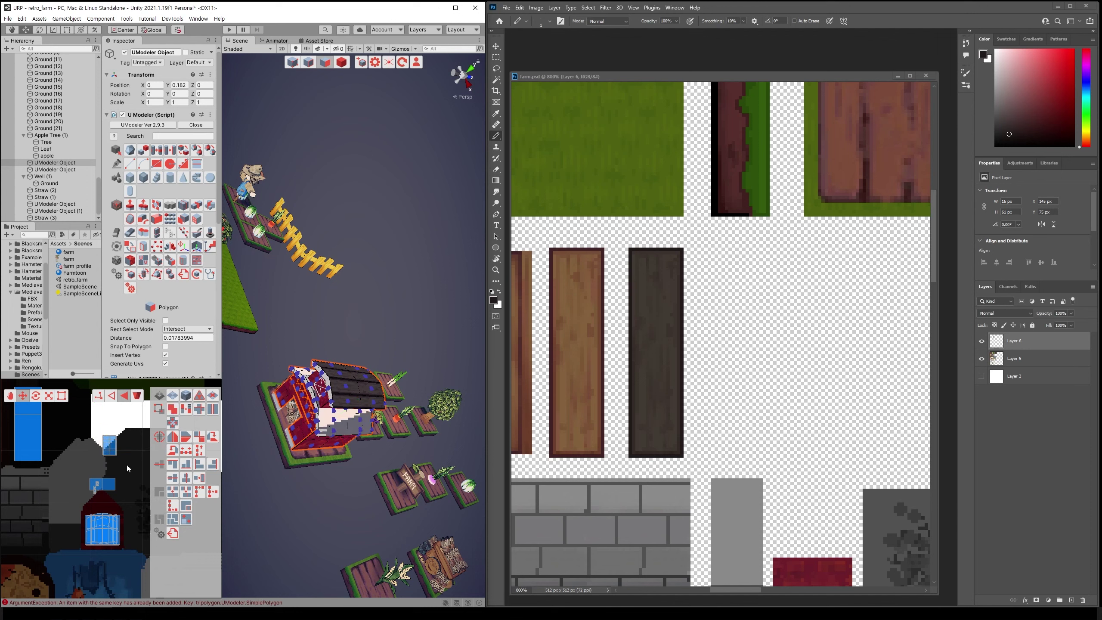
drag(126, 465, 104, 431)
middle_drag(125, 429, 129, 479)
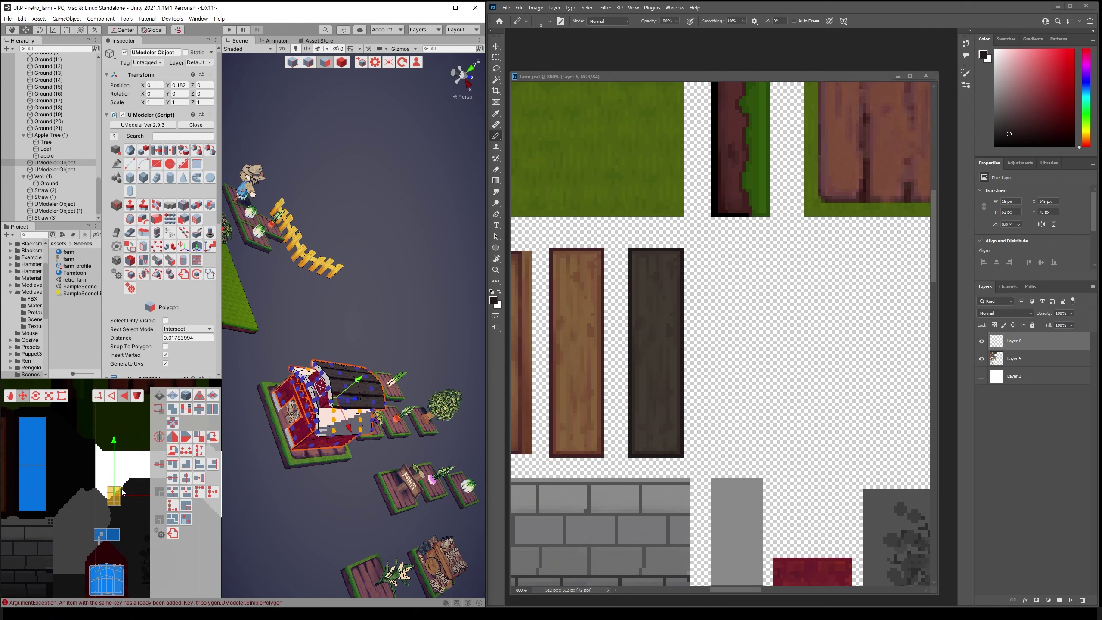
mouse_move(122, 492)
mouse_down()
mouse_move(40, 479)
mouse_move(86, 477)
mouse_up()
middle_drag(87, 434, 96, 450)
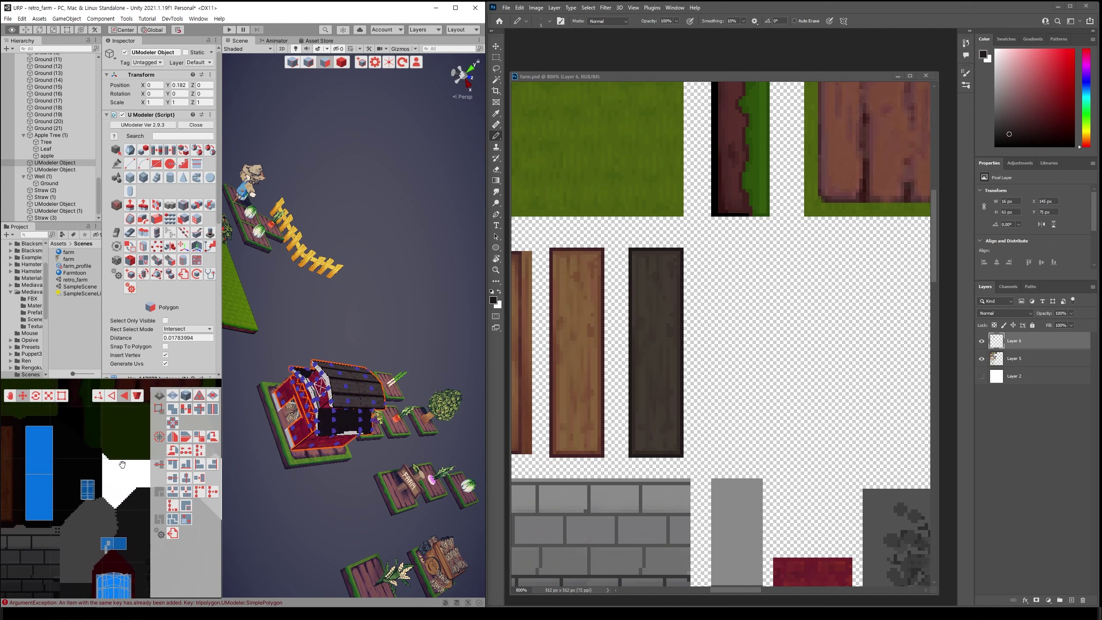
alt+drag(372, 472, 380, 445)
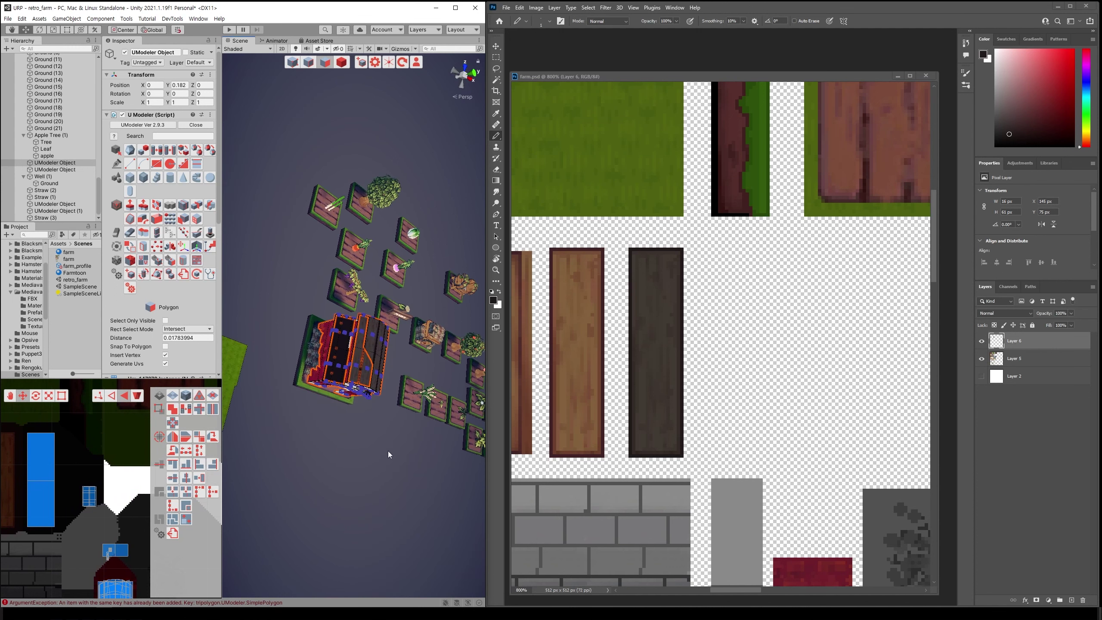
Select the black roof underside face and stretch its UV piece vertically on the atlas
click(322, 343)
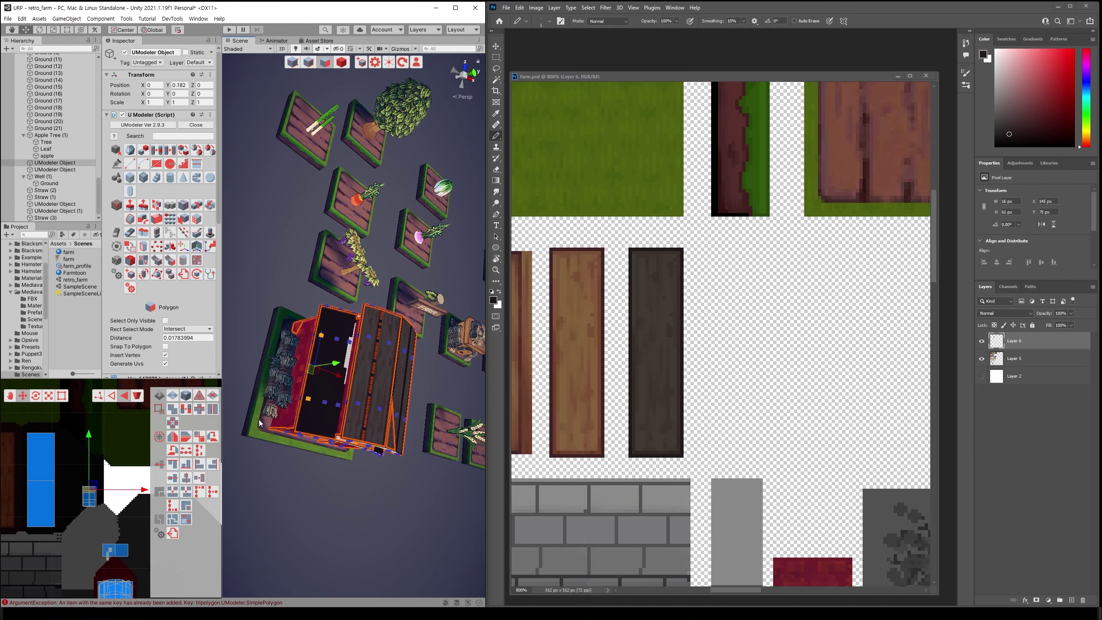
scroll(103, 455, down, 2)
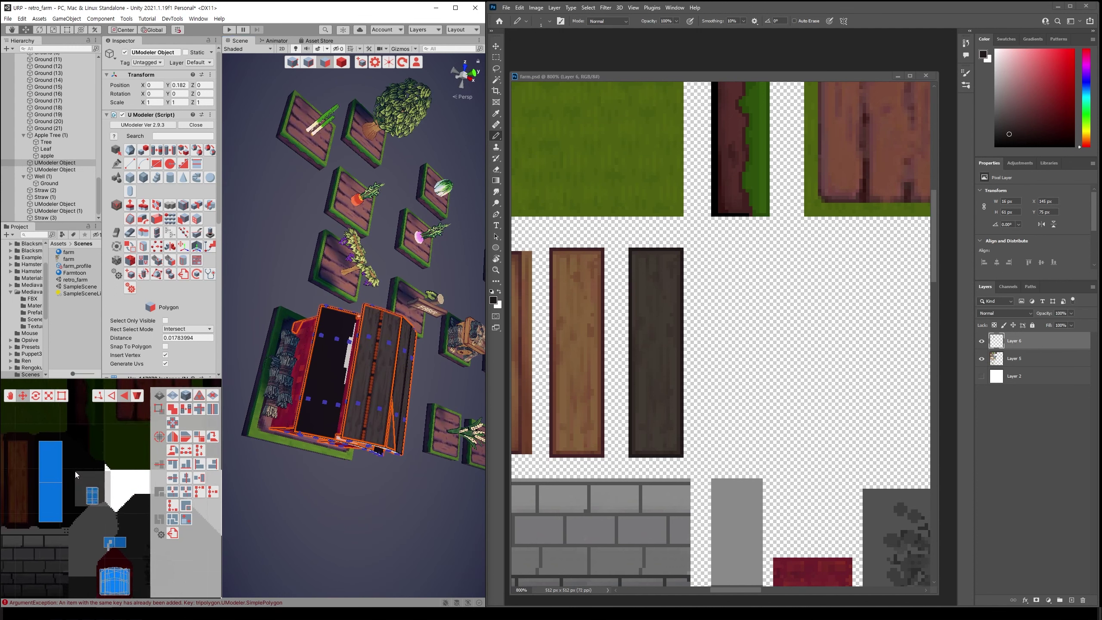
drag(75, 474, 137, 485)
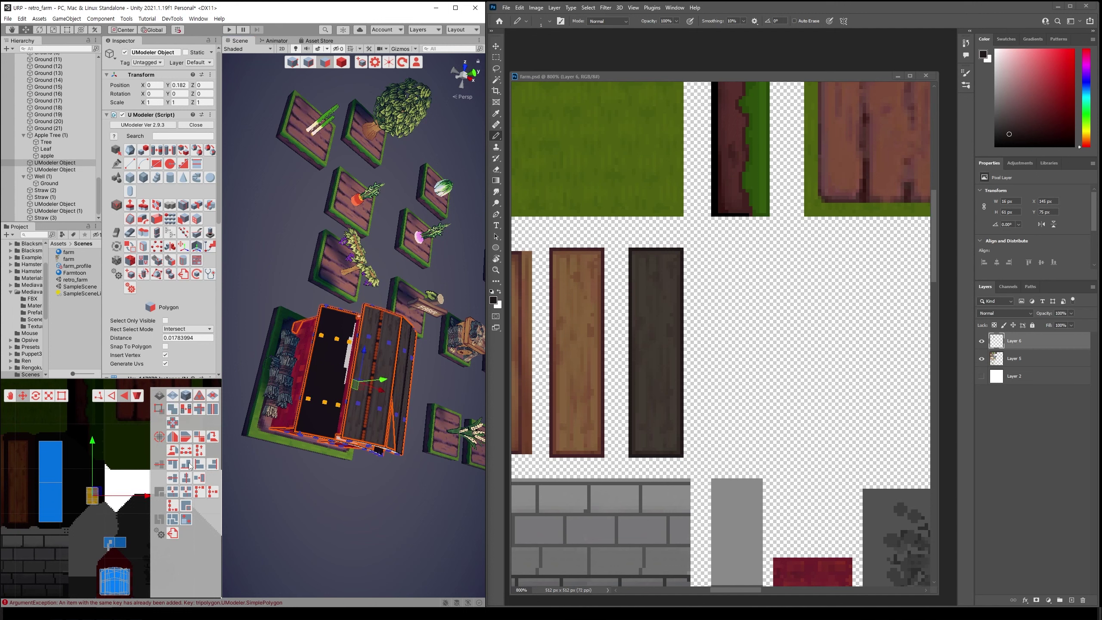
click(214, 438)
key(r)
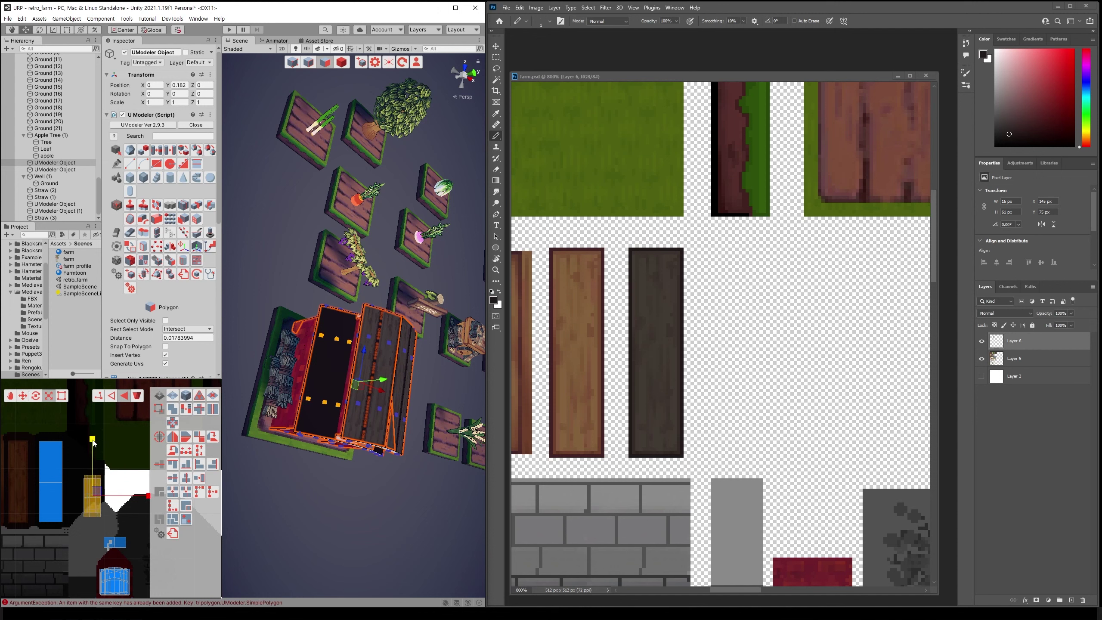
drag(92, 439, 92, 404)
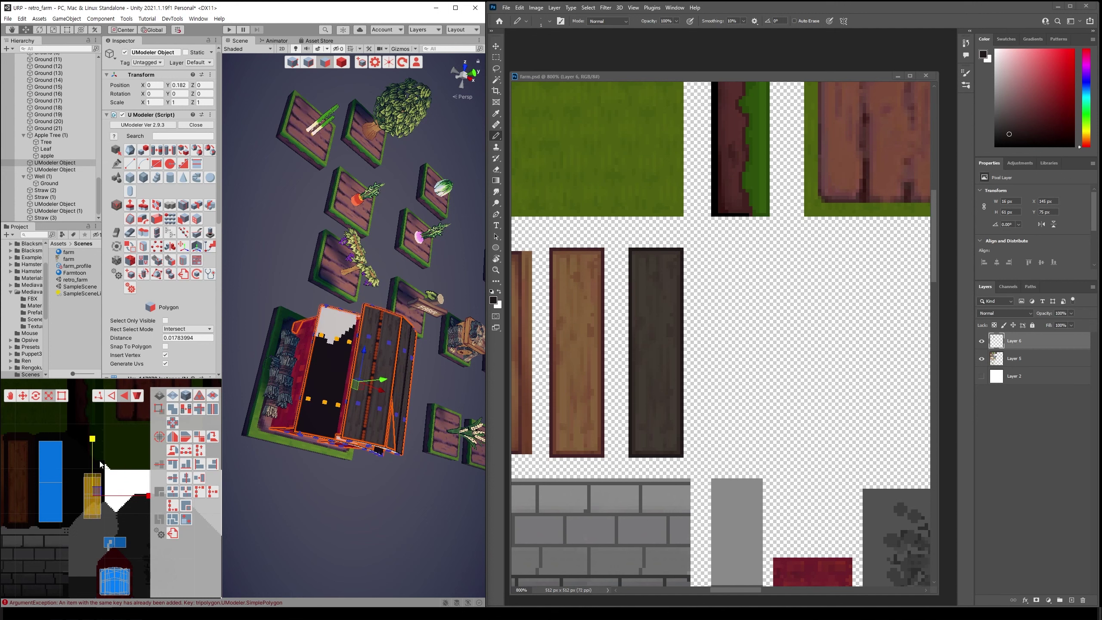
drag(95, 486, 124, 486)
click(113, 485)
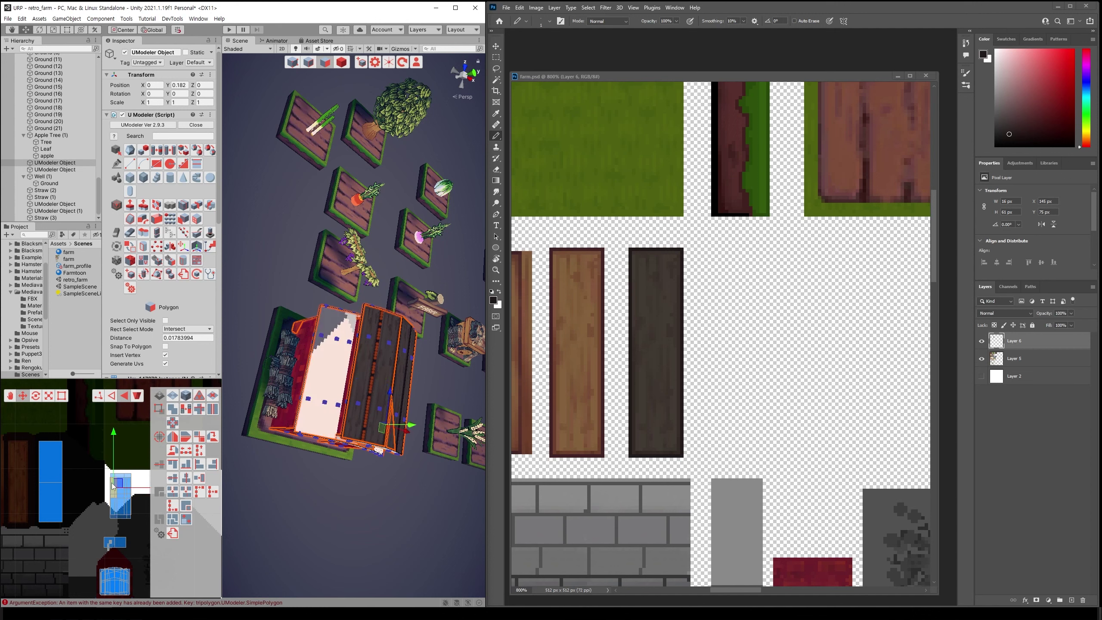
Map the white eave face and its left edge strip onto the dark texture
click(367, 358)
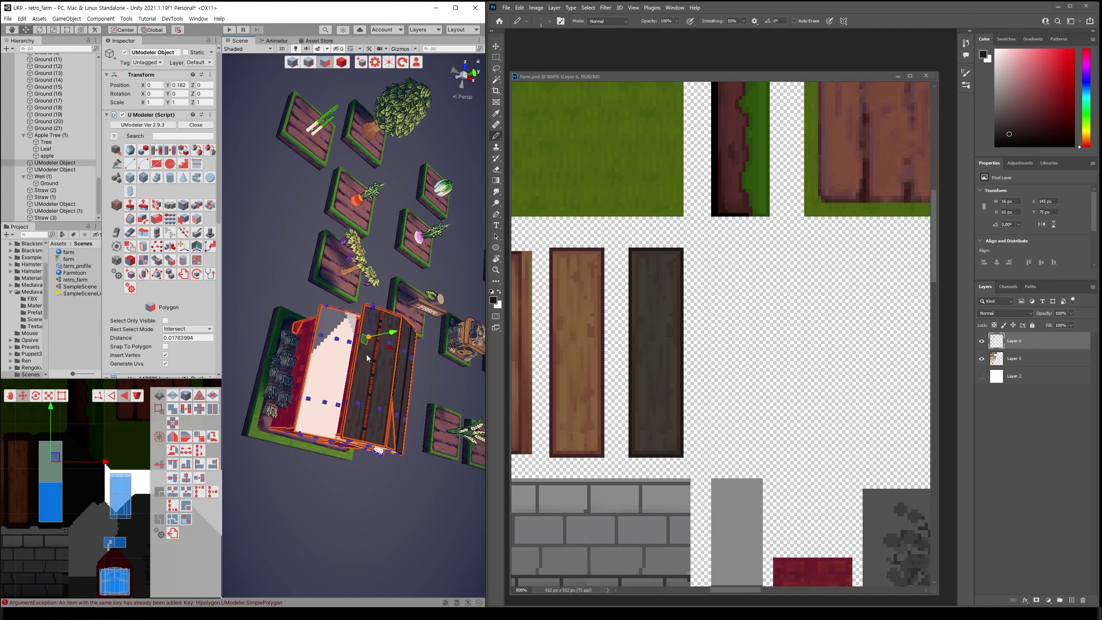
click(360, 412)
click(327, 386)
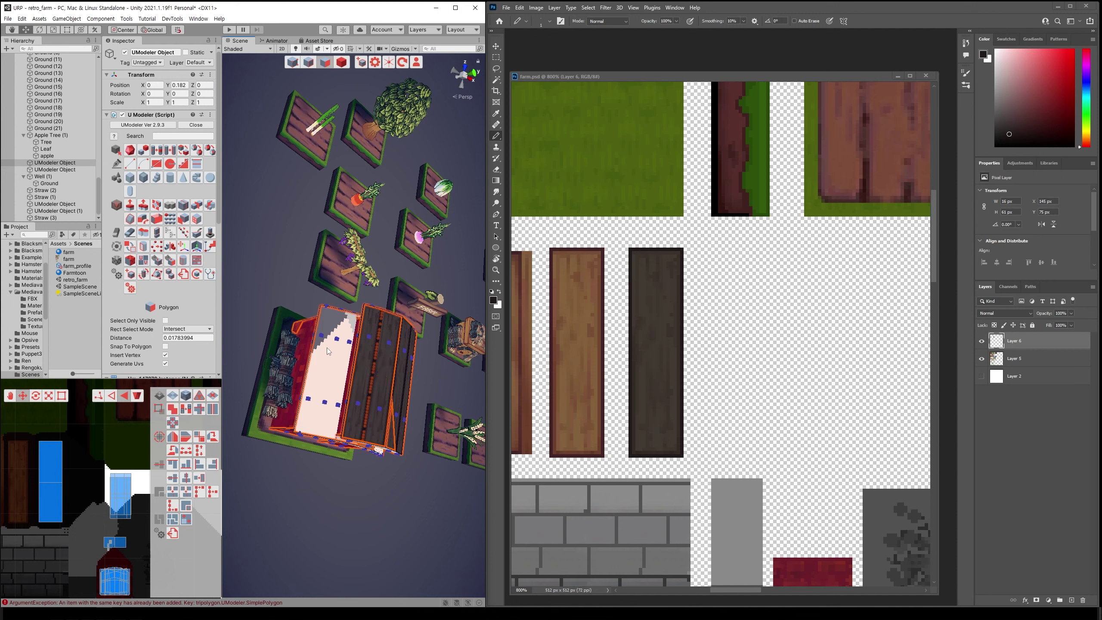
click(313, 400)
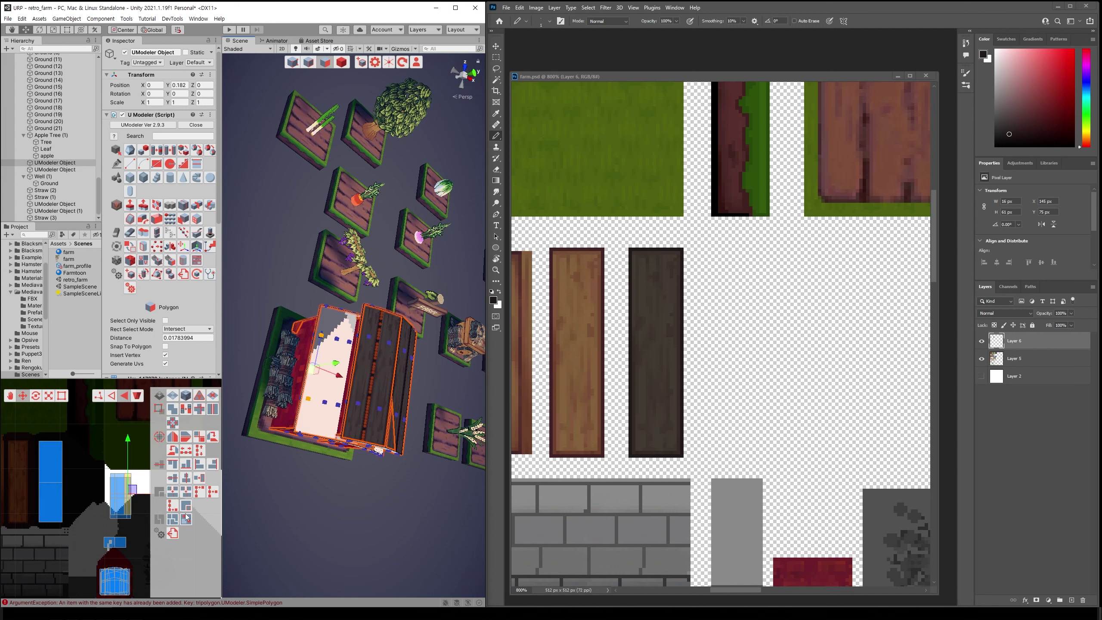
drag(132, 490, 89, 491)
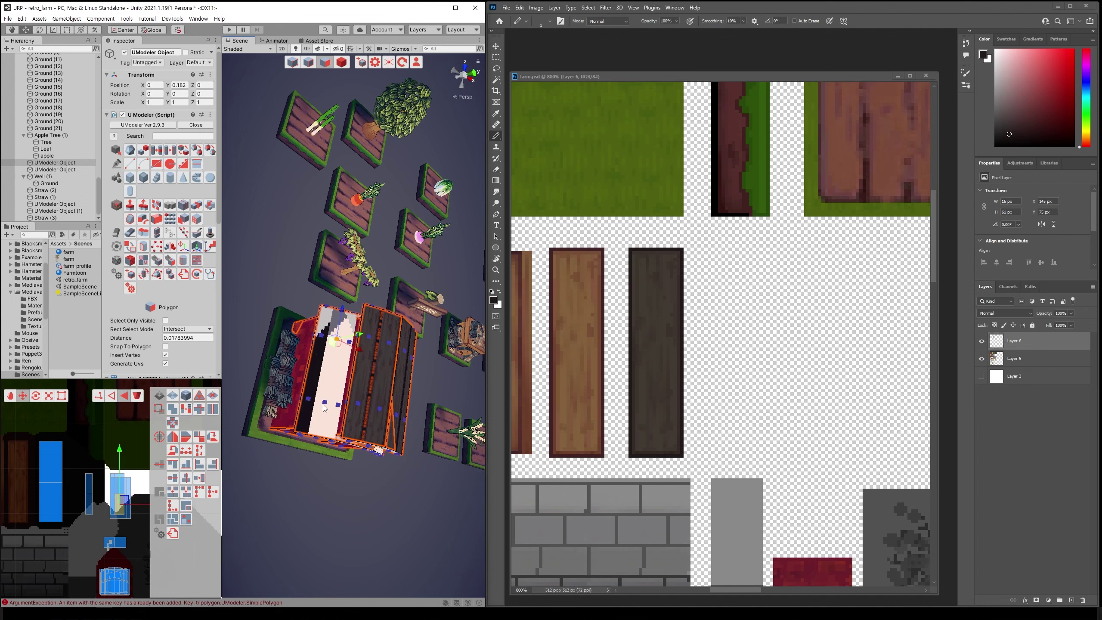
click(338, 345)
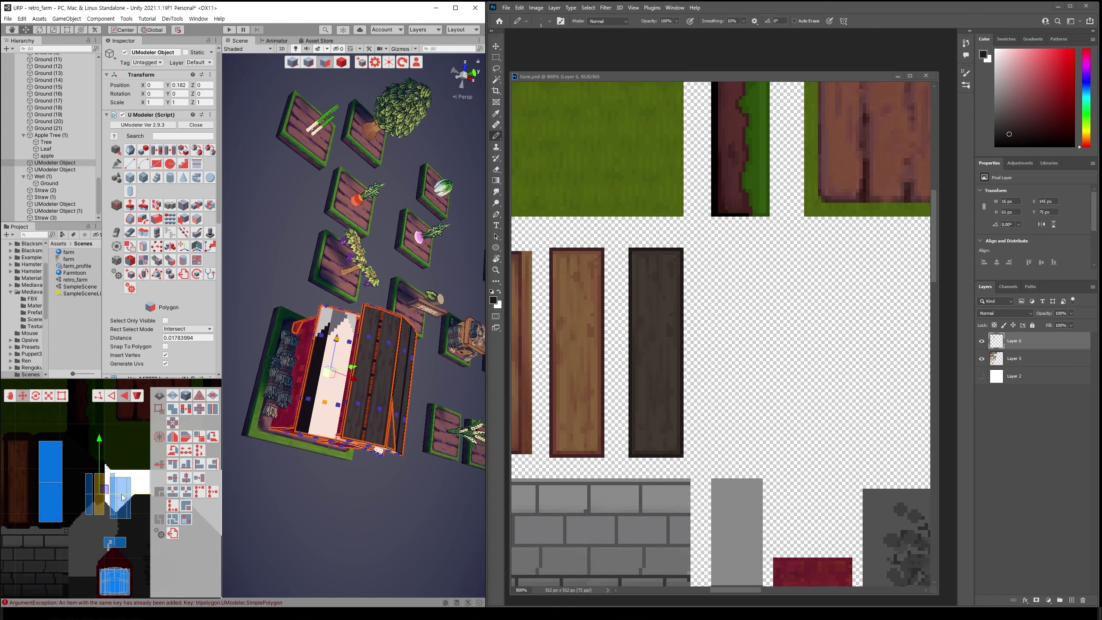
drag(144, 497, 118, 497)
mouse_move(393, 395)
alt+mouse_down()
mouse_move(299, 401)
mouse_move(305, 385)
mouse_move(319, 473)
alt+mouse_up()
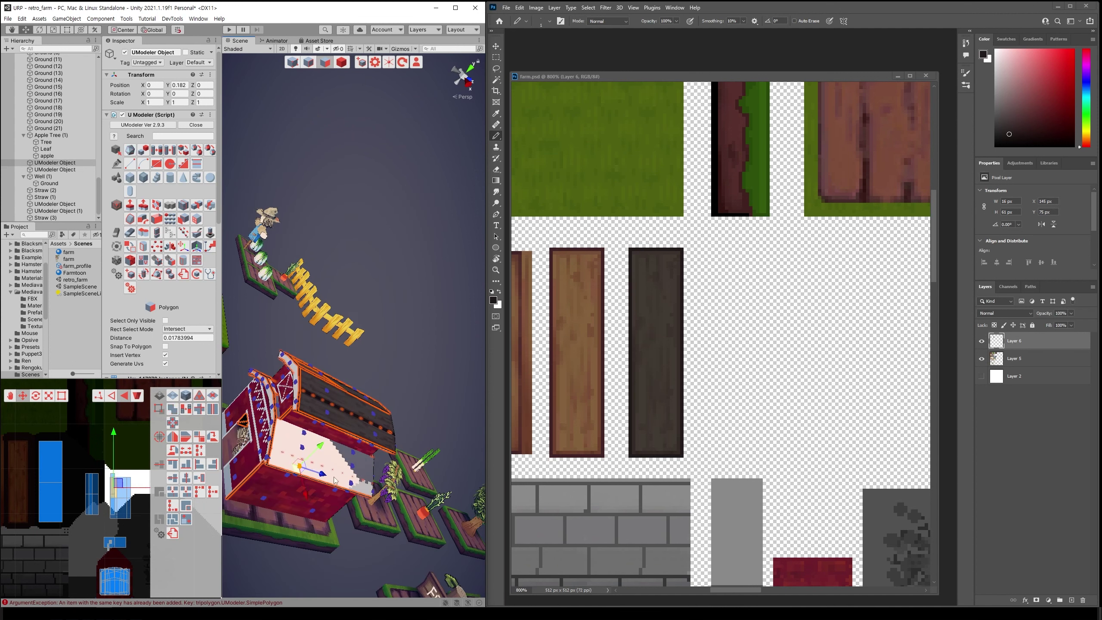
Move the wall faces' and roof's UV islands onto the dark wood-plank region
click(350, 487)
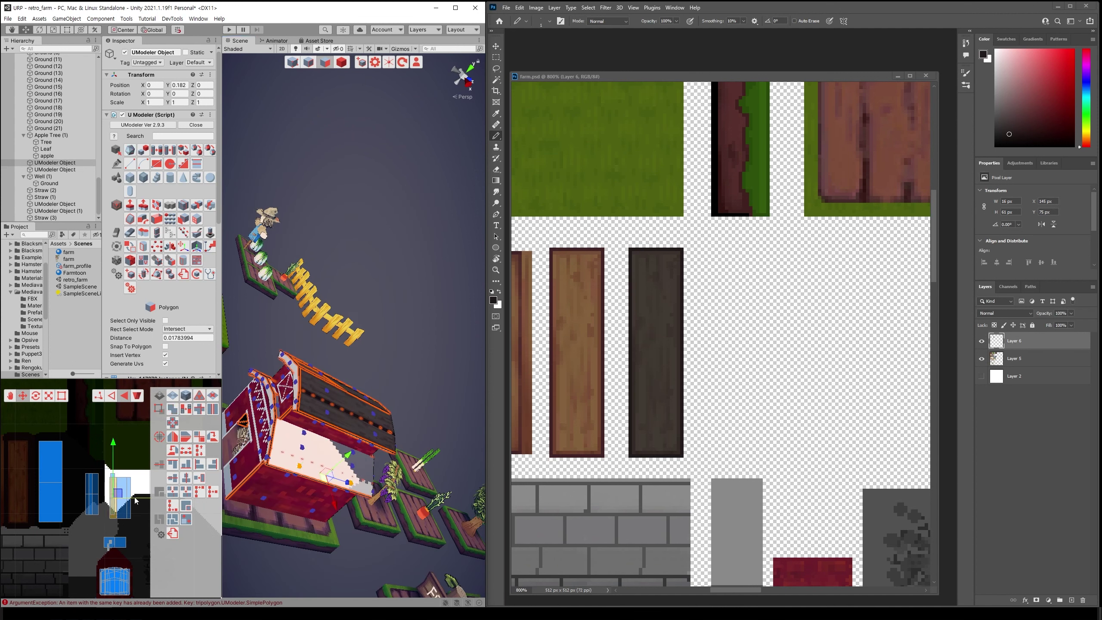
drag(136, 501, 120, 501)
click(352, 467)
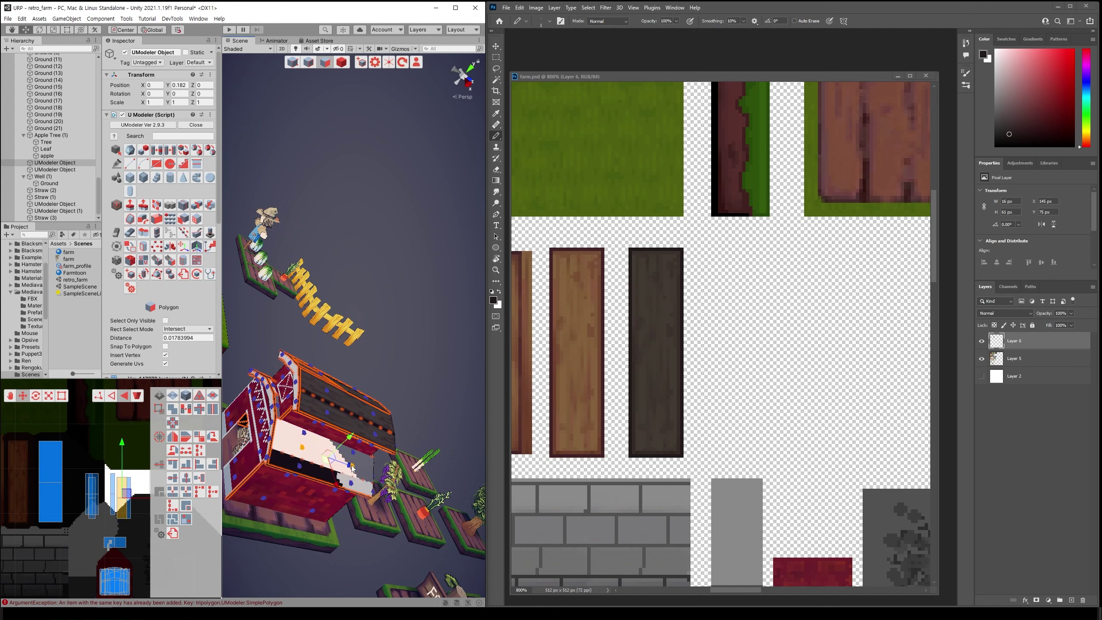
click(144, 504)
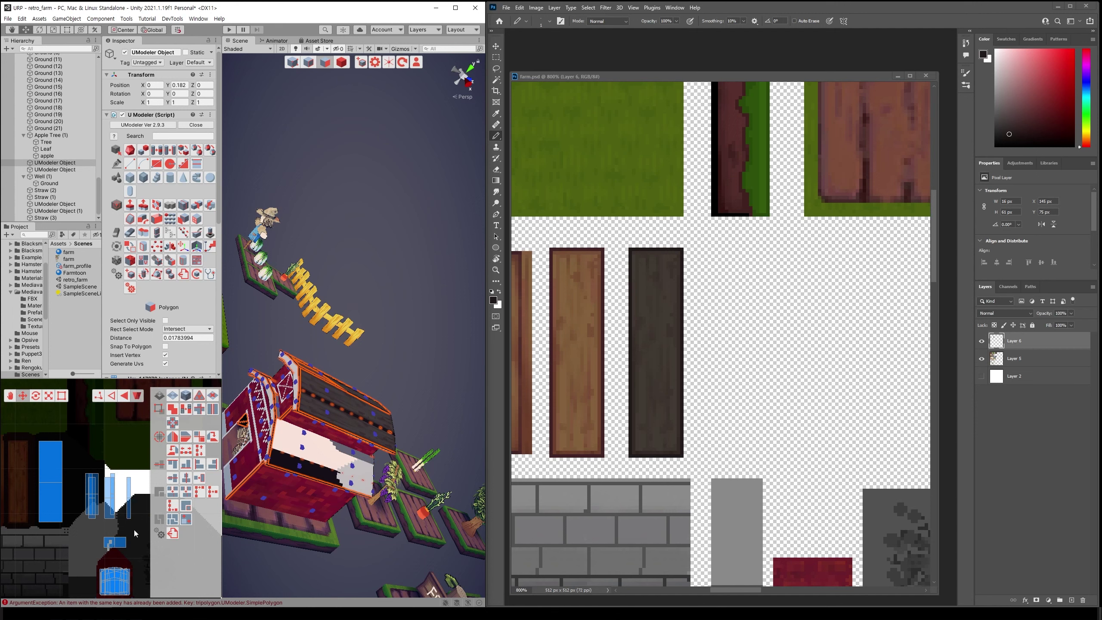
drag(138, 524, 81, 464)
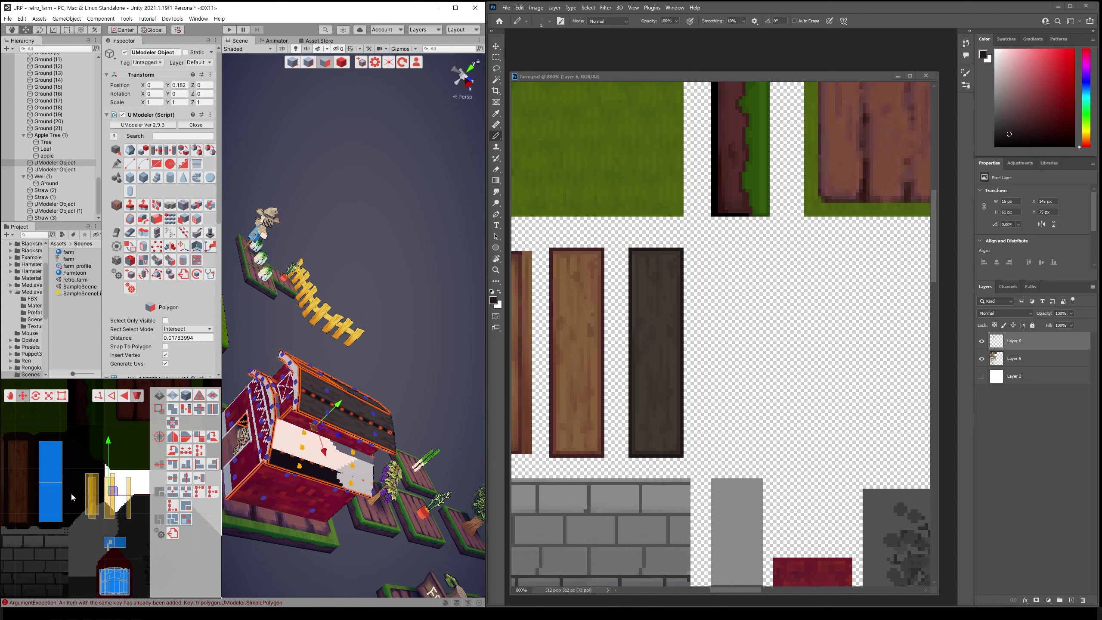
click(49, 472)
click(200, 479)
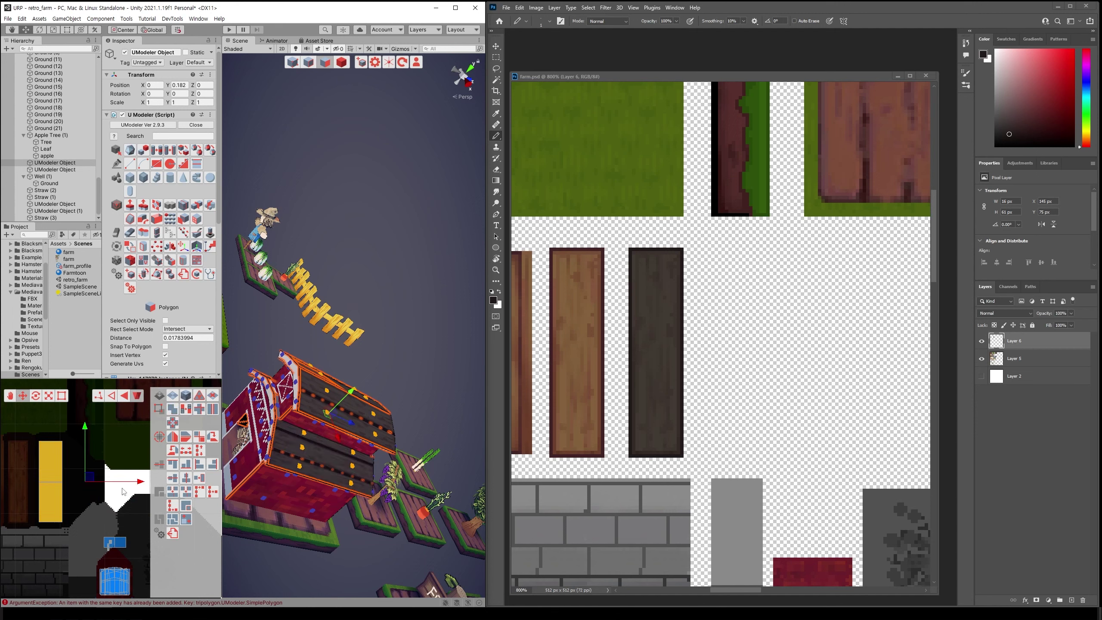
alt+drag(304, 499, 427, 535)
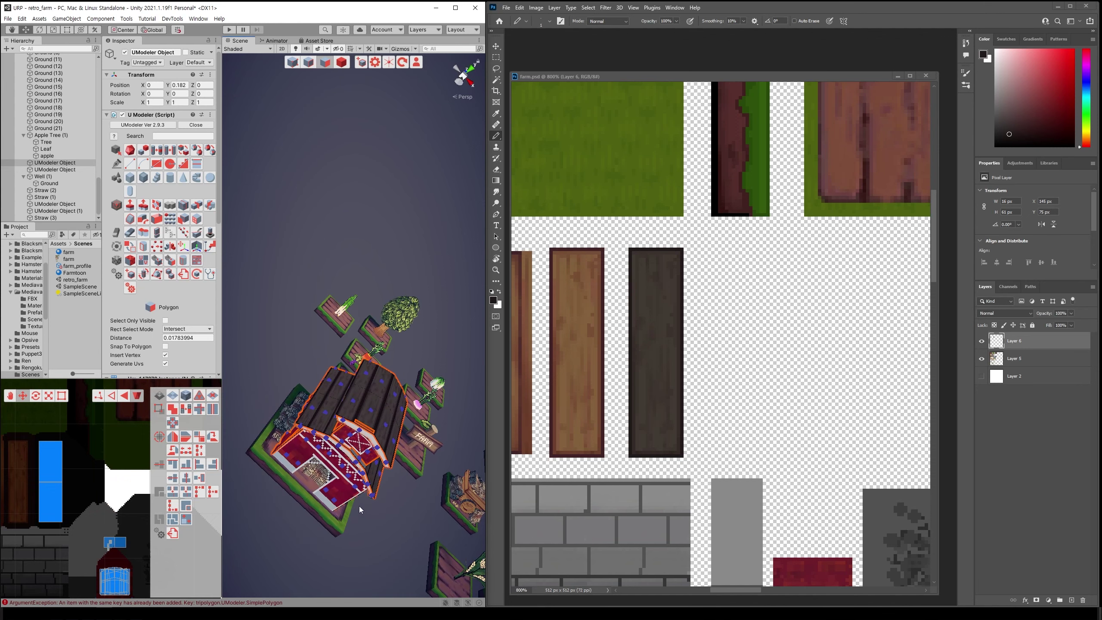
In UV Vertex mode, shift the island's right-edge vertices slightly left
alt+drag(359, 506, 396, 501)
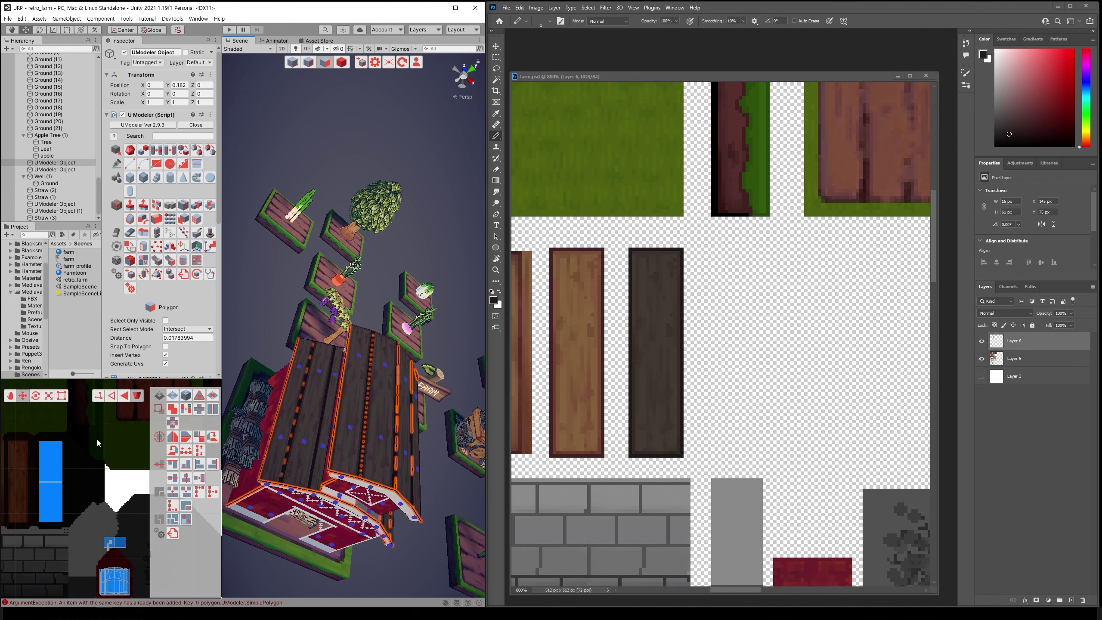
key(1)
key(1)
key(r)
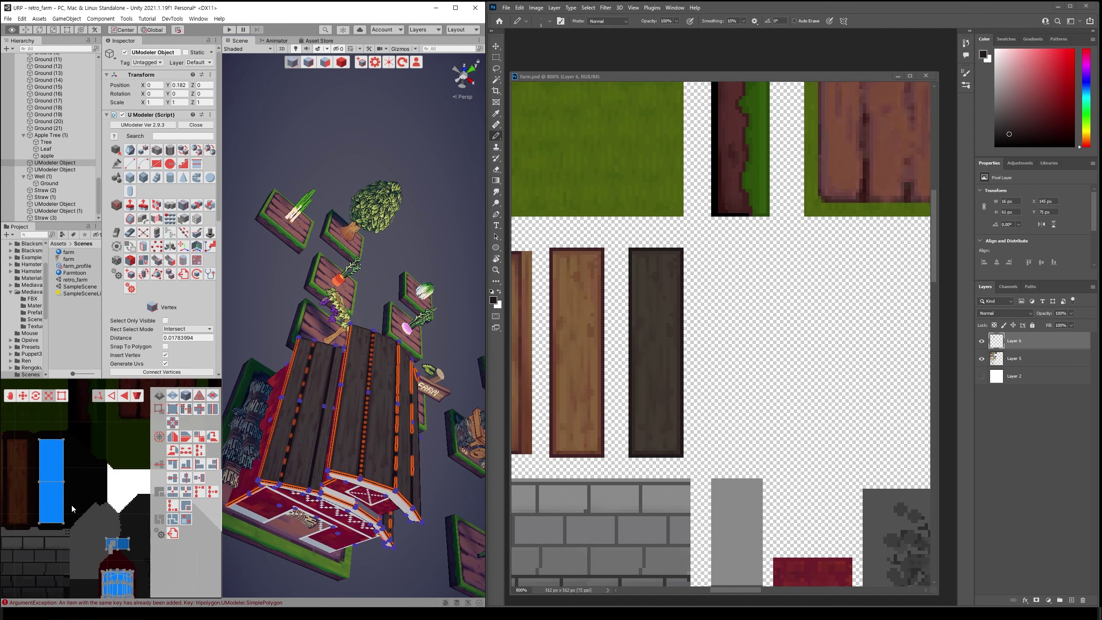
middle_drag(70, 504, 96, 523)
drag(82, 415, 78, 539)
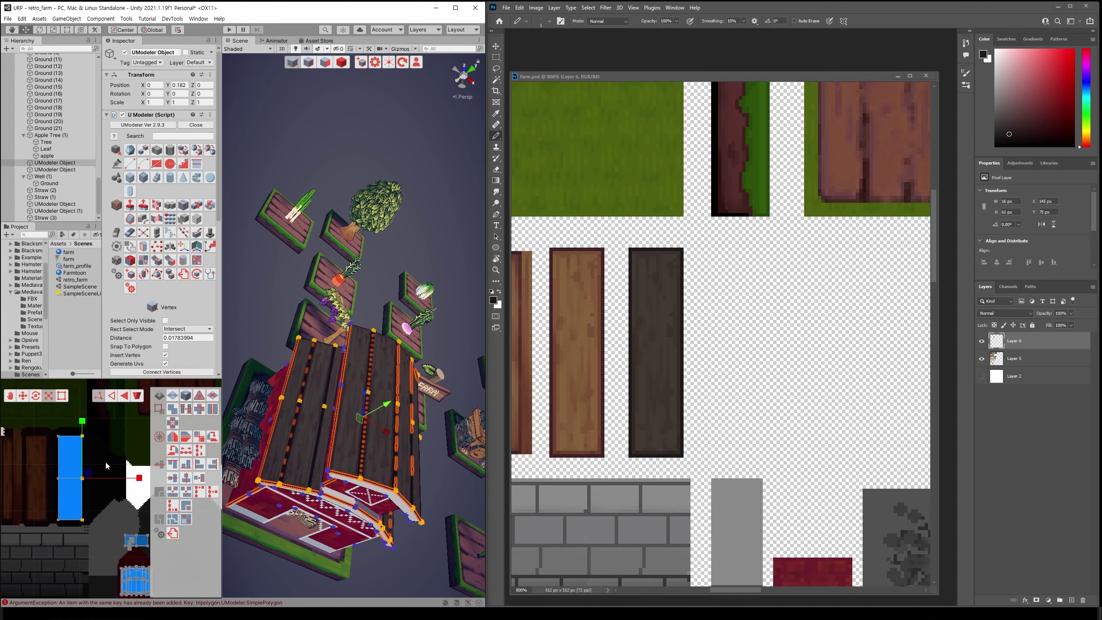
scroll(107, 475, up, 1)
scroll(107, 475, up, 1)
key(w)
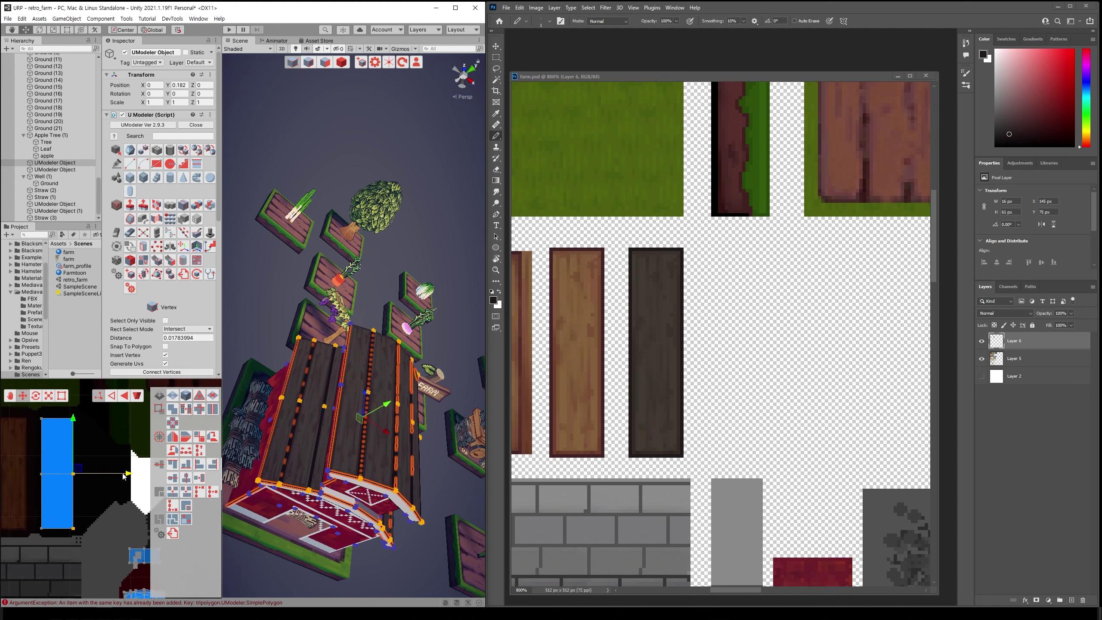
drag(124, 476, 122, 476)
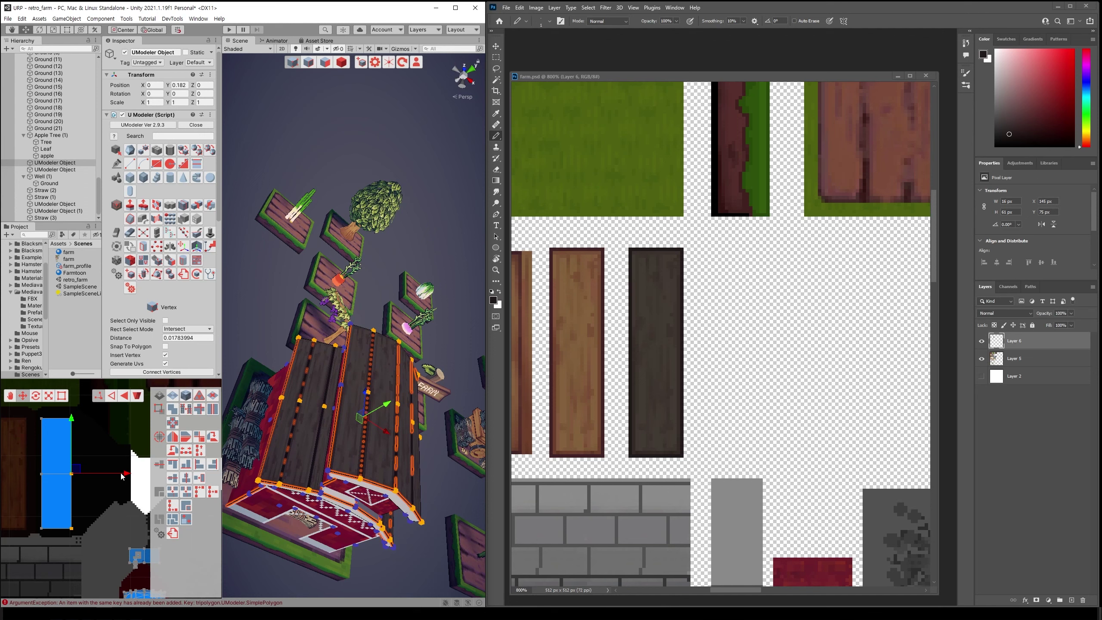
Shift the island's left-edge vertices slightly right, then deselect and orbit the barn
drag(52, 549, 20, 417)
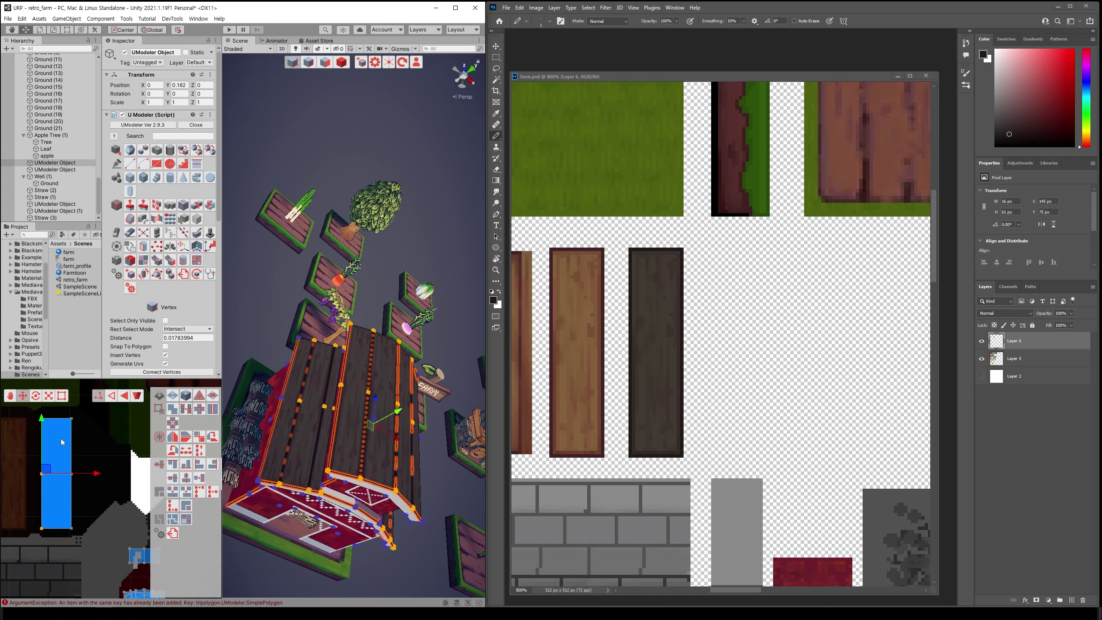
drag(88, 476, 93, 488)
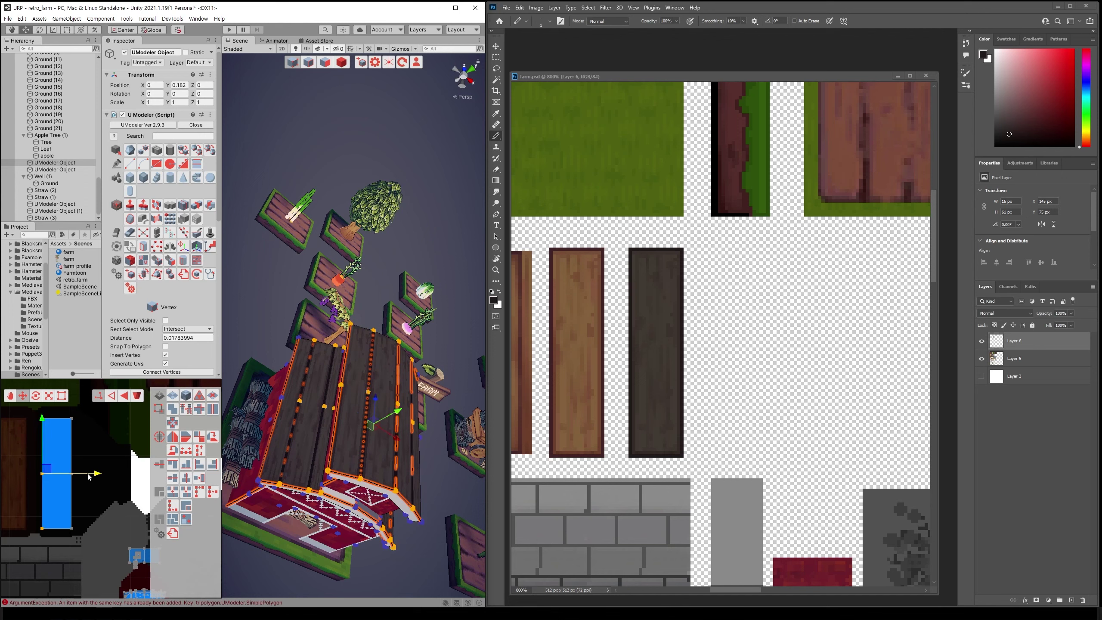
click(93, 503)
alt+drag(284, 455, 370, 184)
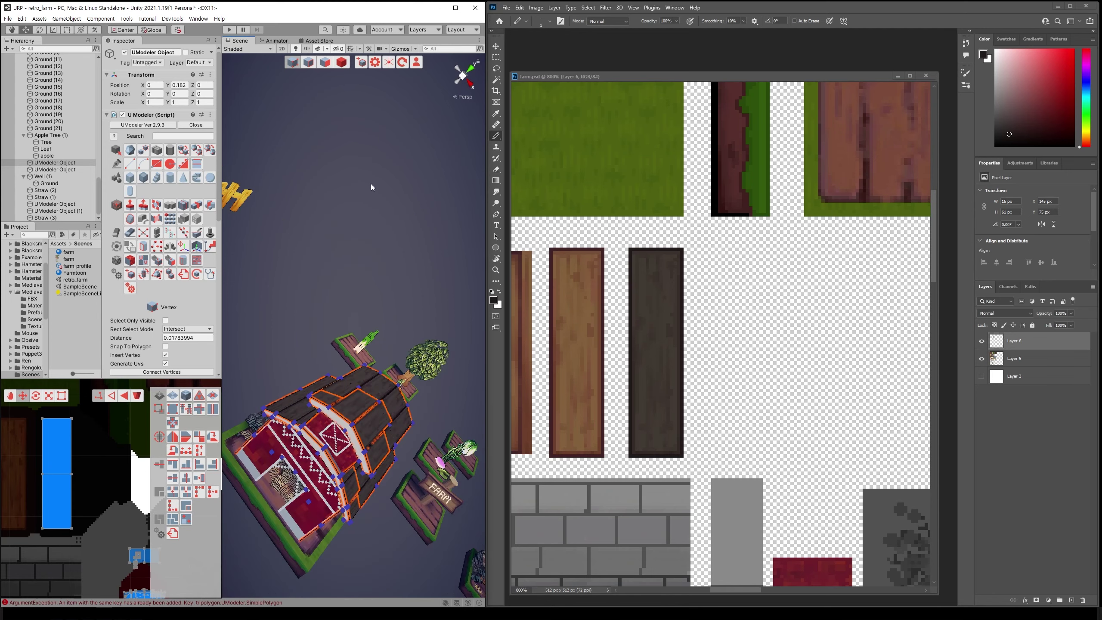
click(377, 196)
mouse_move(402, 360)
alt+mouse_down()
mouse_move(373, 392)
mouse_move(460, 455)
mouse_move(429, 438)
mouse_move(399, 380)
mouse_move(402, 428)
alt+mouse_up()
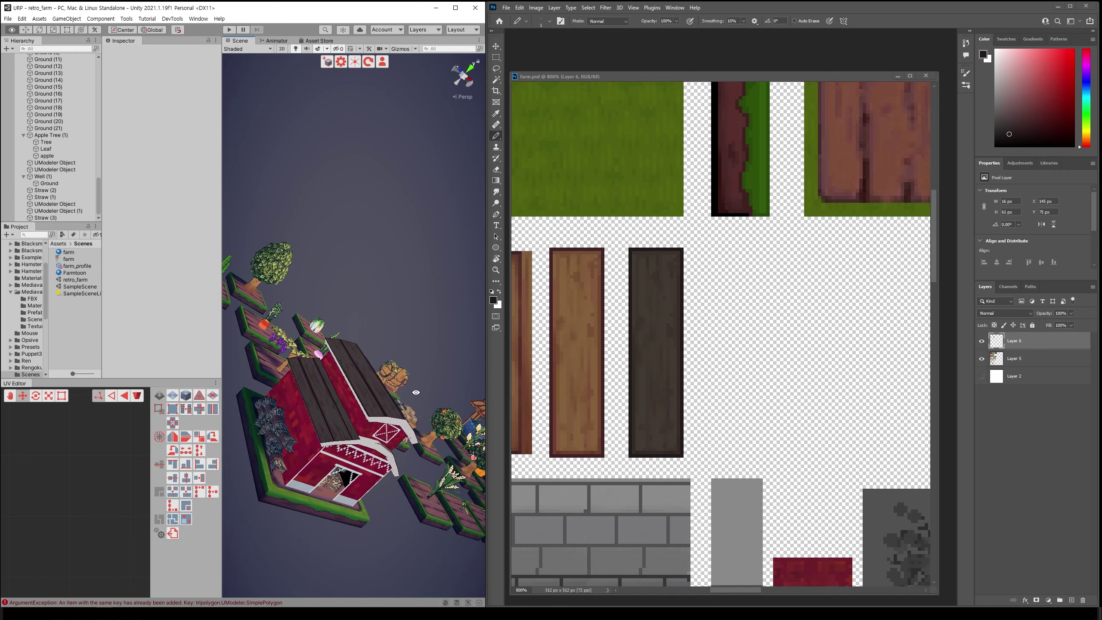
Select the barn and move the small UV island right and down on the texture
click(402, 428)
scroll(99, 459, down, 2)
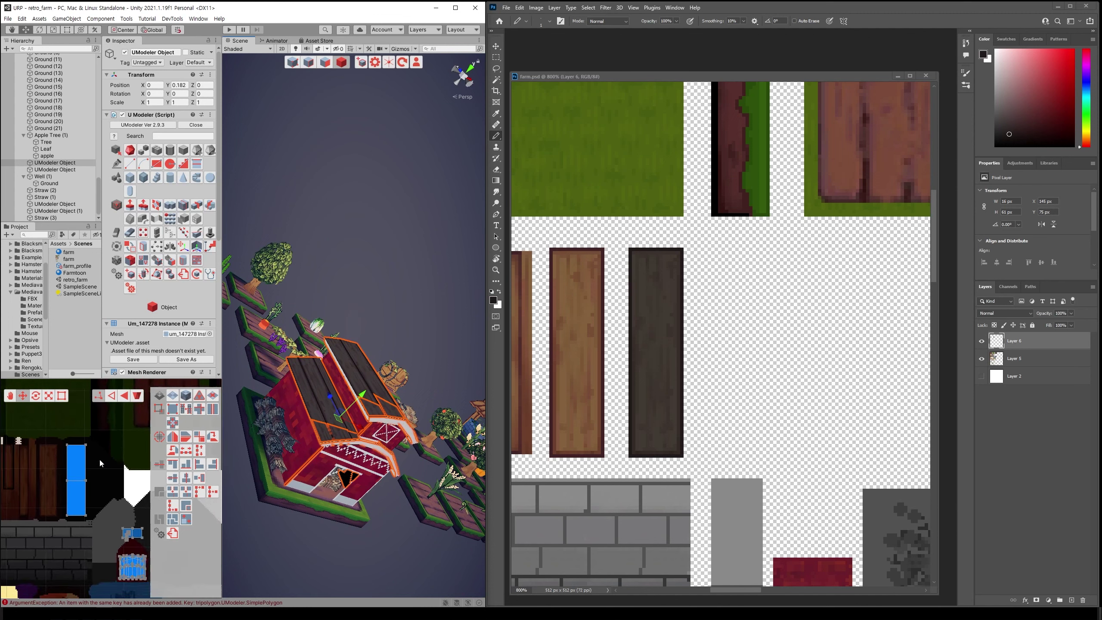
middle_drag(99, 458, 43, 425)
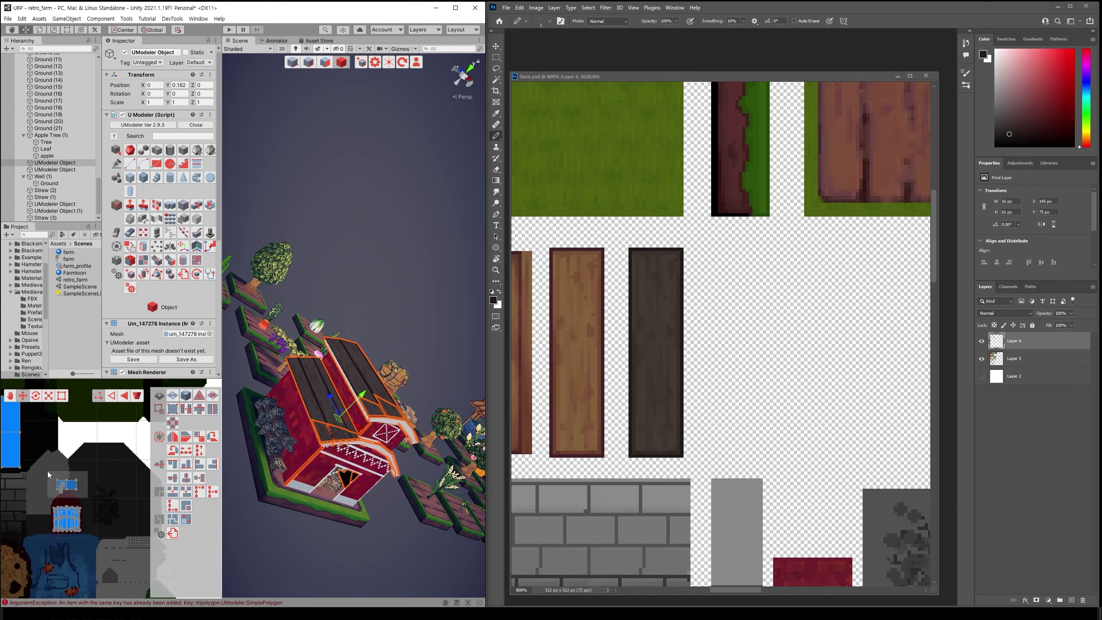
key(1)
drag(48, 471, 119, 510)
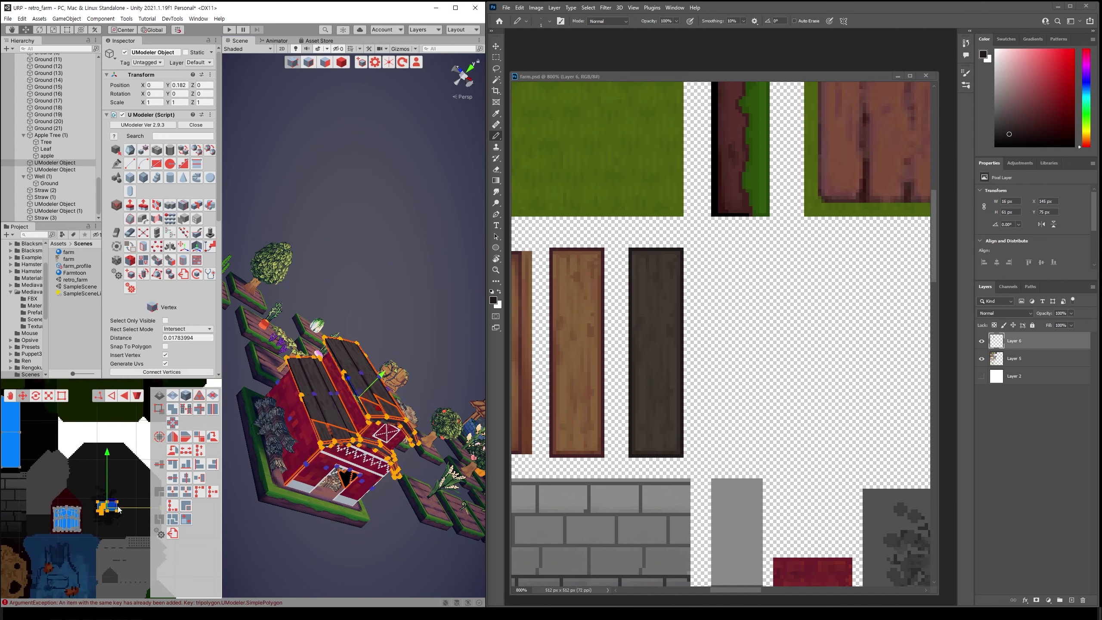
mouse_move(347, 546)
alt+mouse_down()
mouse_move(320, 397)
mouse_move(344, 54)
alt+mouse_up()
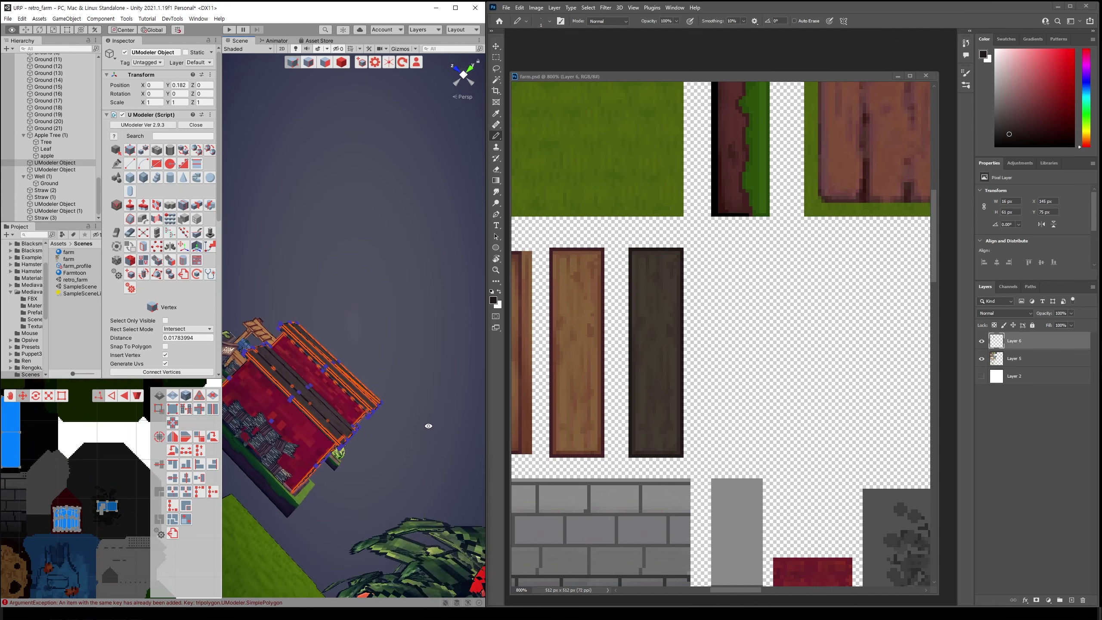
click(423, 332)
mouse_move(424, 332)
alt+mouse_down()
mouse_move(250, 317)
mouse_move(348, 411)
alt+mouse_up()
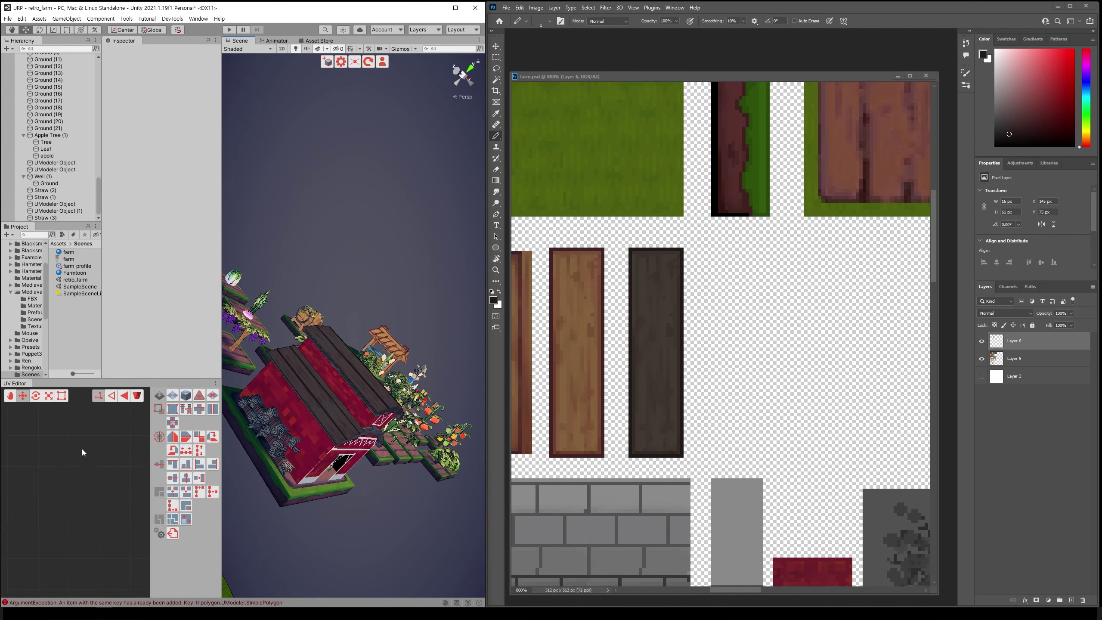
Reselect the barn, check the UV island's vertices, and orbit to inspect it closely
click(349, 368)
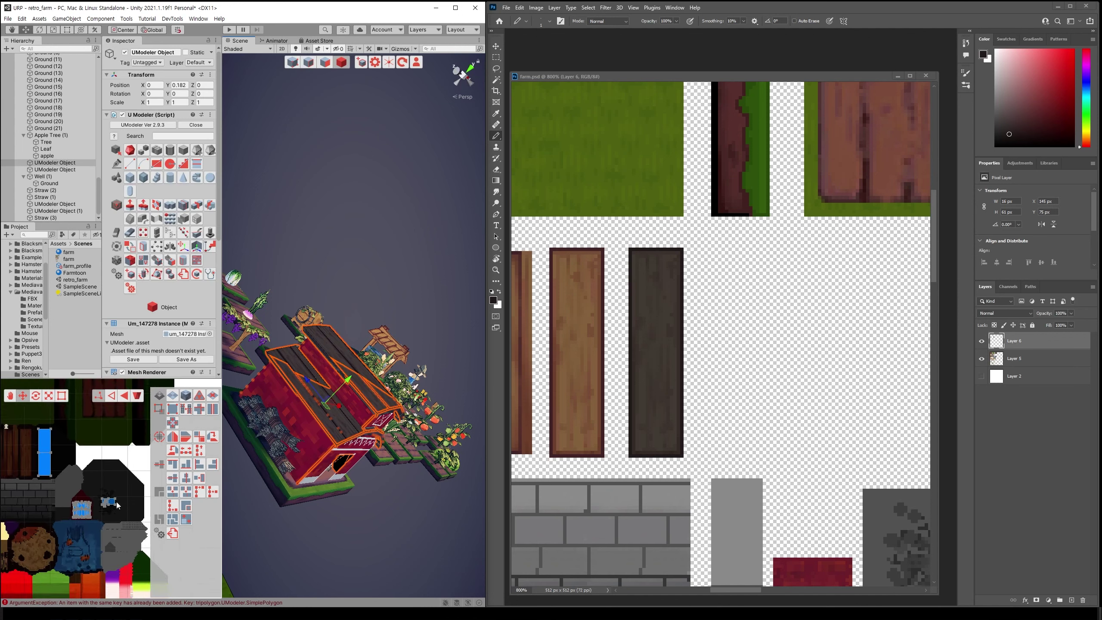
key(1)
mouse_move(98, 494)
mouse_down()
mouse_move(127, 504)
mouse_move(51, 442)
mouse_up()
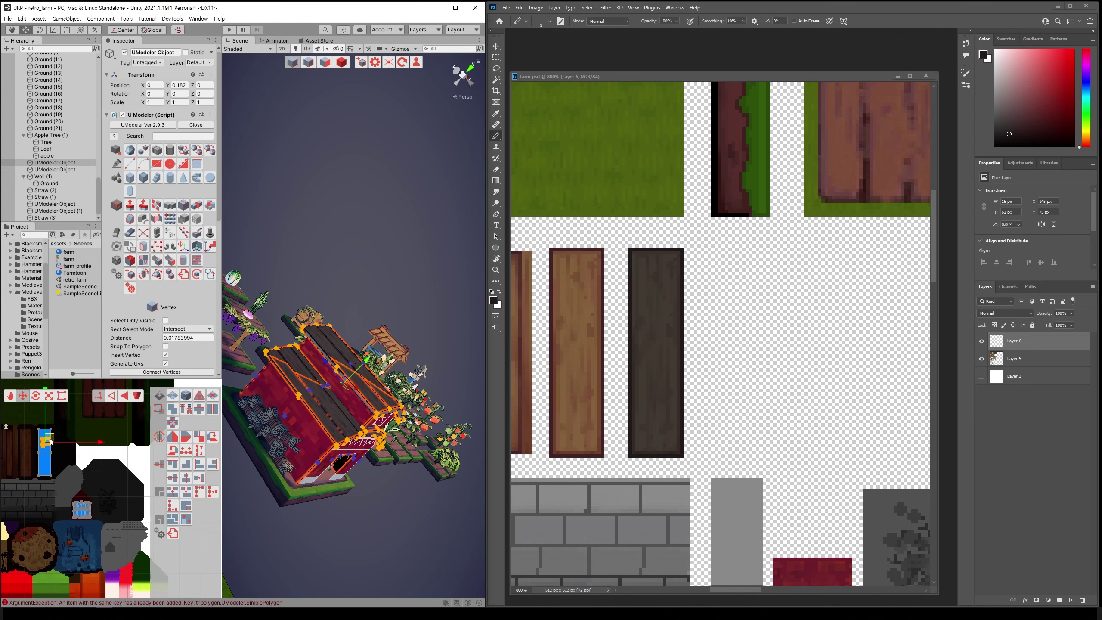
click(401, 522)
mouse_move(401, 522)
alt+mouse_down()
mouse_move(421, 534)
mouse_move(388, 142)
alt+mouse_up()
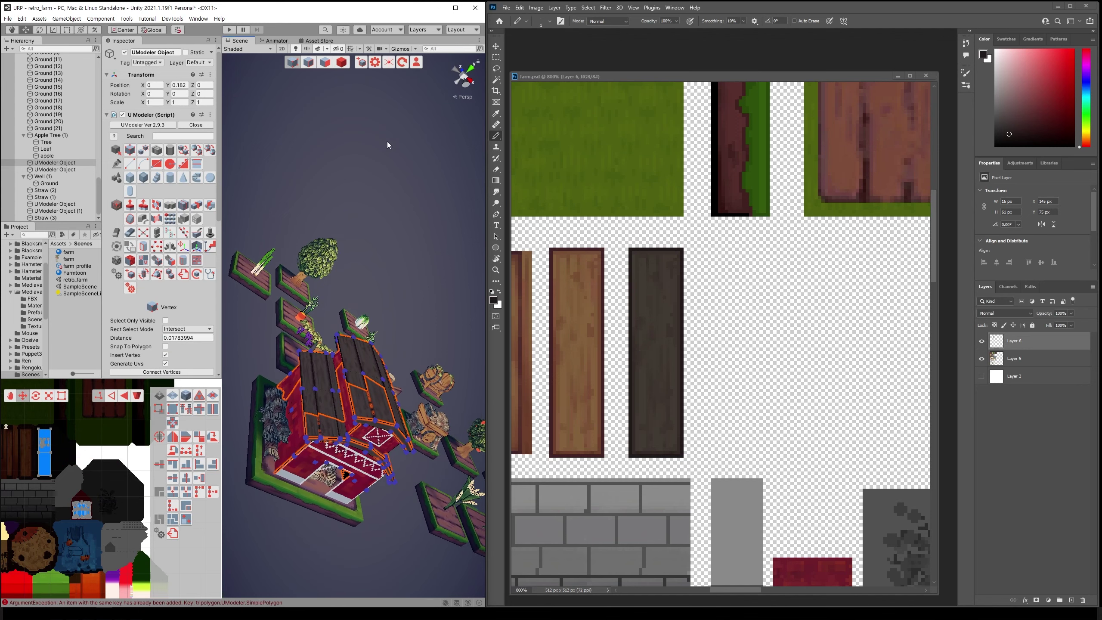
click(439, 251)
mouse_move(439, 251)
alt+mouse_down()
mouse_move(321, 266)
mouse_move(425, 417)
mouse_move(332, 371)
alt+mouse_up()
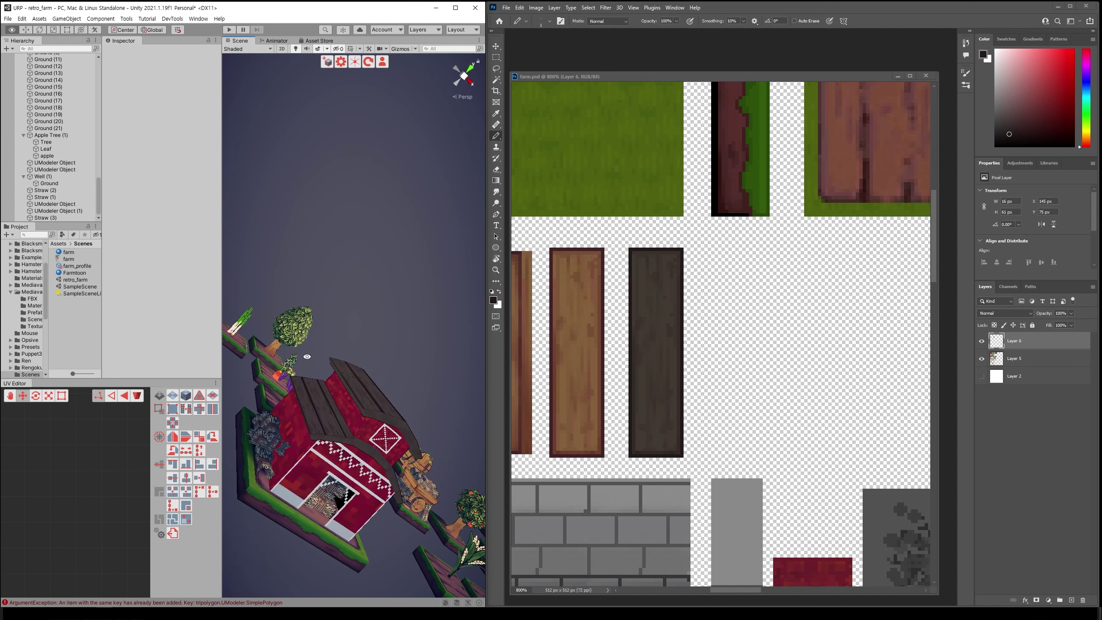
Select the barn roof object, then marquee-select the dark wood plank in farm.psd
alt+drag(407, 363, 427, 491)
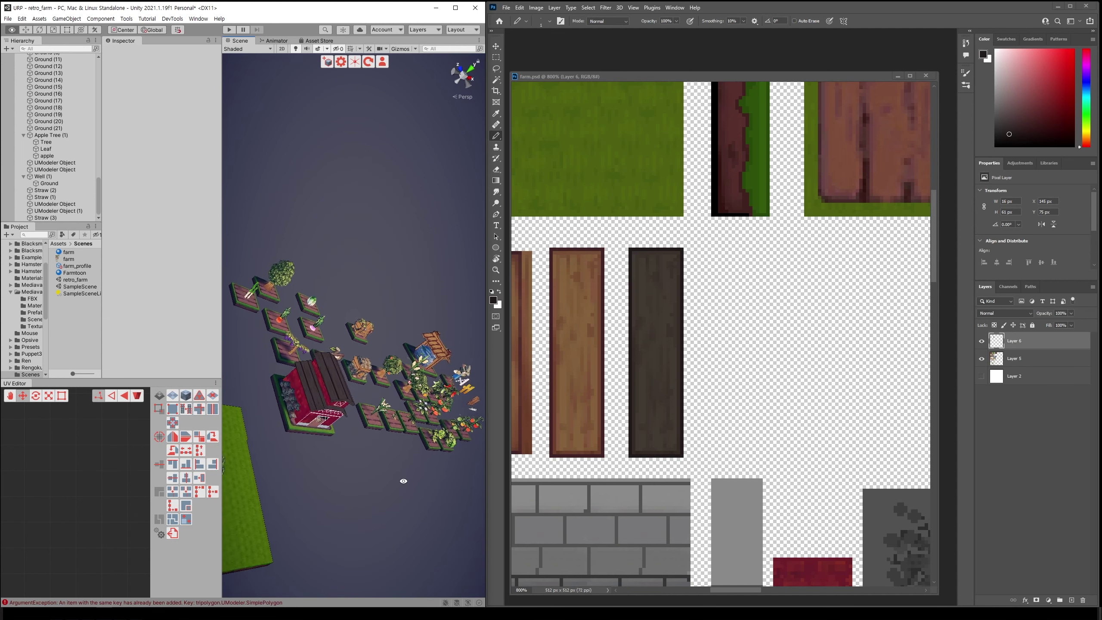
scroll(393, 424, up, 3)
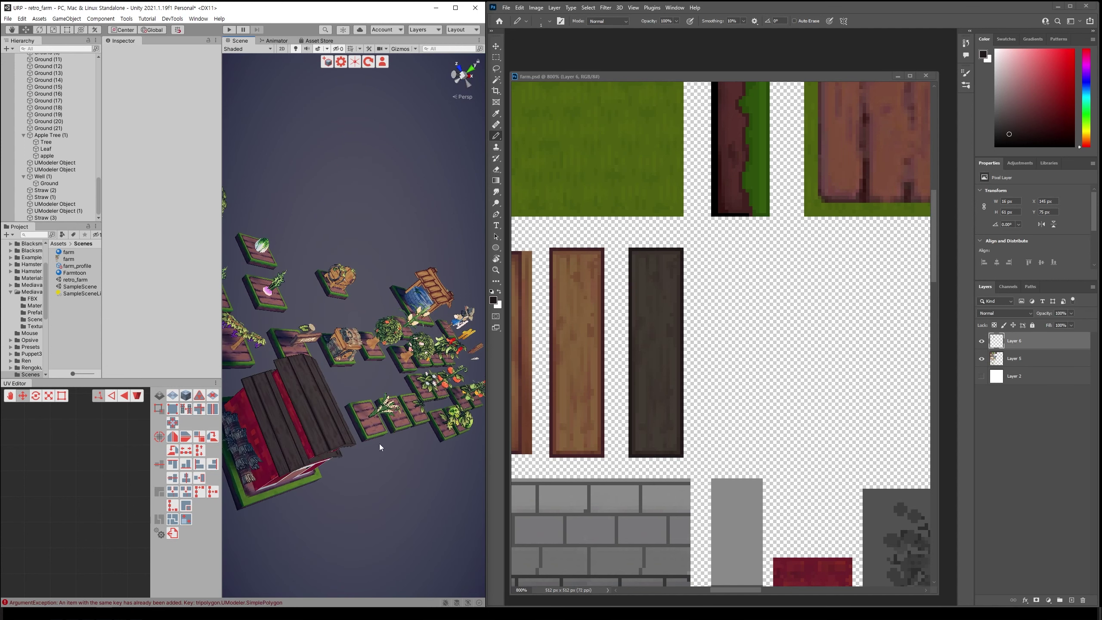
click(327, 434)
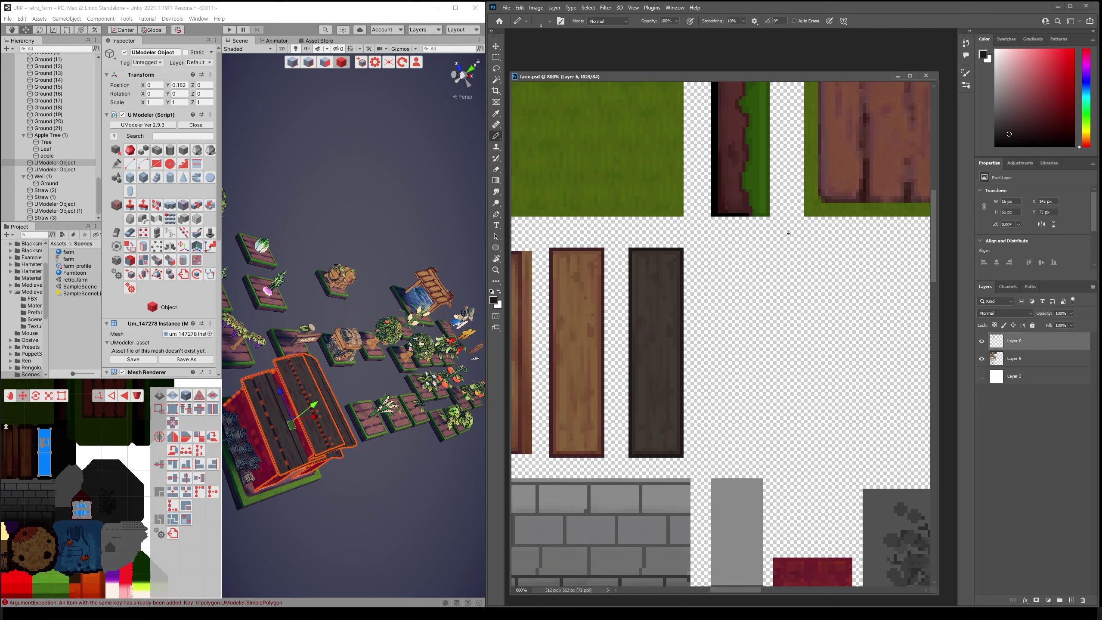
key(m)
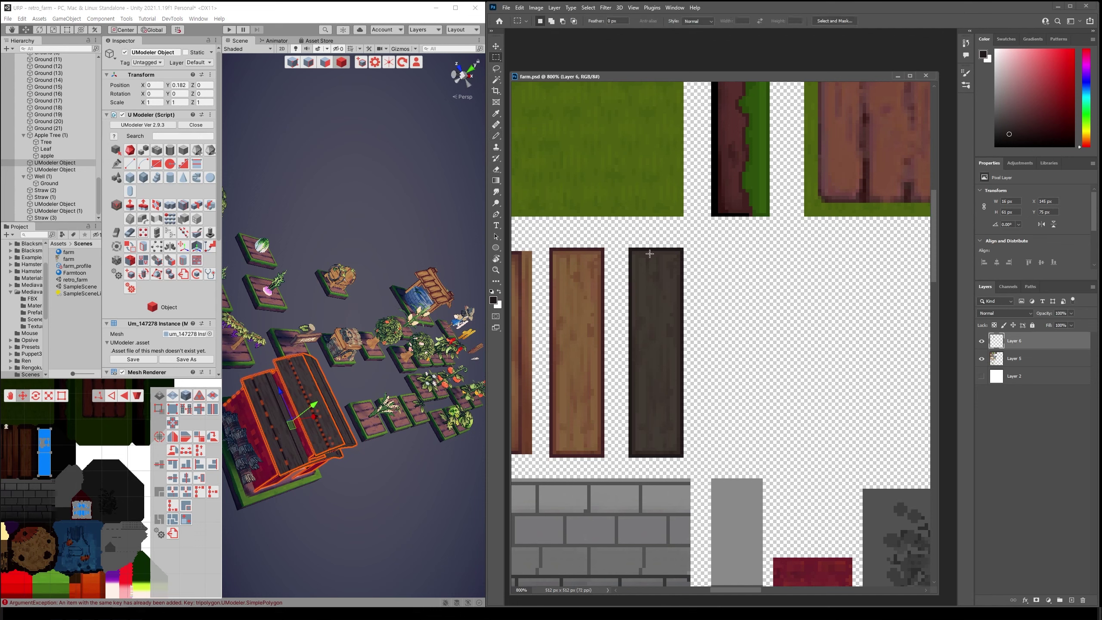
drag(631, 249, 707, 449)
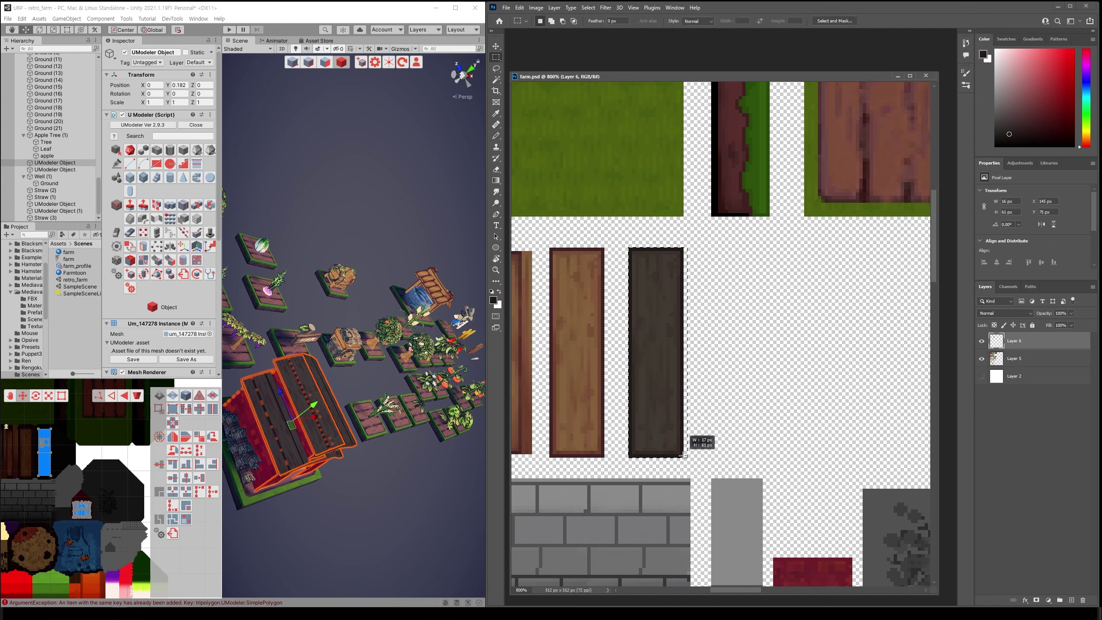